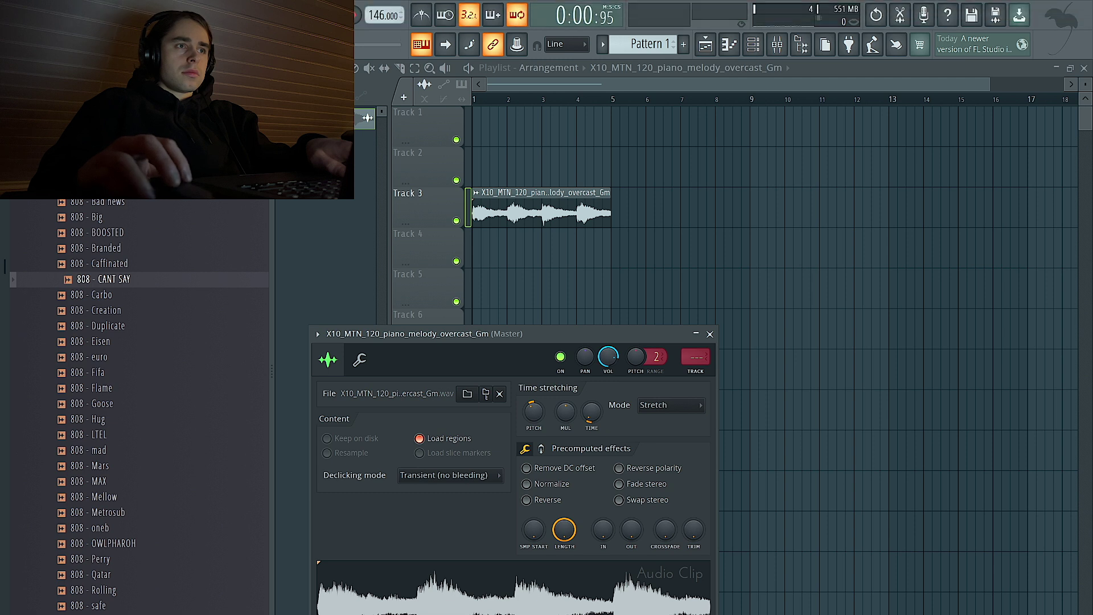
- Reverse the piano melody sample and route its channel to mixer track 1
{"action": "left_click", "coordinate": [556, 501]}
{"action": "key", "text": "space"}
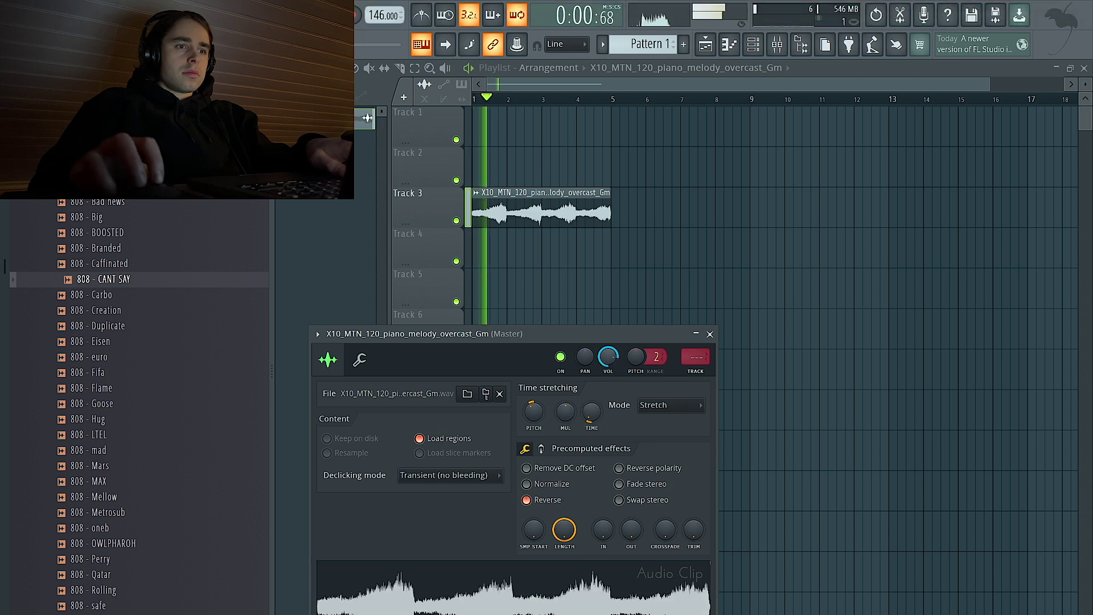
{"action": "key", "text": "ctrl+l"}
{"action": "key", "text": "F9"}
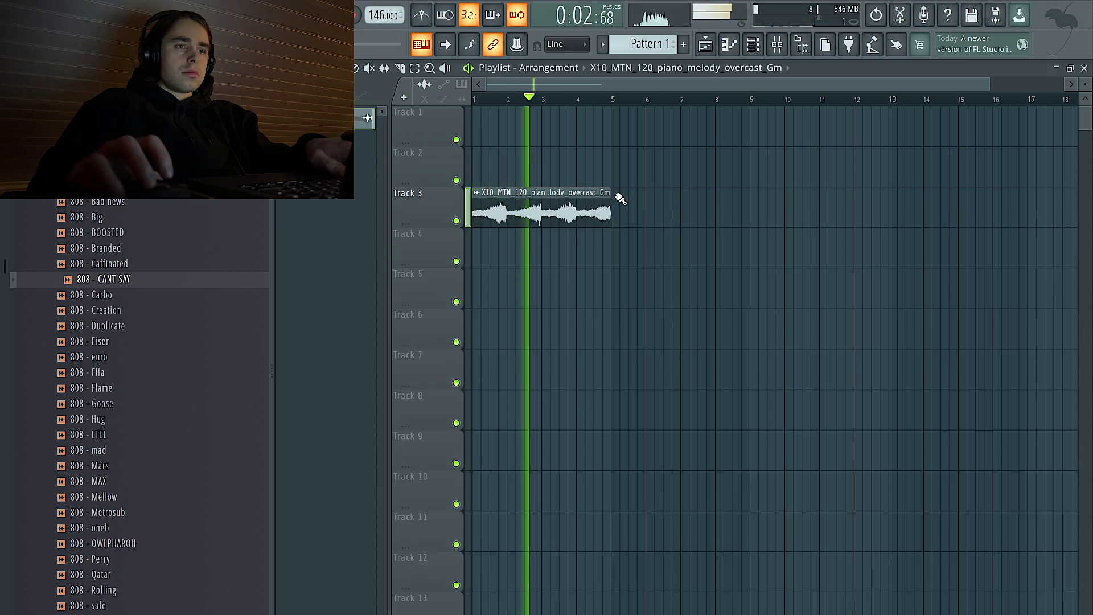
- Stretch the piano melody clip to eight bars and reset its channel pitch, using a pitch range of 12
{"action": "double_click", "coordinate": [586, 196]}
{"action": "left_click_drag", "start_coordinate": [591, 412], "coordinate": [591, 405]}
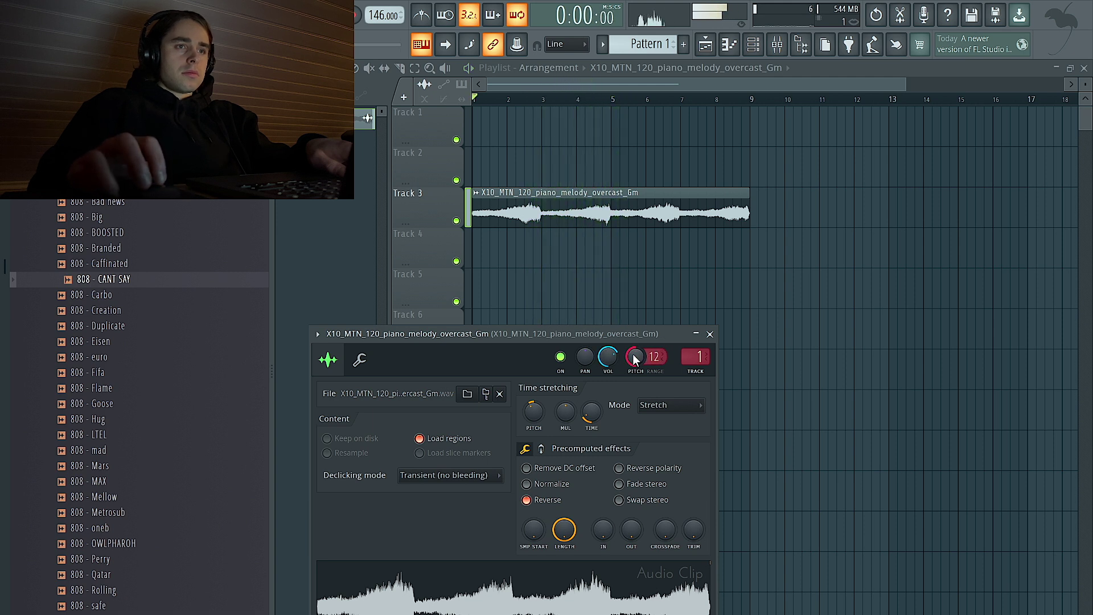
{"action": "right_click", "coordinate": [634, 360]}
{"action": "left_click", "coordinate": [642, 370]}
{"action": "key", "text": "space"}
{"action": "key", "text": "space"}
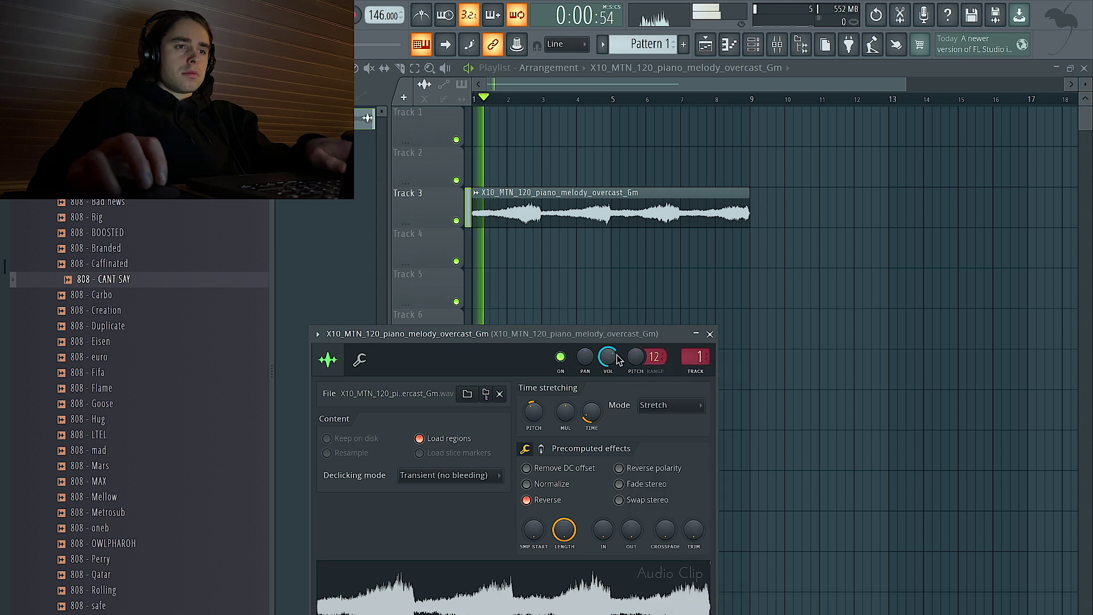
- Add Fruity Parametric EQ 2 to slot 1 of the piano melody's mixer track and cut the low frequencies with band 1
{"action": "left_click", "coordinate": [777, 44]}
{"action": "left_click", "coordinate": [967, 268]}
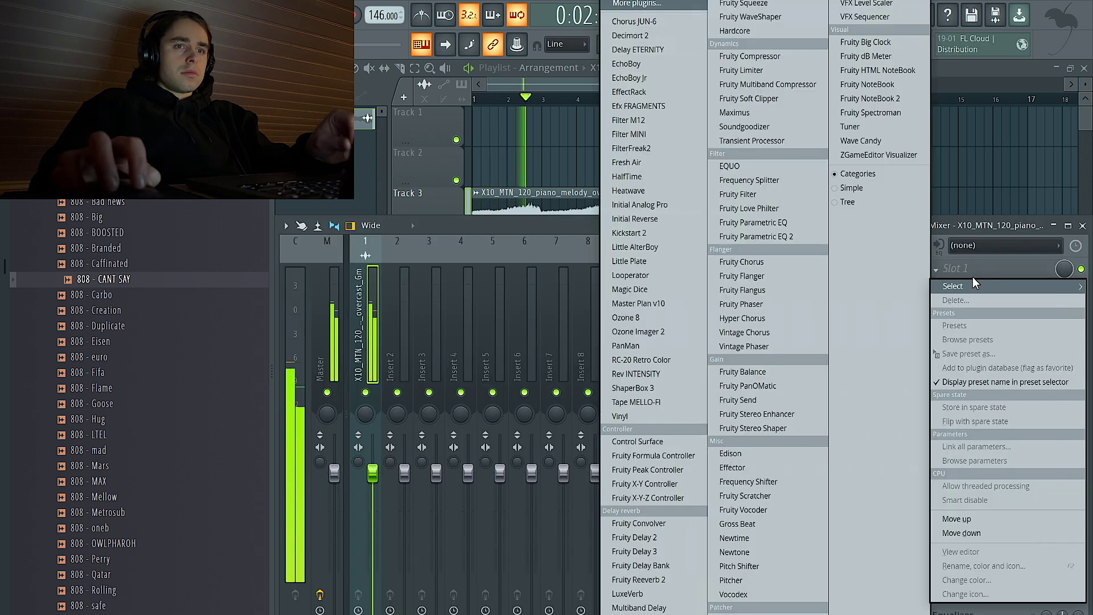
{"action": "left_click", "coordinate": [711, 236]}
{"action": "key", "text": "space"}
{"action": "key", "text": "space"}
{"action": "left_click_drag", "start_coordinate": [420, 297], "coordinate": [436, 382]}
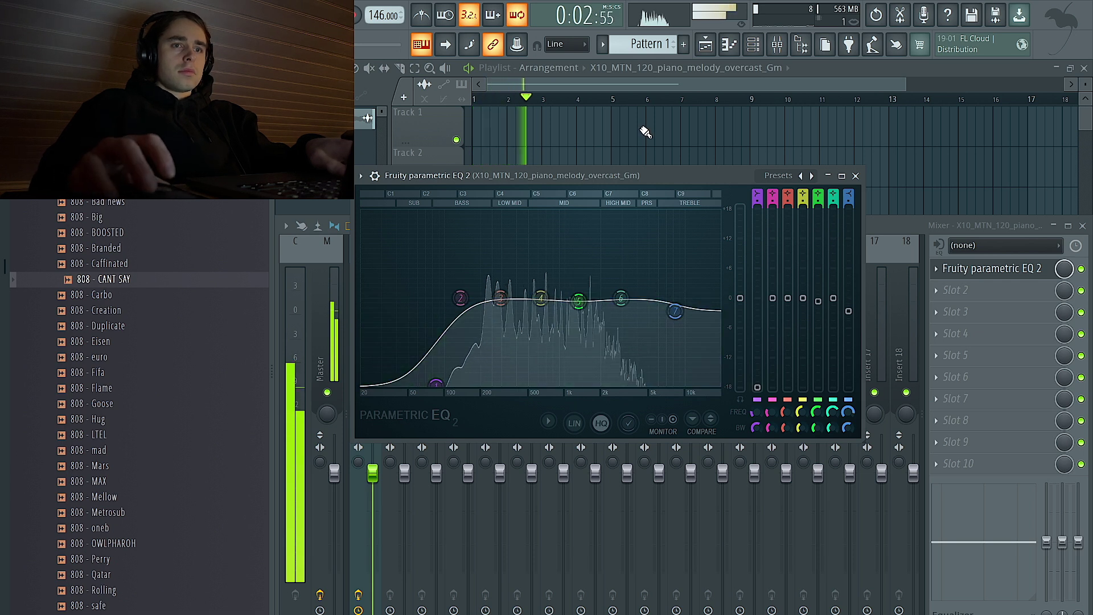
- Load HalfTime in effect slot 2 of the piano melody's mixer track, keeping the 2x mode
{"action": "left_click", "coordinate": [956, 290]}
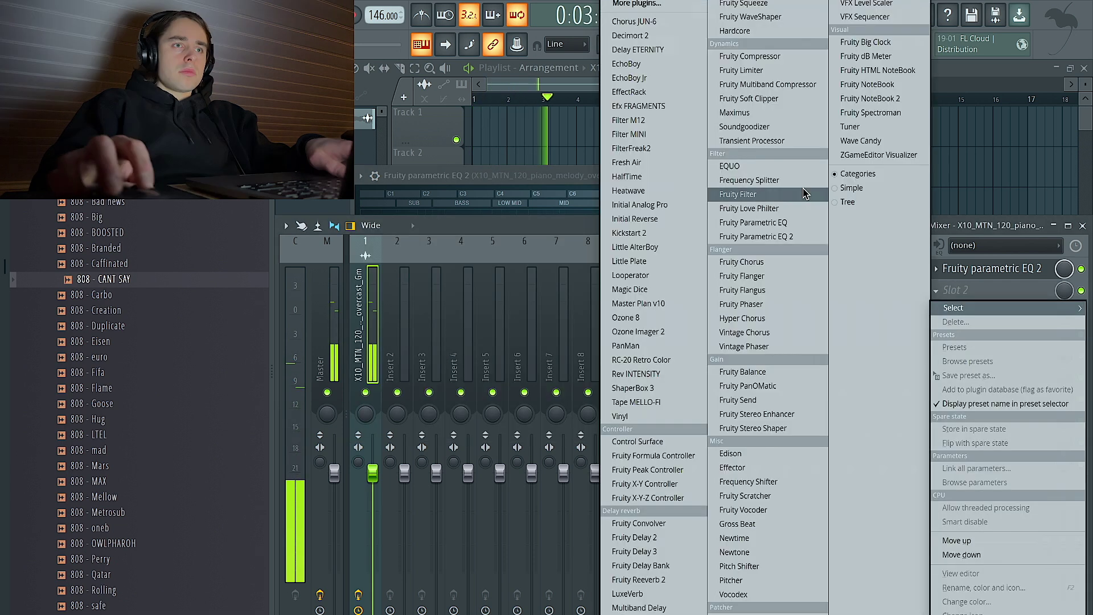
{"action": "left_click", "coordinate": [627, 176]}
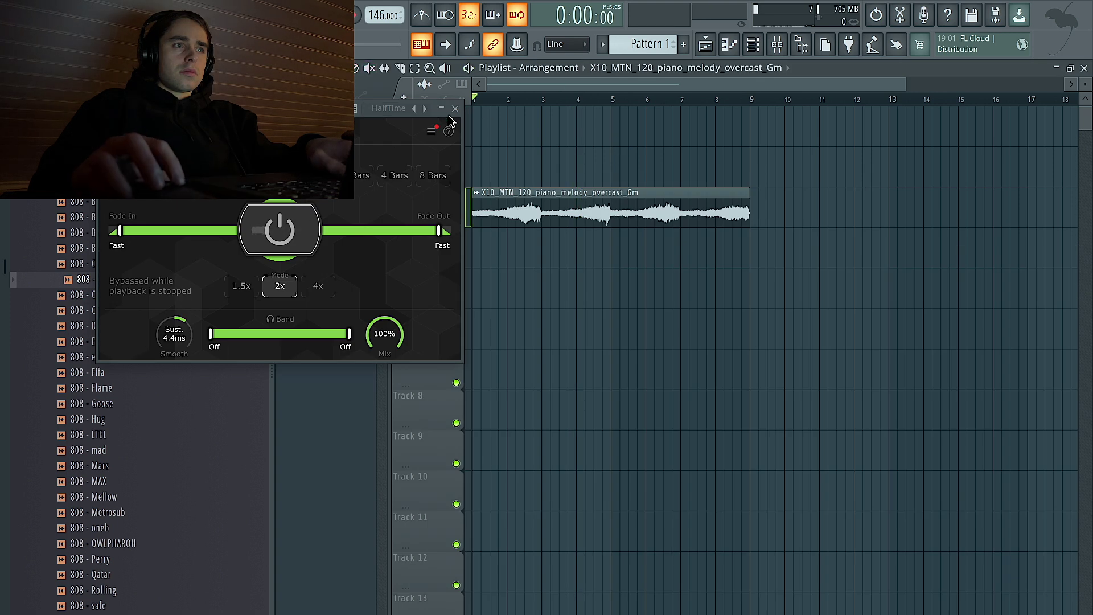
{"action": "left_click", "coordinate": [455, 108]}
- Compress the piano melody clip to four bars and render the master output of it as a new audio clip on Track 1
{"action": "left_click_drag", "start_coordinate": [744, 195], "coordinate": [610, 196]}
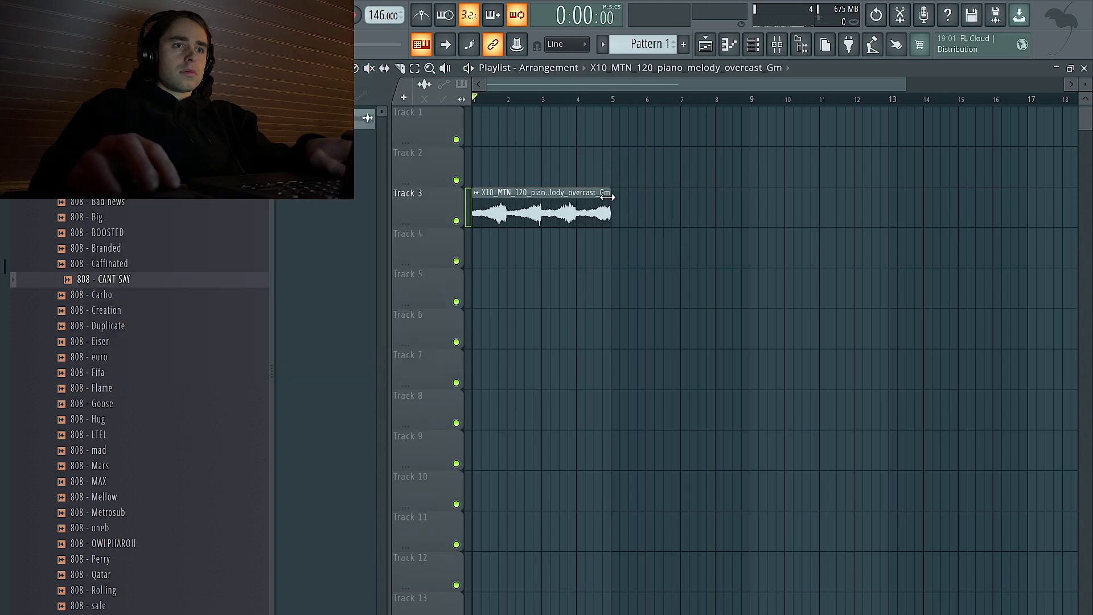
{"action": "key", "text": "space"}
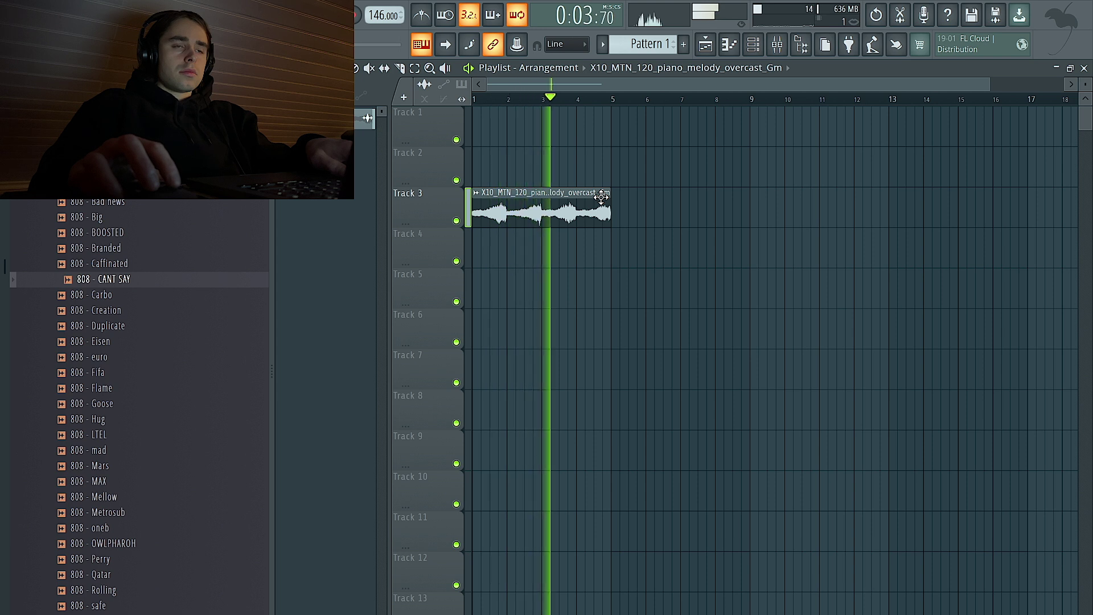
{"action": "left_click", "coordinate": [586, 211]}
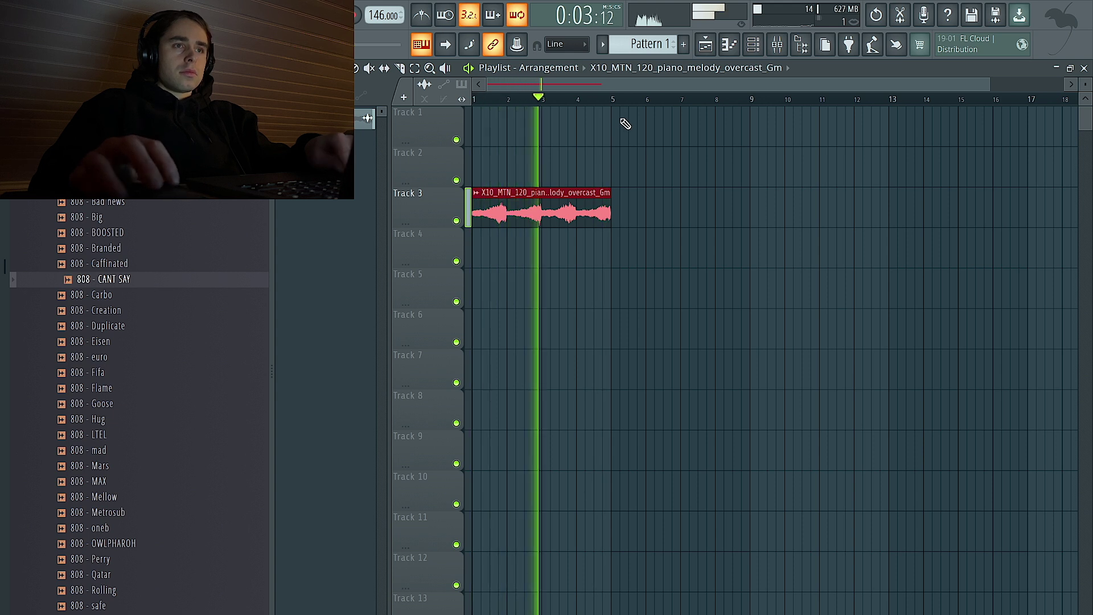
{"action": "key", "text": "F9"}
{"action": "key", "text": "Left"}
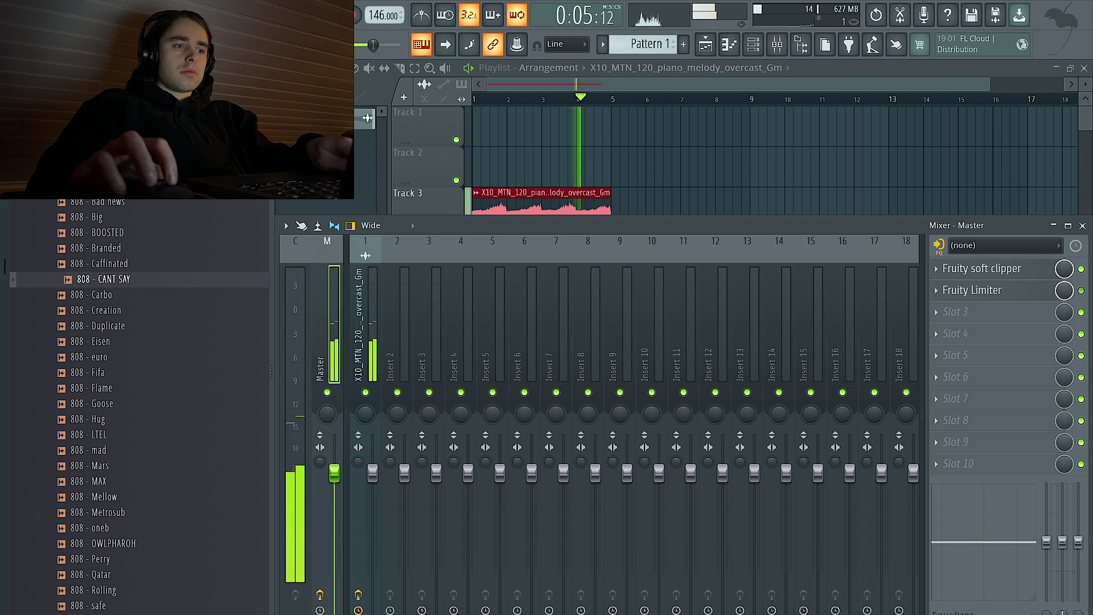
{"action": "key", "text": "alt+r"}
{"action": "left_click", "coordinate": [662, 466]}
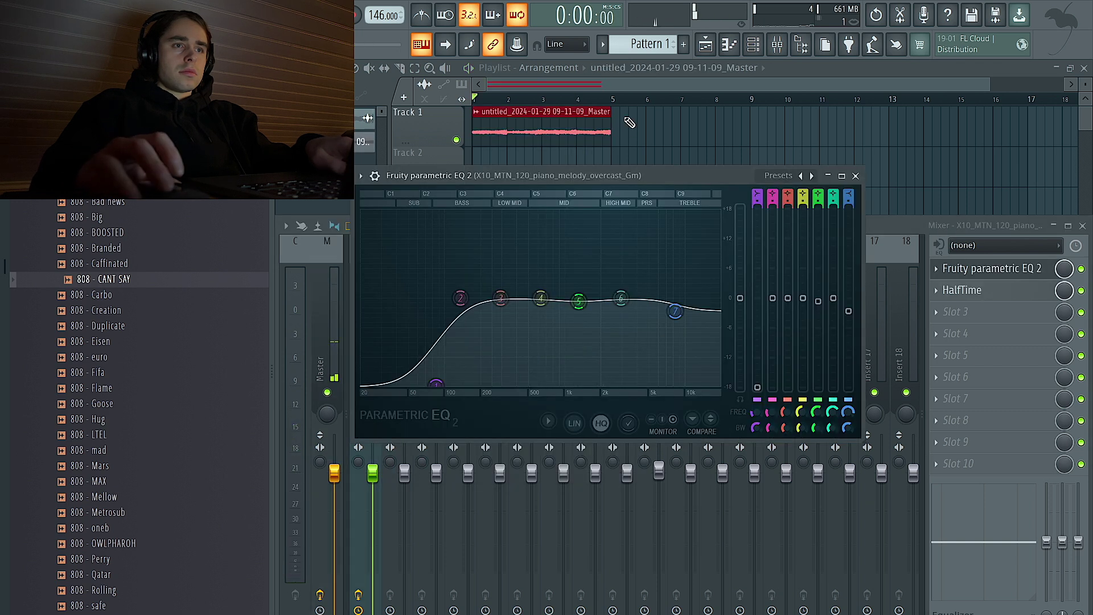
{"action": "left_click", "coordinate": [701, 164]}
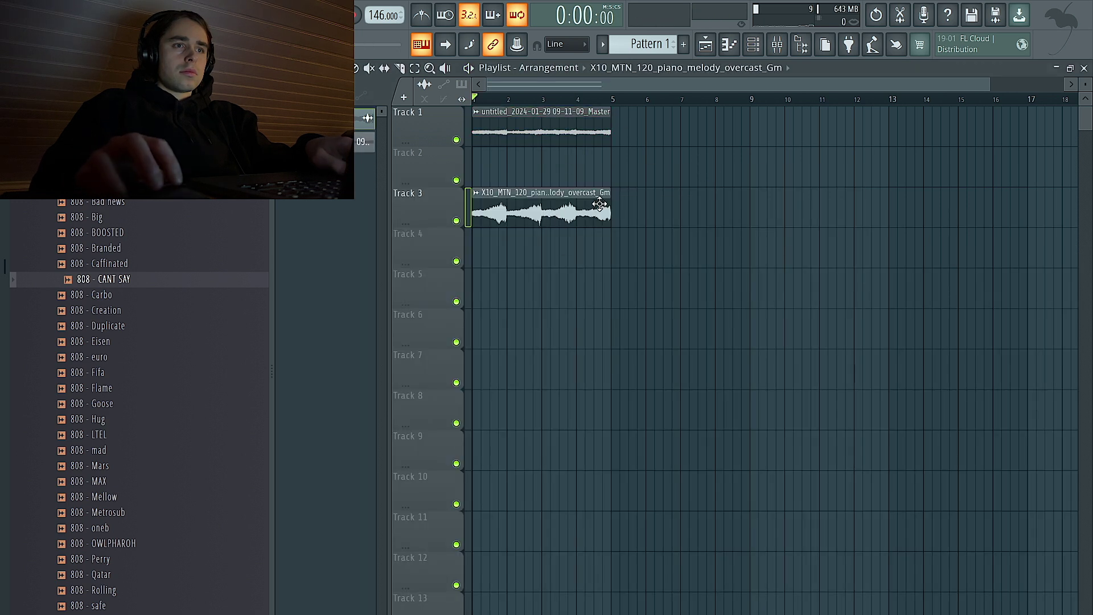
- Stretch the piano melody clip on Track 3 back to eight bars
{"action": "left_click_drag", "start_coordinate": [633, 199], "coordinate": [754, 205]}
{"action": "left_click", "coordinate": [777, 44]}
{"action": "left_click", "coordinate": [777, 44]}
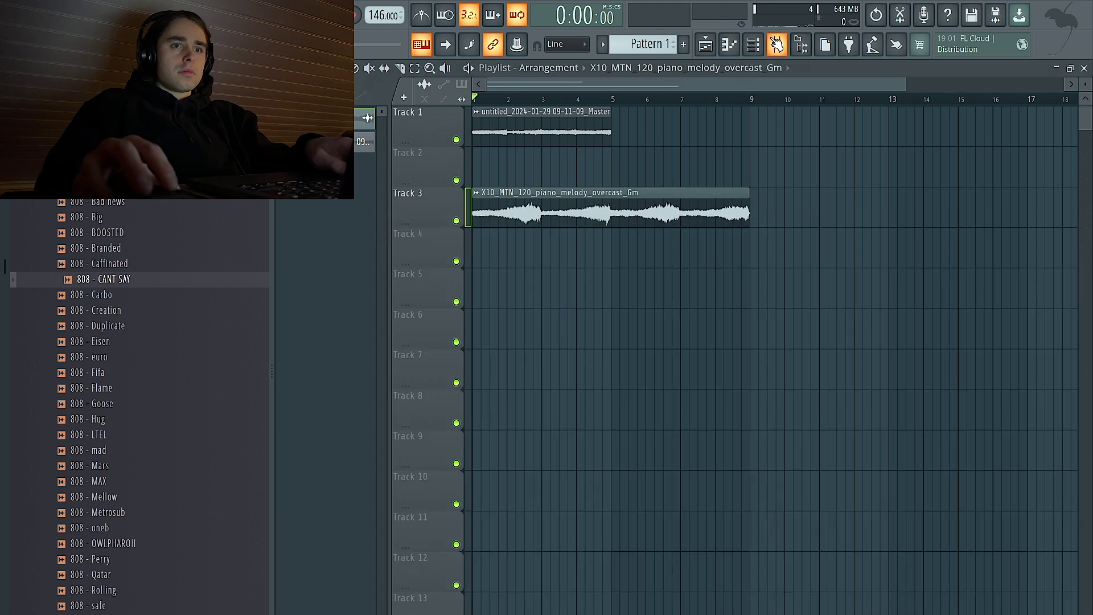
{"action": "left_click", "coordinate": [777, 44]}
{"action": "key", "text": "F9"}
- Shorten the rendered Master clip on Track 1 to two bars and position it from bar 7 to bar 9
{"action": "left_click_drag", "start_coordinate": [554, 111], "coordinate": [717, 112]}
{"action": "key", "text": "space"}
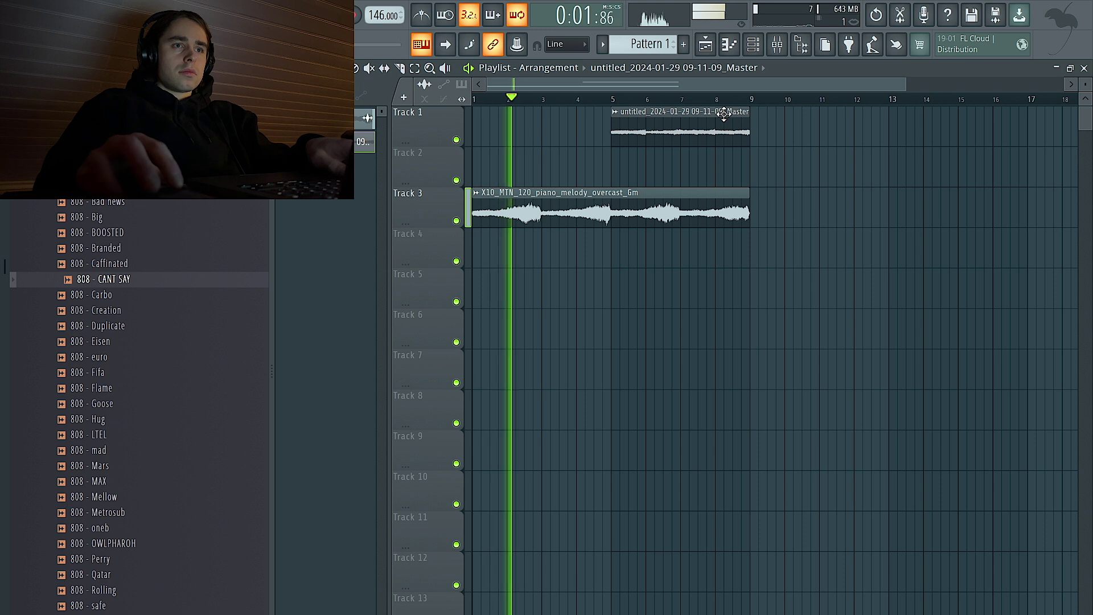
{"action": "left_click", "coordinate": [716, 112]}
{"action": "left_click_drag", "start_coordinate": [749, 112], "coordinate": [701, 126]}
- Set the rendered clip's time-stretching mode to Stretch and raise its pitch, with a channel pitch range of 12
{"action": "double_click", "coordinate": [700, 126]}
{"action": "left_click", "coordinate": [687, 233]}
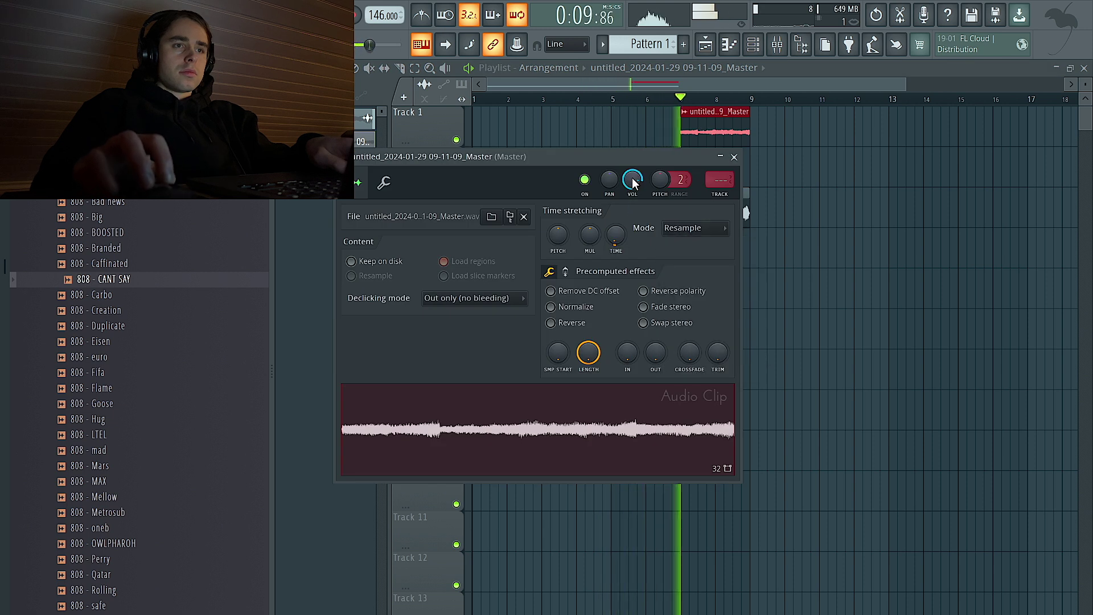
{"action": "key", "text": "Escape"}
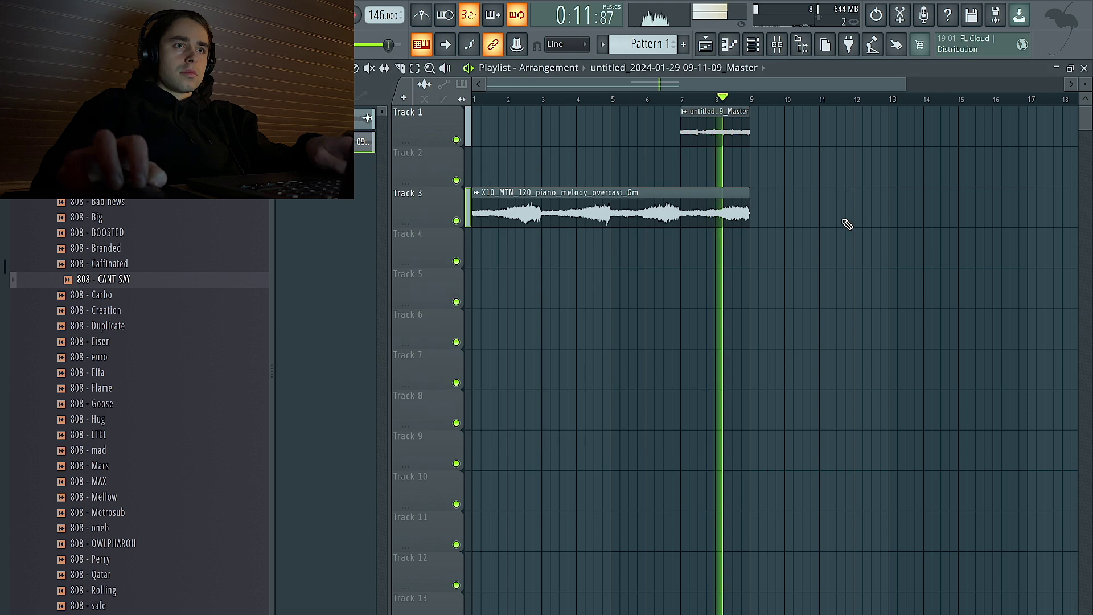
{"action": "double_click", "coordinate": [717, 119]}
{"action": "left_click", "coordinate": [692, 228]}
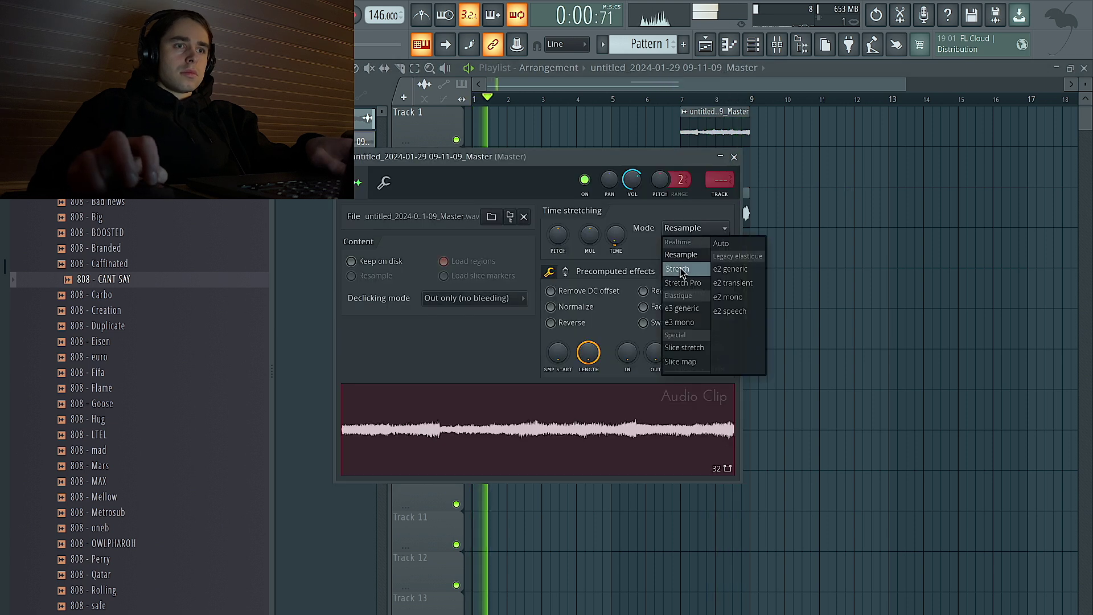
{"action": "left_click", "coordinate": [681, 272]}
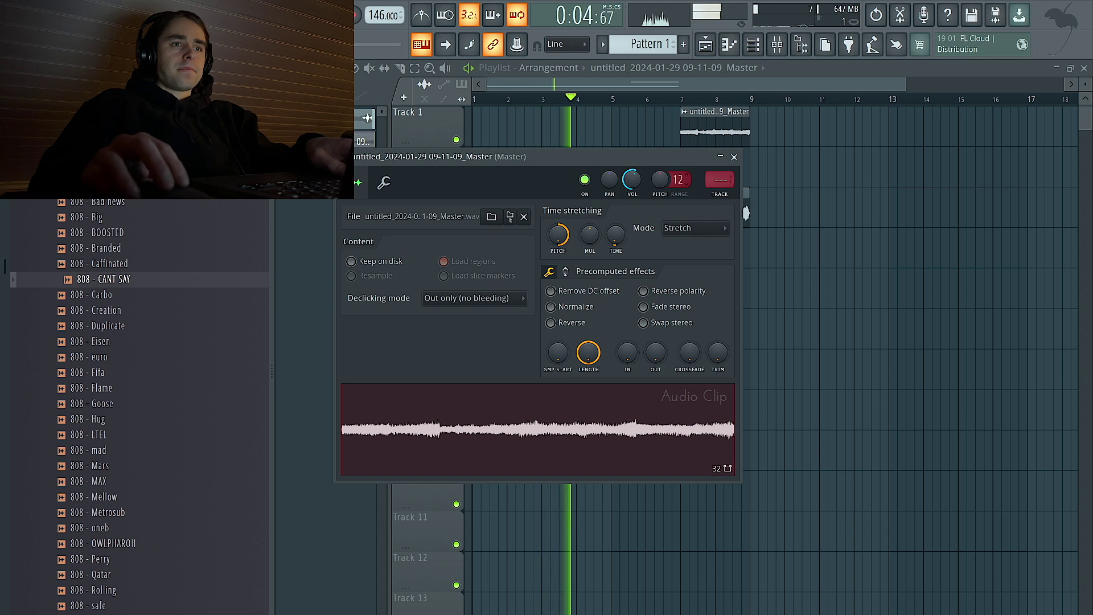
{"action": "key", "text": "Escape"}
- Route the rendered clip to mixer track 2 and add the Little Plate reverb in slot 1
{"action": "double_click", "coordinate": [710, 129]}
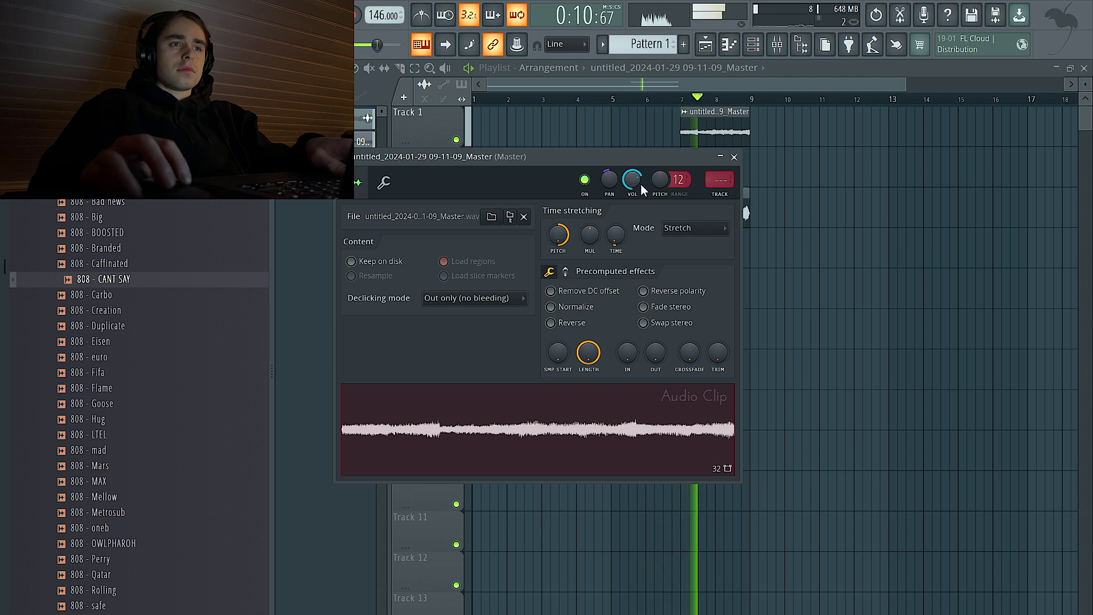
{"action": "key", "text": "space"}
{"action": "key", "text": "F9"}
{"action": "left_click", "coordinate": [955, 269]}
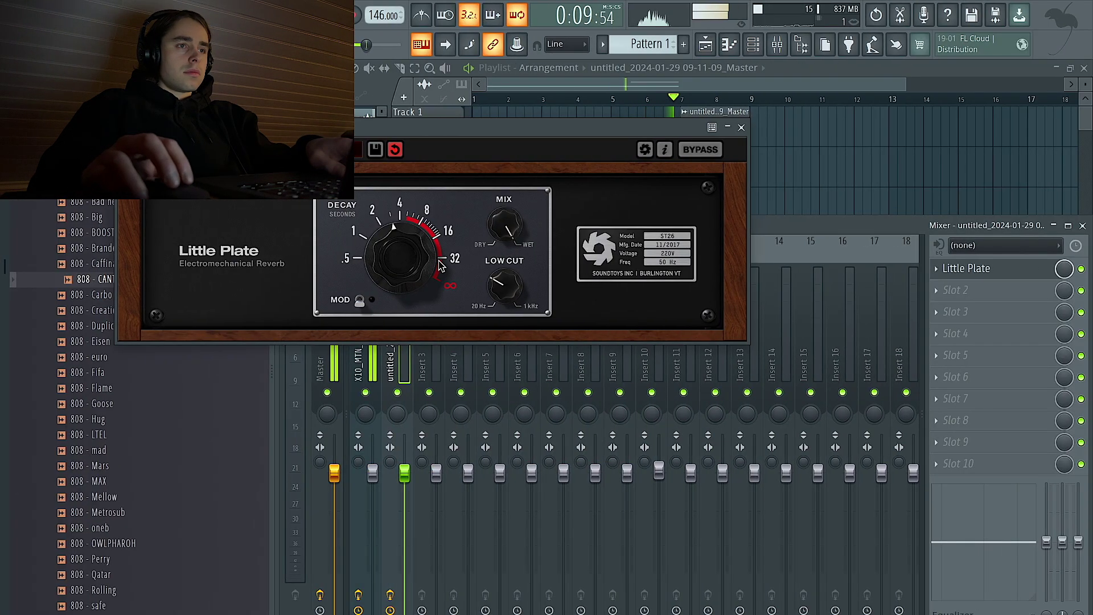
{"action": "left_click", "coordinate": [741, 127]}
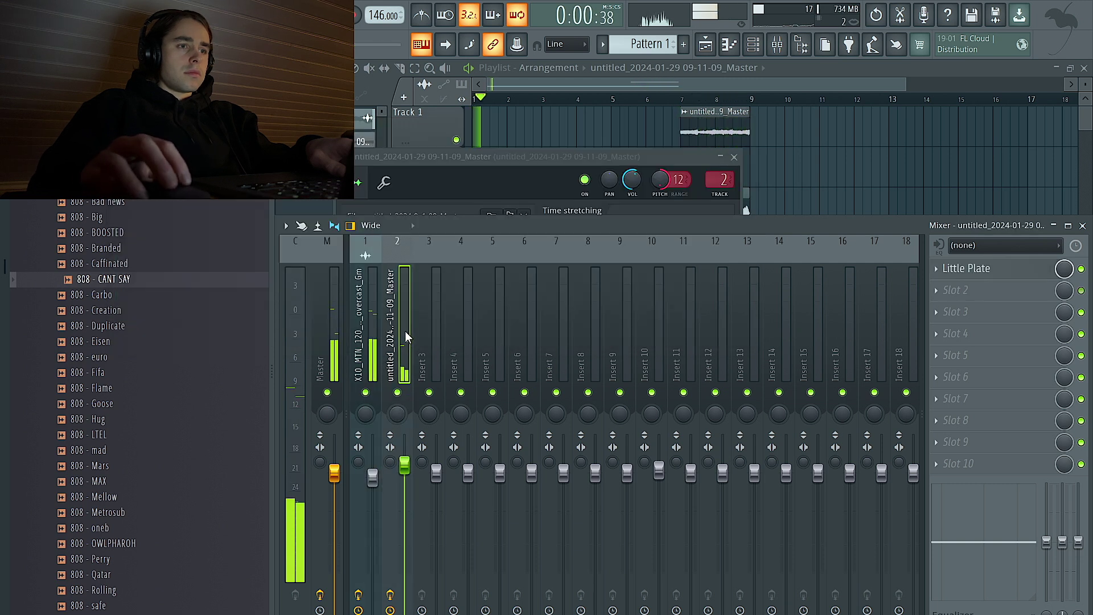
- Bypass Little Plate and add Fruity Love Philter in slot 2 with the preset 10 pattern lowpass with LP LFO
{"action": "left_click", "coordinate": [1067, 281]}
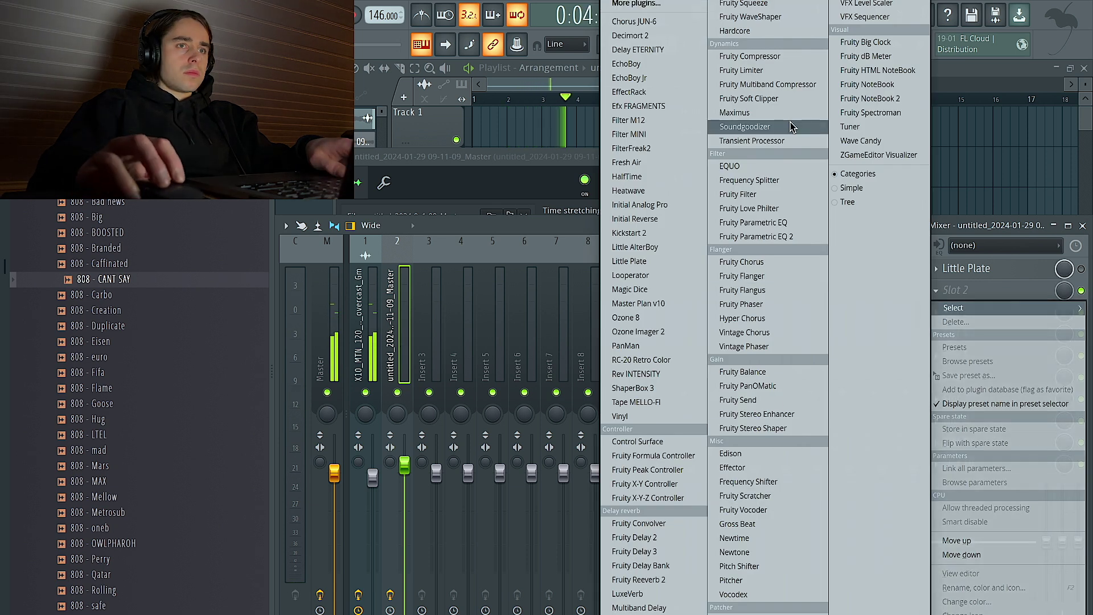
{"action": "left_click", "coordinate": [749, 209]}
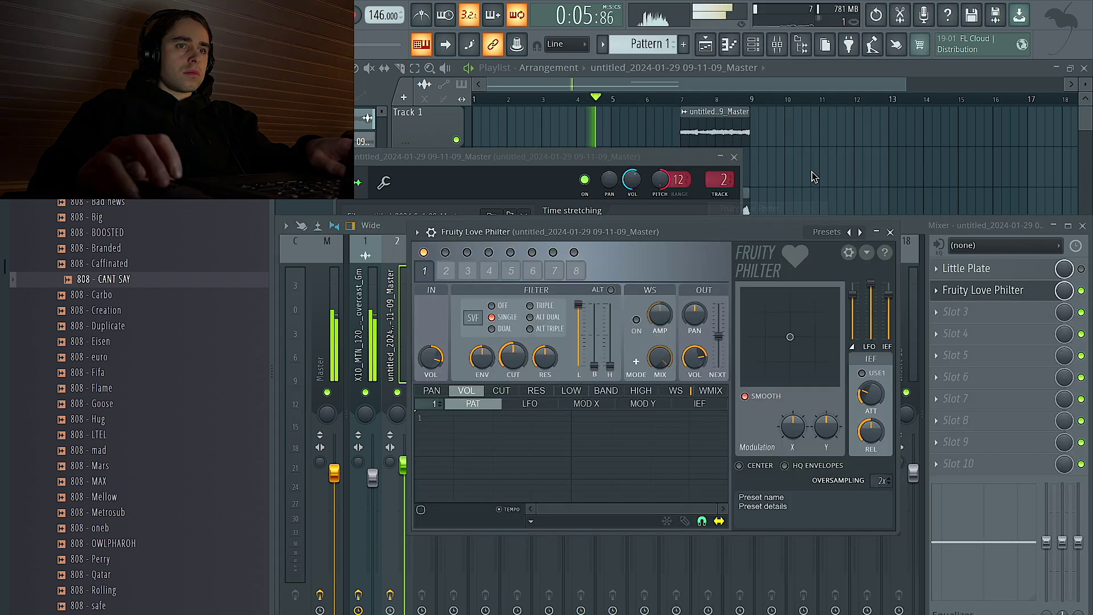
{"action": "left_click", "coordinate": [851, 232]}
{"action": "left_click", "coordinate": [910, 428]}
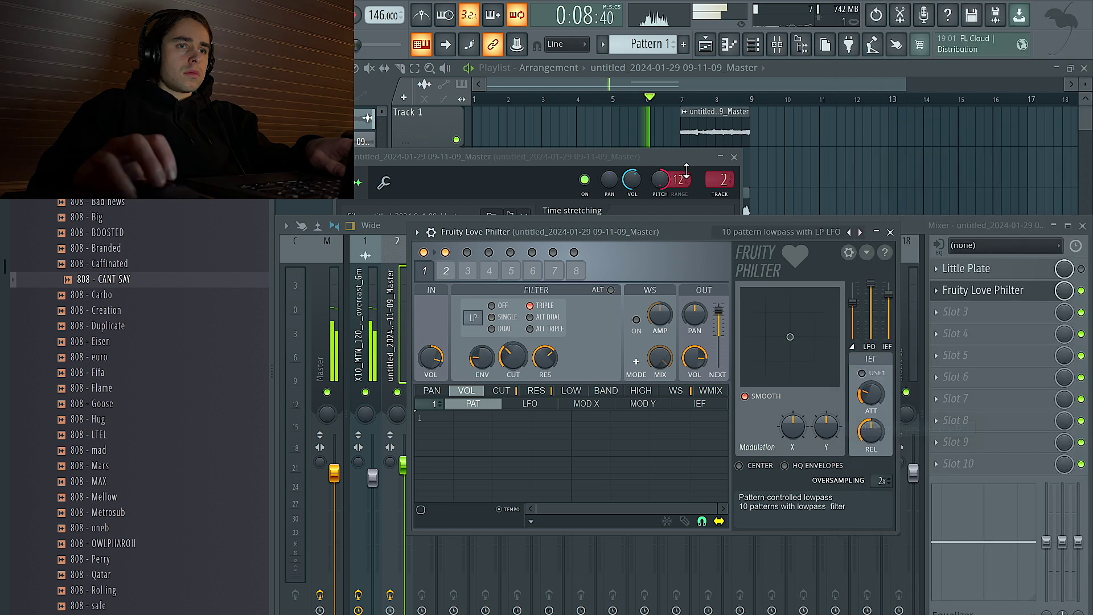
{"action": "left_click", "coordinate": [695, 178]}
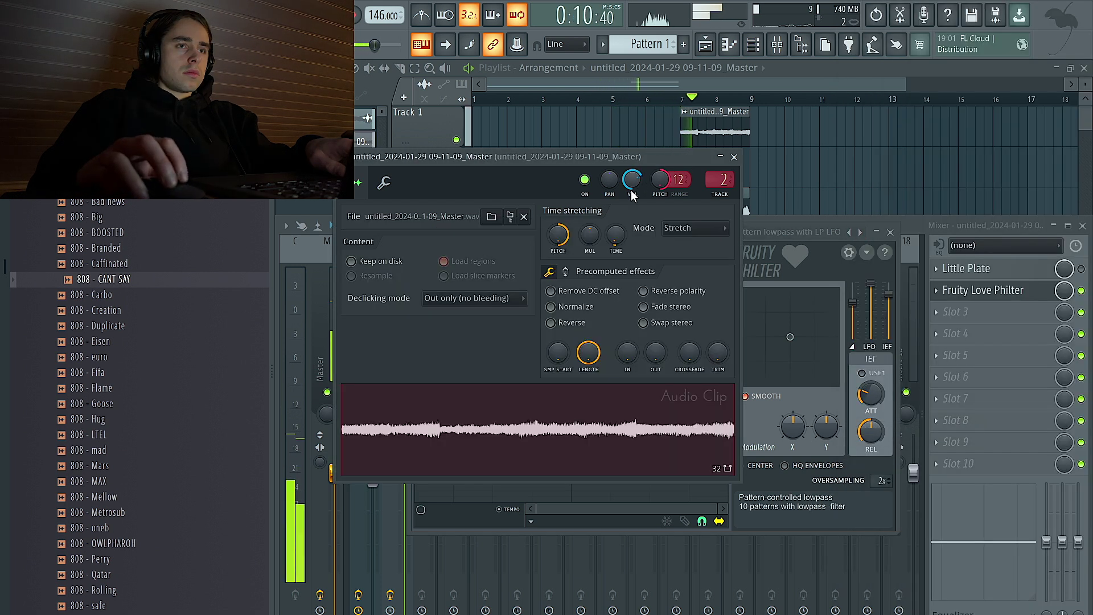
- Switch Fruity Love Philter on the rendered clip's track to the Simple triangle lowpass LFO preset
{"action": "right_click", "coordinate": [861, 234]}
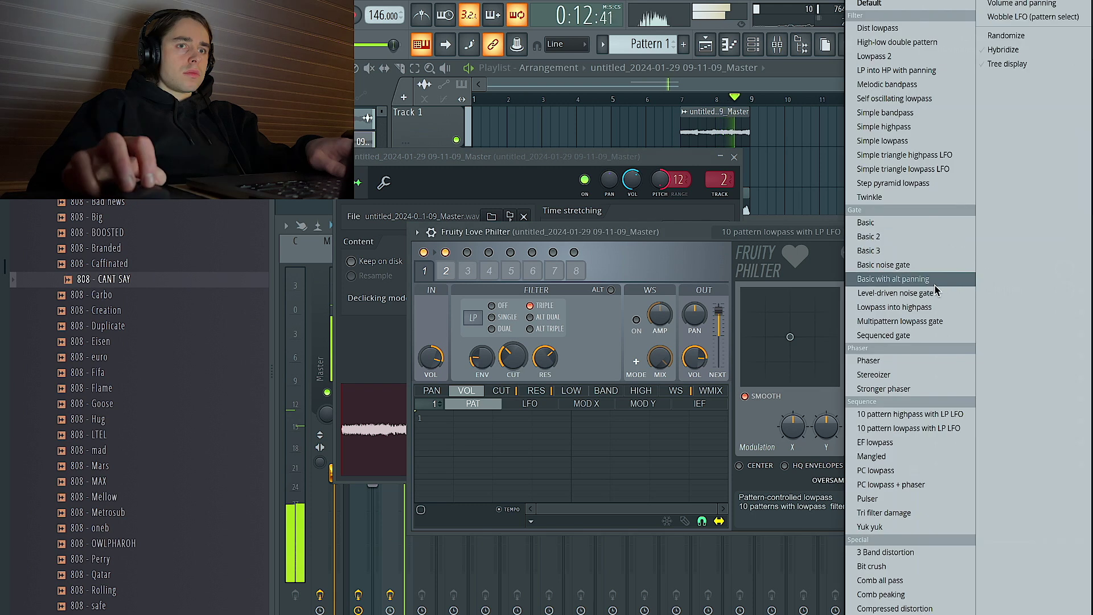
{"action": "left_click", "coordinate": [899, 169]}
{"action": "left_click", "coordinate": [734, 157]}
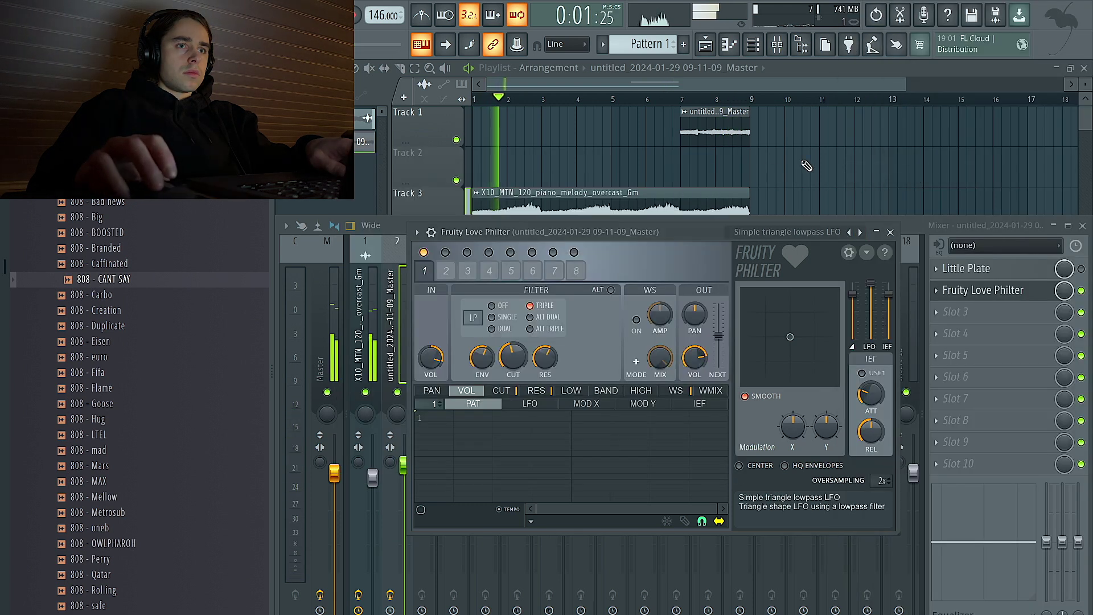
{"action": "left_click", "coordinate": [796, 162]}
- Audition the arrangement from around bar 6 and review the channel settings of the rendered clip and the piano melody
{"action": "double_click", "coordinate": [720, 136]}
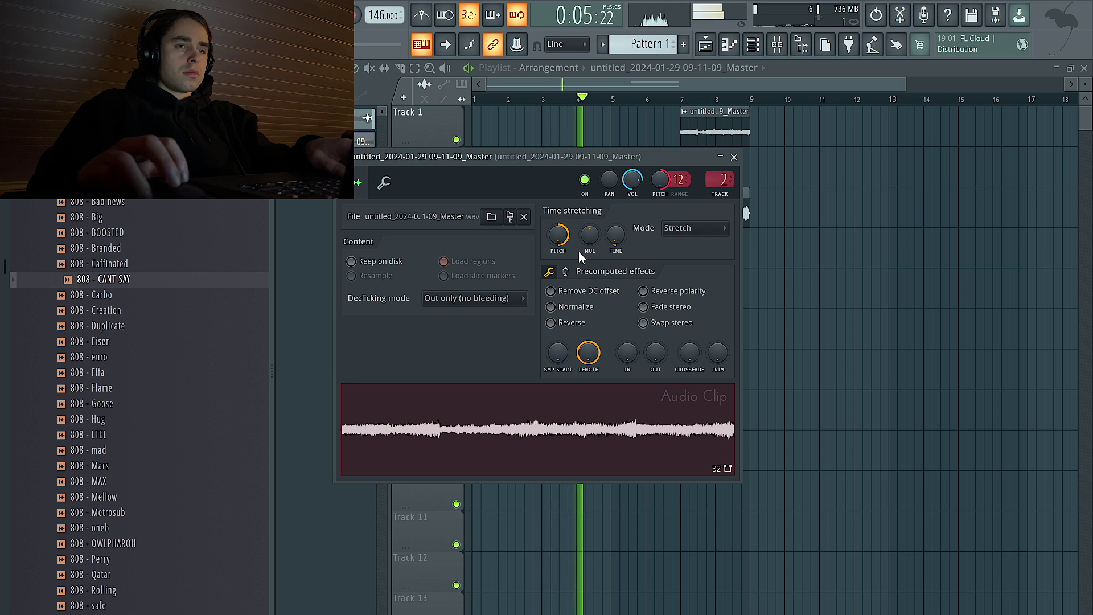
{"action": "left_click", "coordinate": [733, 156]}
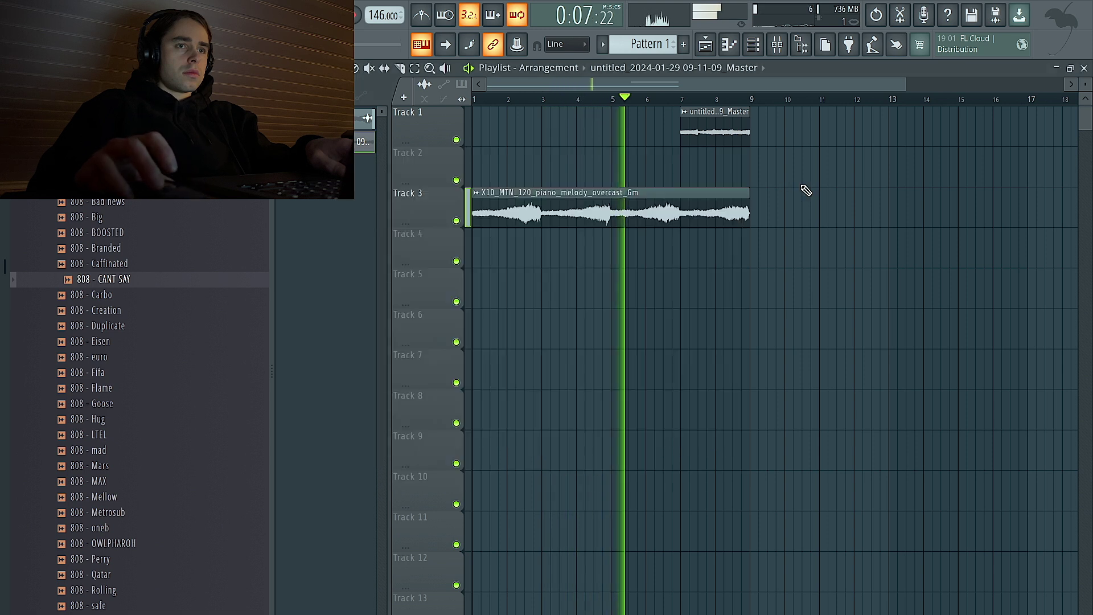
{"action": "double_click", "coordinate": [669, 219]}
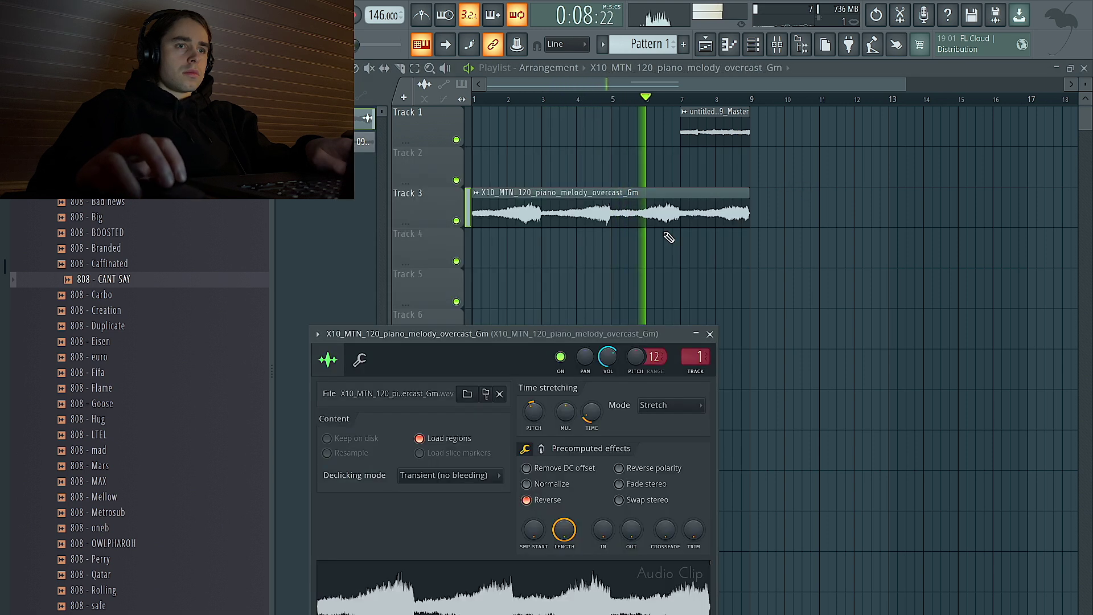
{"action": "left_click", "coordinate": [704, 306]}
{"action": "double_click", "coordinate": [726, 136]}
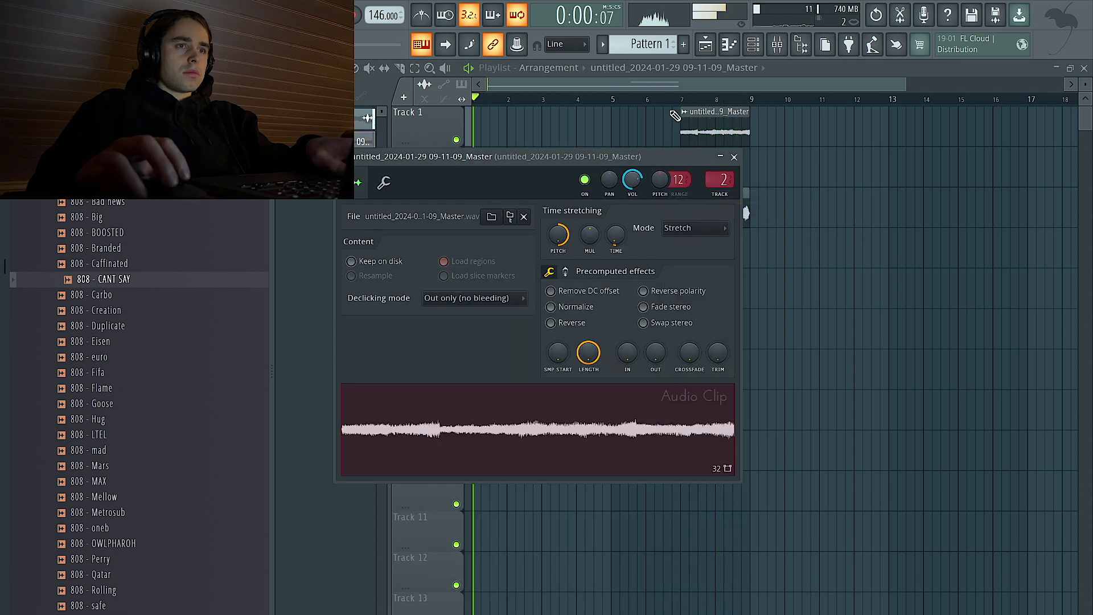
{"action": "left_click", "coordinate": [661, 100]}
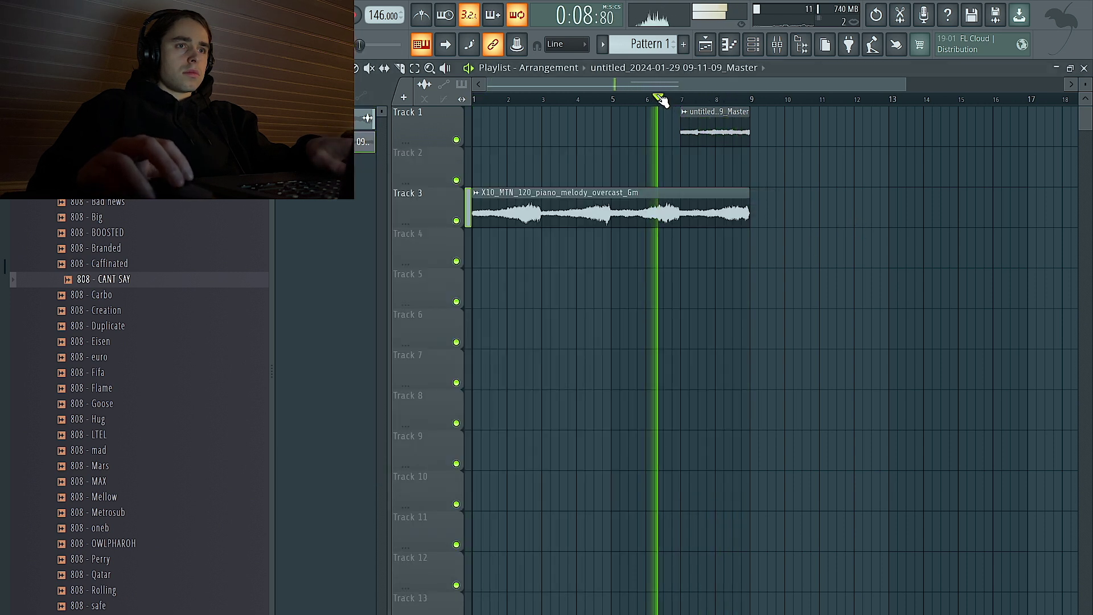
{"action": "double_click", "coordinate": [716, 118]}
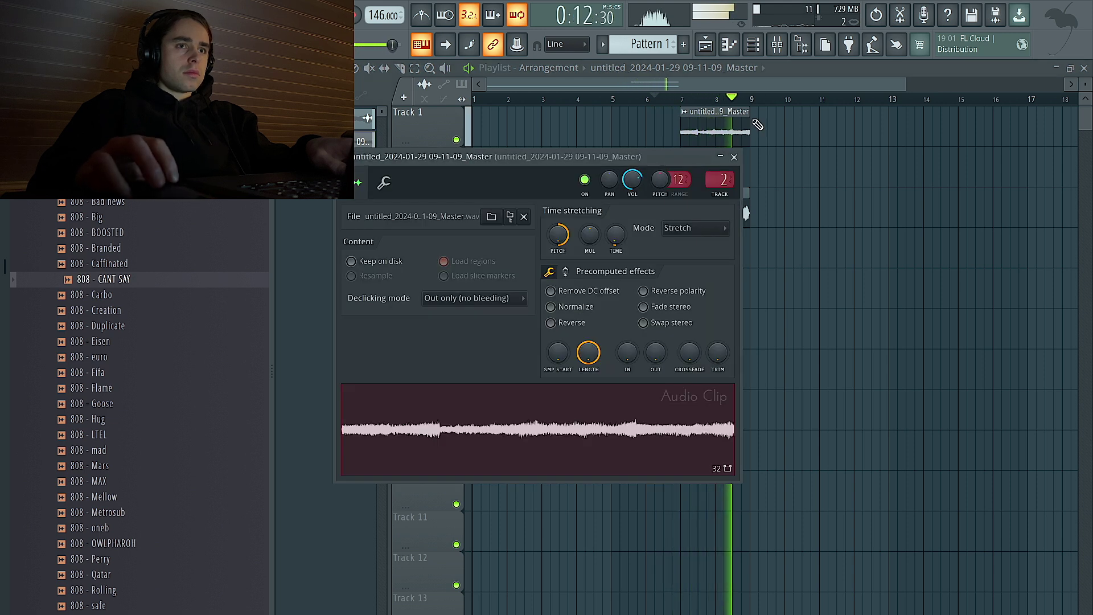
- Replay the arrangement from around bar 6 and bring up the options of the rendered clip's time-stretching pitch
{"action": "key", "text": "space"}
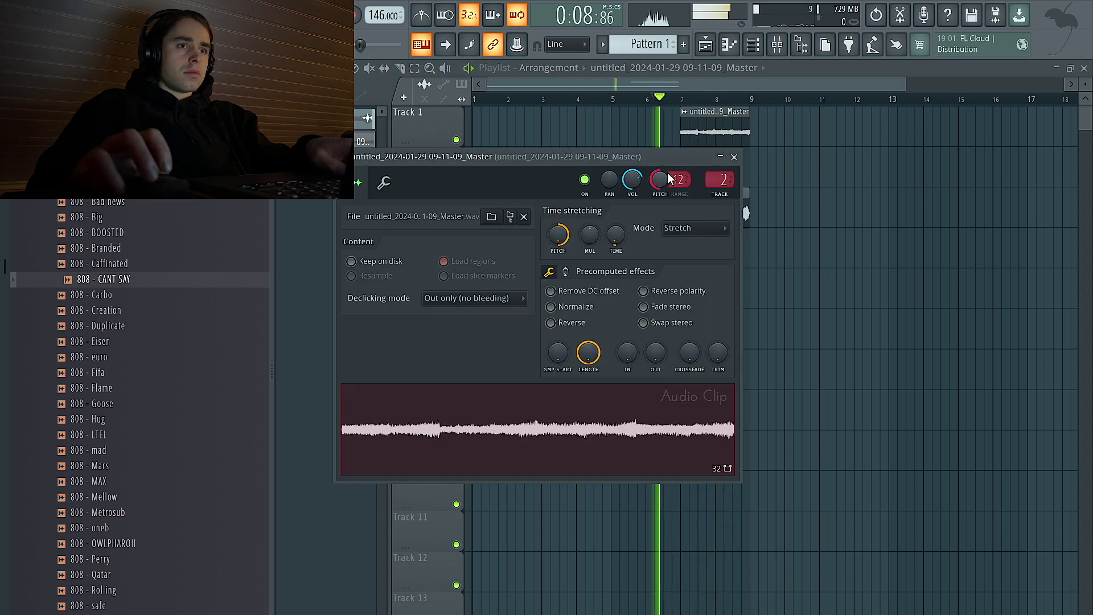
{"action": "right_click", "coordinate": [558, 238]}
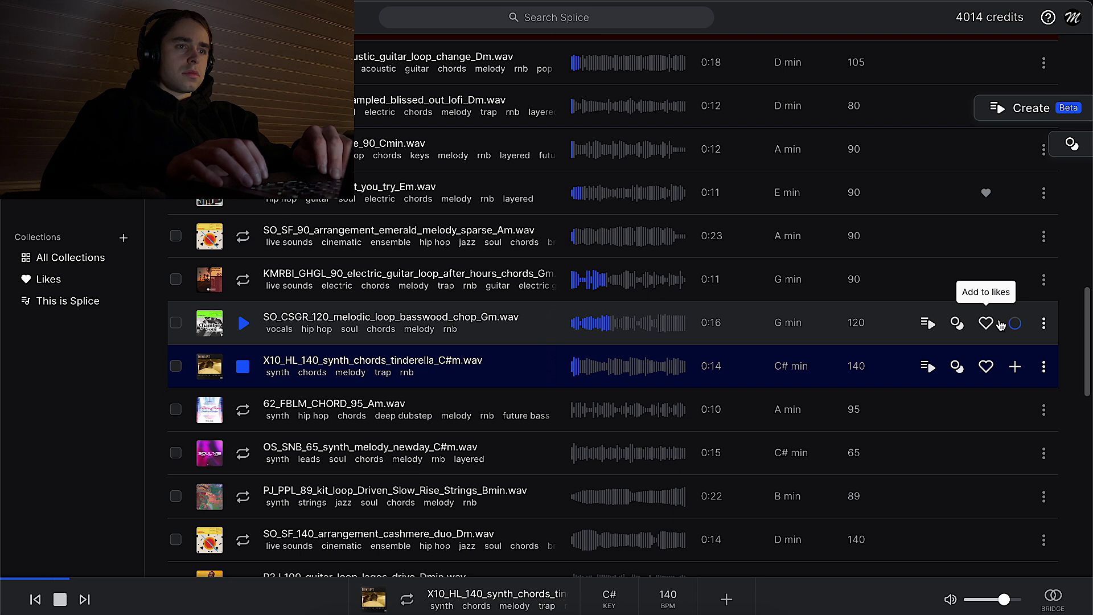
- In Splice, preview melody loops and add SO_CSGR_120_melodic_loop_basswood_chop_Gm and PJ_PPL_89_kit_loop_Driven_Slow_Rise_Strings_Bmin to the library
{"action": "key", "text": "Down"}
{"action": "key", "text": "Down"}
{"action": "key", "text": "Down"}
{"action": "key", "text": "Up"}
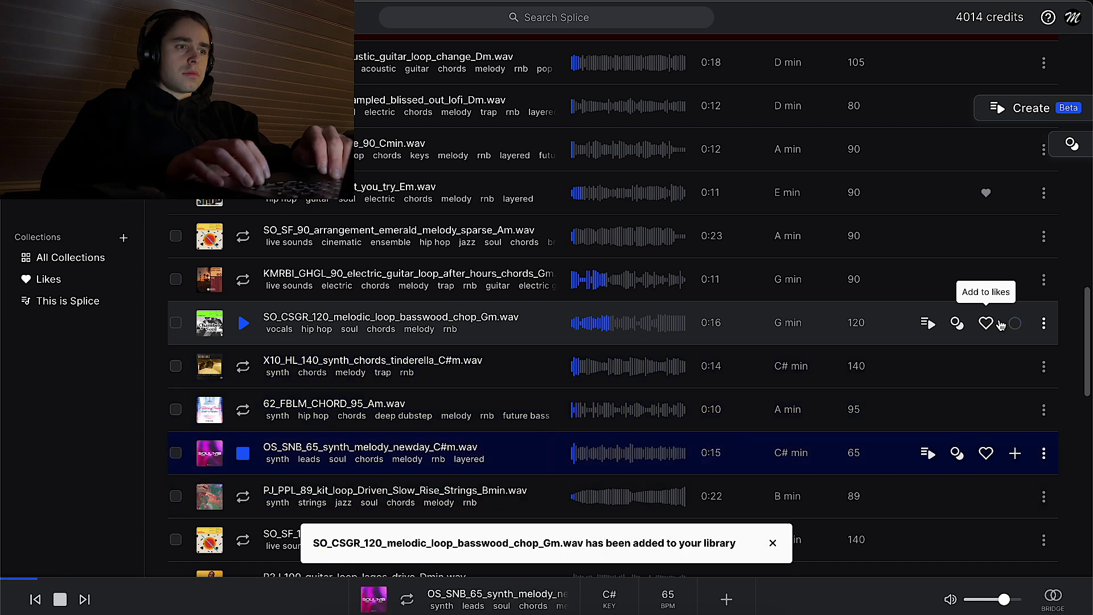
{"action": "scroll", "coordinate": [959, 348], "scroll_direction": "down", "scroll_amount": 2}
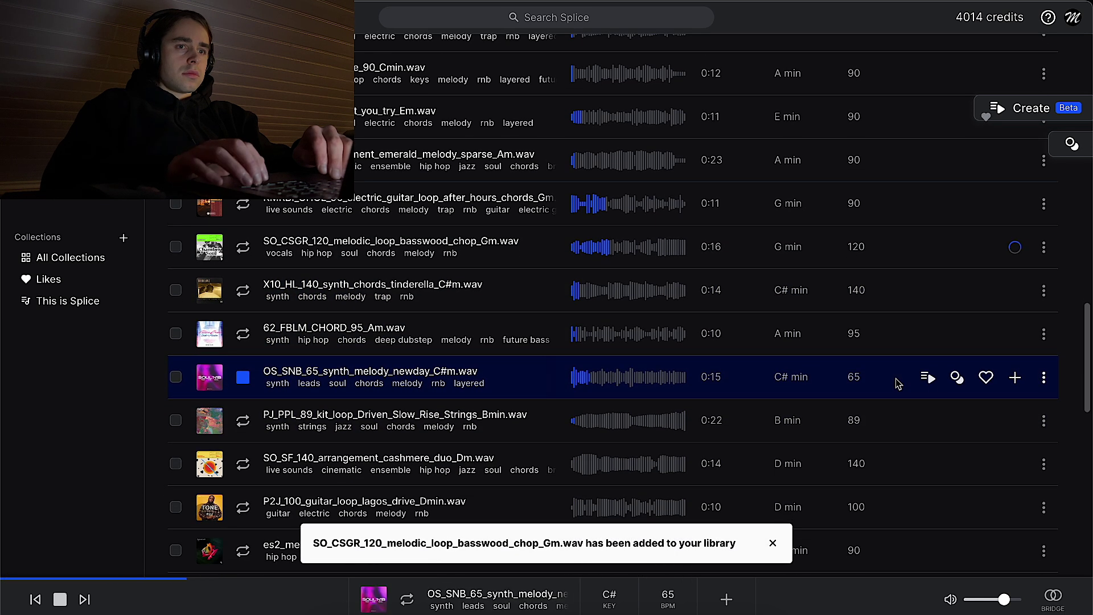
{"action": "key", "text": "Down"}
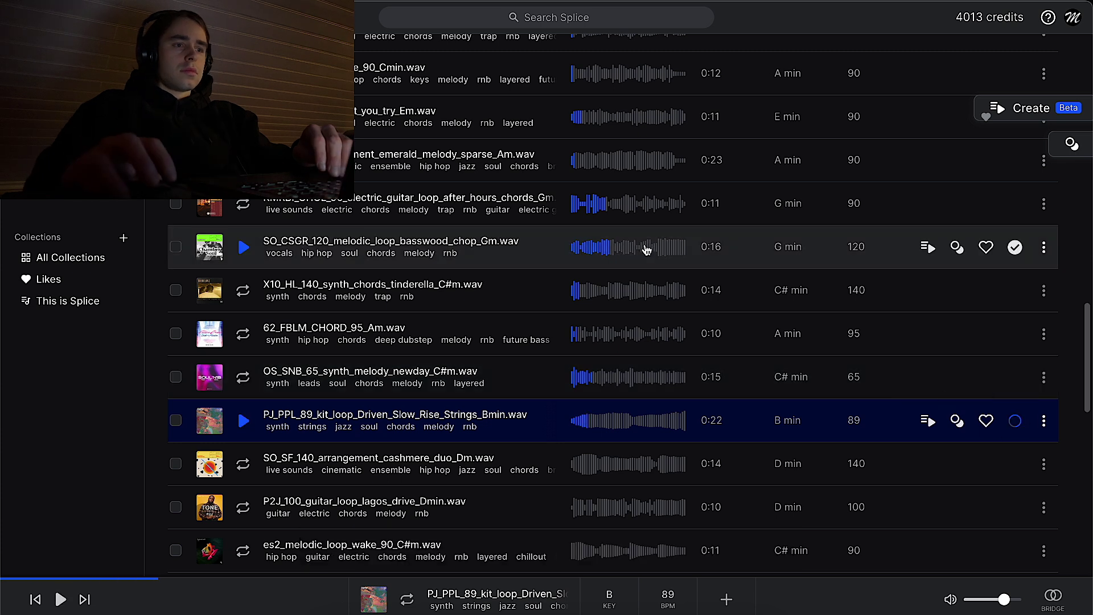
- In FL Studio, place the SO_CSGR_120_melodic_loop_basswood_chop_Gm loop on Track 6 and time-stretch it to end at bar 9
{"action": "left_click_drag", "start_coordinate": [647, 252], "coordinate": [551, 333]}
{"action": "key", "text": "space"}
{"action": "double_click", "coordinate": [551, 333]}
{"action": "left_click_drag", "start_coordinate": [586, 226], "coordinate": [565, 448]}
{"action": "left_click_drag", "start_coordinate": [646, 498], "coordinate": [645, 509]}
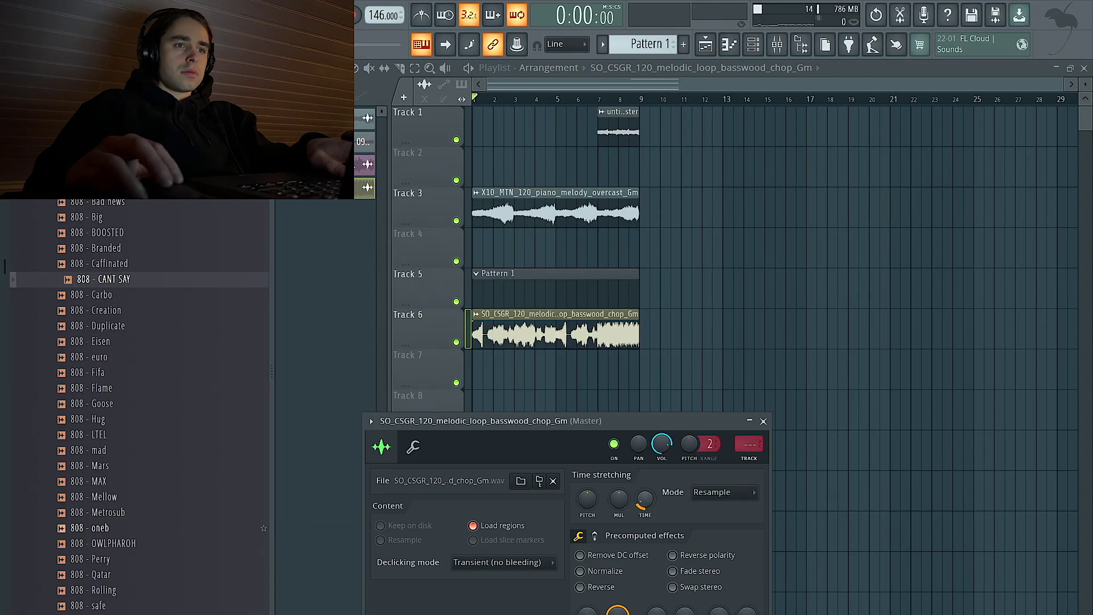
- Set the basswood chop's time-stretching mode to Stretch and play the arrangement
{"action": "left_click", "coordinate": [715, 493]}
{"action": "left_click", "coordinate": [709, 533]}
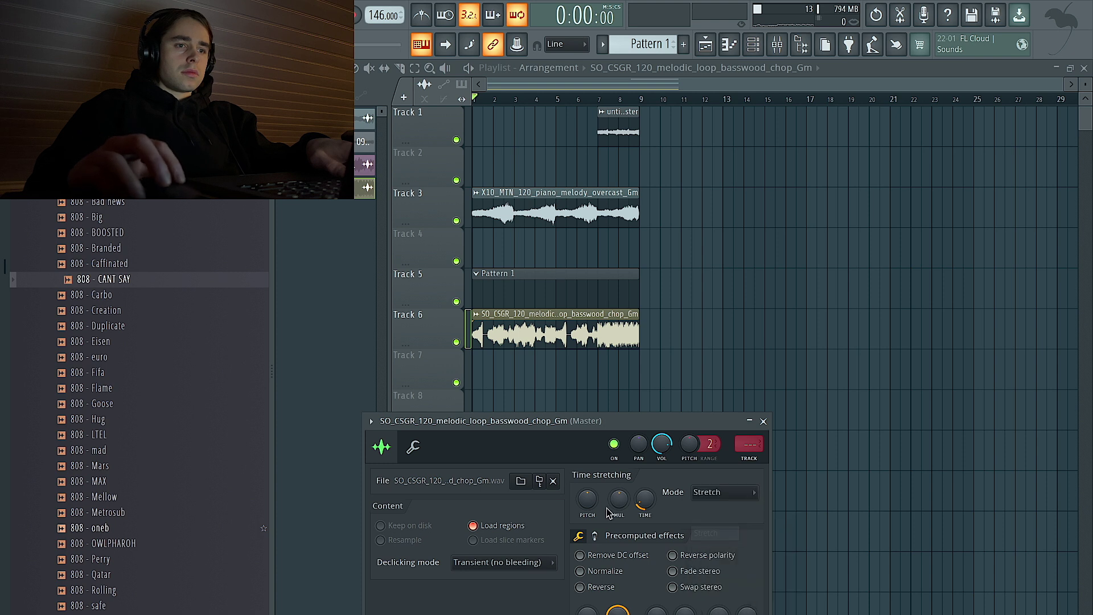
{"action": "key", "text": "Escape"}
{"action": "key", "text": "space"}
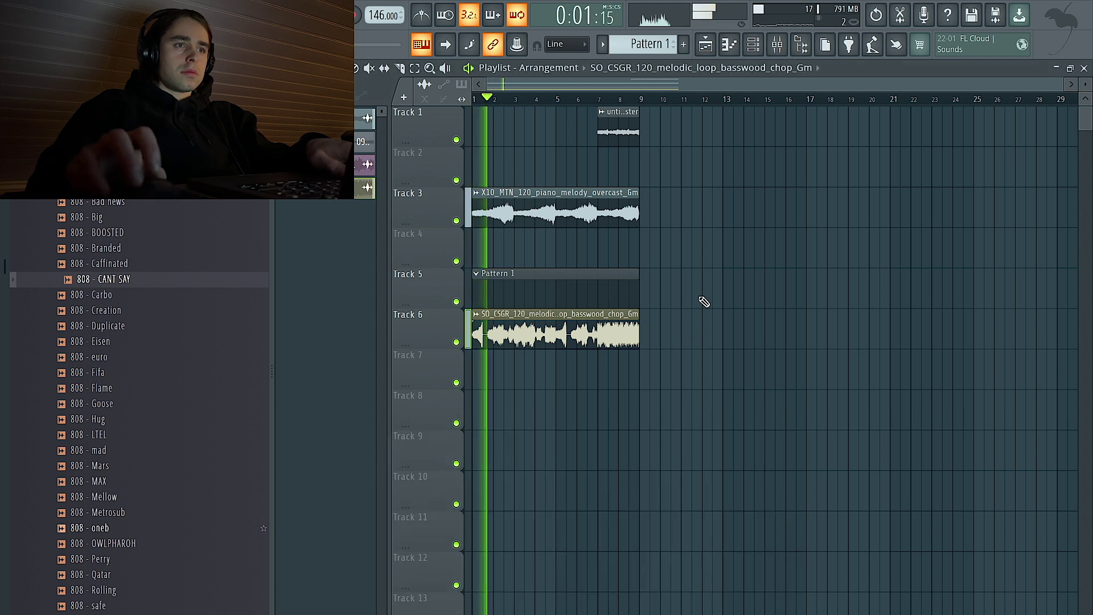
- Check the piano melody's channel settings and lower the basswood chop's time-stretching pitch slightly
{"action": "double_click", "coordinate": [561, 206]}
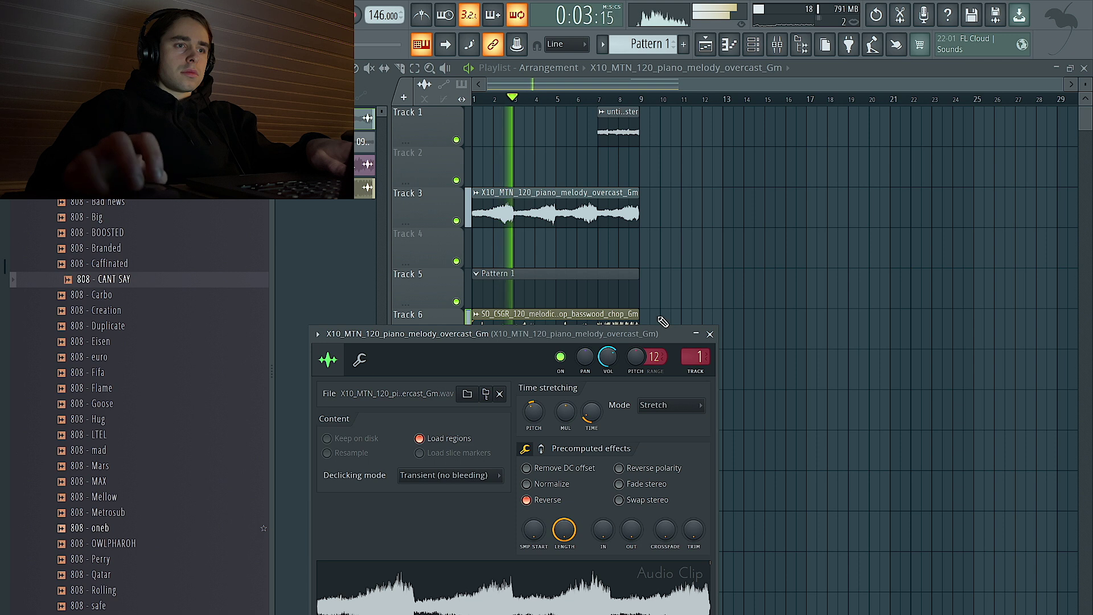
{"action": "key", "text": "Escape"}
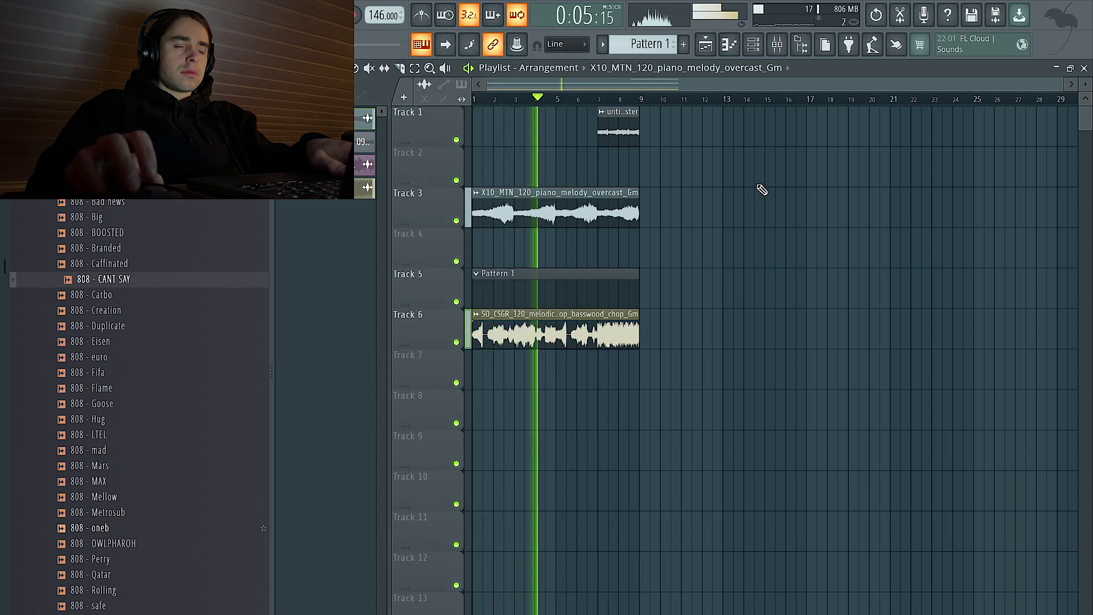
{"action": "double_click", "coordinate": [612, 325]}
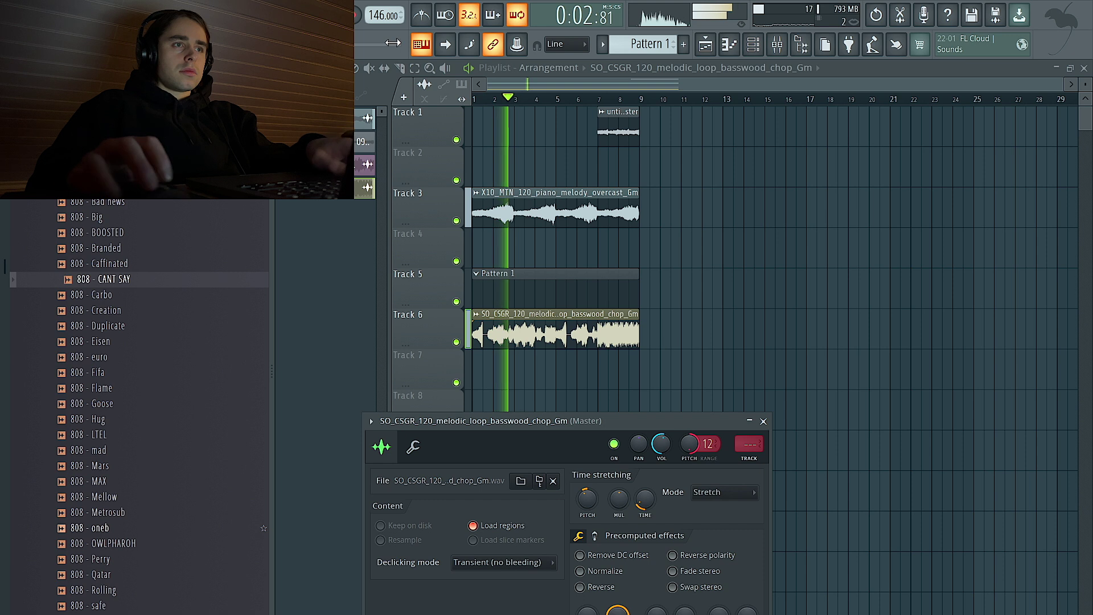
- Slice the basswood chop on Track 6 at bar 5 and replace its second half with a copy of the first
{"action": "left_click", "coordinate": [400, 69]}
{"action": "left_click", "coordinate": [558, 333]}
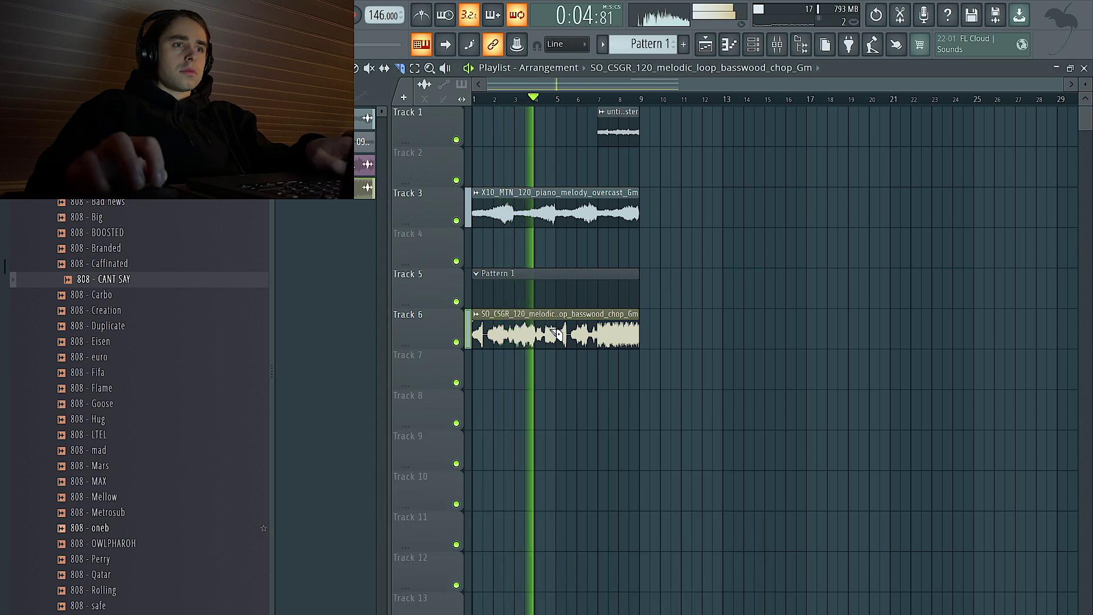
{"action": "left_click", "coordinate": [627, 336]}
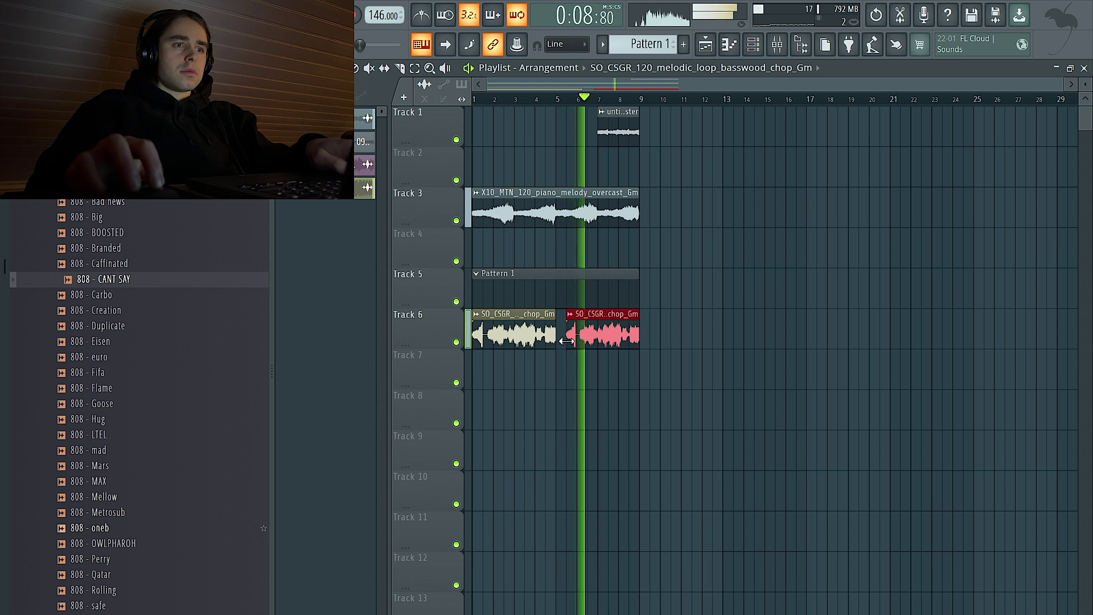
- Slice off and delete the opening half bar of both basswood chop clips on Track 6
{"action": "left_click", "coordinate": [400, 68]}
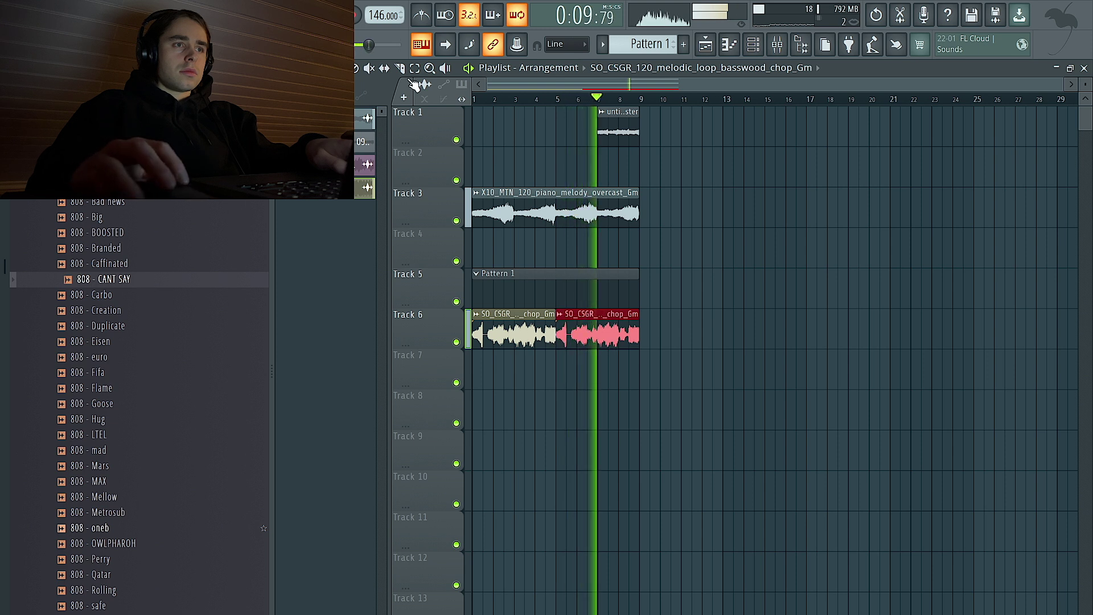
{"action": "left_click", "coordinate": [485, 340]}
{"action": "right_click", "coordinate": [481, 339]}
{"action": "right_click", "coordinate": [565, 336]}
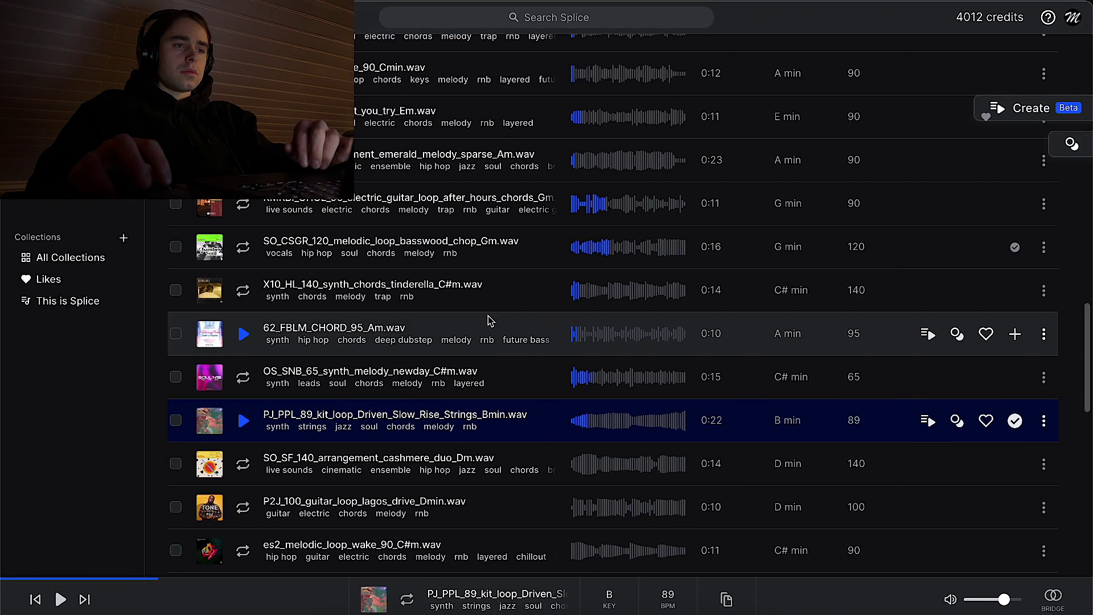
- Place the PJ_PPL_89 Driven Slow Rise Strings loop on Track 7 and duplicate the piano melody into bars 9 to 17
{"action": "left_click_drag", "start_coordinate": [597, 420], "coordinate": [381, 367]}
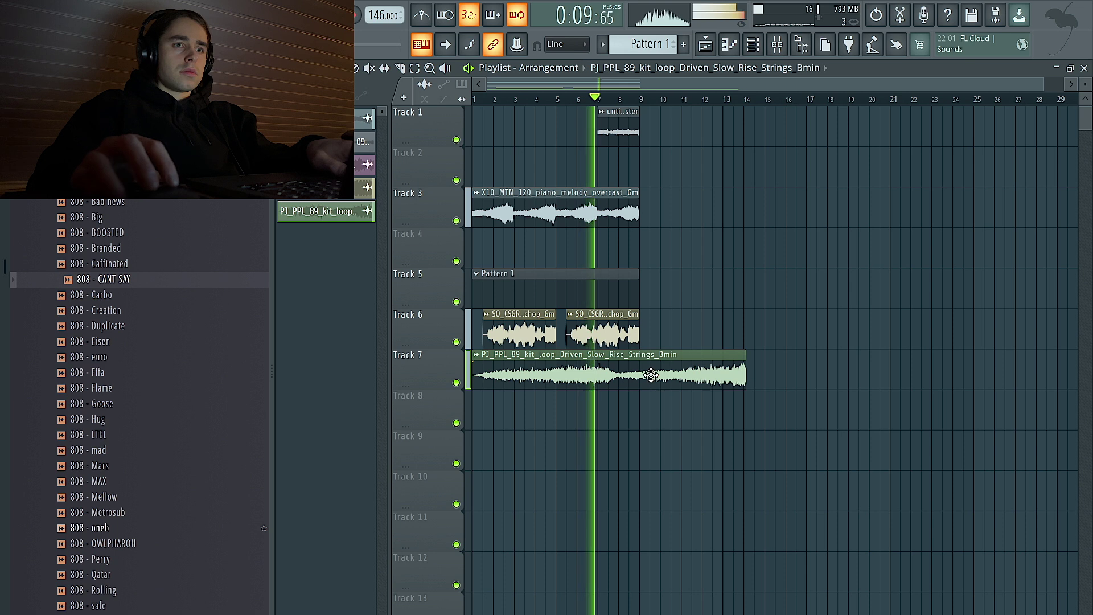
{"action": "double_click", "coordinate": [615, 379]}
{"action": "left_click_drag", "start_coordinate": [682, 201], "coordinate": [560, 205], "text": "ctrl"}
{"action": "key", "text": "ctrl+b"}
- Time-stretch the strings loop on Track 7 to end at bar 17 and set its mode to Stretch
{"action": "double_click", "coordinate": [688, 368]}
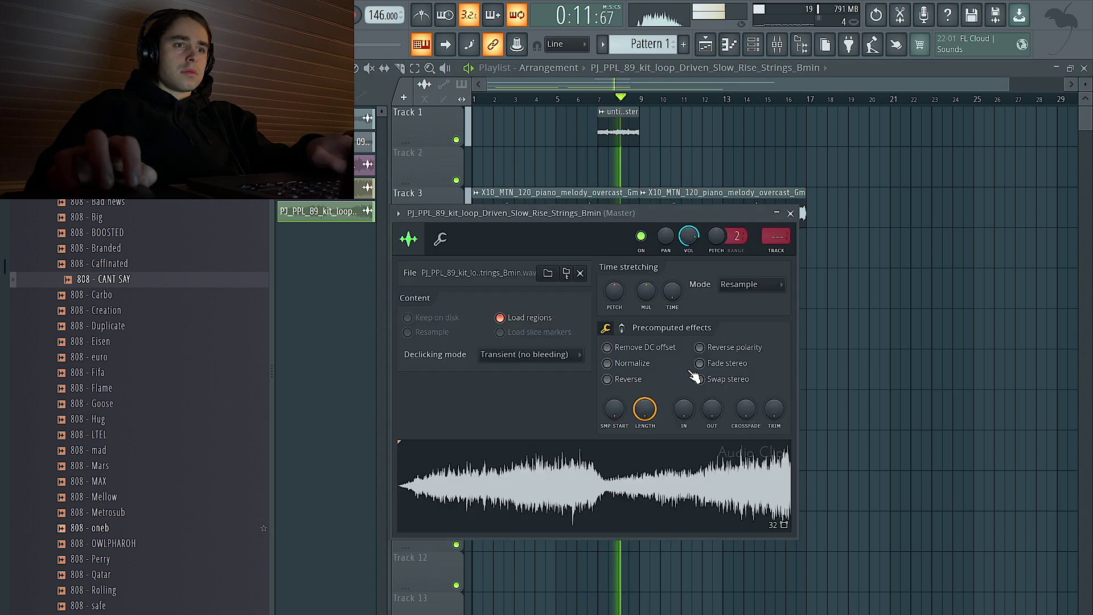
{"action": "left_click_drag", "start_coordinate": [640, 212], "coordinate": [639, 507]}
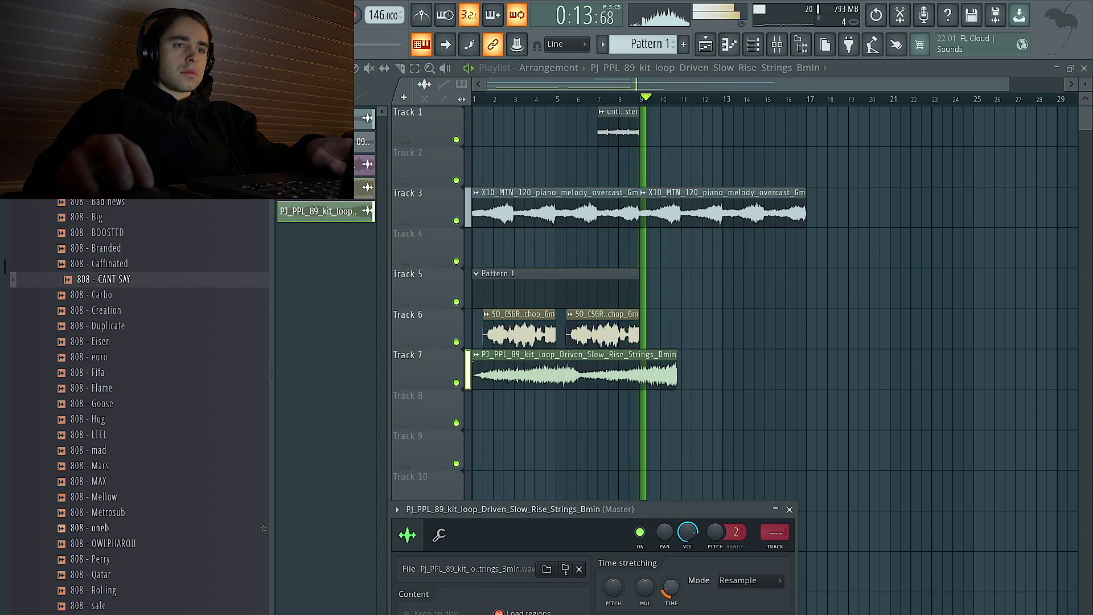
{"action": "left_click", "coordinate": [750, 580]}
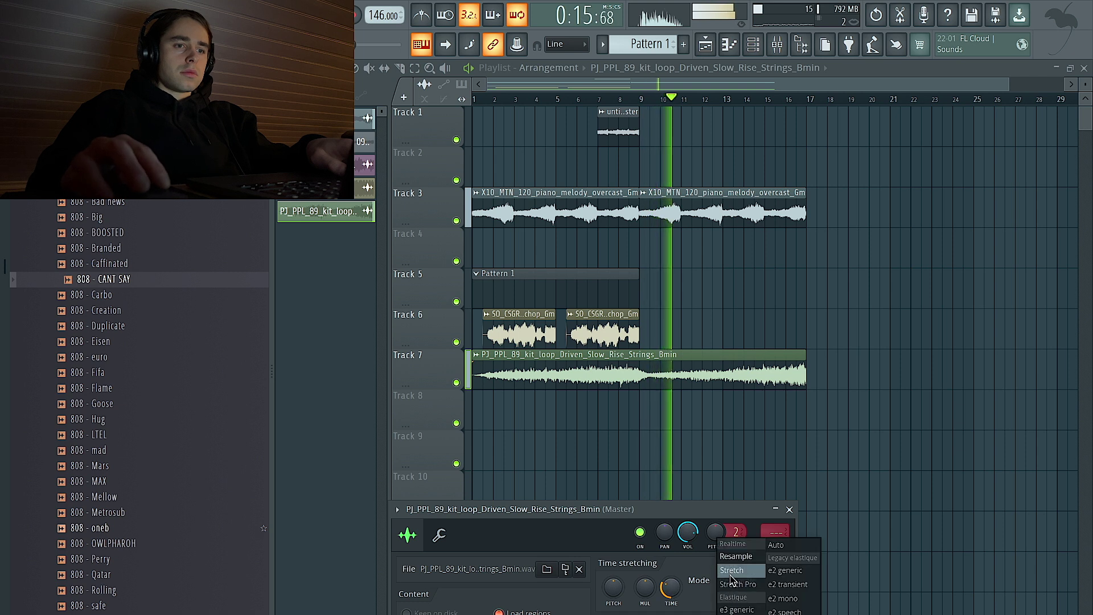
{"action": "left_click", "coordinate": [737, 569]}
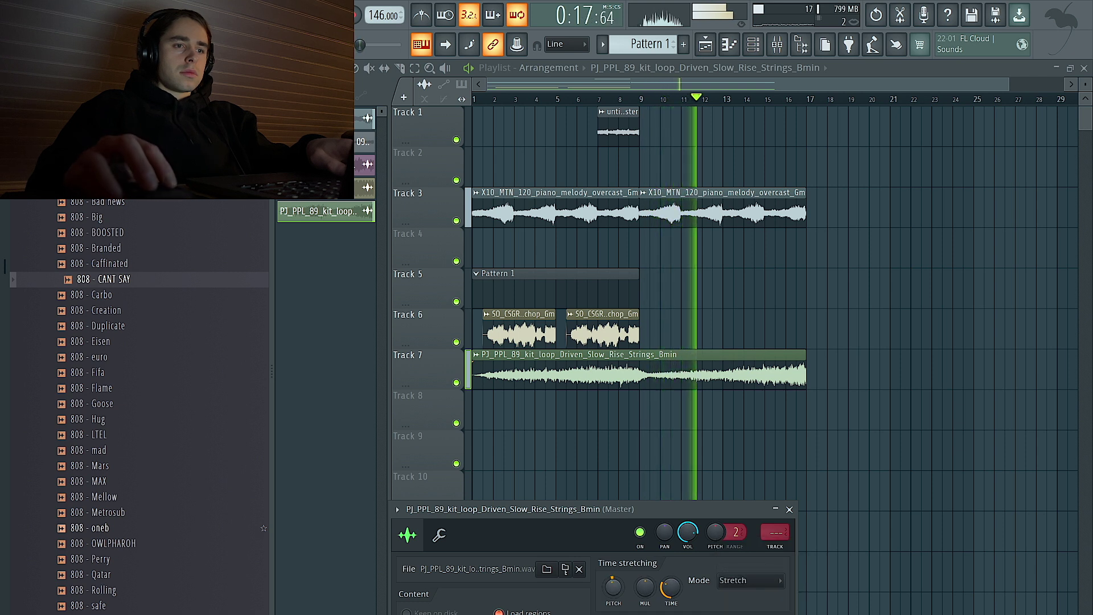
- Lower the strings loop's time-stretching pitch and volume, and replay the arrangement from the start
{"action": "left_click_drag", "start_coordinate": [609, 591], "coordinate": [609, 603]}
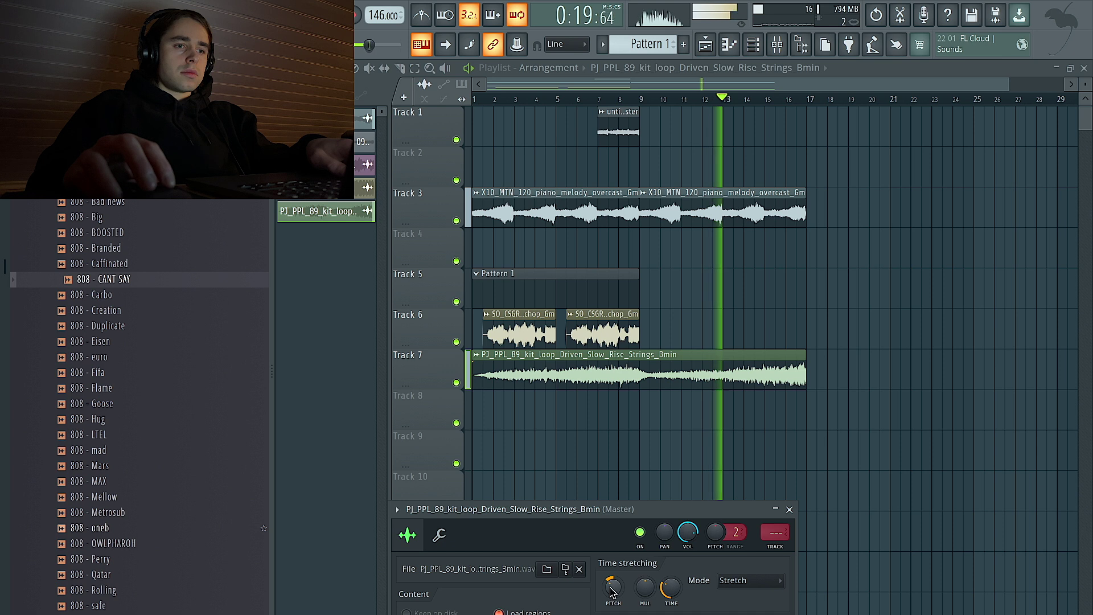
{"action": "key", "text": "space"}
{"action": "key", "text": "space"}
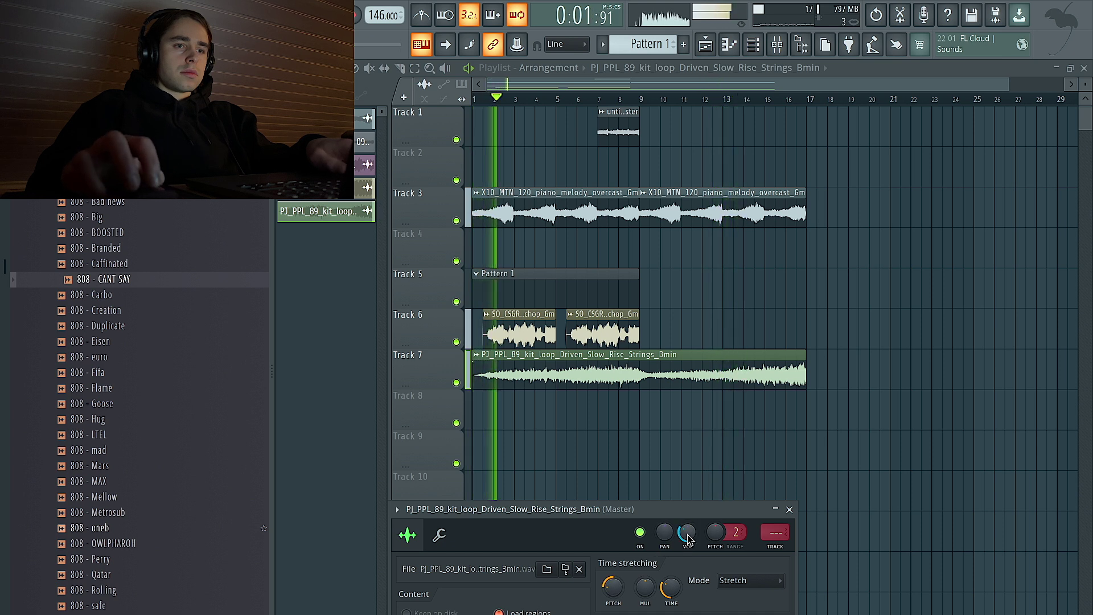
- Duplicate the two basswood chop clips on Track 6 into bars 9 to 17 and delete the originals
{"action": "left_click_drag", "start_coordinate": [680, 327], "coordinate": [478, 337]}
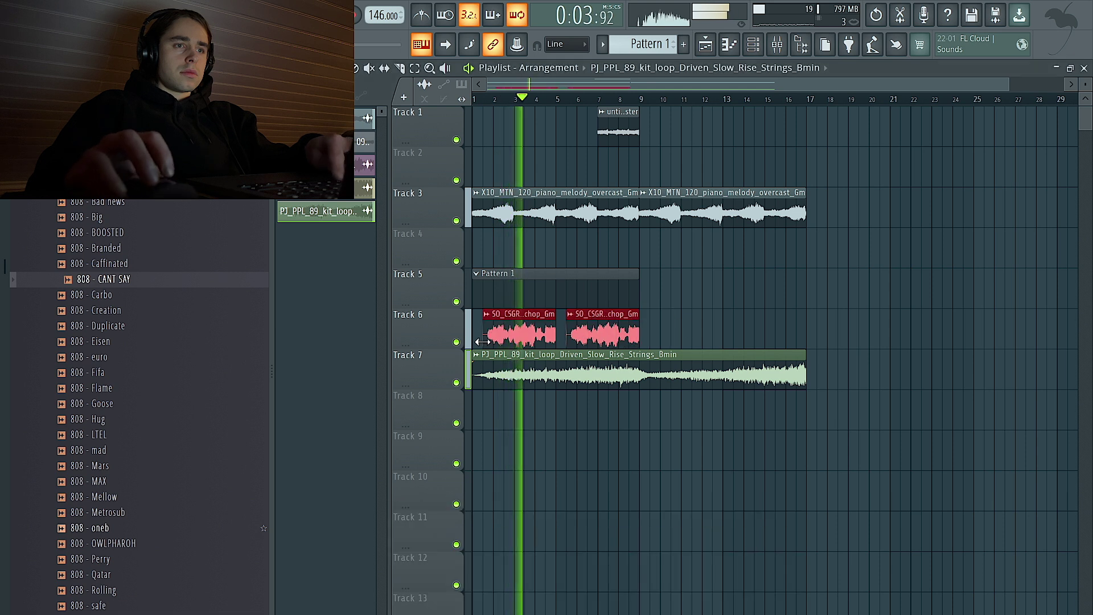
{"action": "scroll", "coordinate": [483, 337], "scroll_direction": "up", "scroll_amount": 1}
{"action": "scroll", "coordinate": [490, 337], "scroll_direction": "down", "scroll_amount": 1}
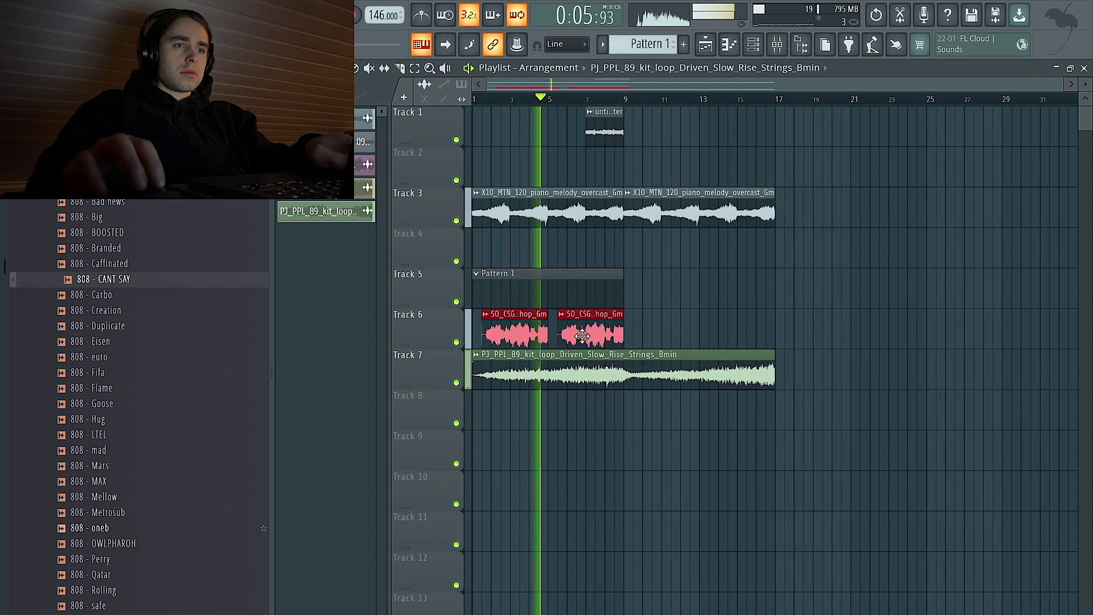
{"action": "key", "text": "ctrl+b"}
{"action": "right_click", "coordinate": [516, 340]}
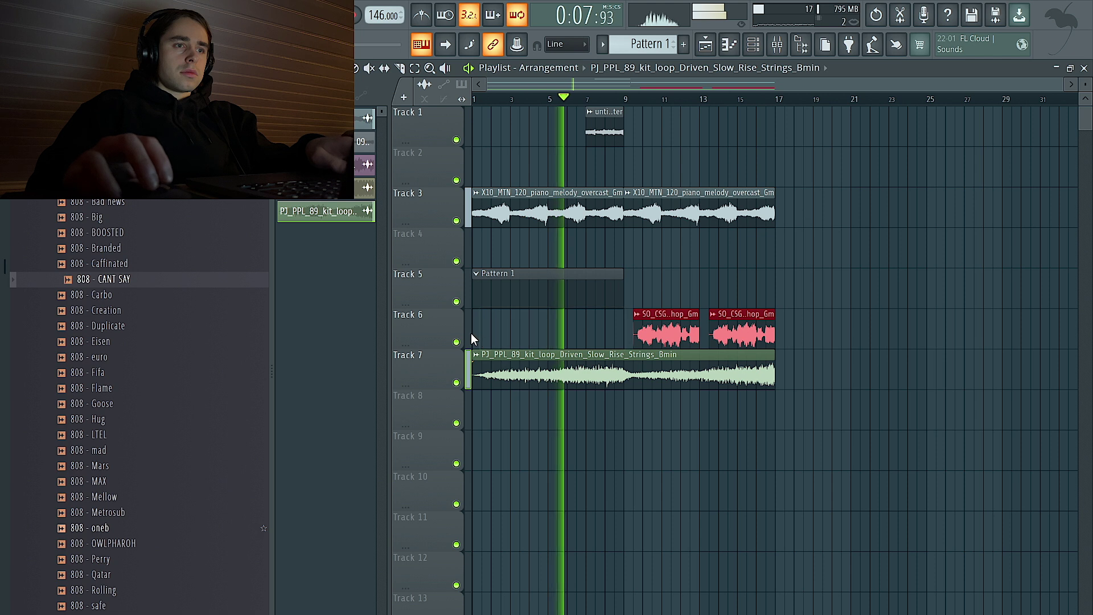
- Mute Track 6 and duplicate the Pattern 1 clip on Track 5 into bars 9 to 17
{"action": "left_click", "coordinate": [457, 342]}
{"action": "left_click", "coordinate": [559, 287], "text": "ctrl"}
{"action": "key", "text": "ctrl+b"}
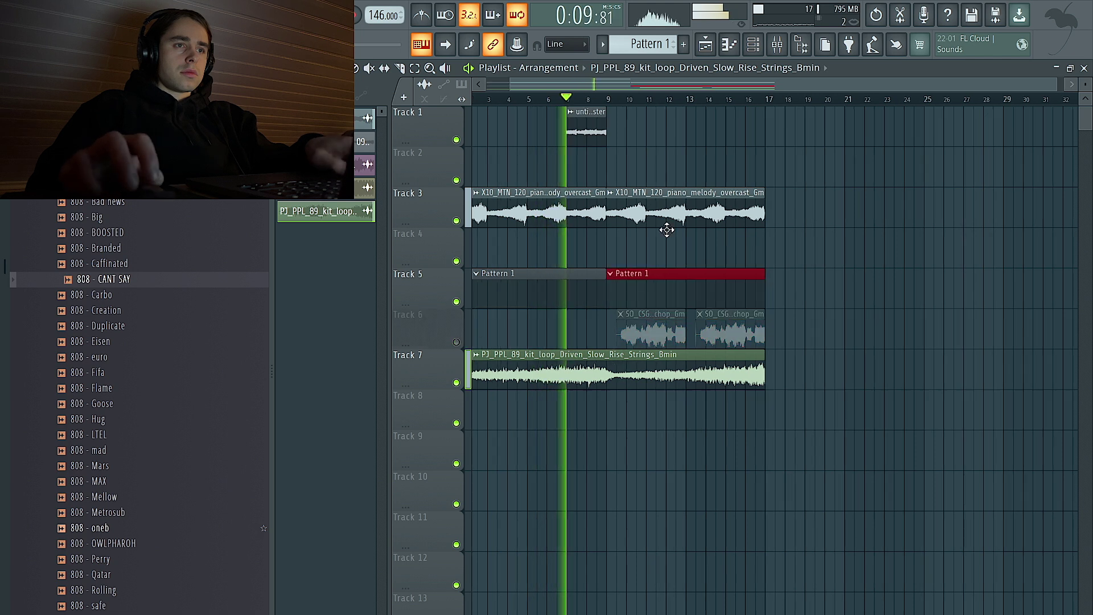
{"action": "key", "text": "ctrl+s"}
{"action": "left_click", "coordinate": [593, 124]}
{"action": "left_click", "coordinate": [586, 104]}
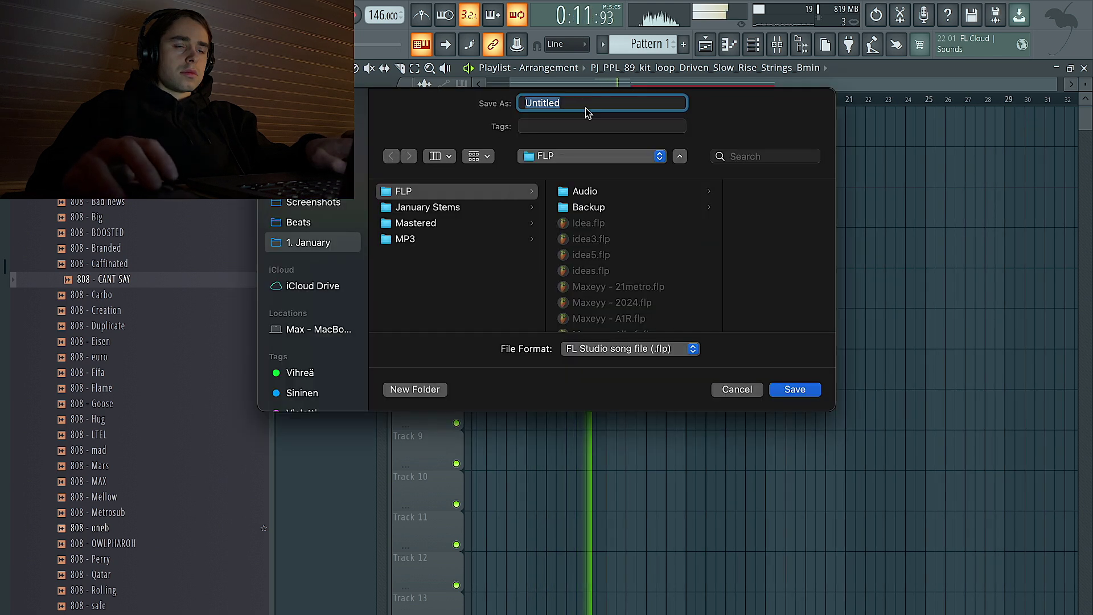
{"action": "left_click", "coordinate": [731, 388]}
- Copy the rendered clip on Track 1 to bars 15 to 17
{"action": "left_click", "coordinate": [599, 137]}
{"action": "left_click", "coordinate": [726, 131]}
{"action": "scroll", "coordinate": [742, 178], "scroll_direction": "down", "scroll_amount": 1}
- Review the strings loop's channel settings, replay from the start and slice the loop on Track 7 at bar 9
{"action": "double_click", "coordinate": [729, 363]}
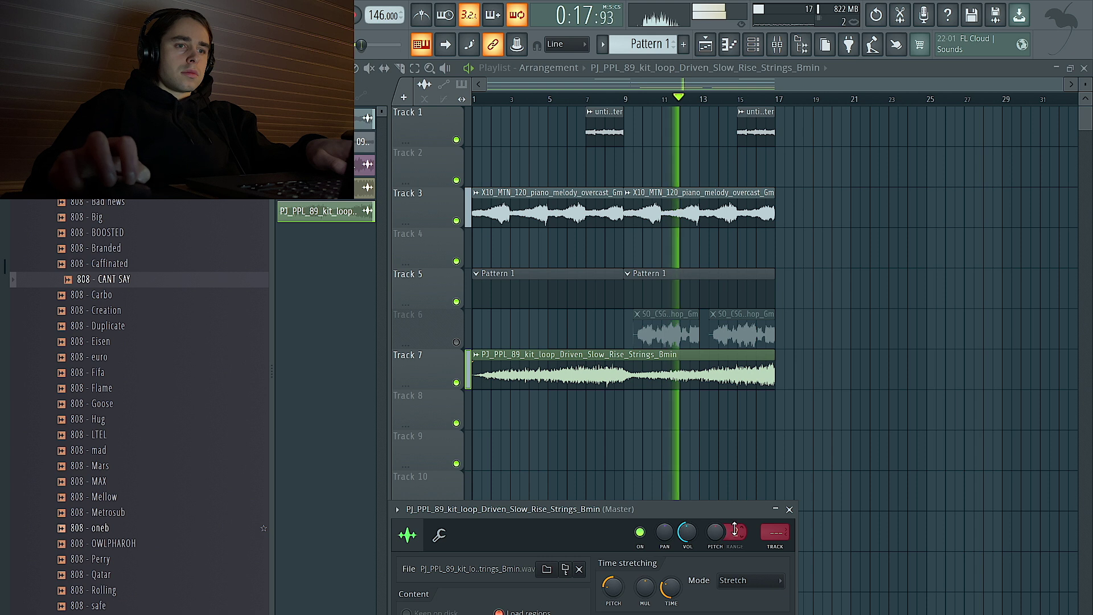
{"action": "key", "text": "space"}
{"action": "key", "text": "space"}
{"action": "left_click", "coordinate": [401, 68]}
{"action": "left_click", "coordinate": [629, 378]}
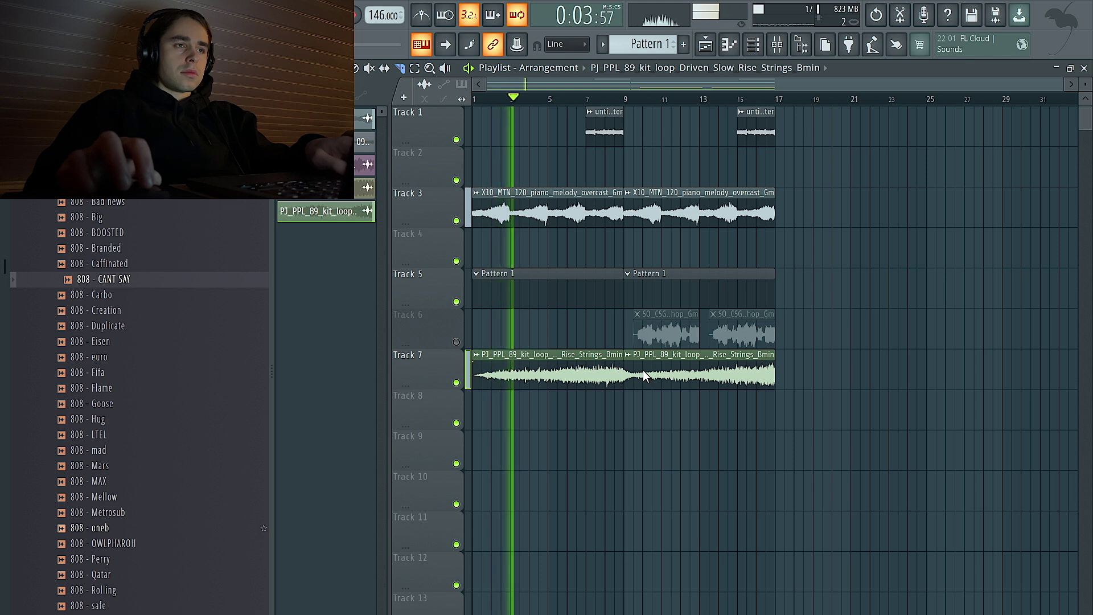
- Make the second strings clip on Track 7, starting at bar 9, a unique clip
{"action": "right_click", "coordinate": [632, 365]}
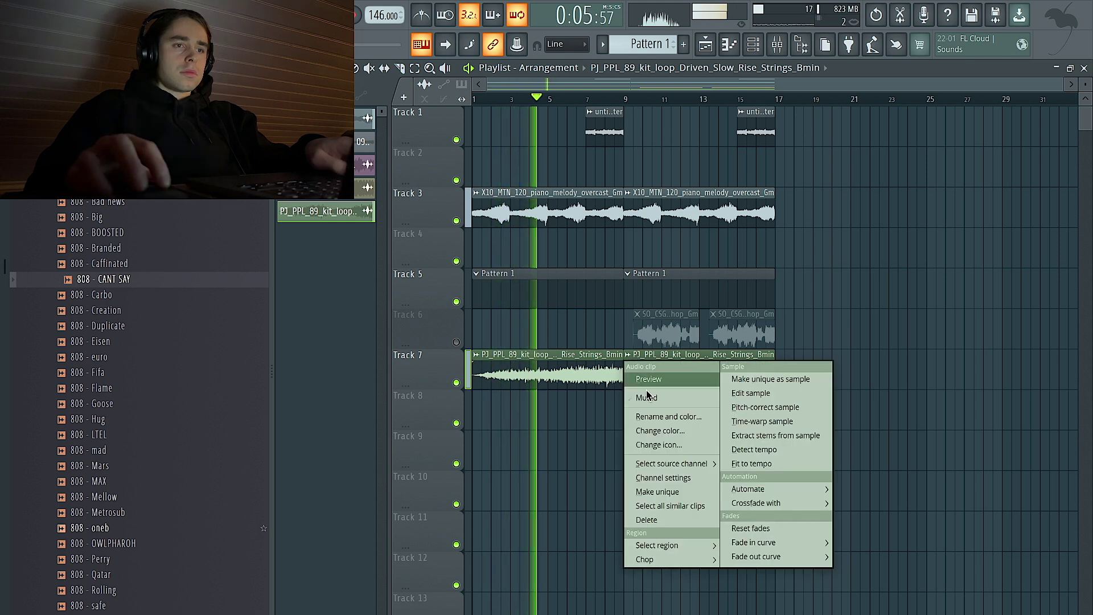
{"action": "left_click", "coordinate": [657, 491]}
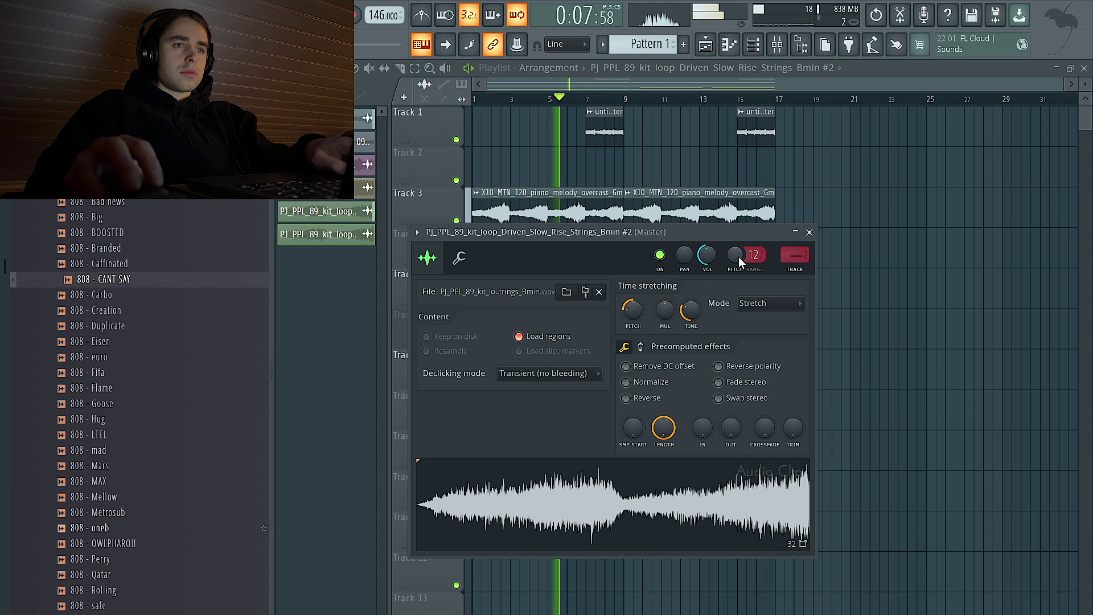
{"action": "key", "text": "ctrl+l"}
{"action": "right_click", "coordinate": [893, 180]}
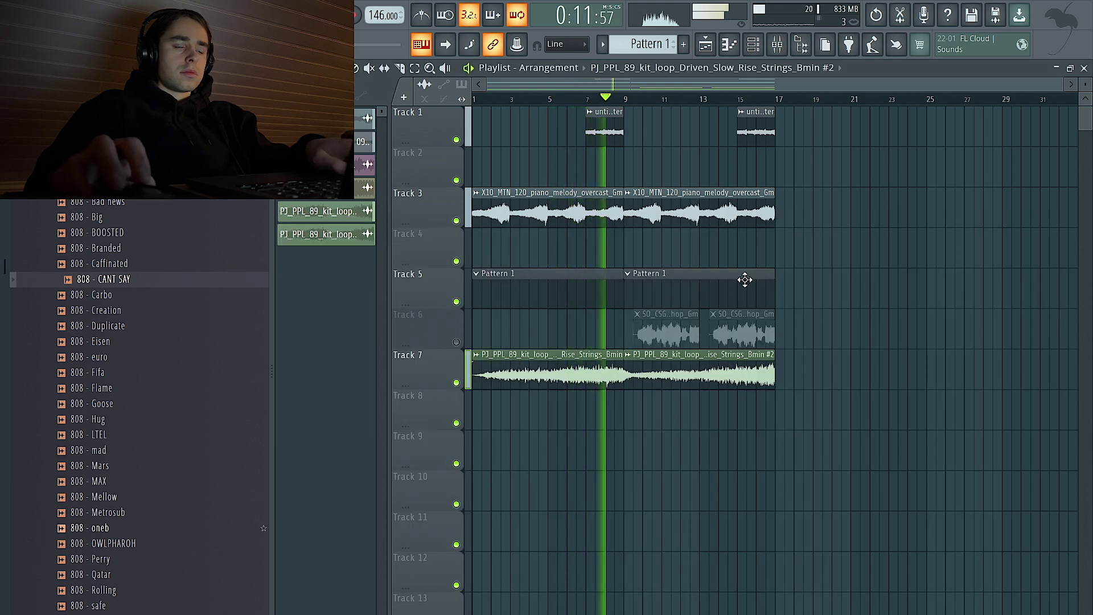
- Add the Bass - Bloque sample to the channel rack and open its piano roll for Pattern 1
{"action": "key", "text": "ctrl+s"}
{"action": "key", "text": "Escape"}
{"action": "key", "text": "F6"}
{"action": "right_click", "coordinate": [375, 127]}
{"action": "key", "text": "Escape"}
{"action": "right_click", "coordinate": [395, 126]}
{"action": "left_click", "coordinate": [444, 125]}
{"action": "key", "text": "space"}
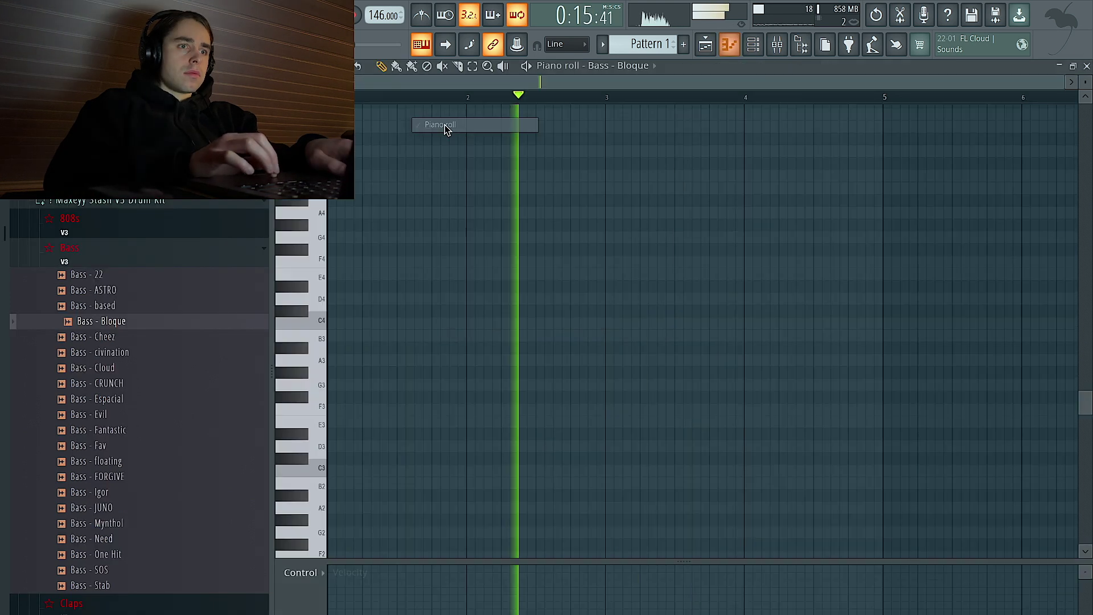
- Enter bass notes at bars 1, 3 and 5, setting the bar 3 note to F7 and the bar 5 note to G#7
{"action": "left_click_drag", "start_coordinate": [336, 173], "coordinate": [215, 99]}
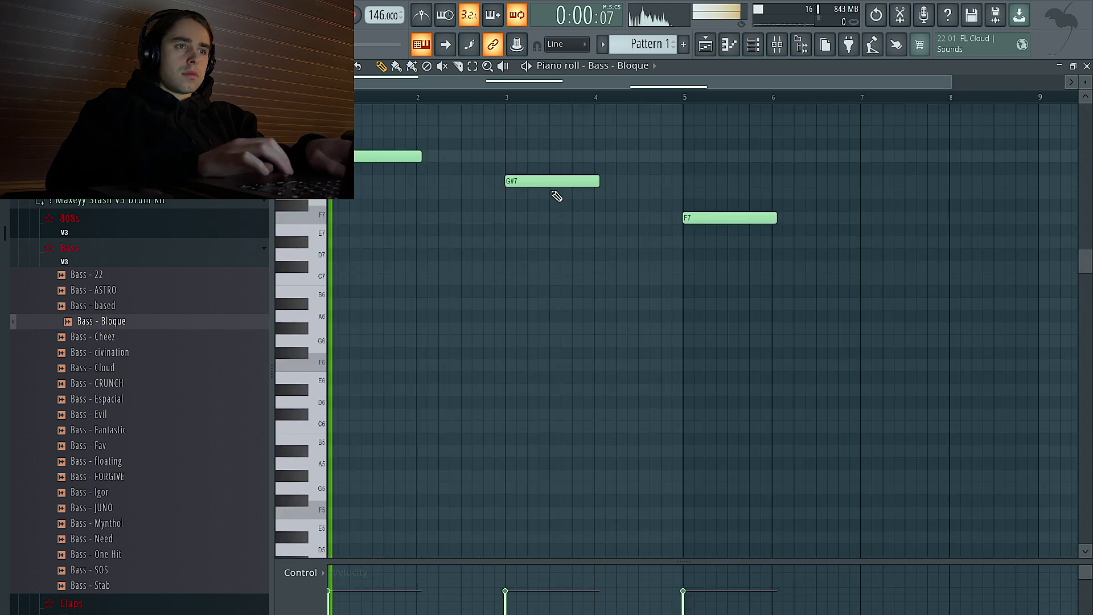
{"action": "left_click_drag", "start_coordinate": [546, 179], "coordinate": [548, 218]}
{"action": "left_click_drag", "start_coordinate": [705, 219], "coordinate": [705, 173]}
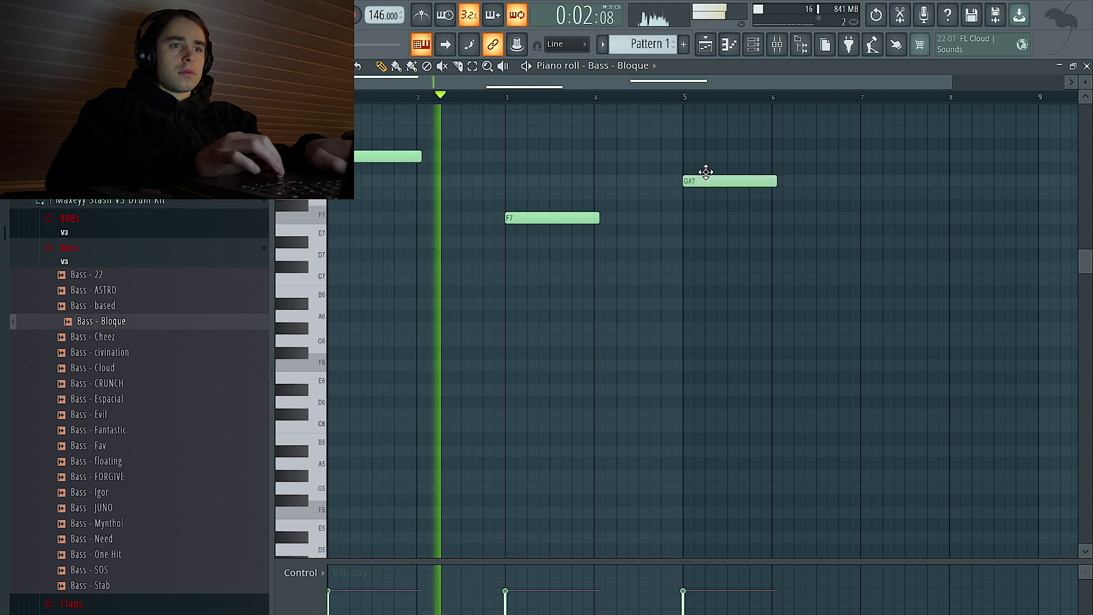
- Add a D#7 bass note at bar 7 and lengthen all the notes so each lasts until the following one
{"action": "key", "text": "ctrl+a"}
{"action": "key", "text": "ctrl+d"}
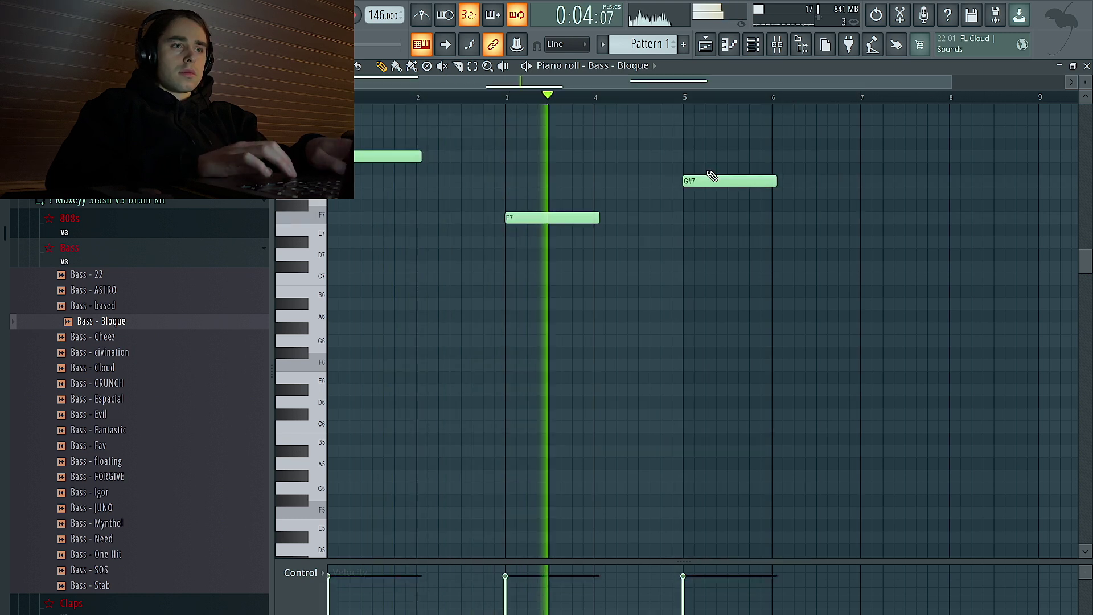
{"action": "scroll", "coordinate": [710, 176], "scroll_direction": "down", "scroll_amount": 2, "text": "ctrl"}
{"action": "scroll", "coordinate": [596, 254], "scroll_direction": "up", "scroll_amount": 3}
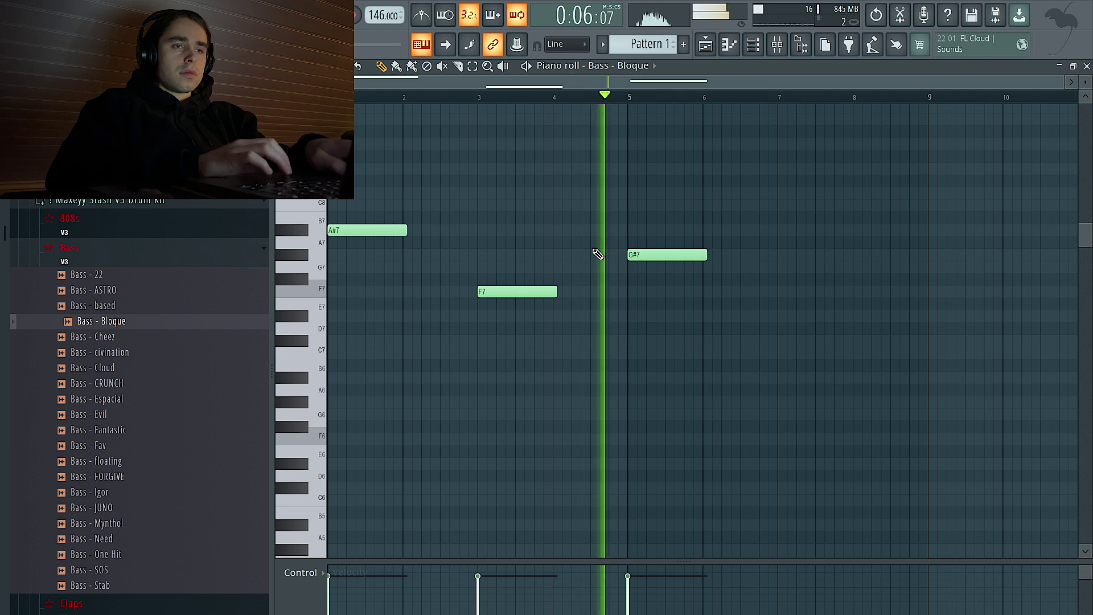
{"action": "key", "text": "ctrl+a"}
{"action": "key", "text": "ctrl+d"}
{"action": "left_click", "coordinate": [779, 316]}
{"action": "key", "text": "ctrl+a"}
{"action": "scroll", "coordinate": [779, 316], "scroll_direction": "down", "scroll_amount": 1, "text": "ctrl"}
{"action": "key", "text": "ctrl+l"}
{"action": "key", "text": "ctrl+d"}
- Transpose all four bass notes down two octaves to A#5, F5, G#5 and D#5
{"action": "key", "text": "ctrl+a"}
{"action": "key", "text": "ctrl+Down"}
{"action": "key", "text": "ctrl+Down"}
{"action": "key", "text": "ctrl+d"}
{"action": "key", "text": "ctrl+a"}
{"action": "key", "text": "ctrl+d"}
{"action": "key", "text": "ctrl+a"}
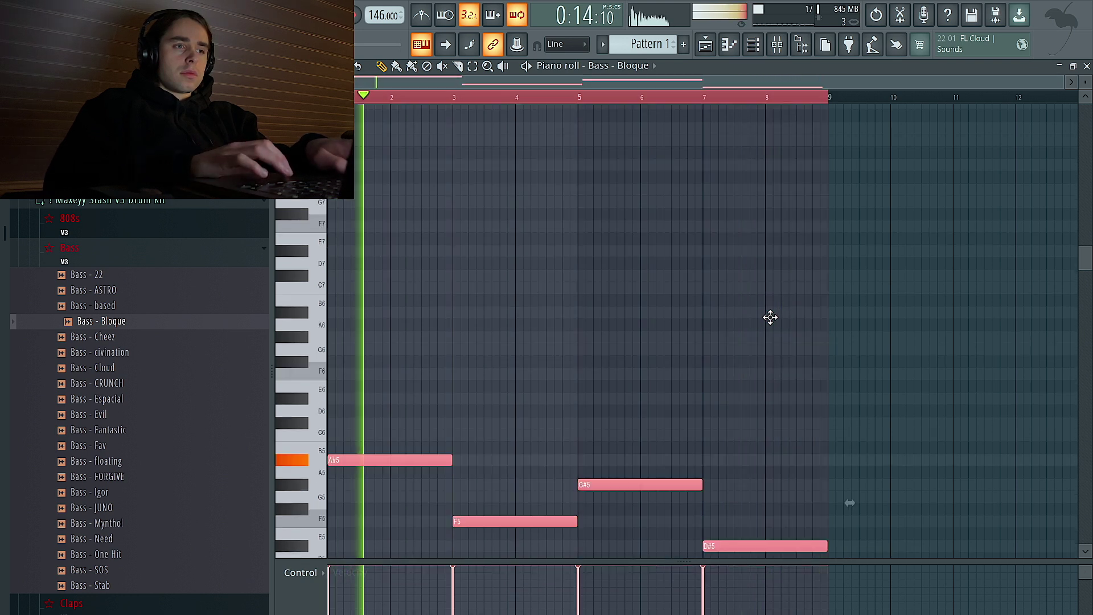
{"action": "key", "text": "ctrl+d"}
{"action": "left_click", "coordinate": [707, 46]}
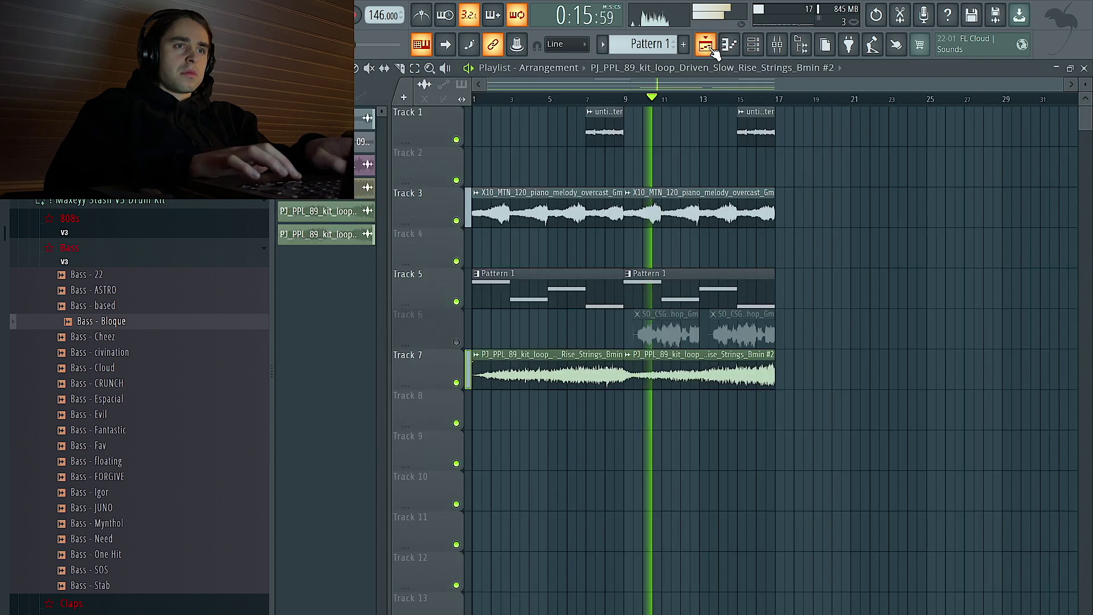
{"action": "double_click", "coordinate": [607, 211]}
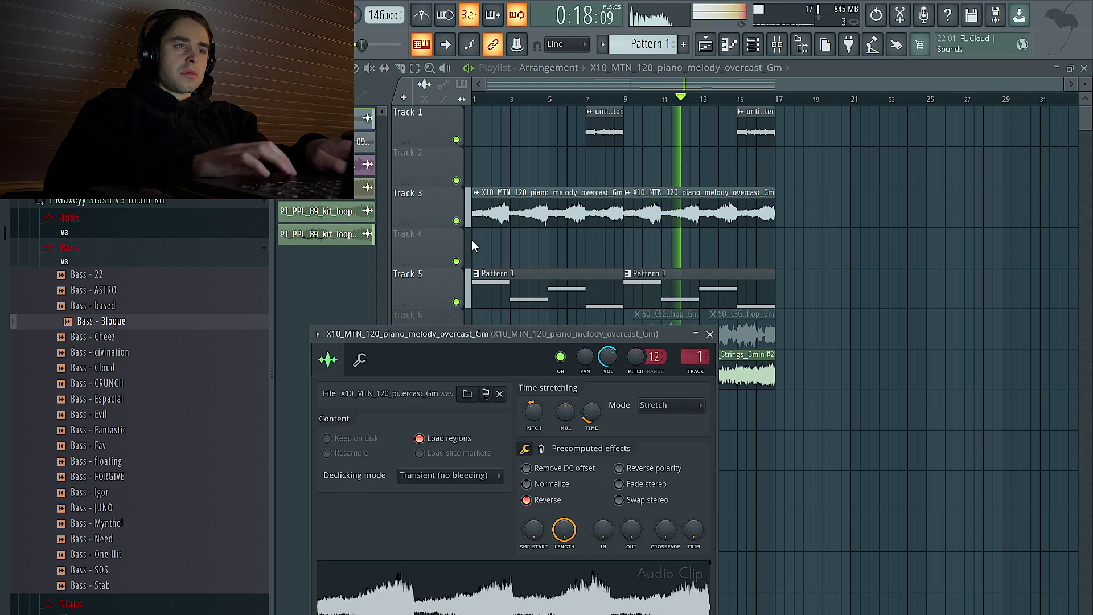
{"action": "double_click", "coordinate": [541, 370]}
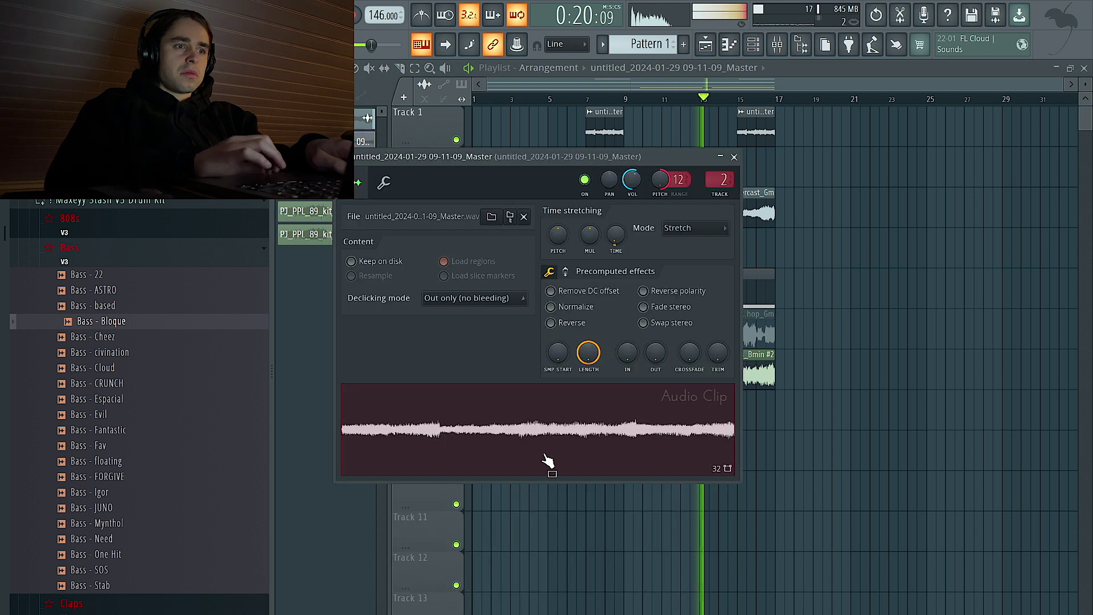
{"action": "left_click", "coordinate": [552, 448]}
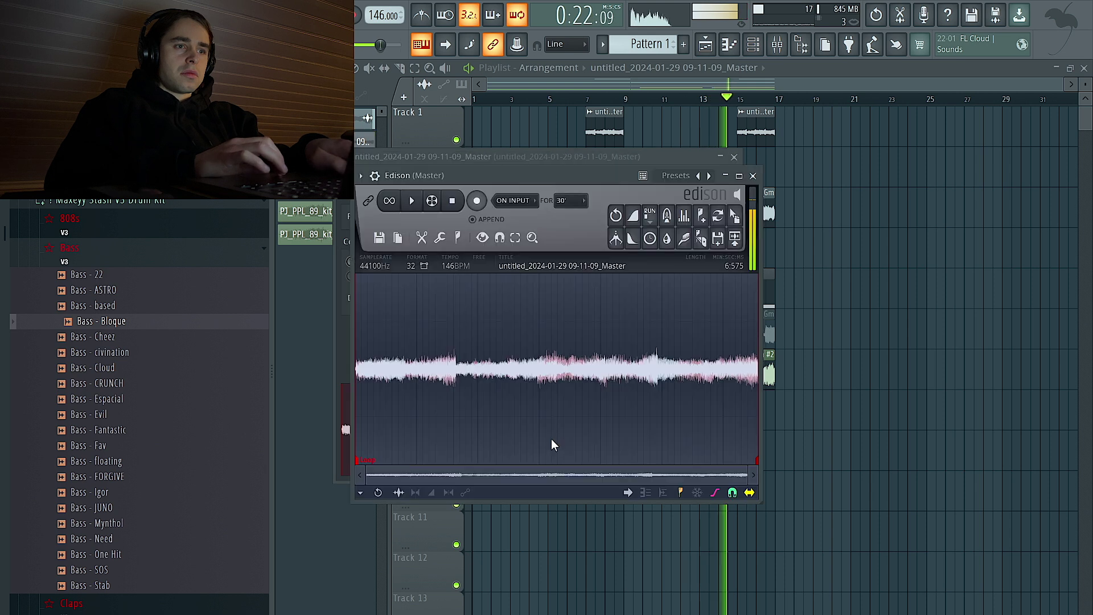
{"action": "right_click", "coordinate": [567, 403]}
{"action": "mouse_move", "coordinate": [588, 458]}
{"action": "left_click", "coordinate": [848, 511]}
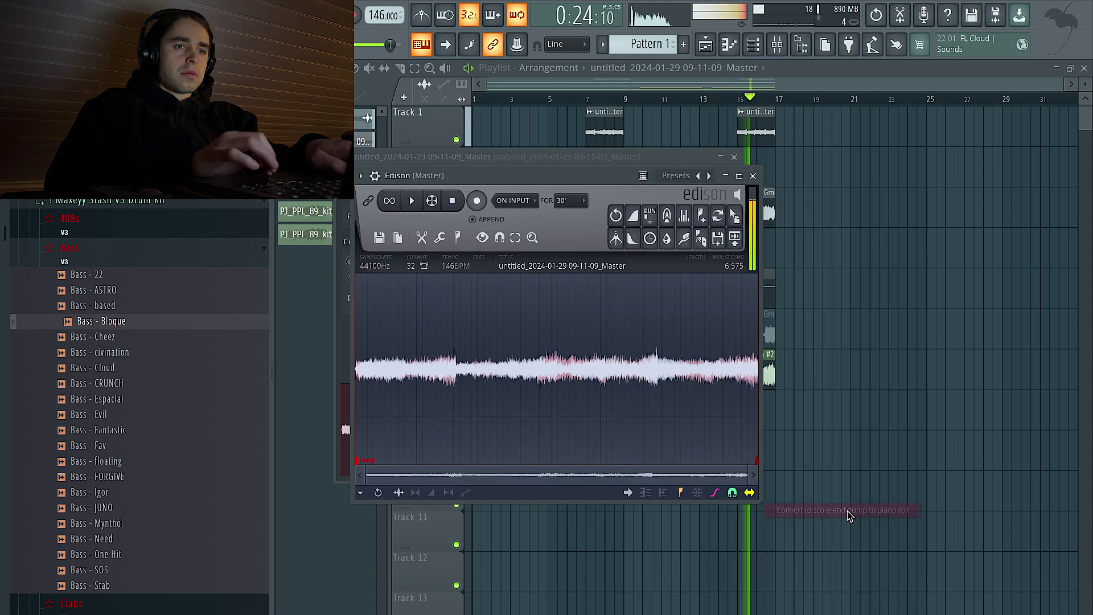
- Show the Unsorted channels, open the Bass - Bloque piano roll and start playback
{"action": "key", "text": "F6"}
{"action": "left_click", "coordinate": [378, 70]}
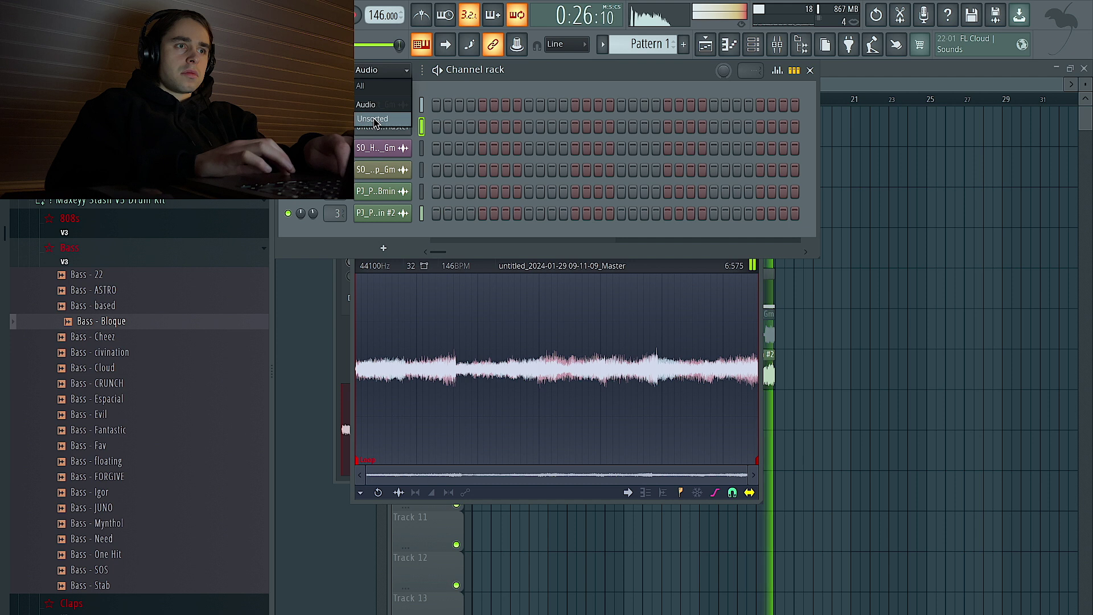
{"action": "left_click", "coordinate": [373, 119]}
{"action": "key", "text": "F7"}
{"action": "key", "text": "space"}
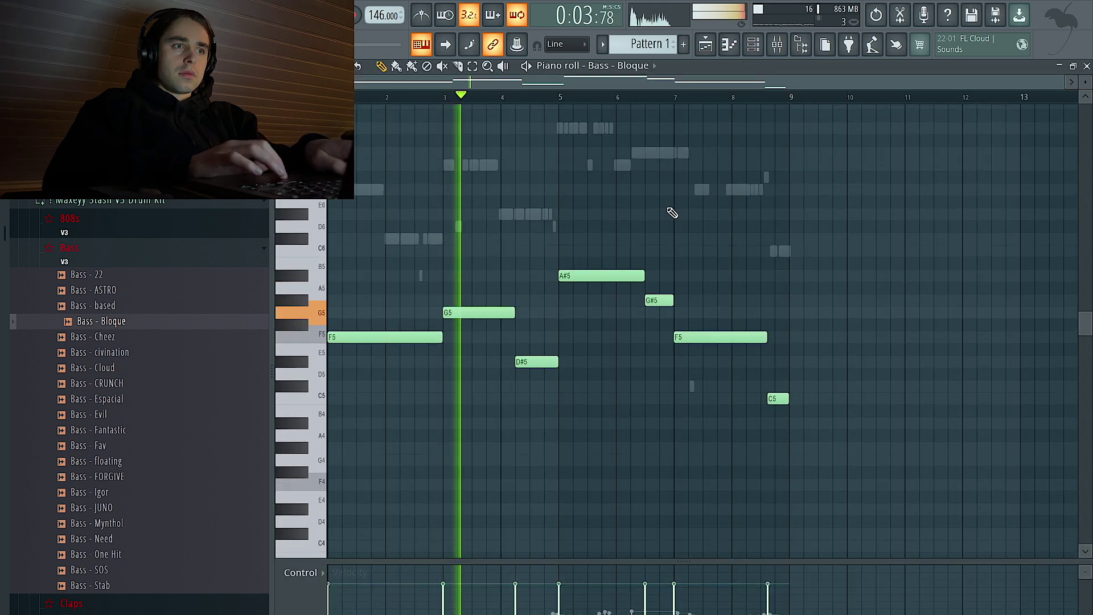
- Try raising the bar 1 bass note from F5 to A#5
{"action": "scroll", "coordinate": [666, 214], "scroll_direction": "up", "scroll_amount": 1}
{"action": "key", "text": "ctrl+a"}
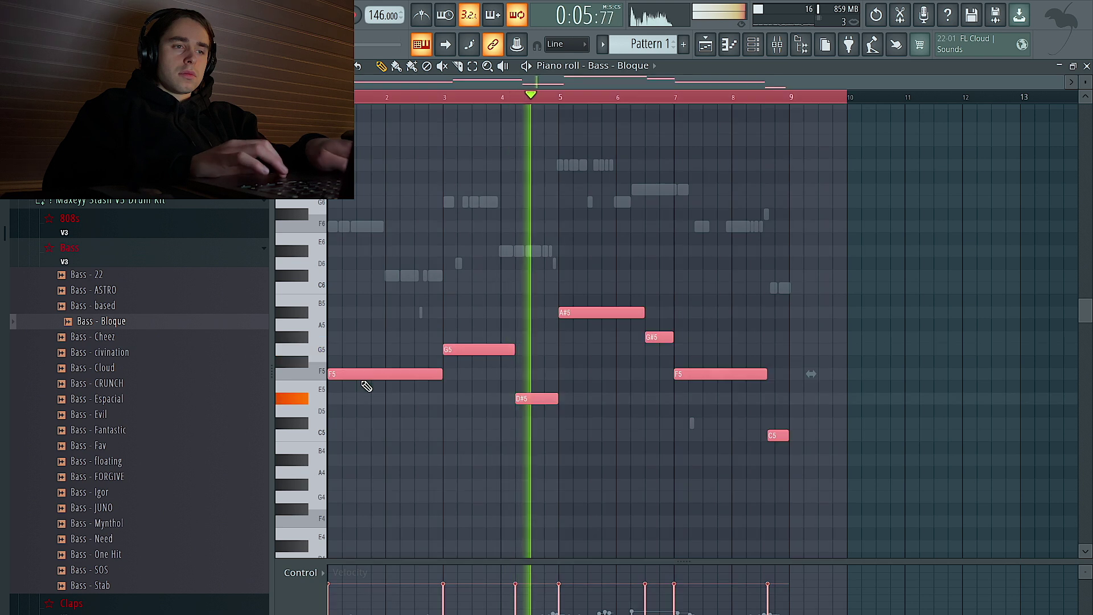
{"action": "key", "text": "ctrl+d"}
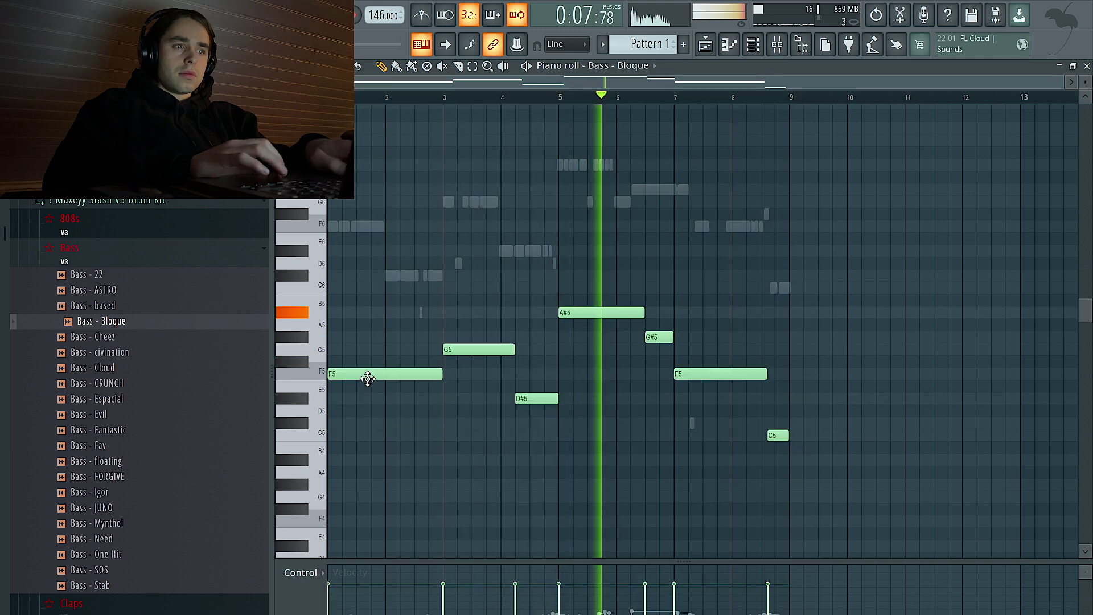
{"action": "left_click_drag", "start_coordinate": [367, 378], "coordinate": [366, 312]}
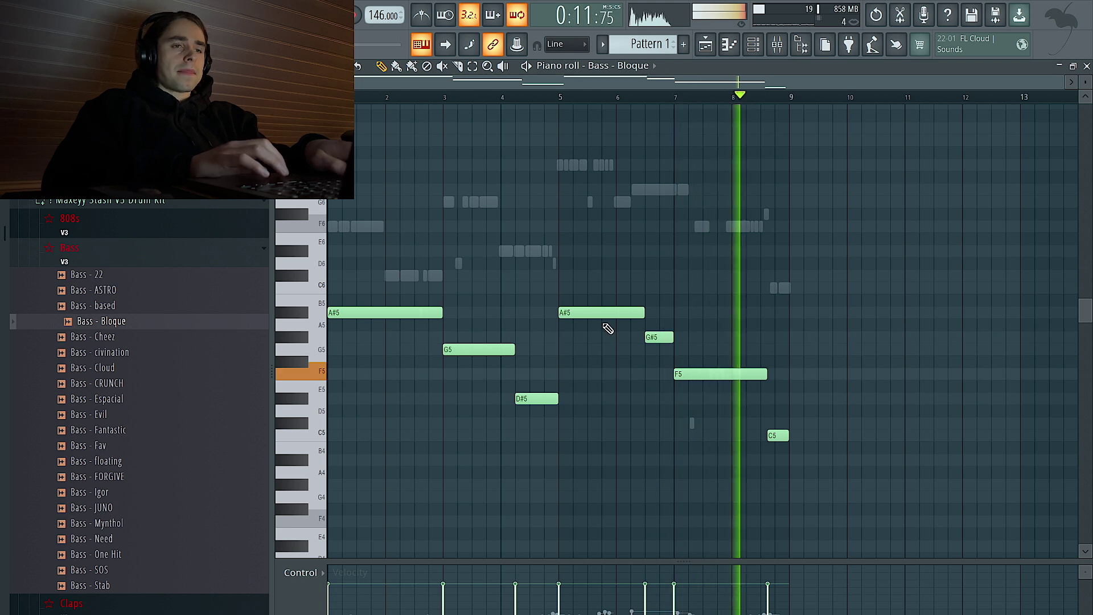
- Try the Bass - Espacial sample on the bass channel and check its sampler settings
{"action": "key", "text": "F6"}
{"action": "left_click_drag", "start_coordinate": [102, 398], "coordinate": [401, 135]}
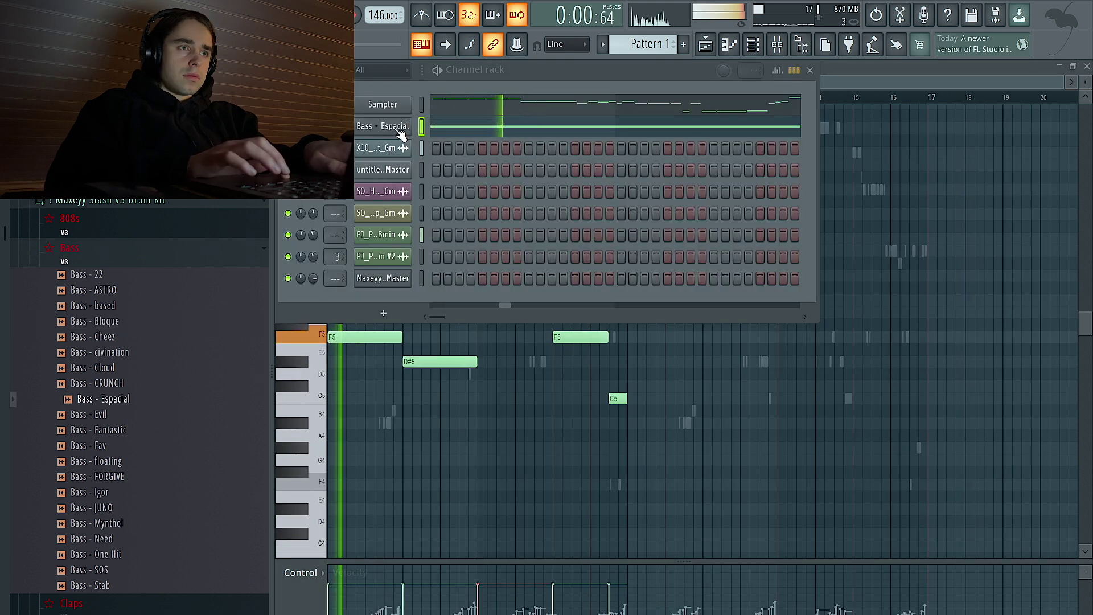
{"action": "left_click", "coordinate": [397, 126]}
{"action": "left_click", "coordinate": [310, 156]}
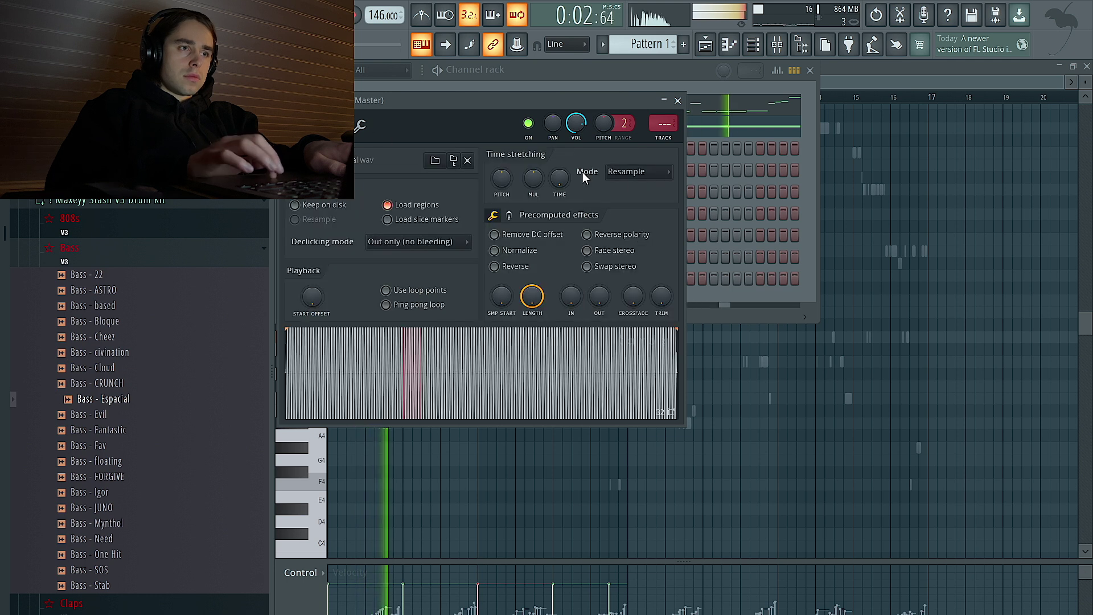
{"action": "left_click", "coordinate": [678, 101]}
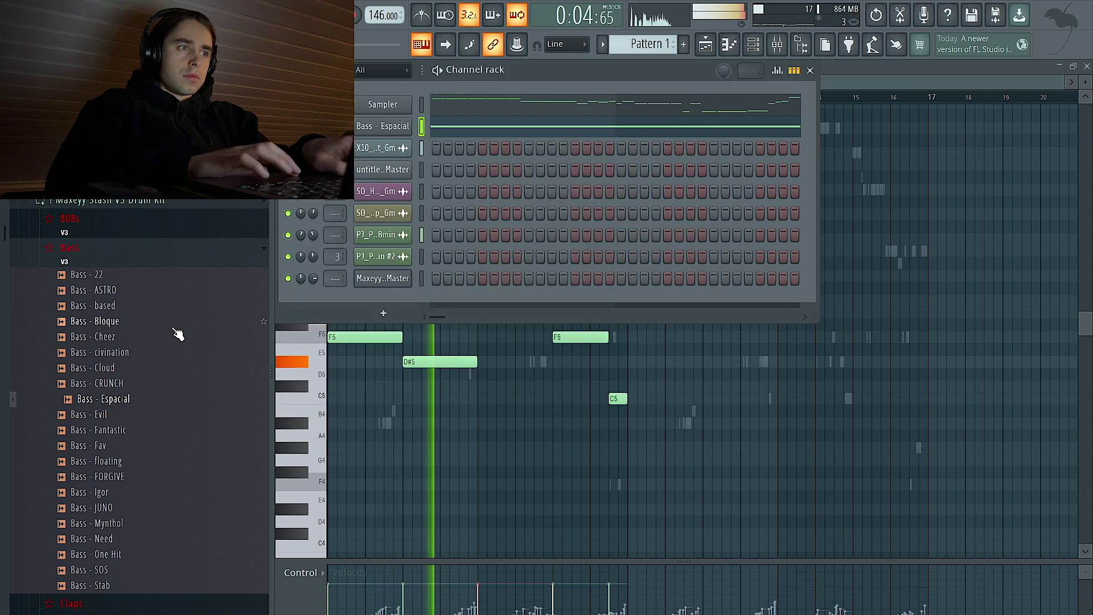
- Load the Bass - Bloque sample back onto the bass channel and check its loop point settings
{"action": "left_click_drag", "start_coordinate": [108, 321], "coordinate": [399, 131]}
{"action": "left_click", "coordinate": [395, 131]}
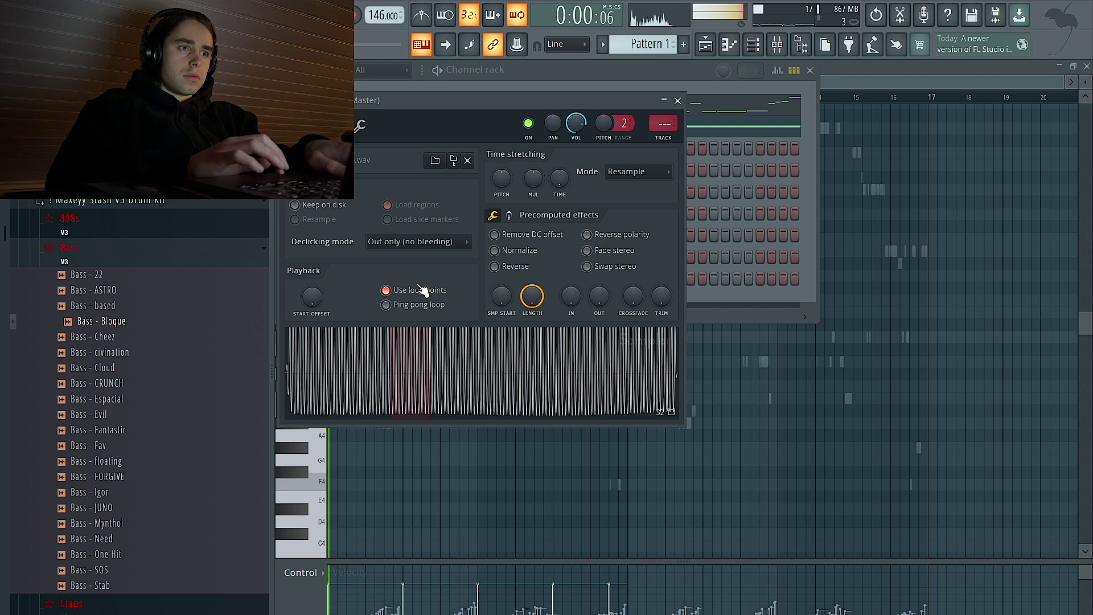
{"action": "left_click", "coordinate": [678, 102]}
{"action": "left_click", "coordinate": [401, 145]}
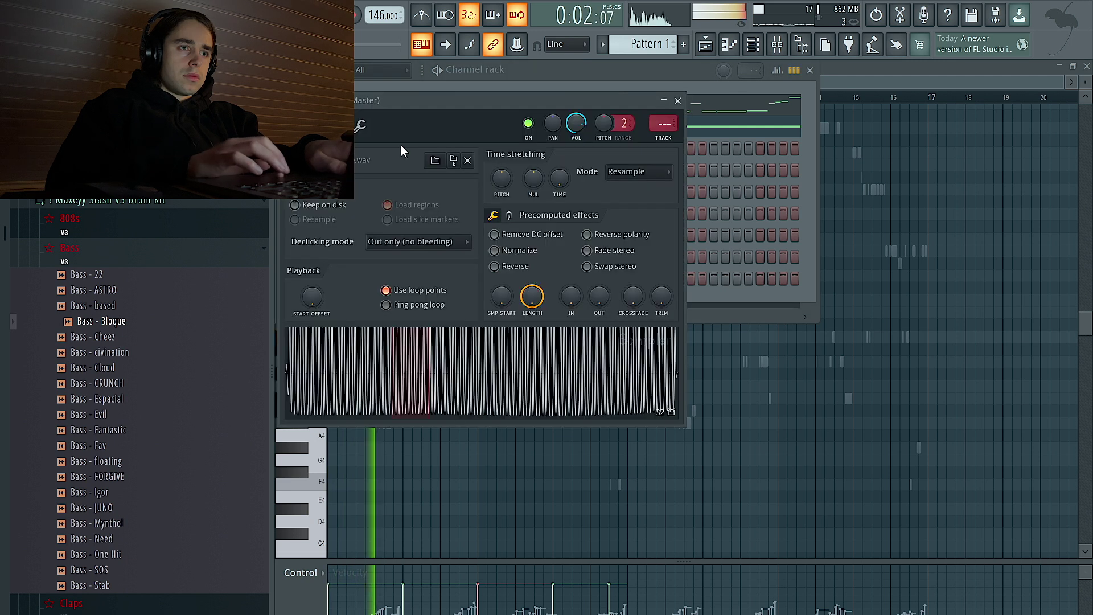
{"action": "left_click", "coordinate": [677, 101]}
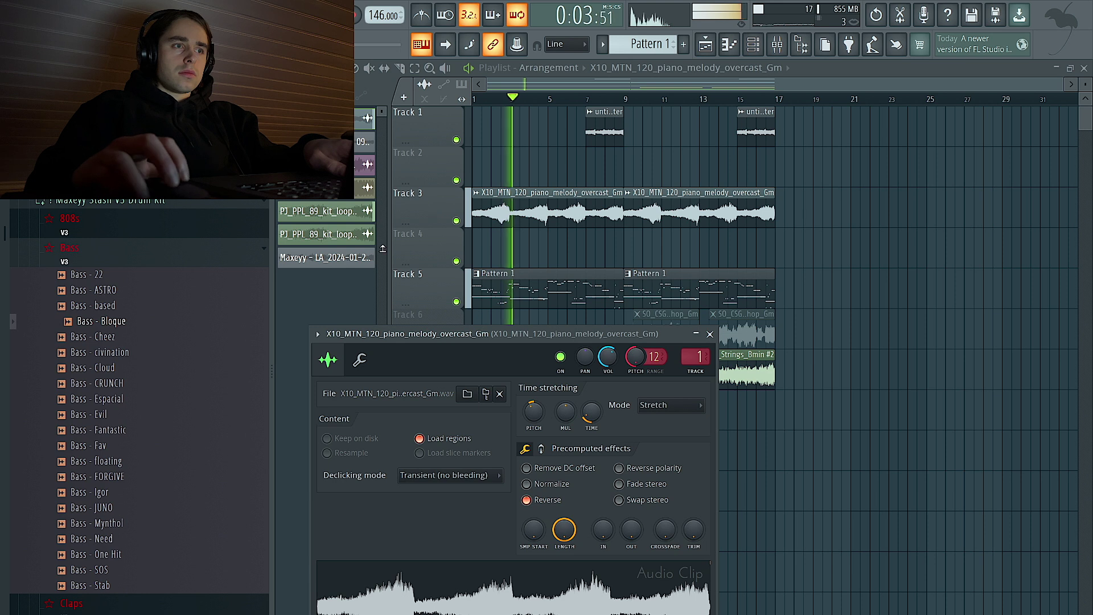
{"action": "left_click", "coordinate": [325, 257]}
{"action": "left_click", "coordinate": [478, 171]}
{"action": "double_click", "coordinate": [507, 172]}
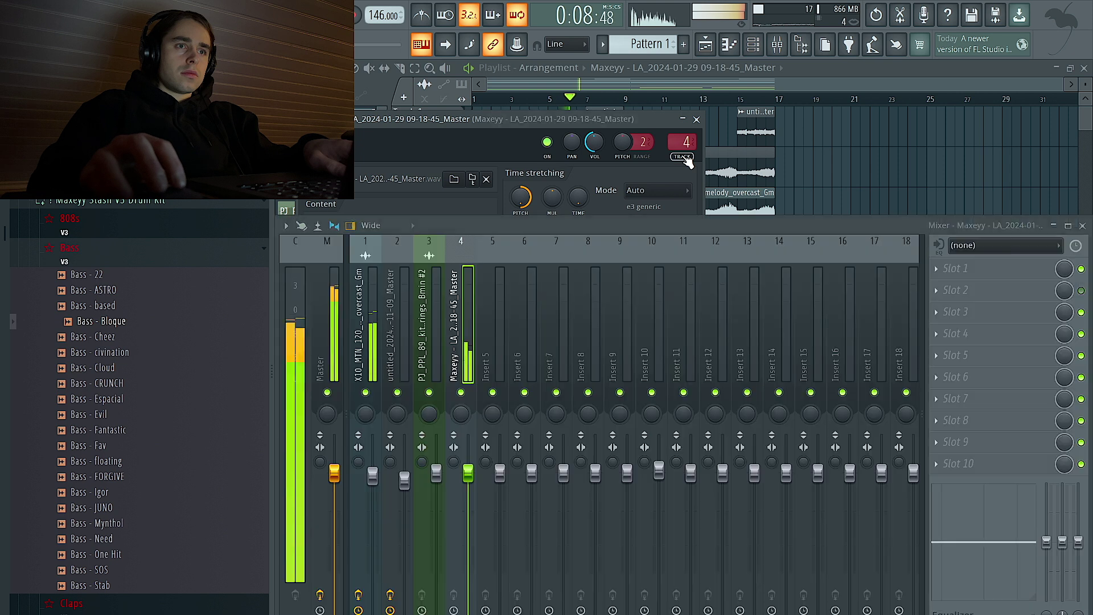
{"action": "key", "text": "ctrl+l"}
{"action": "left_click", "coordinate": [588, 148]}
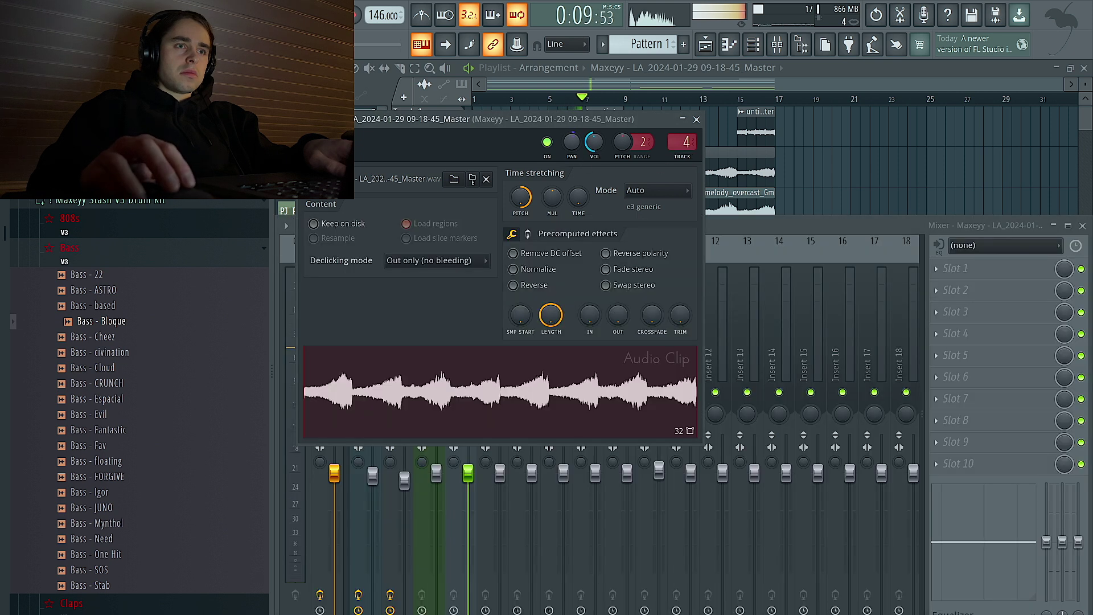
- Add Fruity parametric EQ 2 with its high cut lowered to just above 1 kHz, plus Fruity Reeverb 2 in slot 4
{"action": "left_click", "coordinate": [958, 277]}
{"action": "left_click", "coordinate": [770, 149]}
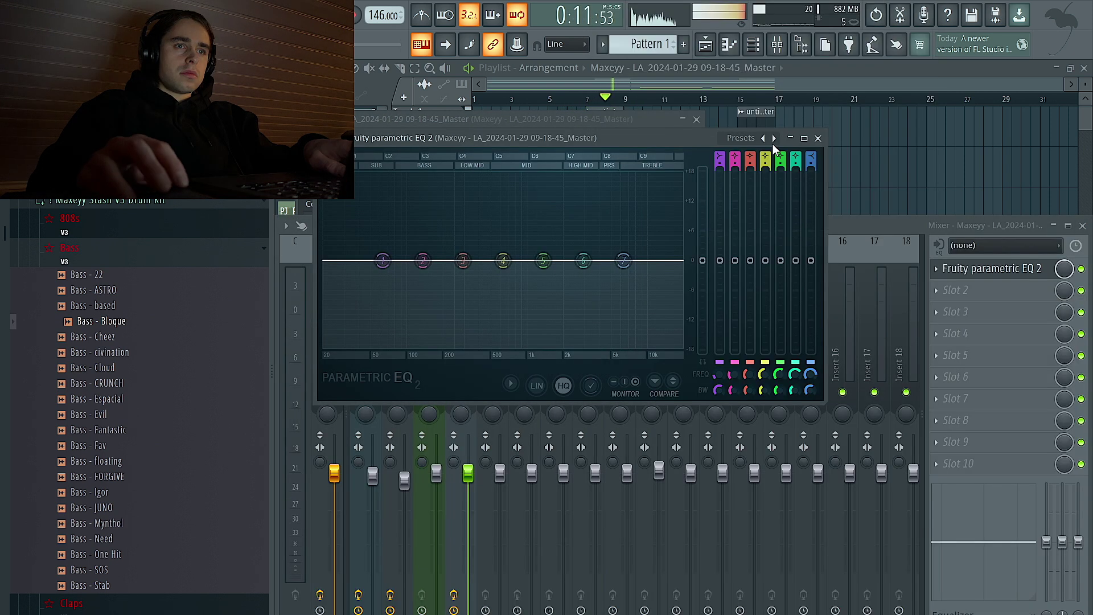
{"action": "left_click_drag", "start_coordinate": [680, 260], "coordinate": [572, 260]}
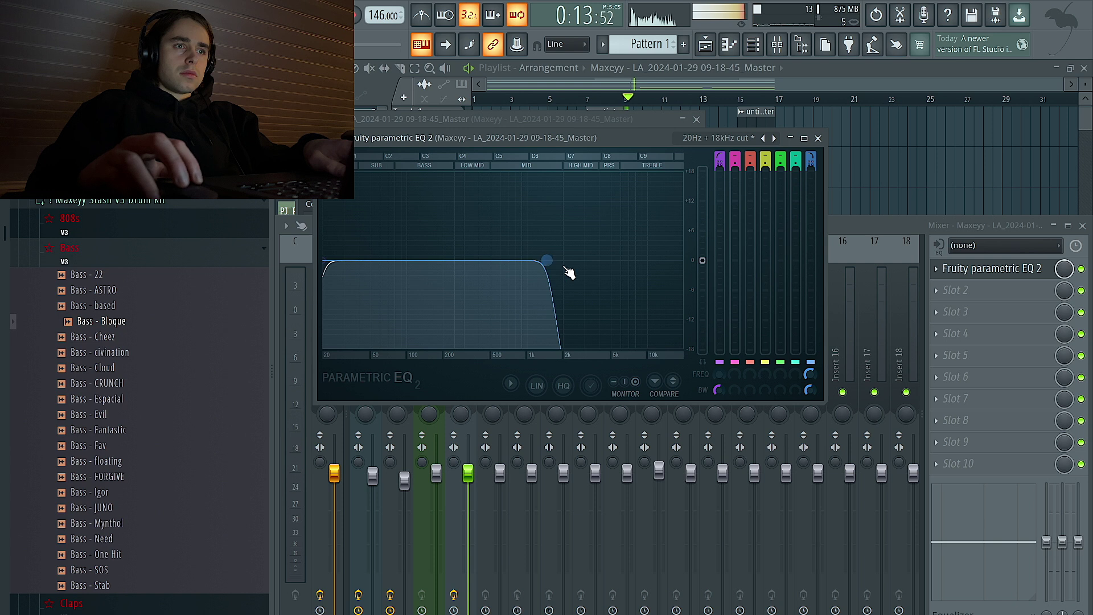
{"action": "left_click", "coordinate": [1022, 331]}
{"action": "left_click", "coordinate": [641, 311]}
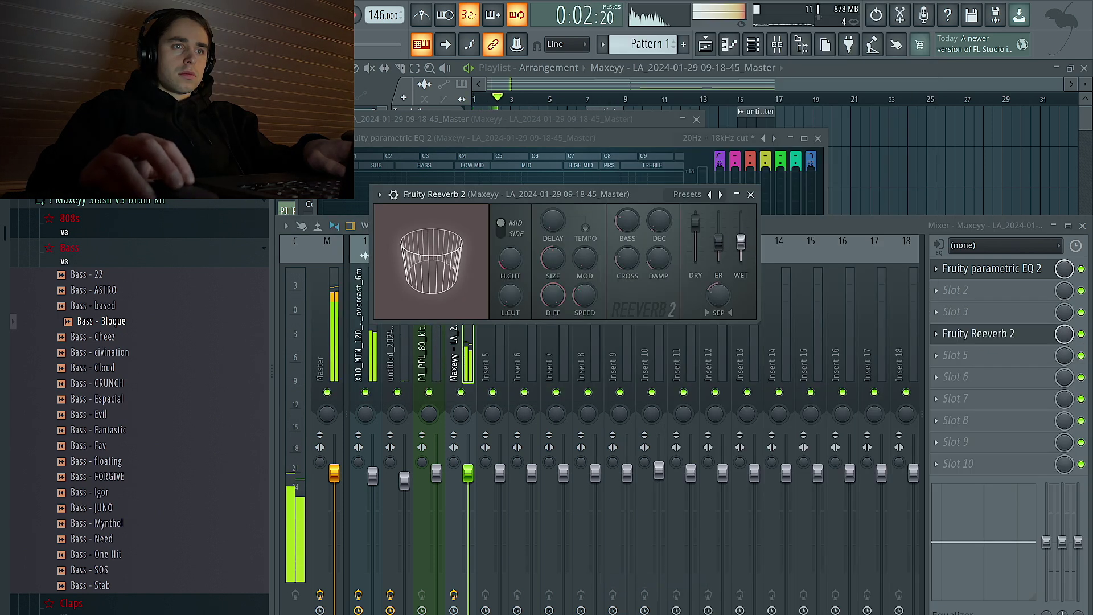
- Raise the EQ's low cut to a few hundred hertz and lower the volume of mixer track 4
{"action": "left_click_drag", "start_coordinate": [610, 141], "coordinate": [622, 154]}
{"action": "left_click_drag", "start_coordinate": [337, 274], "coordinate": [465, 272]}
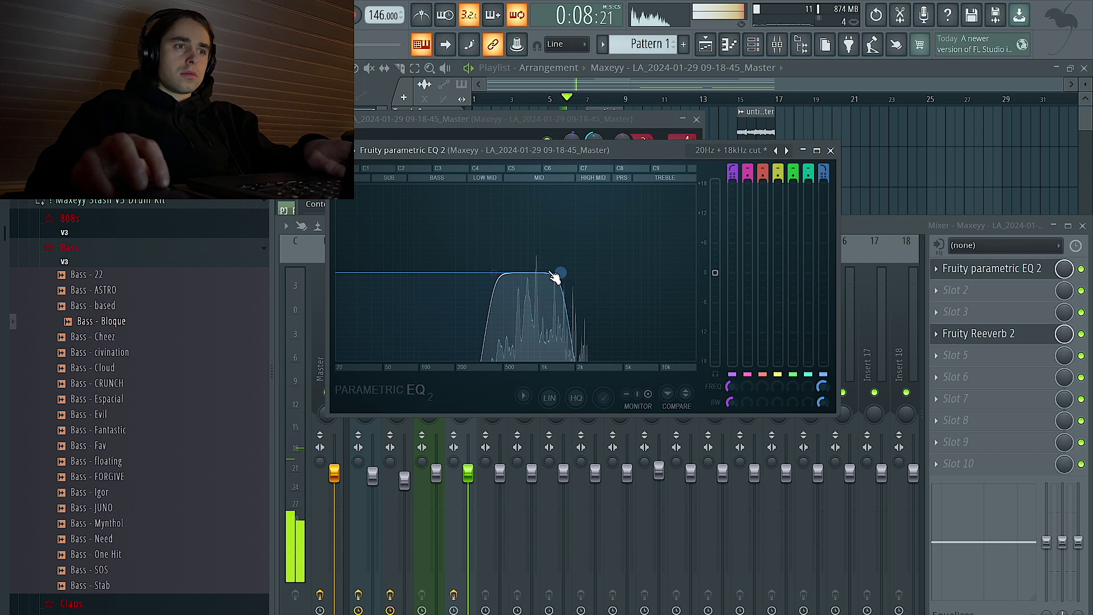
{"action": "left_click", "coordinate": [830, 150]}
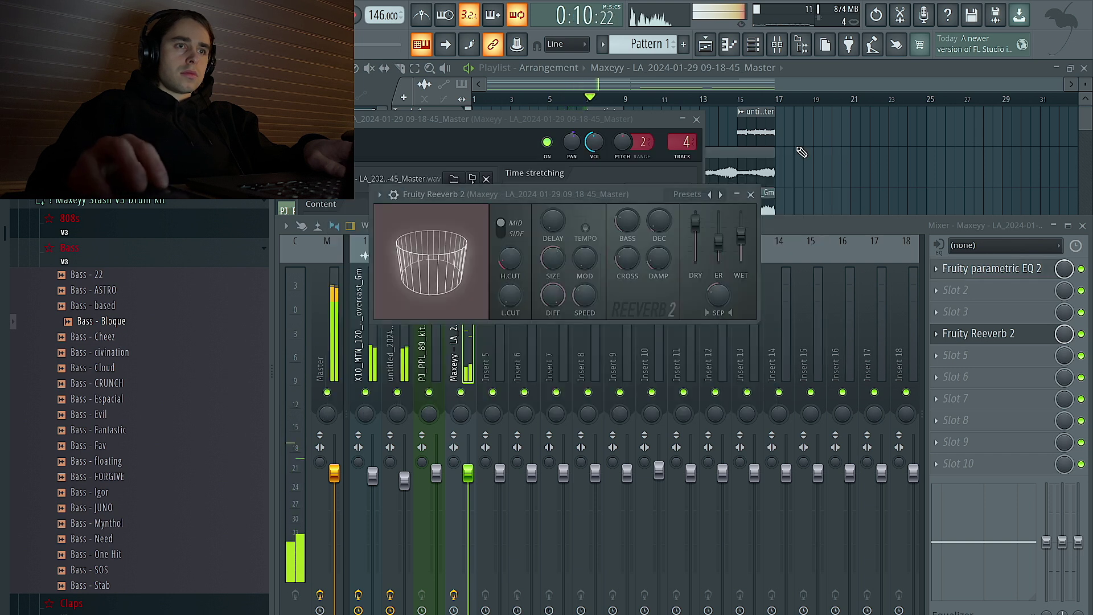
{"action": "left_click_drag", "start_coordinate": [468, 473], "coordinate": [468, 493]}
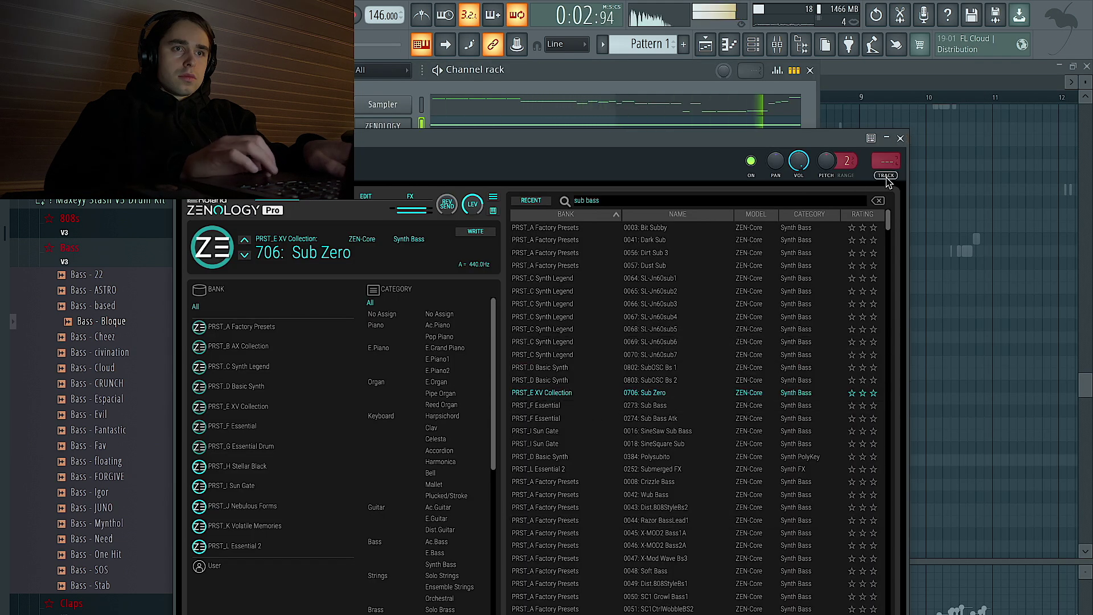
- Add Effect Rack to slot 2 of ZENOLOGY's mixer track and insert Decapitator into the rack
{"action": "left_click", "coordinate": [900, 138]}
{"action": "left_click", "coordinate": [945, 303]}
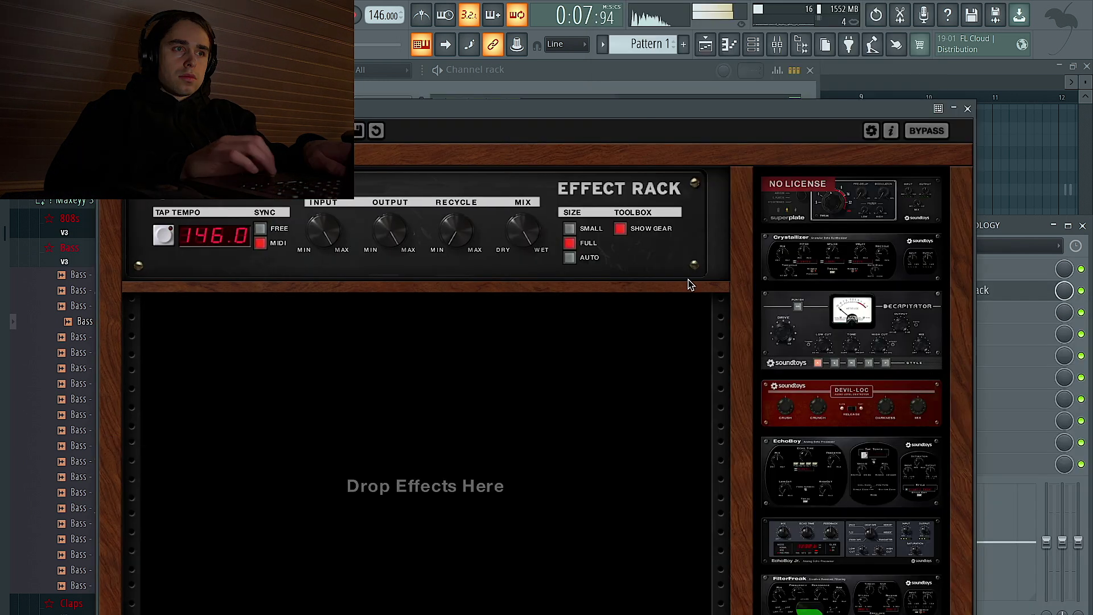
{"action": "left_click_drag", "start_coordinate": [851, 327], "coordinate": [672, 310]}
{"action": "left_click", "coordinate": [718, 308]}
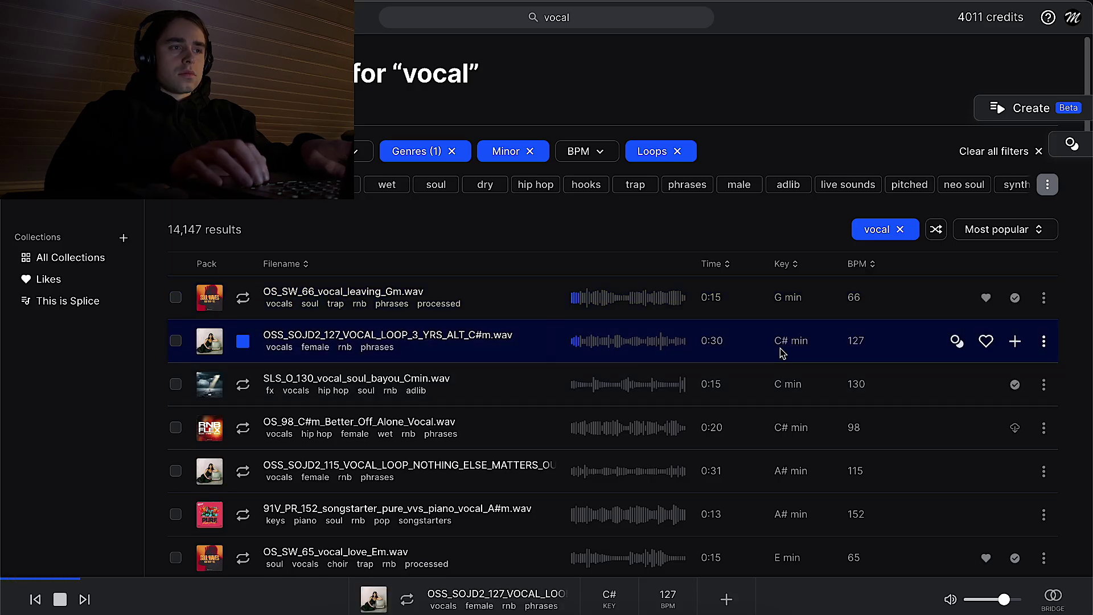
- Get the OSS_SOJD2_127_VOCAL_LOOP_3_YRS_ALT_C#m loop in Splice and bring SLS_O_130_vocal_soul_bayou_Cmin into the FL Studio playlist on Track 8
{"action": "left_click", "coordinate": [1013, 341]}
{"action": "key", "text": "Down"}
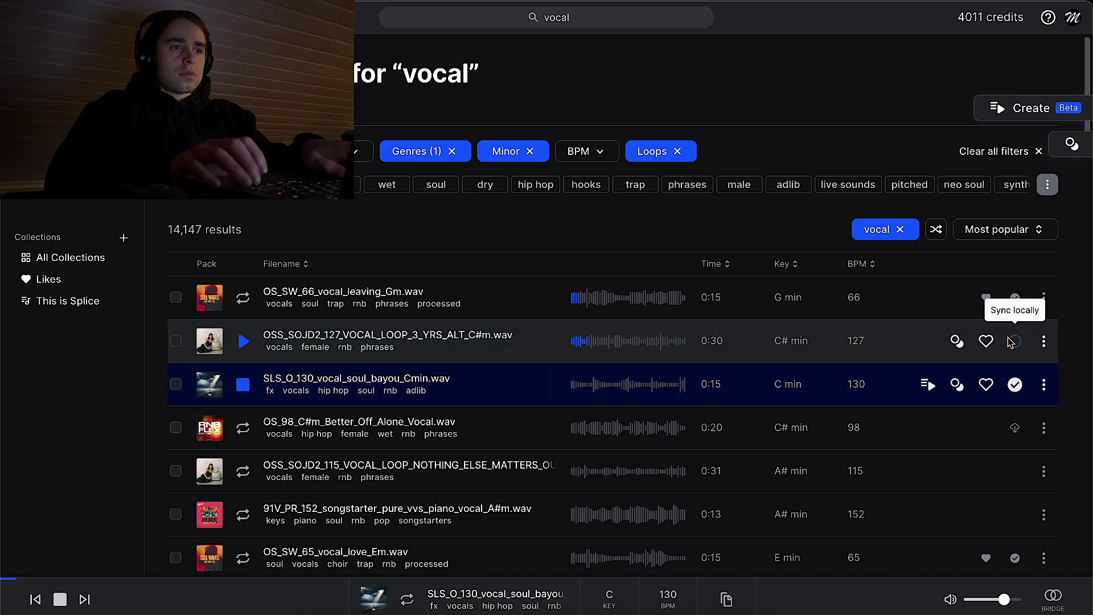
{"action": "left_click_drag", "start_coordinate": [655, 385], "coordinate": [843, 414]}
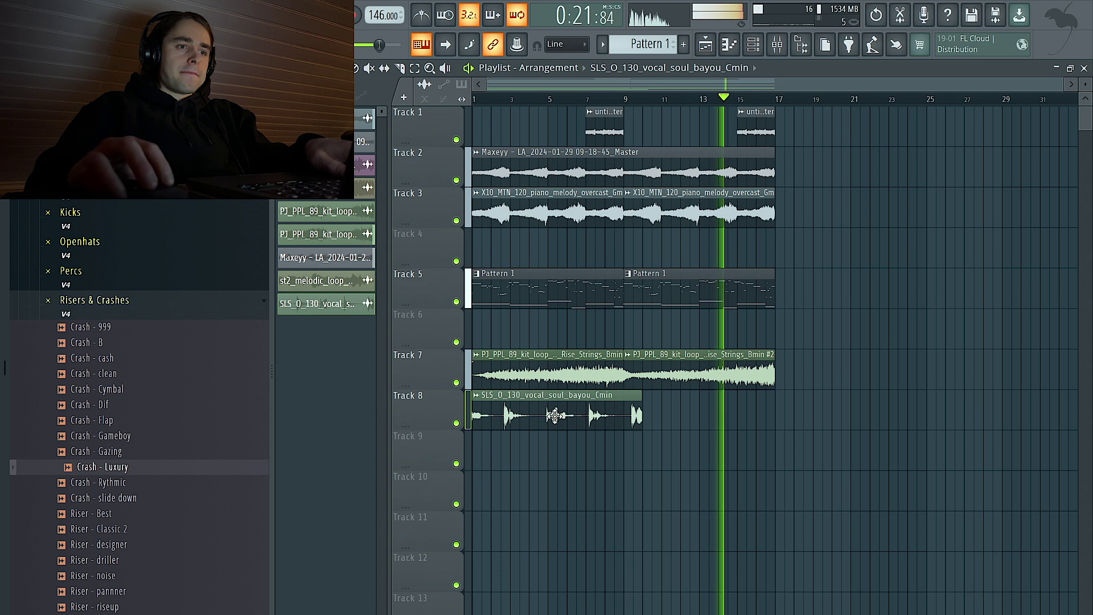
- Fit the Track 8 vocal loop to eight bars and set its time stretching mode to Stretch
{"action": "double_click", "coordinate": [869, 413]}
{"action": "left_click_drag", "start_coordinate": [572, 185], "coordinate": [671, 590]}
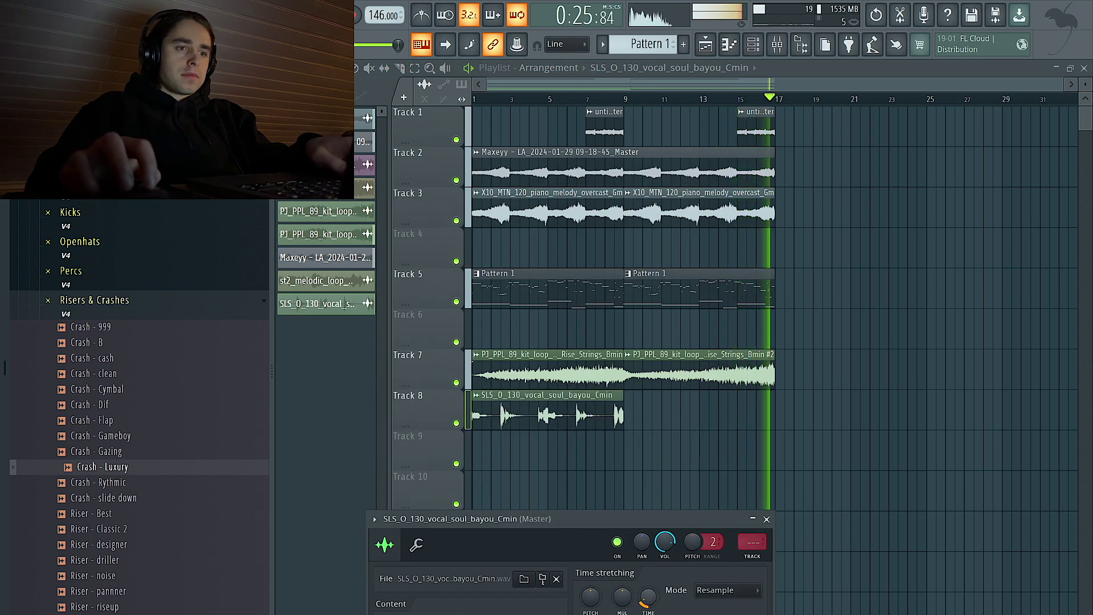
{"action": "left_click", "coordinate": [729, 590]}
{"action": "left_click", "coordinate": [720, 572]}
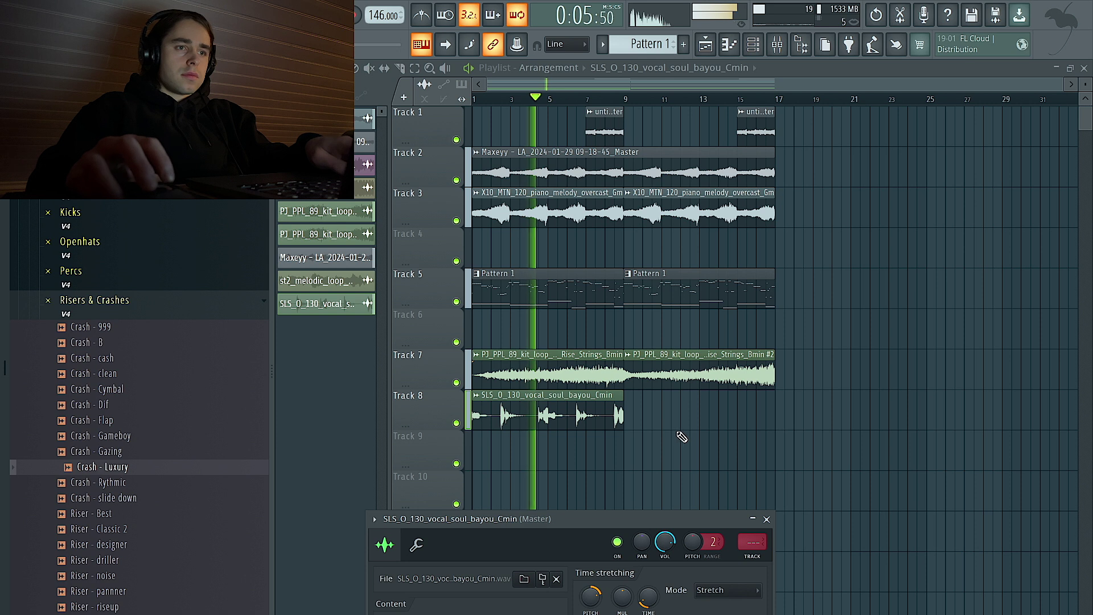
- Duplicate the vocal clip twice on Track 8 and delete the first two copies, keeping only the one at bar 17
{"action": "left_click", "coordinate": [524, 422]}
{"action": "key", "text": "ctrl+b"}
{"action": "key", "text": "ctrl+b"}
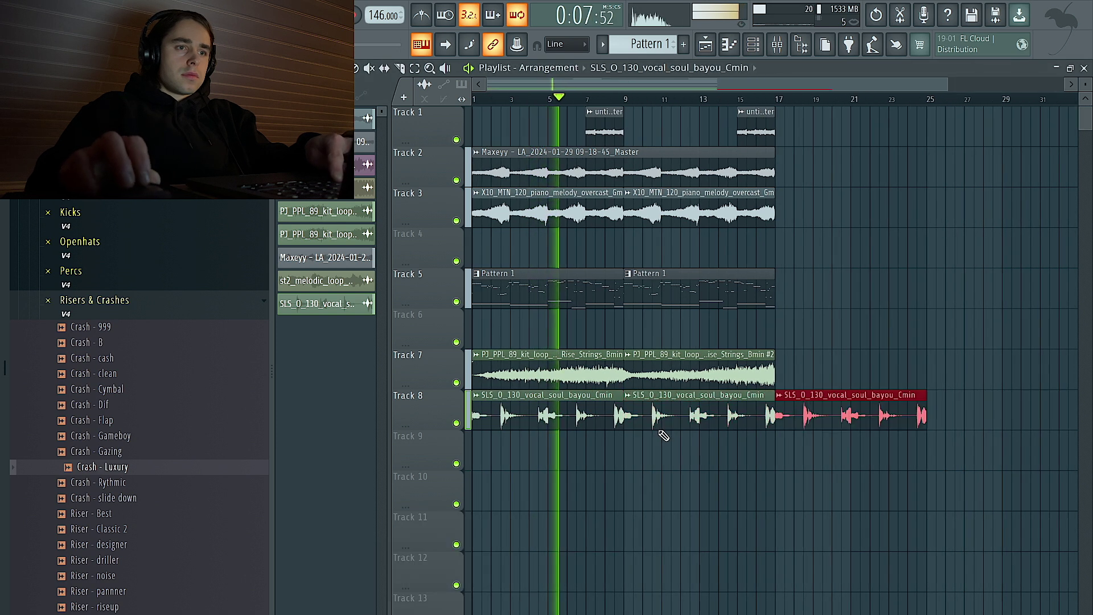
{"action": "right_click", "coordinate": [655, 421]}
{"action": "right_click", "coordinate": [613, 418]}
- Duplicate the clips from bars 1–16 on Tracks 2 and 3 so the copies start at bar 17
{"action": "scroll", "coordinate": [782, 370], "scroll_direction": "up", "scroll_amount": 1}
{"action": "left_click", "coordinate": [688, 207]}
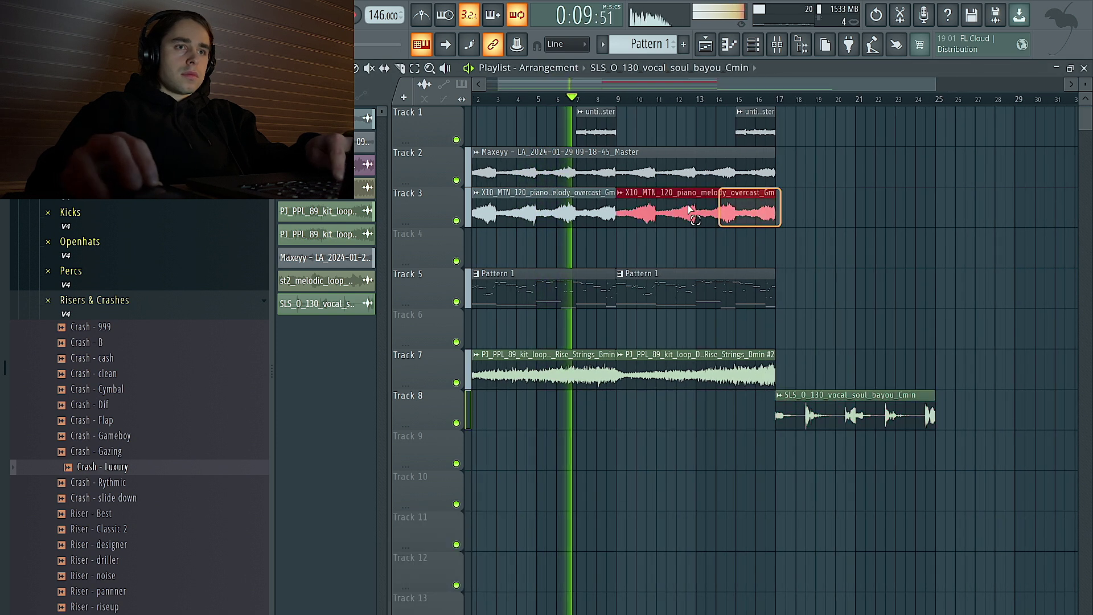
{"action": "left_click_drag", "start_coordinate": [688, 208], "coordinate": [476, 156]}
{"action": "key", "text": "ctrl+b"}
{"action": "scroll", "coordinate": [701, 208], "scroll_direction": "down", "scroll_amount": 3}
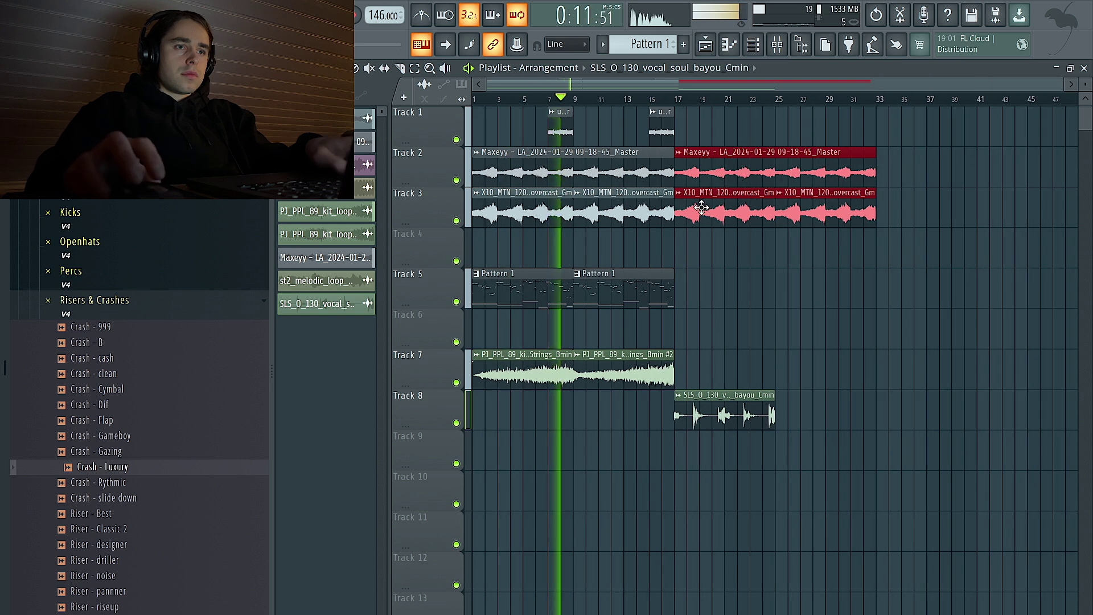
- Duplicate the Pattern 1 clips on Track 5 and the Rise_Strings clips on Track 7 to start at bar 17
{"action": "left_click", "coordinate": [415, 287]}
{"action": "key", "text": "ctrl+b"}
{"action": "left_click_drag", "start_coordinate": [707, 371], "coordinate": [523, 369]}
{"action": "key", "text": "ctrl+b"}
- Delete the copied piano melody clip at bar 17 on Track 3, undoing any unintended deletions
{"action": "right_click", "coordinate": [757, 179]}
{"action": "key", "text": "ctrl+z"}
{"action": "right_click", "coordinate": [751, 200]}
{"action": "right_click", "coordinate": [795, 221]}
{"action": "key", "text": "ctrl+z"}
{"action": "right_click", "coordinate": [745, 213]}
- Bring the OSS_SOJD2_127_VOCAL_LOOP_3_YRS_ALT_C#m loop from Splice into the FL Studio playlist on Track 9
{"action": "key", "text": "ctrl+Left"}
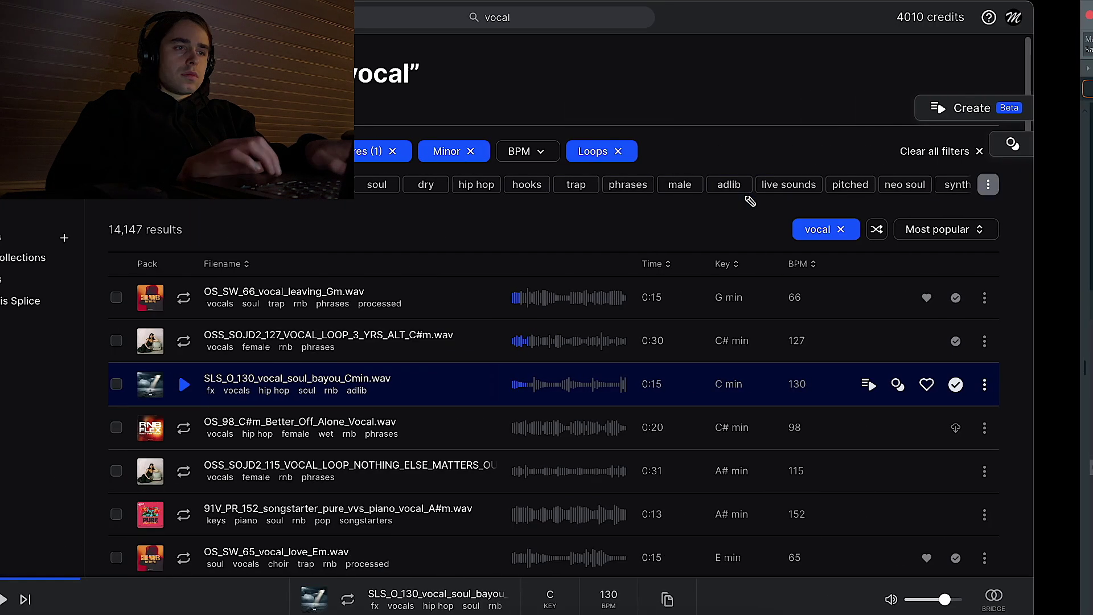
{"action": "key", "text": "Down"}
{"action": "key", "text": "Up"}
{"action": "key", "text": "Up"}
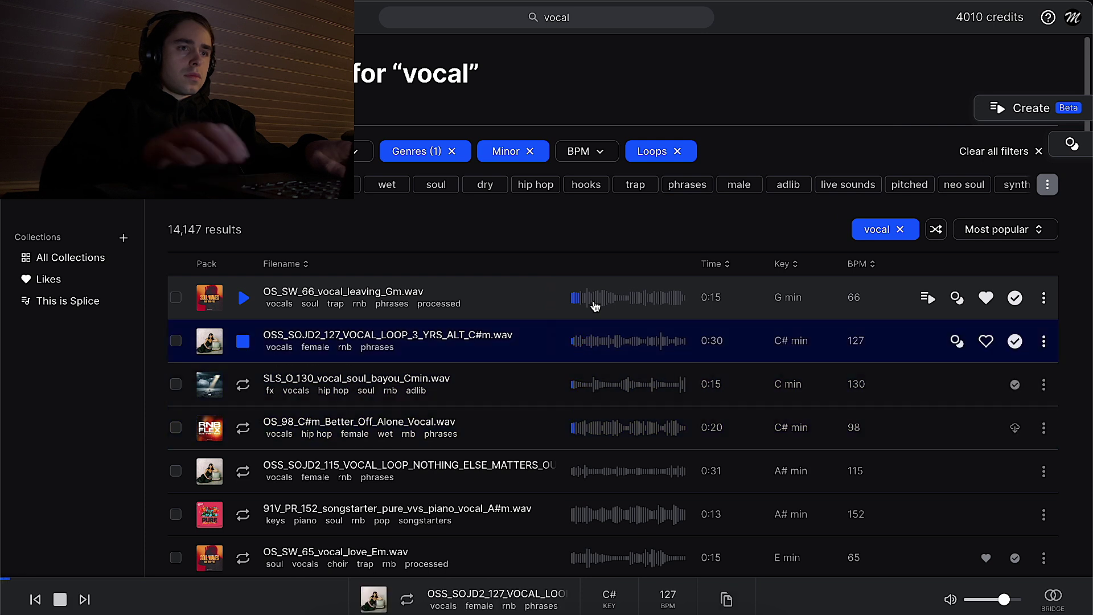
{"action": "key", "text": "ctrl+Right"}
{"action": "left_click_drag", "start_coordinate": [571, 322], "coordinate": [504, 454]}
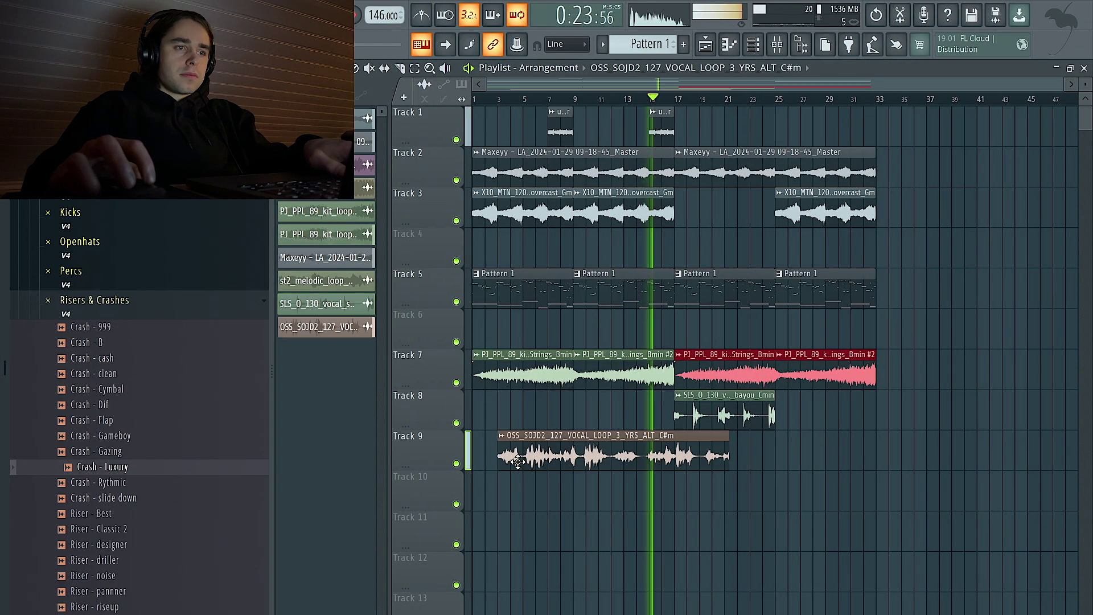
- Fit the Track 9 vocal loop to bars 1–16 and set its time stretching mode to Stretch
{"action": "double_click", "coordinate": [599, 453]}
{"action": "left_click_drag", "start_coordinate": [570, 198], "coordinate": [565, 555]}
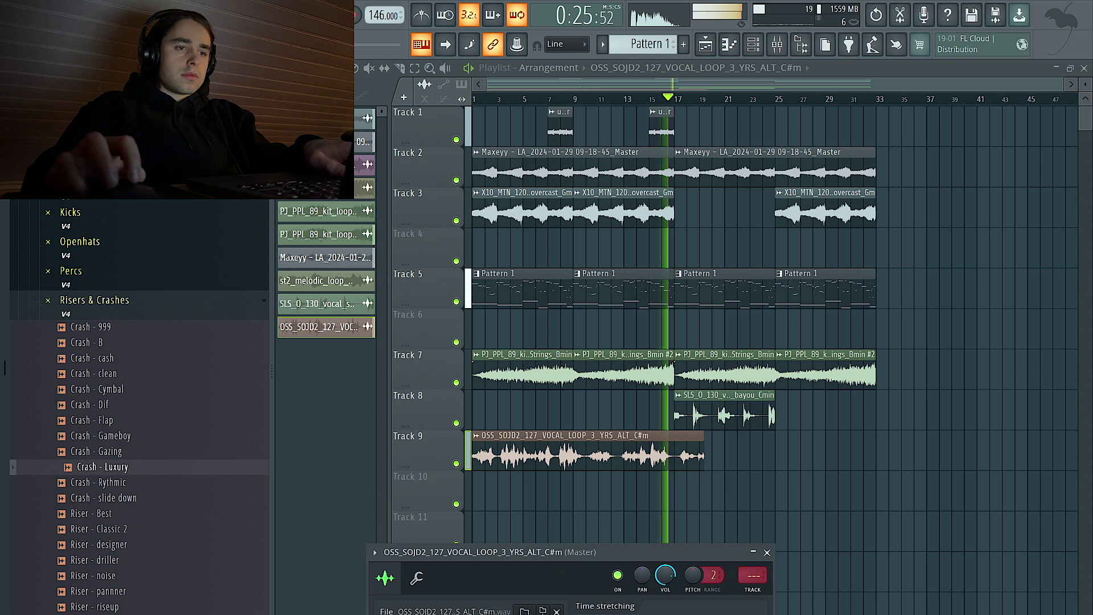
{"action": "left_click_drag", "start_coordinate": [644, 454], "coordinate": [674, 455]}
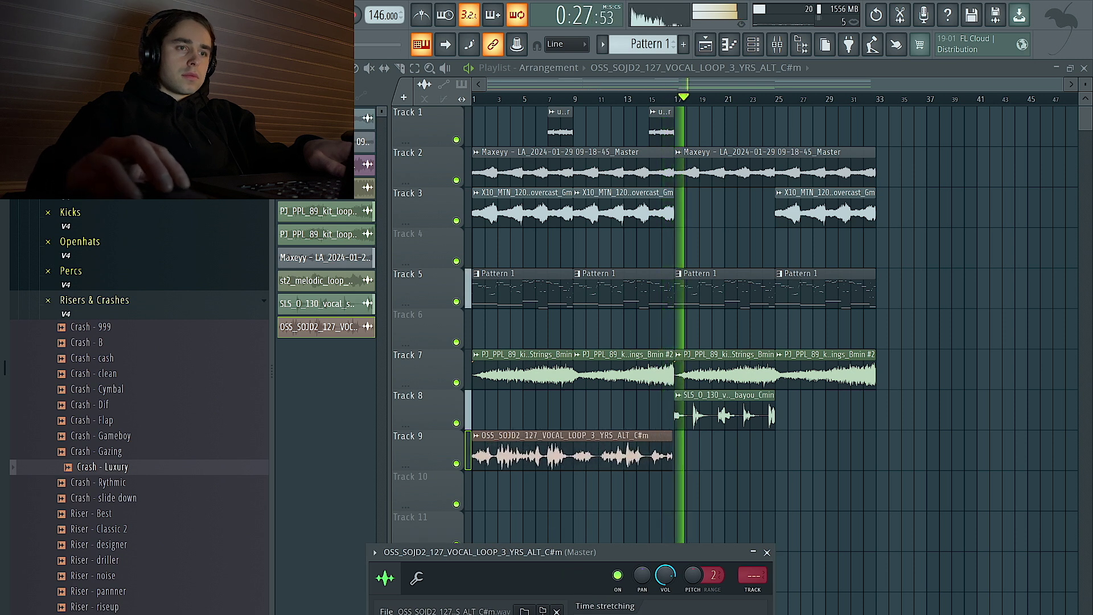
{"action": "left_click", "coordinate": [726, 613]}
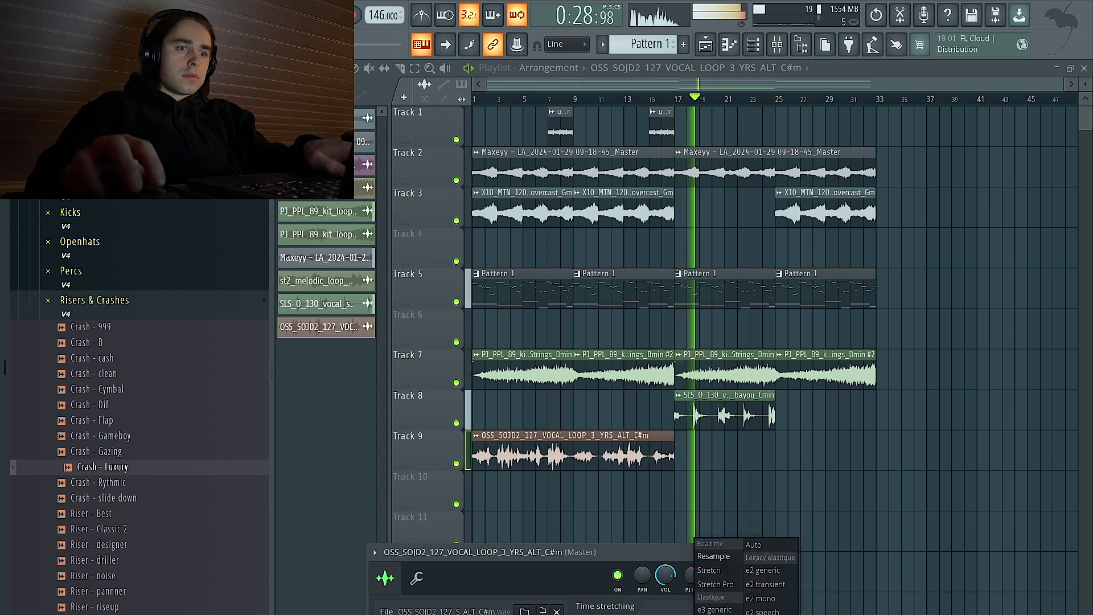
{"action": "left_click", "coordinate": [729, 576]}
- Duplicate the Track 8 vocal clip to bar 25 and route its audio to mixer track 6
{"action": "left_click", "coordinate": [755, 424], "text": "ctrl"}
{"action": "key", "text": "ctrl+b"}
{"action": "double_click", "coordinate": [737, 418]}
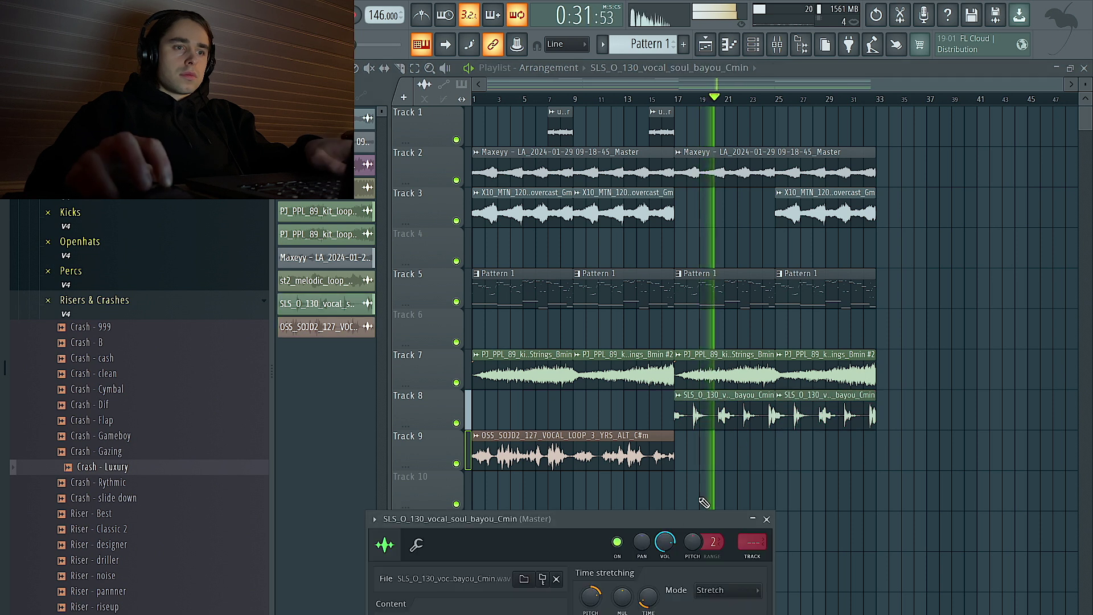
{"action": "key", "text": "ctrl+l"}
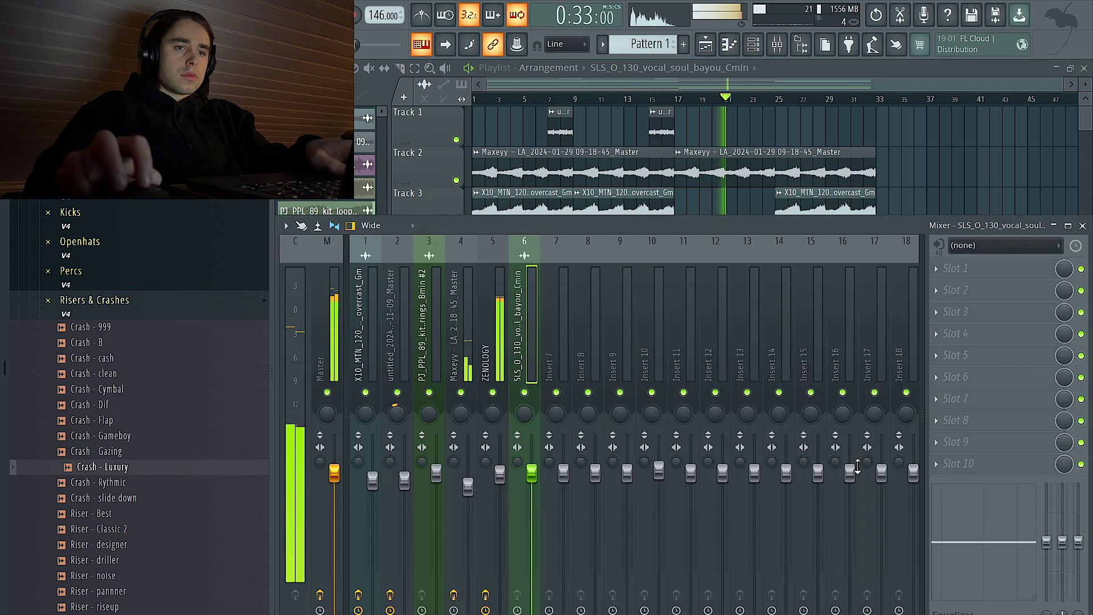
- Insert ShaperBox 3 in slot 1 of the vocal_soul_bayou mixer track and load the Complex Stereo preset from Motion
{"action": "left_click", "coordinate": [994, 277]}
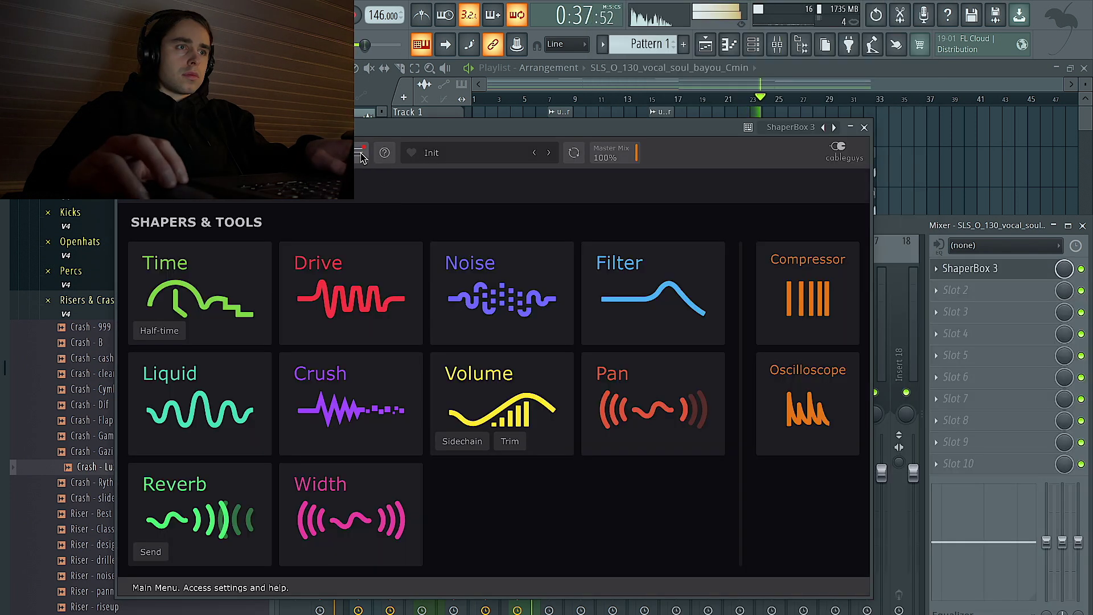
{"action": "left_click", "coordinate": [361, 155]}
{"action": "left_click", "coordinate": [388, 176]}
{"action": "left_click", "coordinate": [427, 155]}
{"action": "left_click", "coordinate": [615, 372]}
{"action": "scroll", "coordinate": [637, 375], "scroll_direction": "down", "scroll_amount": 3}
{"action": "scroll", "coordinate": [637, 376], "scroll_direction": "up", "scroll_amount": 3}
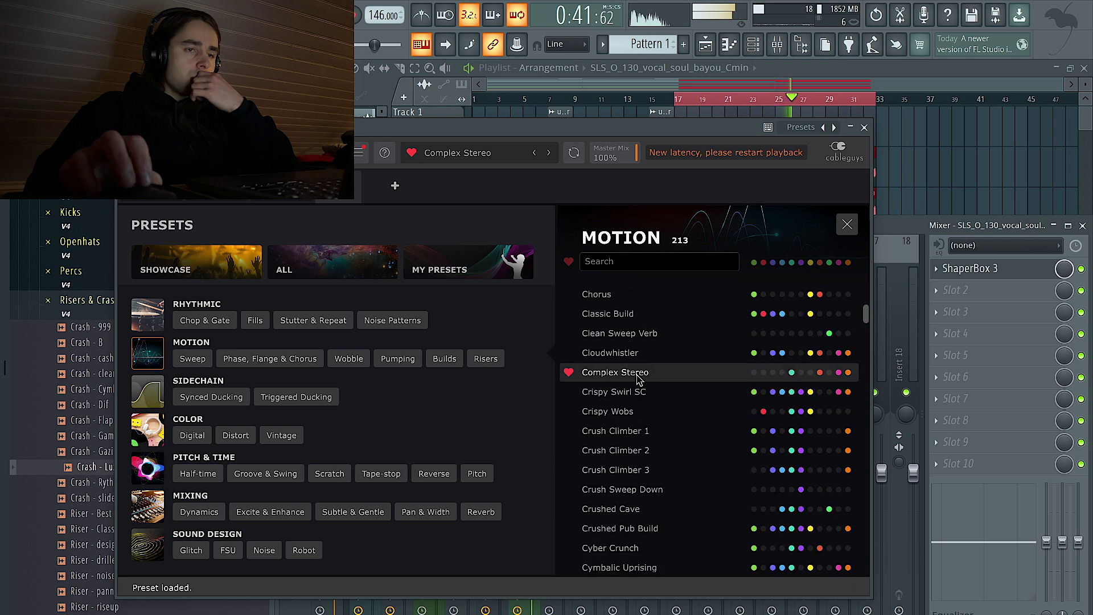
{"action": "scroll", "coordinate": [638, 379], "scroll_direction": "up", "scroll_amount": 2}
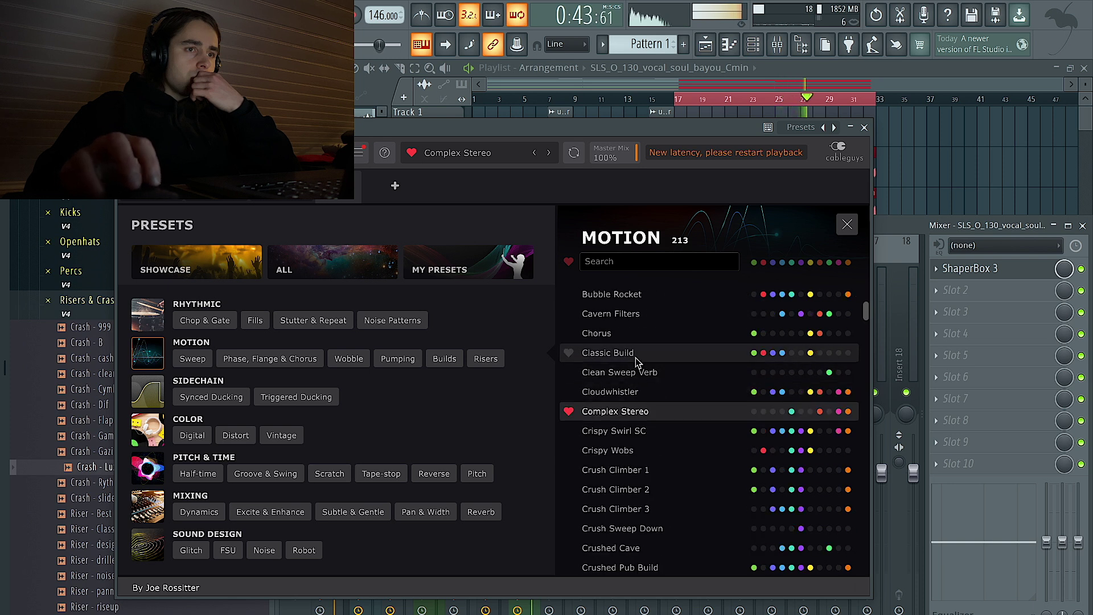
{"action": "scroll", "coordinate": [638, 363], "scroll_direction": "down", "scroll_amount": 5}
{"action": "scroll", "coordinate": [655, 375], "scroll_direction": "down", "scroll_amount": 1}
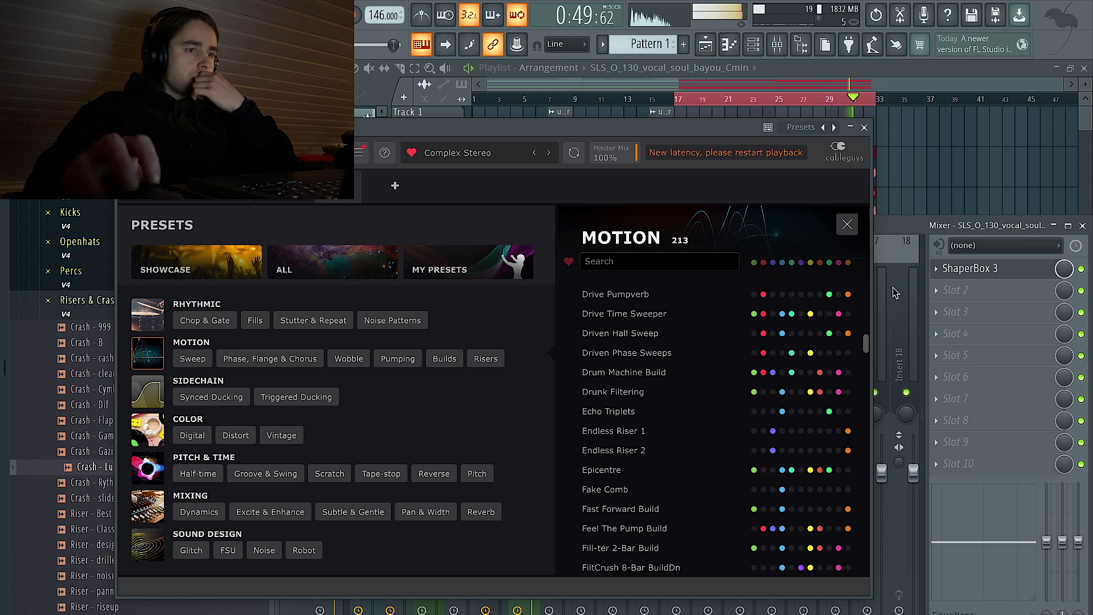
{"action": "left_click", "coordinate": [864, 128]}
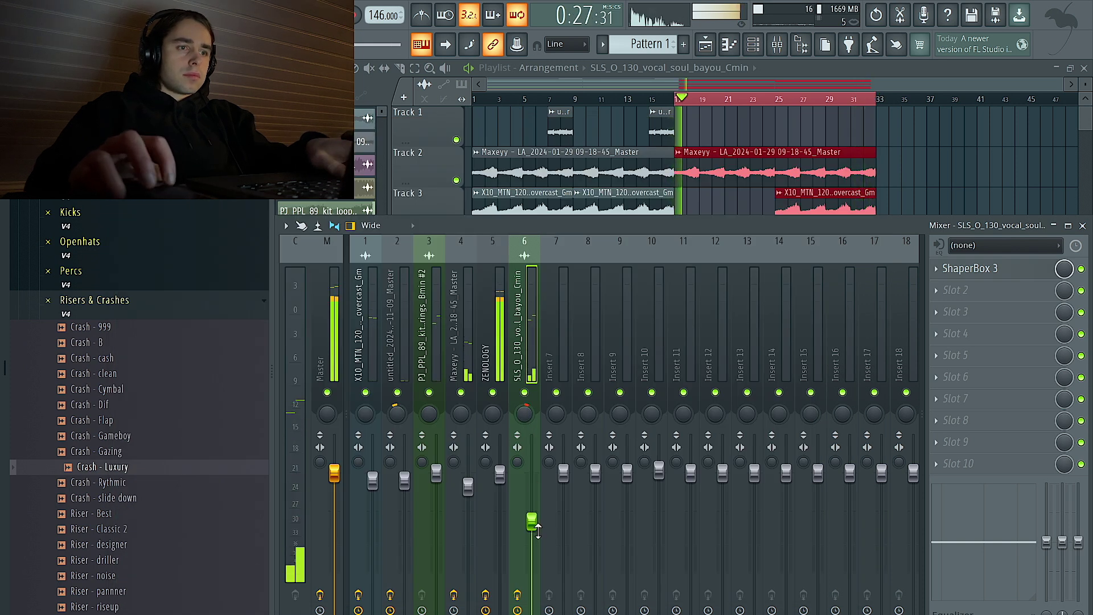
- Add Fruity Parametric EQ 2 in slot 3 of the same mixer track, roll off the highs with band 7 and slightly lower band 5
{"action": "left_click", "coordinate": [956, 311]}
{"action": "left_click", "coordinate": [795, 243]}
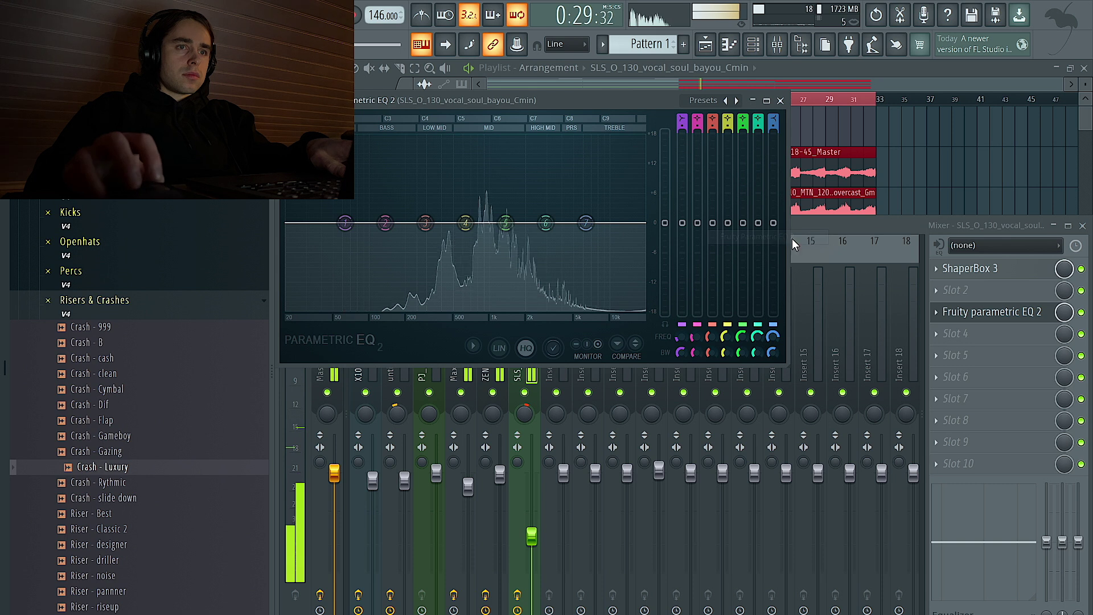
{"action": "left_click_drag", "start_coordinate": [586, 223], "coordinate": [569, 308]}
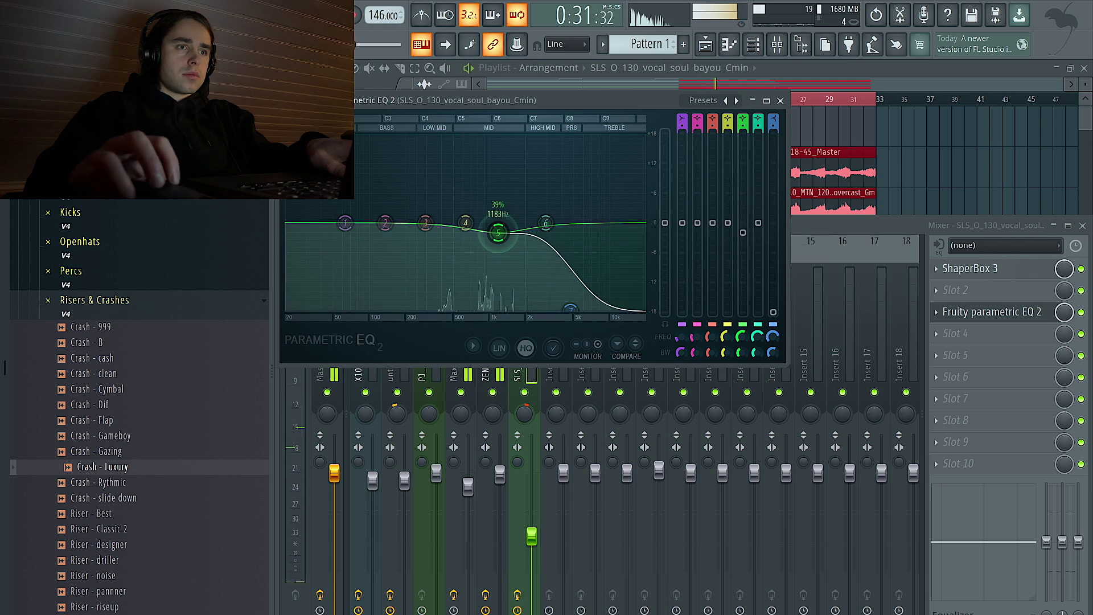
- Insert EchoBoy in slot 4 of mixer track 6 and load the ChorusTank Bouncer preset
{"action": "left_click", "coordinate": [957, 333]}
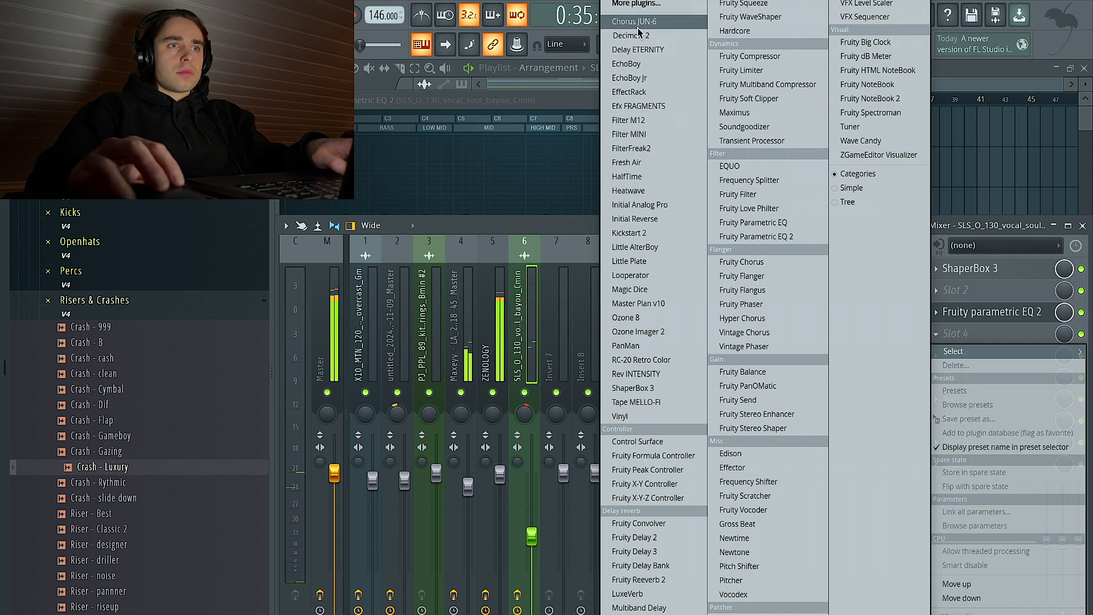
{"action": "left_click", "coordinate": [627, 64]}
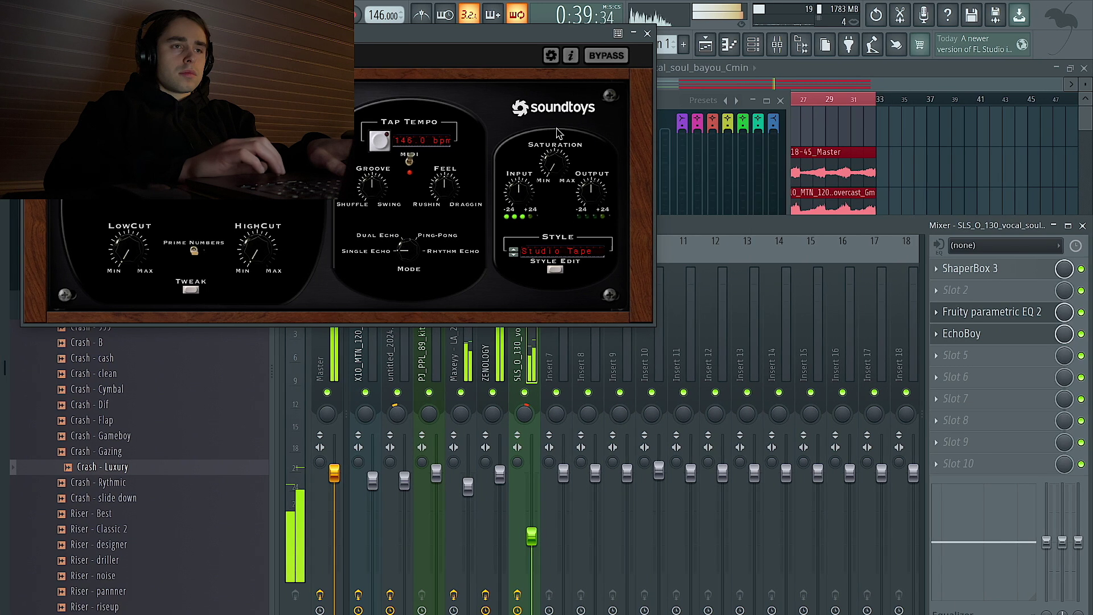
{"action": "left_click_drag", "start_coordinate": [456, 33], "coordinate": [533, 228]}
{"action": "left_click", "coordinate": [204, 249]}
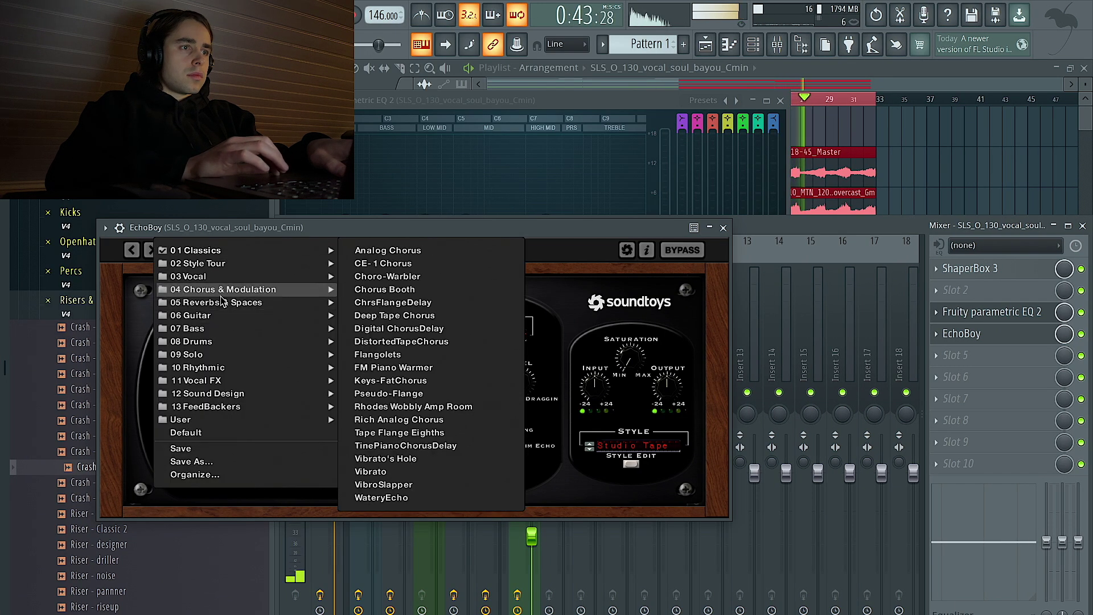
{"action": "mouse_move", "coordinate": [222, 308]}
{"action": "left_click", "coordinate": [400, 277]}
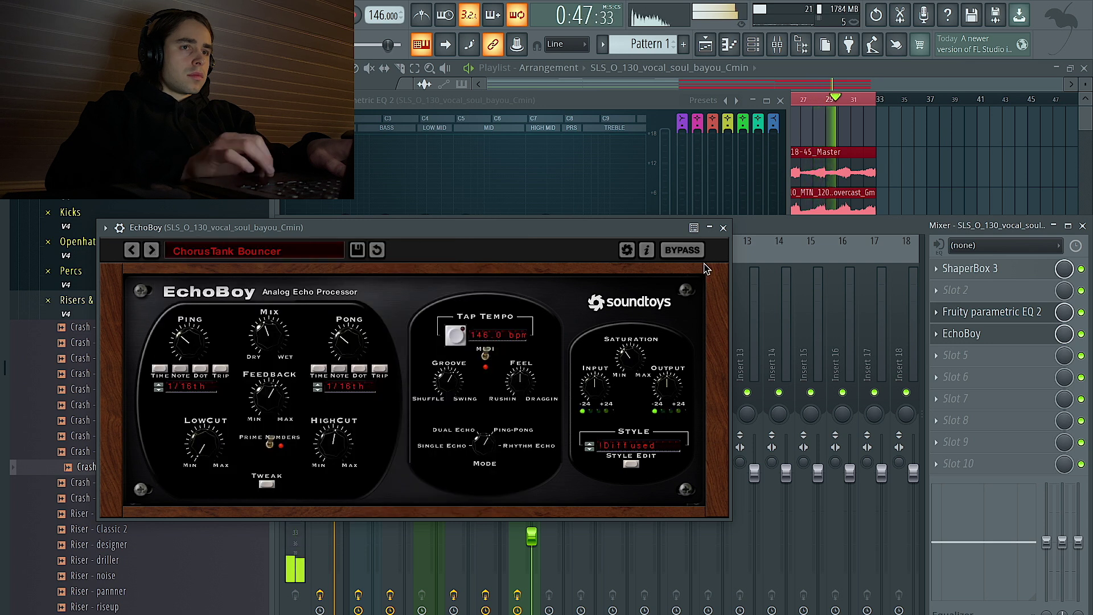
{"action": "left_click", "coordinate": [723, 228]}
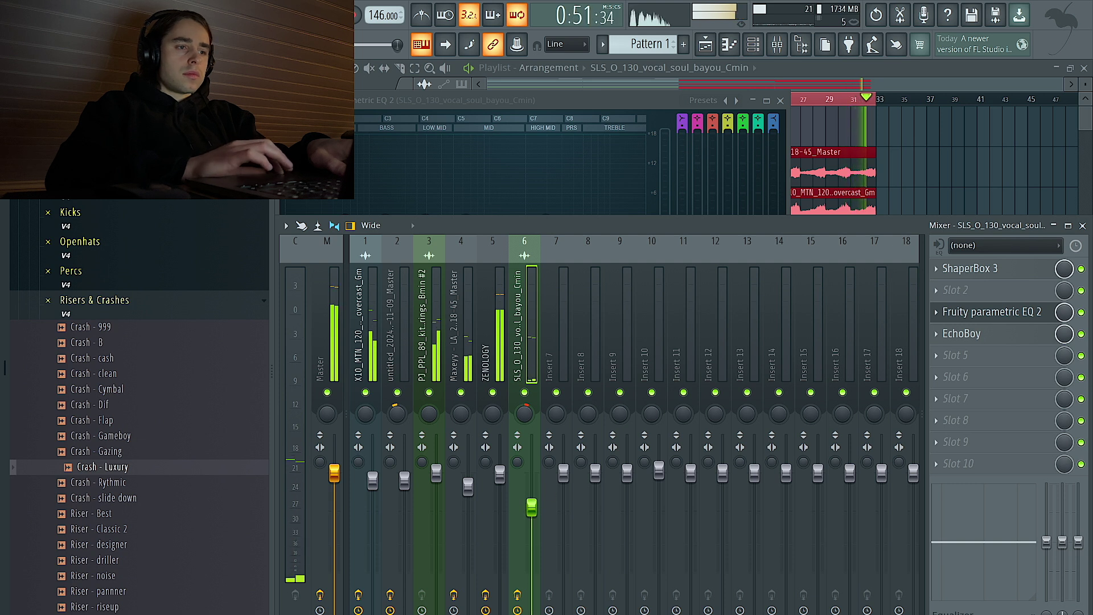
- Route the Track 9 vocal loop's audio to mixer track 7
{"action": "left_click", "coordinate": [327, 512]}
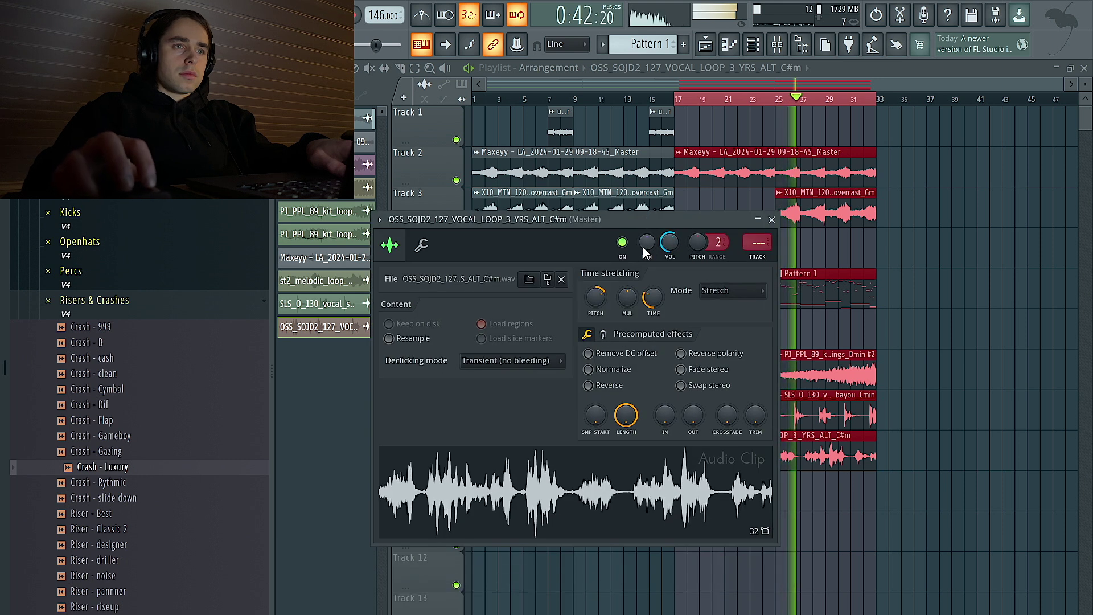
{"action": "key", "text": "ctrl+l"}
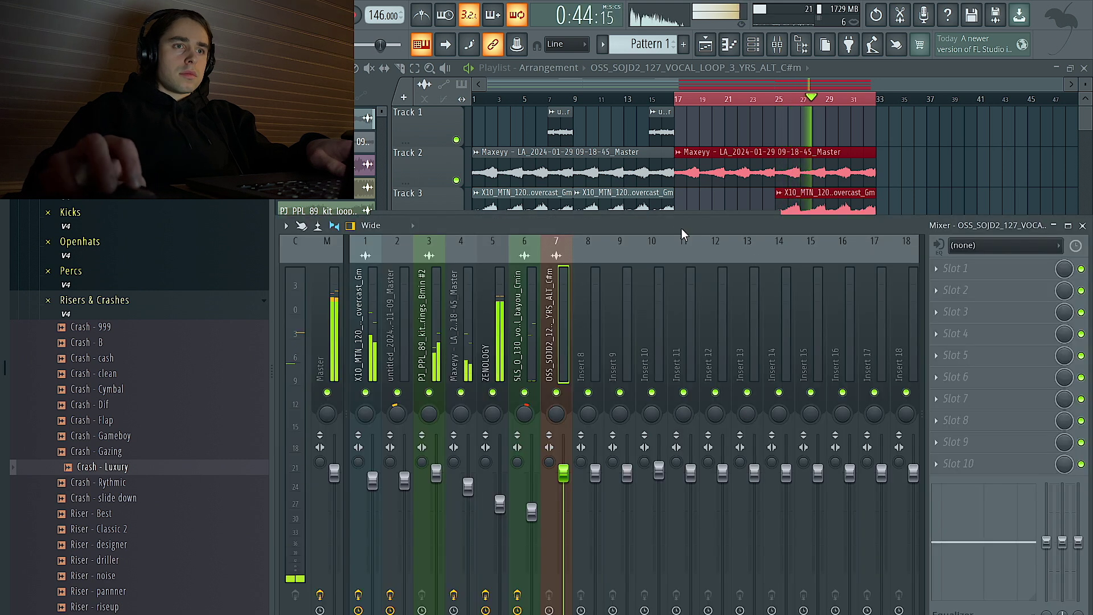
{"action": "left_click", "coordinate": [1010, 290]}
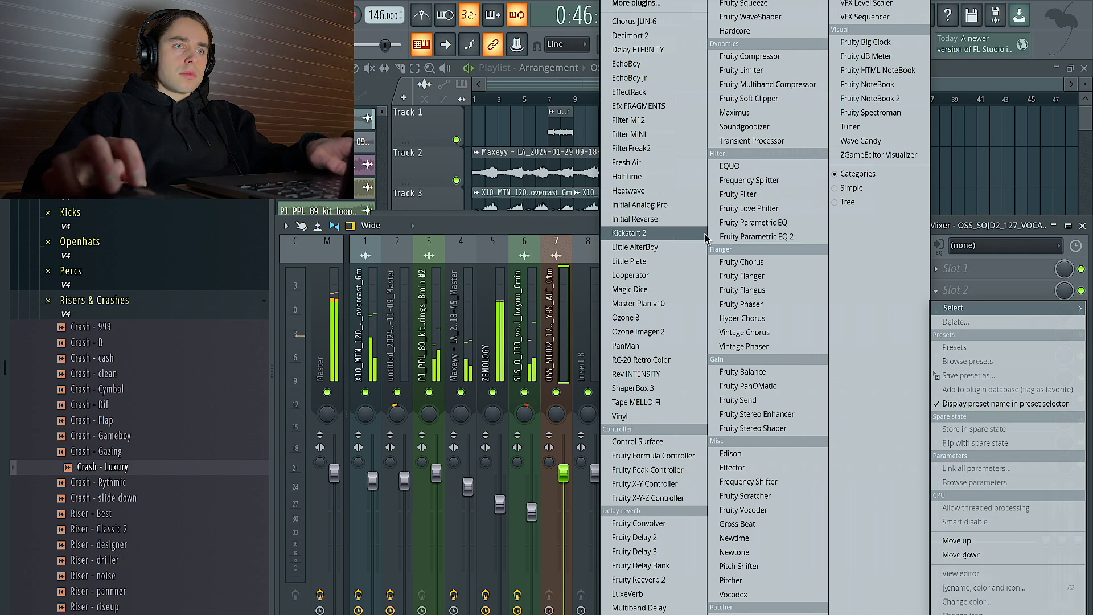
{"action": "left_click", "coordinate": [990, 183]}
{"action": "left_click", "coordinate": [991, 183]}
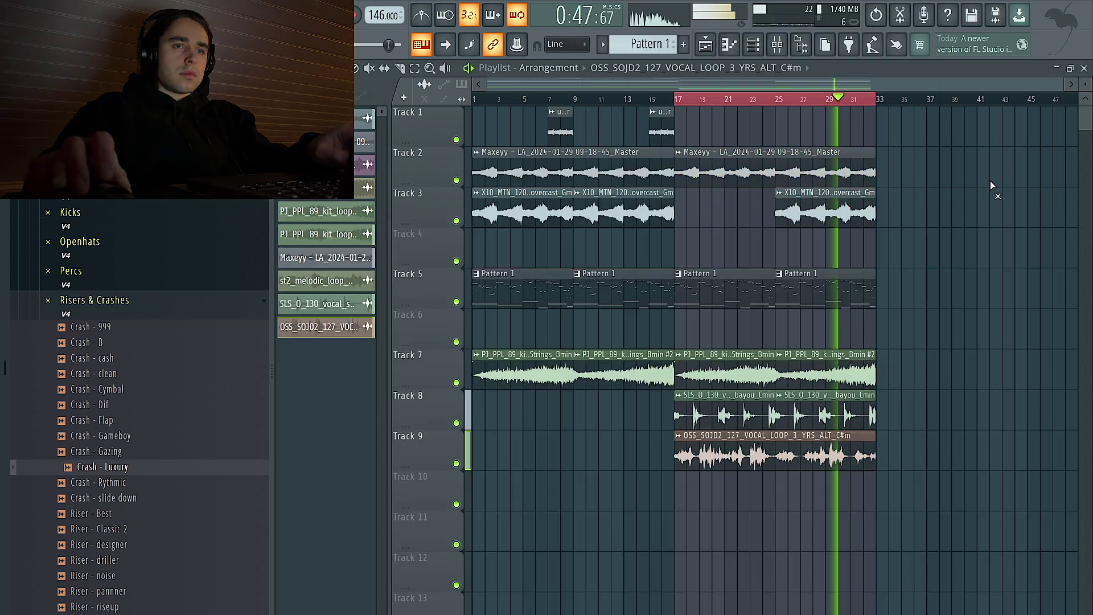
{"action": "double_click", "coordinate": [816, 438]}
{"action": "left_click", "coordinate": [778, 43]}
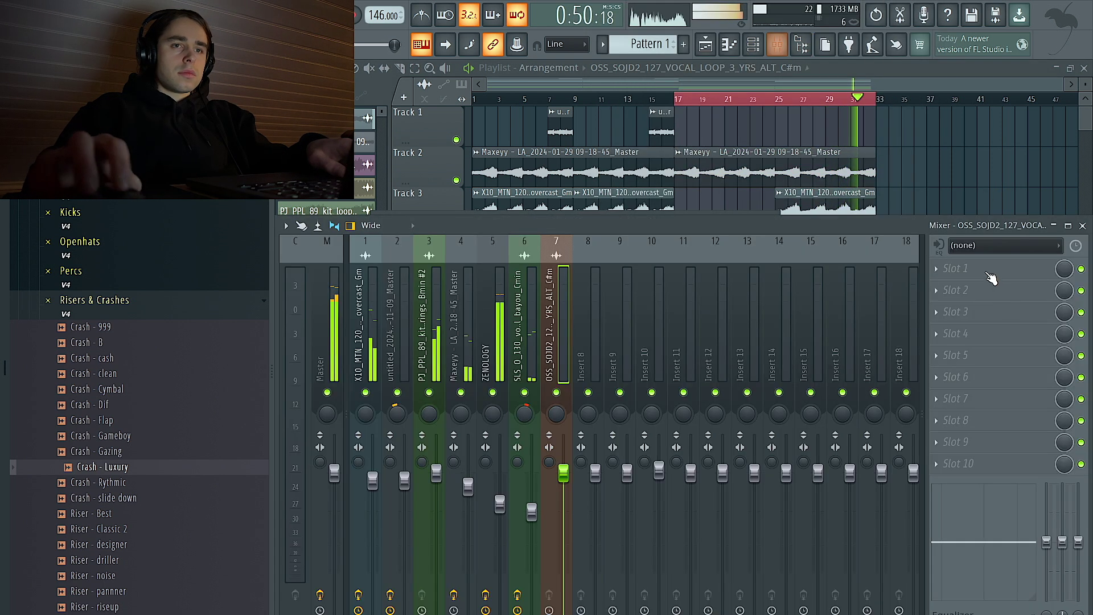
- Insert HalfTime in slot 1 of the Track 9 vocal loop's mixer track and close its window
{"action": "left_click", "coordinate": [955, 267]}
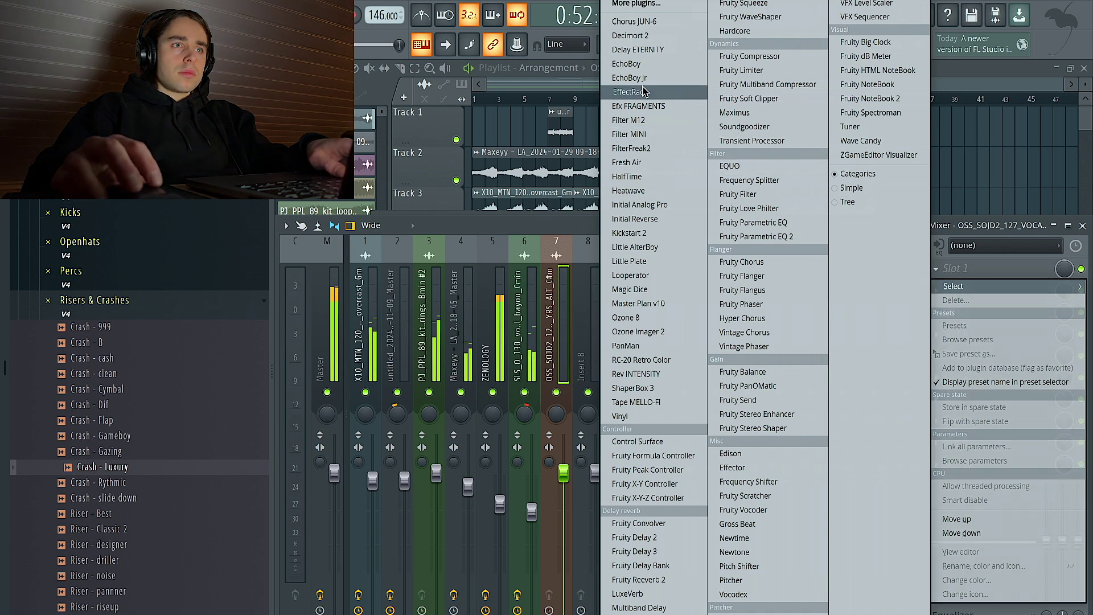
{"action": "left_click", "coordinate": [637, 178]}
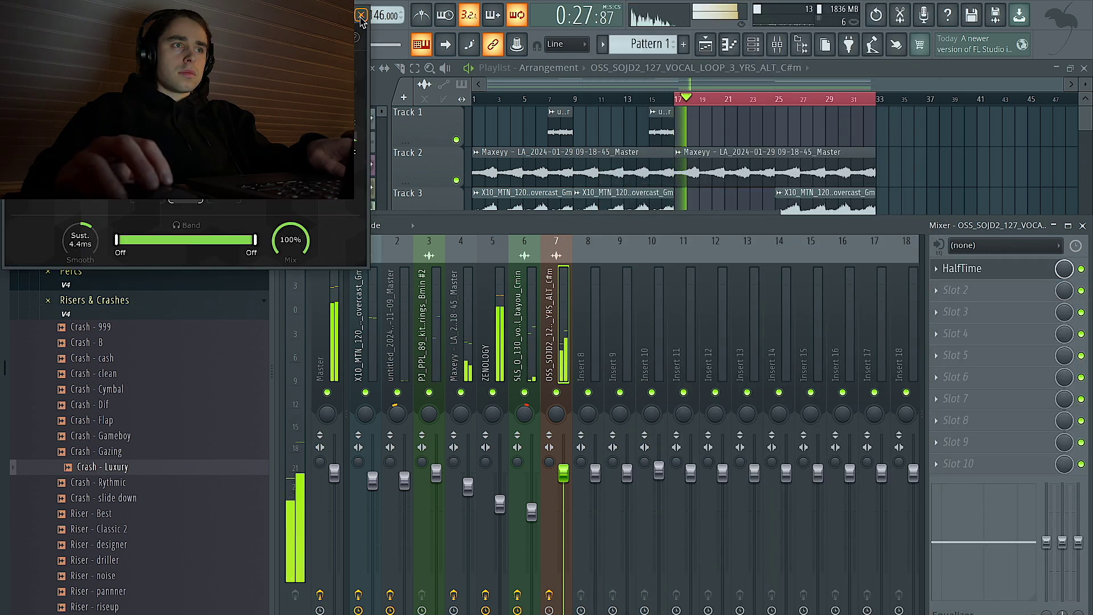
{"action": "left_click", "coordinate": [361, 16]}
- Add Kickstart 2 to slot 2 of mixer track 7 and disable that slot
{"action": "left_click", "coordinate": [959, 292]}
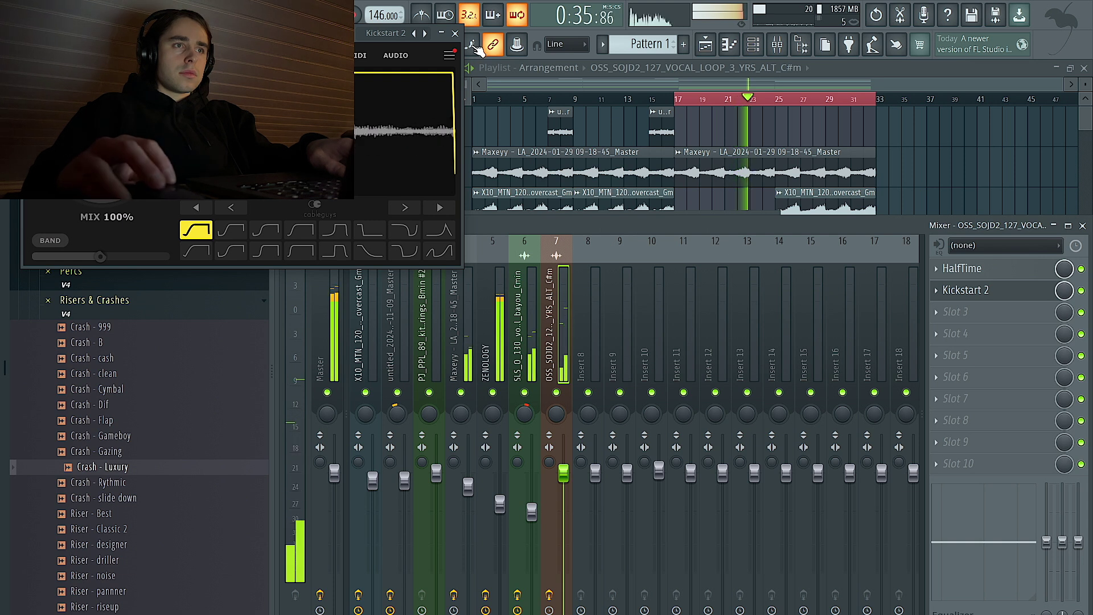
{"action": "key", "text": "Escape"}
{"action": "left_click", "coordinate": [1081, 291]}
- Insert ShaperBox 3 in slot 3 of mixer track 7 and load the Arp Changer preset from the Half-time category
{"action": "left_click", "coordinate": [967, 311]}
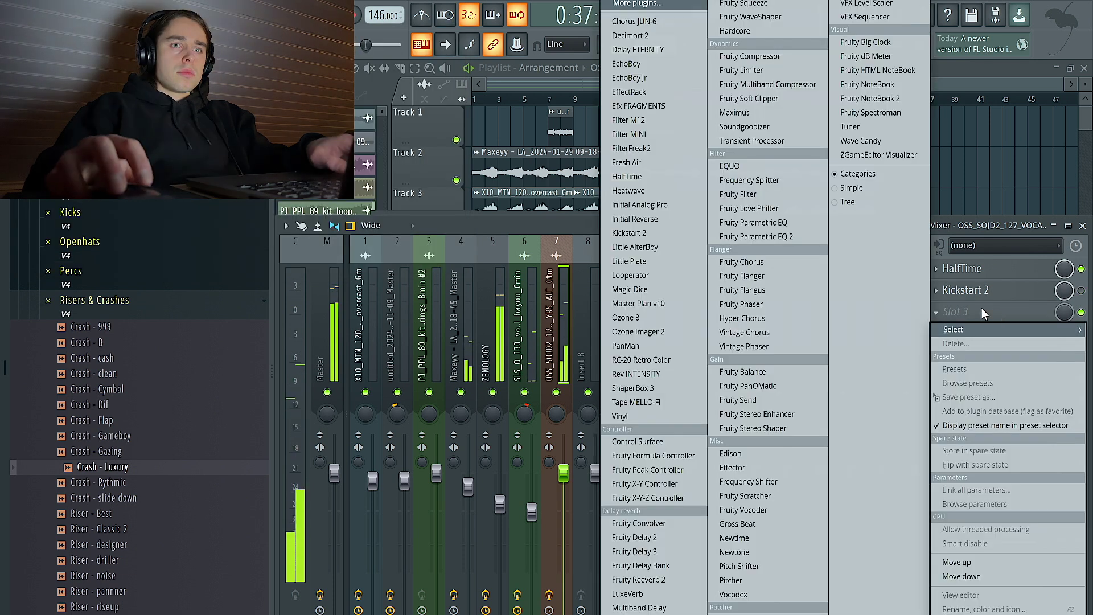
{"action": "left_click", "coordinate": [688, 388]}
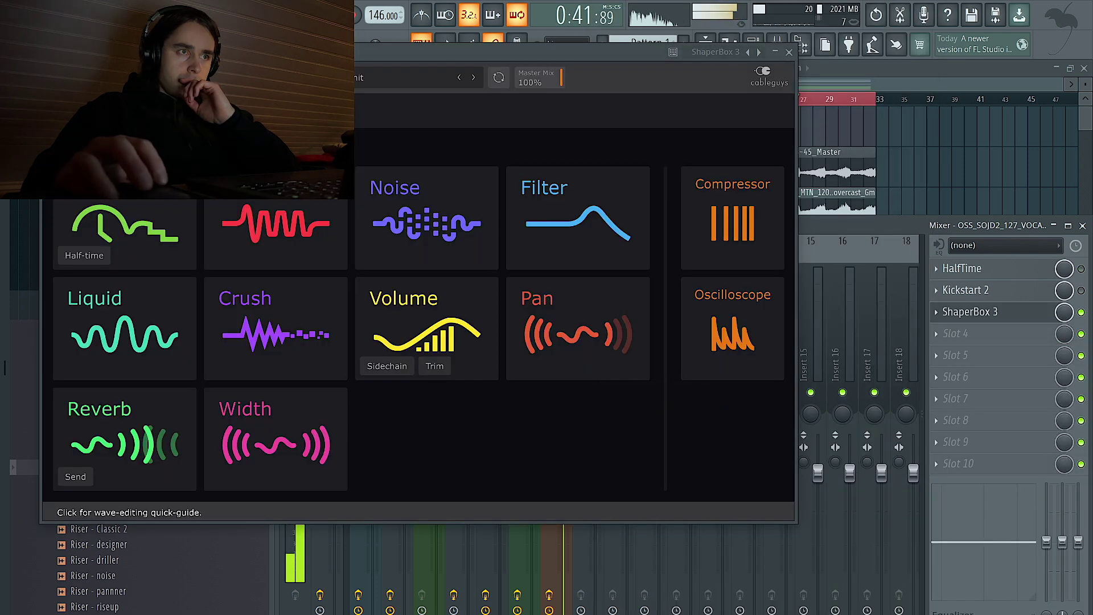
{"action": "left_click", "coordinate": [370, 77]}
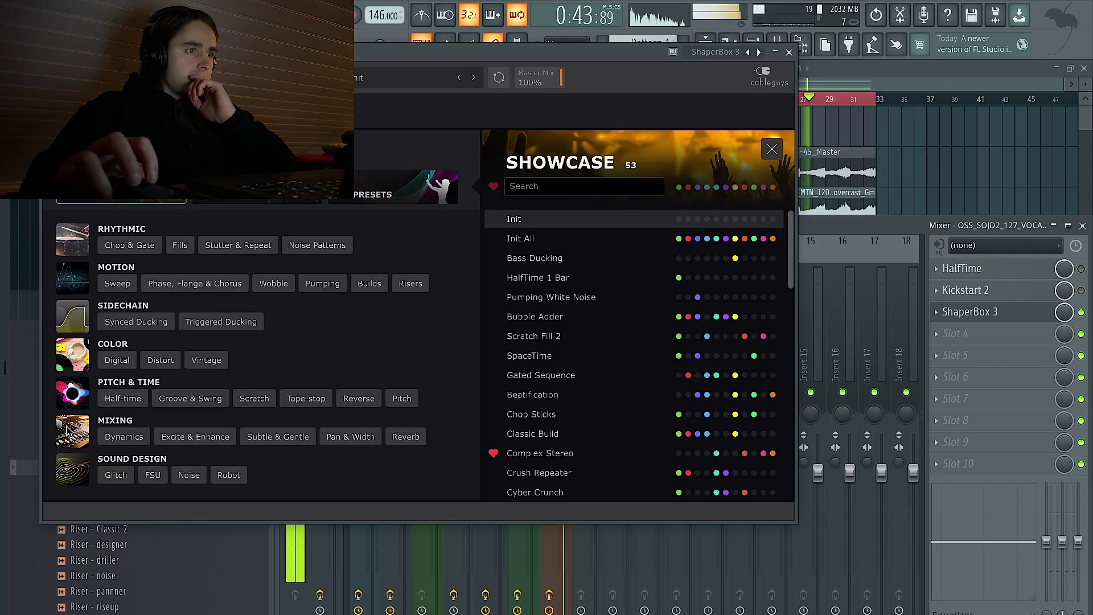
{"action": "left_click", "coordinate": [121, 398]}
{"action": "scroll", "coordinate": [594, 316], "scroll_direction": "down", "scroll_amount": 5}
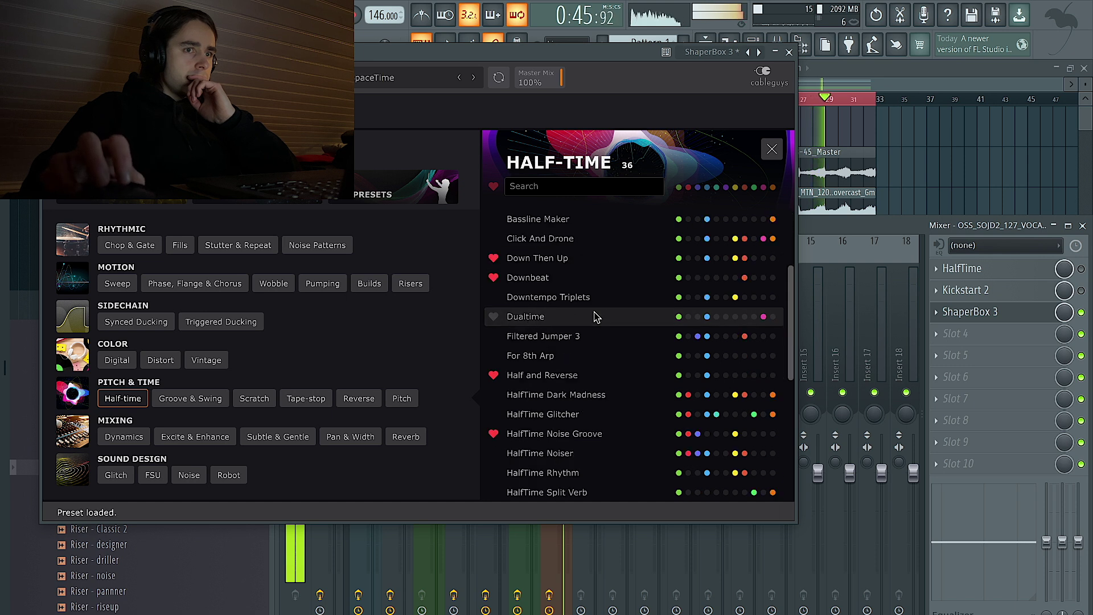
{"action": "scroll", "coordinate": [595, 317], "scroll_direction": "up", "scroll_amount": 5}
{"action": "left_click", "coordinate": [593, 334]}
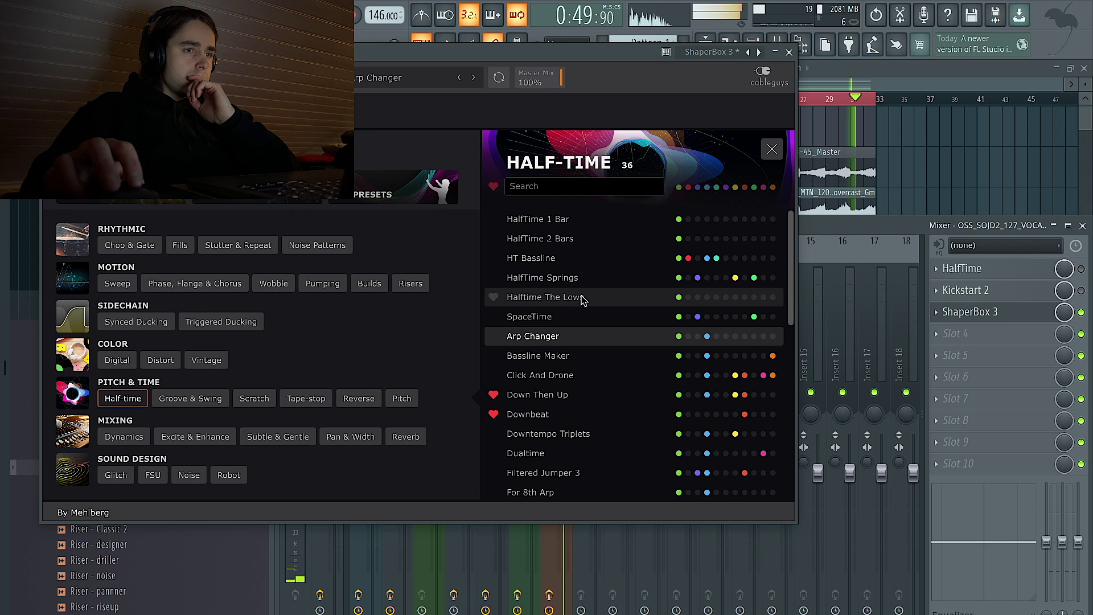
{"action": "scroll", "coordinate": [582, 300], "scroll_direction": "down", "scroll_amount": 5}
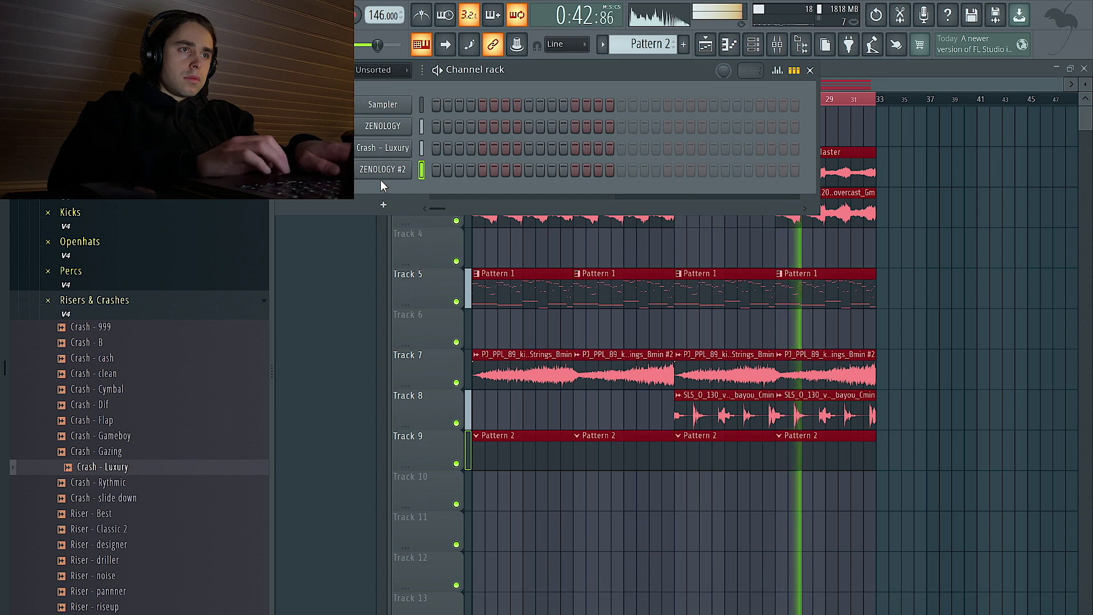
- Rate AX Warm Lead two stars in ZENOLOGY #2, audition other synth leads and load Edge Boost from the AX Collection bank
{"action": "left_click", "coordinate": [393, 169]}
{"action": "key", "text": "Down"}
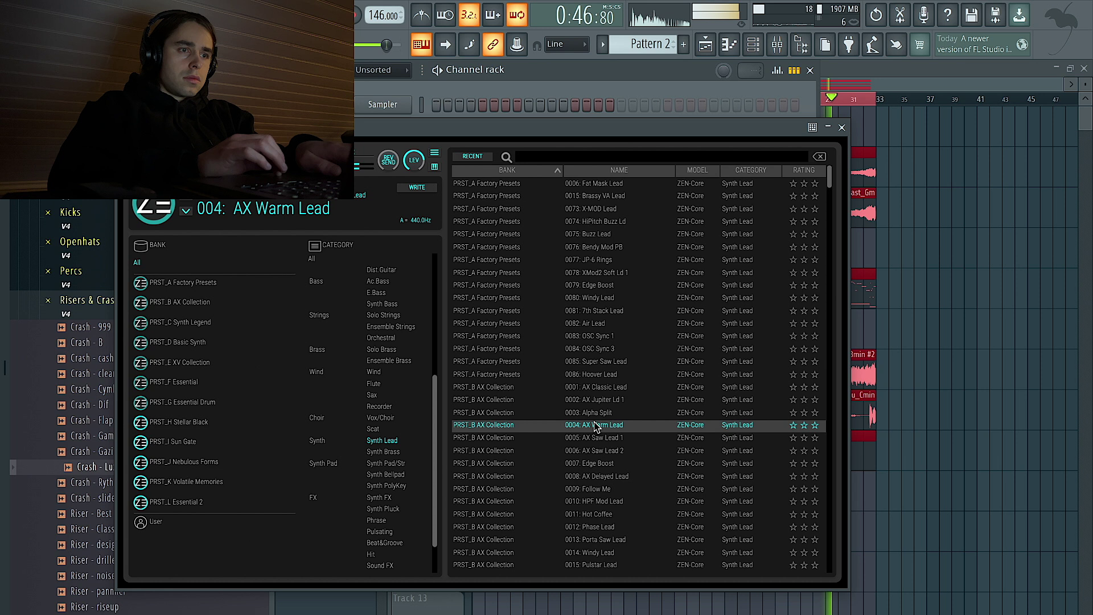
{"action": "left_click", "coordinate": [814, 426]}
{"action": "left_click", "coordinate": [645, 455]}
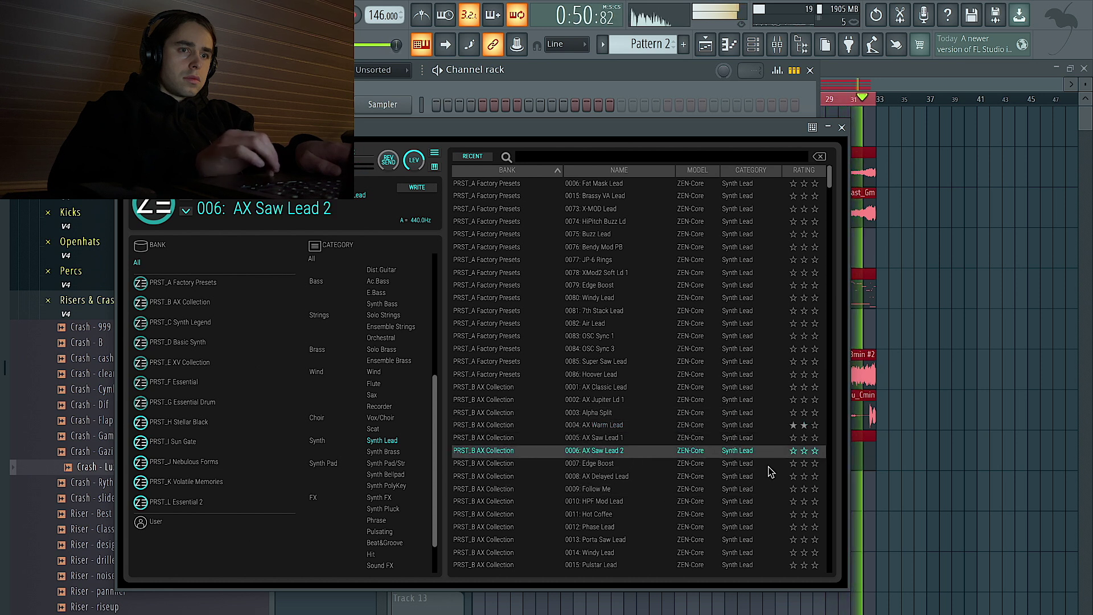
{"action": "left_click", "coordinate": [714, 503]}
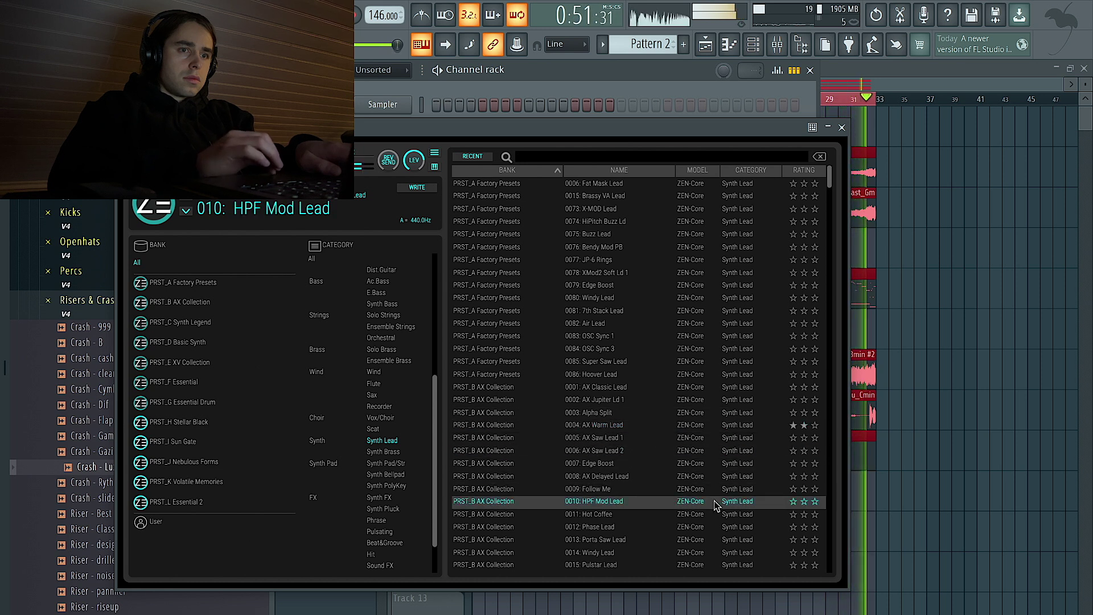
{"action": "left_click", "coordinate": [683, 478]}
{"action": "key", "text": "Up"}
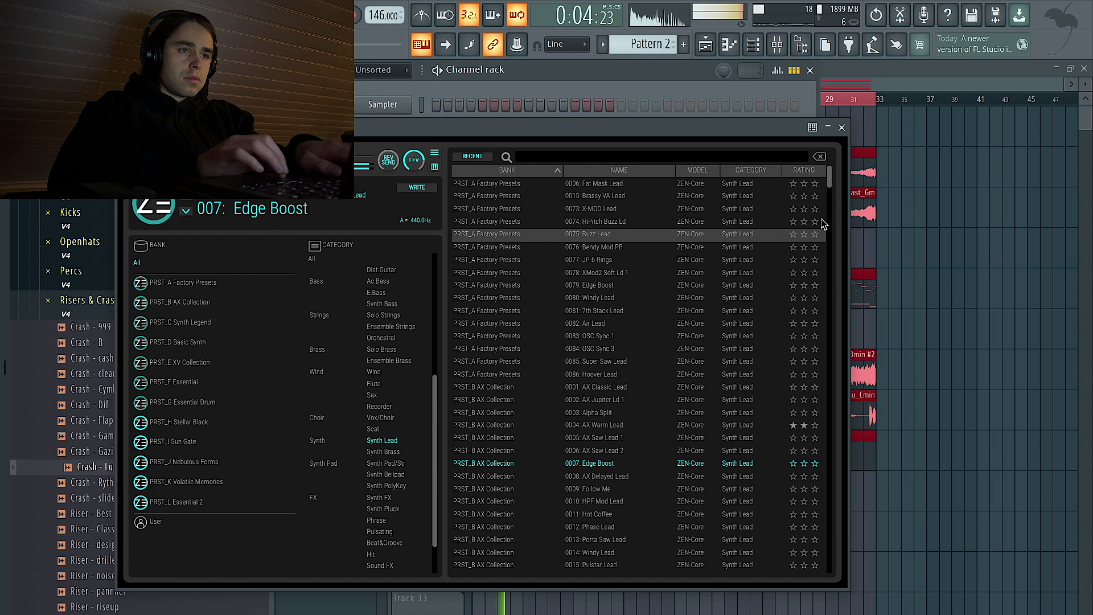
{"action": "left_click", "coordinate": [842, 127]}
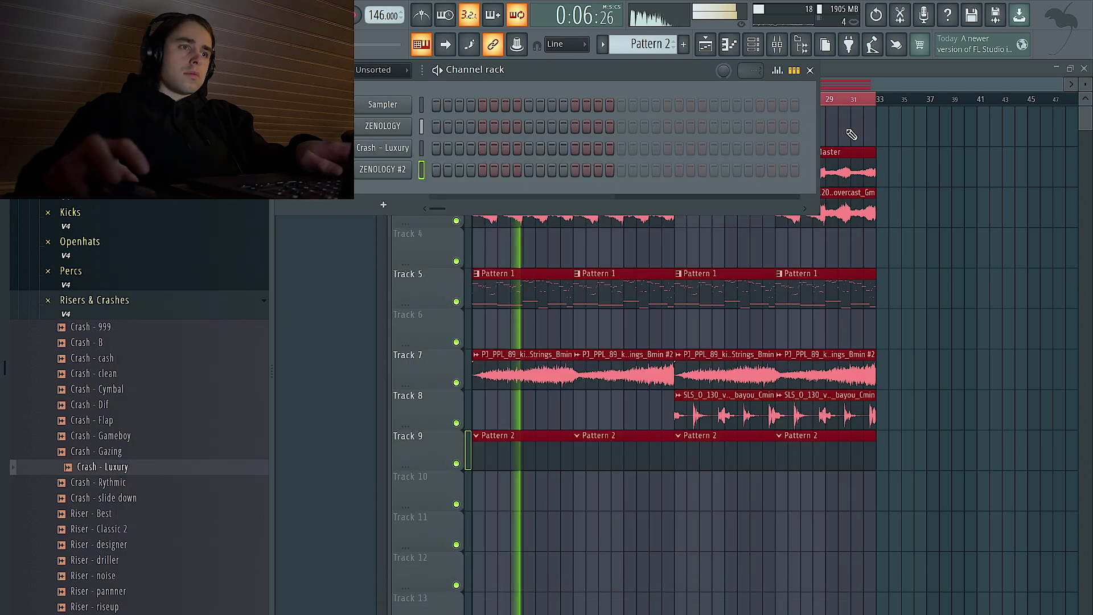
- Draw a four-bar A#6 note from bar 1 in the ZENOLOGY #2 piano roll and transpose it down an octave
{"action": "right_click", "coordinate": [390, 180]}
{"action": "left_click", "coordinate": [450, 168]}
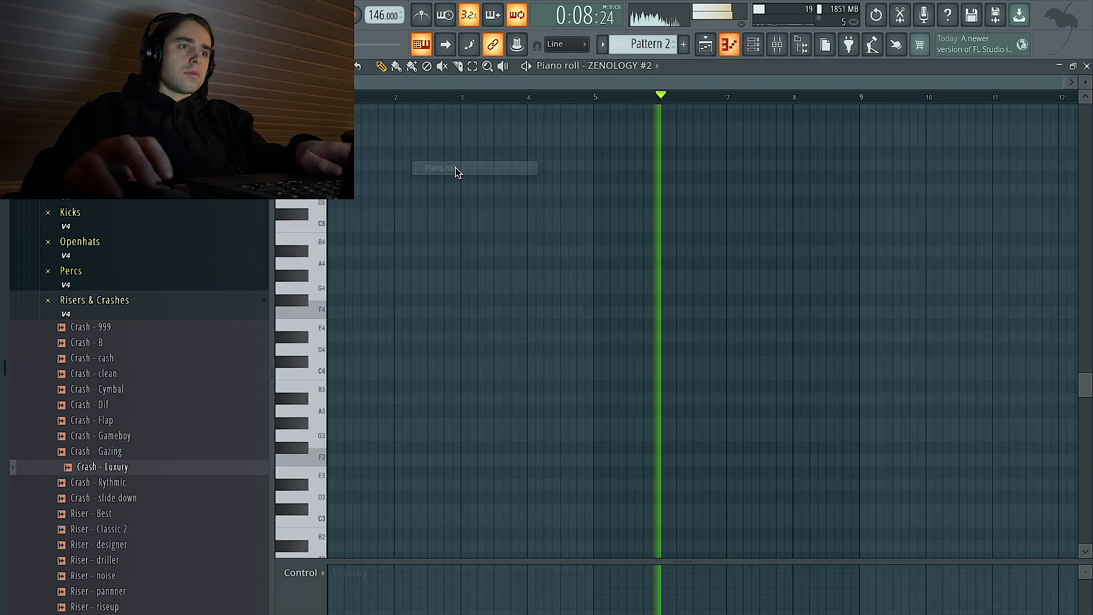
{"action": "left_click", "coordinate": [341, 288]}
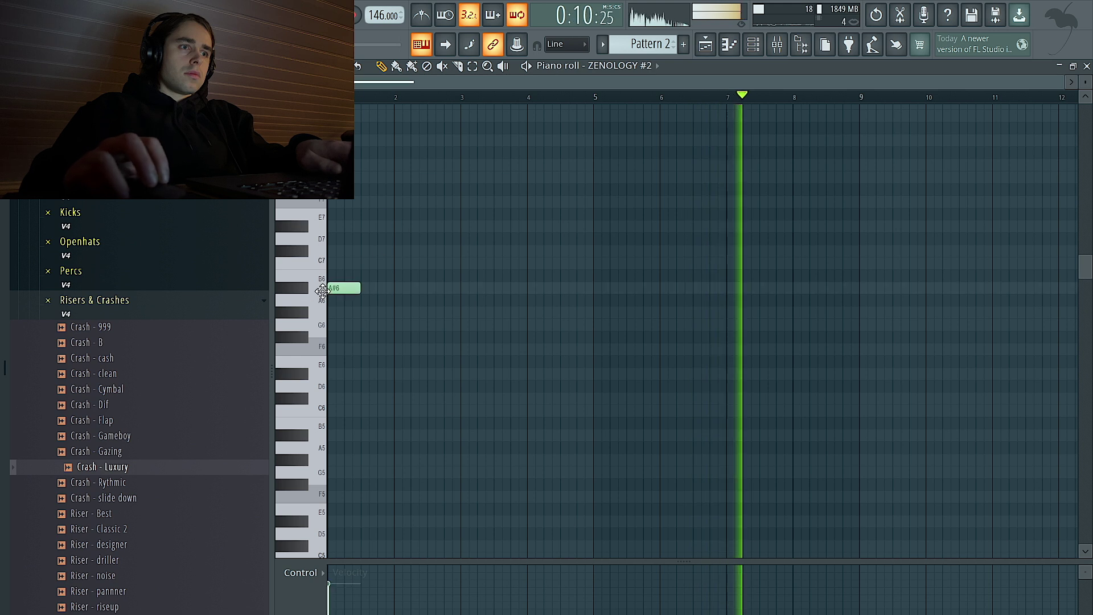
{"action": "left_click_drag", "start_coordinate": [360, 289], "coordinate": [597, 293]}
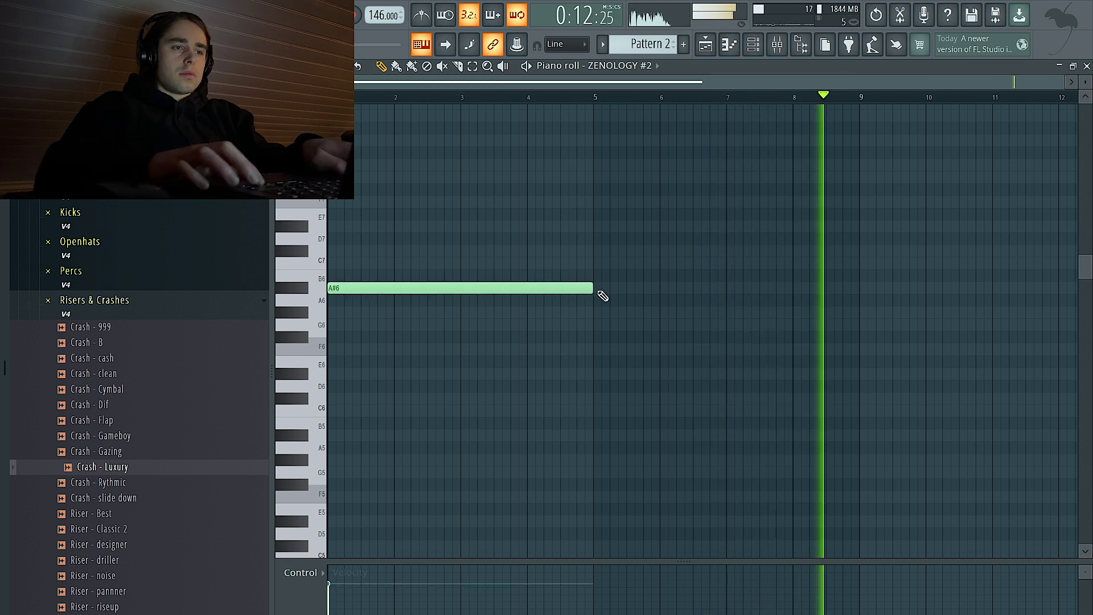
{"action": "key", "text": "ctrl+Down"}
{"action": "scroll", "coordinate": [602, 296], "scroll_direction": "down", "scroll_amount": 1}
{"action": "scroll", "coordinate": [603, 297], "scroll_direction": "down", "scroll_amount": 1}
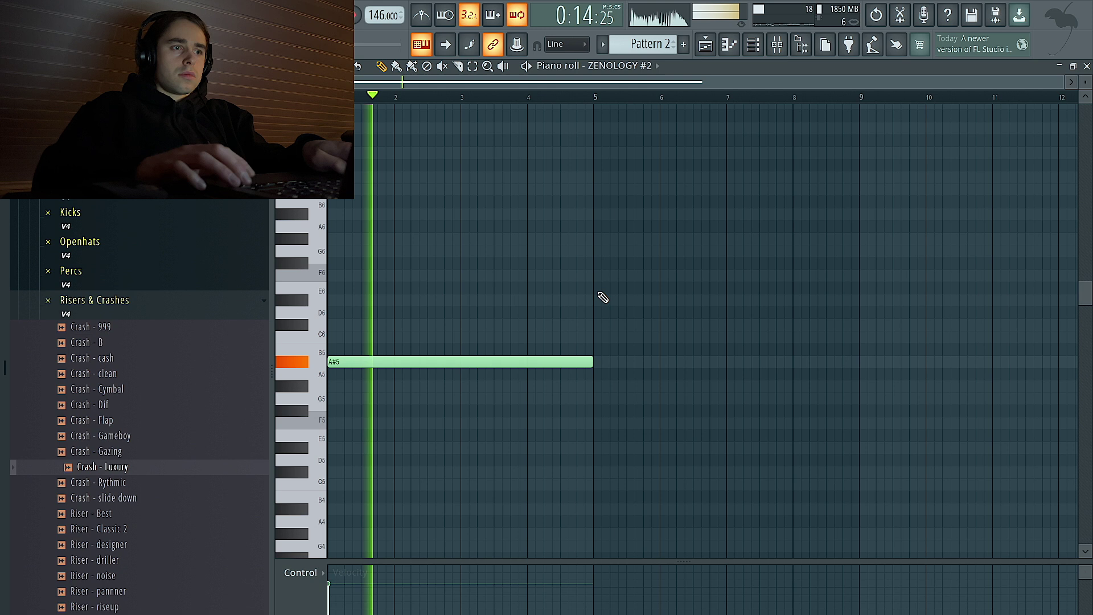
- Move the long ZENOLOGY #2 note to F5
{"action": "key", "text": "ctrl+Up"}
{"action": "key", "text": "space"}
{"action": "left_click_drag", "start_coordinate": [457, 215], "coordinate": [455, 277]}
{"action": "key", "text": "space"}
{"action": "key", "text": "ctrl+Down"}
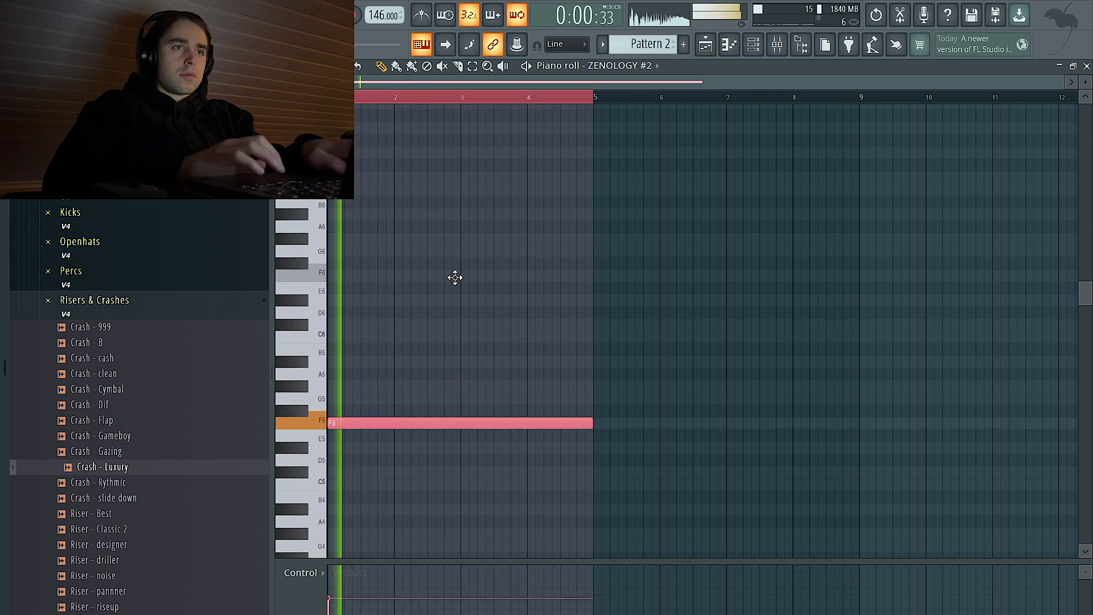
{"action": "key", "text": "ctrl+d"}
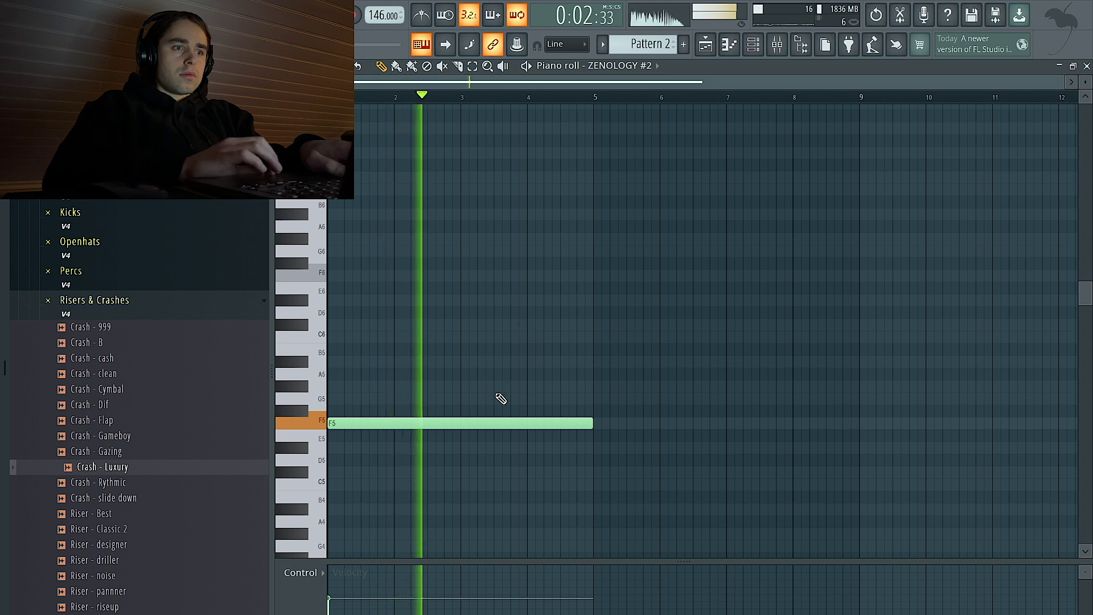
- Add a four-bar C6 note starting at bar 3 and shorten the F5 note to end where it begins
{"action": "key", "text": "space"}
{"action": "left_click", "coordinate": [469, 397]}
{"action": "left_click_drag", "start_coordinate": [466, 389], "coordinate": [457, 337]}
{"action": "key", "text": "space"}
{"action": "key", "text": "ctrl+l"}
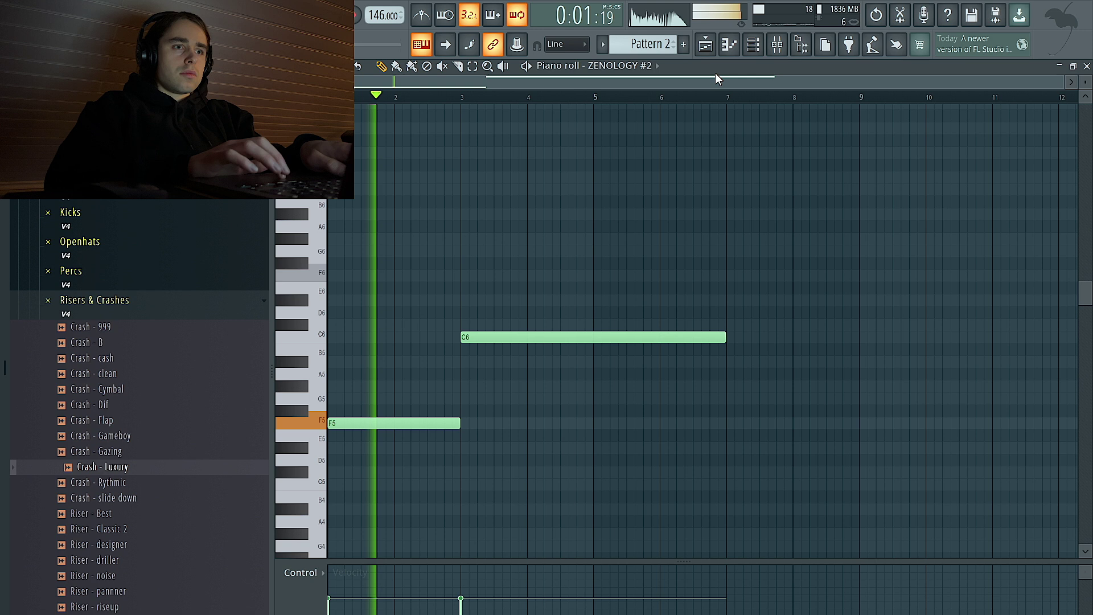
- Add A#5 at bar 5 and G#5 at bar 7, fitting the notes end to end so the melody stops at bar 9
{"action": "left_click", "coordinate": [596, 322]}
{"action": "left_click_drag", "start_coordinate": [617, 324], "coordinate": [615, 363]}
{"action": "key", "text": "ctrl+l"}
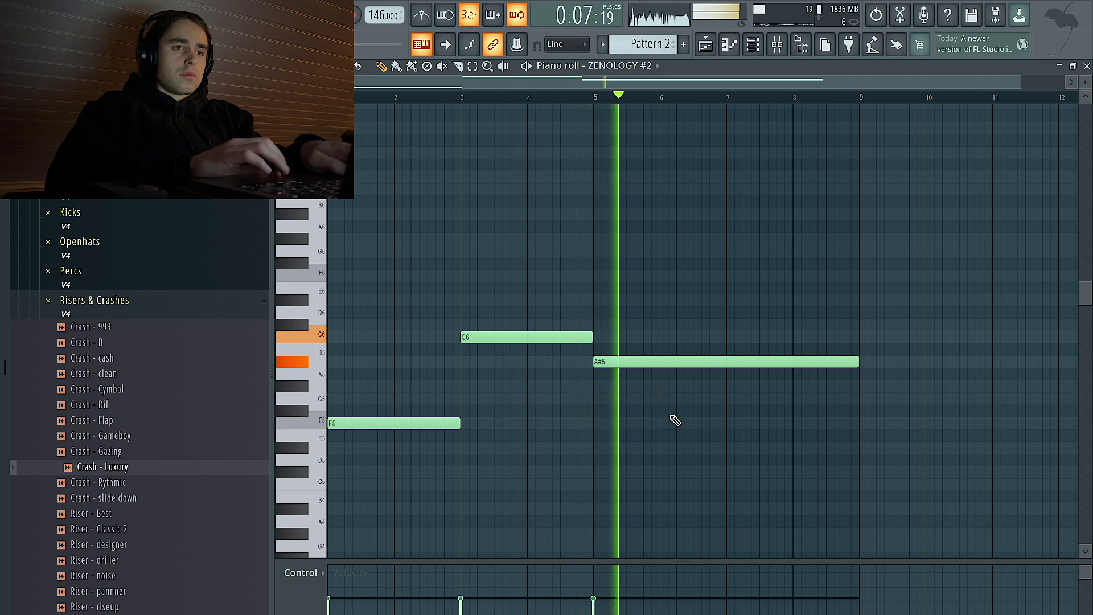
{"action": "left_click", "coordinate": [727, 386]}
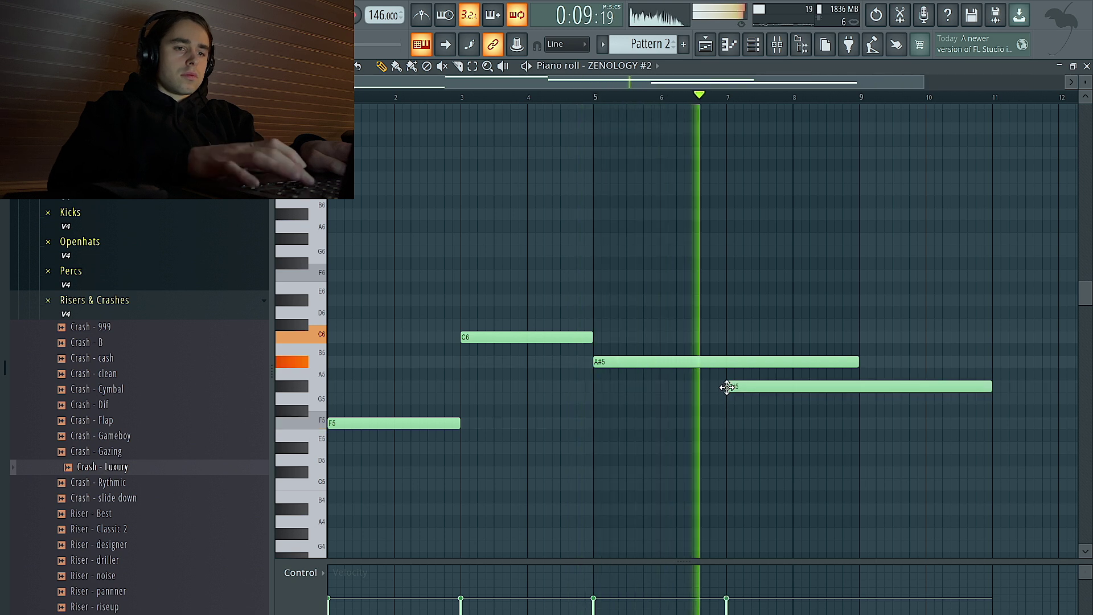
{"action": "key", "text": "ctrl+l"}
{"action": "left_click_drag", "start_coordinate": [991, 386], "coordinate": [858, 385]}
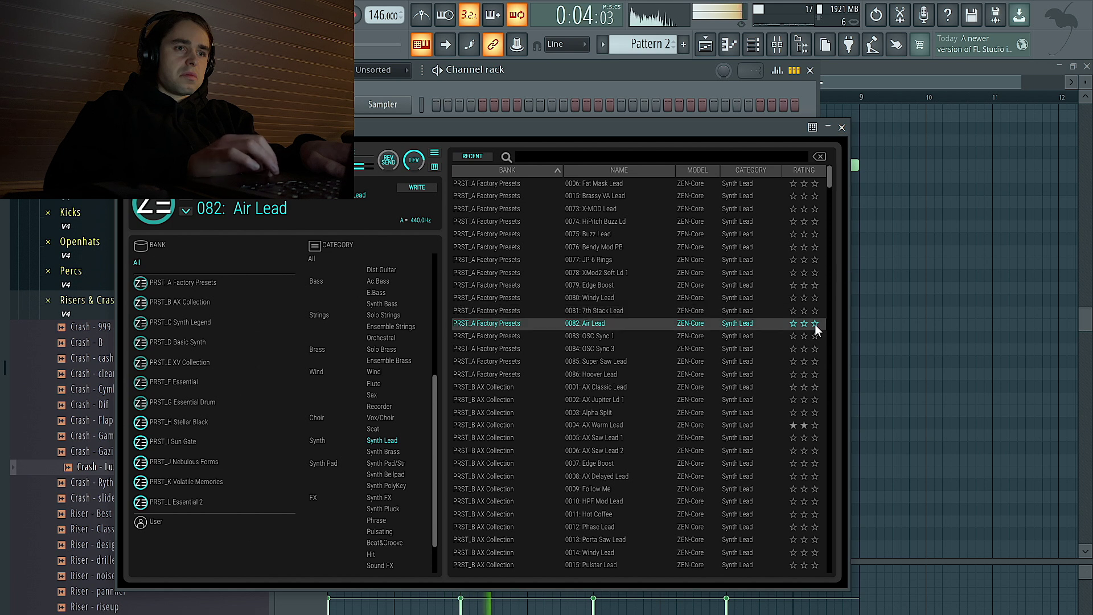
- Close the ZENOLOGY #2 window and transpose the last three notes of its melody down an octave
{"action": "left_click", "coordinate": [841, 127]}
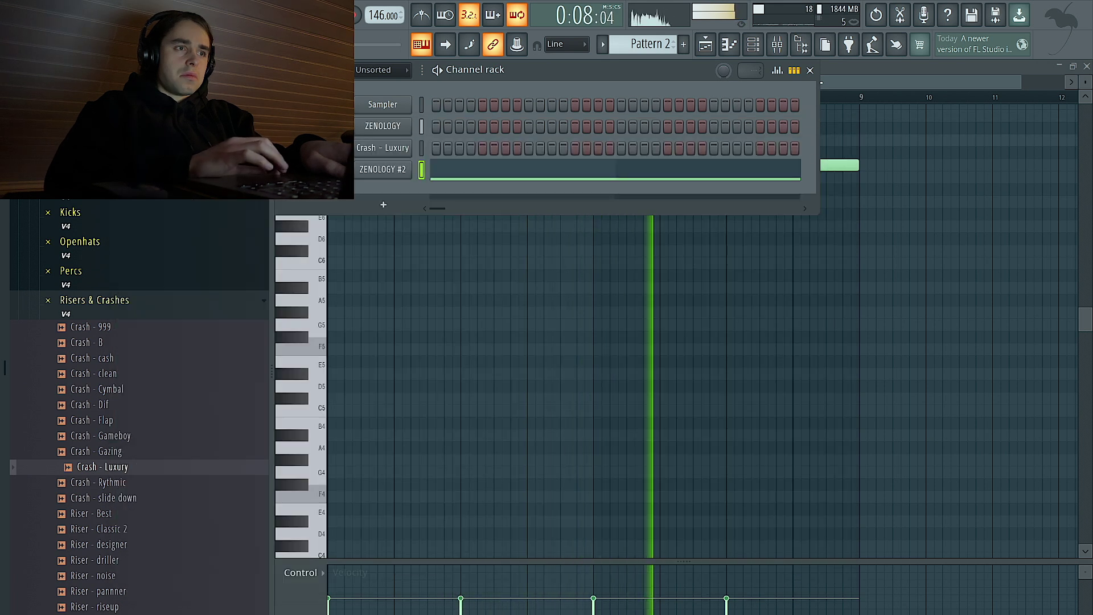
{"action": "key", "text": "F6"}
{"action": "left_click_drag", "start_coordinate": [808, 238], "coordinate": [500, 70]}
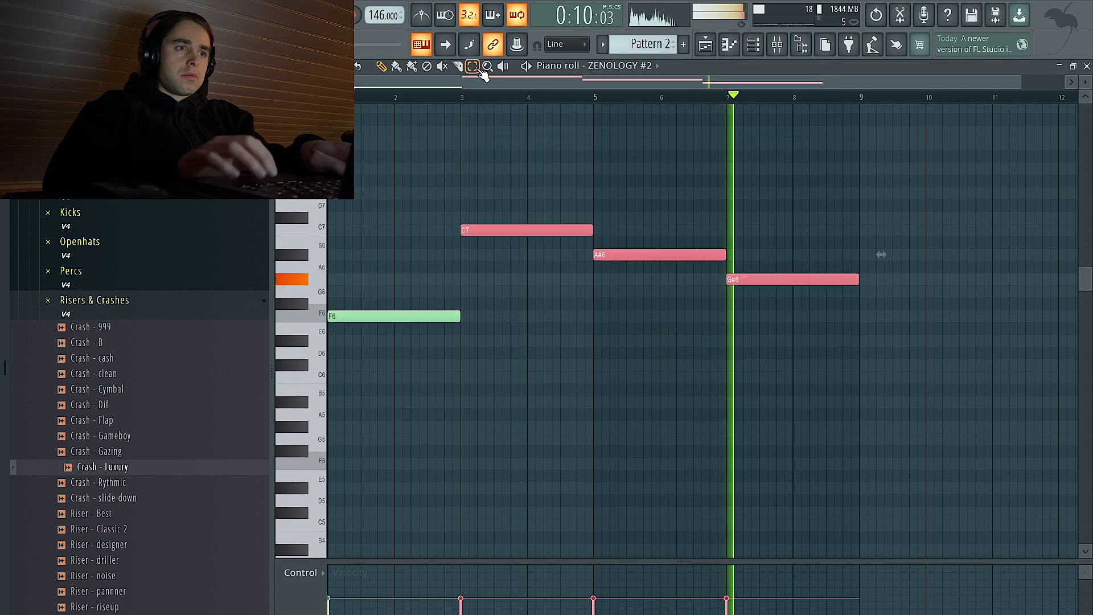
{"action": "key", "text": "ctrl+Down"}
{"action": "key", "text": "ctrl+d"}
{"action": "left_click", "coordinate": [753, 45]}
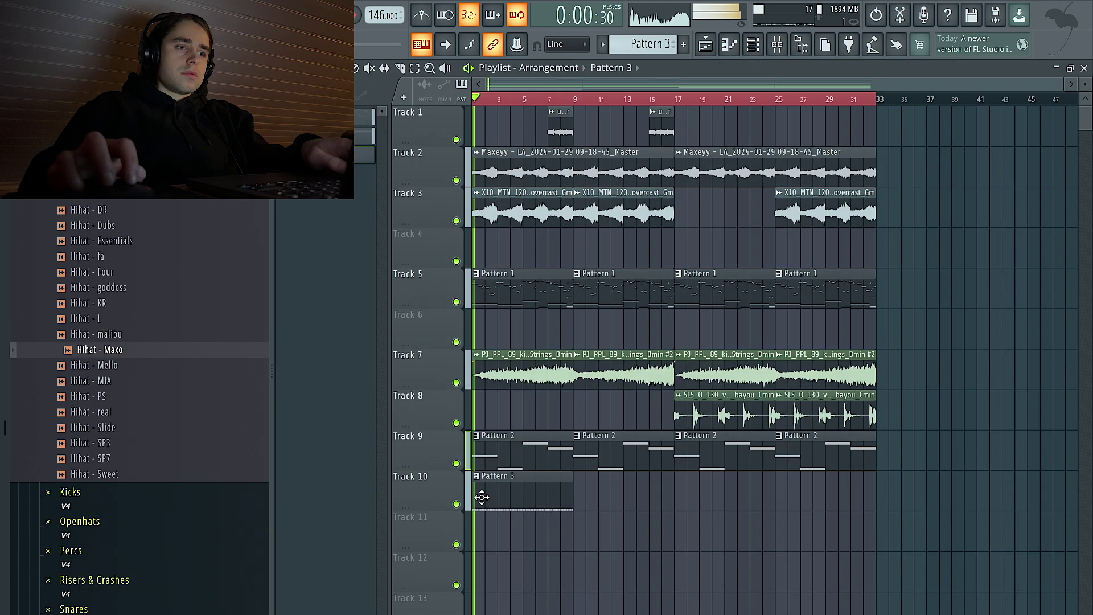
- Open Pattern 3 and refill its Hihat - Maxo channel with a hit every four steps
{"action": "double_click", "coordinate": [481, 497]}
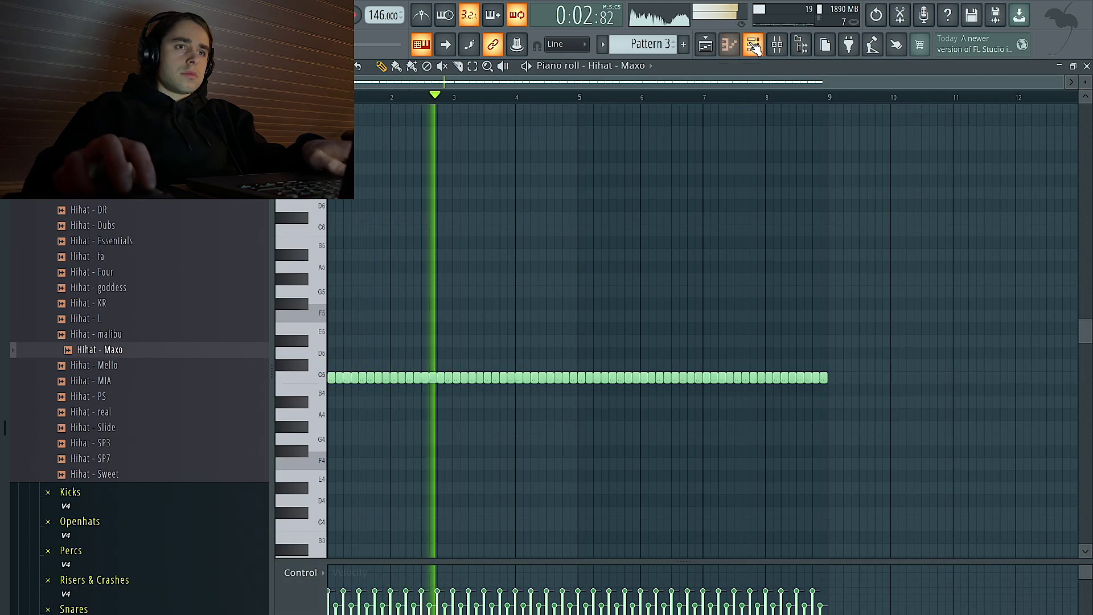
{"action": "key", "text": "F6"}
{"action": "right_click", "coordinate": [407, 189]}
{"action": "left_click", "coordinate": [565, 254]}
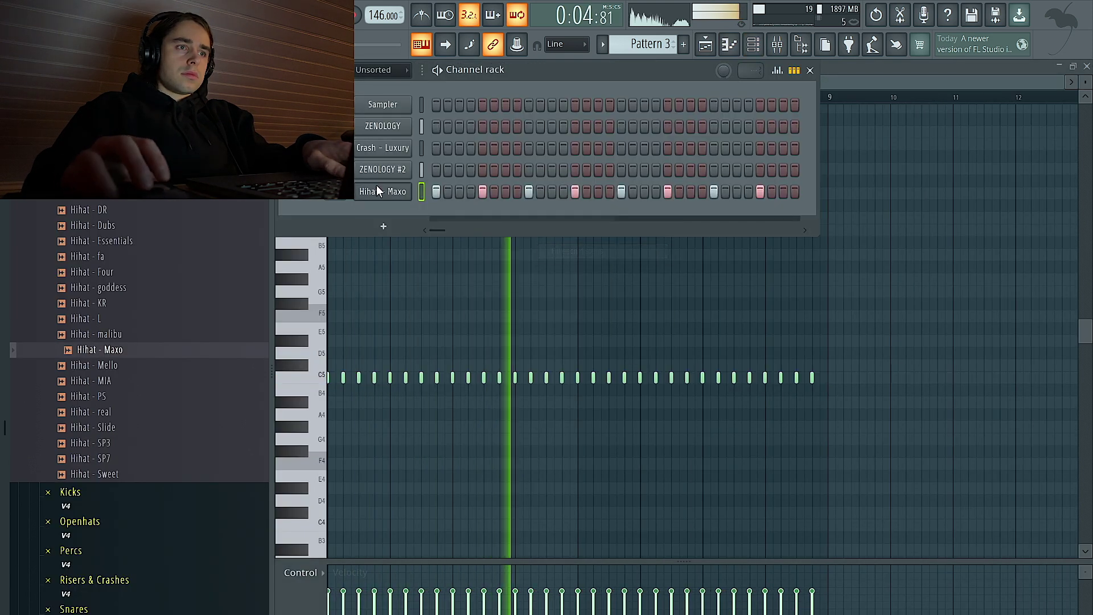
- Add hi-hat hits midway between the existing ones across all eight bars of Pattern 3
{"action": "key", "text": "F5"}
{"action": "right_click", "coordinate": [393, 191]}
{"action": "left_click", "coordinate": [569, 190]}
{"action": "key", "text": "F7"}
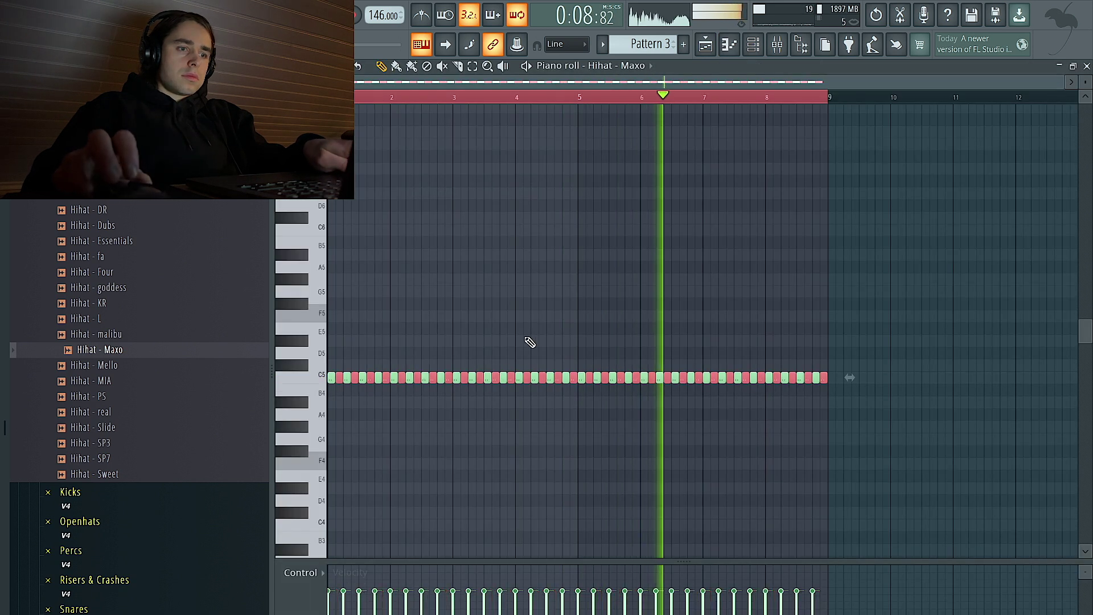
{"action": "key", "text": "ctrl+d"}
- Select the hi-hat notes in bar 8 and chop each one into three equal pieces
{"action": "left_click_drag", "start_coordinate": [848, 373], "coordinate": [767, 375]}
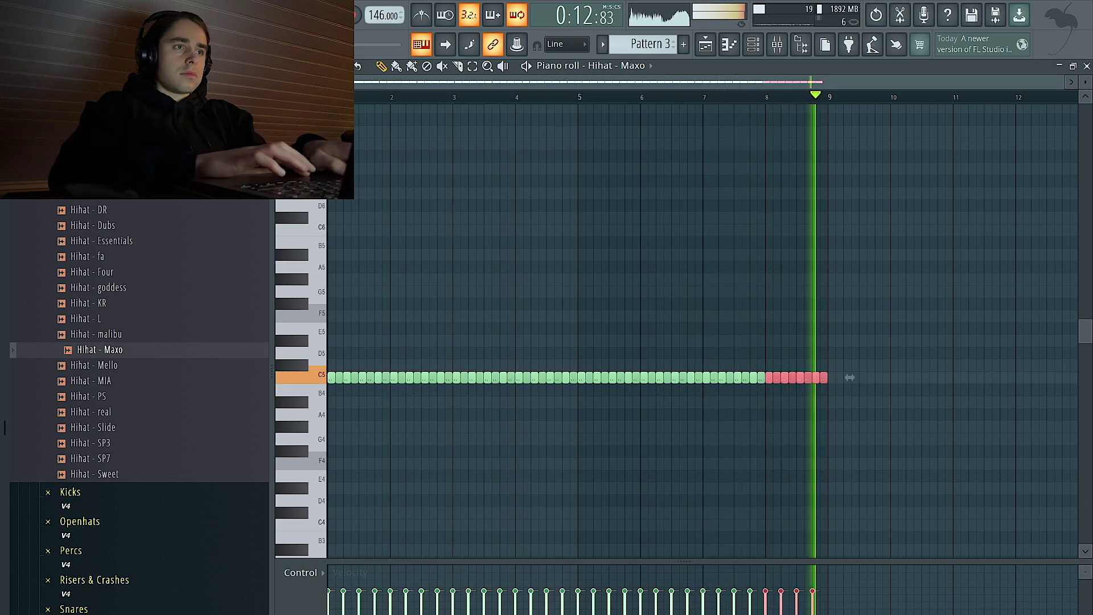
{"action": "left_click", "coordinate": [319, 65]}
{"action": "left_click", "coordinate": [331, 219]}
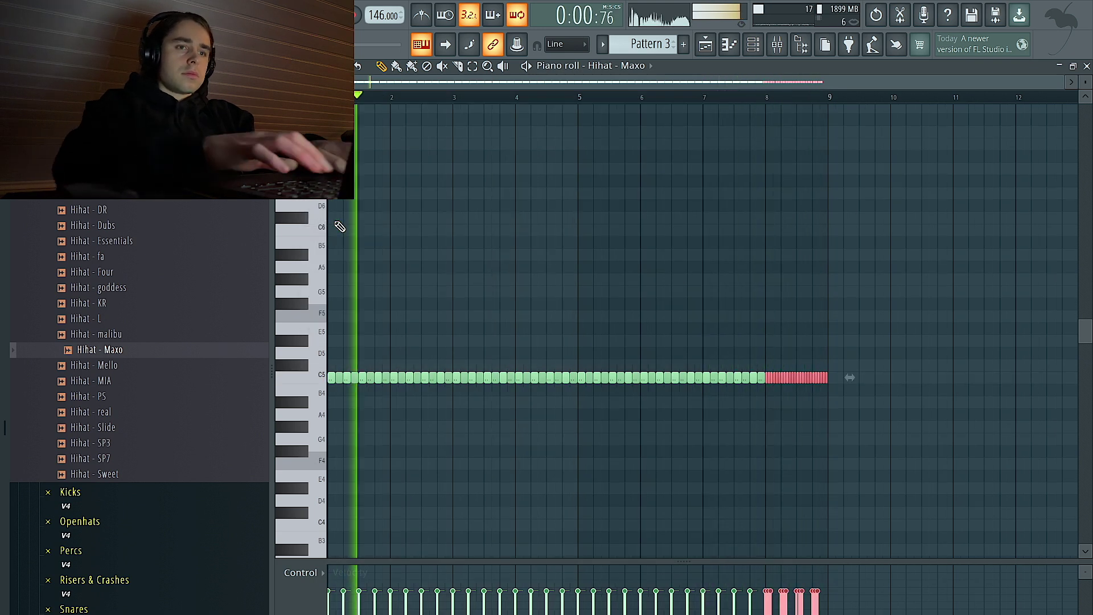
- Repeat Pattern 3 along Track 10 up to bar 33 and delete the first two Pattern 2 clips on Track 9
{"action": "left_click", "coordinate": [705, 46]}
{"action": "key", "text": "ctrl+b"}
{"action": "key", "text": "ctrl+b"}
{"action": "key", "text": "ctrl+b"}
{"action": "left_click", "coordinate": [778, 49]}
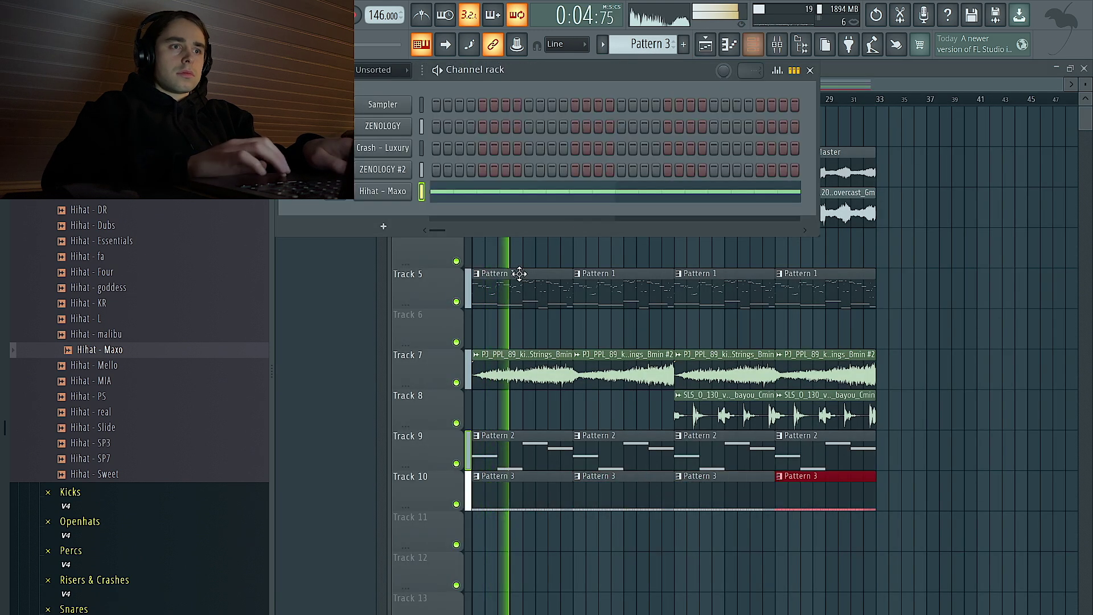
{"action": "right_click", "coordinate": [527, 455]}
{"action": "right_click", "coordinate": [624, 462]}
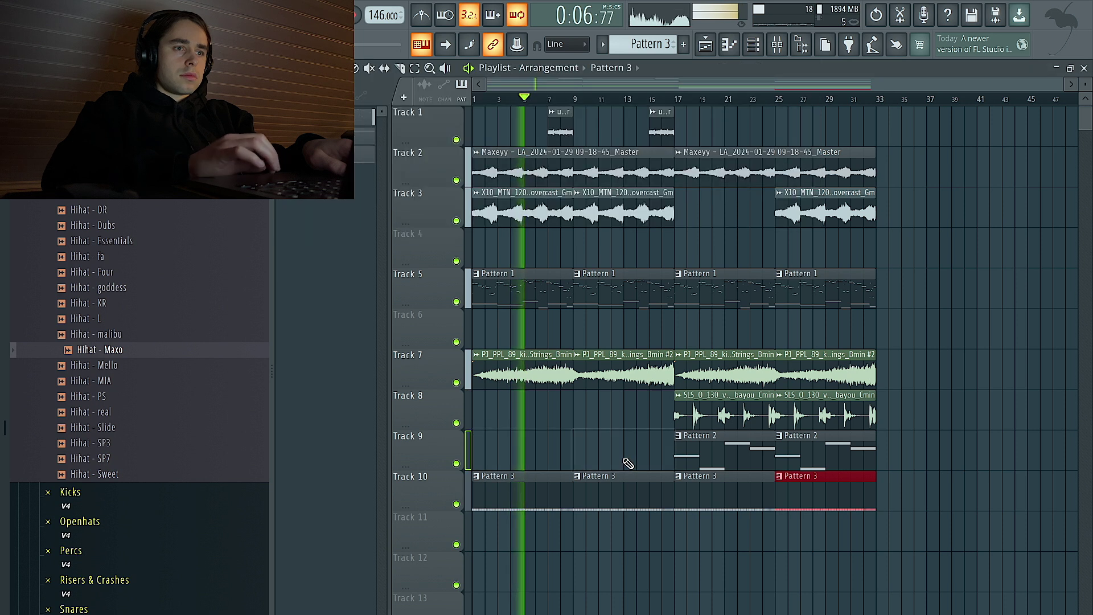
- Thin out the chopped hi-hat roll in bar 8 of Pattern 3 by deleting every second note except near its end
{"action": "double_click", "coordinate": [605, 504]}
{"action": "scroll", "coordinate": [800, 431], "scroll_direction": "up", "scroll_amount": 3}
{"action": "scroll", "coordinate": [803, 430], "scroll_direction": "up", "scroll_amount": 2}
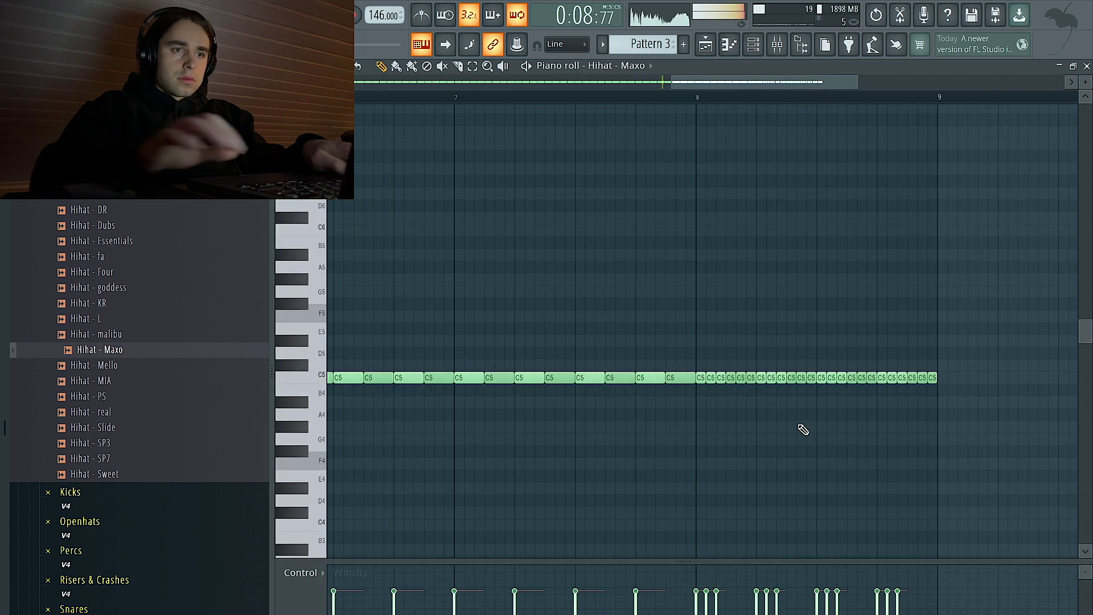
{"action": "right_click", "coordinate": [730, 377]}
{"action": "right_click", "coordinate": [750, 378]}
{"action": "right_click", "coordinate": [771, 378]}
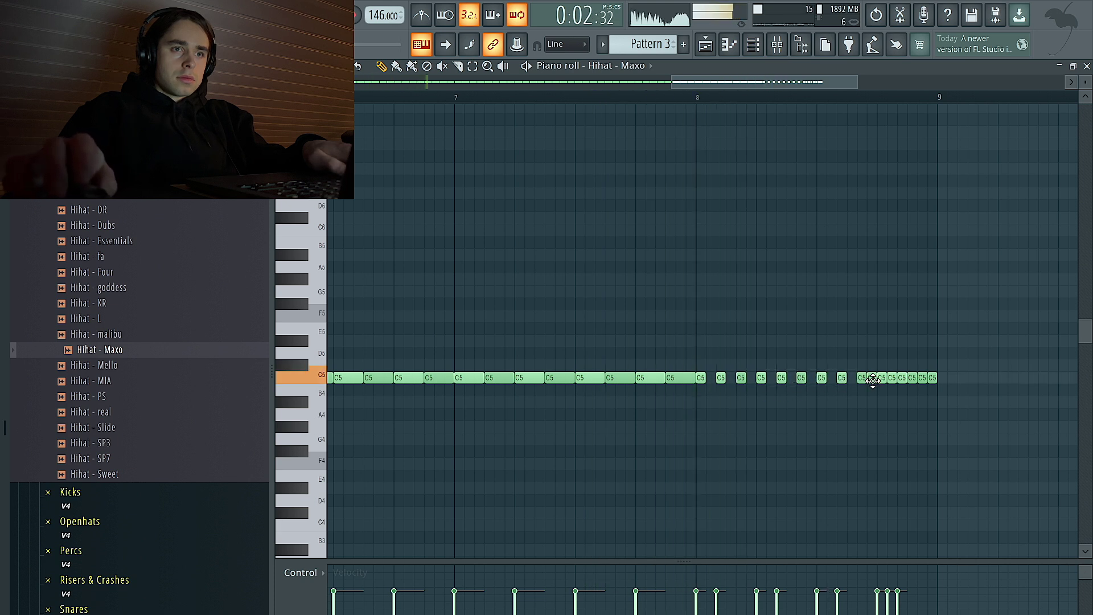
{"action": "left_click_drag", "start_coordinate": [1011, 406], "coordinate": [707, 356]}
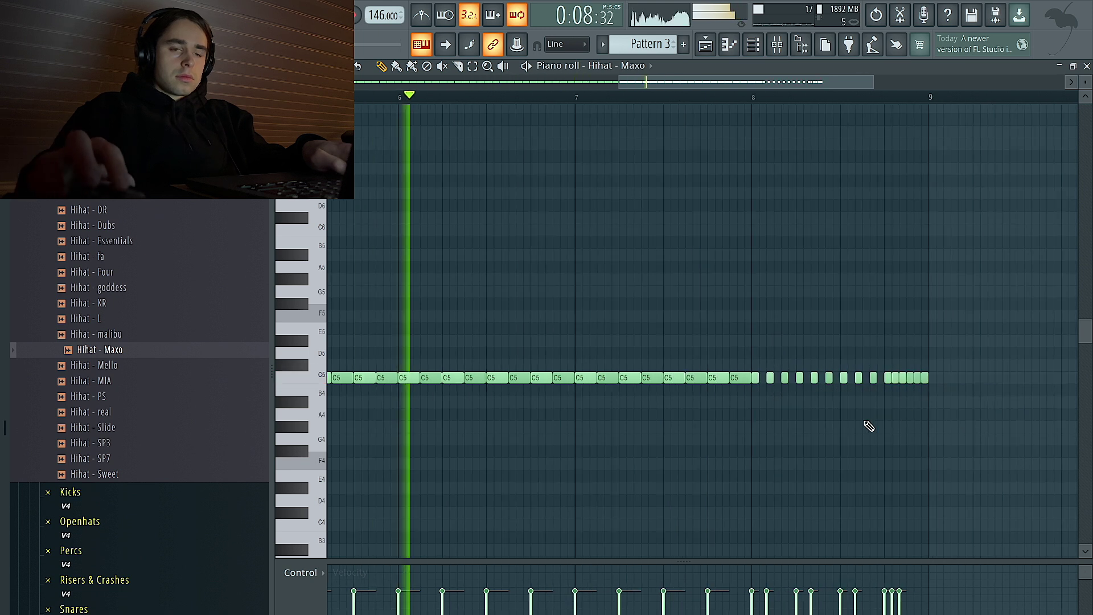
{"action": "scroll", "coordinate": [866, 427], "scroll_direction": "down", "scroll_amount": 2}
{"action": "left_click_drag", "start_coordinate": [884, 407], "coordinate": [655, 363]}
{"action": "left_click", "coordinate": [716, 327]}
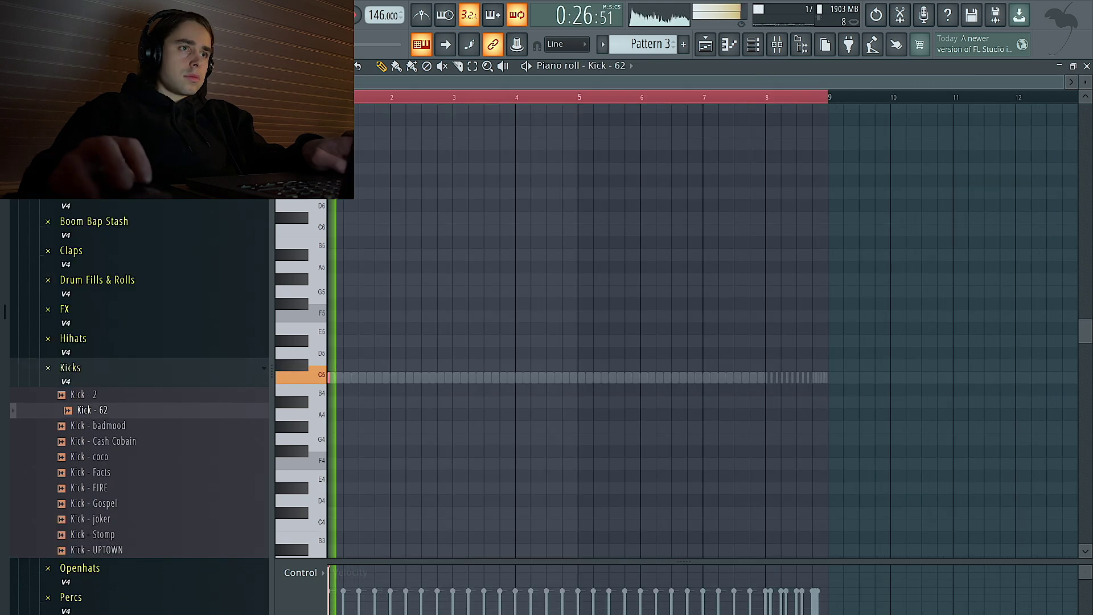
- Lengthen the first Kick - 62 note and add two adjacent kicks in bar 2 and one at the start of bar 3
{"action": "left_click", "coordinate": [310, 66]}
{"action": "left_click", "coordinate": [347, 205]}
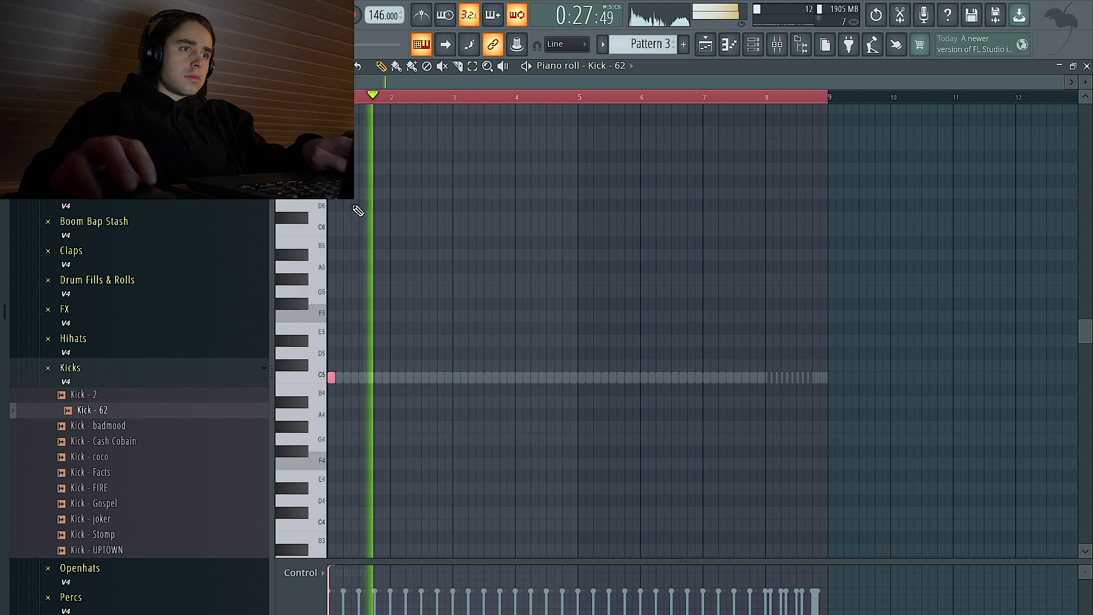
{"action": "left_click", "coordinate": [424, 383]}
{"action": "left_click", "coordinate": [420, 380]}
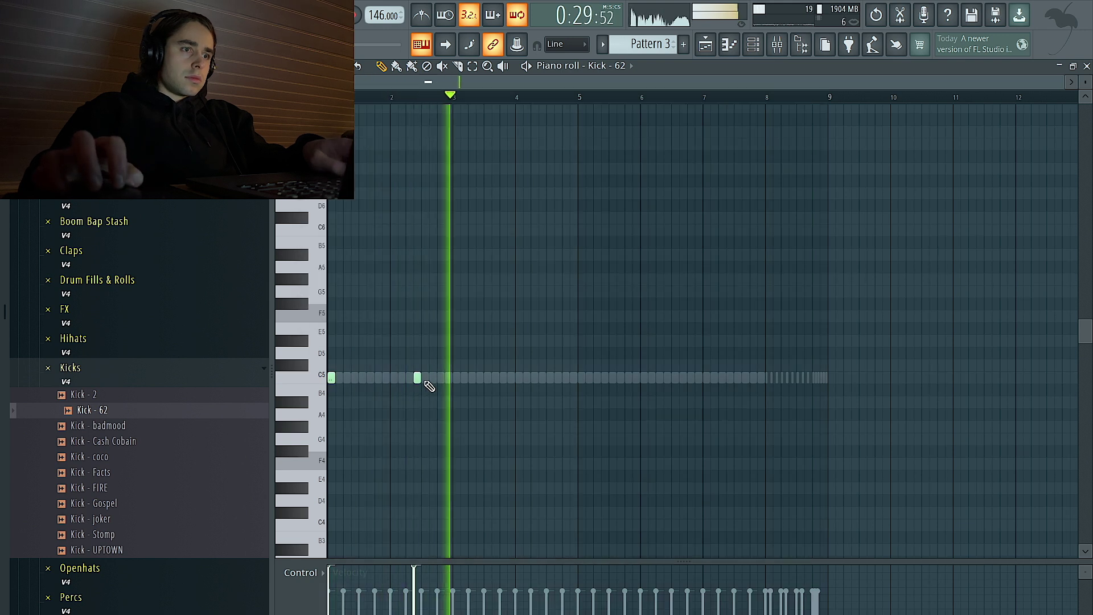
{"action": "left_click", "coordinate": [410, 379]}
{"action": "left_click", "coordinate": [457, 378]}
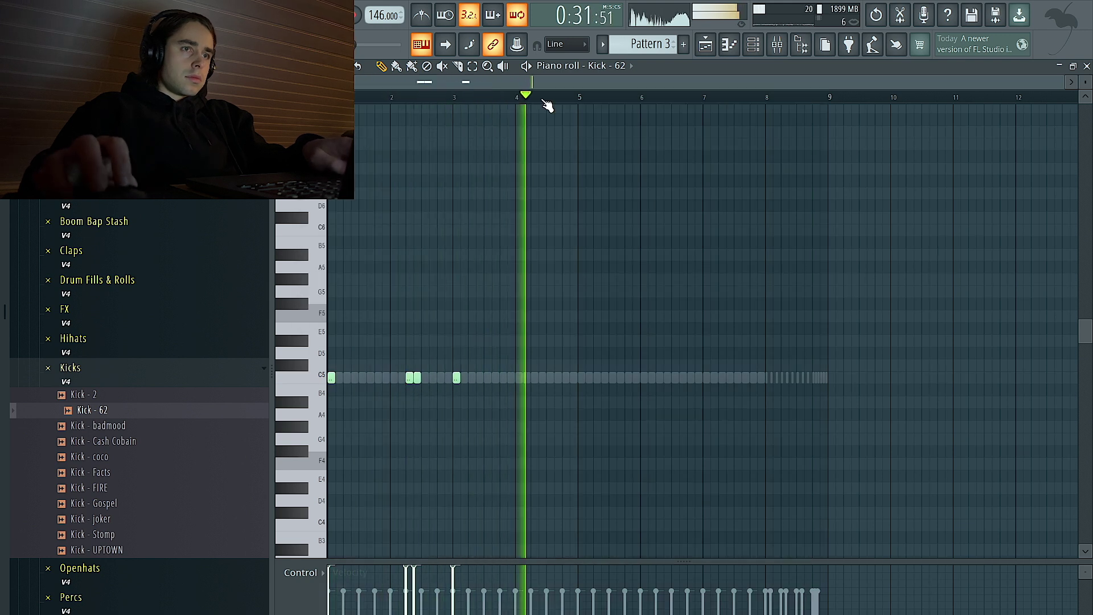
- Duplicate the four-bar kick pattern from bar 5 and add one extra kick in bar 8
{"action": "key", "text": "ctrl+a"}
{"action": "key", "text": "ctrl+b"}
{"action": "key", "text": "ctrl+d"}
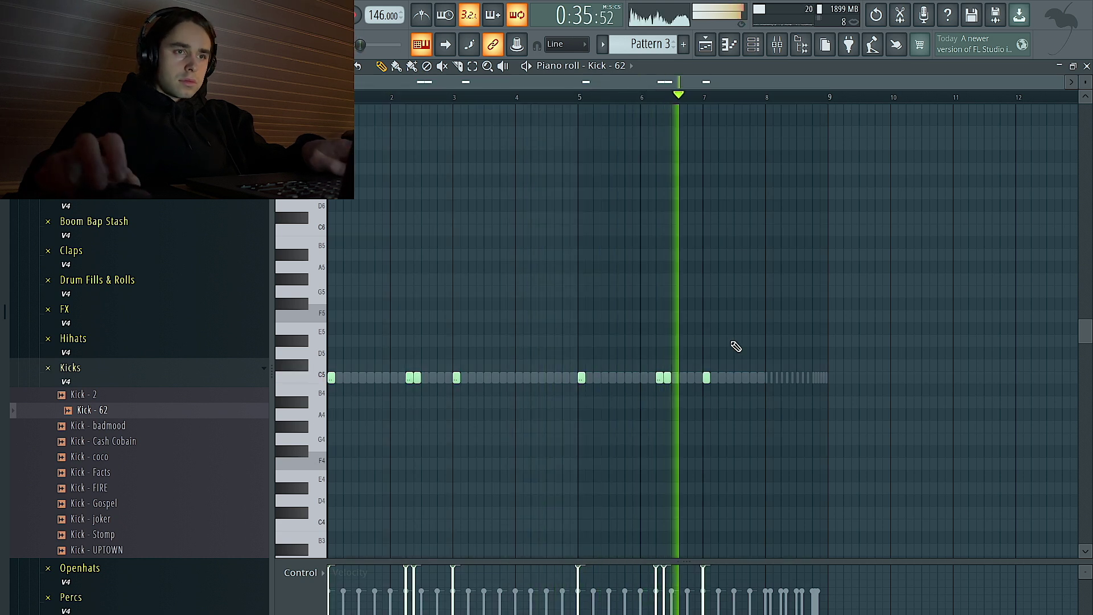
{"action": "left_click", "coordinate": [785, 377]}
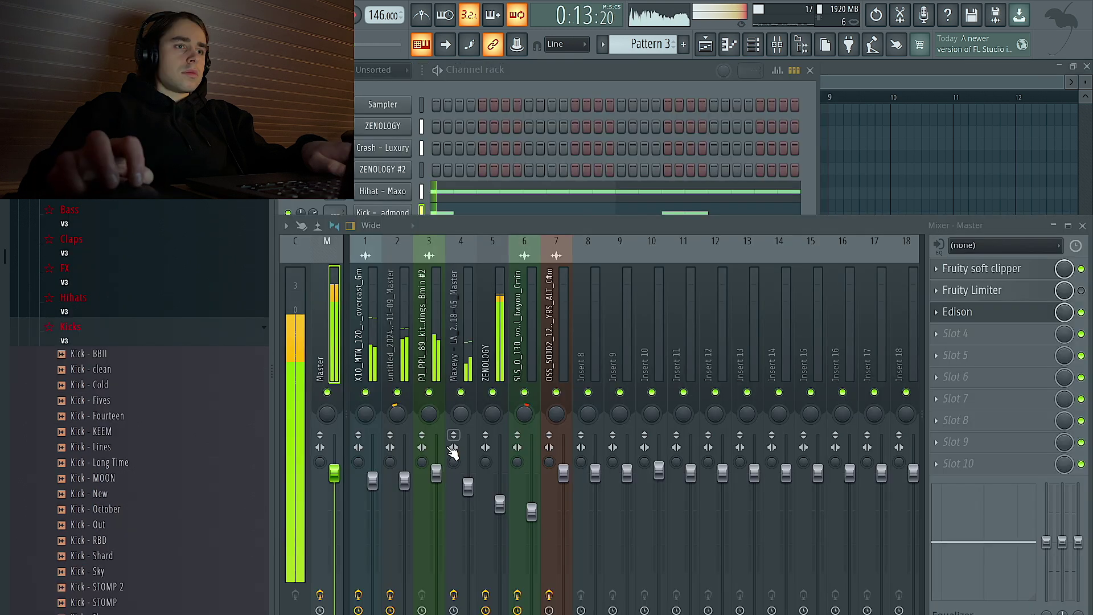
- Raise the ZENOLOGY mixer track's level slightly and open the kick channel's piano roll
{"action": "left_click_drag", "start_coordinate": [499, 503], "coordinate": [499, 491]}
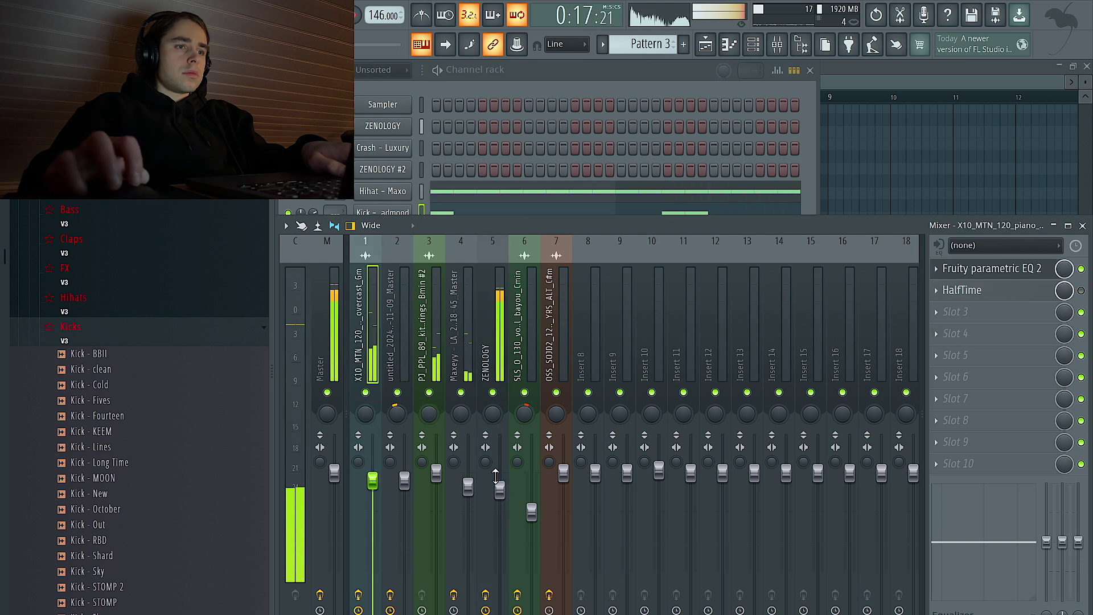
{"action": "left_click", "coordinate": [483, 165]}
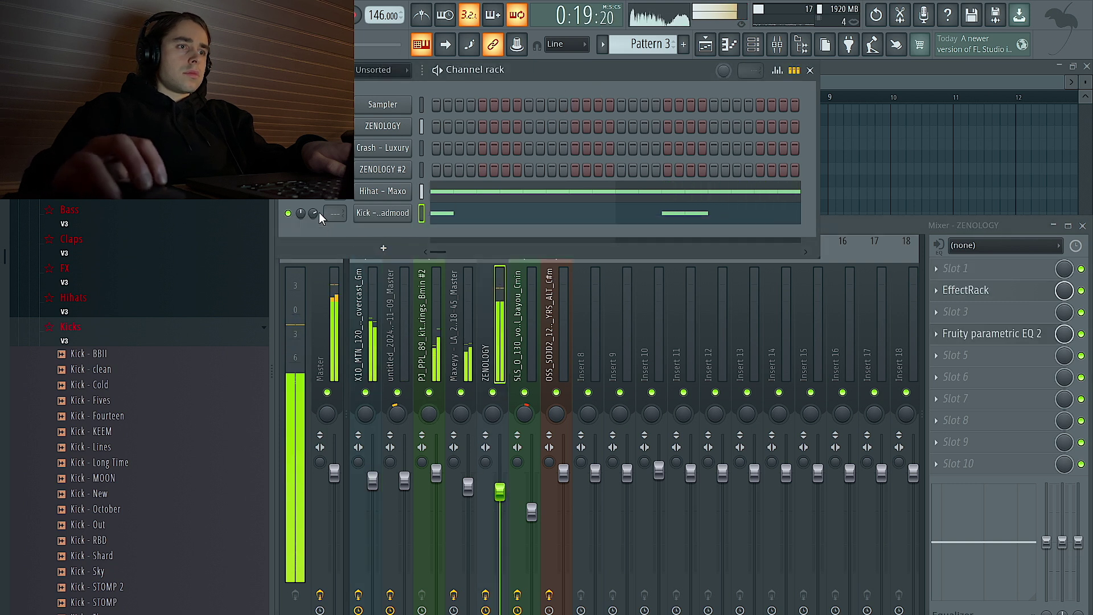
{"action": "right_click", "coordinate": [407, 213]}
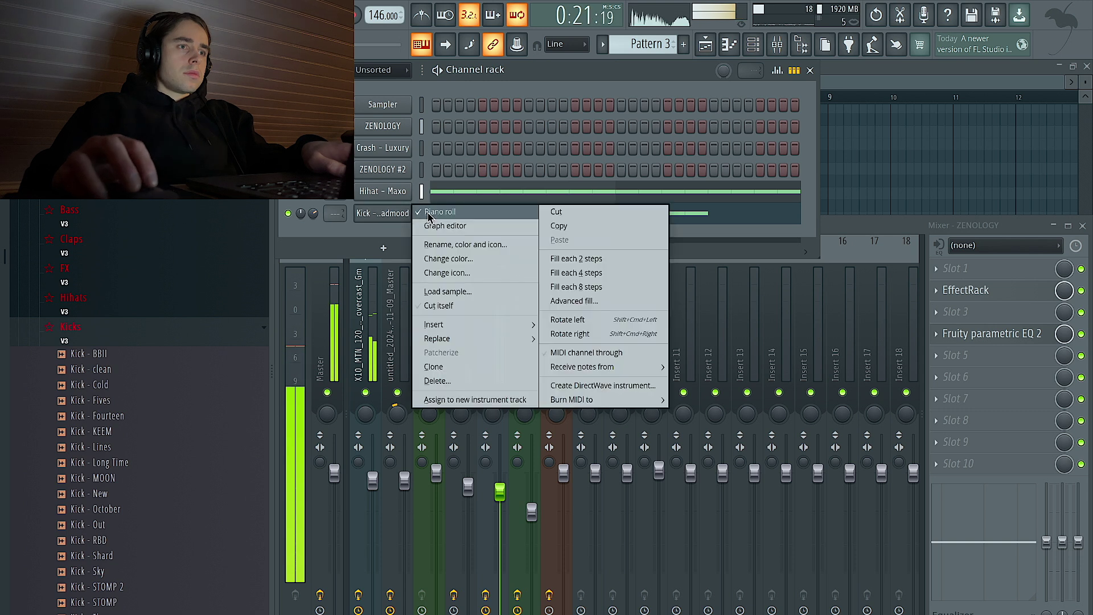
{"action": "left_click", "coordinate": [430, 213]}
{"action": "right_click", "coordinate": [422, 214]}
{"action": "left_click", "coordinate": [449, 212]}
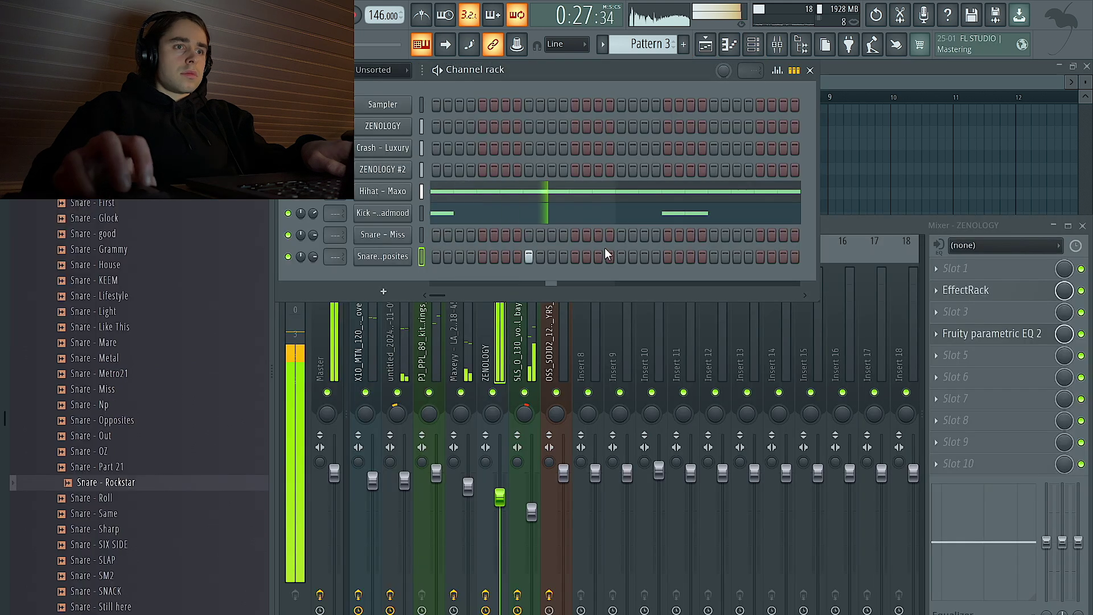
- Move the snare hit on step 9 from Snare - Opposites to Snare - Miss and repeat that bar through bar 8
{"action": "left_click", "coordinate": [528, 256]}
{"action": "left_click", "coordinate": [528, 234]}
{"action": "right_click", "coordinate": [388, 236]}
{"action": "left_click", "coordinate": [428, 232]}
{"action": "left_click_drag", "start_coordinate": [398, 98], "coordinate": [336, 98]}
{"action": "key", "text": "ctrl+b"}
{"action": "key", "text": "ctrl+b"}
{"action": "key", "text": "ctrl+b"}
{"action": "key", "text": "ctrl+b"}
{"action": "key", "text": "ctrl+b"}
{"action": "key", "text": "ctrl+b"}
{"action": "key", "text": "ctrl+b"}
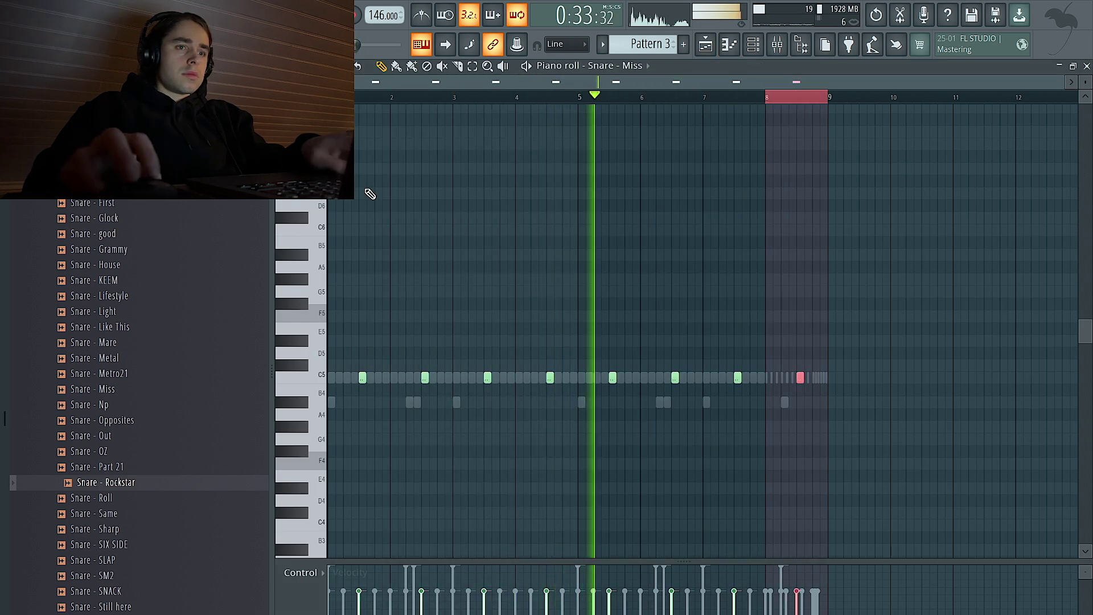
- Raise the velocity of all Snare - Miss notes together
{"action": "key", "text": "ctrl+a"}
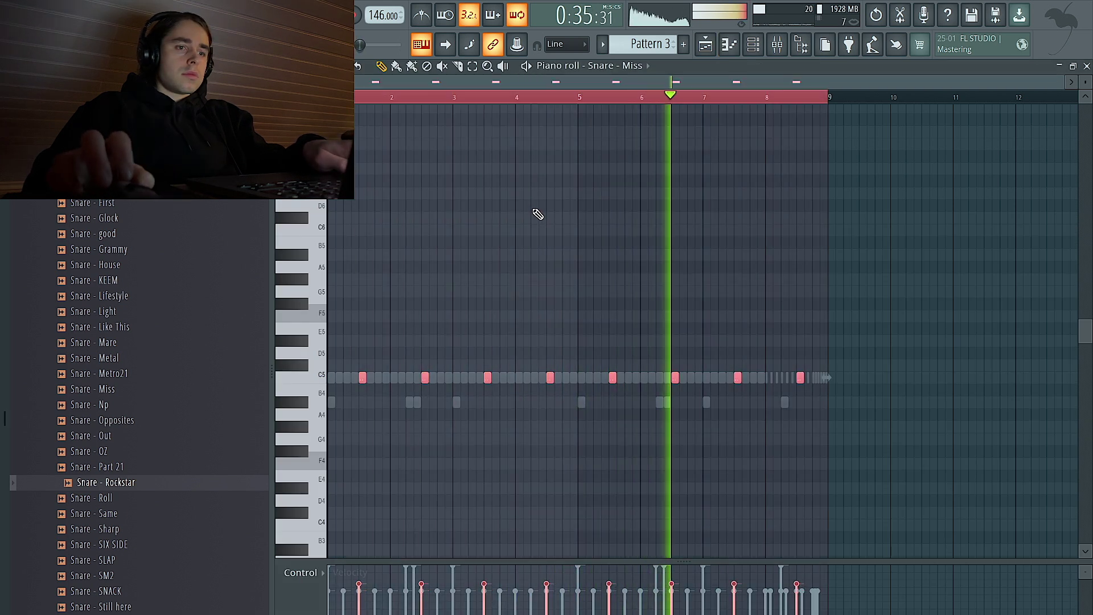
{"action": "scroll", "coordinate": [651, 229], "scroll_direction": "up", "scroll_amount": 1}
{"action": "scroll", "coordinate": [651, 230], "scroll_direction": "right", "scroll_amount": 1}
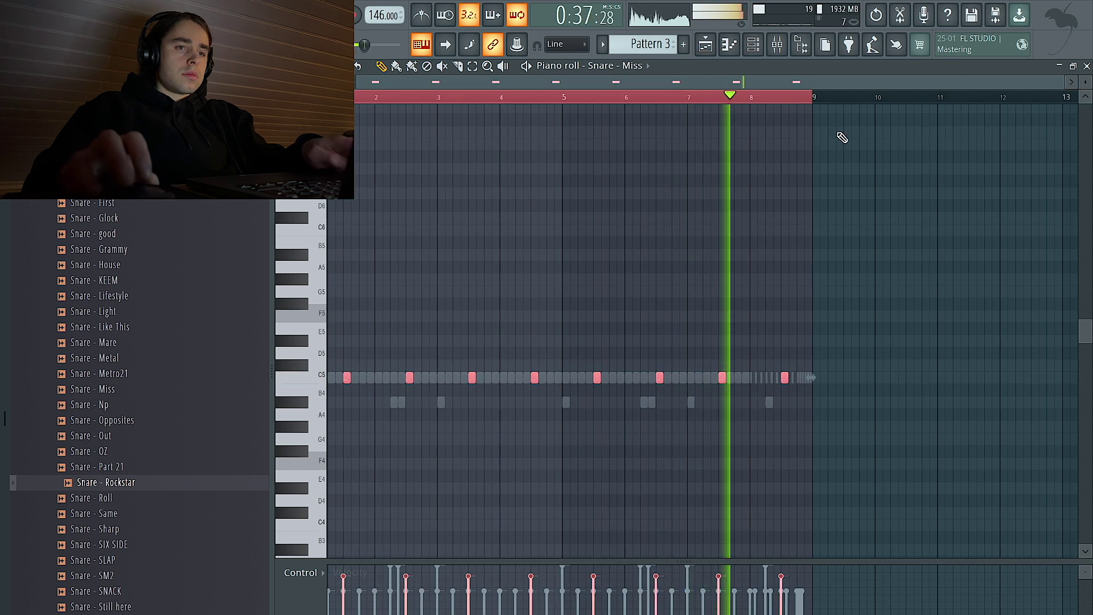
{"action": "key", "text": "ctrl+d"}
{"action": "left_click", "coordinate": [754, 44]}
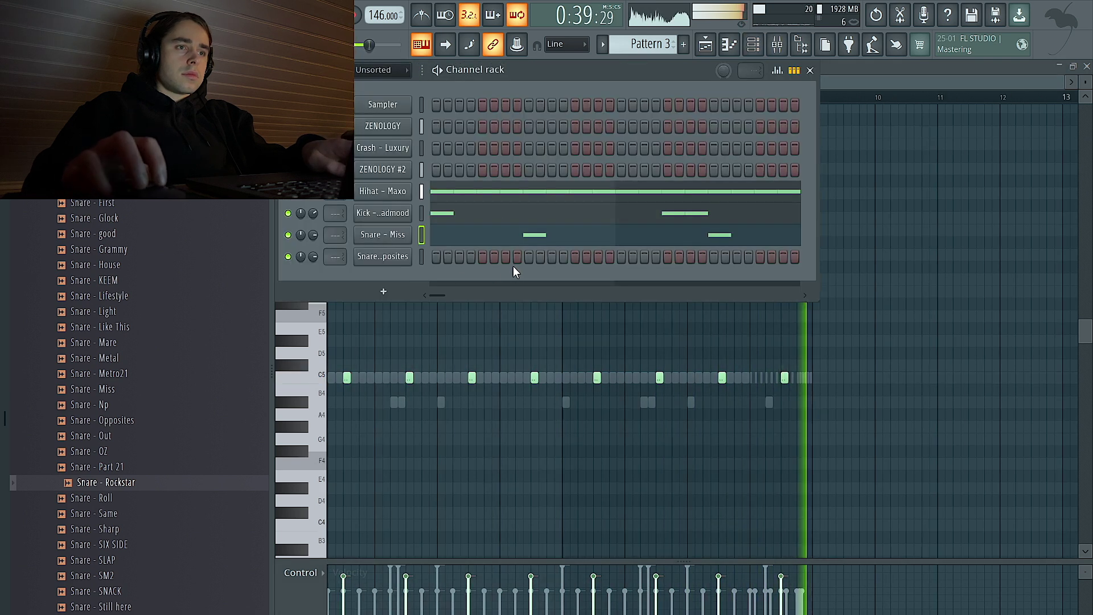
- Place Snare - Opposites hits in bar 2 and a pair in bar 4, and duplicate the four bars to bars 5–8
{"action": "left_click", "coordinate": [691, 256]}
{"action": "right_click", "coordinate": [370, 256]}
{"action": "left_click", "coordinate": [470, 261]}
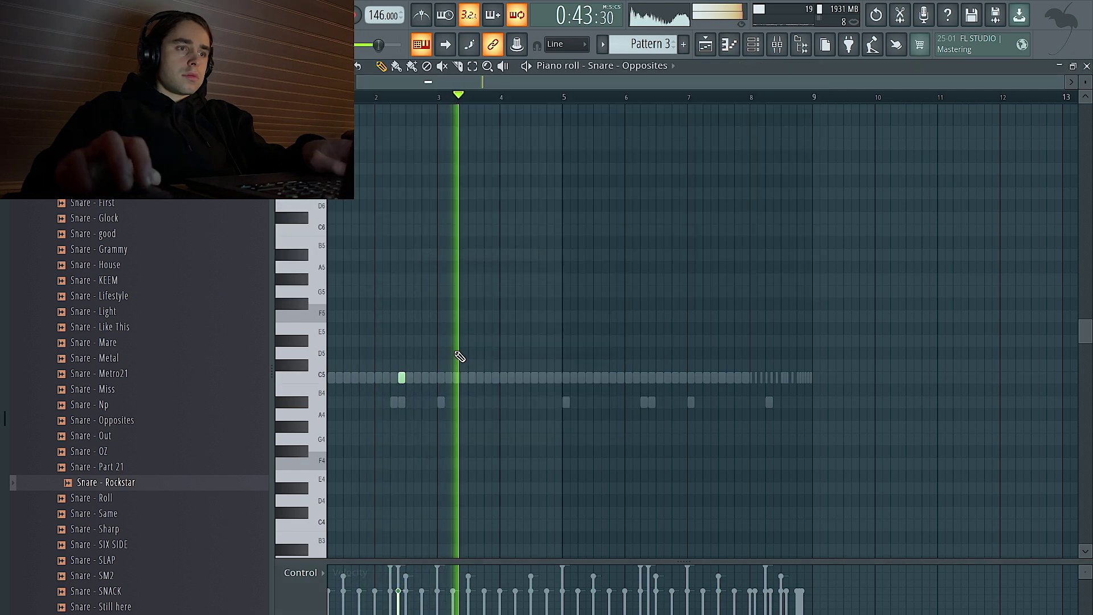
{"action": "left_click", "coordinate": [534, 377]}
{"action": "left_click", "coordinate": [542, 378]}
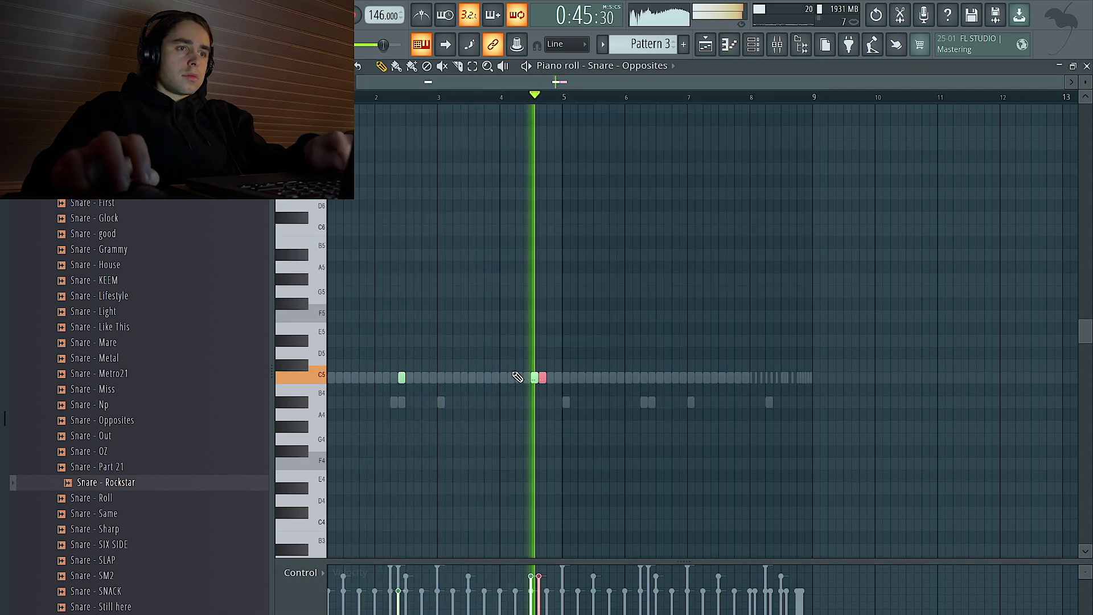
{"action": "left_click_drag", "start_coordinate": [576, 90], "coordinate": [356, 91]}
{"action": "key", "text": "ctrl+b"}
{"action": "key", "text": "ctrl+d"}
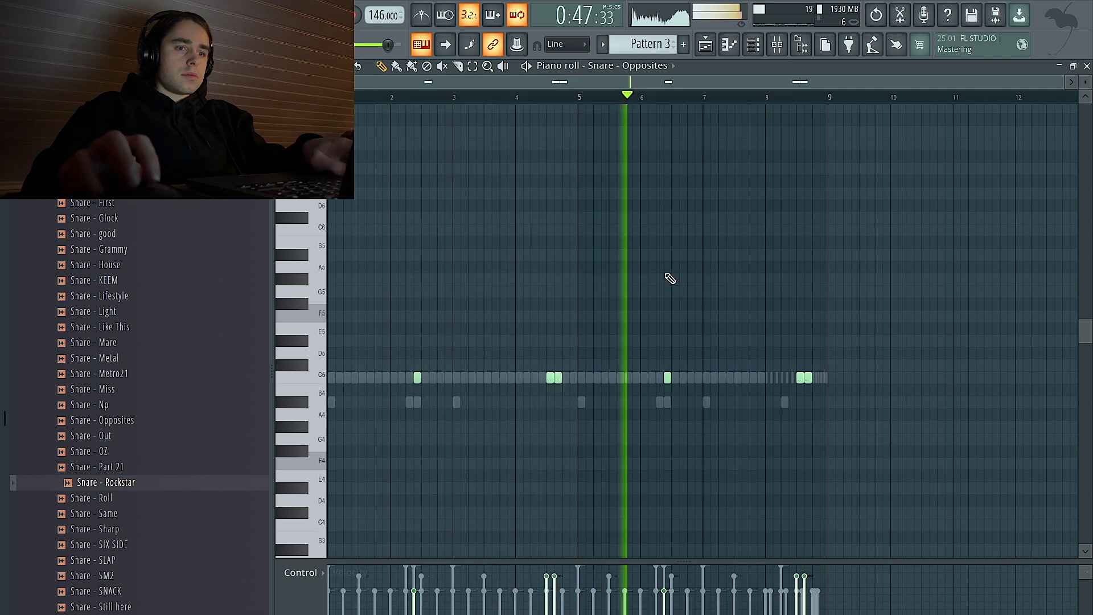
- Adjust the velocities of the Snare - Opposites notes and pan the channel off centre
{"action": "key", "text": "ctrl+a"}
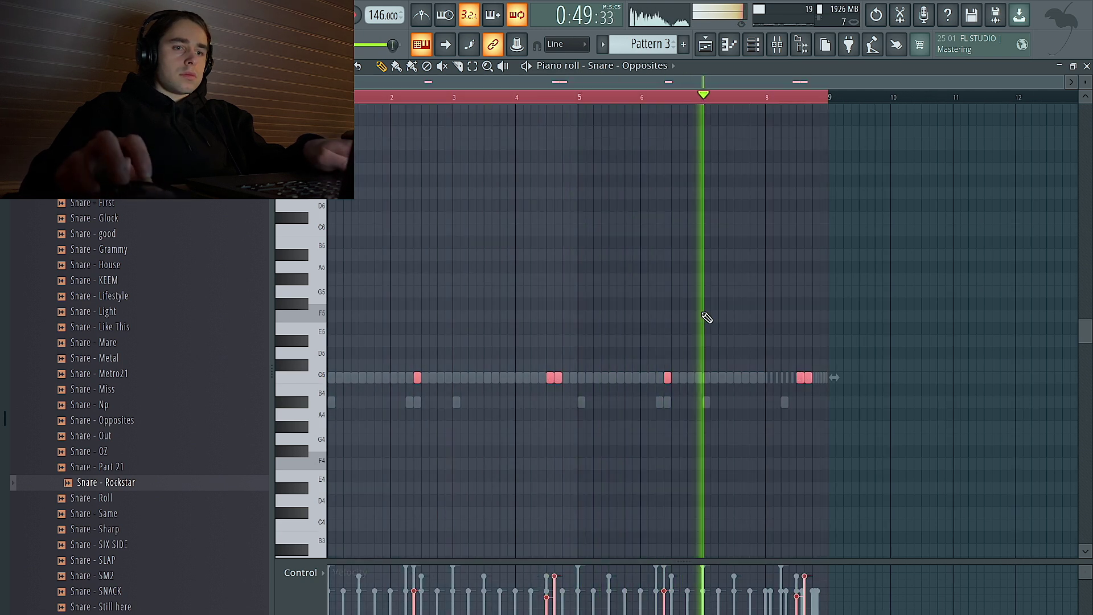
{"action": "key", "text": "ctrl+d"}
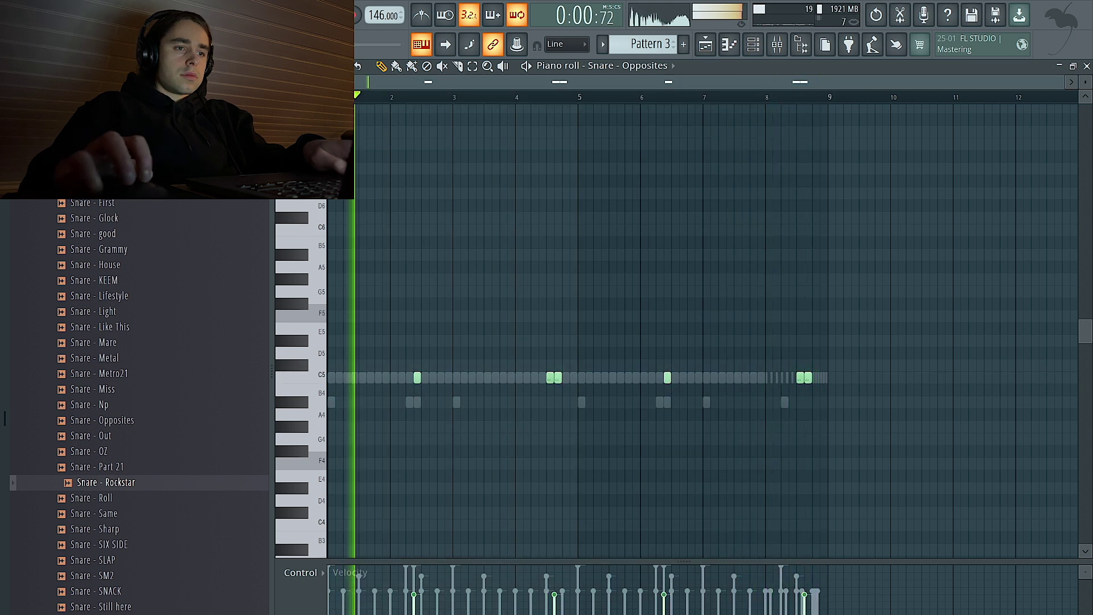
{"action": "key", "text": "F6"}
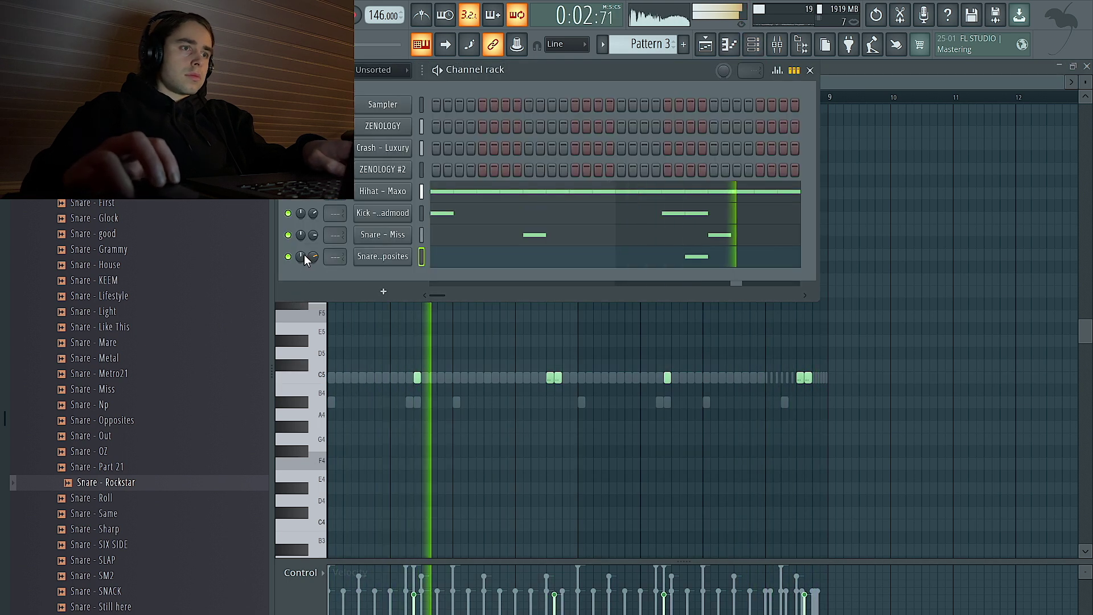
{"action": "left_click_drag", "start_coordinate": [304, 255], "coordinate": [308, 261]}
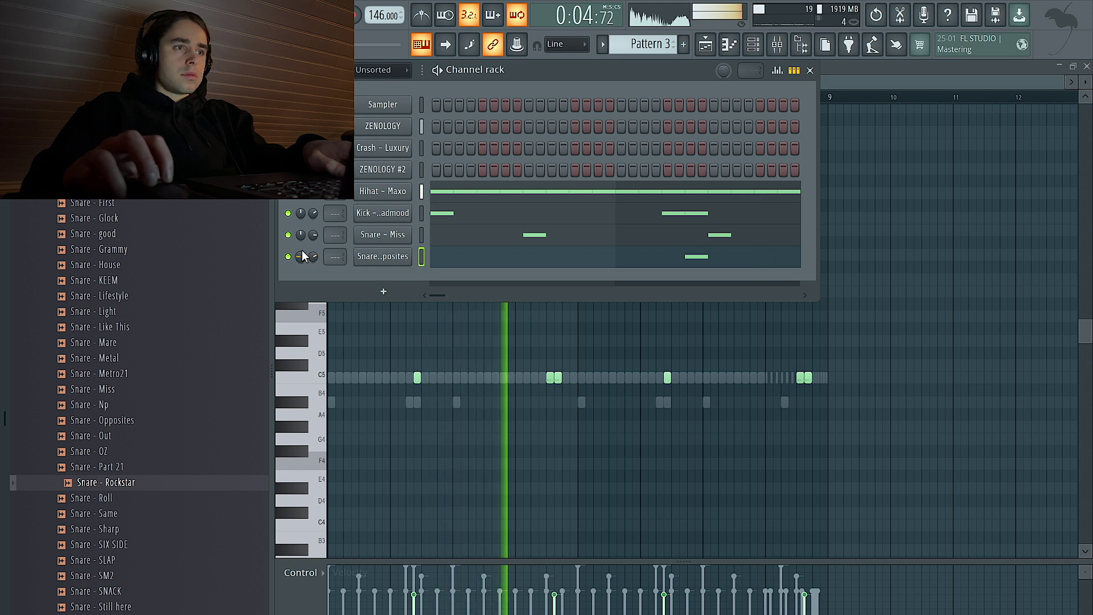
- Pan the first note of each Snare - Opposites pair in bars 4 and 8 to the right using note pan
{"action": "left_click", "coordinate": [305, 573]}
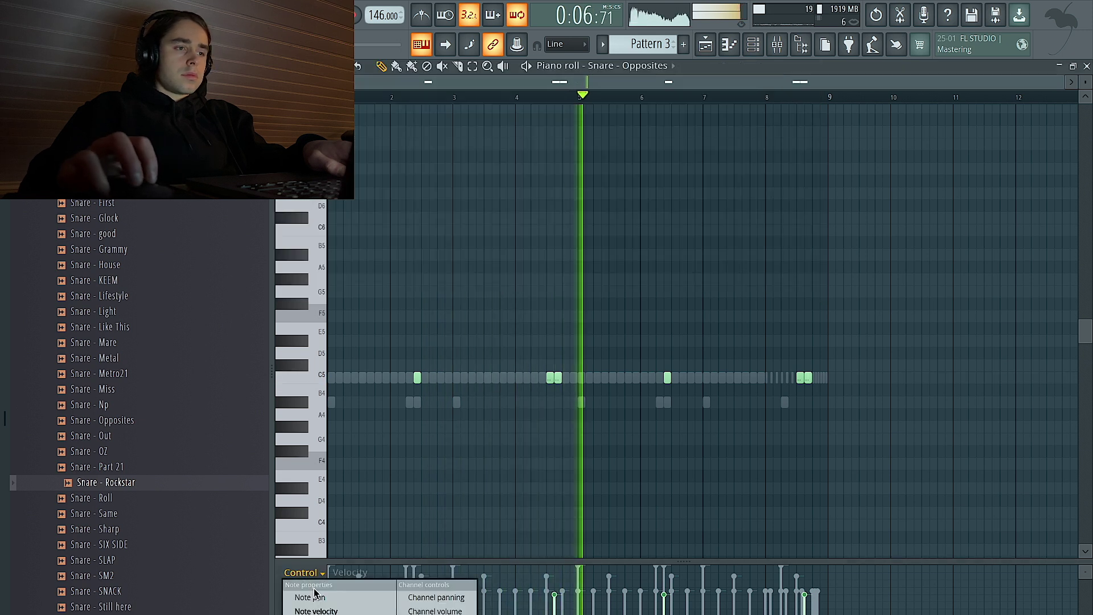
{"action": "left_click", "coordinate": [312, 596]}
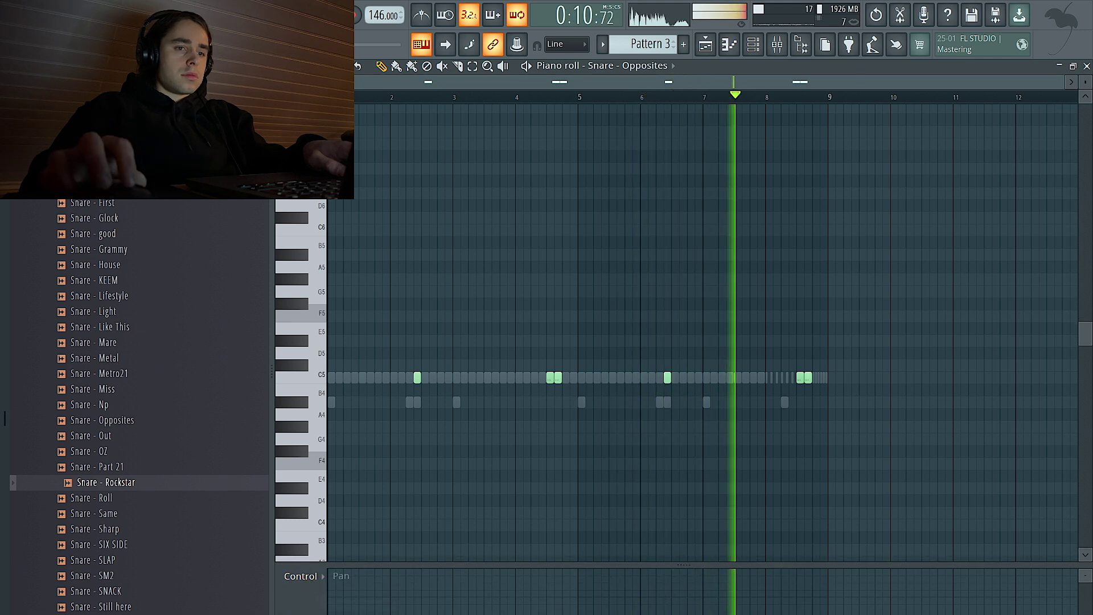
{"action": "left_click", "coordinate": [804, 600]}
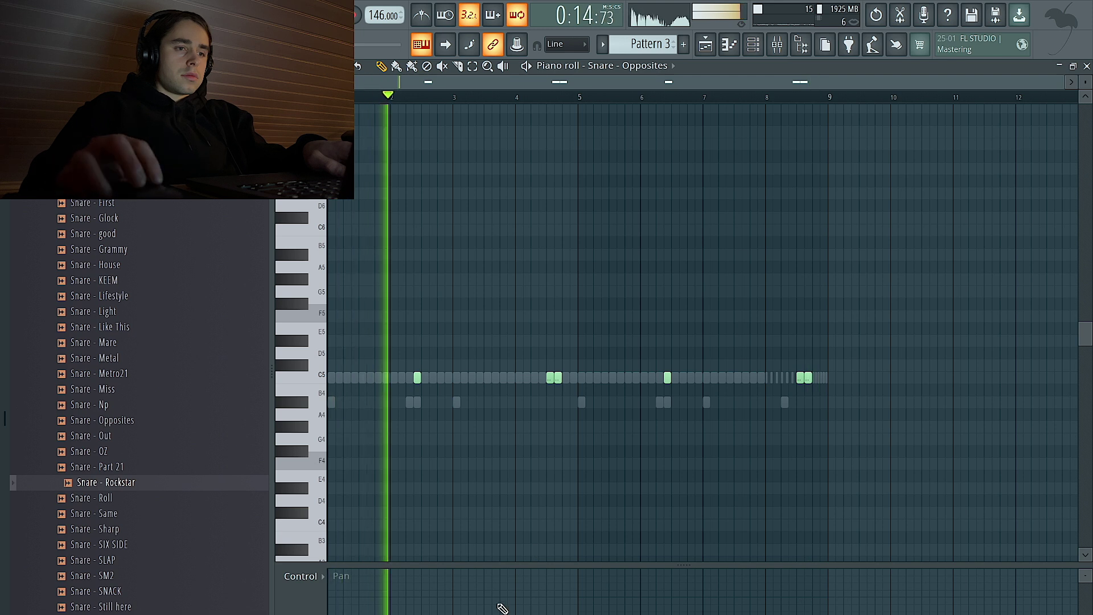
{"action": "left_click", "coordinate": [546, 601]}
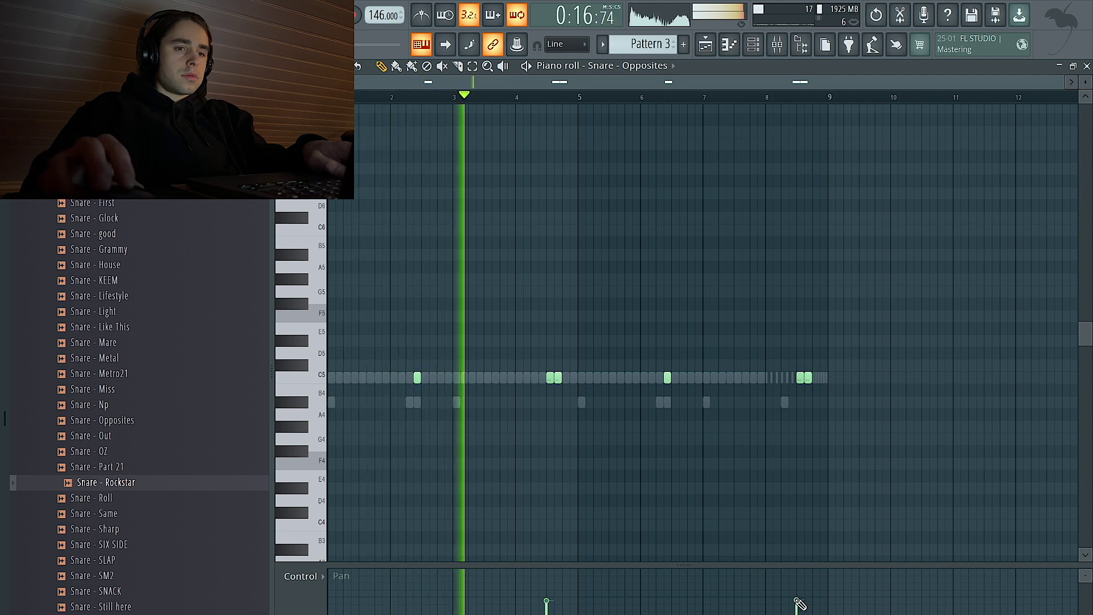
{"action": "left_click", "coordinate": [691, 427]}
{"action": "right_click", "coordinate": [691, 427]}
- Browse the drum kit's Open hats folder and load Open hat - HOuse and Open hat - Overused as channels
{"action": "left_click", "coordinate": [777, 44]}
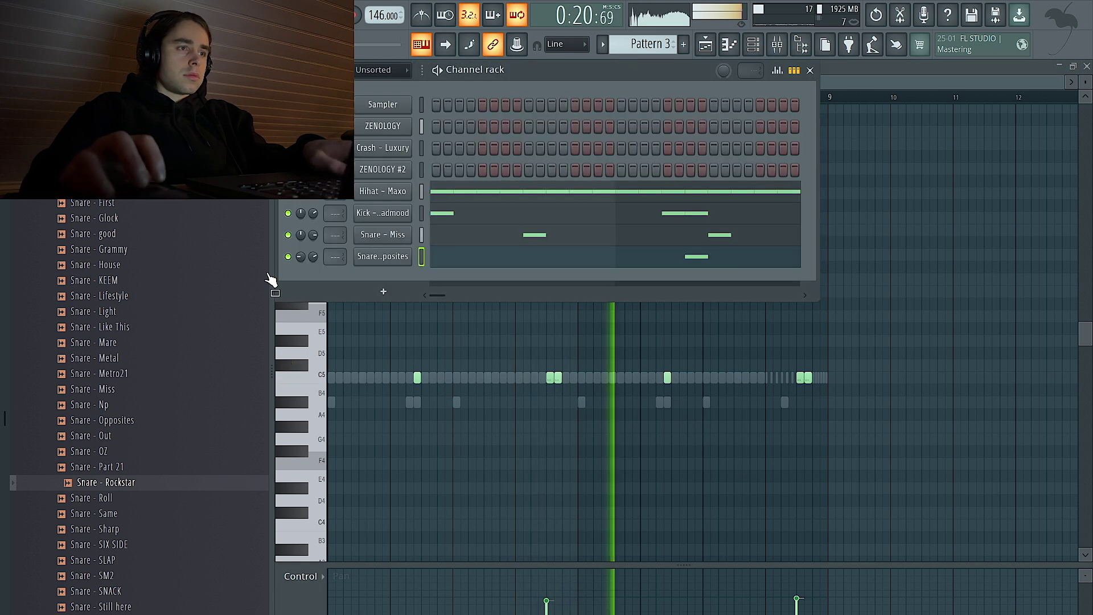
{"action": "scroll", "coordinate": [249, 261], "scroll_direction": "up", "scroll_amount": 6}
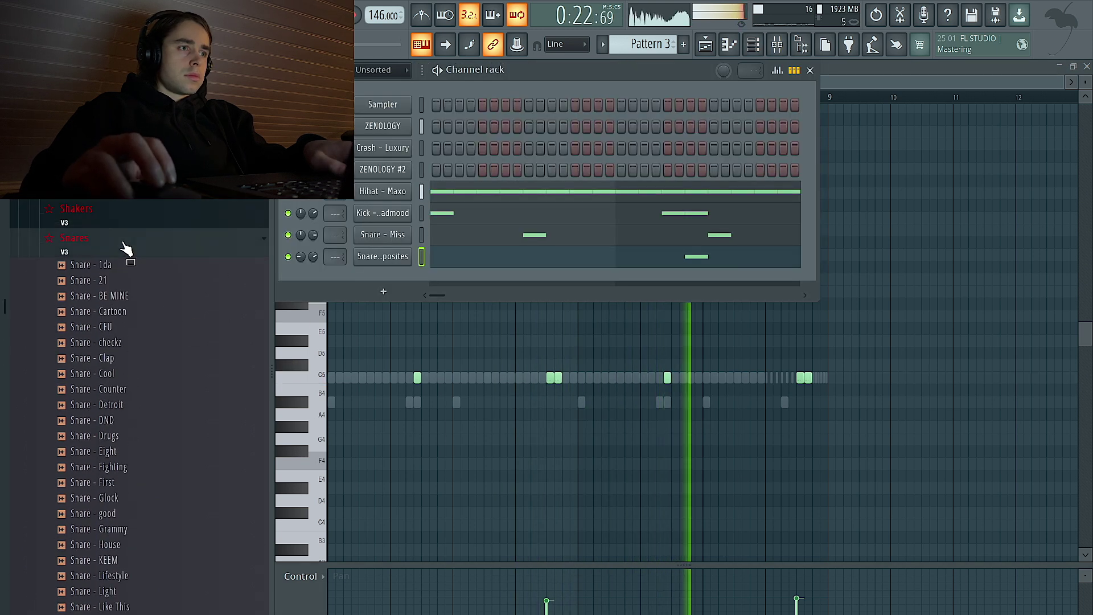
{"action": "left_click", "coordinate": [125, 249]}
{"action": "left_click", "coordinate": [114, 310]}
{"action": "left_click", "coordinate": [135, 340]}
{"action": "scroll", "coordinate": [131, 302], "scroll_direction": "up", "scroll_amount": 2}
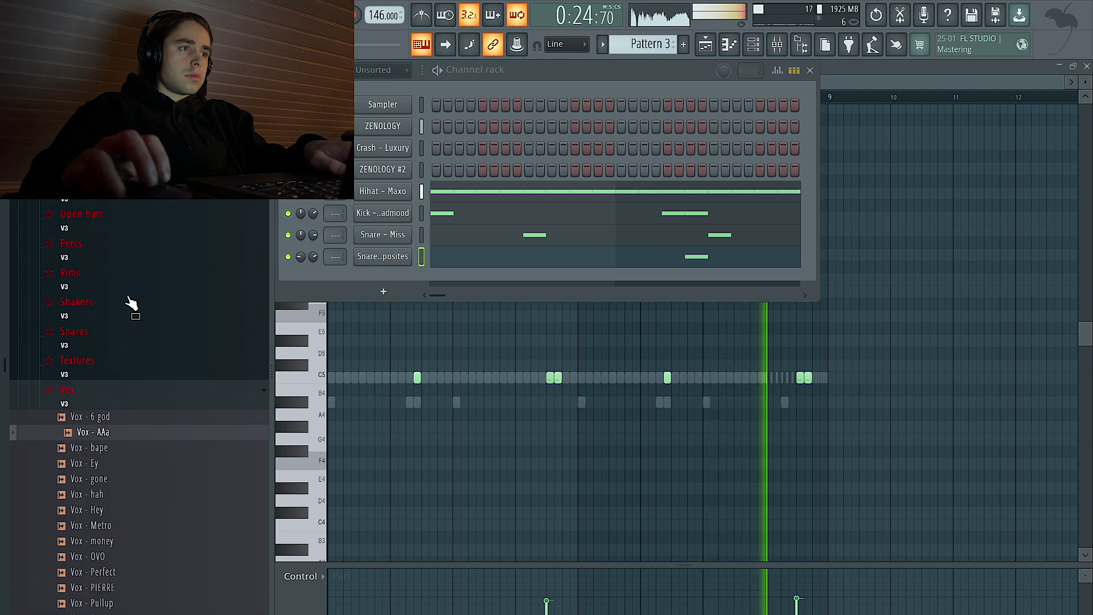
{"action": "left_click", "coordinate": [120, 215]}
{"action": "left_click", "coordinate": [149, 343]}
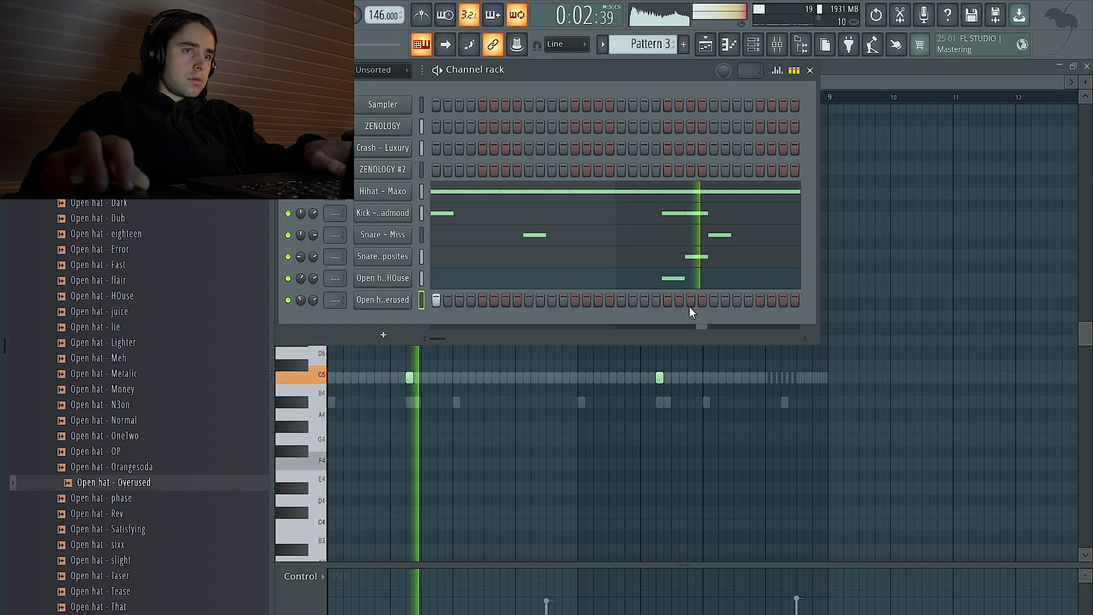
- Place an Open hat - Overused hit in bar 4, repeat it in bar 8, and remove the hits opening bars 1 and 5
{"action": "right_click", "coordinate": [410, 298]}
{"action": "left_click", "coordinate": [472, 302]}
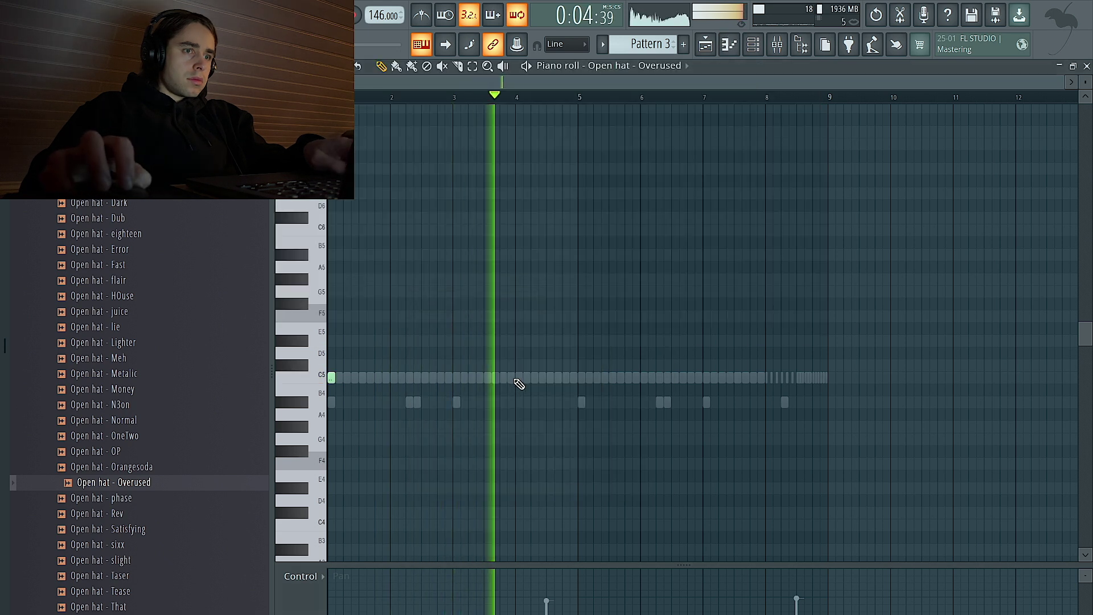
{"action": "left_click", "coordinate": [533, 377]}
{"action": "left_click_drag", "start_coordinate": [576, 98], "coordinate": [359, 98]}
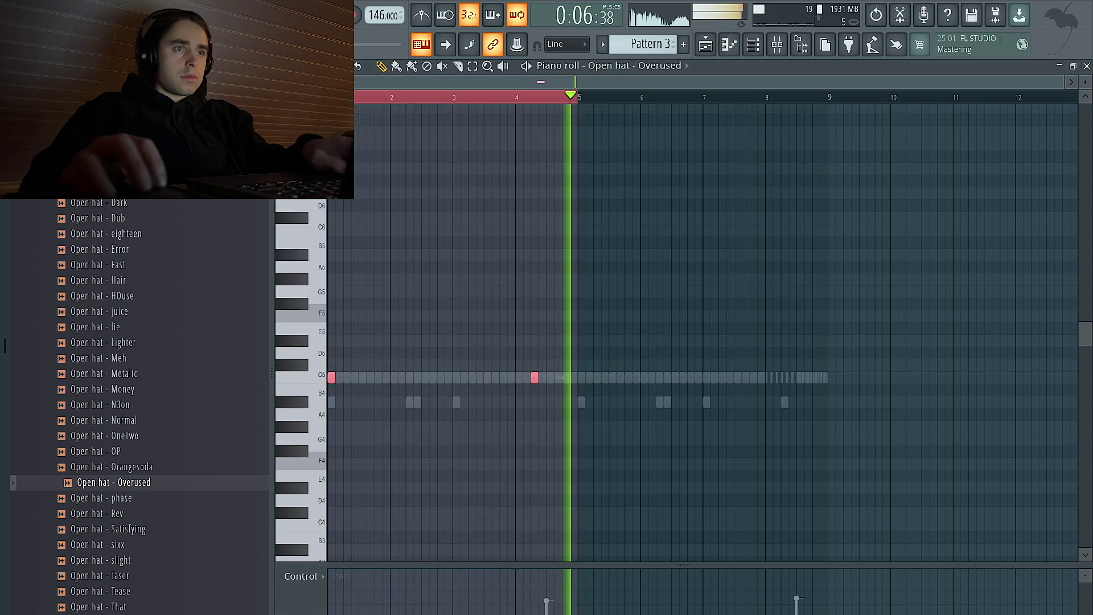
{"action": "key", "text": "ctrl+b"}
{"action": "key", "text": "ctrl+d"}
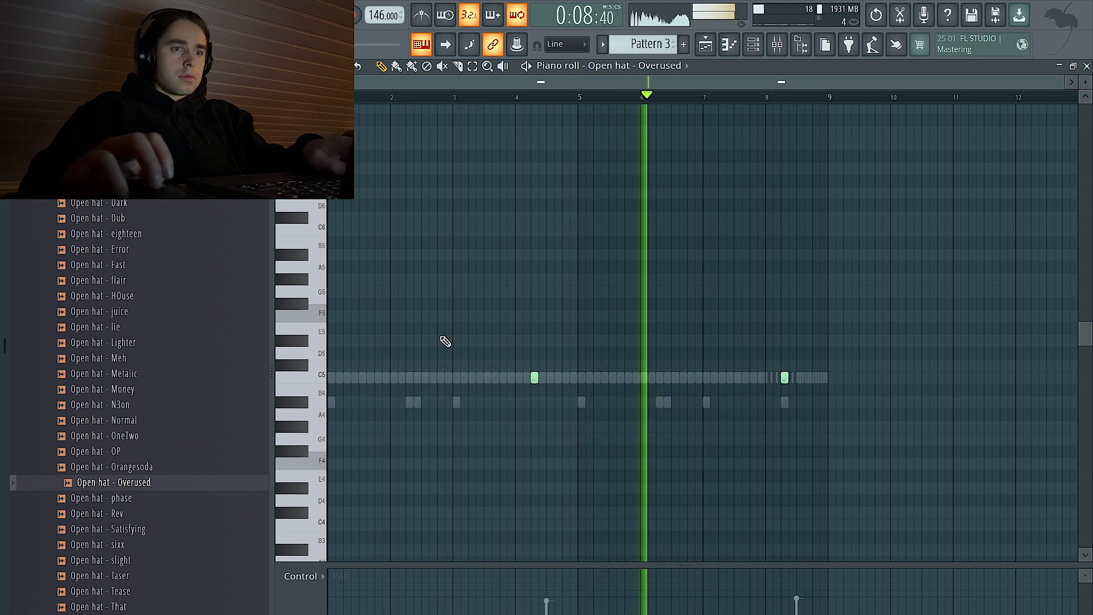
{"action": "key", "text": "F6"}
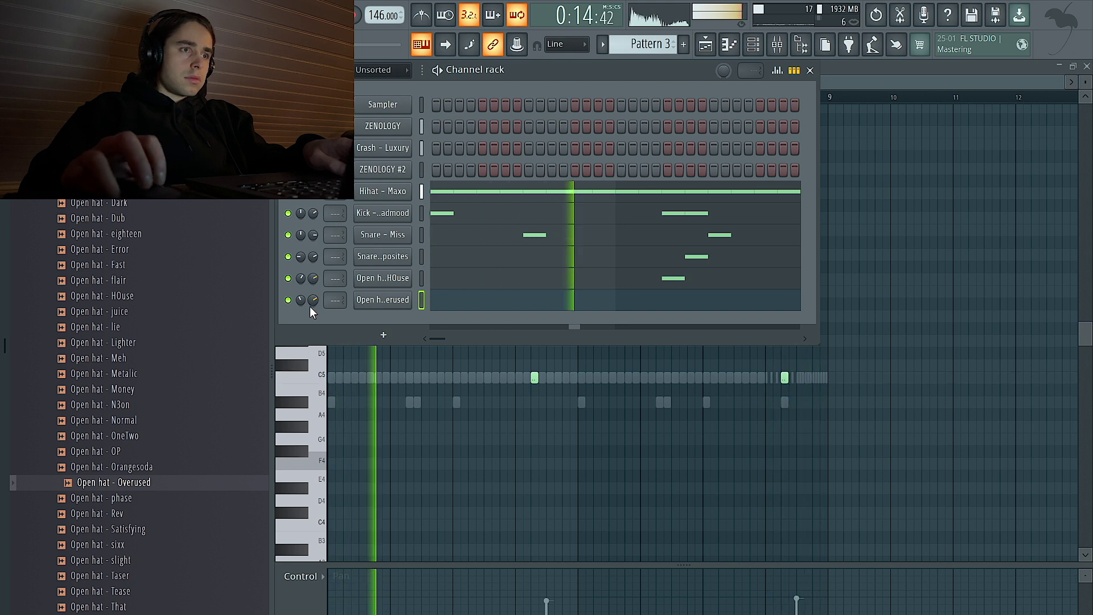
- Audition samples in the drum kit's 808 folder and load 808 - Big as a new channel
{"action": "scroll", "coordinate": [182, 256], "scroll_direction": "up", "scroll_amount": 3}
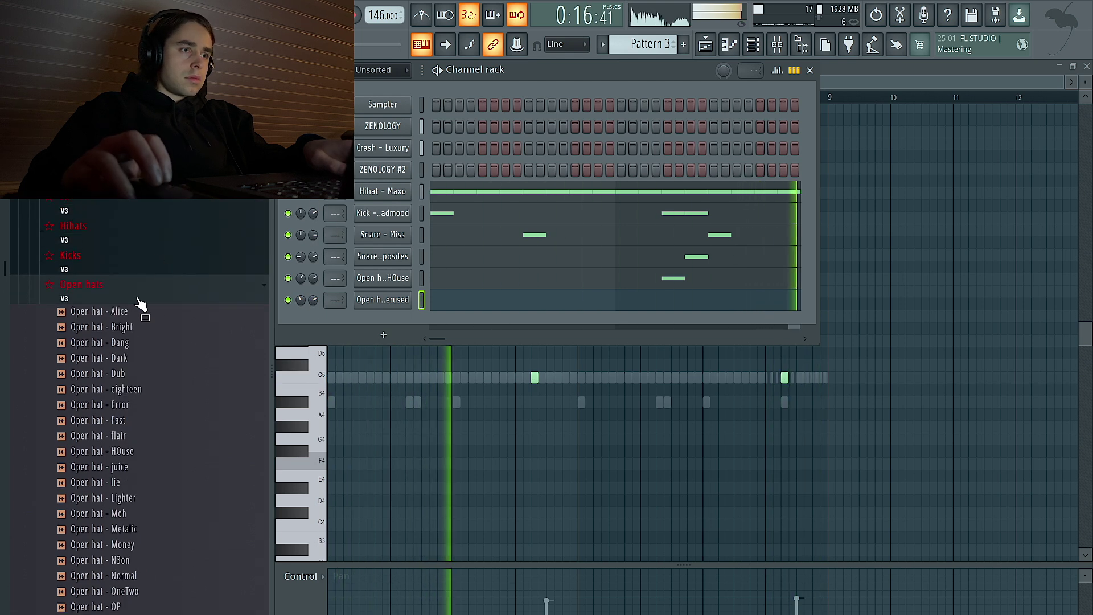
{"action": "left_click", "coordinate": [159, 264]}
{"action": "scroll", "coordinate": [200, 239], "scroll_direction": "up", "scroll_amount": 1}
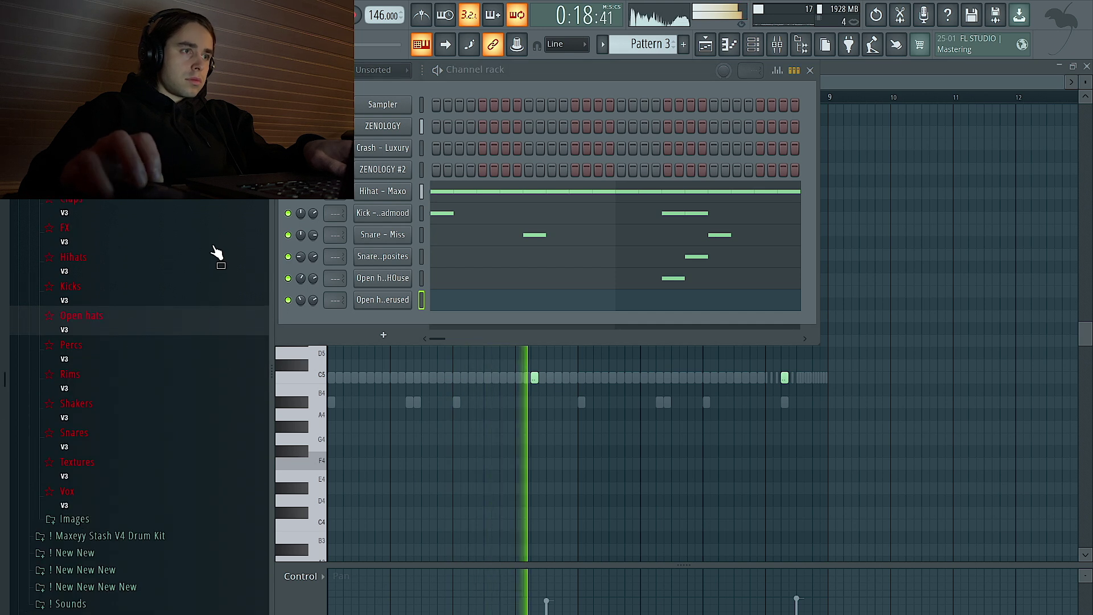
{"action": "left_click", "coordinate": [107, 227]}
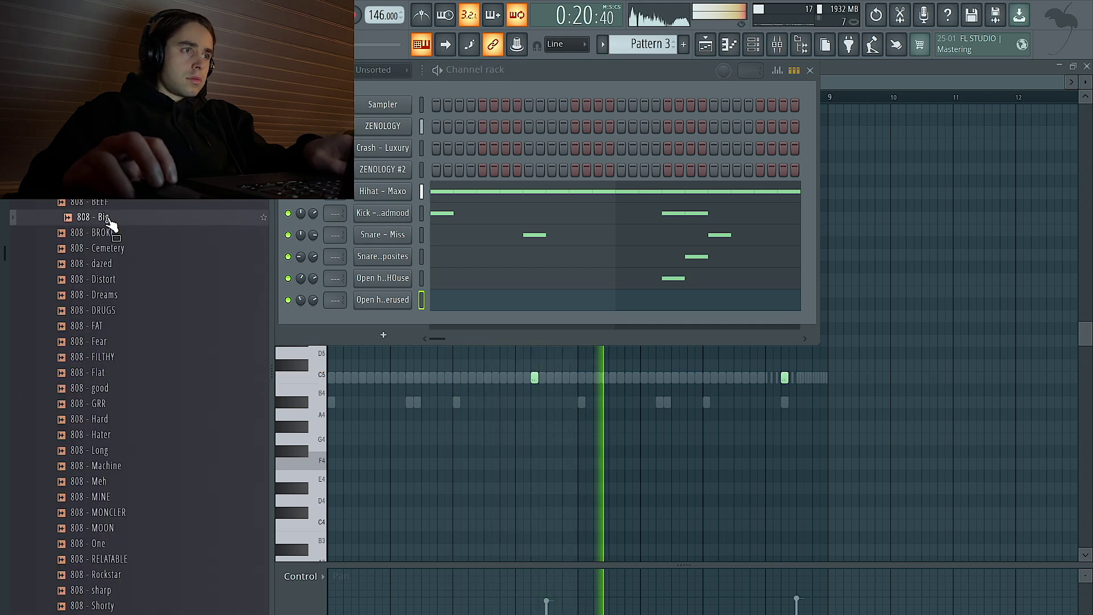
{"action": "left_click", "coordinate": [121, 265]}
{"action": "left_click", "coordinate": [137, 310]}
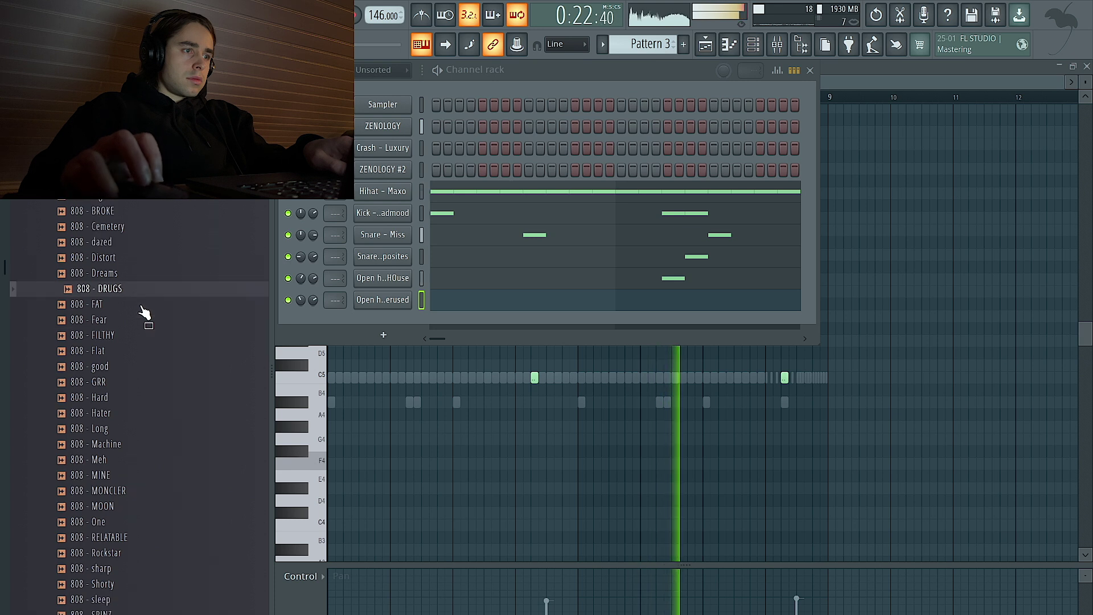
{"action": "scroll", "coordinate": [143, 310], "scroll_direction": "up", "scroll_amount": 2}
{"action": "left_click_drag", "start_coordinate": [114, 248], "coordinate": [403, 330]}
- Fill the 808 - Big piano roll with an eight-bar line on F5, D#5, A#5, A#4 and C5 and adjust its channel volume
{"action": "right_click", "coordinate": [405, 322]}
{"action": "left_click", "coordinate": [445, 331]}
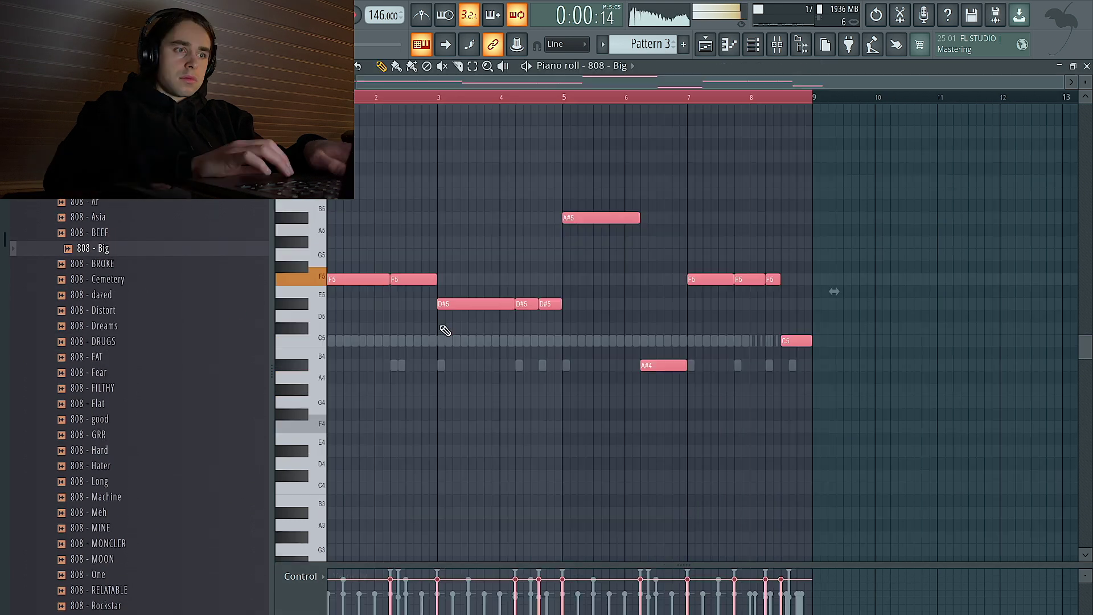
{"action": "left_click", "coordinate": [754, 45]}
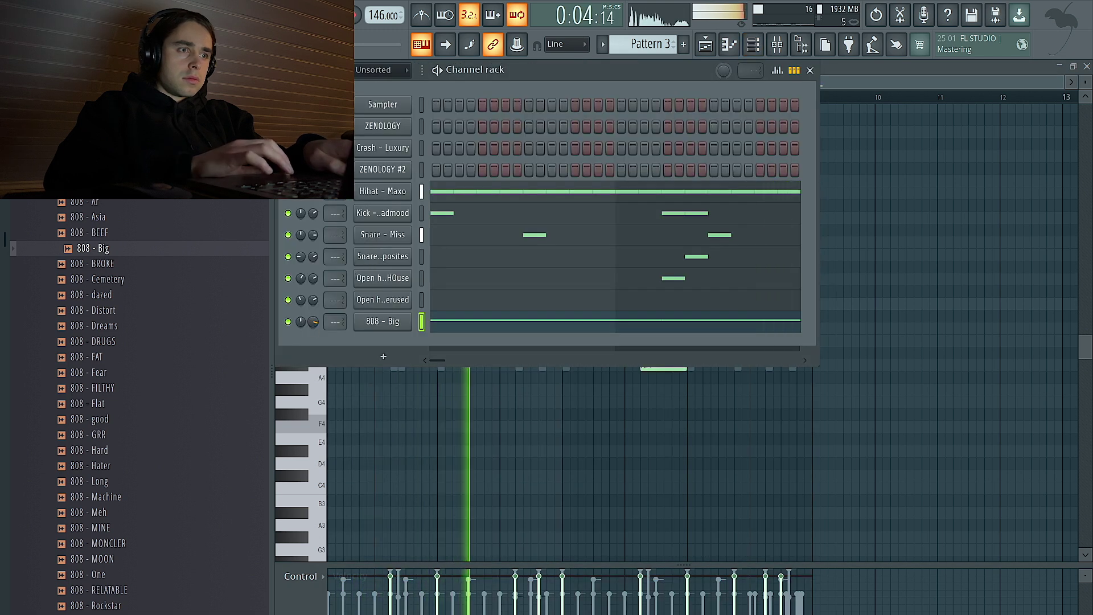
{"action": "key", "text": "F6"}
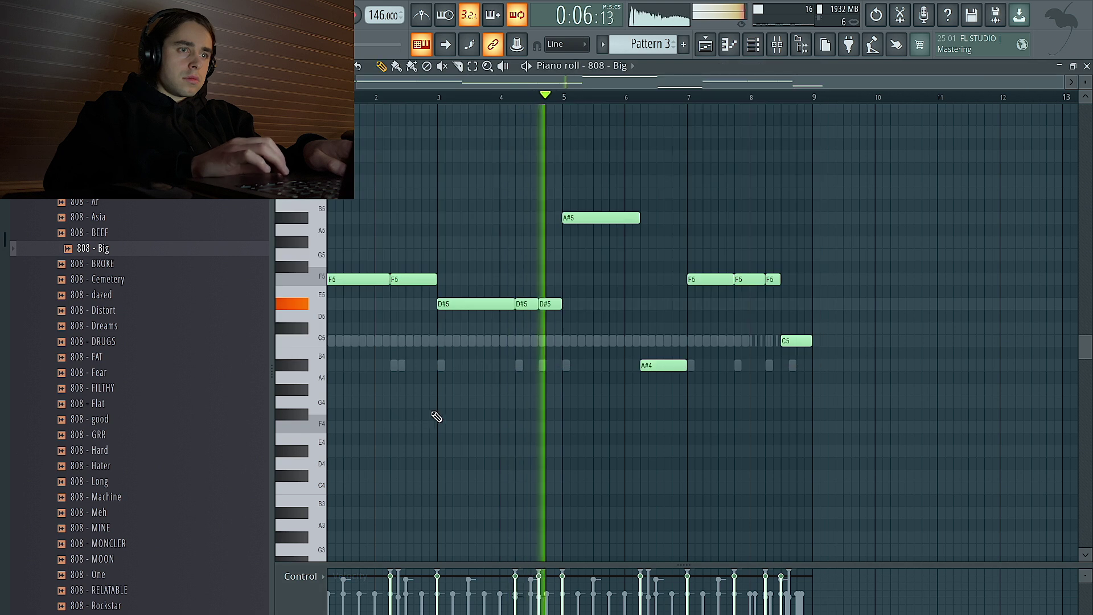
{"action": "key", "text": "F6"}
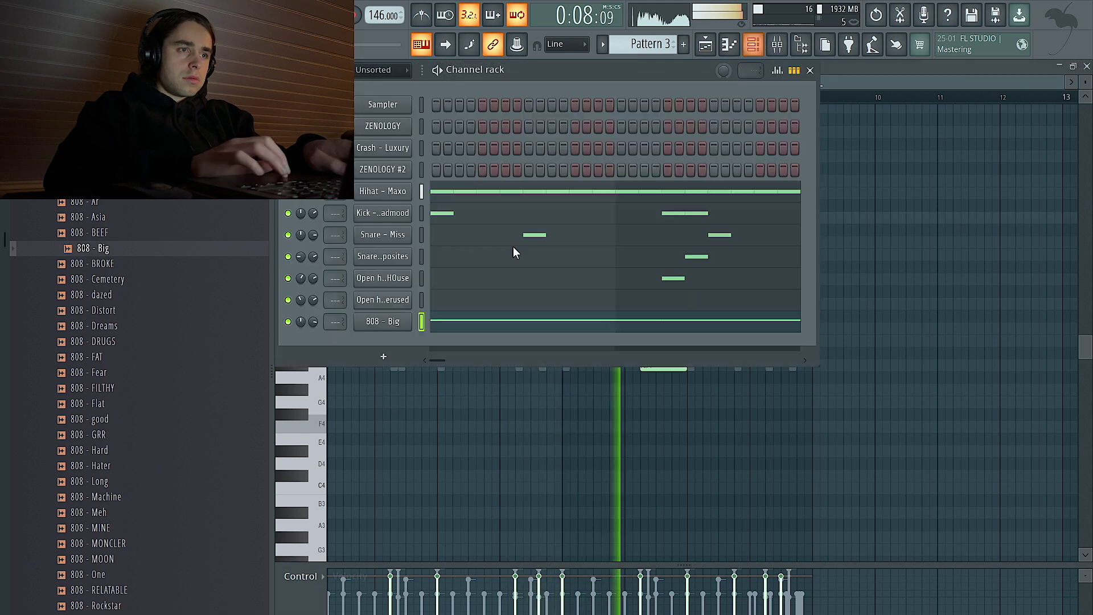
- Browse the drum kit's Textures folder and place Texture - OWL on playlist Track 11 at bar 17
{"action": "right_click", "coordinate": [314, 323]}
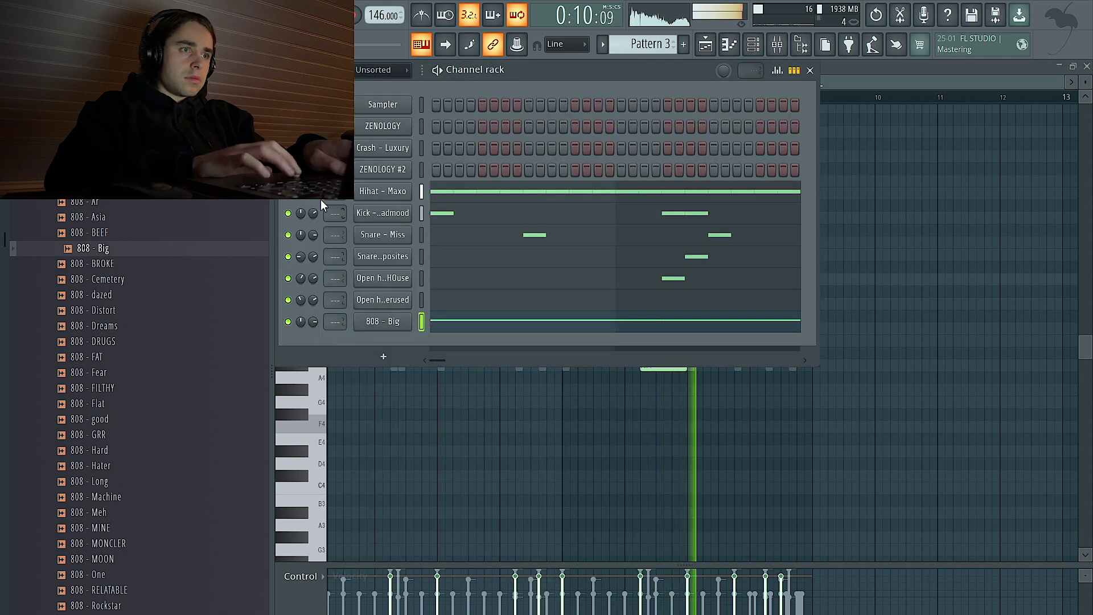
{"action": "left_click", "coordinate": [172, 190]}
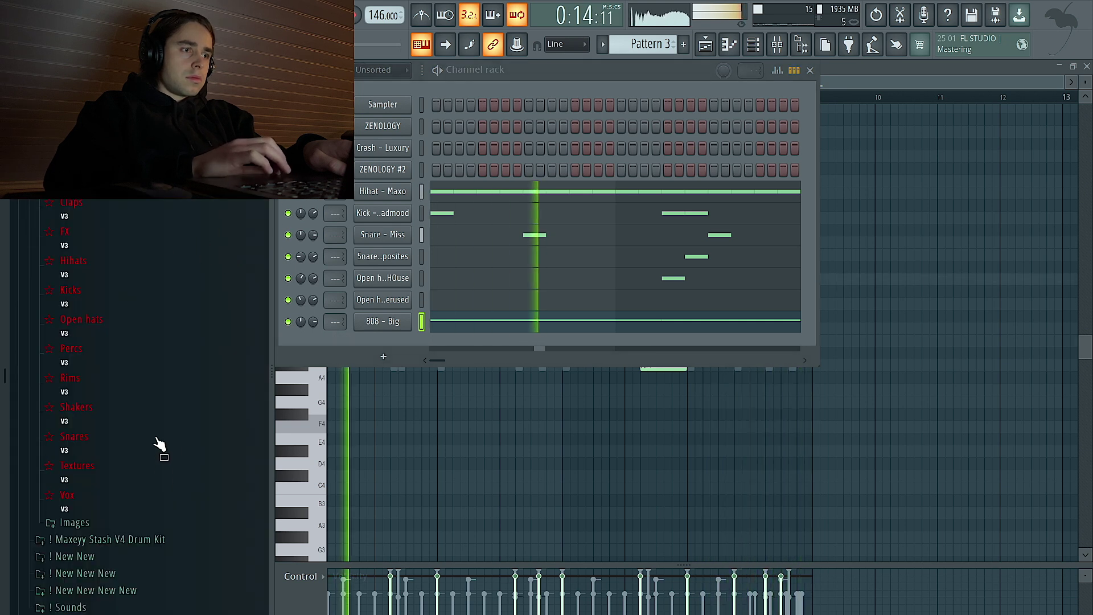
{"action": "left_click", "coordinate": [155, 465]}
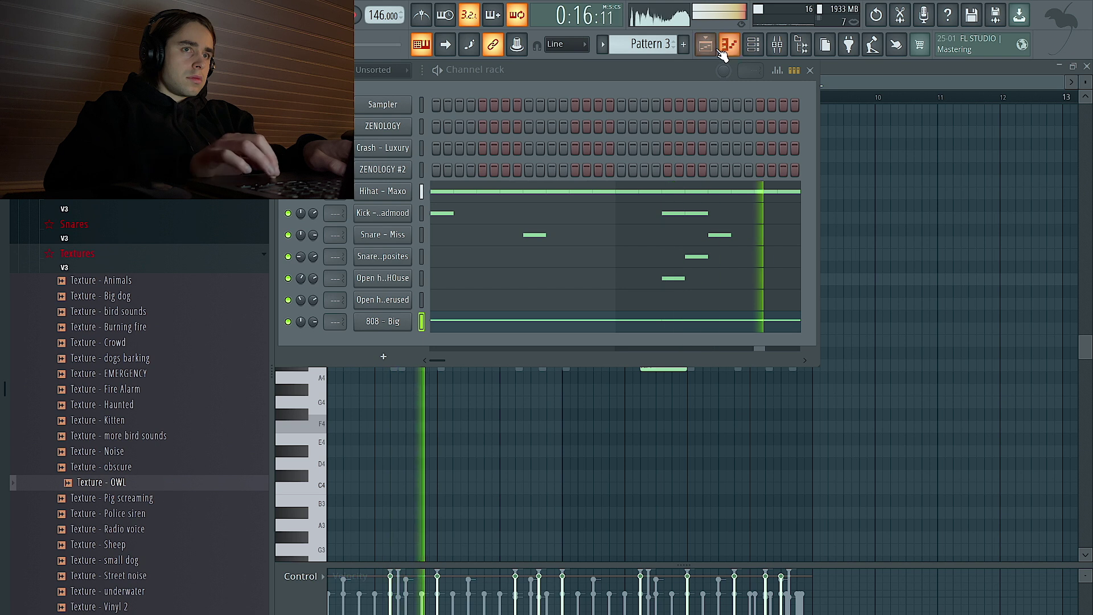
{"action": "key", "text": "F5"}
{"action": "left_click_drag", "start_coordinate": [164, 484], "coordinate": [678, 535]}
- Shorten the Texture - OWL sample with the length control and lower its channel volume
{"action": "double_click", "coordinate": [674, 526]}
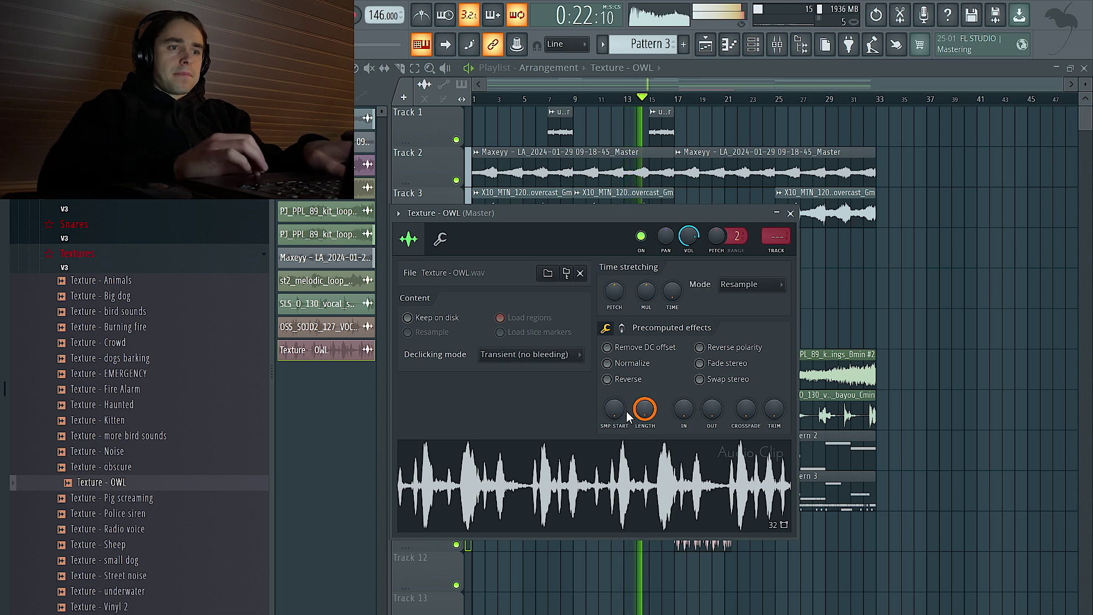
{"action": "left_click_drag", "start_coordinate": [651, 412], "coordinate": [652, 450]}
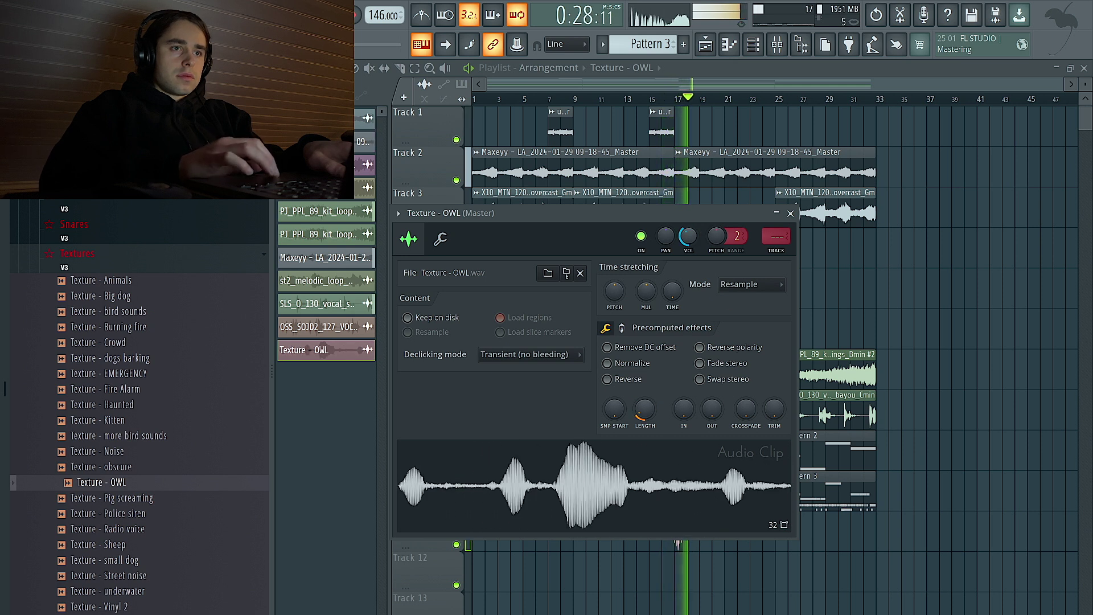
{"action": "left_click", "coordinate": [790, 213]}
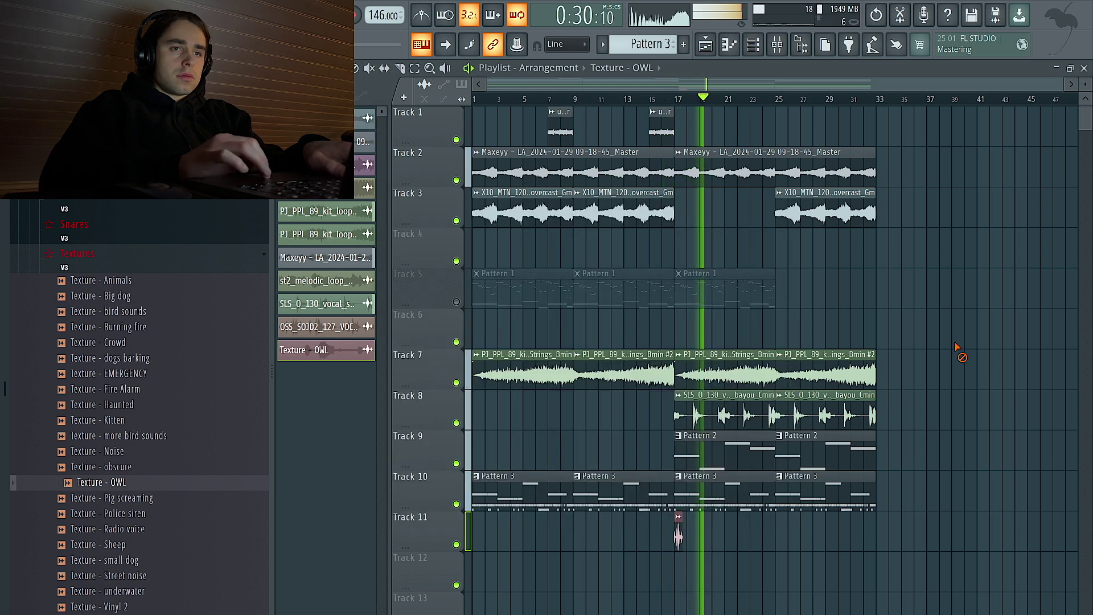
- Keep a single Pattern 1 clip on Track 5 at bar 33, delete the earlier ones and unmute the track
{"action": "key", "text": "ctrl+b"}
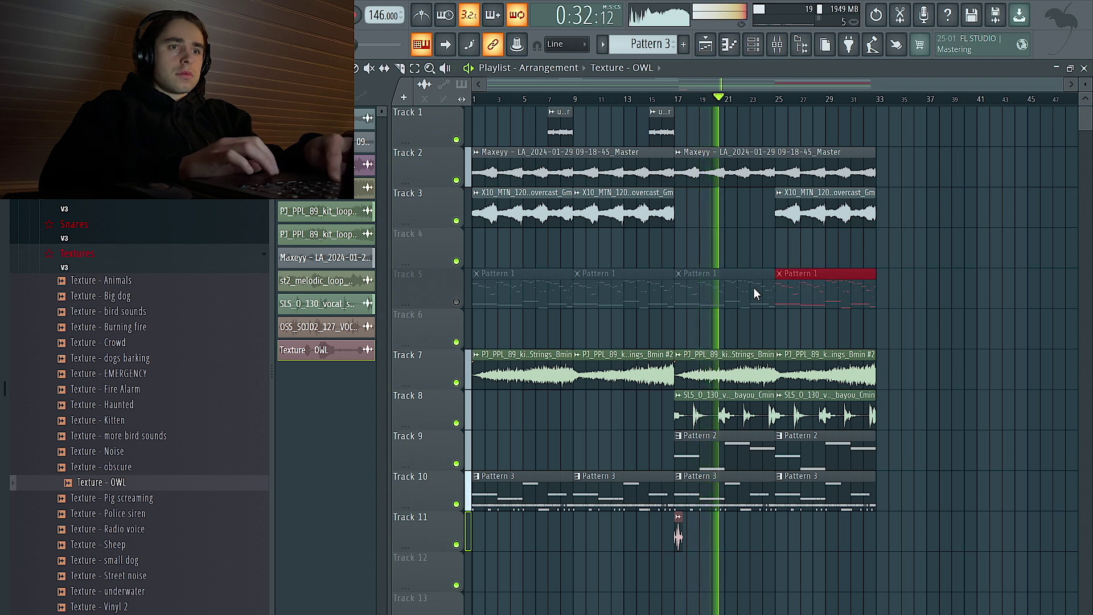
{"action": "key", "text": "ctrl+b"}
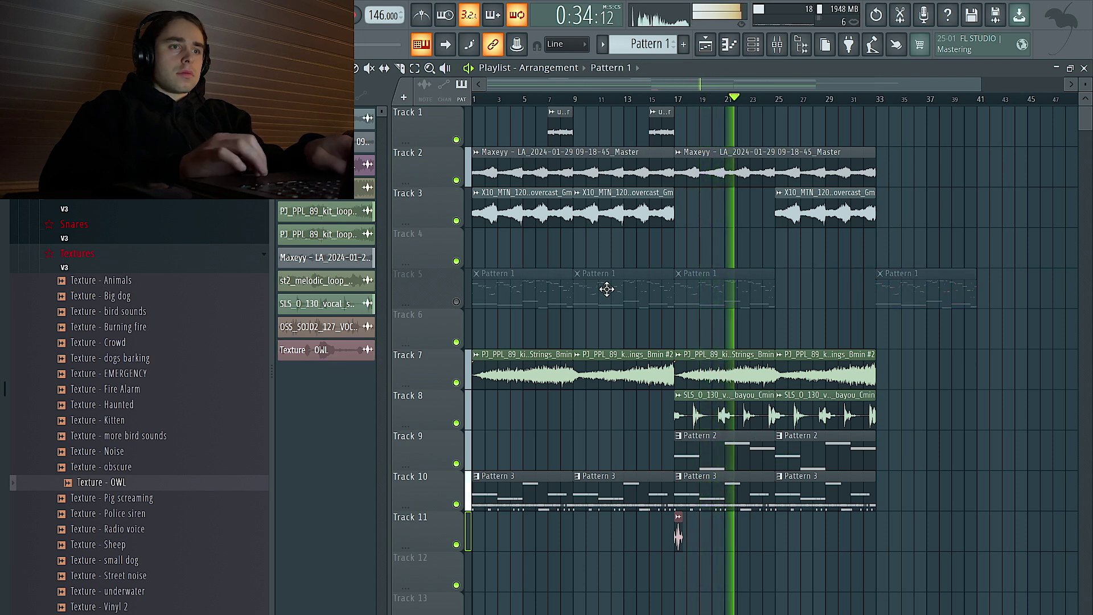
{"action": "left_click_drag", "start_coordinate": [702, 310], "coordinate": [505, 292]}
{"action": "key", "text": "Delete"}
{"action": "left_click", "coordinate": [456, 301]}
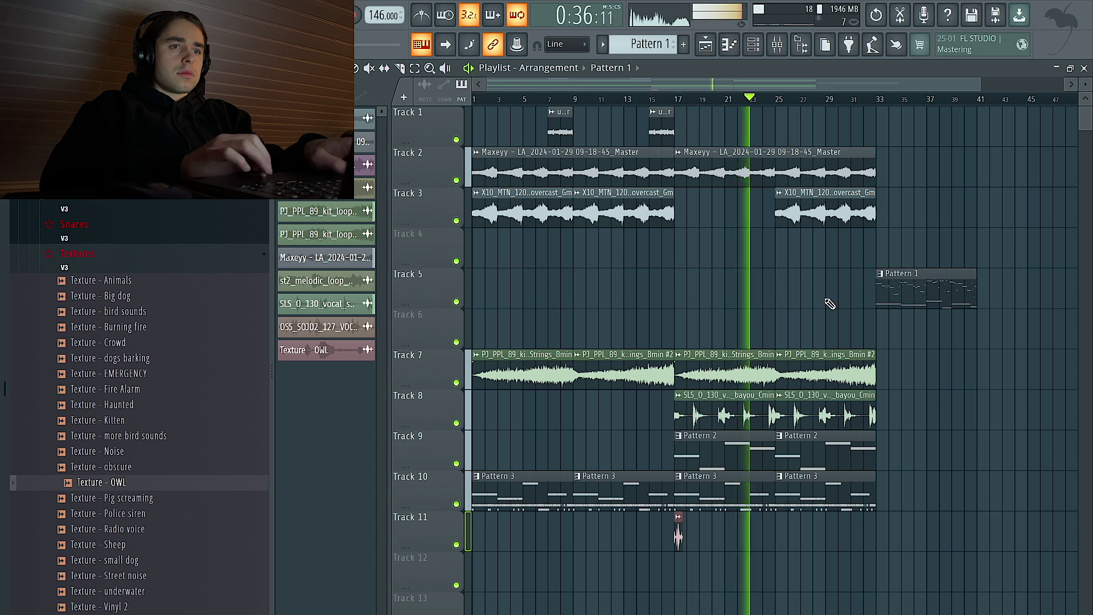
- Duplicate the last Track 3 and Track 8 loops into bars 33–40 and move the OWL clip to bar 36
{"action": "left_click", "coordinate": [860, 212]}
{"action": "key", "text": "ctrl+b"}
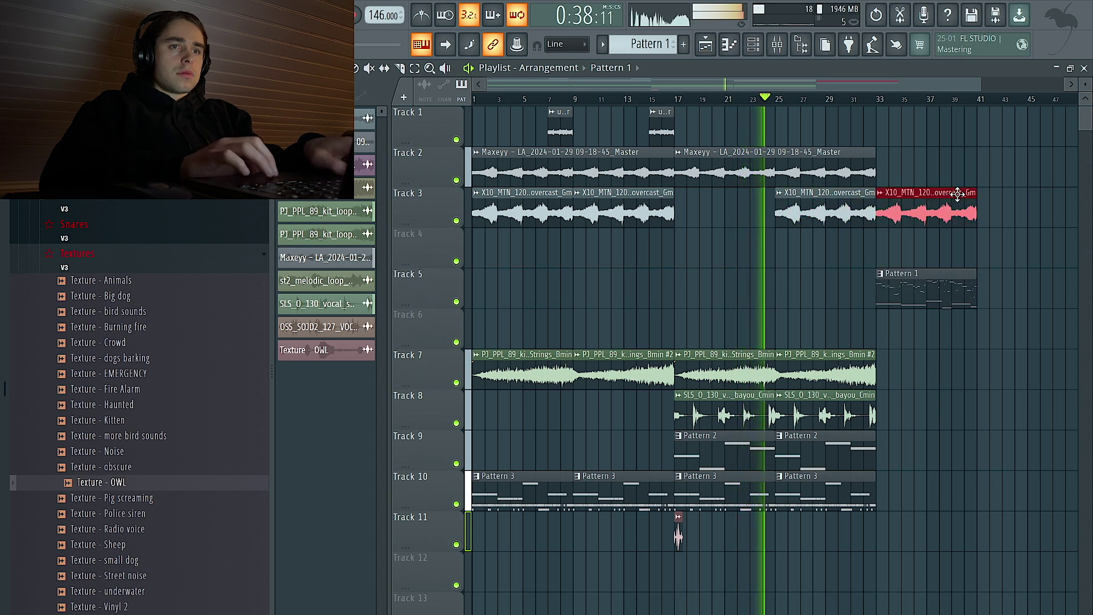
{"action": "scroll", "coordinate": [957, 194], "scroll_direction": "down", "scroll_amount": 2}
{"action": "left_click", "coordinate": [797, 413]}
{"action": "key", "text": "ctrl+b"}
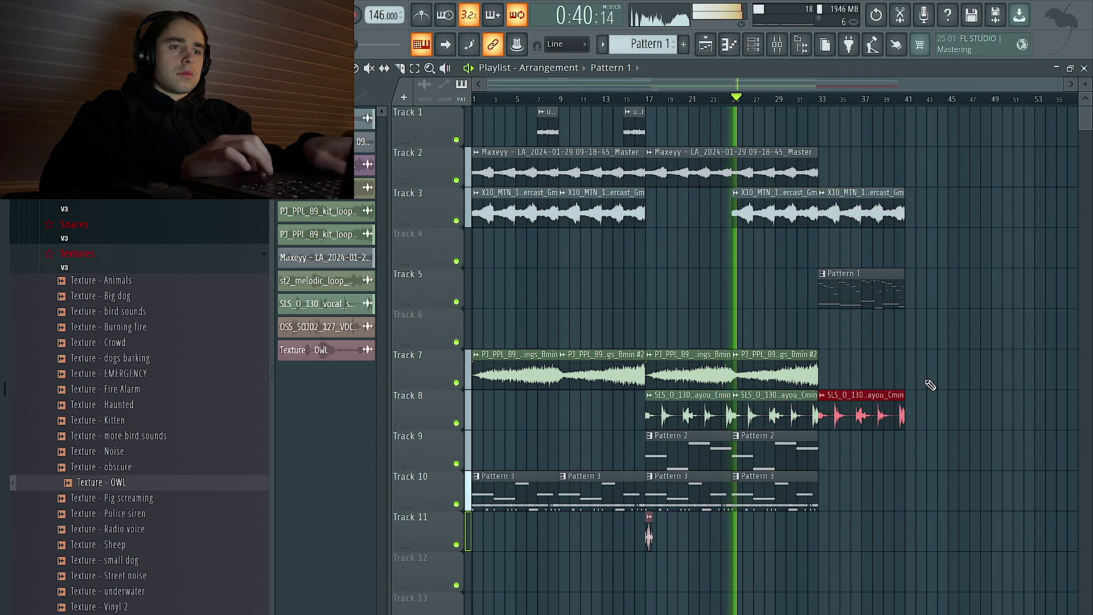
{"action": "left_click", "coordinate": [649, 532]}
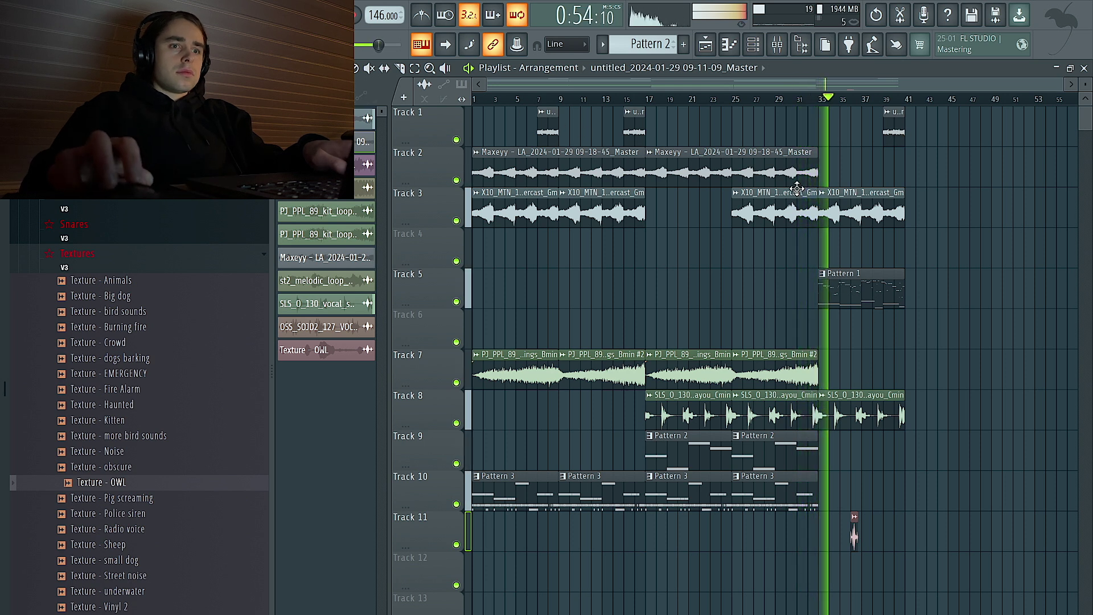
- Open 808 - Big from the Unsorted channels and enable its volume envelope with maximum hold and no sustain
{"action": "key", "text": "F6"}
{"action": "left_click", "coordinate": [380, 70]}
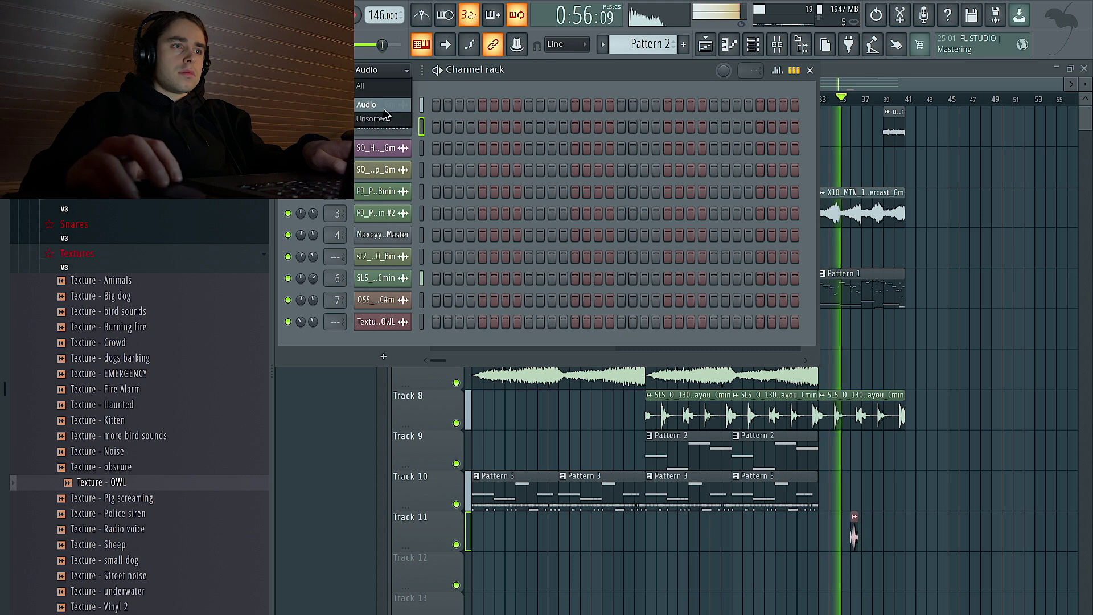
{"action": "left_click", "coordinate": [382, 118]}
{"action": "left_click", "coordinate": [398, 325]}
{"action": "left_click", "coordinate": [424, 228]}
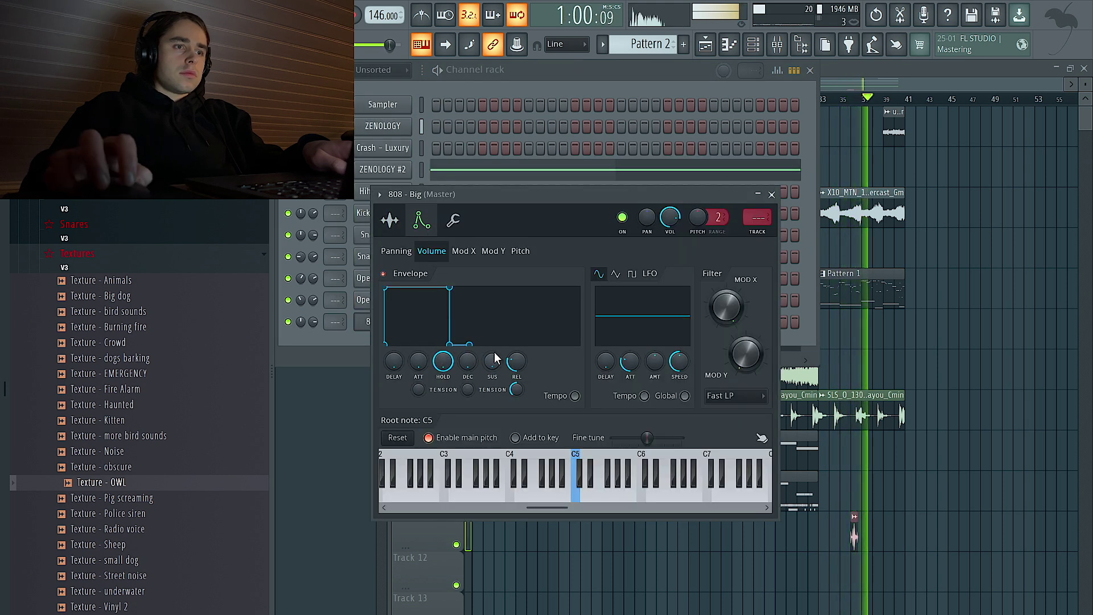
{"action": "left_click", "coordinate": [772, 194]}
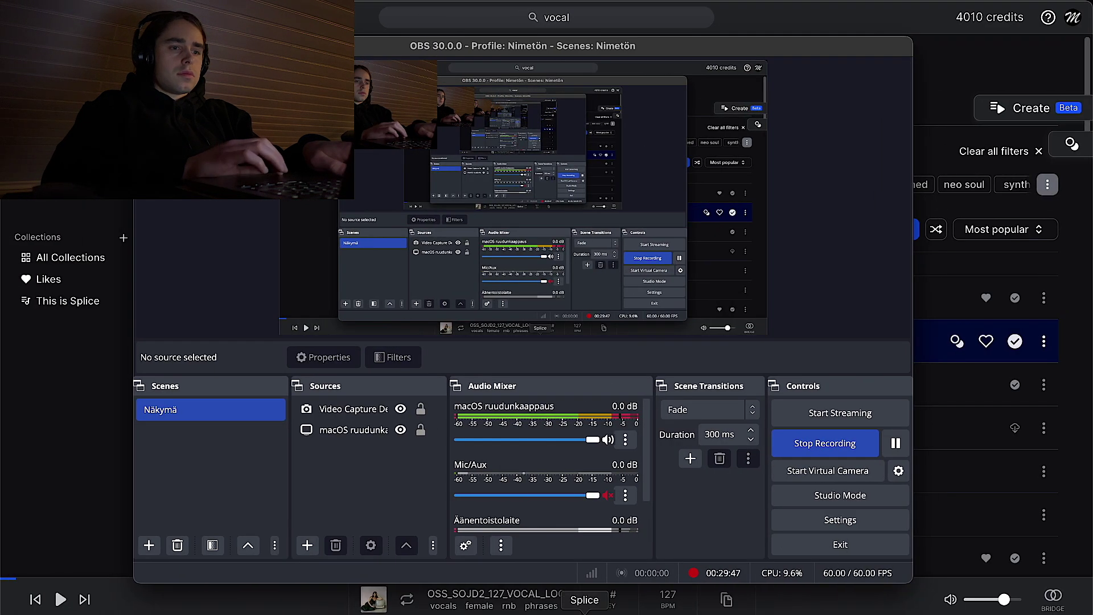
- Bring DBM_VHS5_87_Vocal_Chops_Loop_Hold_Me_Down_Fmin from Splice onto Track 11 in FL Studio and set its time stretching to Stretch mode
{"action": "left_click", "coordinate": [585, 613]}
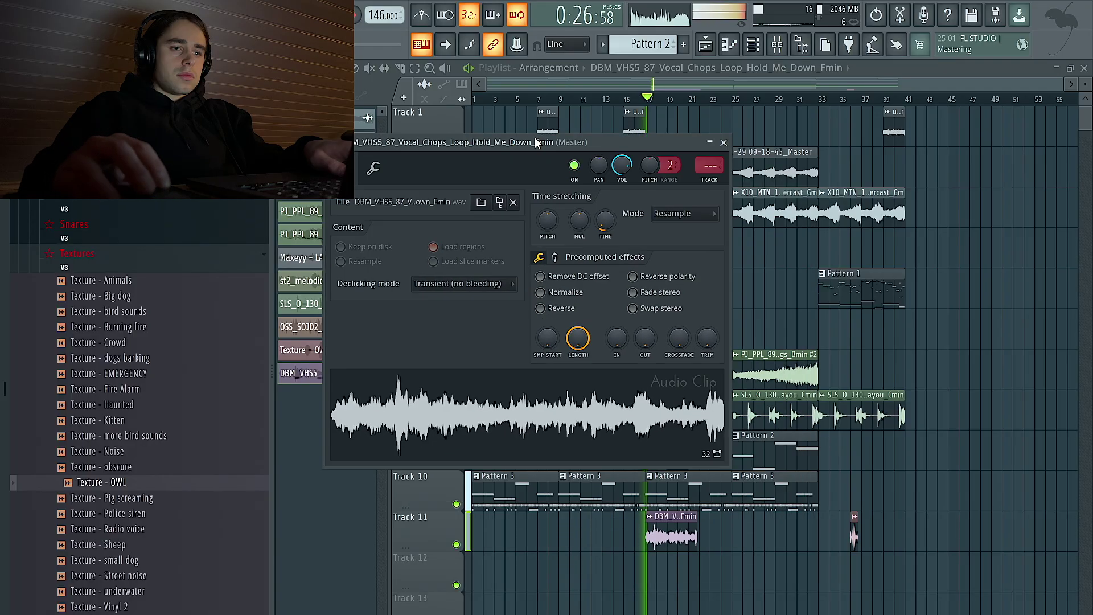
{"action": "left_click", "coordinate": [657, 180]}
{"action": "left_click", "coordinate": [632, 206]}
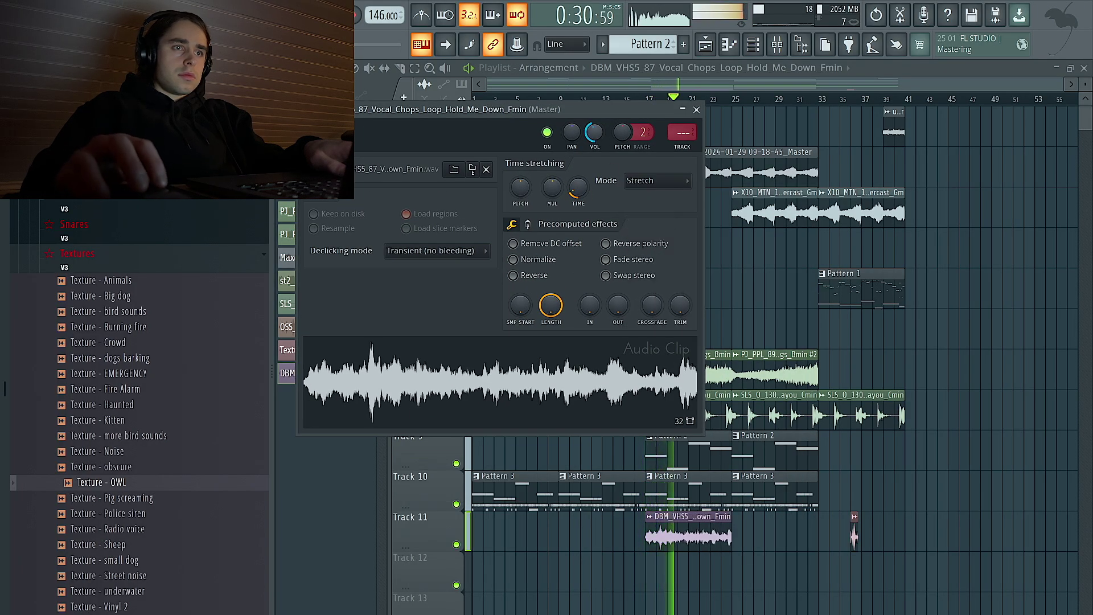
{"action": "key", "text": "Escape"}
- Move the vocal chops clip on Track 11 to bar 1 and repeat it at bar 9
{"action": "left_click_drag", "start_coordinate": [672, 532], "coordinate": [498, 532]}
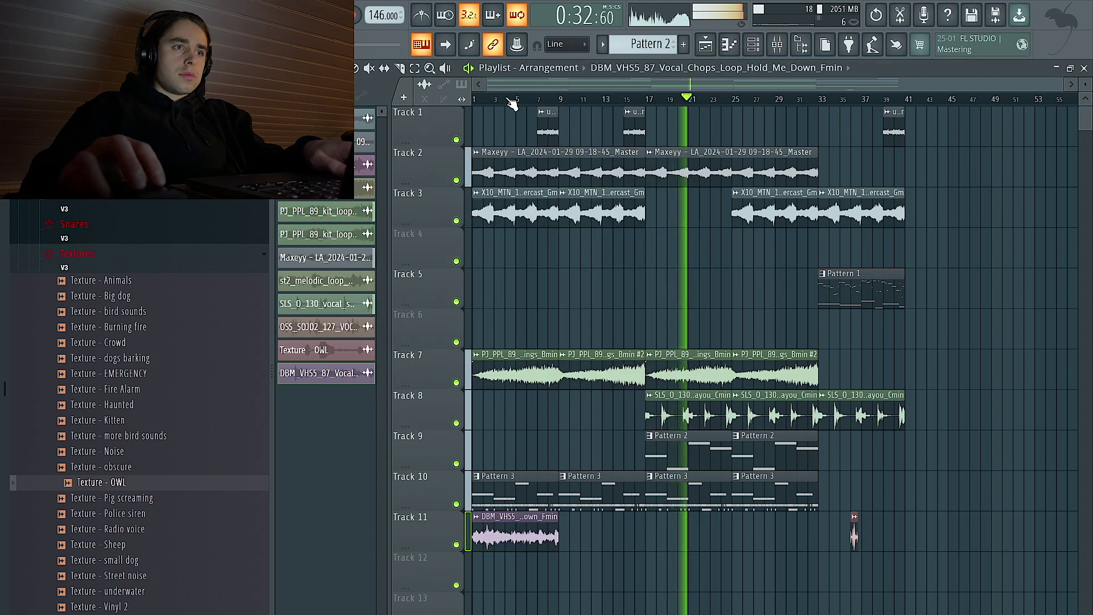
{"action": "left_click_drag", "start_coordinate": [506, 100], "coordinate": [473, 102]}
{"action": "left_click", "coordinate": [564, 535]}
{"action": "double_click", "coordinate": [533, 540]}
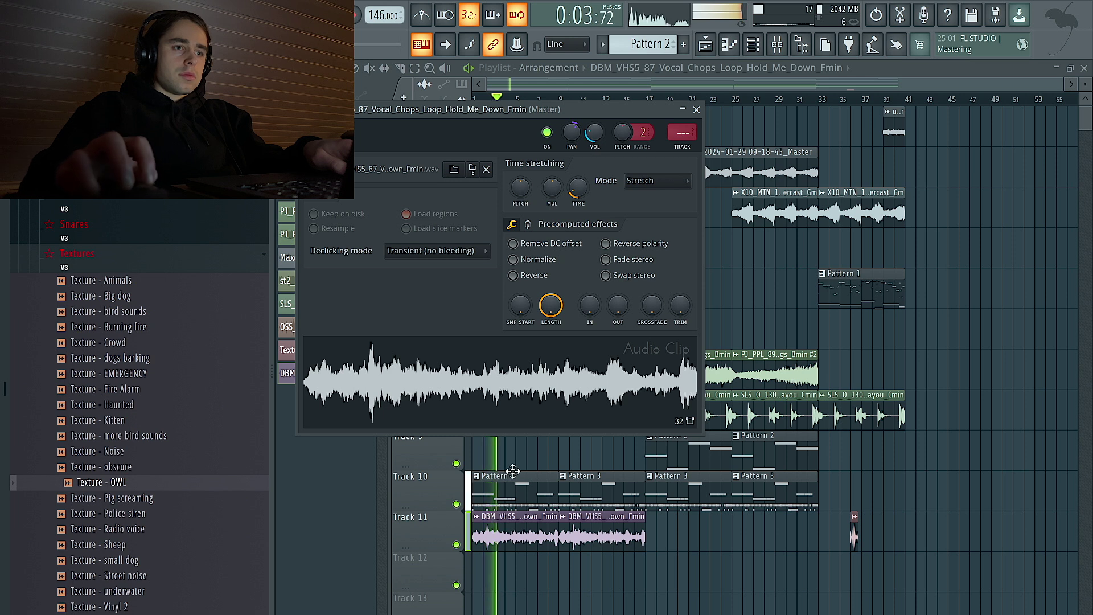
{"action": "right_click", "coordinate": [532, 526]}
{"action": "double_click", "coordinate": [595, 533]}
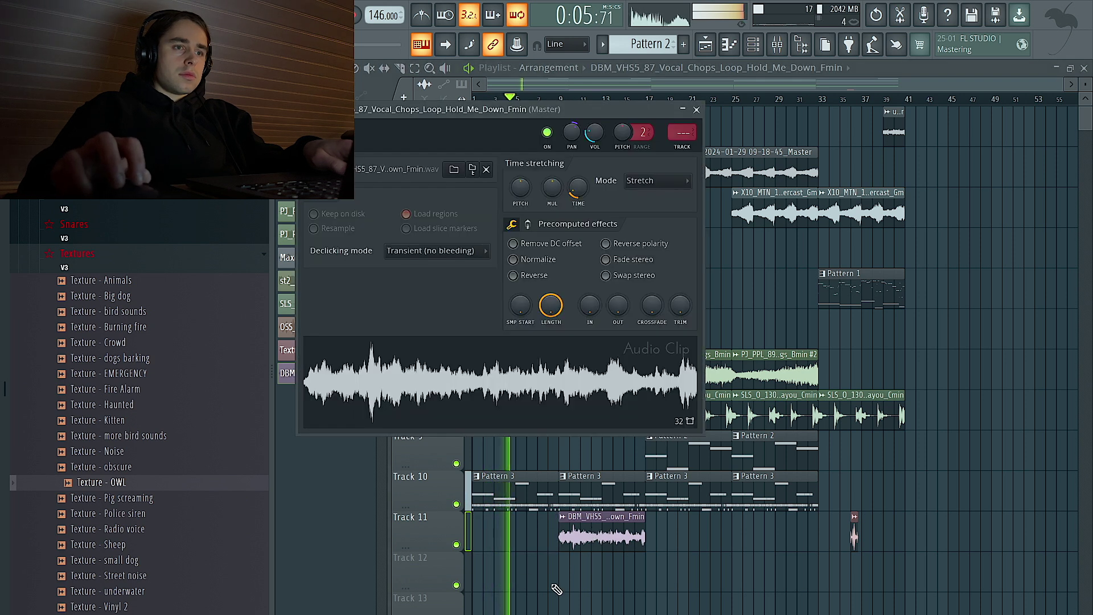
{"action": "left_click_drag", "start_coordinate": [495, 541], "coordinate": [387, 542]}
- Route the vocal chops to mixer track 8 and add Fruity Parametric EQ 2, pulling down the lowest band
{"action": "double_click", "coordinate": [489, 539]}
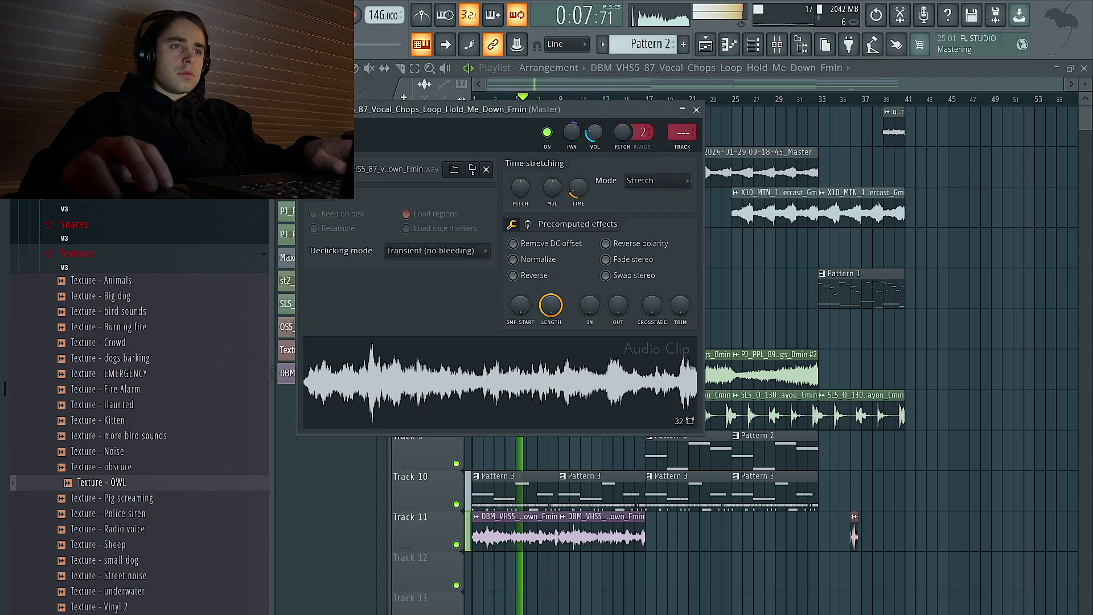
{"action": "left_click", "coordinate": [677, 147]}
{"action": "left_click", "coordinate": [964, 268]}
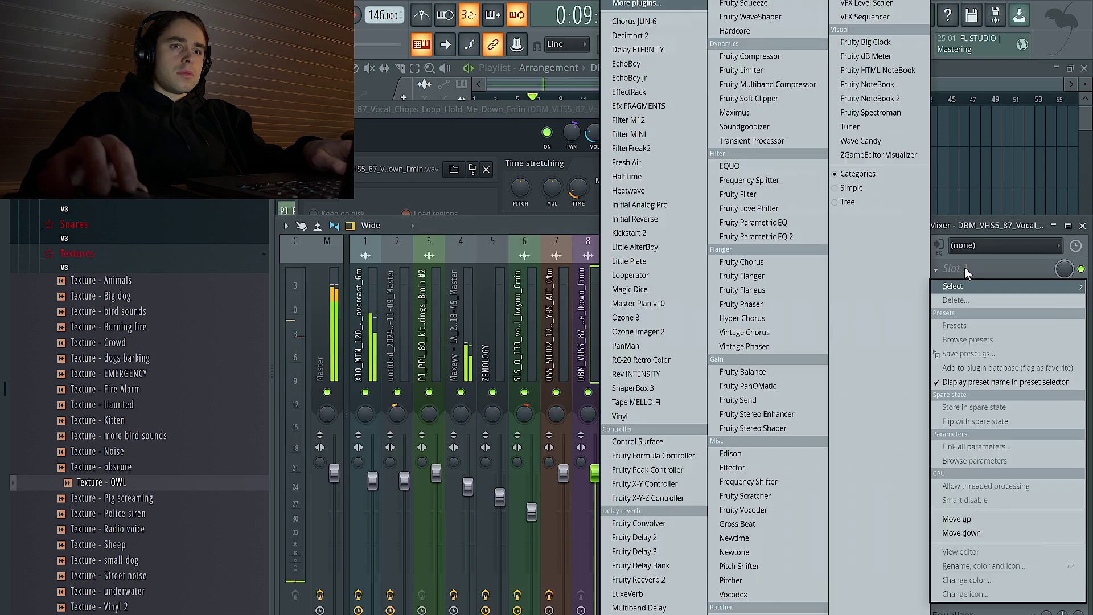
{"action": "left_click", "coordinate": [792, 237]}
{"action": "left_click_drag", "start_coordinate": [383, 261], "coordinate": [400, 334]}
{"action": "left_click_drag", "start_coordinate": [506, 260], "coordinate": [502, 266]}
{"action": "left_click", "coordinate": [813, 113]}
- Browse F minor sounds in Splice and place NW_LL_100_kit_dimensional_arp_Fmin on Track 12 across bars 1–32
{"action": "scroll", "coordinate": [539, 493], "scroll_direction": "down", "scroll_amount": 1}
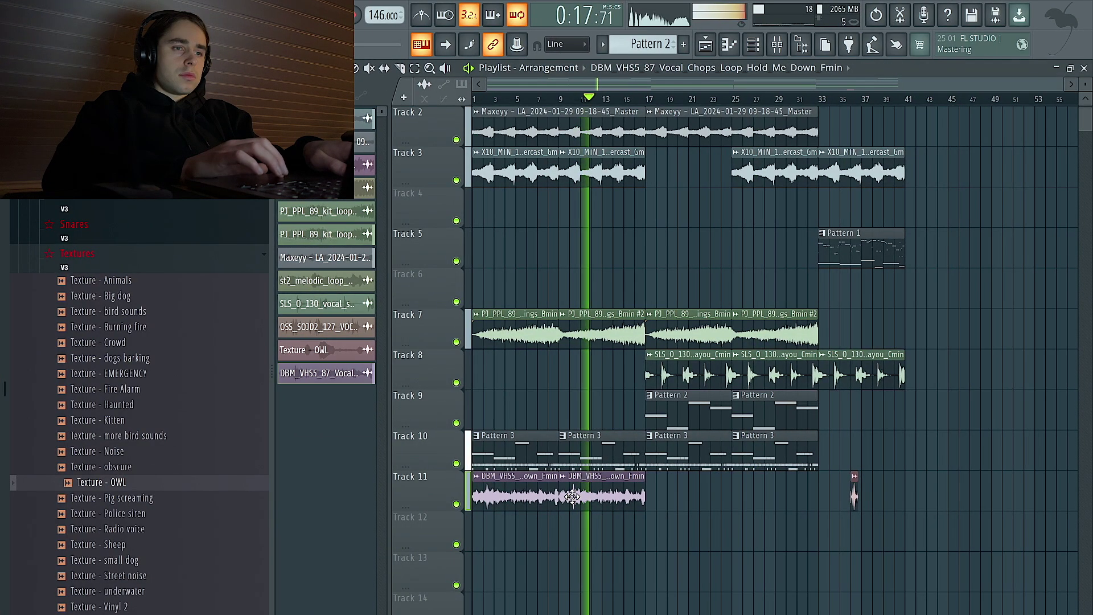
{"action": "double_click", "coordinate": [587, 494]}
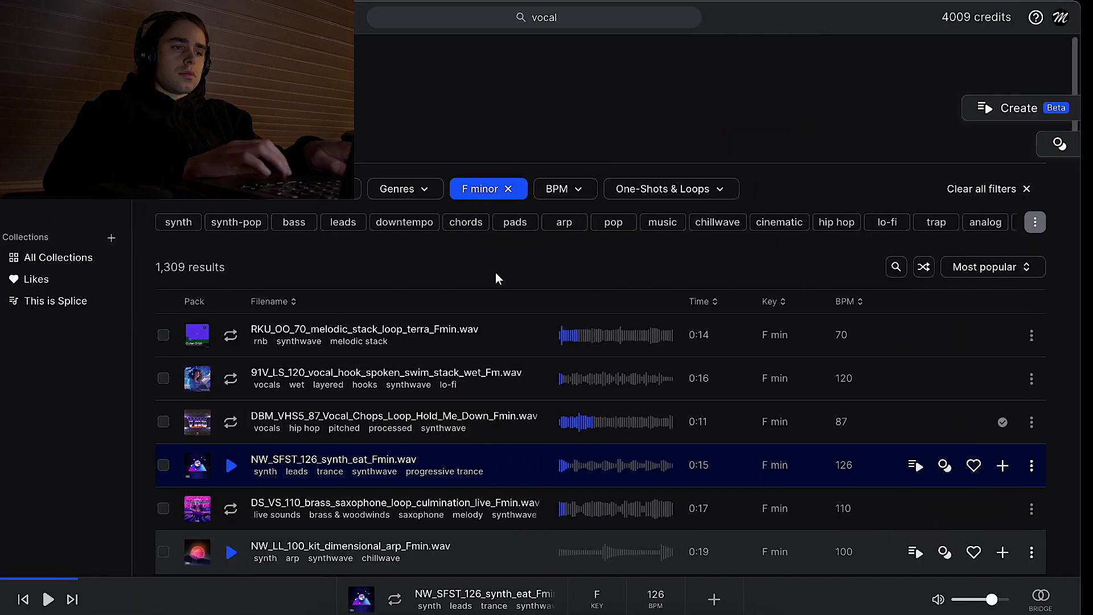
{"action": "key", "text": "Down"}
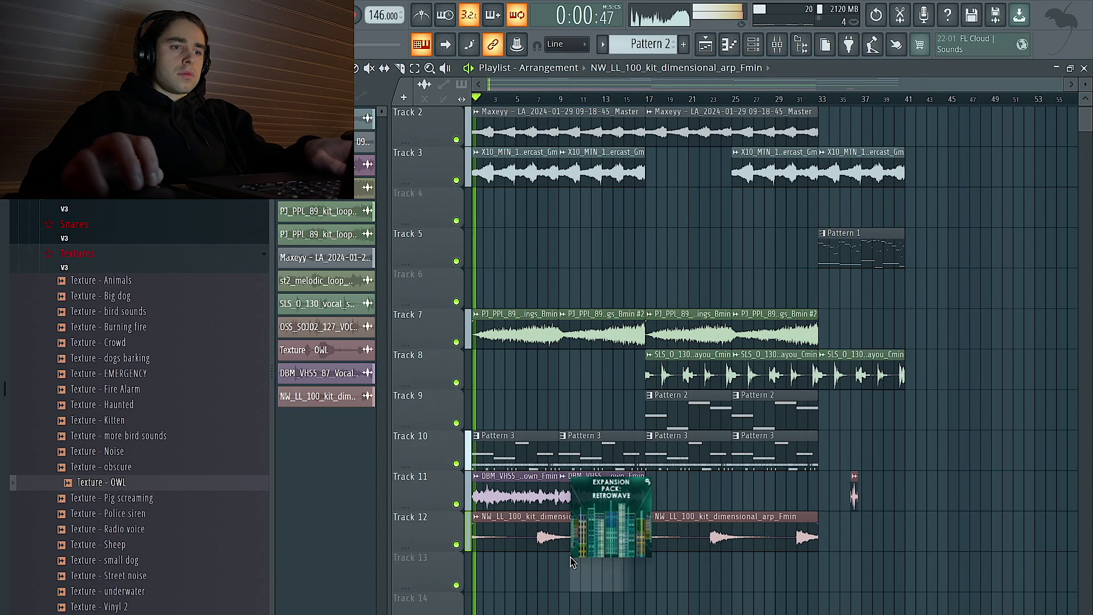
- Place the rw_insp90_korbin_arp_Fm loop on Track 13 at bar 9 and set its time stretching to Stretch mode
{"action": "left_click_drag", "start_coordinate": [581, 512], "coordinate": [581, 562]}
{"action": "double_click", "coordinate": [581, 563]}
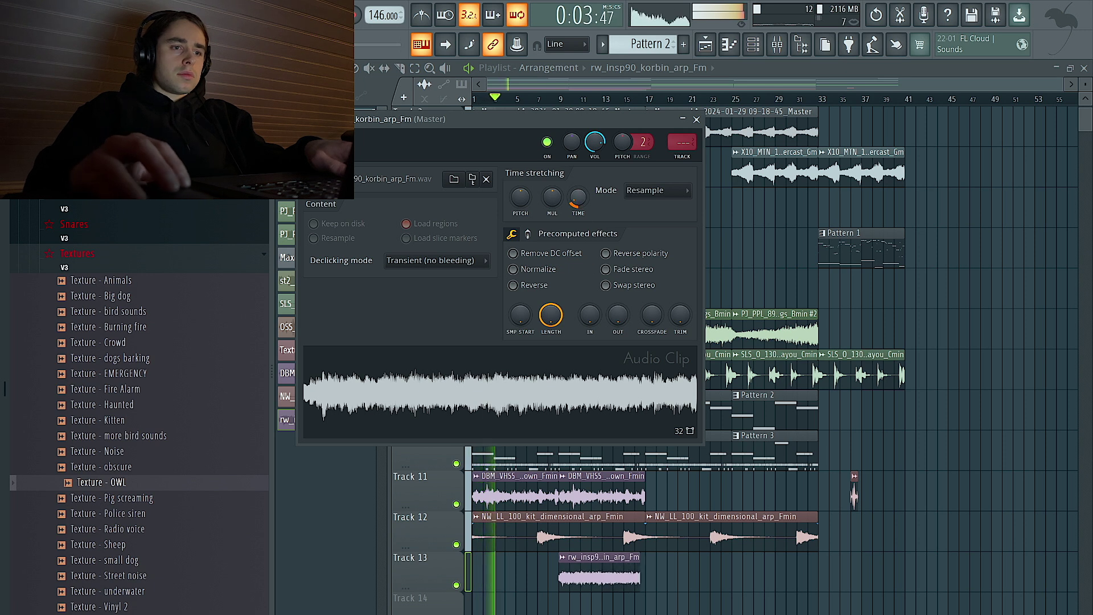
{"action": "left_click", "coordinate": [655, 197]}
{"action": "left_click", "coordinate": [649, 230]}
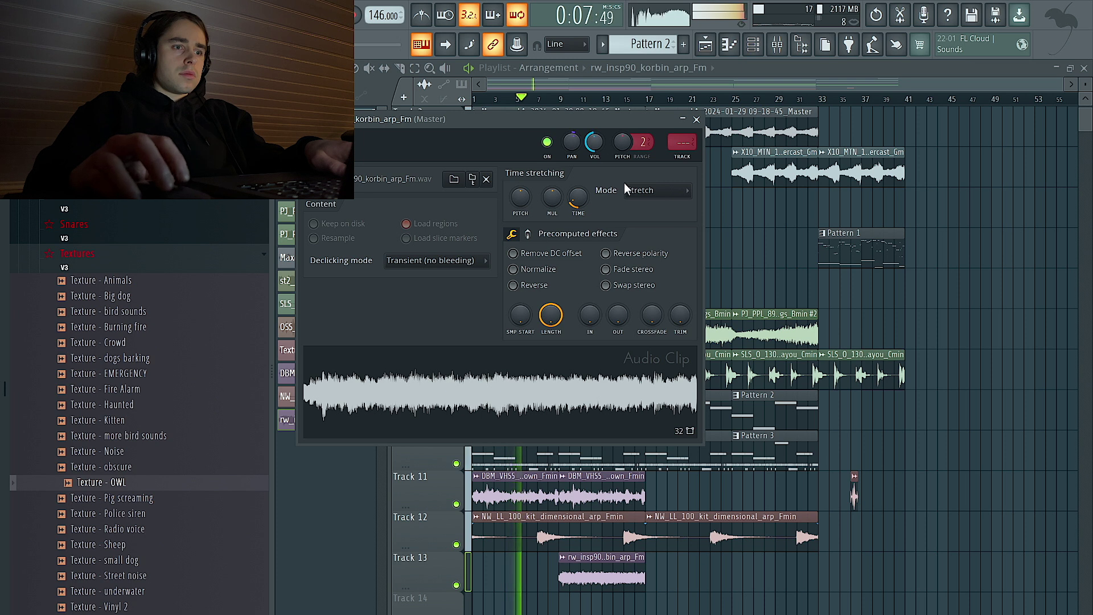
{"action": "key", "text": "Escape"}
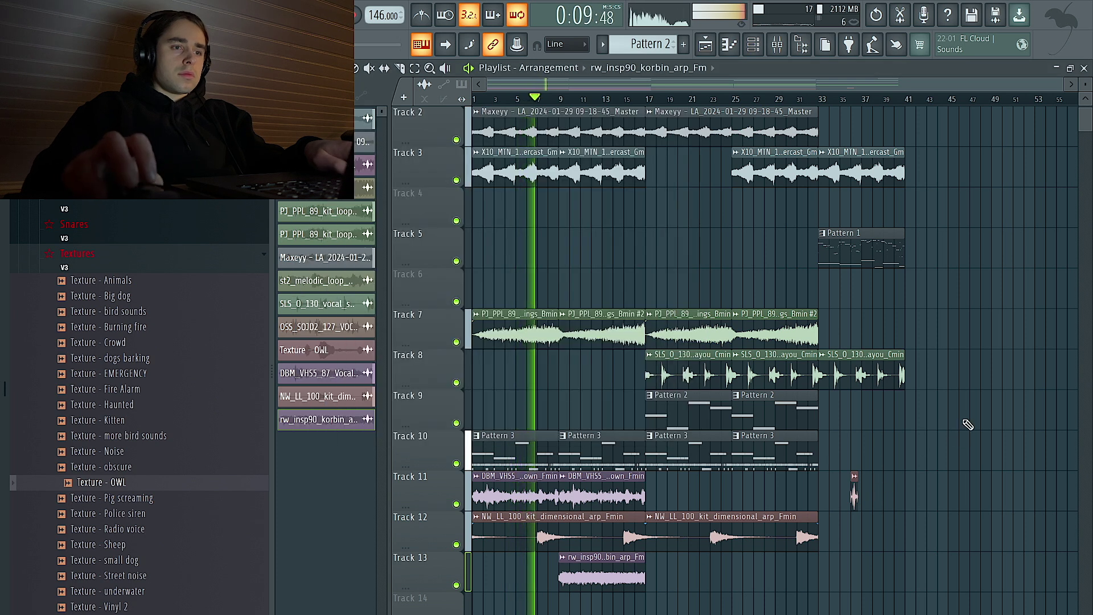
- Adjust the high-cut band of Fruity parametric EQ 2 on the dimensional arp's mixer track 9
{"action": "scroll", "coordinate": [631, 488], "scroll_direction": "down", "scroll_amount": 1}
{"action": "double_click", "coordinate": [575, 500]}
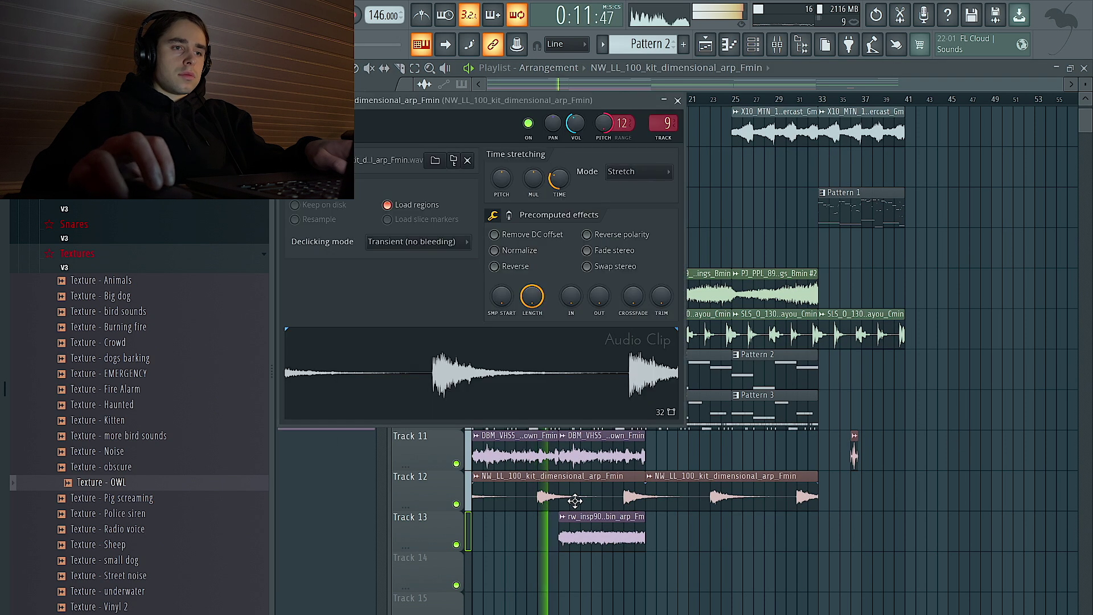
{"action": "left_click", "coordinate": [776, 45]}
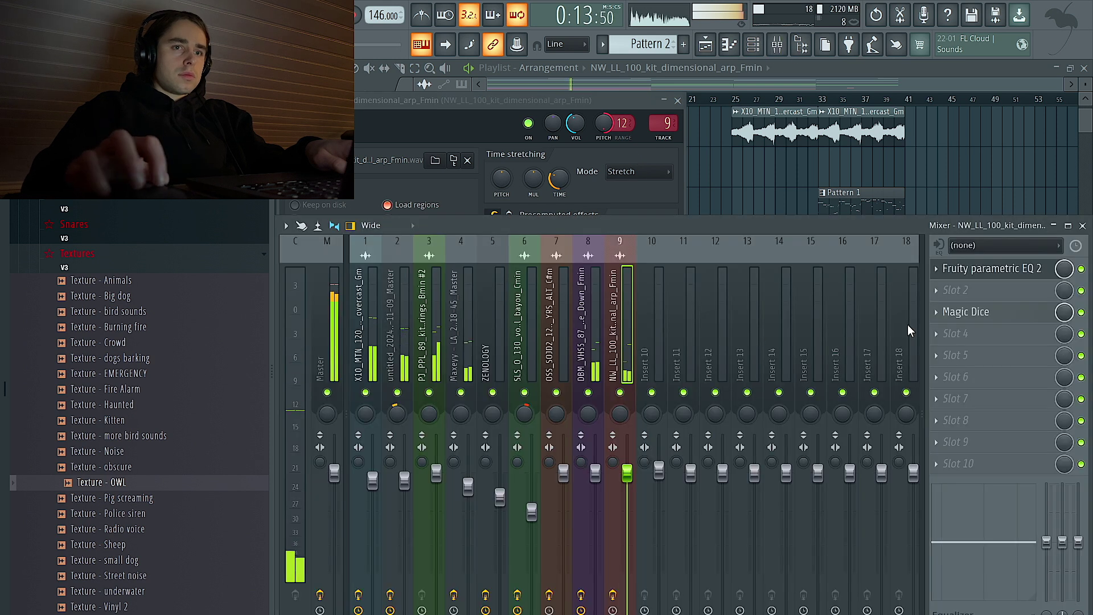
{"action": "left_click", "coordinate": [991, 270]}
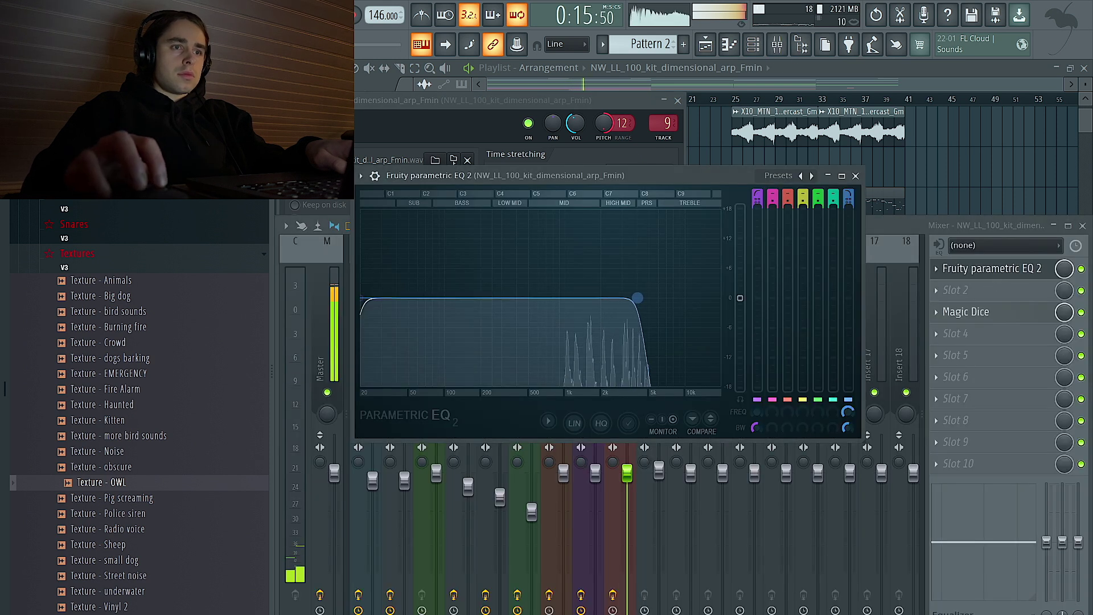
{"action": "right_click", "coordinate": [710, 162]}
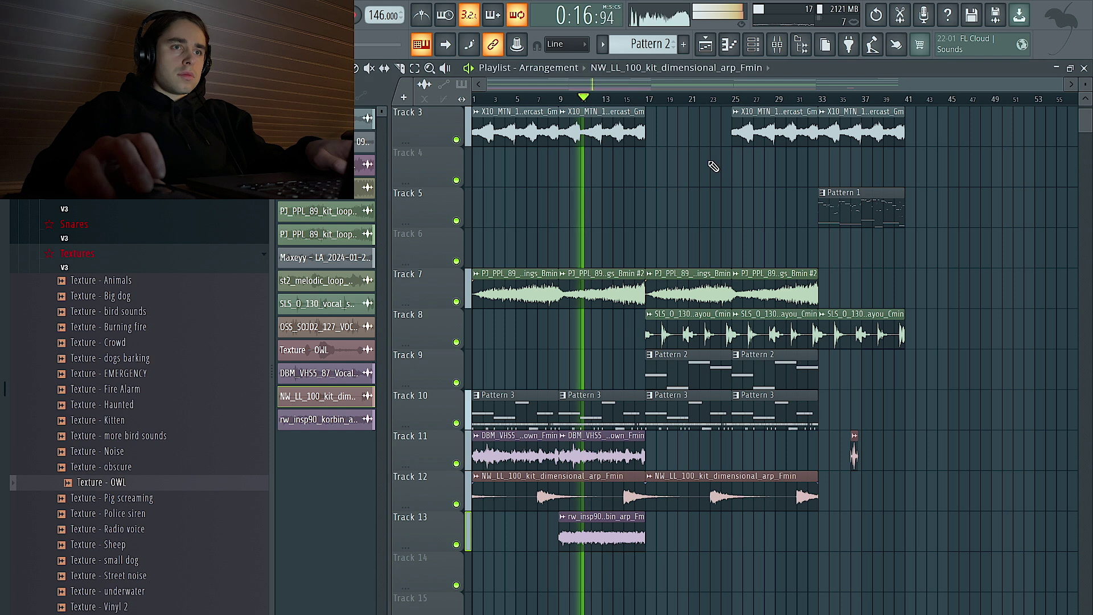
- Reset the time-stretching pitch of the rw_insp90_korbin_arp_Fm loop and move its Track 13 clip to bar 17
{"action": "double_click", "coordinate": [622, 532]}
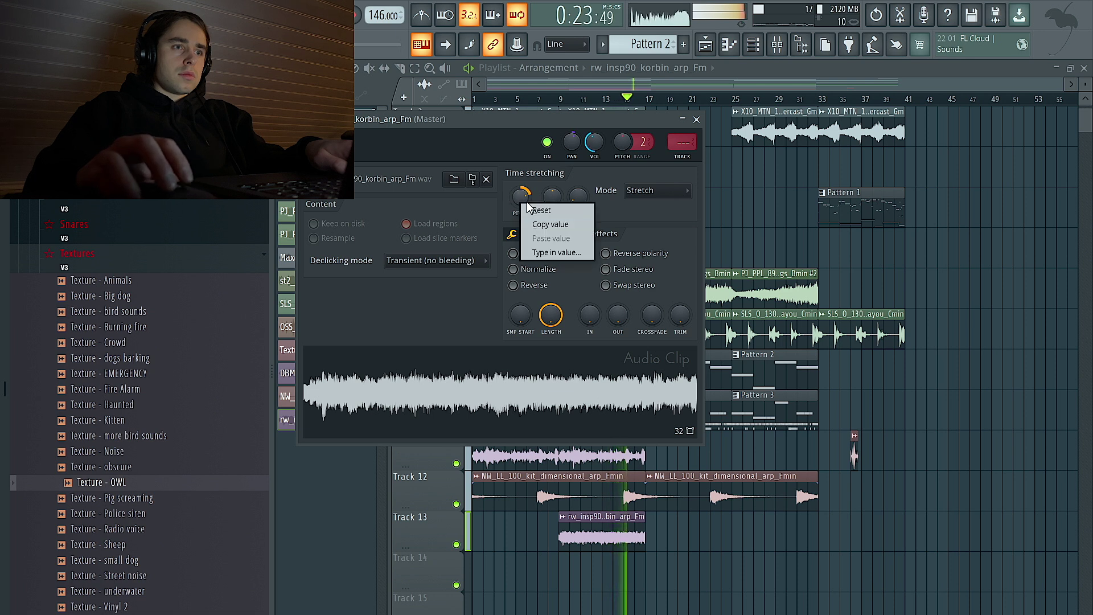
{"action": "key", "text": "Escape"}
{"action": "left_click_drag", "start_coordinate": [606, 538], "coordinate": [693, 538]}
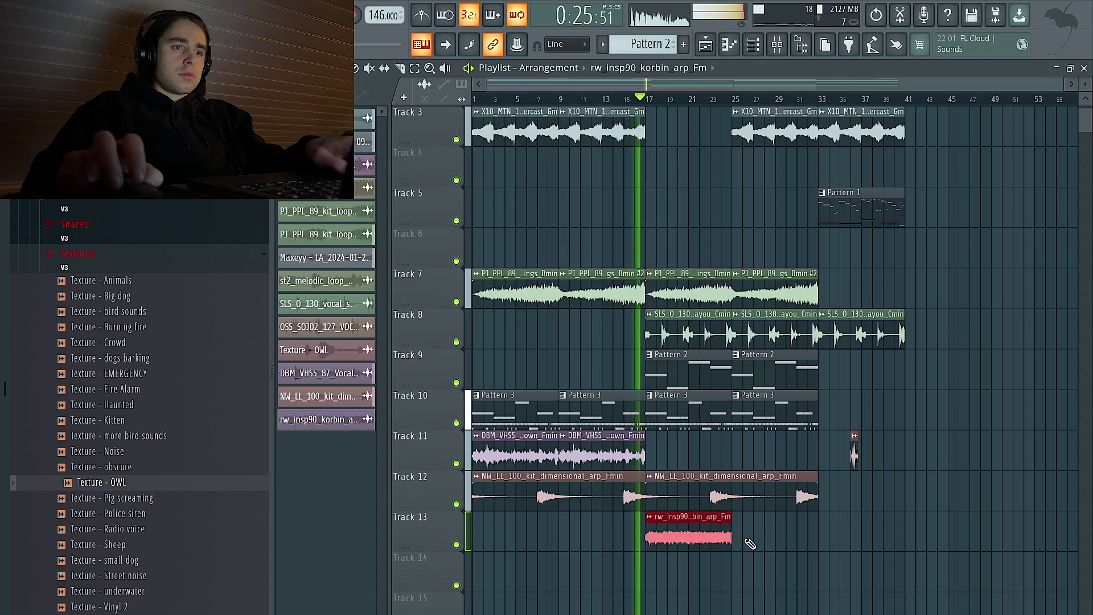
- Set the pitch range of the rw_insp90_korbin_arp_Fm audio clip to 12
{"action": "double_click", "coordinate": [704, 538]}
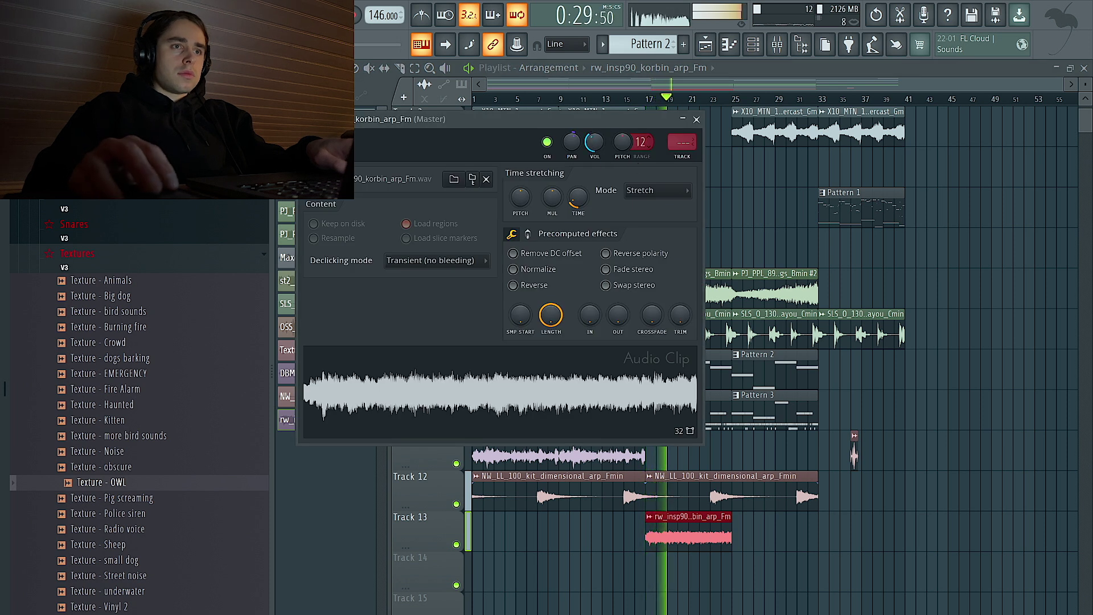
{"action": "right_click", "coordinate": [632, 145]}
{"action": "key", "text": "Escape"}
{"action": "key", "text": "Escape"}
{"action": "scroll", "coordinate": [759, 530], "scroll_direction": "down", "scroll_amount": 1}
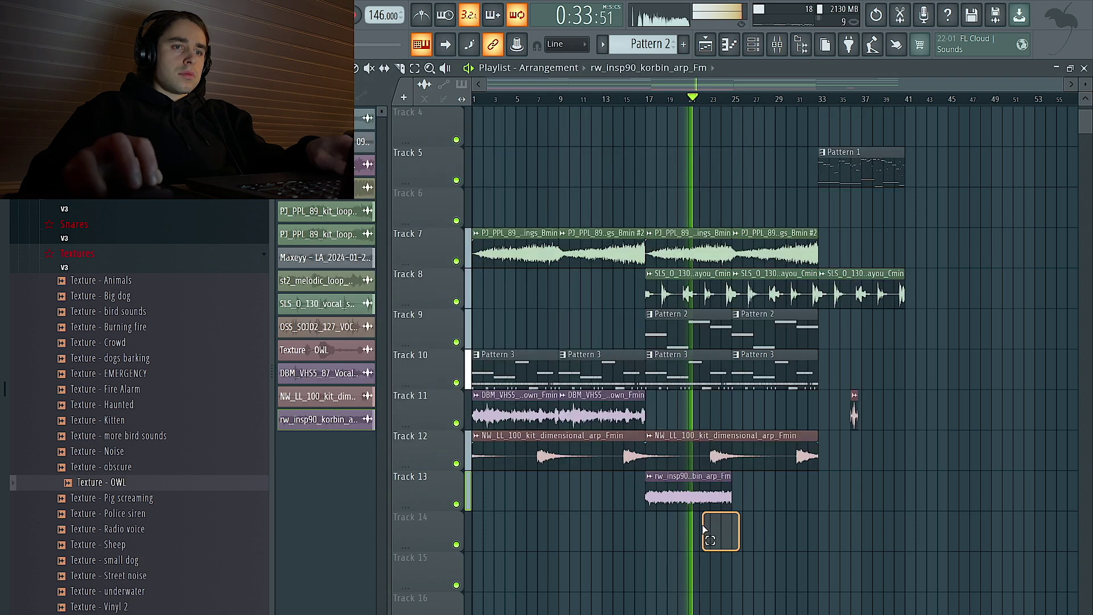
- Route the rw_insp90_korbin_arp_Fm loop to mixer track 10
{"action": "left_click", "coordinate": [776, 45]}
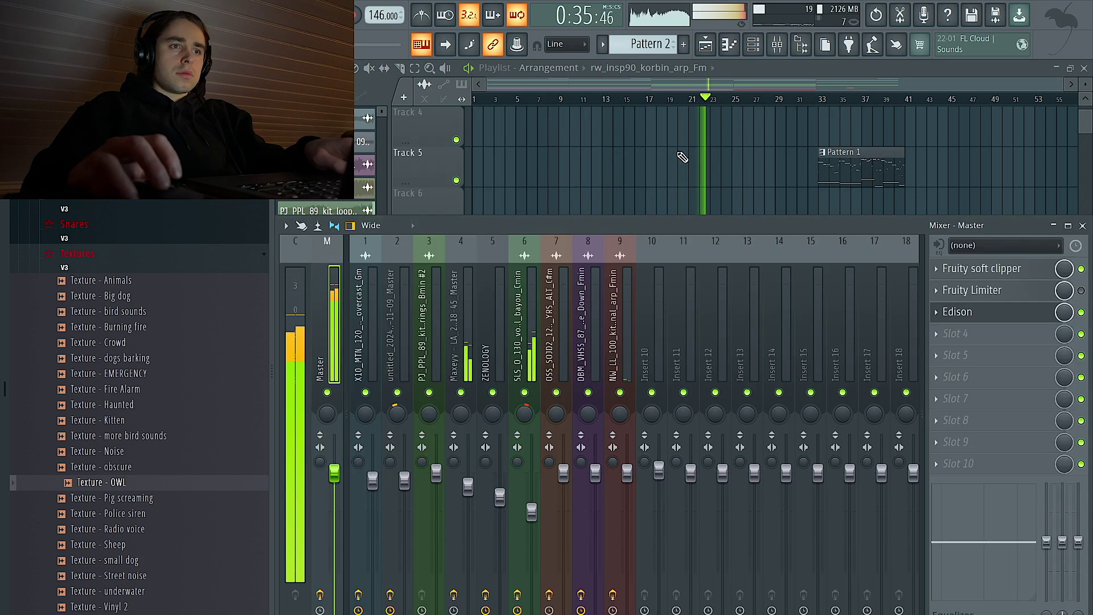
{"action": "left_click", "coordinate": [777, 44]}
{"action": "double_click", "coordinate": [700, 495]}
{"action": "key", "text": "ctrl+l"}
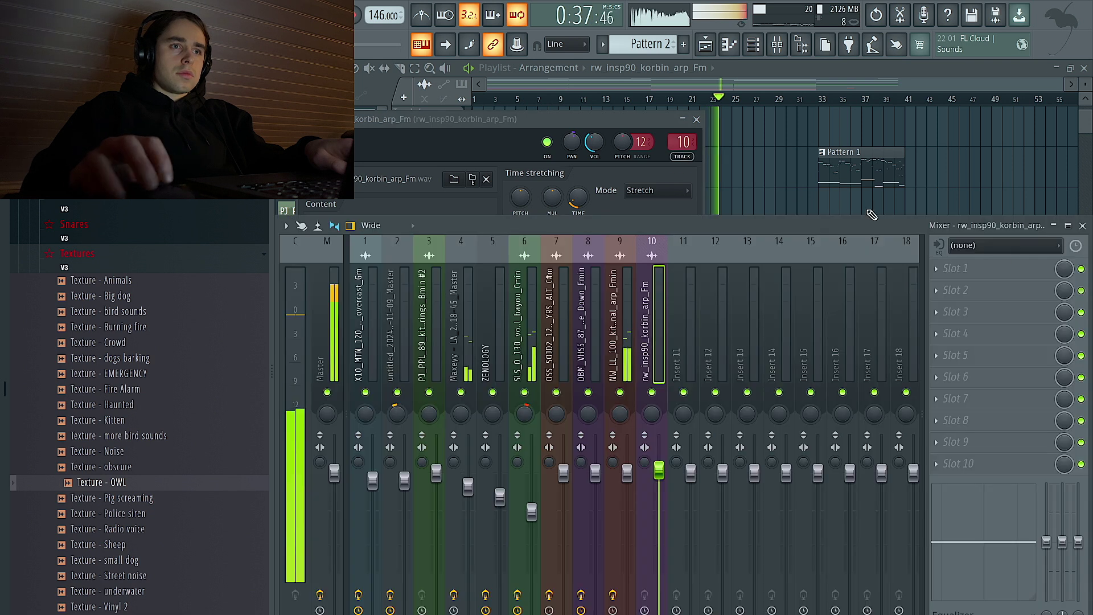
- Load Fruity Love Philter into slot 2 of mixer track 10, pick a preset and lower that track's fader
{"action": "left_click", "coordinate": [976, 288]}
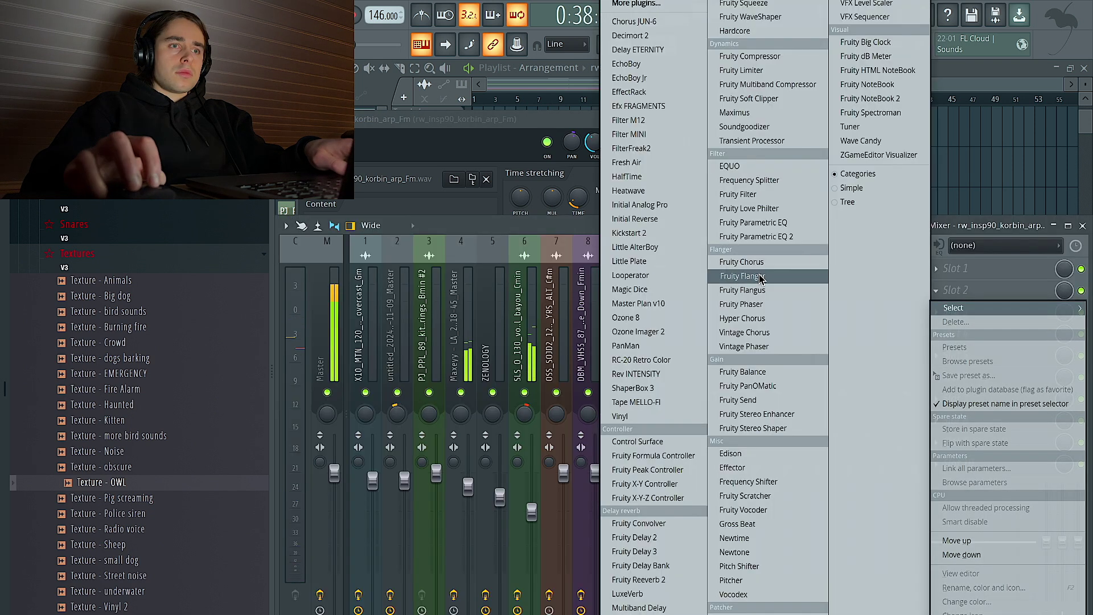
{"action": "left_click", "coordinate": [748, 208]}
{"action": "left_click", "coordinate": [866, 252]}
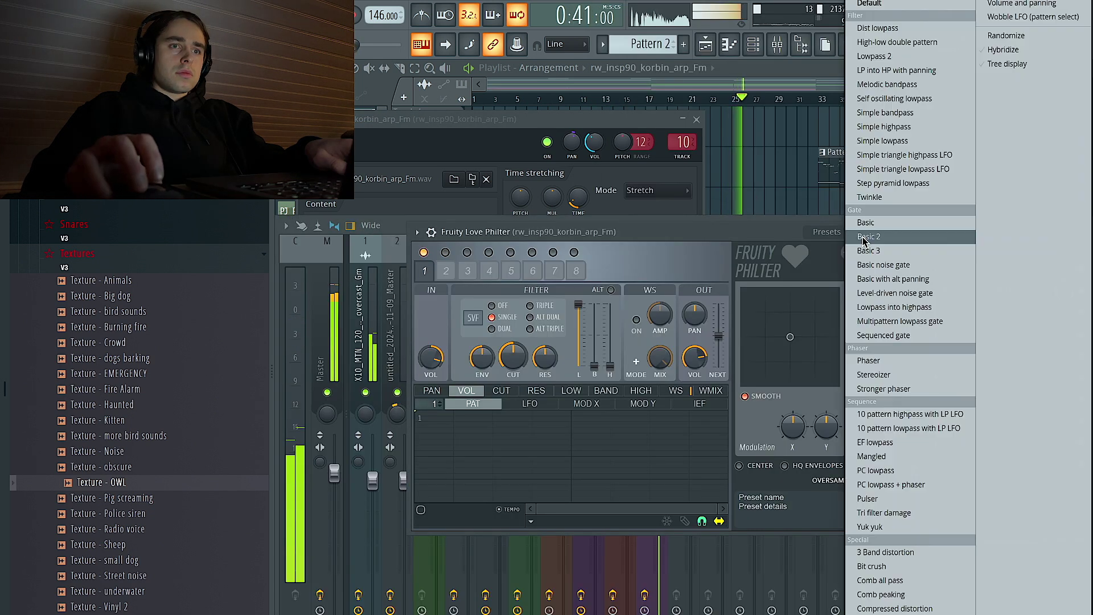
{"action": "left_click", "coordinate": [905, 179]}
{"action": "left_click", "coordinate": [890, 231]}
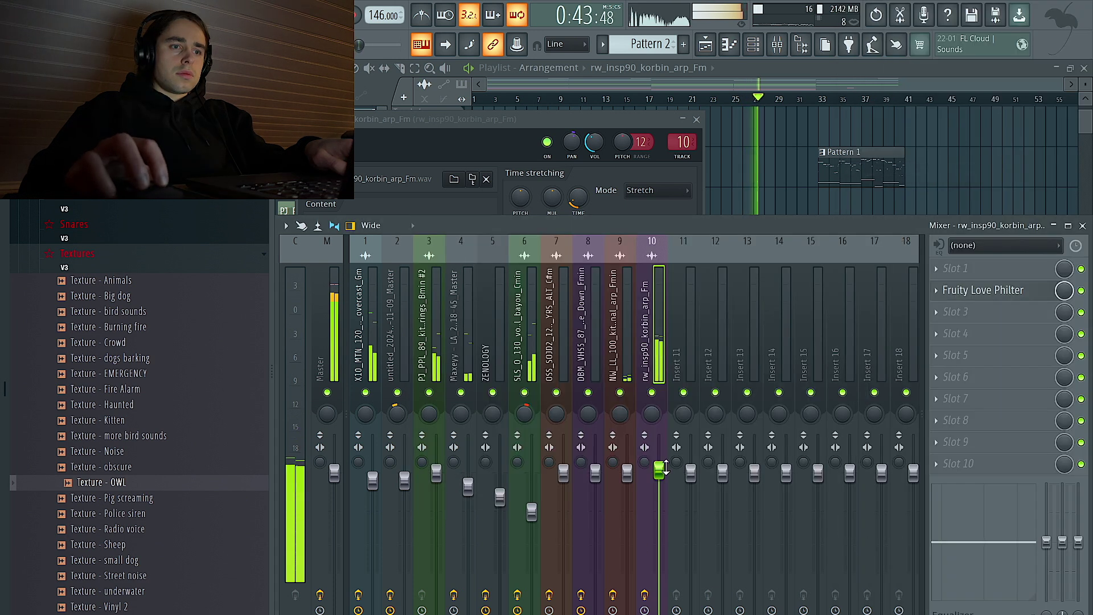
{"action": "left_click", "coordinate": [697, 119]}
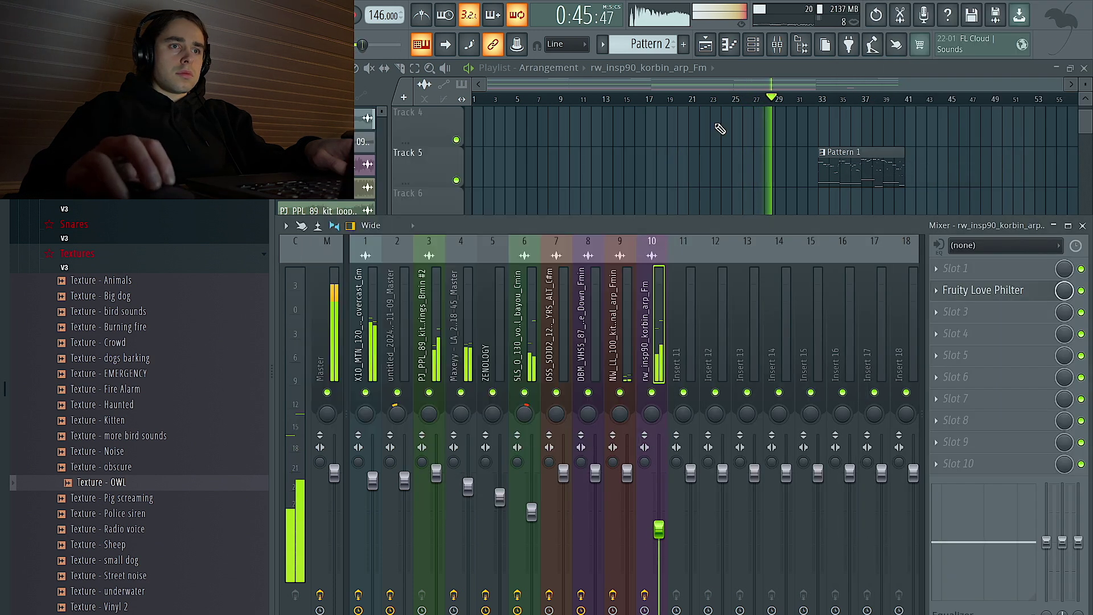
{"action": "key", "text": "F9"}
- Route the NW_SFST_160_kit_synth_sweet_Fmin clip to mixer track 11 and load HalfTime into slot 2
{"action": "left_click", "coordinate": [842, 473]}
{"action": "double_click", "coordinate": [805, 458]}
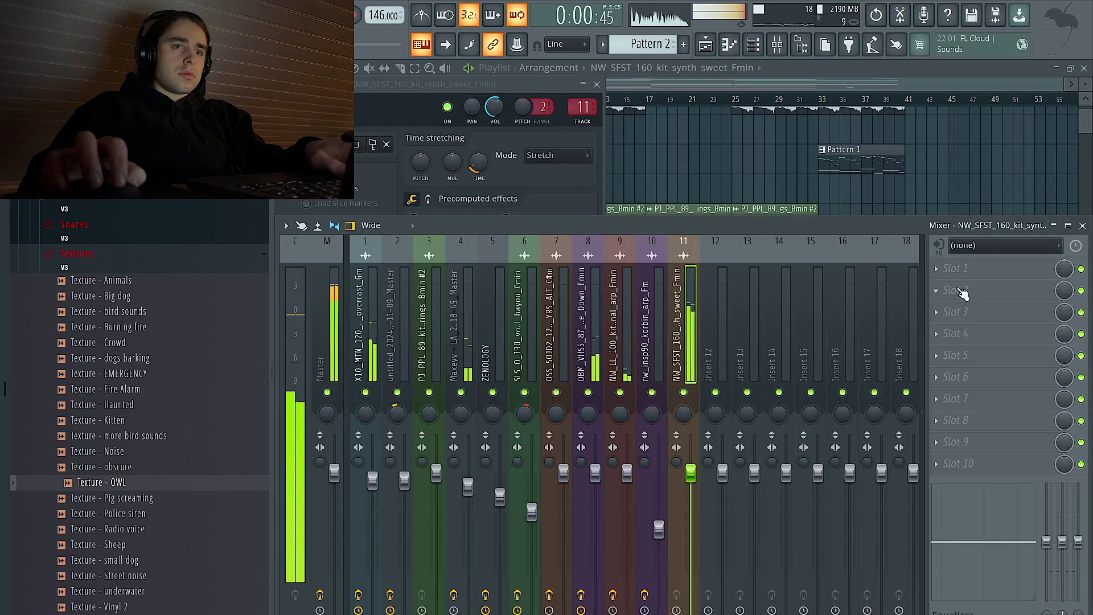
{"action": "left_click", "coordinate": [962, 290]}
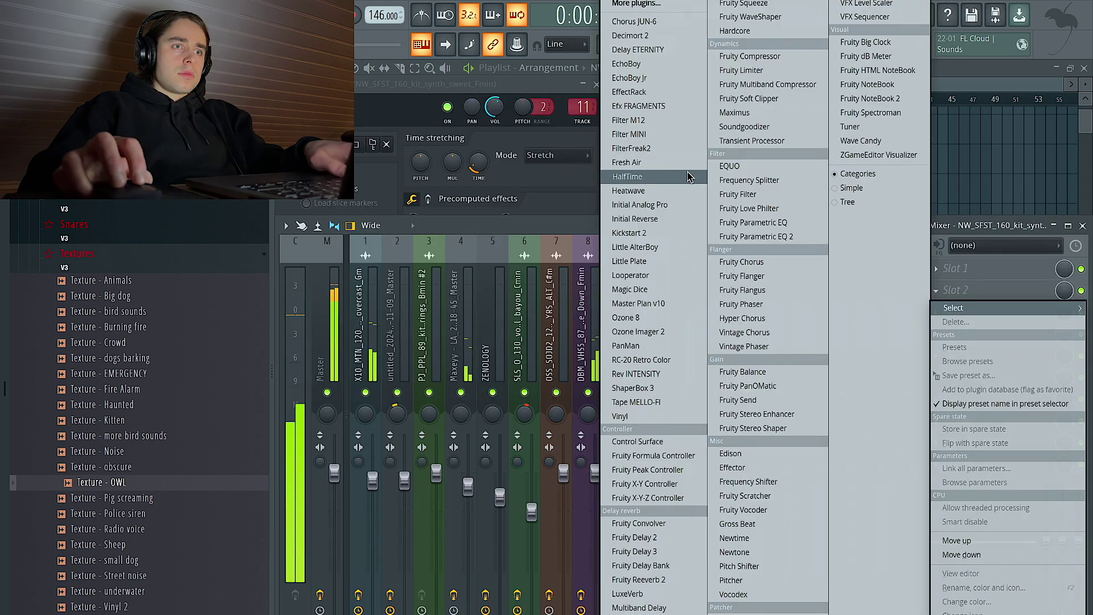
{"action": "left_click", "coordinate": [599, 105]}
{"action": "left_click", "coordinate": [598, 96]}
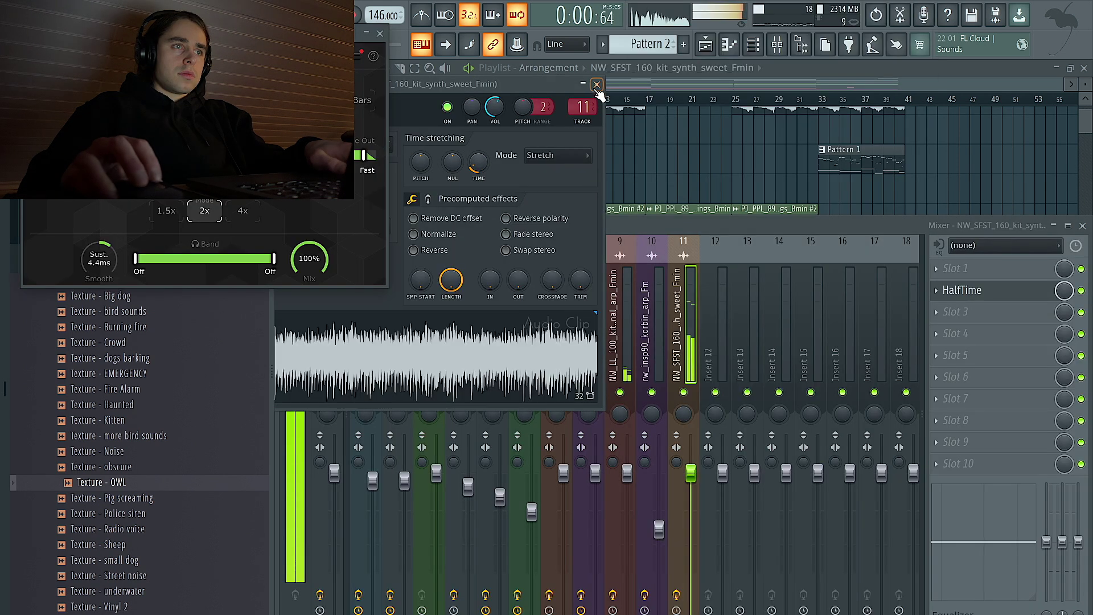
{"action": "left_click", "coordinate": [380, 33]}
- Switch to Splice and preview more F minor loops, including DIA_SWR_98_Galaxia_Synth_Arp_Fmin and NW_MECS_100_synth_loop_abstract_Fmin
{"action": "key", "text": "F5"}
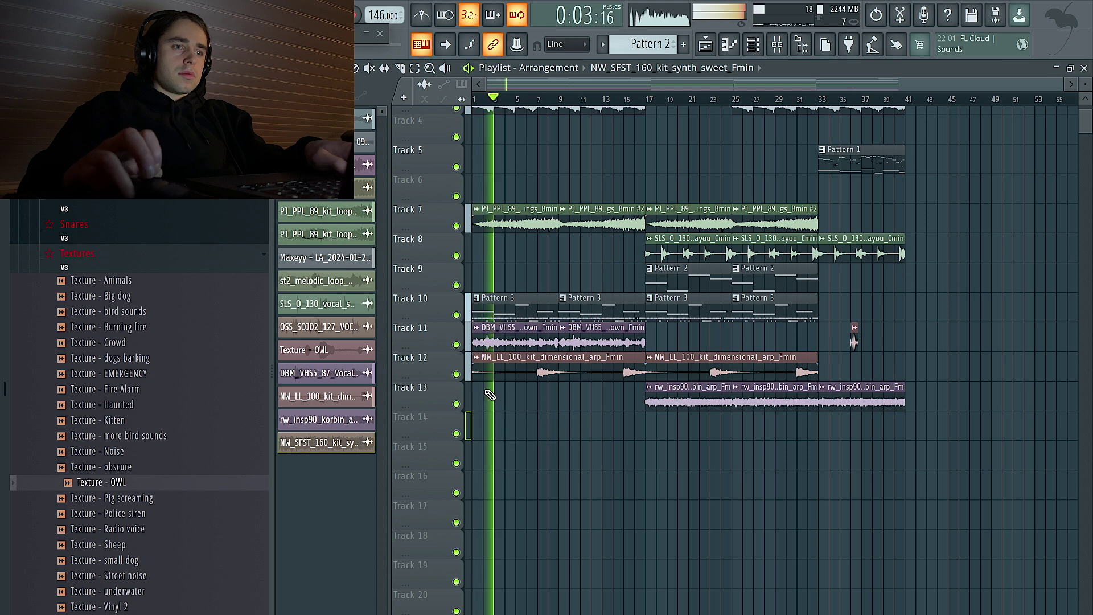
{"action": "scroll", "coordinate": [450, 359], "scroll_direction": "up", "scroll_amount": 3}
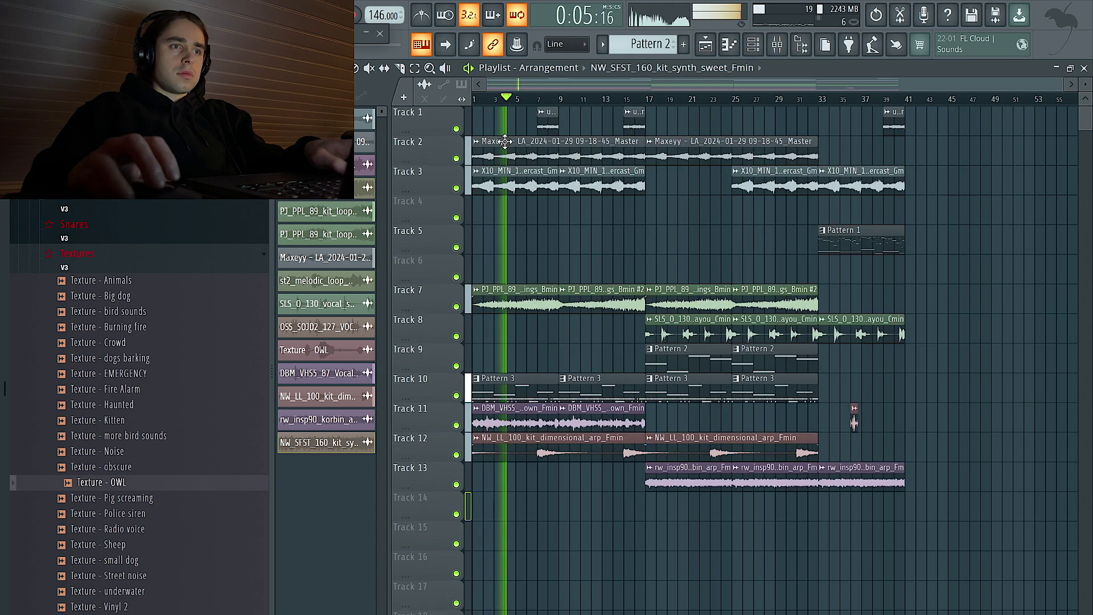
{"action": "key", "text": "alt+Tab"}
{"action": "key", "text": "Down"}
{"action": "key", "text": "Down"}
{"action": "scroll", "coordinate": [541, 281], "scroll_direction": "down", "scroll_amount": 6}
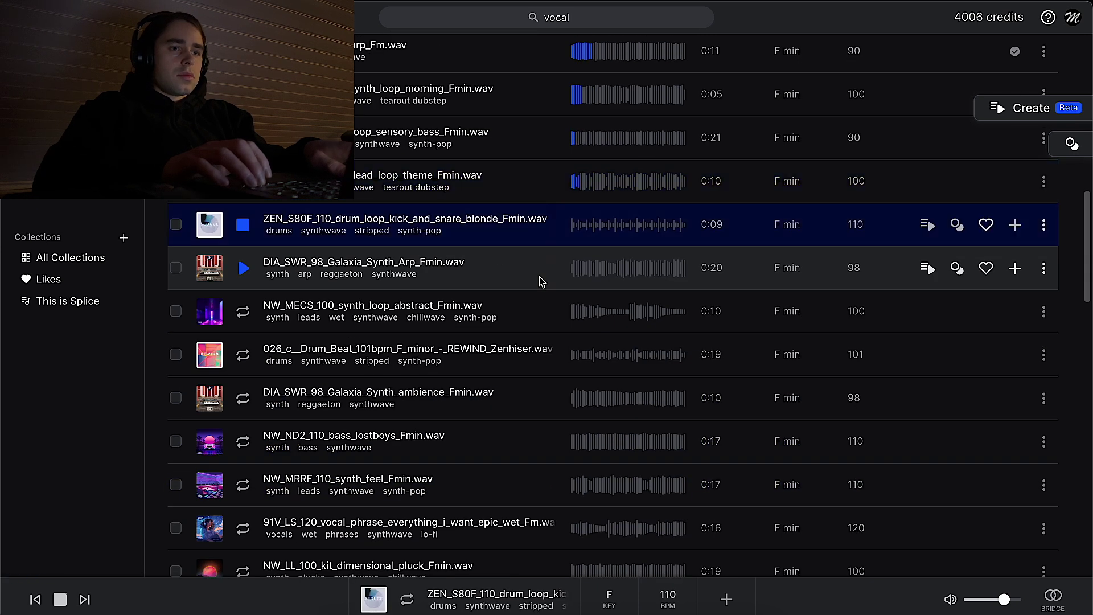
{"action": "left_click", "coordinate": [541, 280]}
{"action": "key", "text": "Down"}
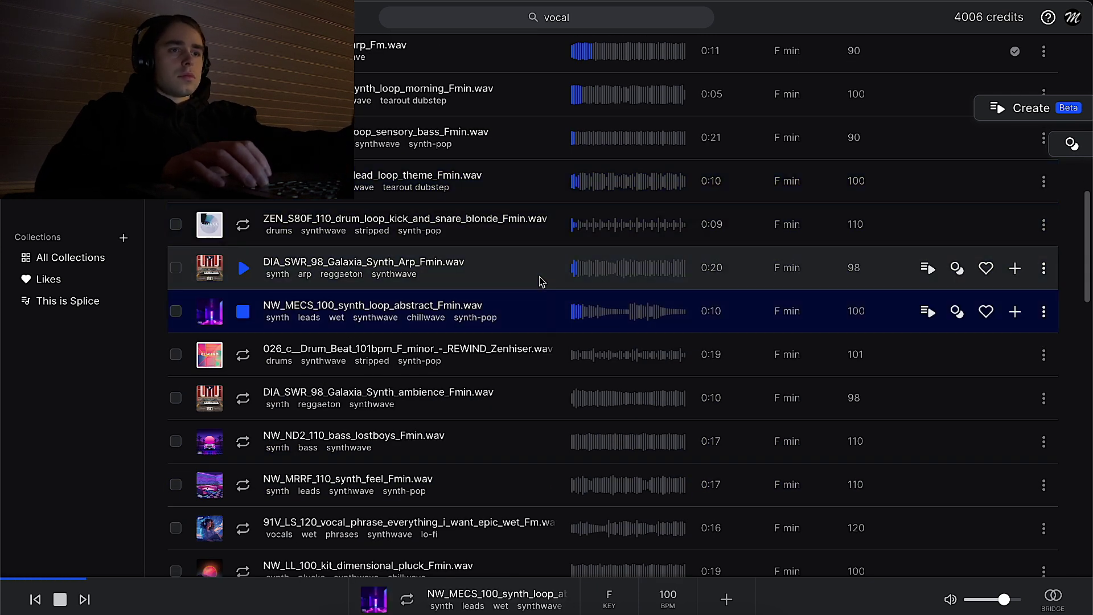
{"action": "key", "text": "Up"}
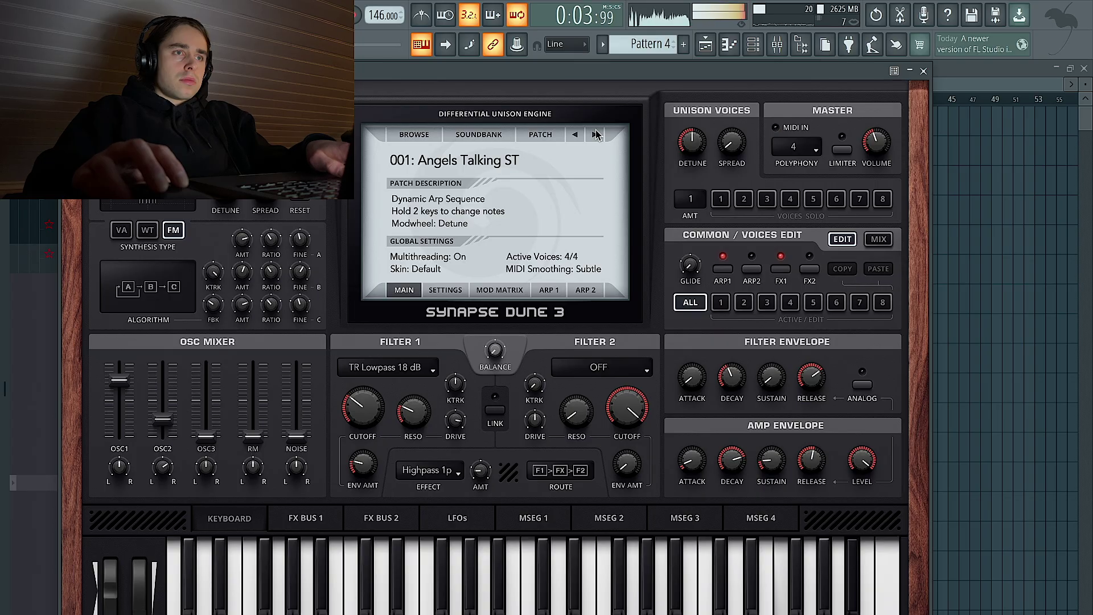
- Open Pattern 4's DUNE 3 notes in the piano roll, transpose both up to A#6 and listen
{"action": "left_click", "coordinate": [923, 70]}
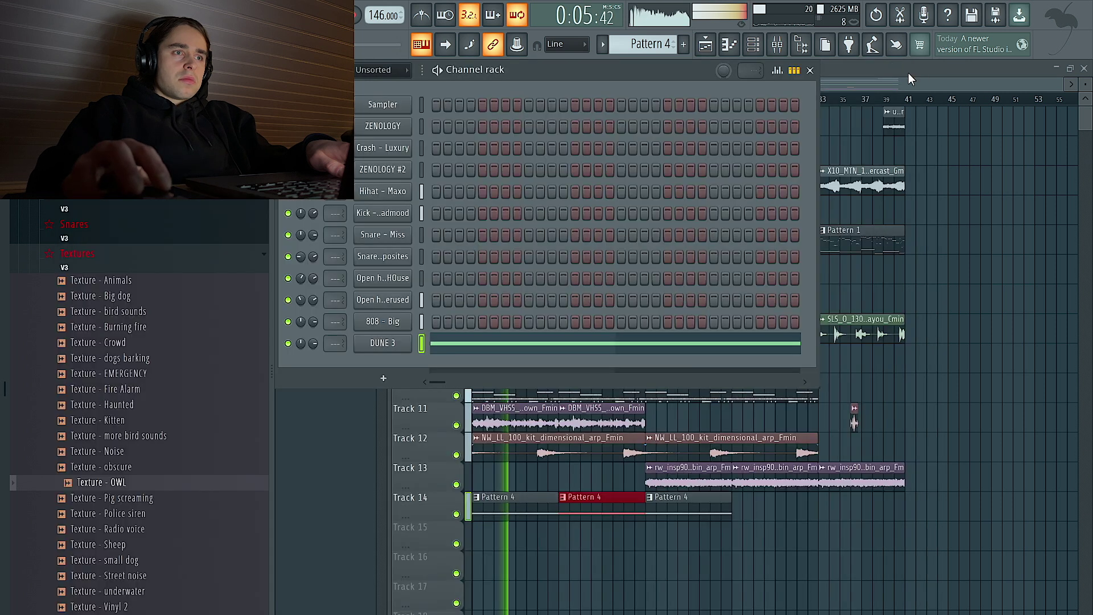
{"action": "right_click", "coordinate": [379, 344]}
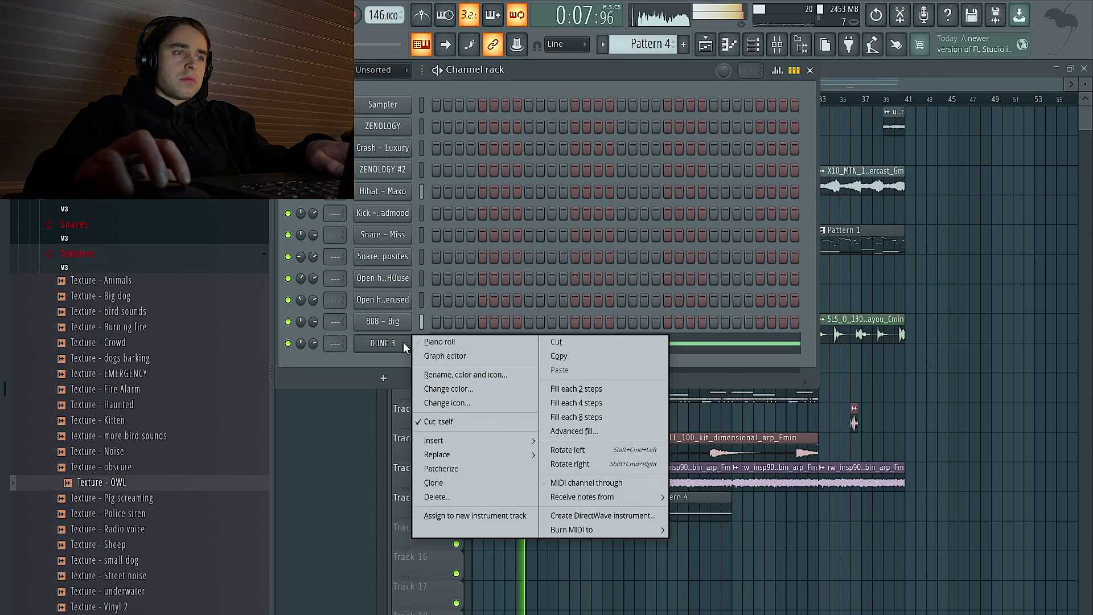
{"action": "left_click", "coordinate": [441, 343]}
{"action": "key", "text": "shift+Up"}
{"action": "key", "text": "shift+Up"}
{"action": "key", "text": "shift+Up"}
{"action": "key", "text": "shift+Up"}
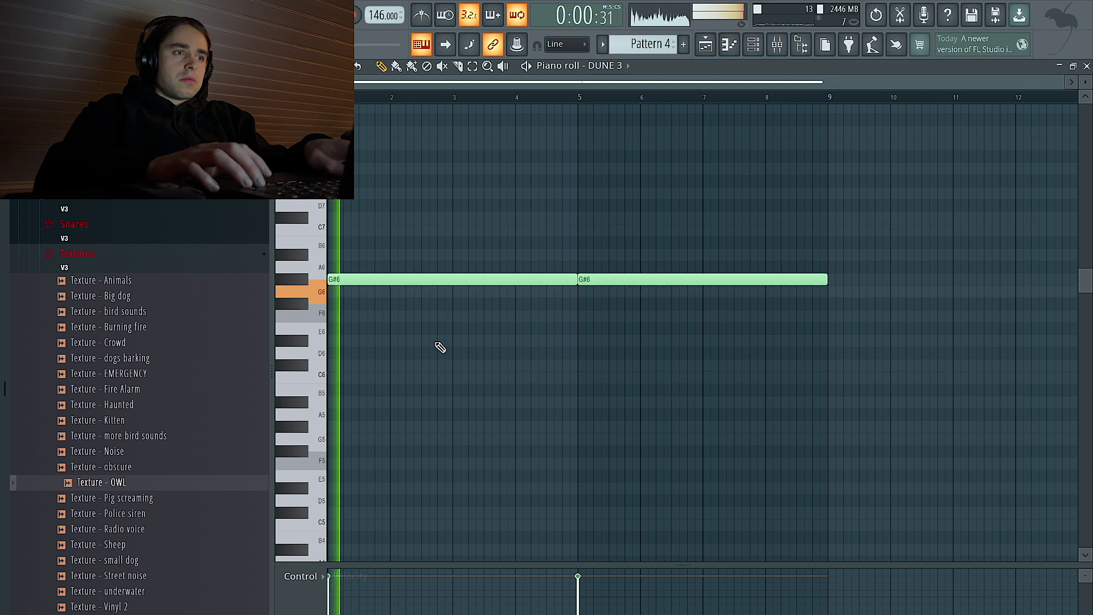
{"action": "key", "text": "space"}
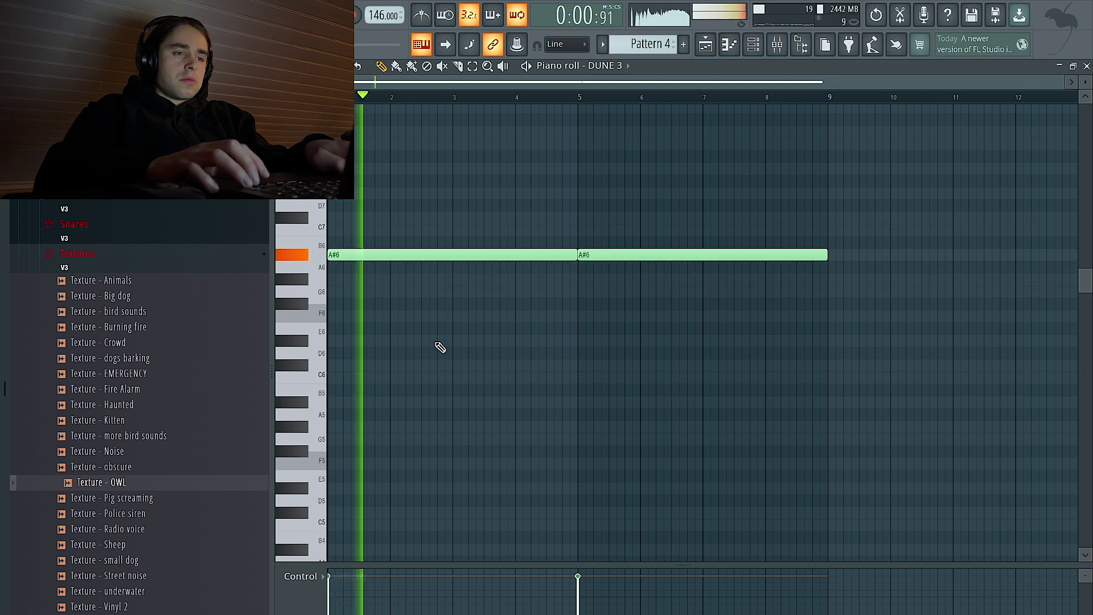
- Transpose both DUNE 3 notes down to F5 and play them back
{"action": "key", "text": "shift+Down"}
{"action": "key", "text": "shift+Down"}
{"action": "key", "text": "shift+Down"}
{"action": "key", "text": "space"}
{"action": "key", "text": "shift+Down"}
{"action": "key", "text": "shift+Down"}
{"action": "key", "text": "ctrl+Down"}
{"action": "key", "text": "space"}
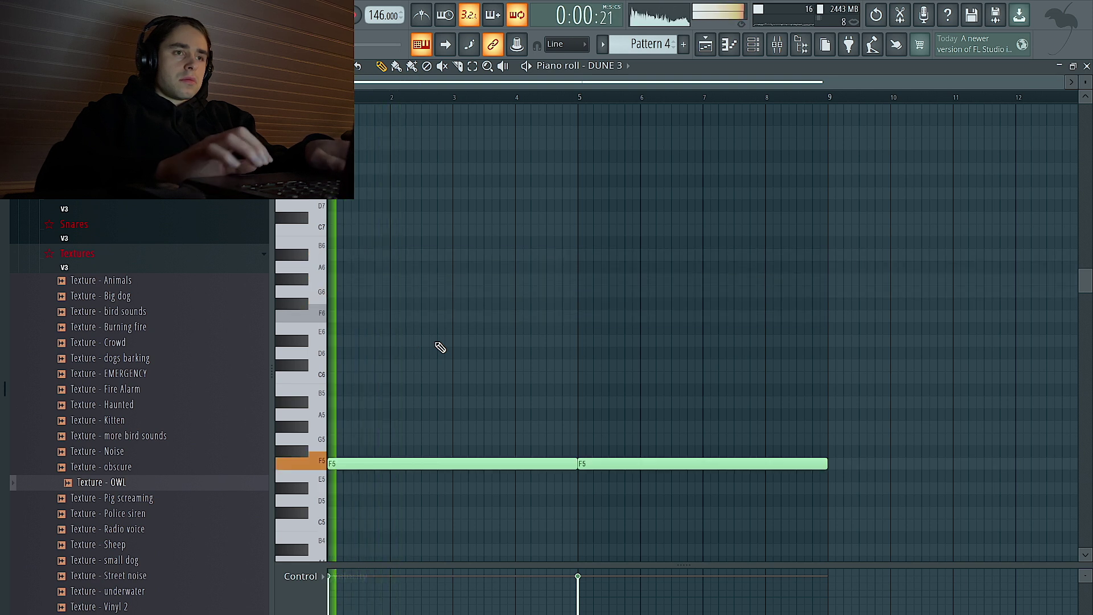
- Raise both DUNE 3 notes by one octave to F6
{"action": "key", "text": "F6"}
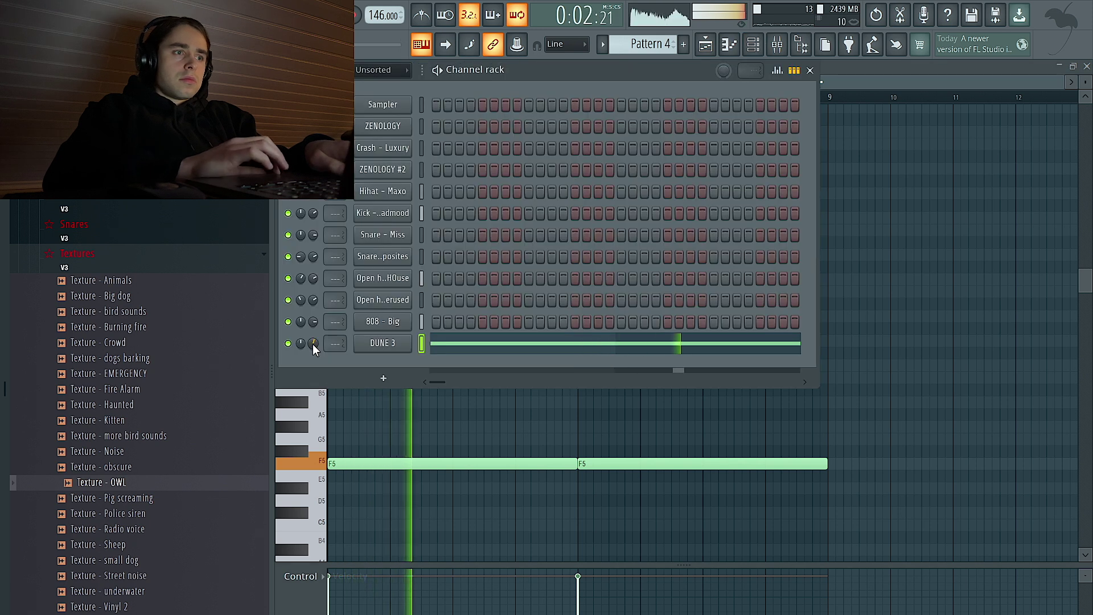
{"action": "key", "text": "F6"}
{"action": "key", "text": "ctrl+Up"}
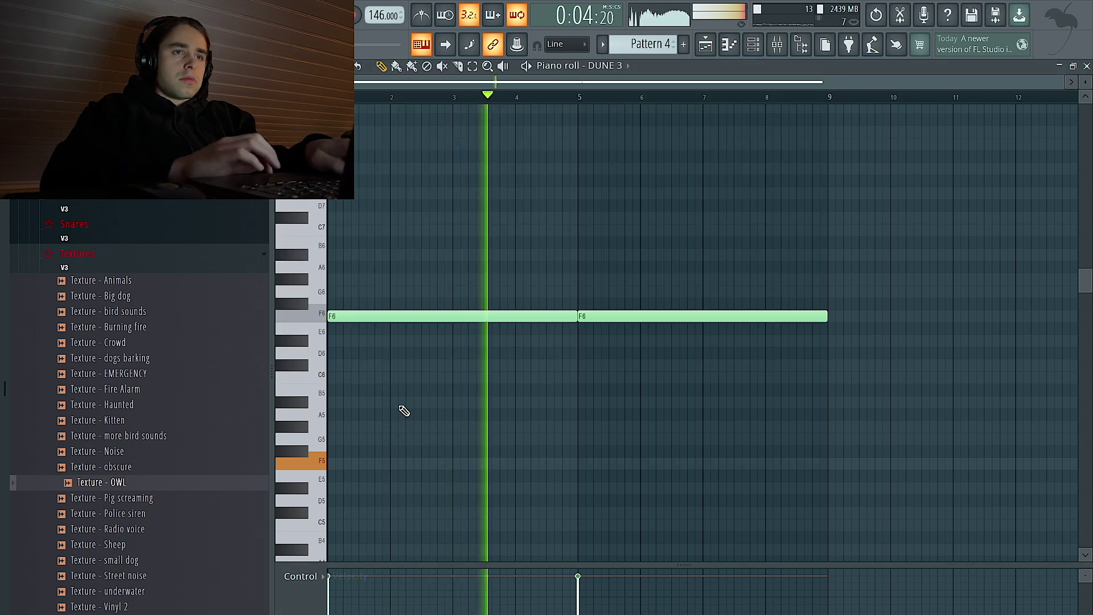
- Route the DUNE 3 channel to mixer track 12
{"action": "key", "text": "F6"}
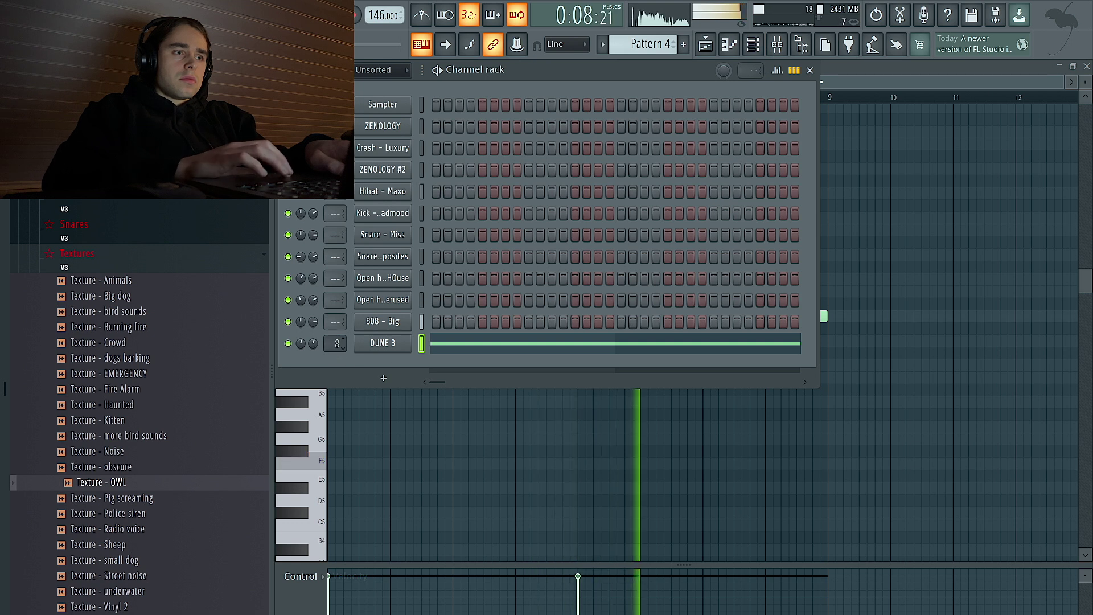
{"action": "key", "text": "F9"}
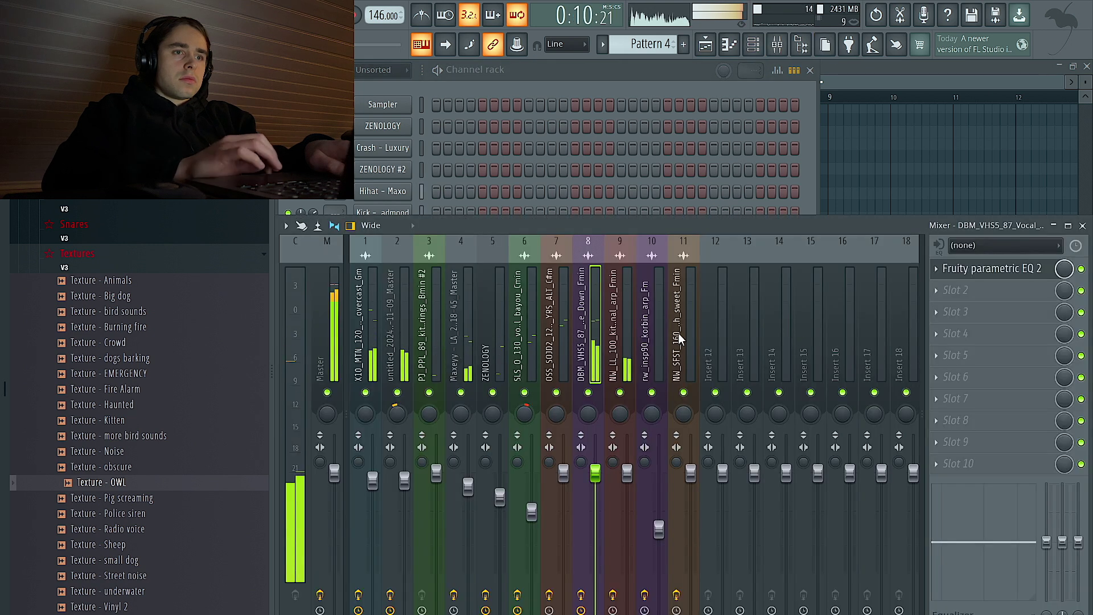
{"action": "key", "text": "F6"}
{"action": "scroll", "coordinate": [334, 343], "scroll_direction": "up", "scroll_amount": 5}
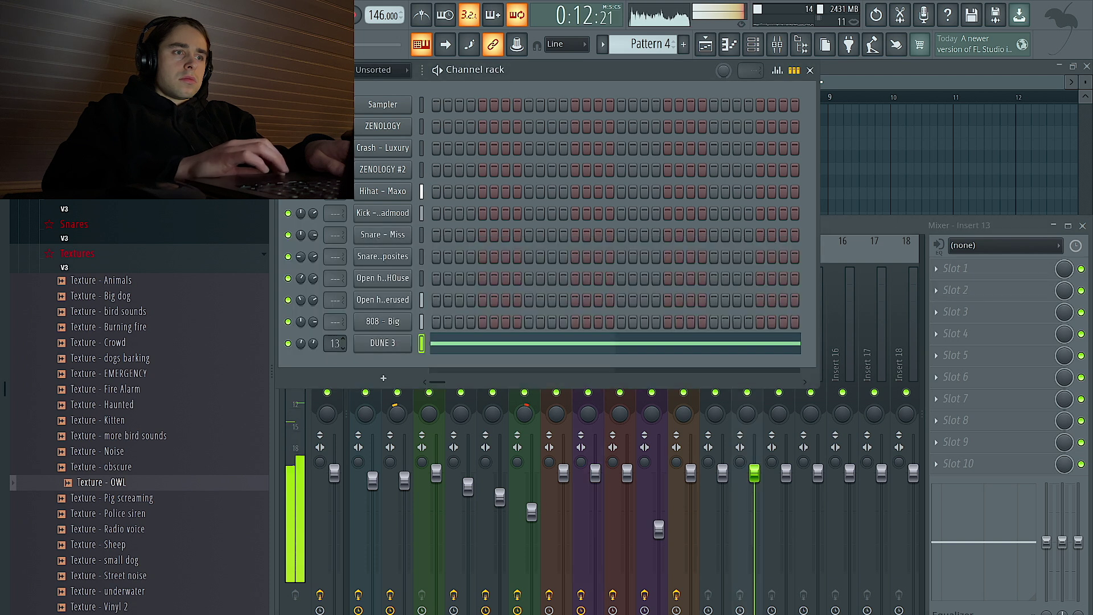
- Load Fruity Love Philter into slot 1 of mixer track 12 and step through its presets to Lowpass 2
{"action": "left_click", "coordinate": [960, 279]}
{"action": "mouse_move", "coordinate": [962, 286]}
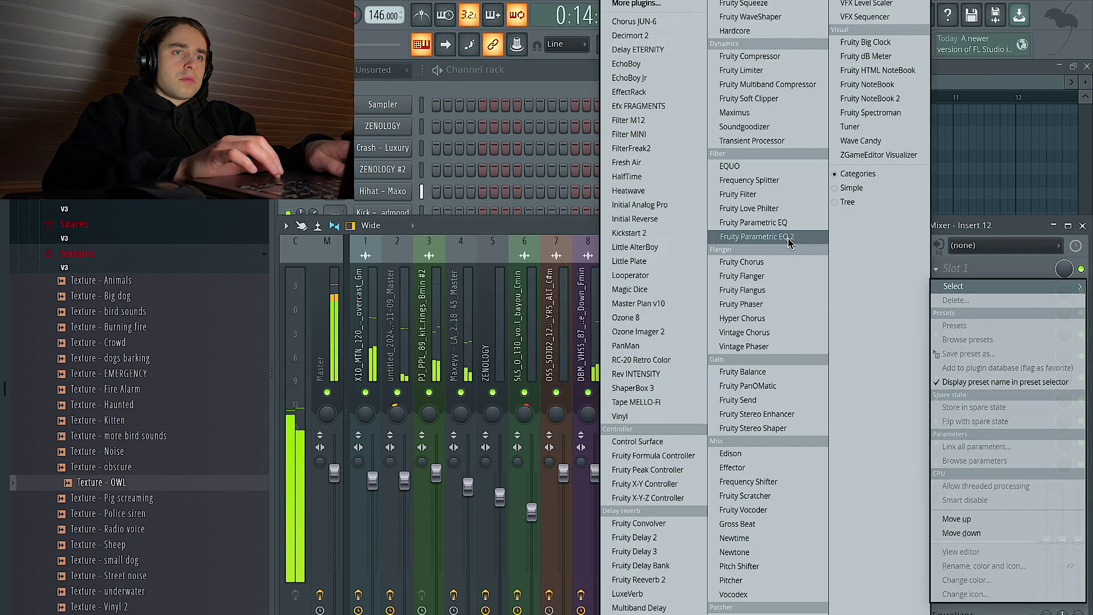
{"action": "left_click", "coordinate": [774, 214]}
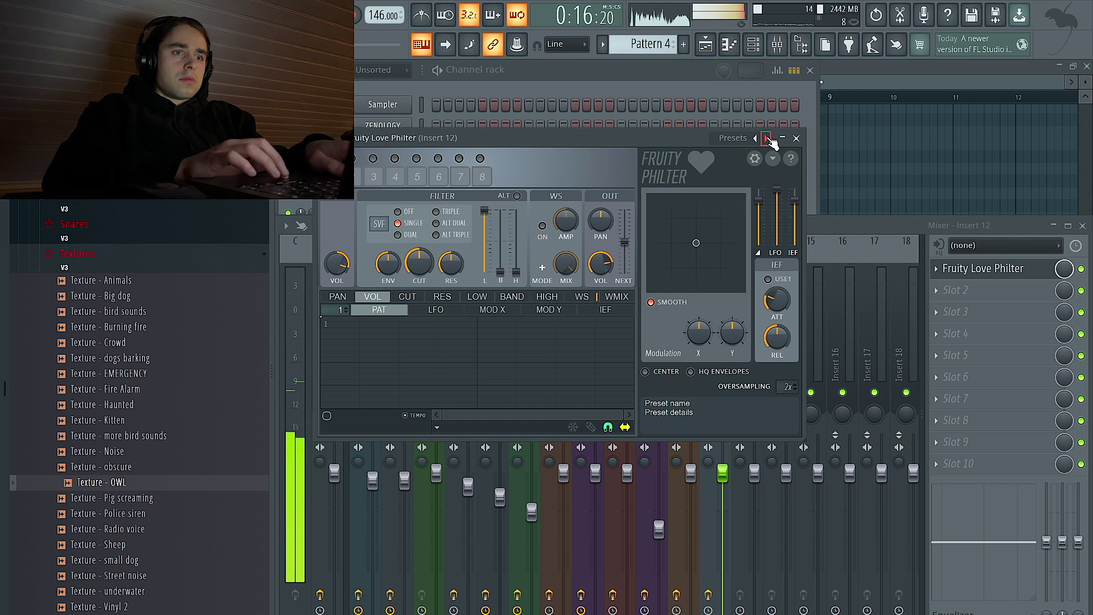
{"action": "left_click", "coordinate": [766, 138]}
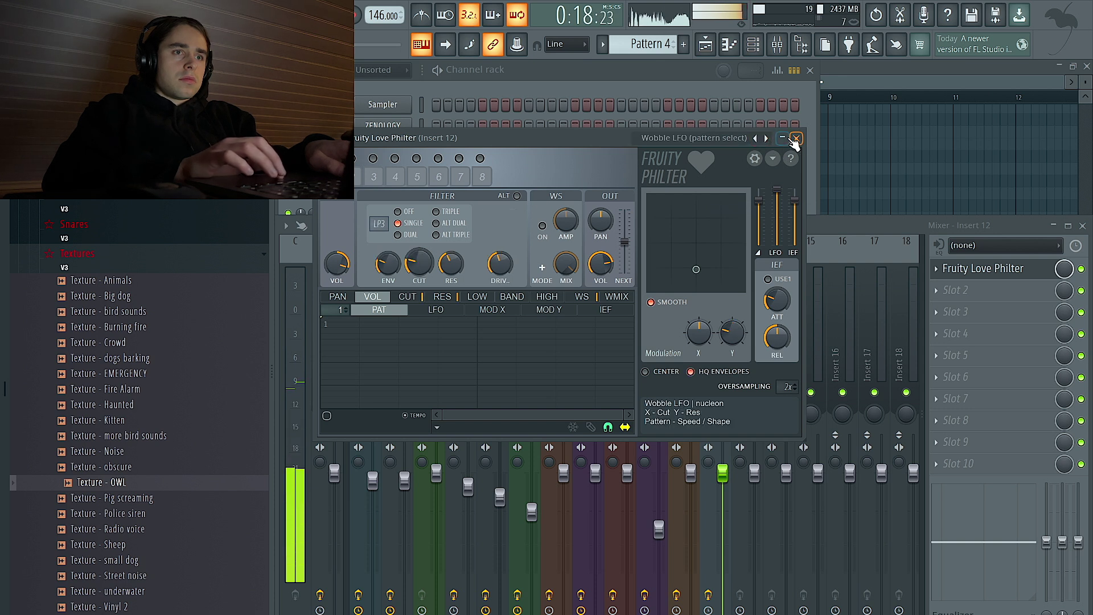
{"action": "left_click", "coordinate": [765, 139]}
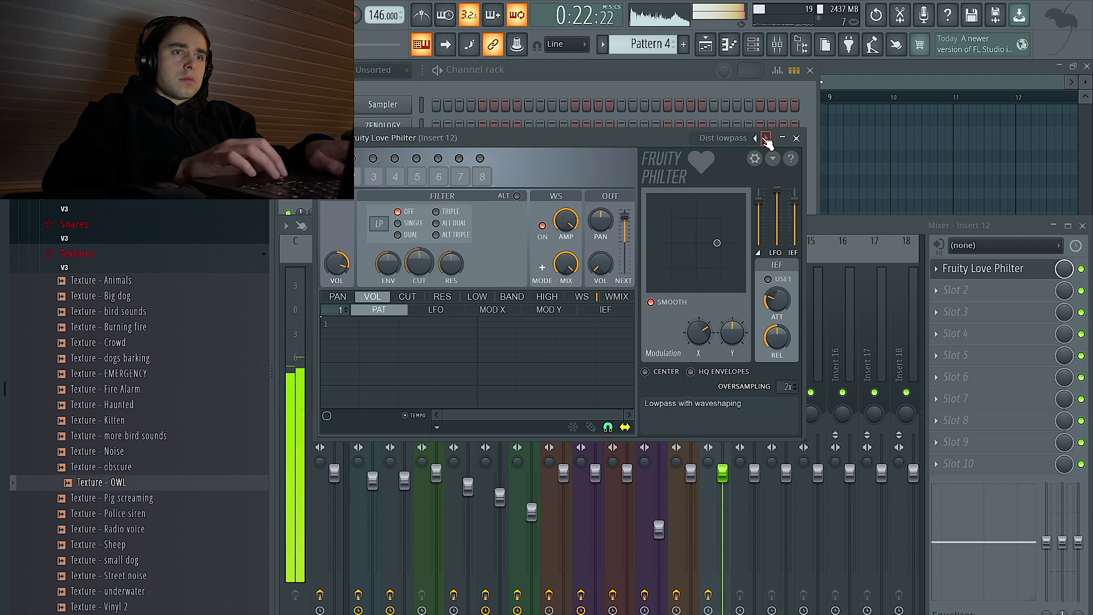
{"action": "left_click", "coordinate": [766, 138]}
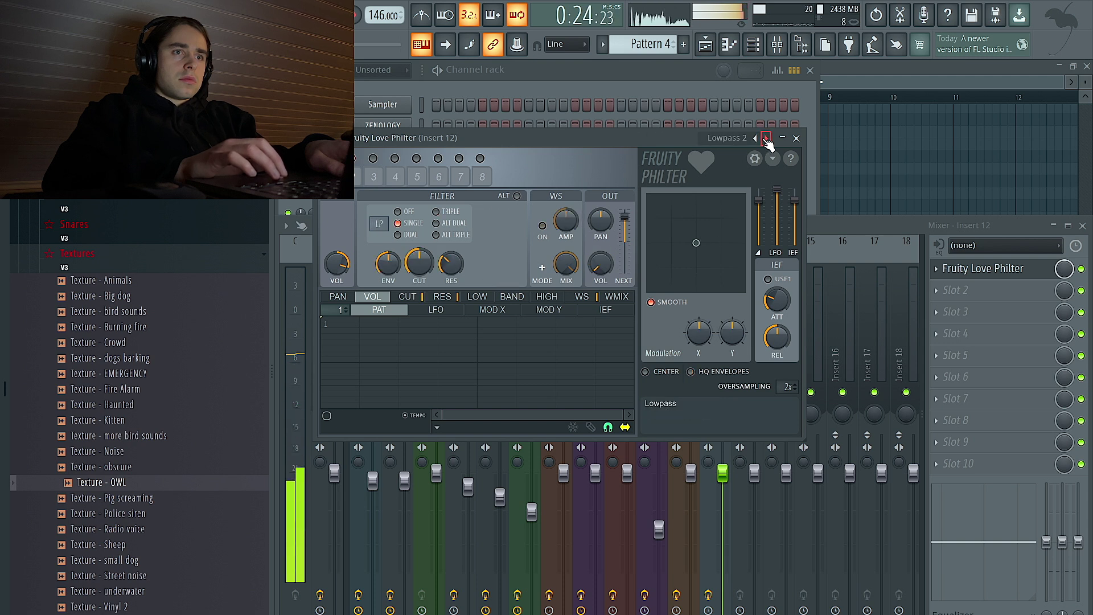
{"action": "left_click", "coordinate": [796, 138]}
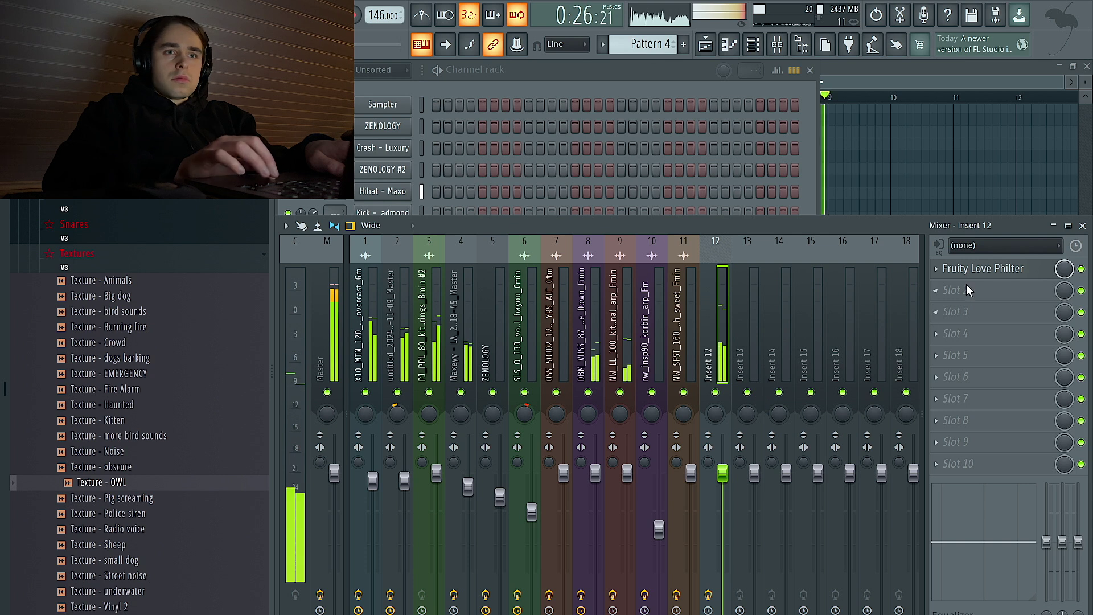
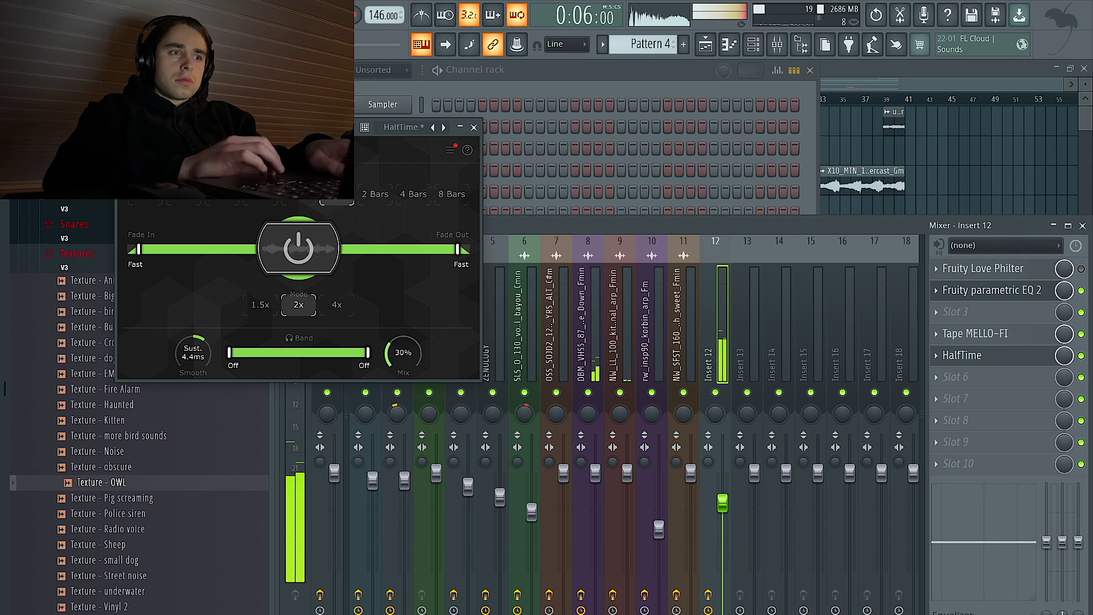
- Close the HalfTime window, return to the playlist and try to split Pattern 4 by channel
{"action": "left_click", "coordinate": [473, 128]}
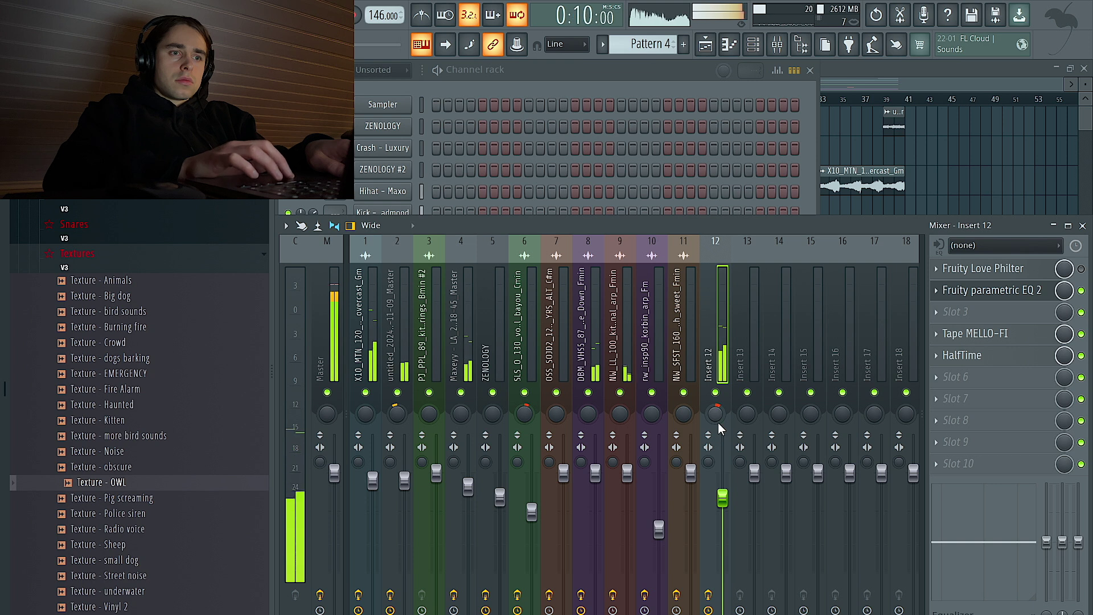
{"action": "key", "text": "F5"}
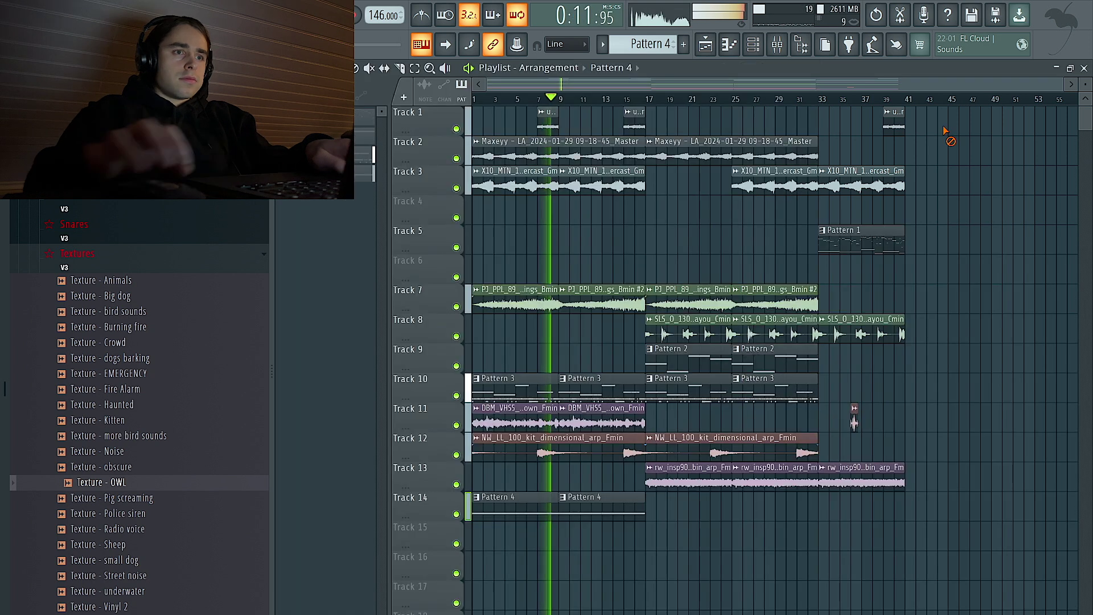
{"action": "left_click", "coordinate": [661, 44]}
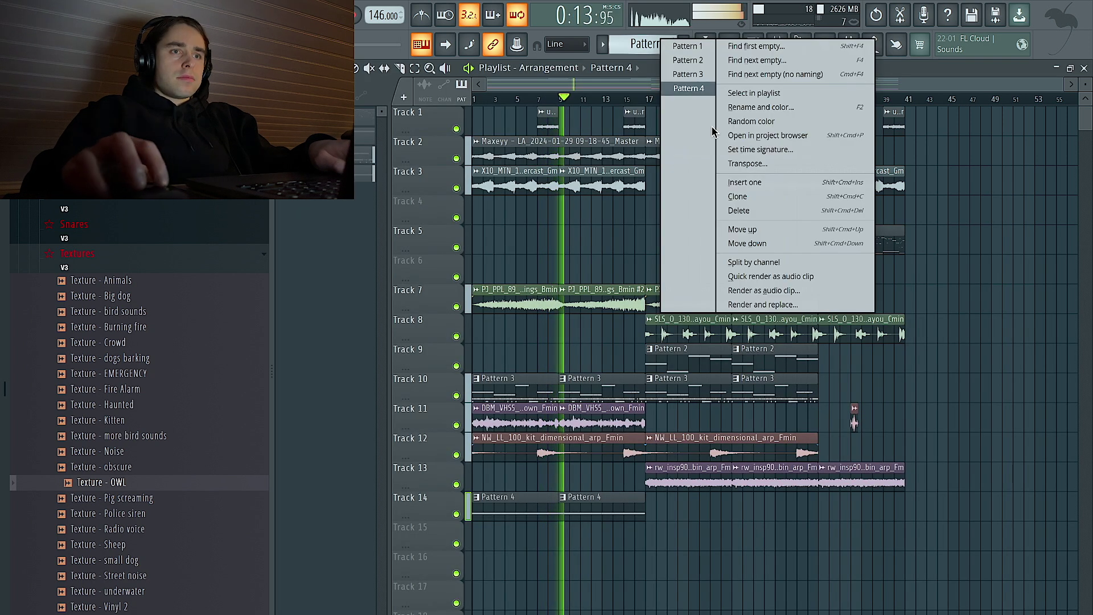
{"action": "left_click", "coordinate": [749, 262]}
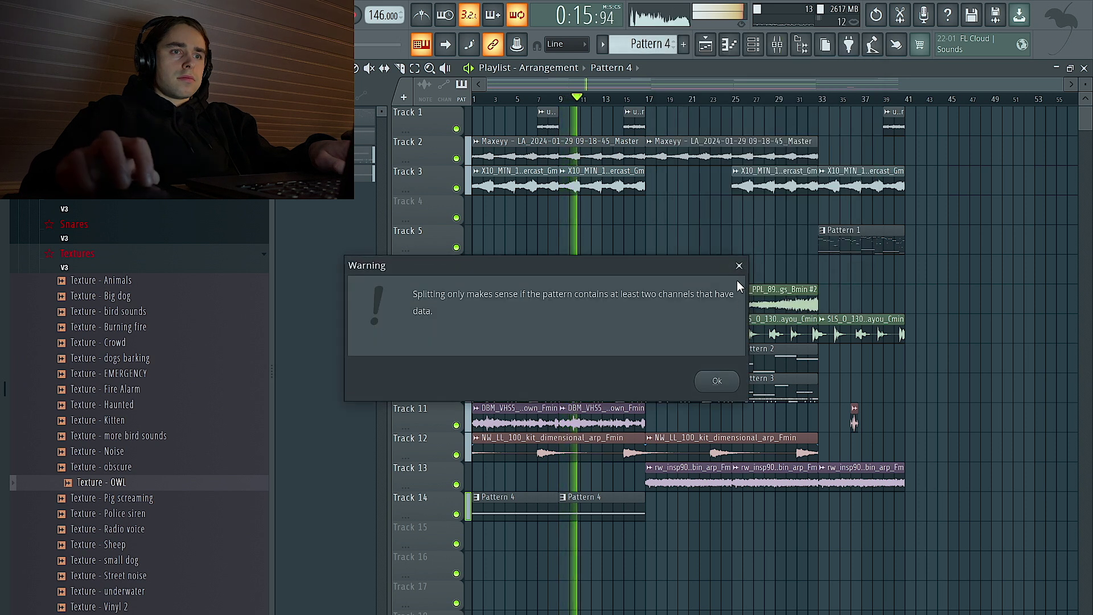
- Dismiss the splitting warning and split the drum pattern on Track 10 by channel
{"action": "key", "text": "Return"}
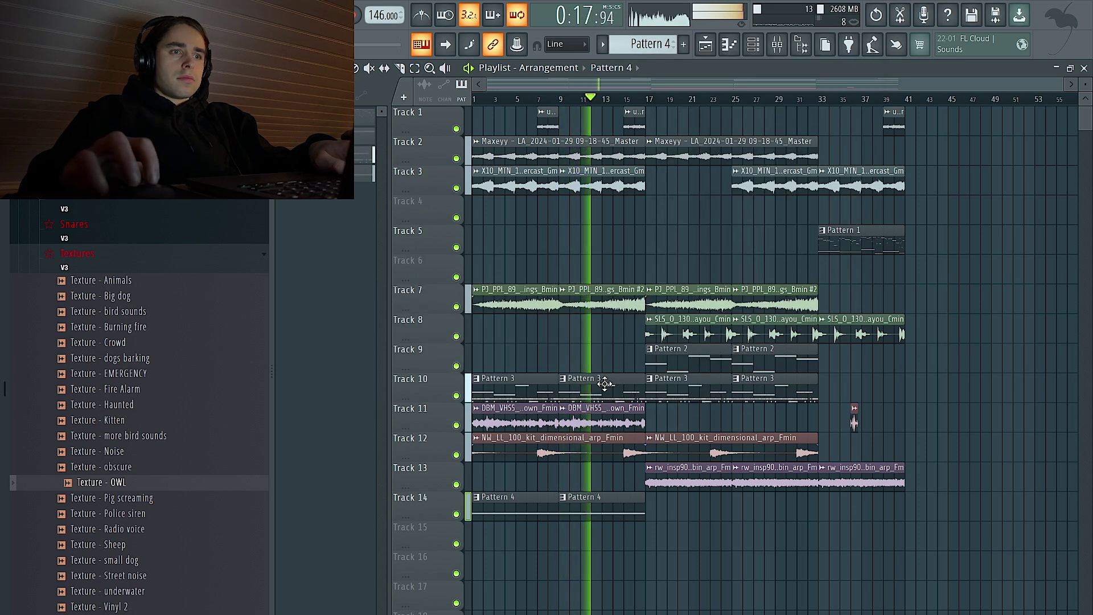
{"action": "left_click", "coordinate": [656, 45]}
{"action": "left_click", "coordinate": [743, 266]}
- Shift all playlist clips eight bars later so the arrangement starts at bar 9
{"action": "key", "text": "ctrl+a"}
{"action": "left_click_drag", "start_coordinate": [503, 159], "coordinate": [589, 156]}
{"action": "left_click", "coordinate": [565, 265]}
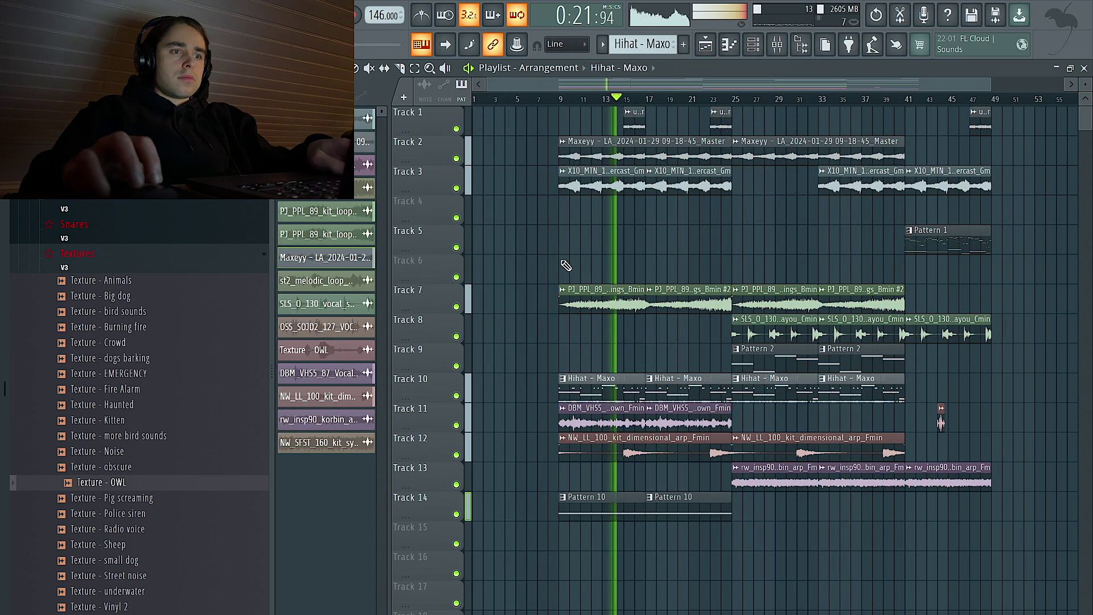
- Move a Pattern 10 clip and the melody clip from bar 41 to bar 1, and open the melody pattern in the piano roll
{"action": "left_click", "coordinate": [572, 509]}
{"action": "key", "text": "space"}
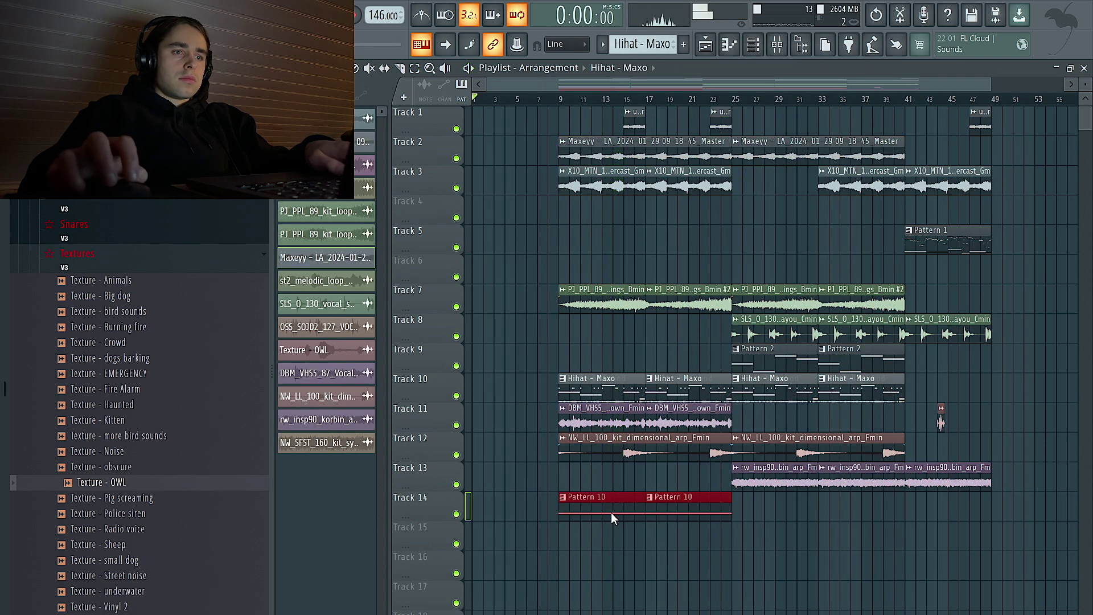
{"action": "left_click_drag", "start_coordinate": [576, 505], "coordinate": [492, 239]}
{"action": "double_click", "coordinate": [492, 239]}
{"action": "key", "text": "space"}
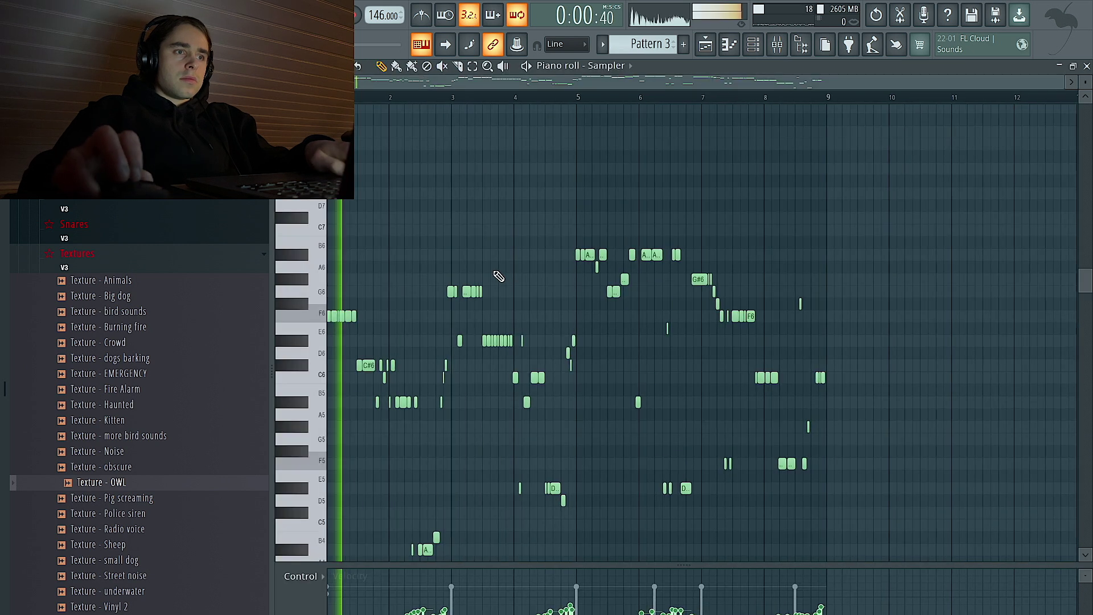
- In the ZENOLOGY line, raise D#3 to G#3, delete A#2, extend A#3 to bar 7 and raise the second F3 to C4
{"action": "scroll", "coordinate": [455, 398], "scroll_direction": "down", "scroll_amount": 6}
{"action": "double_click", "coordinate": [488, 488]}
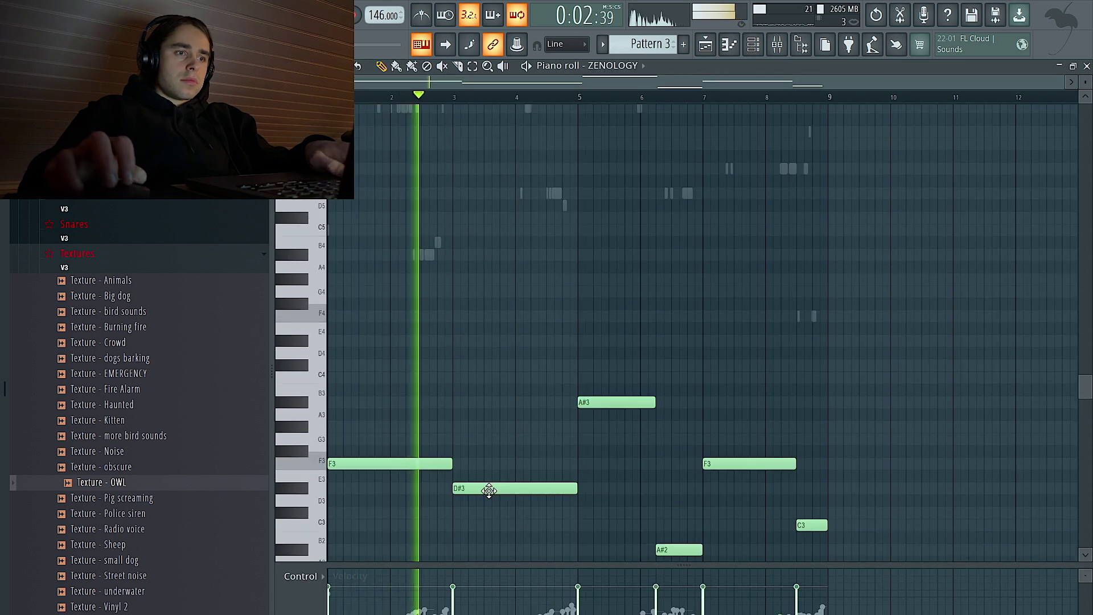
{"action": "left_click_drag", "start_coordinate": [487, 488], "coordinate": [487, 427]}
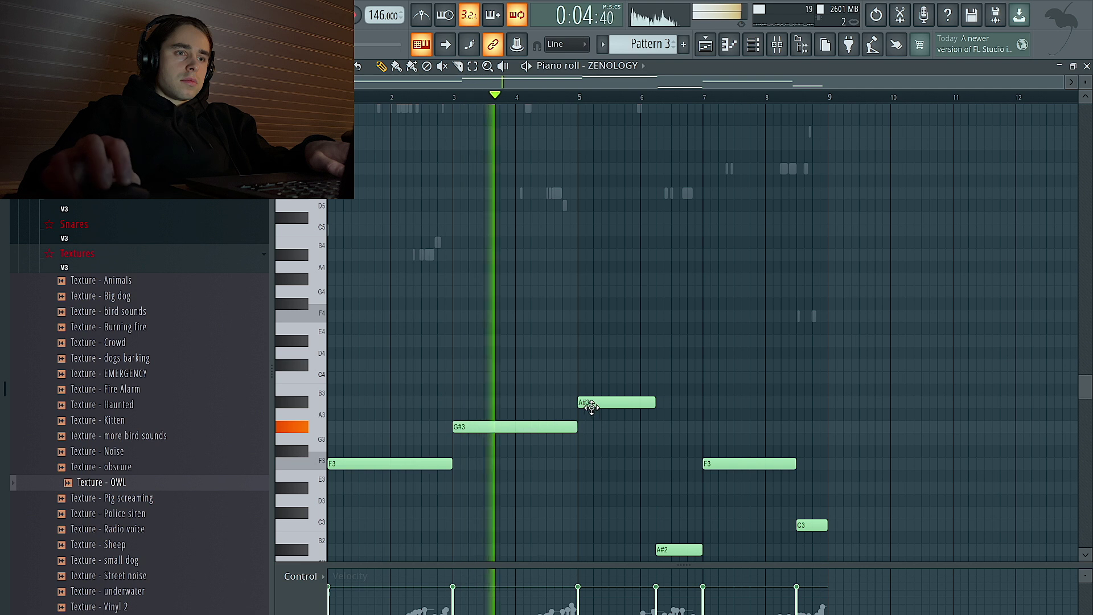
{"action": "scroll", "coordinate": [610, 396], "scroll_direction": "down", "scroll_amount": 3}
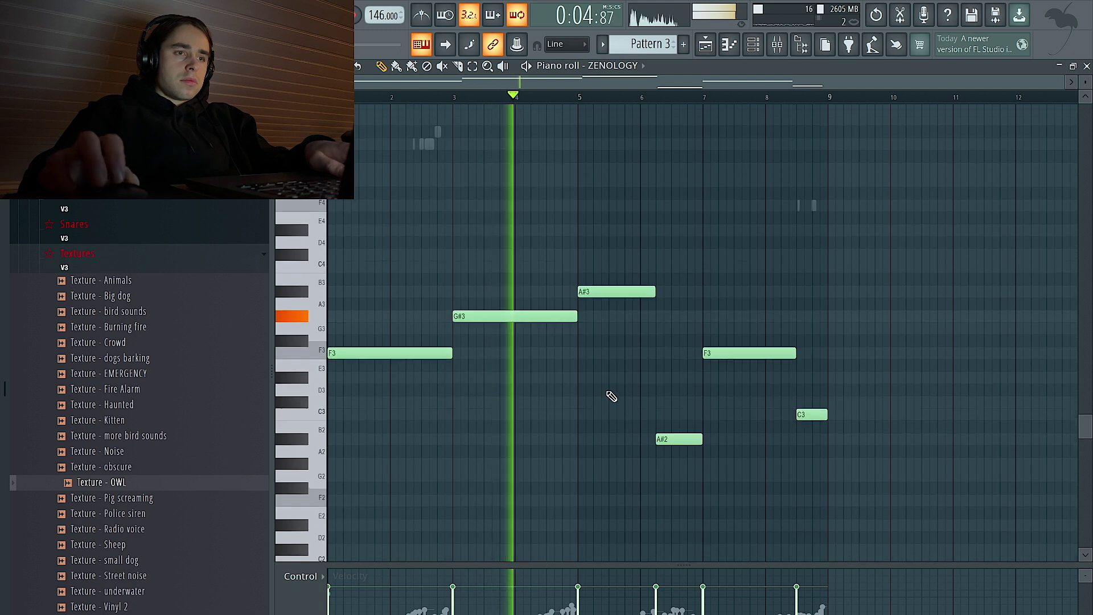
{"action": "right_click", "coordinate": [678, 439]}
{"action": "left_click_drag", "start_coordinate": [655, 292], "coordinate": [704, 290]}
{"action": "left_click_drag", "start_coordinate": [712, 352], "coordinate": [717, 265]}
- Lower the last three long ZENOLOGY notes to G3, G#3 and A#3, delete C3 and extend the final note to bar 9
{"action": "key", "text": "space"}
{"action": "key", "text": "space"}
{"action": "left_click_drag", "start_coordinate": [515, 314], "coordinate": [497, 328]}
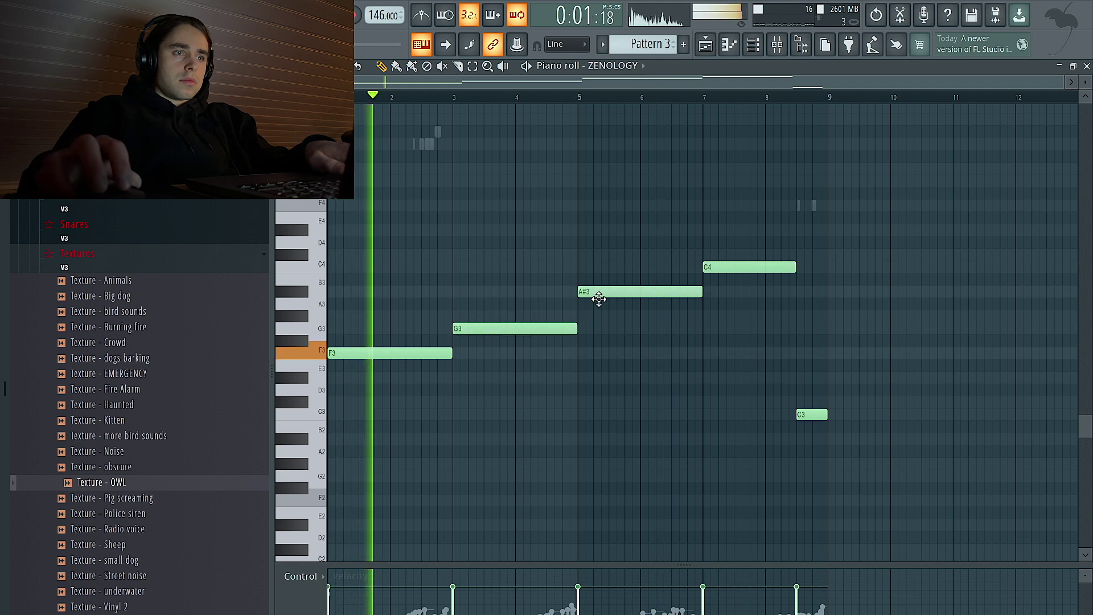
{"action": "left_click_drag", "start_coordinate": [598, 292], "coordinate": [603, 317]}
{"action": "right_click", "coordinate": [812, 415]}
{"action": "left_click_drag", "start_coordinate": [794, 267], "coordinate": [825, 271]}
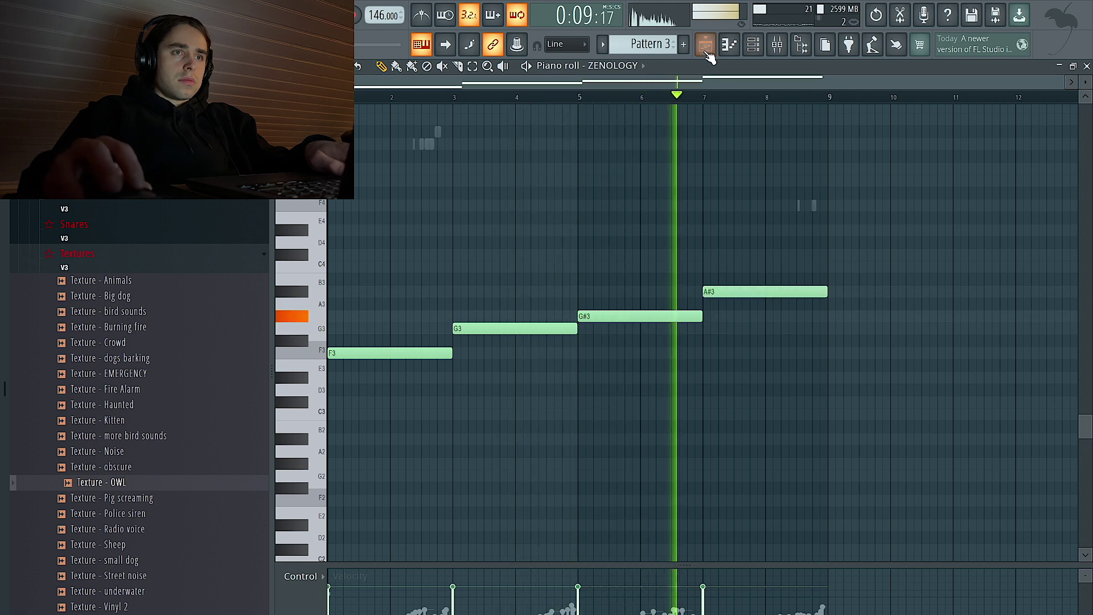
- Return to the playlist, set the time selection to bars 1 to 9 and play it
{"action": "key", "text": "F5"}
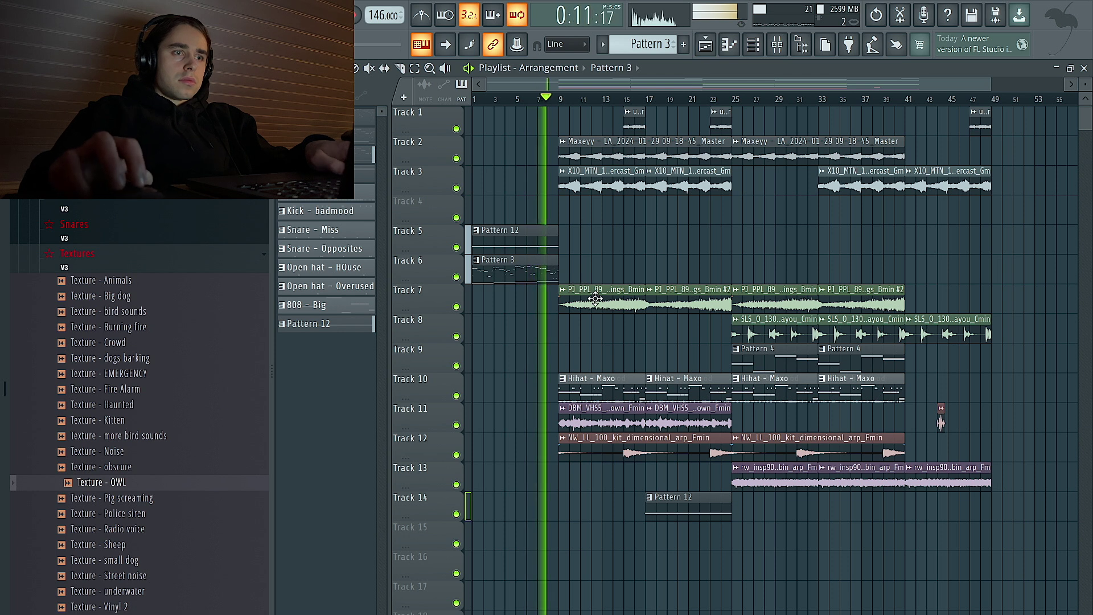
{"action": "left_click_drag", "start_coordinate": [566, 113], "coordinate": [475, 239]}
{"action": "key", "text": "space"}
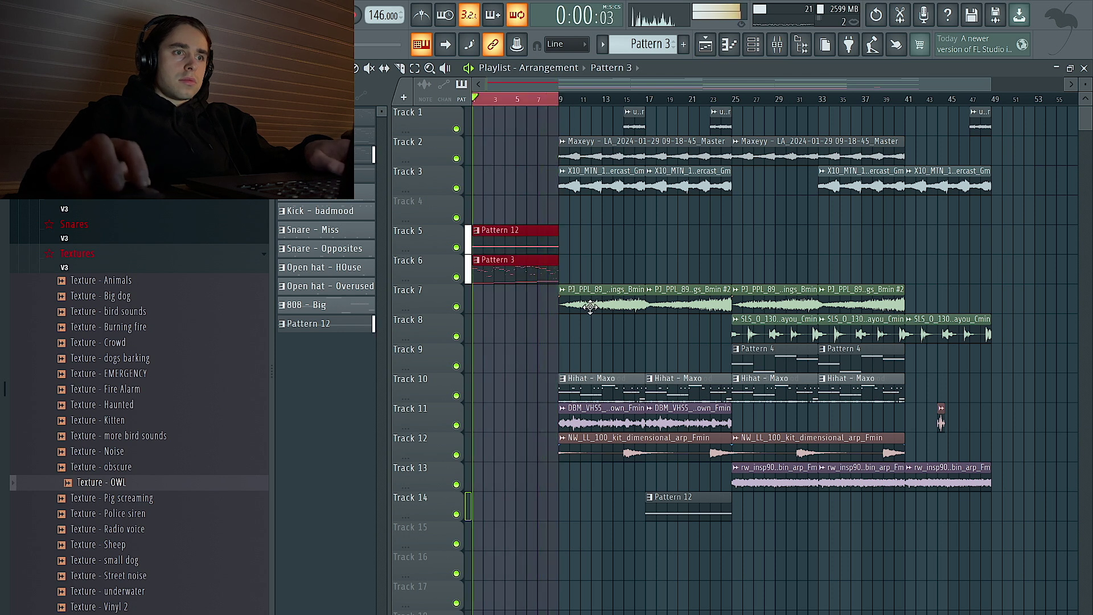
- Place the six split drum patterns, Hihat - Maxo to Open hat - Overused, on Tracks 14–19 at bar 1, and move Pattern 4 to bar 1
{"action": "left_click", "coordinate": [611, 392]}
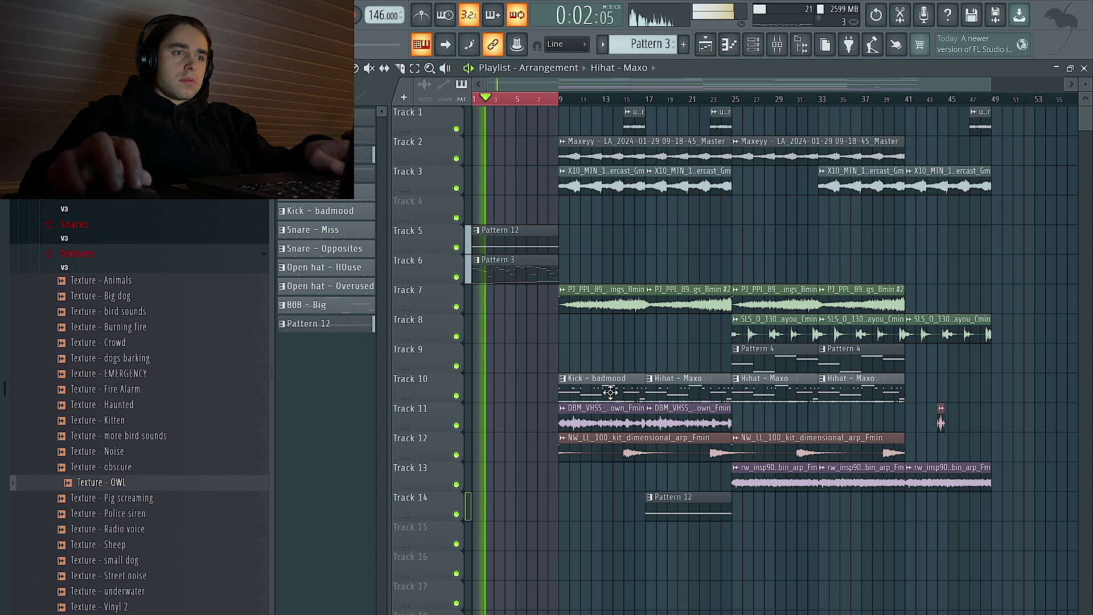
{"action": "left_click", "coordinate": [323, 304]}
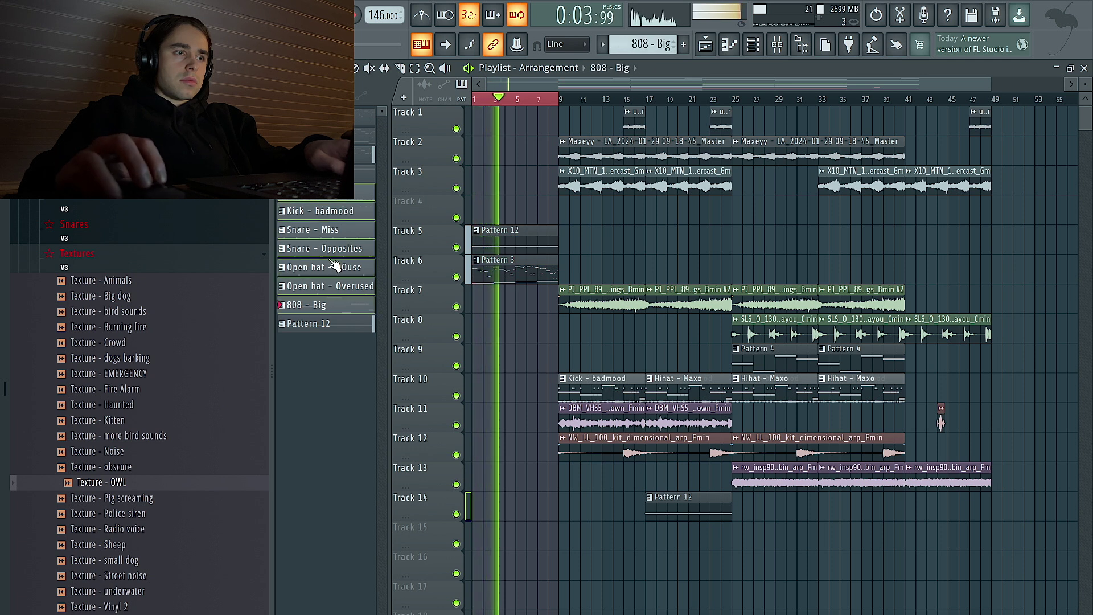
{"action": "left_click", "coordinate": [333, 285]}
{"action": "left_click", "coordinate": [325, 192], "text": "shift"}
{"action": "left_click_drag", "start_coordinate": [324, 193], "coordinate": [476, 507]}
{"action": "left_click_drag", "start_coordinate": [475, 508], "coordinate": [476, 507]}
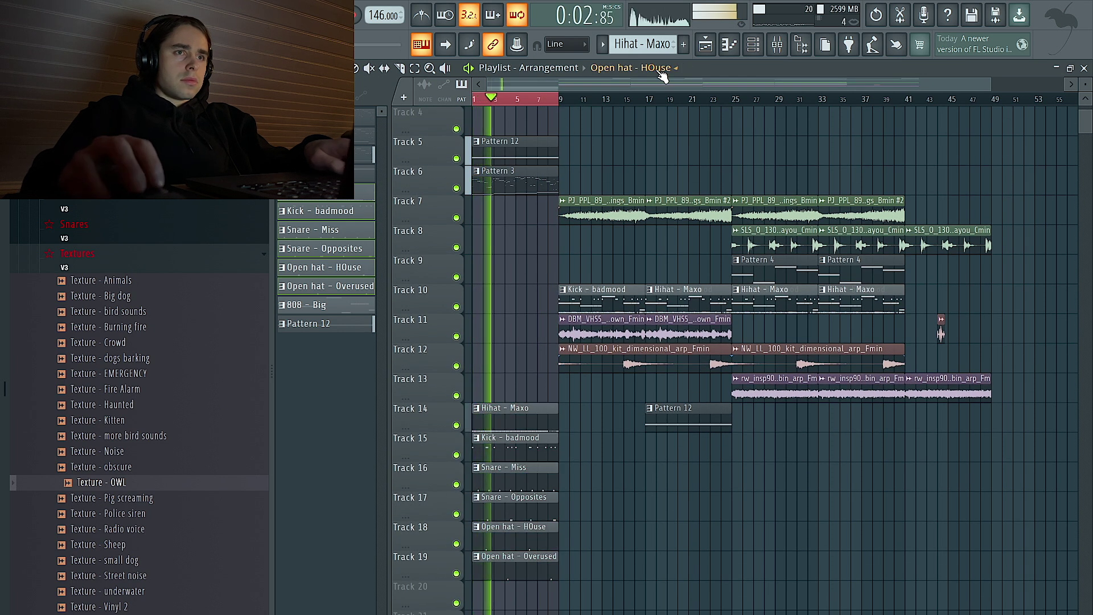
{"action": "left_click_drag", "start_coordinate": [769, 268], "coordinate": [509, 268]}
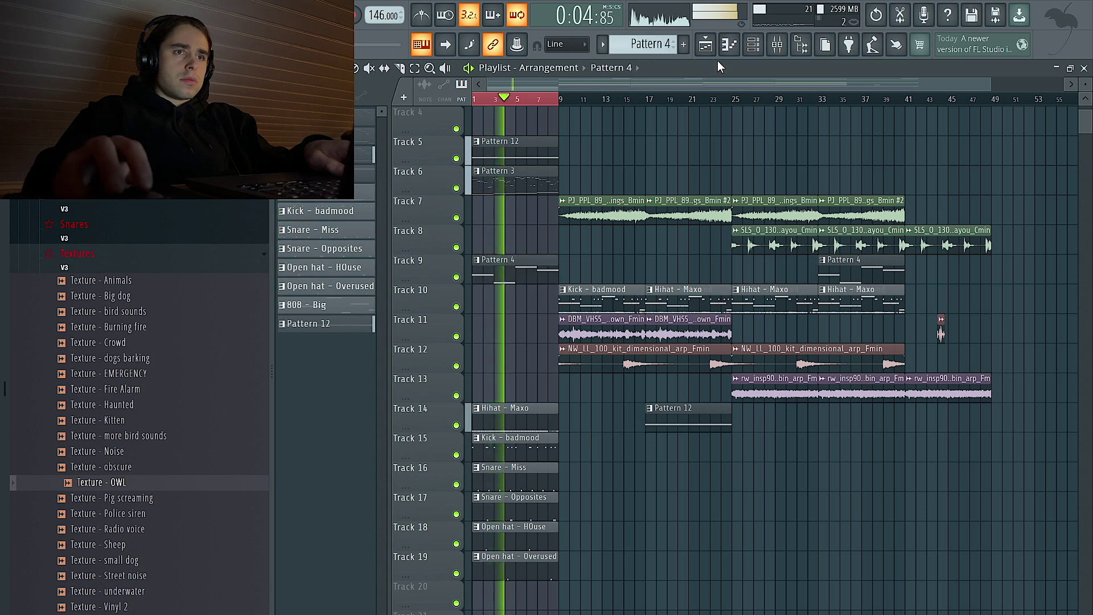
- Add a third ZENOLOGY channel to Pattern 4 and open its empty piano roll
{"action": "key", "text": "F6"}
{"action": "left_click", "coordinate": [383, 381]}
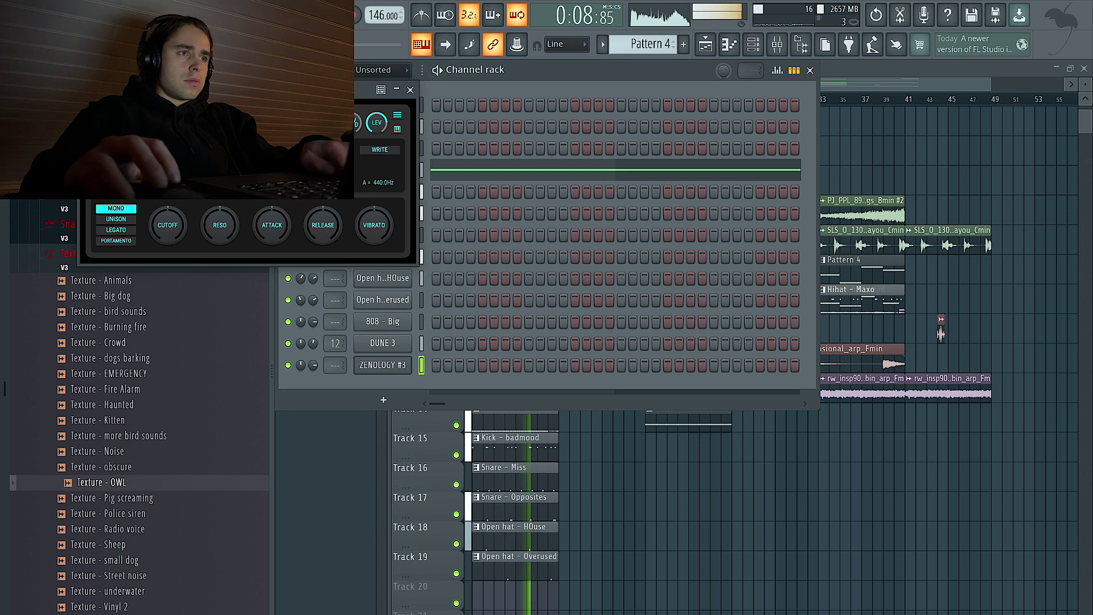
{"action": "left_click", "coordinate": [410, 90]}
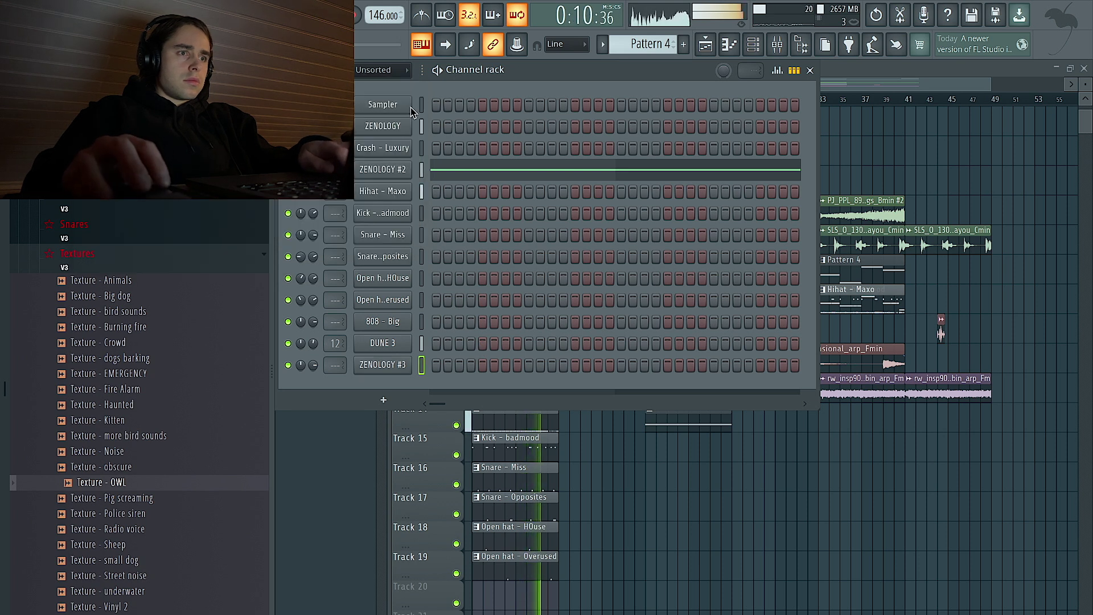
{"action": "right_click", "coordinate": [391, 370]}
{"action": "left_click", "coordinate": [432, 365]}
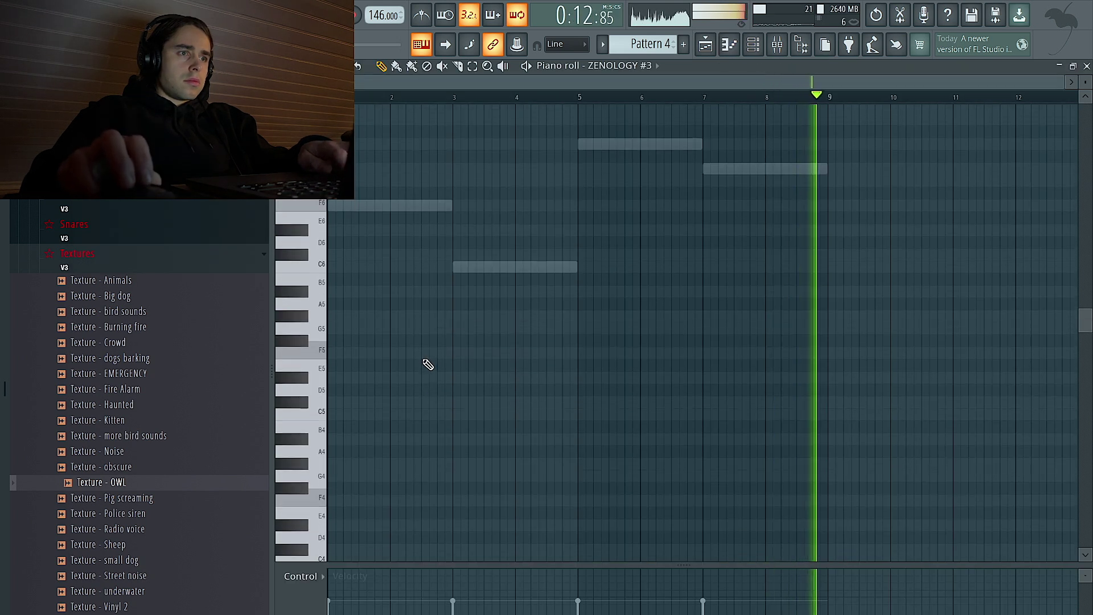
{"action": "left_click", "coordinate": [351, 332]}
{"action": "right_click", "coordinate": [397, 332]}
{"action": "key", "text": "space"}
{"action": "key", "text": "space"}
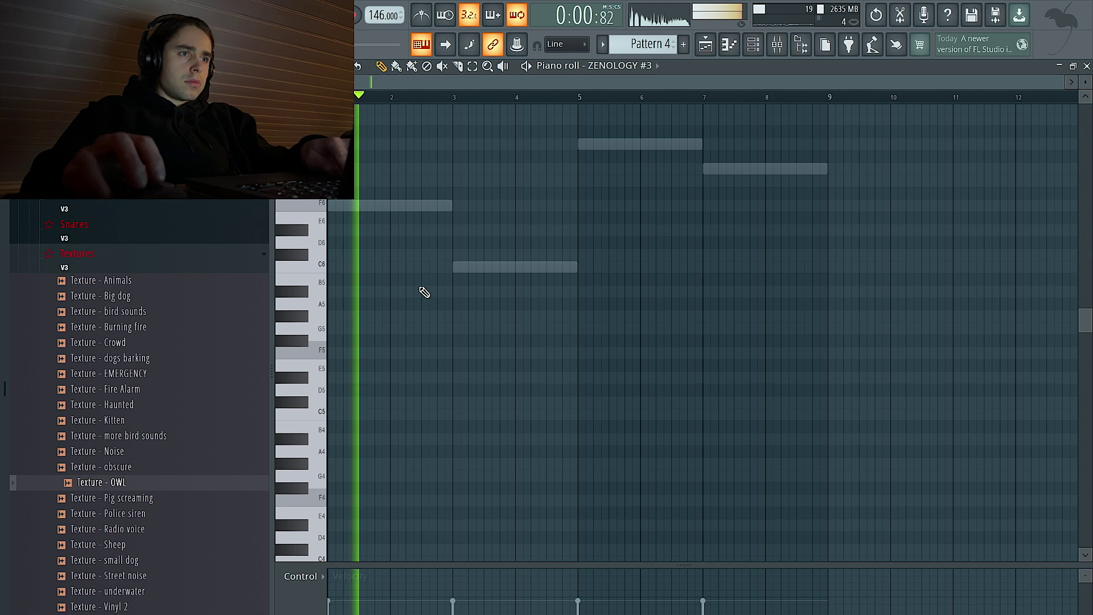
- Add a C6 note in bar 2 of ZENOLOGY #3 and shorten it to a brief hit
{"action": "scroll", "coordinate": [422, 292], "scroll_direction": "up", "scroll_amount": 3}
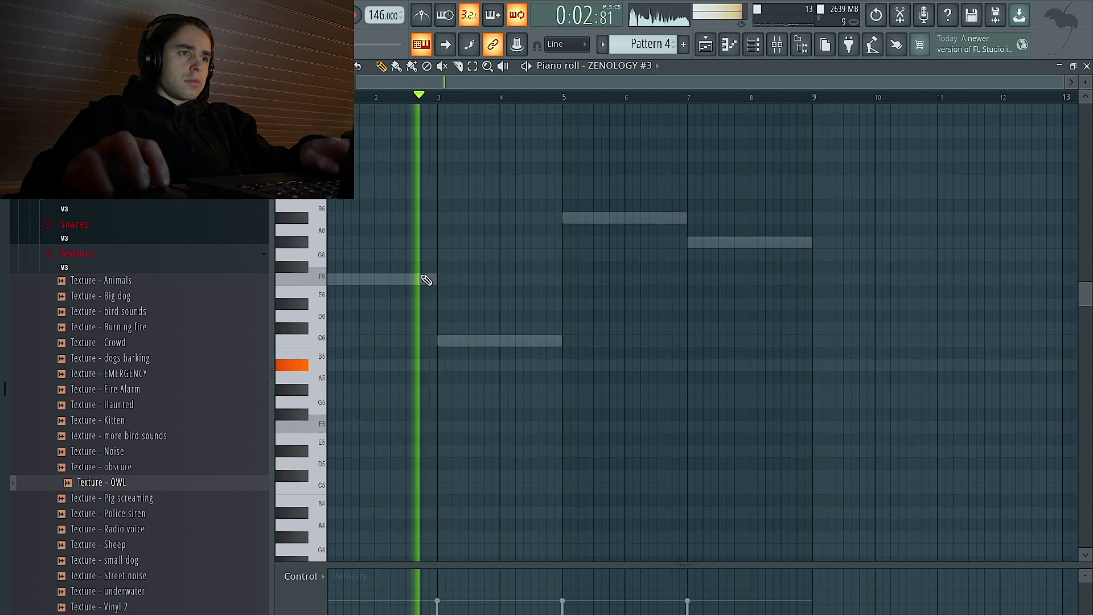
{"action": "key", "text": "space"}
{"action": "left_click", "coordinate": [405, 341]}
{"action": "key", "text": "space"}
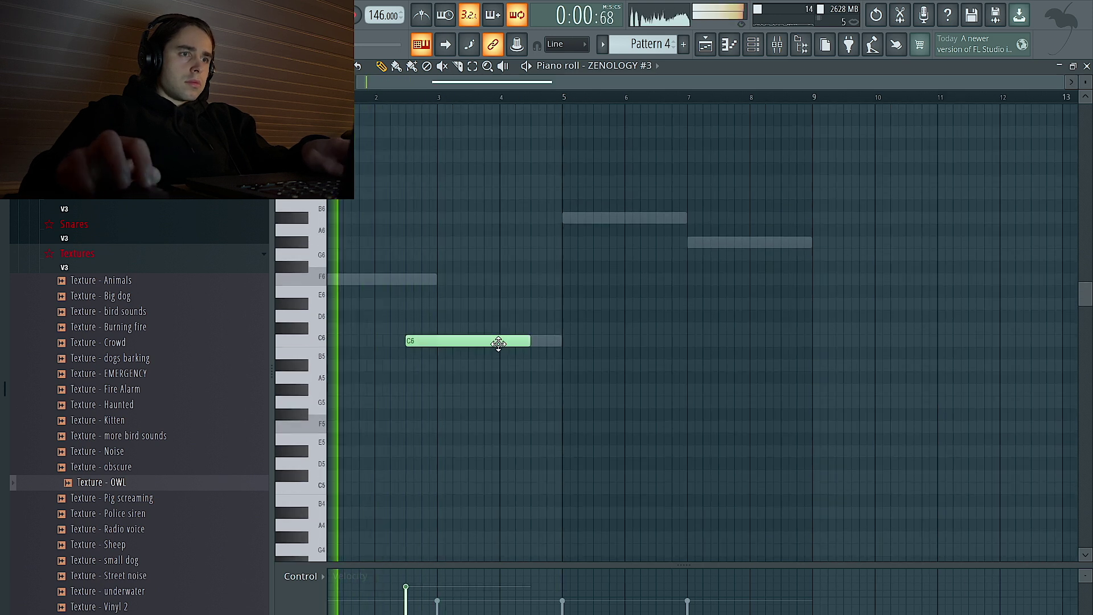
{"action": "left_click_drag", "start_coordinate": [527, 340], "coordinate": [411, 340]}
{"action": "key", "text": "space"}
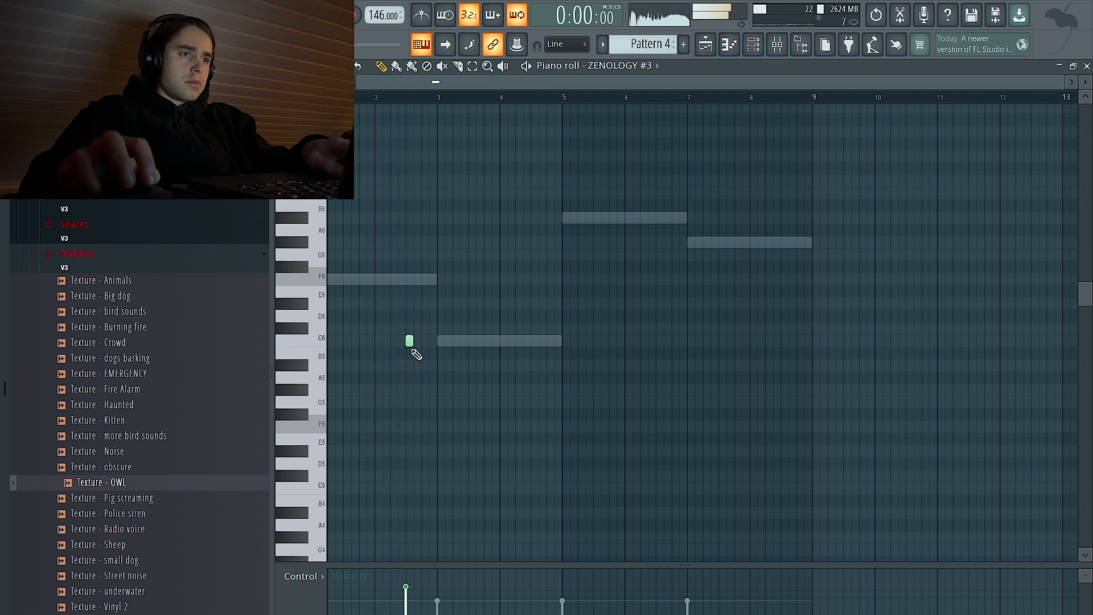
- Add short A#5 and G#5 notes after the C6 note to form a descending motif
{"action": "scroll", "coordinate": [361, 366], "scroll_direction": "up", "scroll_amount": 2}
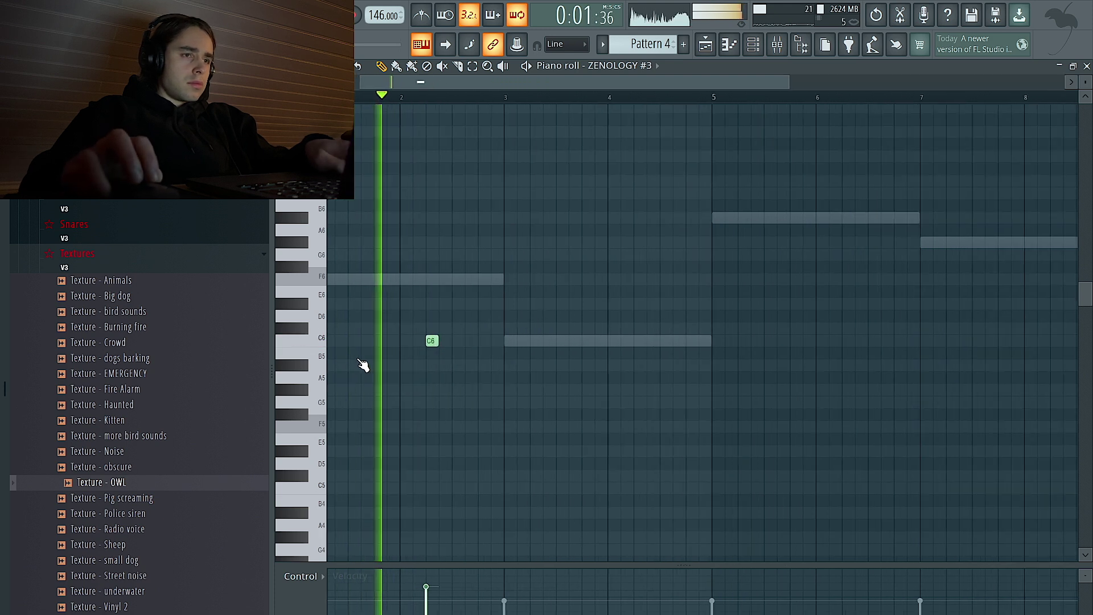
{"action": "left_click", "coordinate": [473, 365]}
{"action": "key", "text": "space"}
{"action": "left_click", "coordinate": [498, 391]}
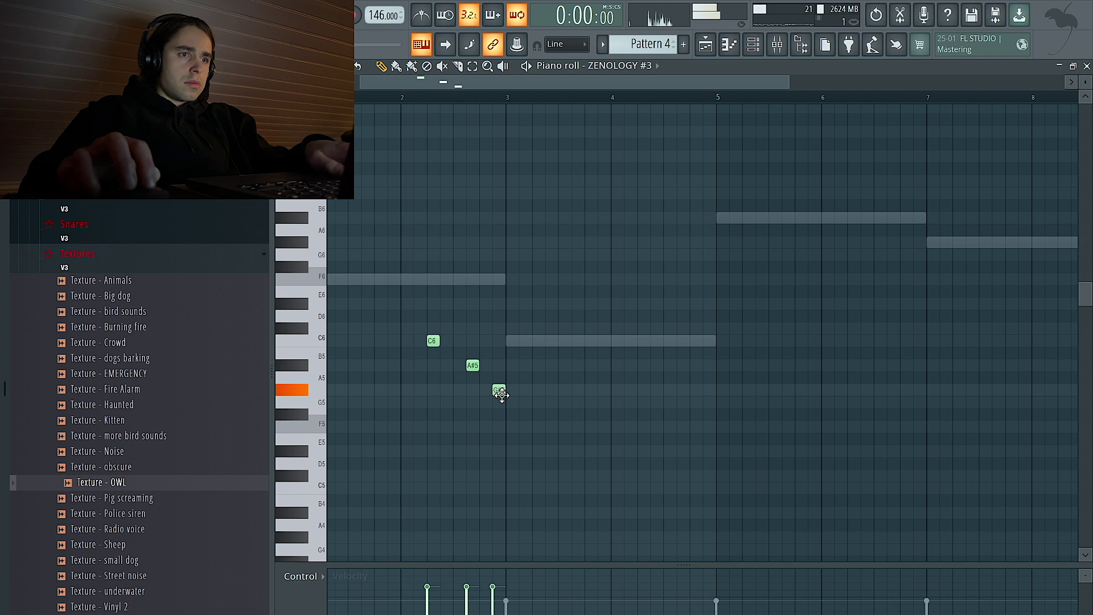
{"action": "key", "text": "space"}
- Lower the motif's second note to G#5 and its third note, at the start of bar 3, to G5
{"action": "scroll", "coordinate": [508, 394], "scroll_direction": "down", "scroll_amount": 3}
{"action": "key", "text": "ctrl+a"}
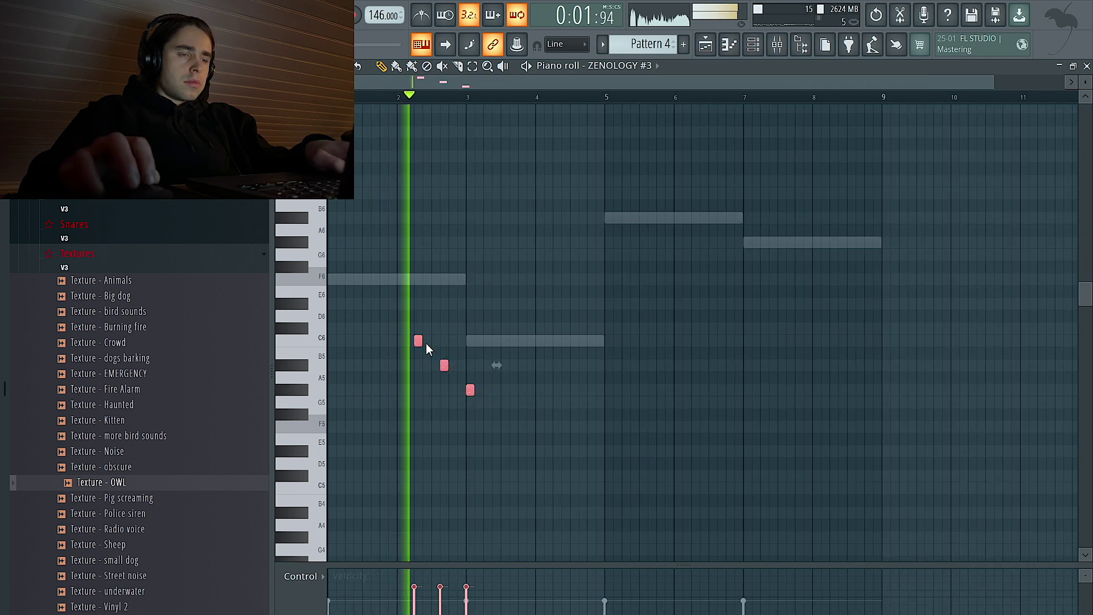
{"action": "left_click_drag", "start_coordinate": [443, 363], "coordinate": [479, 399]}
{"action": "left_click", "coordinate": [444, 368], "text": "ctrl"}
{"action": "key", "text": "shift+Down"}
{"action": "key", "text": "shift+Down"}
{"action": "key", "text": "shift+Down"}
{"action": "key", "text": "shift+Down"}
{"action": "key", "text": "shift+Down"}
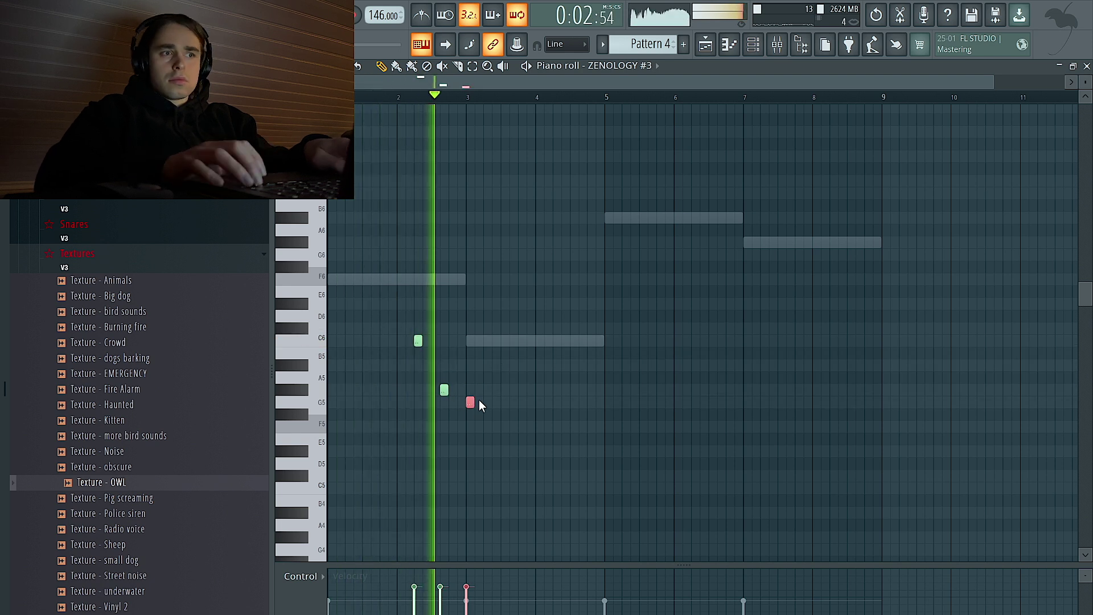
{"action": "key", "text": "shift+Up"}
{"action": "key", "text": "shift+Up"}
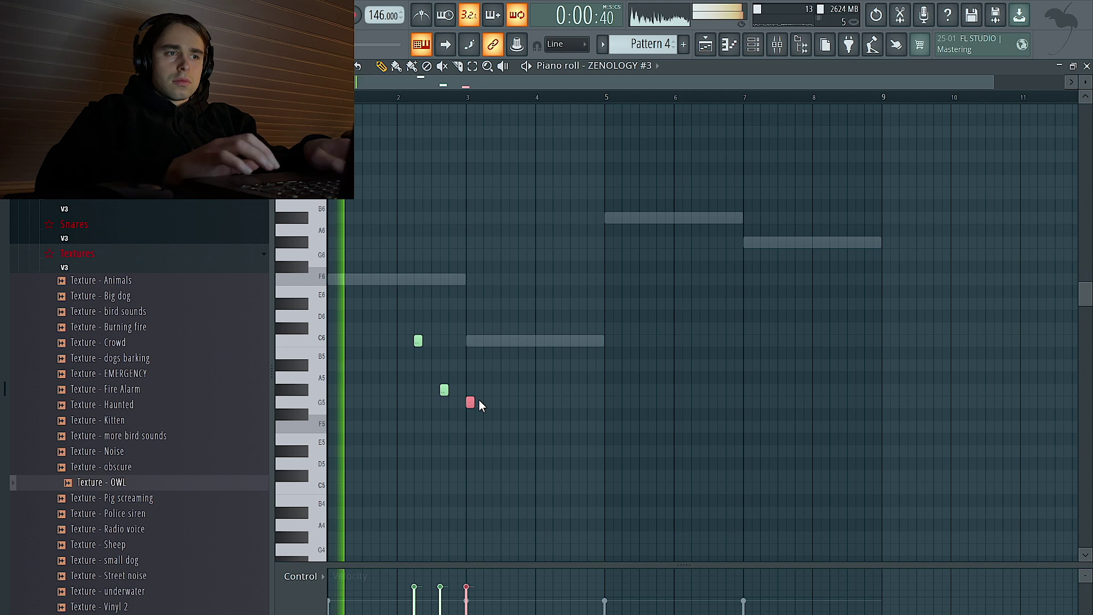
{"action": "left_click", "coordinate": [479, 403], "text": "ctrl"}
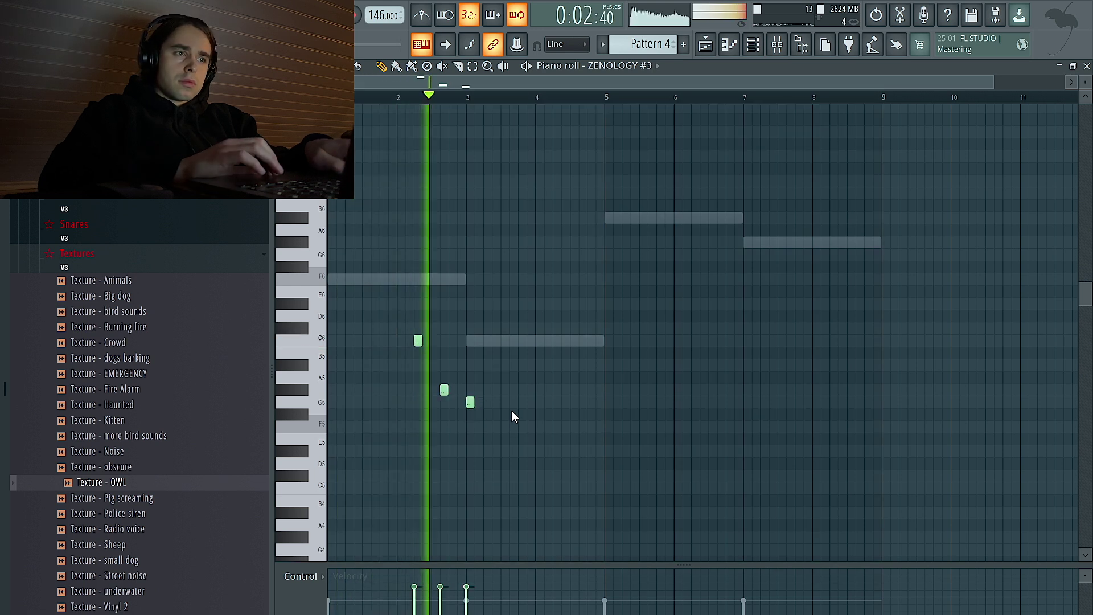
- Duplicate the three-note motif two bars later and delete the copy's G5 note at bar 5
{"action": "left_click_drag", "start_coordinate": [611, 97], "coordinate": [330, 98]}
{"action": "key", "text": "ctrl+b"}
{"action": "left_click_drag", "start_coordinate": [548, 446], "coordinate": [556, 341]}
{"action": "left_click", "coordinate": [621, 416], "text": "ctrl"}
{"action": "right_click", "coordinate": [609, 401]}
- Repeat the full motif from bar 6 and place a closing C6 and G#5 pair in bar 8
{"action": "key", "text": "space"}
{"action": "key", "text": "space"}
{"action": "left_click_drag", "start_coordinate": [639, 424], "coordinate": [811, 335]}
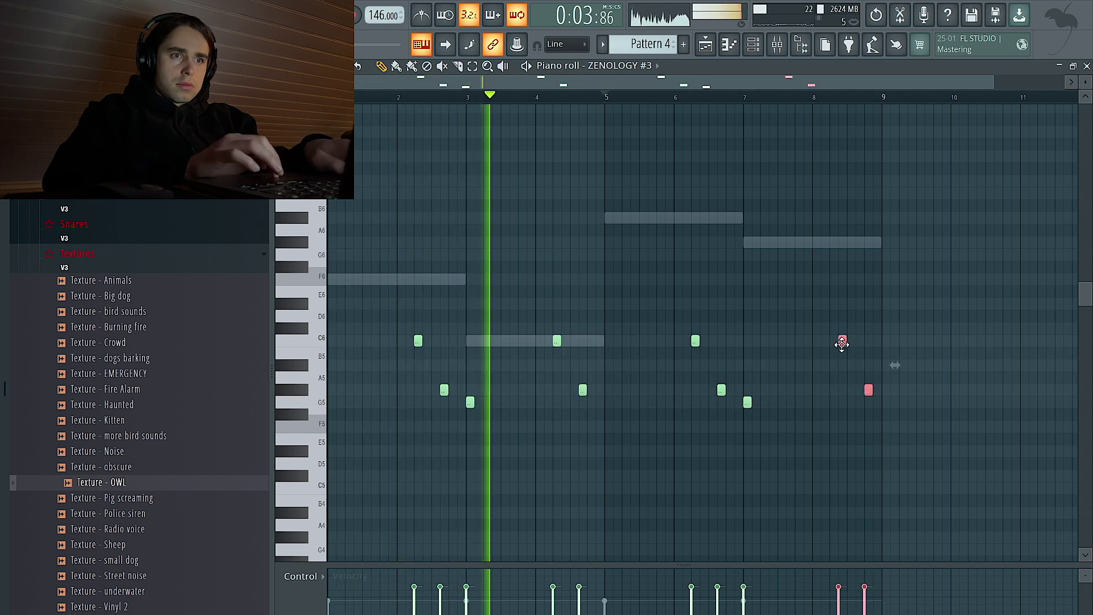
{"action": "left_click_drag", "start_coordinate": [842, 344], "coordinate": [833, 344]}
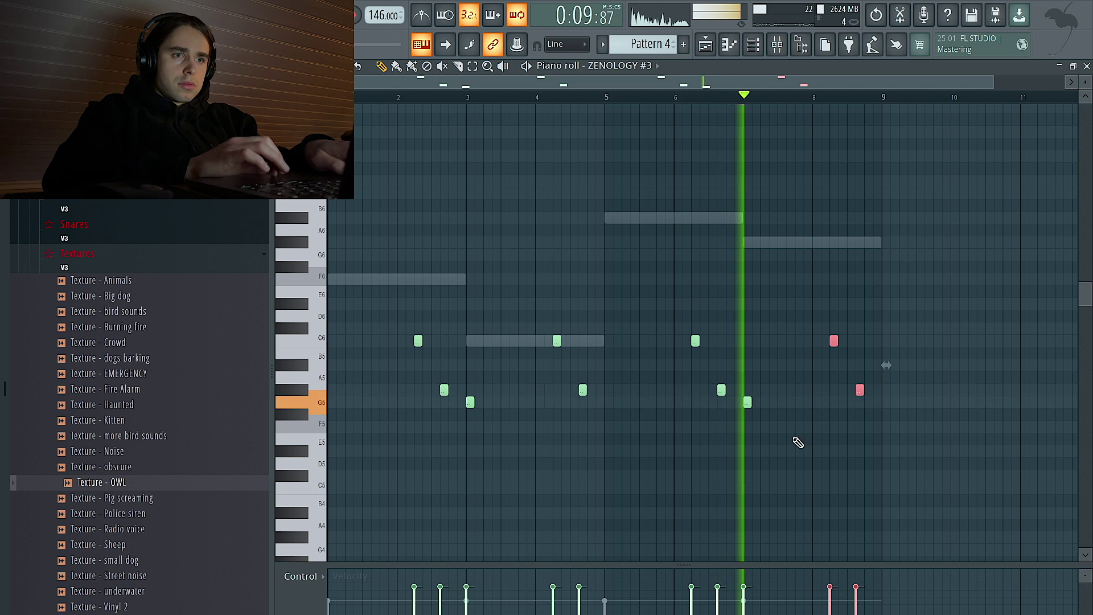
{"action": "right_click", "coordinate": [858, 391]}
{"action": "key", "text": "ctrl+z"}
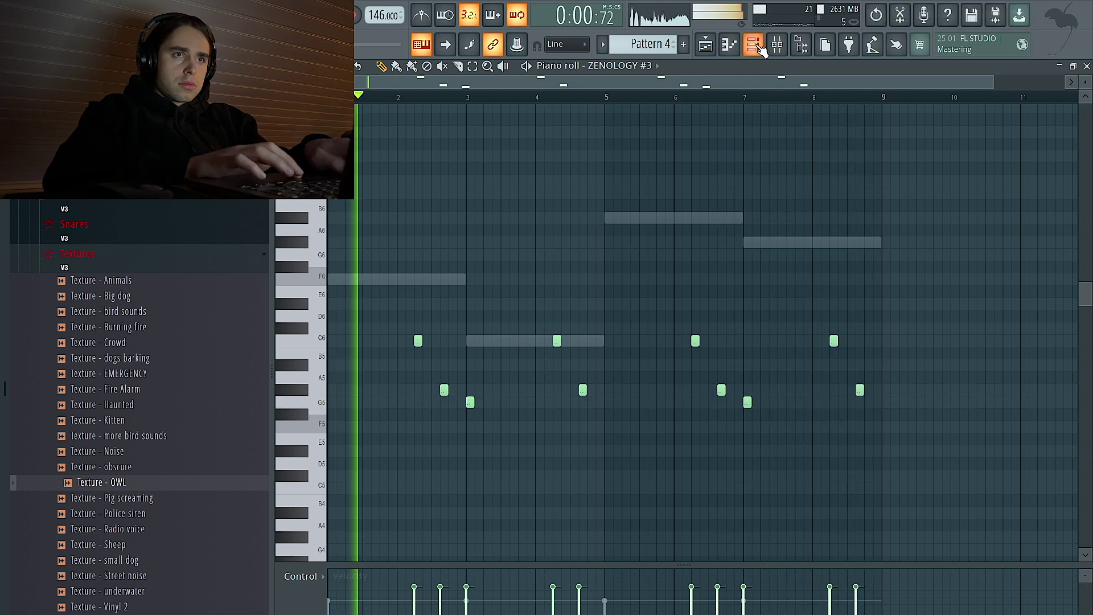
- Audition ZENOLOGY #3 factory presets for the motif, going on from OSC Sync 1 to Warm Vibes
{"action": "key", "text": "F6"}
{"action": "left_click", "coordinate": [377, 365]}
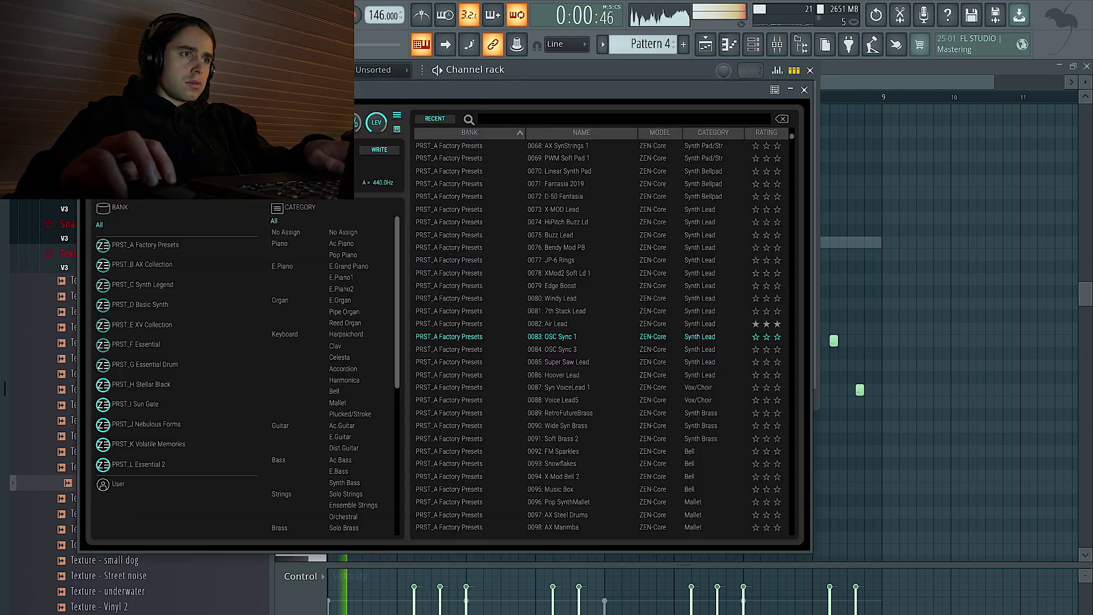
{"action": "scroll", "coordinate": [537, 349], "scroll_direction": "down", "scroll_amount": 4}
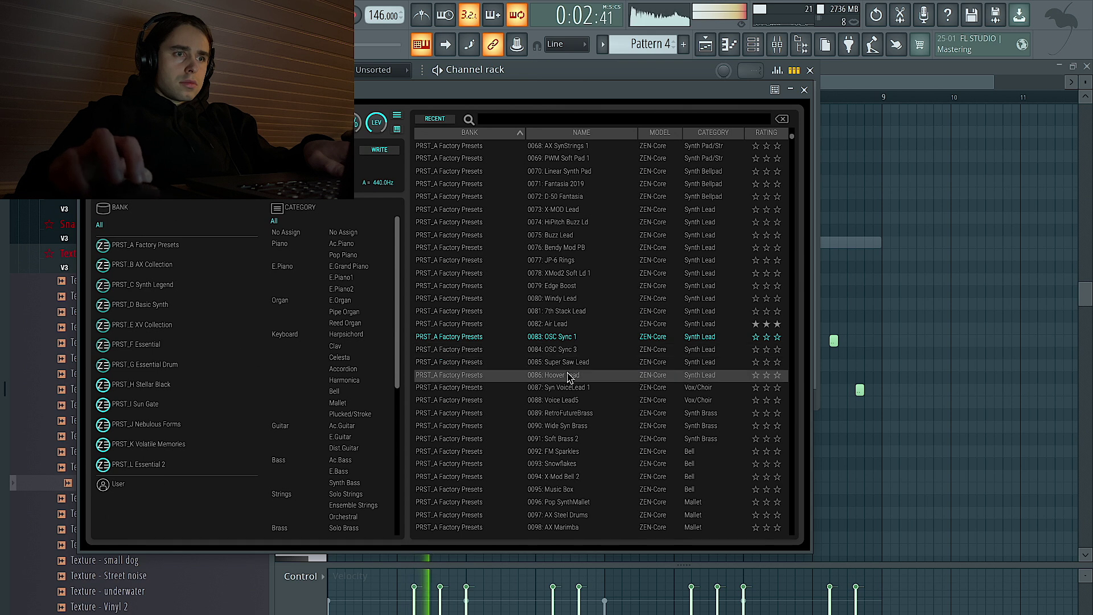
{"action": "left_click", "coordinate": [567, 386]}
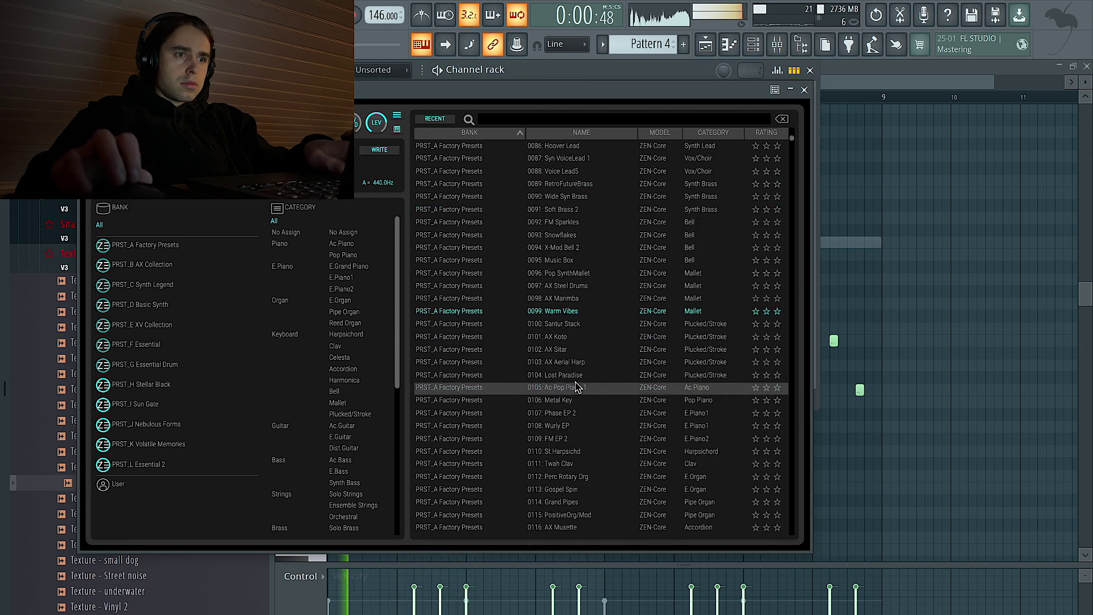
{"action": "scroll", "coordinate": [572, 383], "scroll_direction": "down", "scroll_amount": 3}
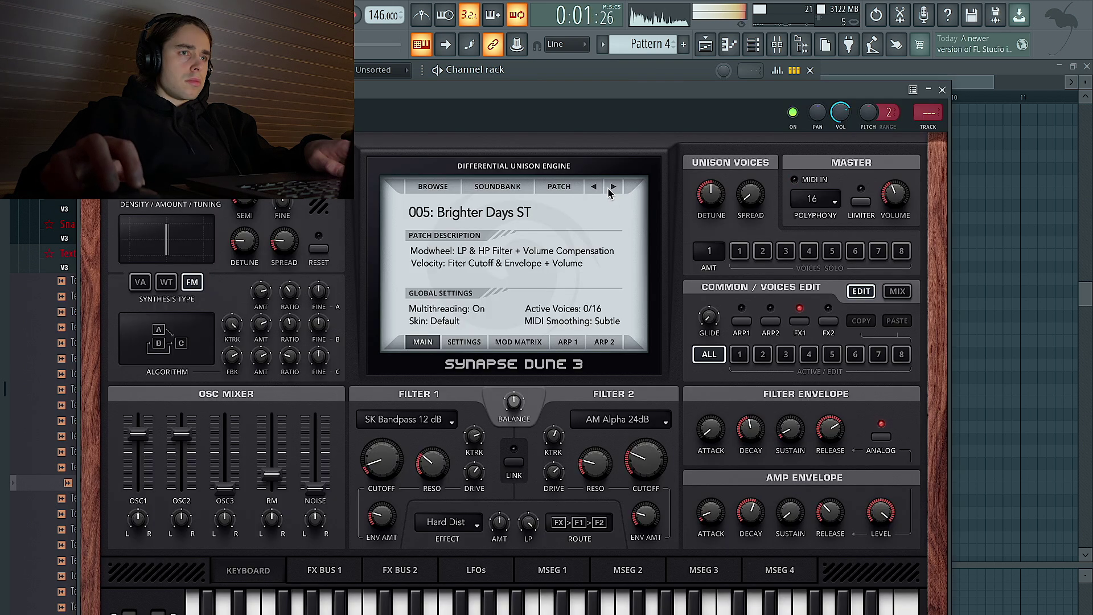
- Set the motif's DUNE 3 instrument to preset 007: Circus Bells MK and return to its piano roll
{"action": "left_click", "coordinate": [611, 187]}
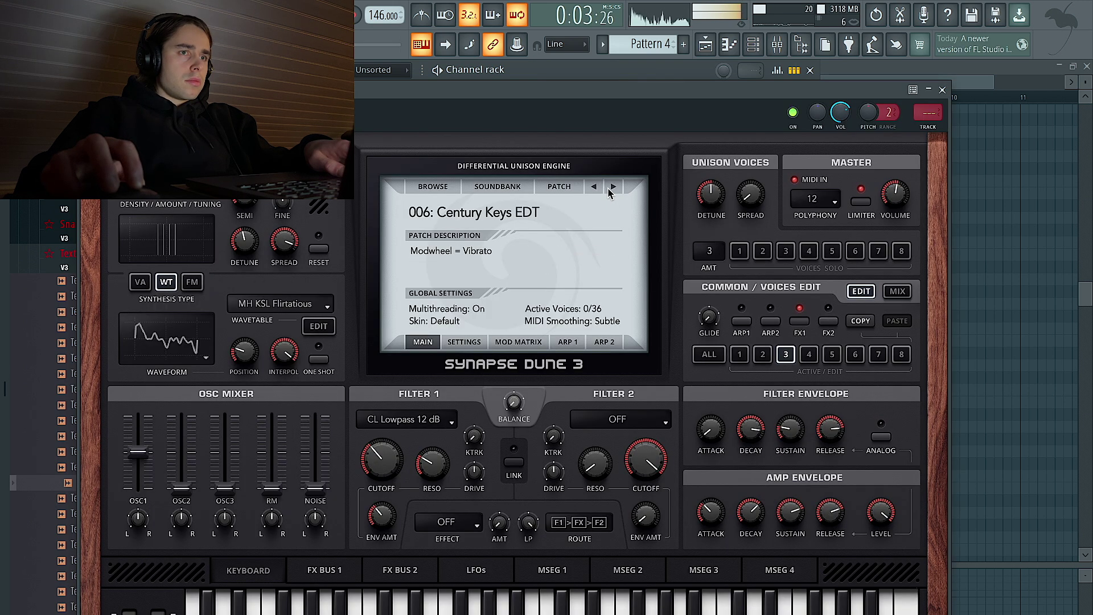
{"action": "left_click", "coordinate": [612, 188]}
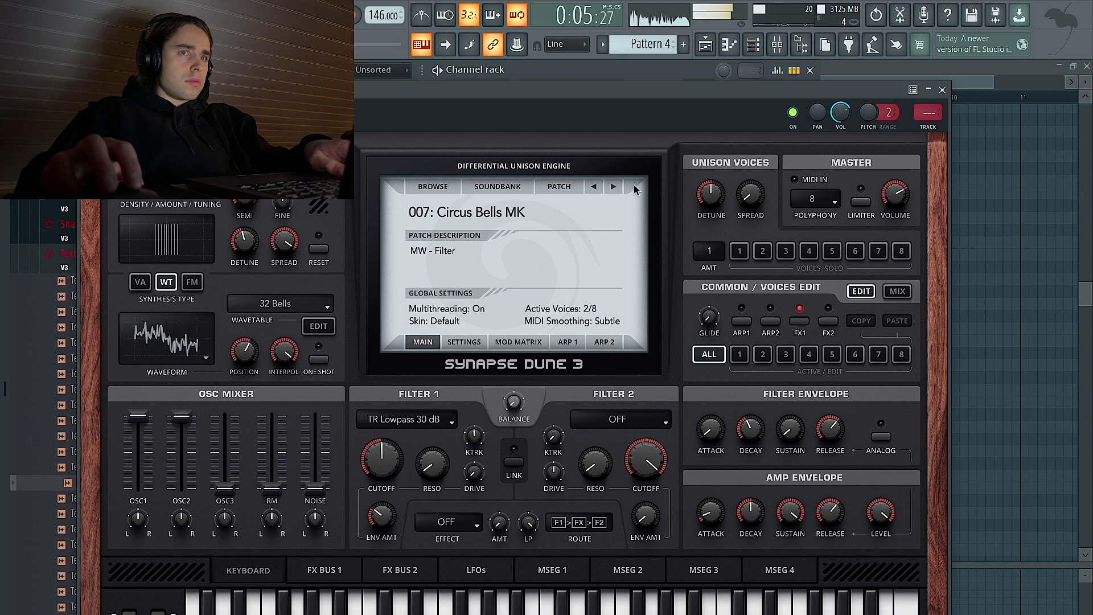
{"action": "left_click", "coordinate": [942, 89]}
{"action": "key", "text": "F6"}
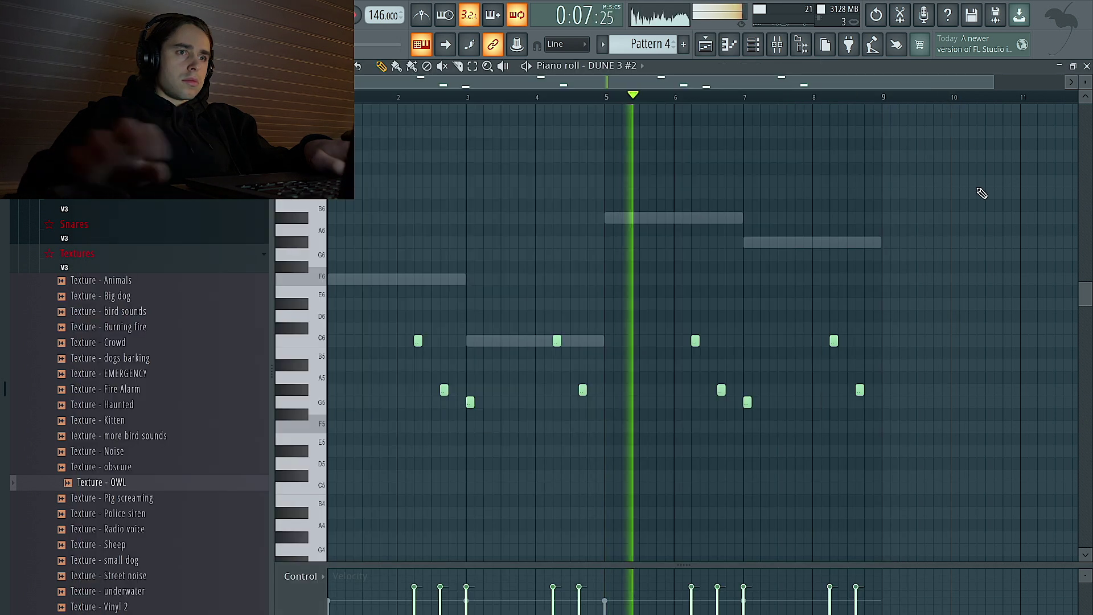
- Transpose all the motif notes up one octave
{"action": "scroll", "coordinate": [981, 190], "scroll_direction": "down", "scroll_amount": 4}
{"action": "key", "text": "ctrl+d"}
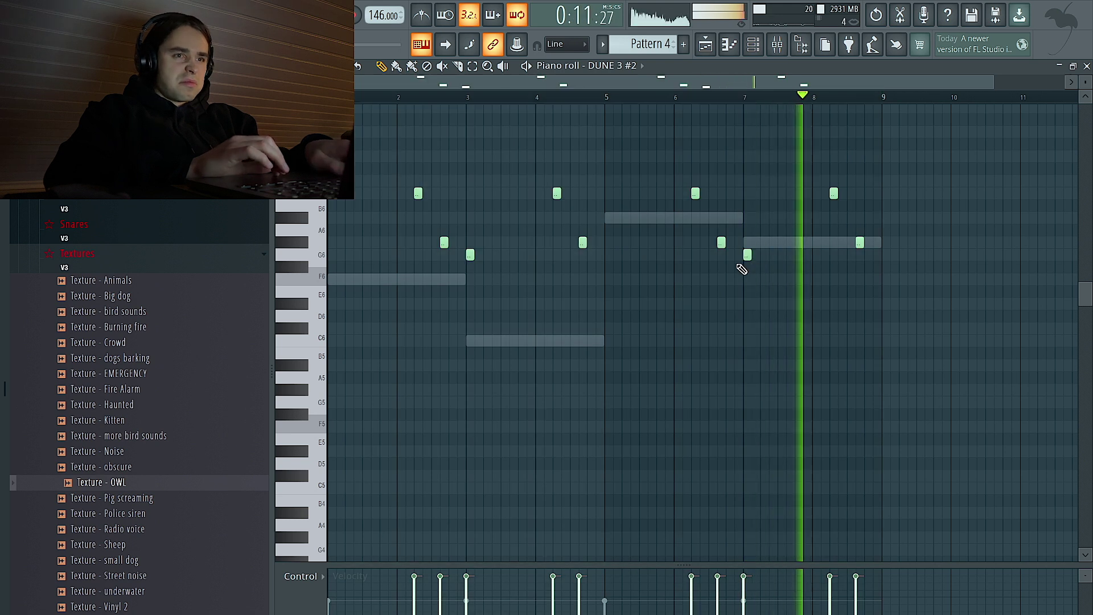
{"action": "key", "text": "ctrl+a"}
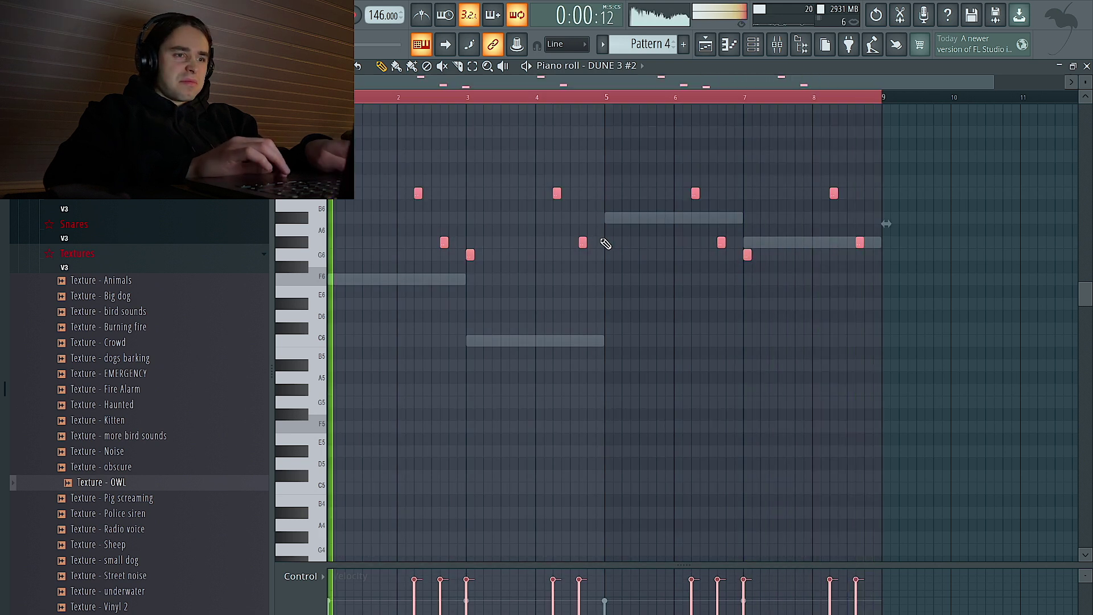
{"action": "key", "text": "ctrl+d"}
- Lower the two motif notes in bar 4 to G6 and F6
{"action": "left_click_drag", "start_coordinate": [615, 309], "coordinate": [553, 177]}
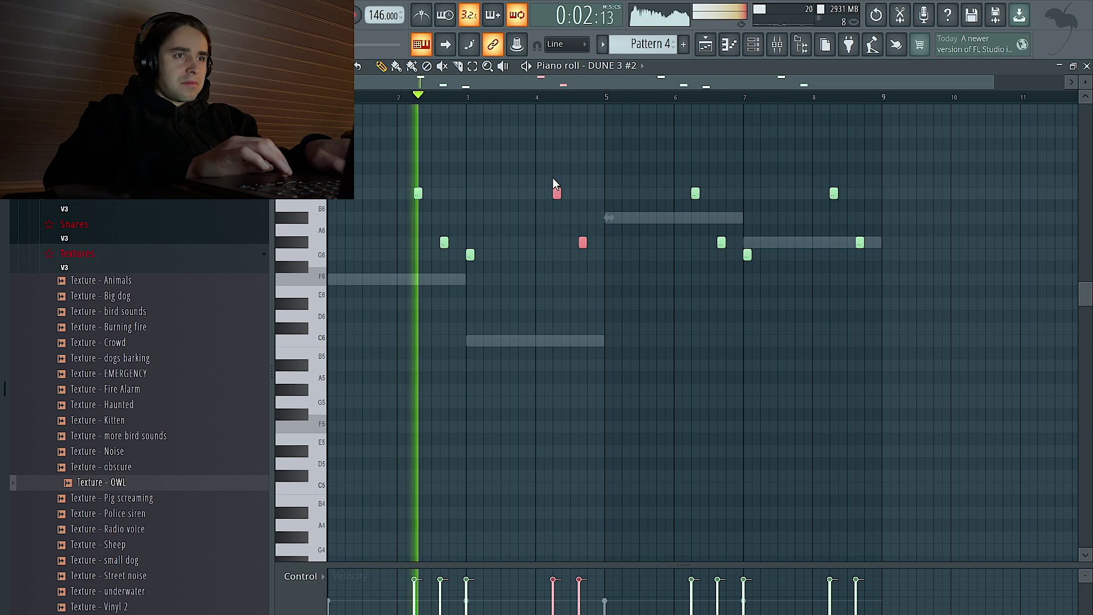
{"action": "left_click_drag", "start_coordinate": [556, 195], "coordinate": [555, 255]}
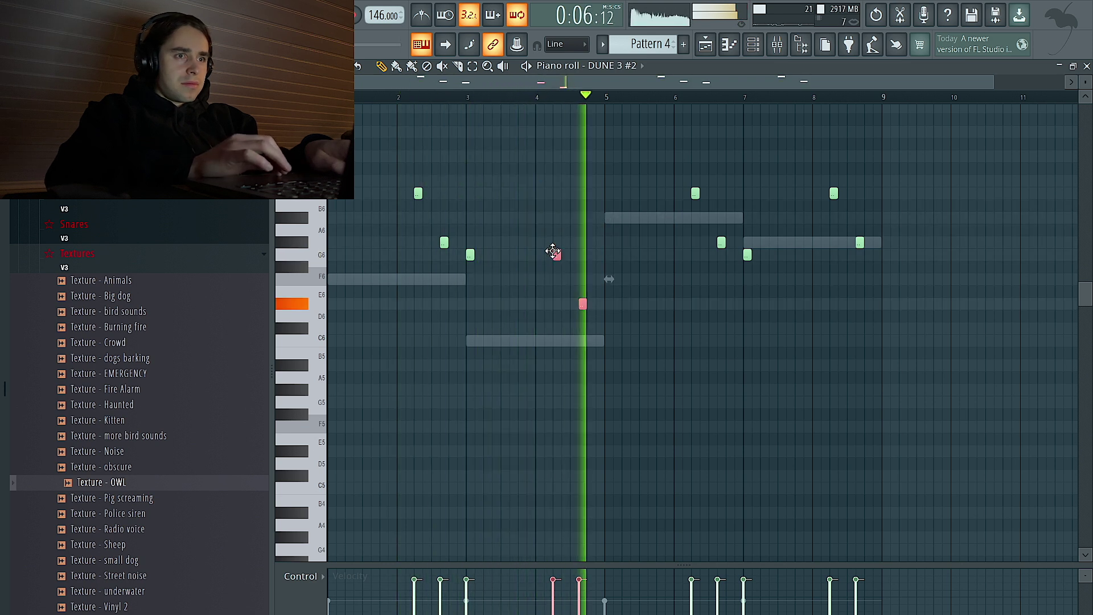
{"action": "key", "text": "ctrl+d"}
{"action": "left_click", "coordinate": [582, 279]}
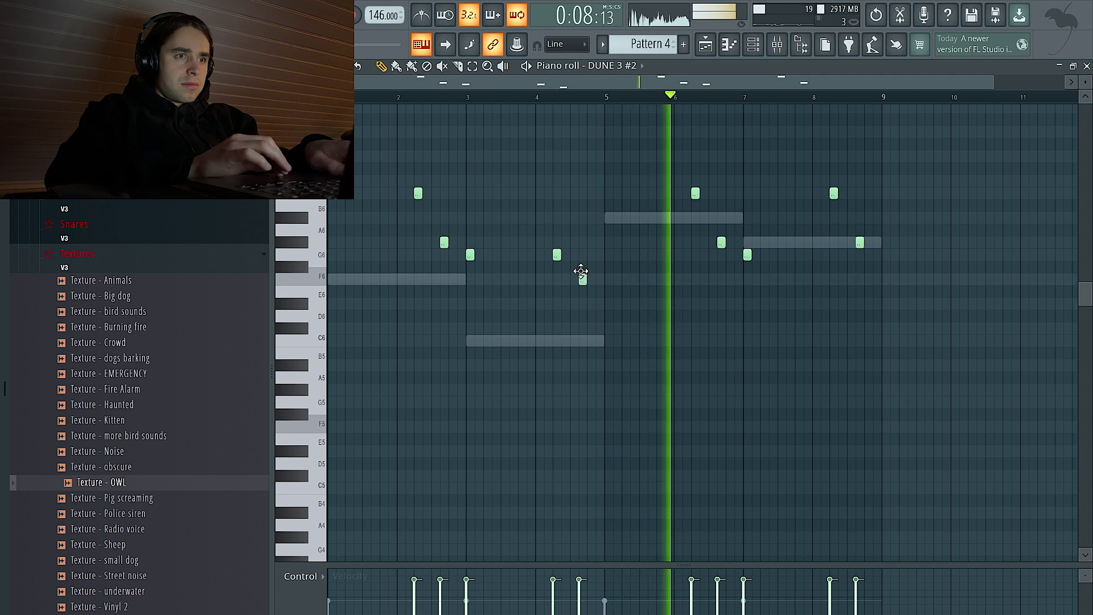
- Lower the two closing motif notes in bar 8 to G6 and F6
{"action": "left_click_drag", "start_coordinate": [905, 280], "coordinate": [817, 175]}
{"action": "key", "text": "shift+Down"}
{"action": "key", "text": "shift+Down"}
{"action": "key", "text": "shift+Down"}
{"action": "key", "text": "shift+Down"}
{"action": "key", "text": "shift+Down"}
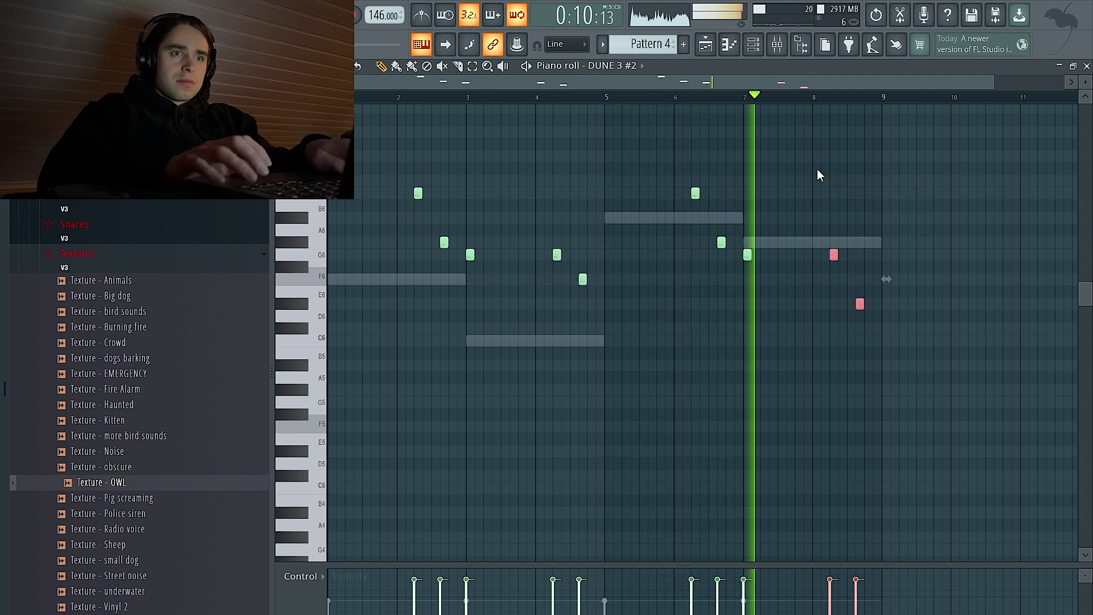
{"action": "left_click", "coordinate": [858, 305]}
{"action": "key", "text": "shift+Up"}
{"action": "key", "text": "shift+Up"}
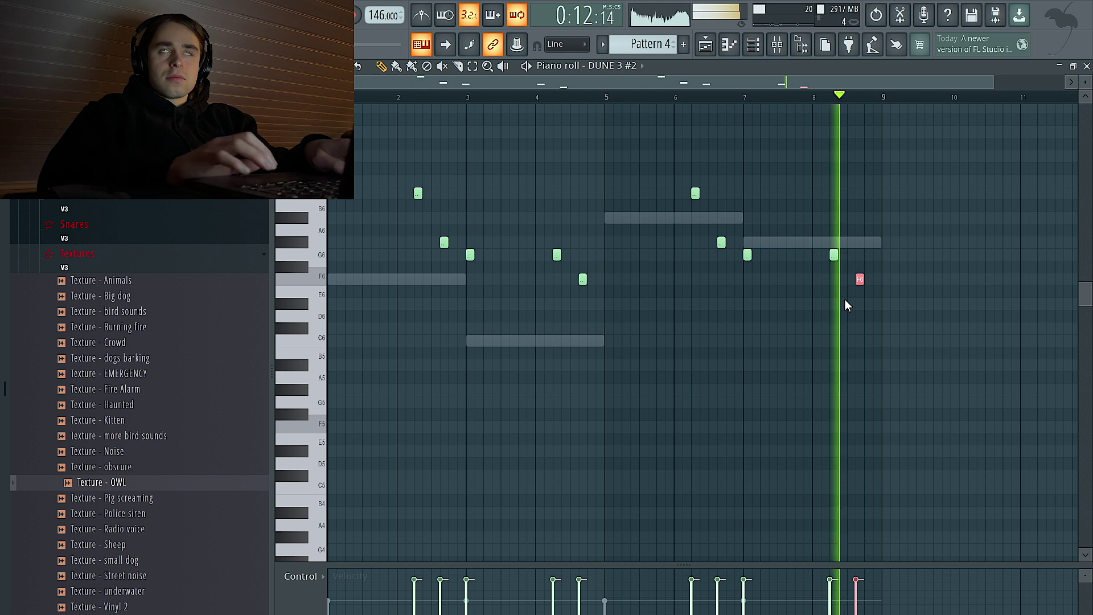
- Raise the second note in bar 4 to G#6 and change the last note in bar 8 to D#6
{"action": "left_click_drag", "start_coordinate": [904, 308], "coordinate": [566, 273]}
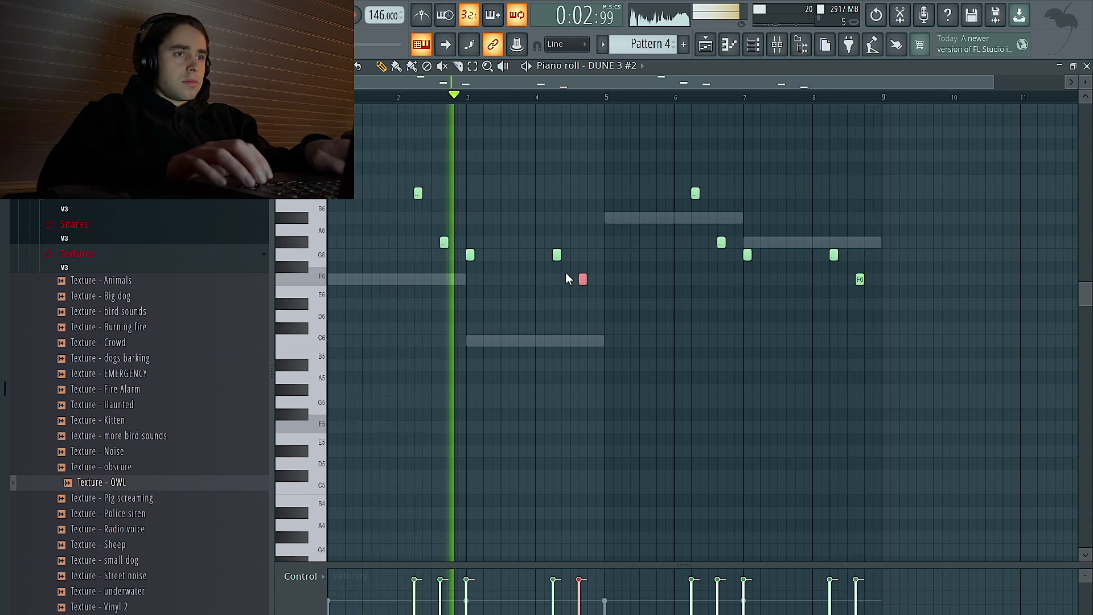
{"action": "key", "text": "shift+Up"}
{"action": "key", "text": "shift+Up"}
{"action": "key", "text": "shift+Up"}
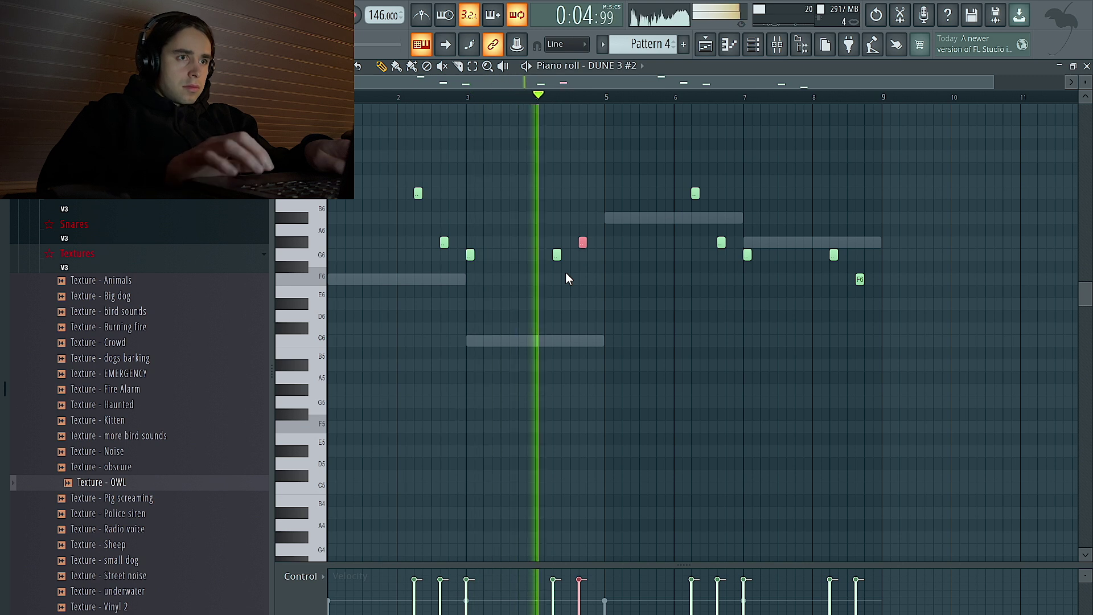
{"action": "left_click_drag", "start_coordinate": [855, 272], "coordinate": [874, 288]}
{"action": "key", "text": "shift+Up"}
{"action": "key", "text": "shift+Up"}
{"action": "key", "text": "shift+Up"}
{"action": "key", "text": "shift+Down"}
{"action": "key", "text": "shift+Up"}
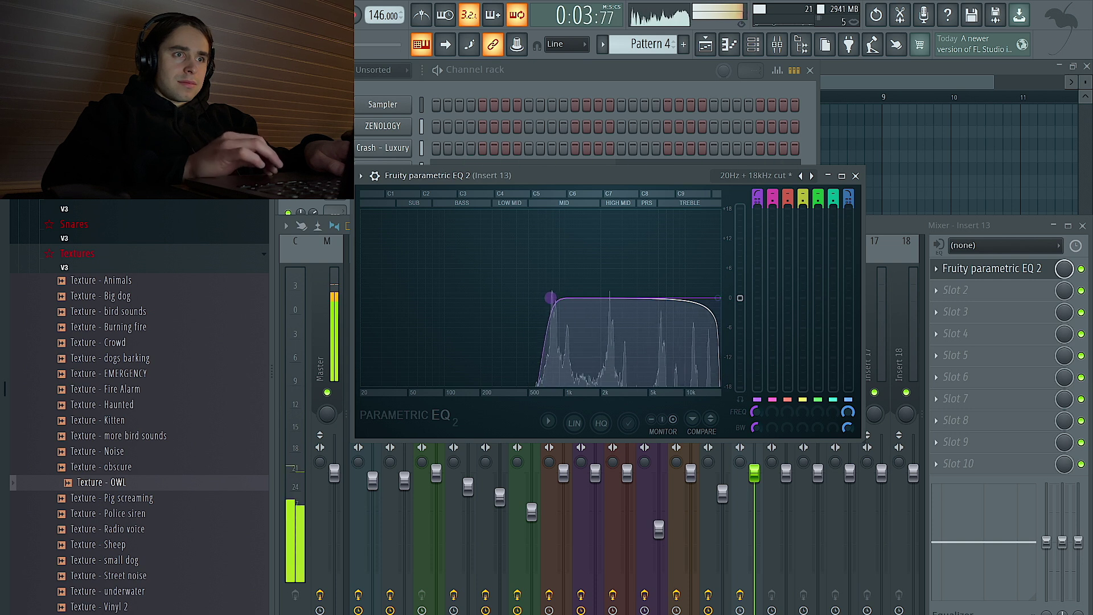
- In the ZENOLOGY #4 piano roll, add a two-bar F5 note at bar 1 and a two-bar C6 note at bar 3
{"action": "left_click", "coordinate": [604, 70]}
{"action": "left_click", "coordinate": [396, 388]}
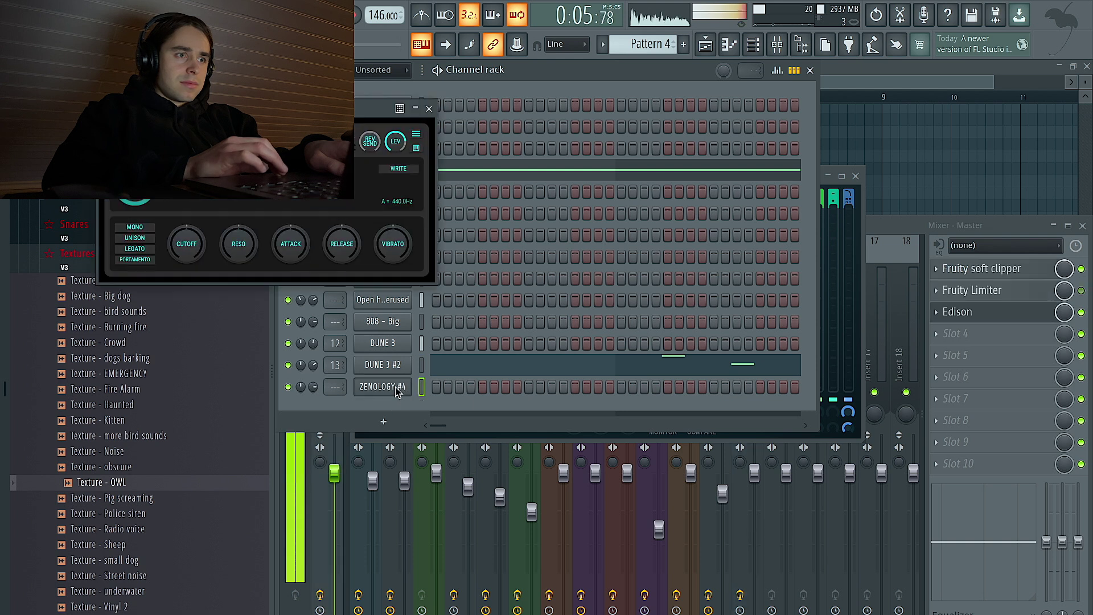
{"action": "left_click", "coordinate": [429, 109]}
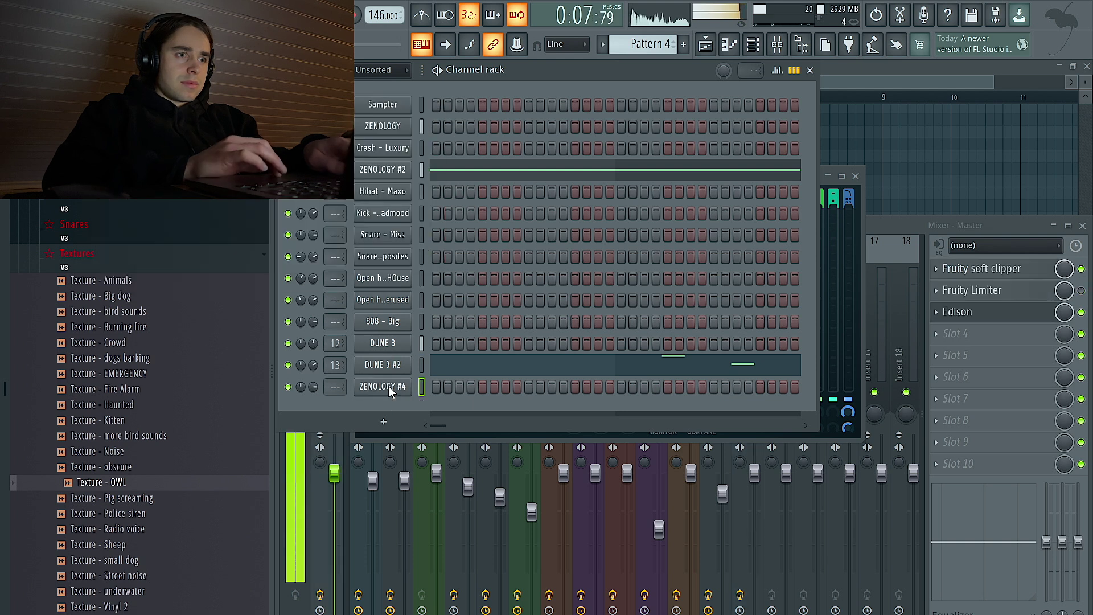
{"action": "right_click", "coordinate": [388, 386]}
{"action": "left_click", "coordinate": [432, 384]}
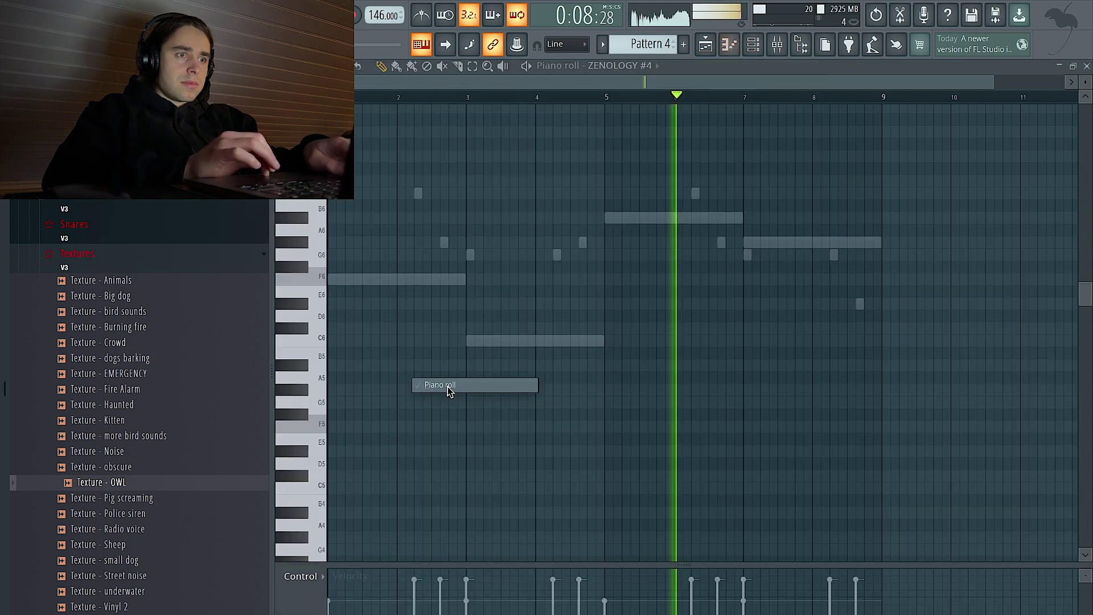
{"action": "left_click", "coordinate": [336, 278]}
{"action": "key", "text": "ctrl+Down"}
{"action": "key", "text": "ctrl+a"}
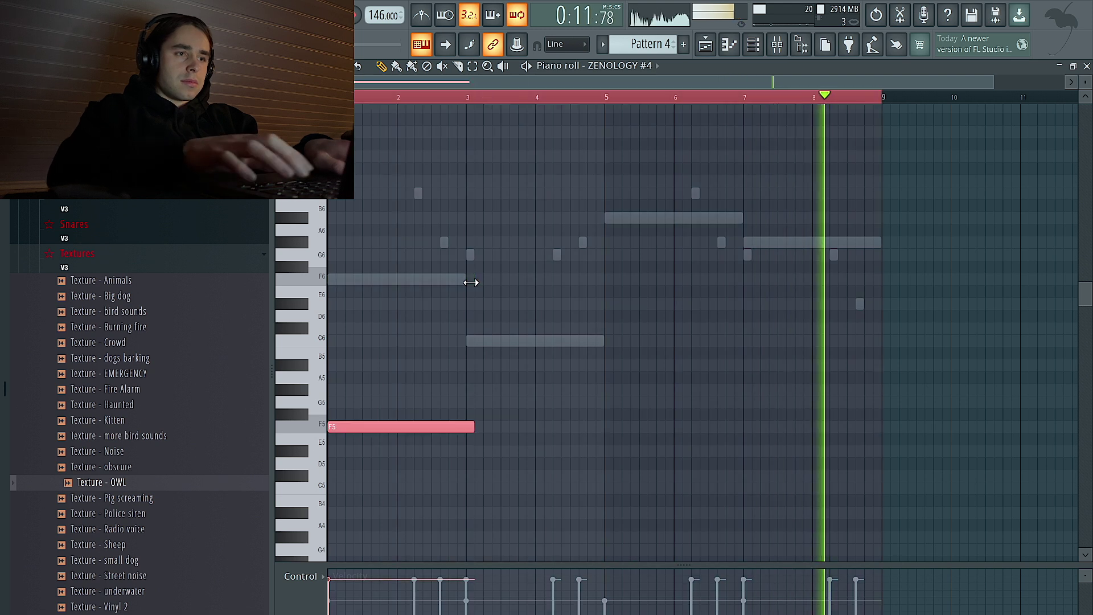
{"action": "left_click", "coordinate": [471, 302]}
{"action": "left_click", "coordinate": [463, 339]}
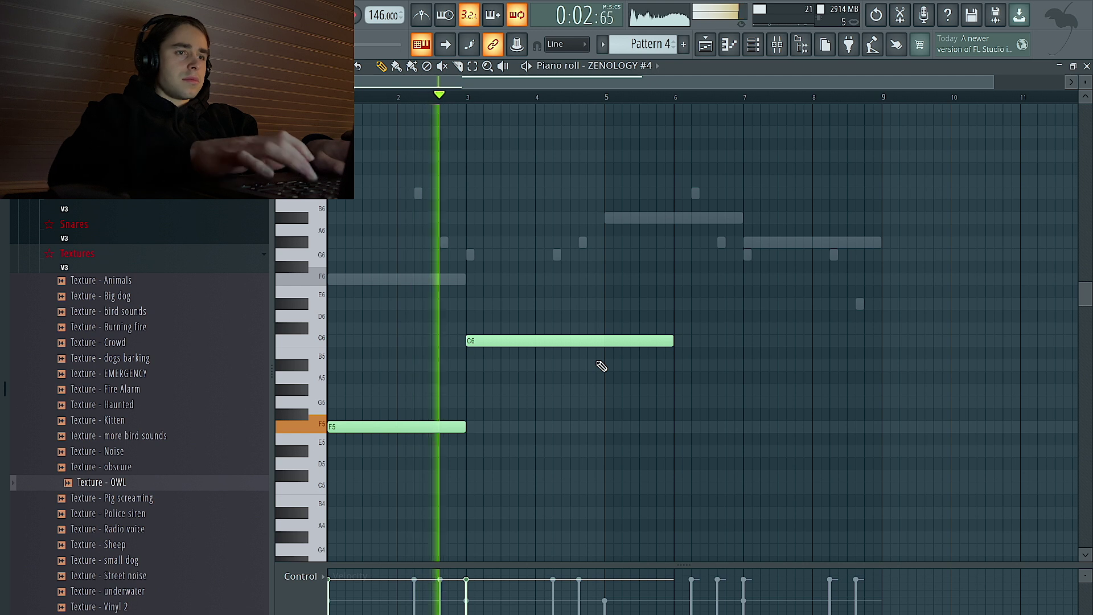
{"action": "left_click_drag", "start_coordinate": [673, 340], "coordinate": [604, 340]}
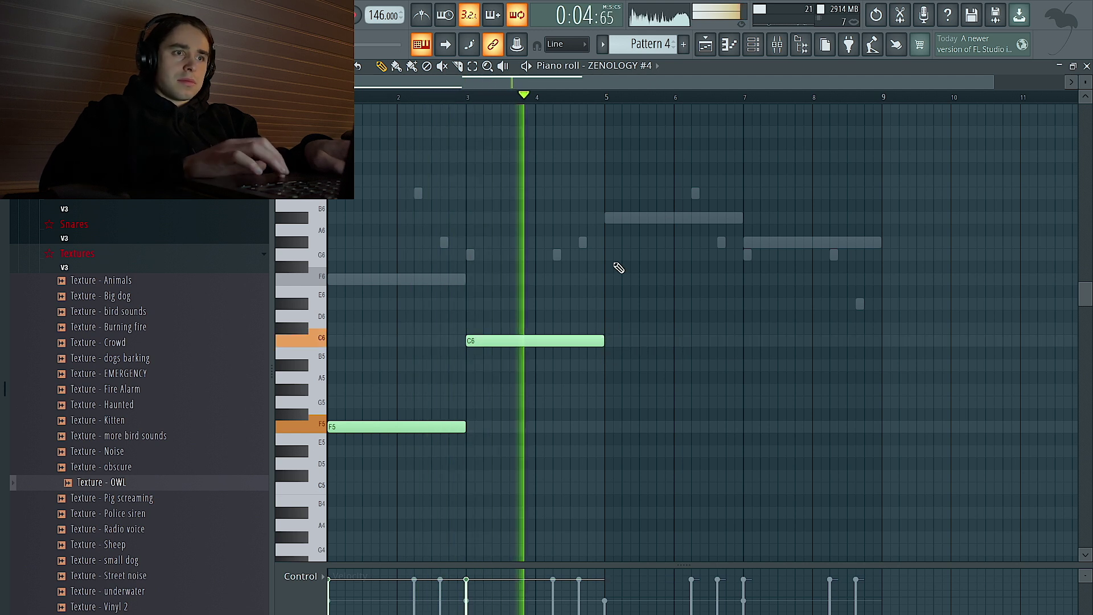
- Complete the ZENOLOGY #4 line with a two-bar A#5 note at bar 5 and a two-bar G#5 note at bar 7
{"action": "left_click", "coordinate": [609, 217]}
{"action": "left_click", "coordinate": [626, 217], "text": "ctrl"}
{"action": "key", "text": "ctrl+Down"}
{"action": "key", "text": "ctrl+Down"}
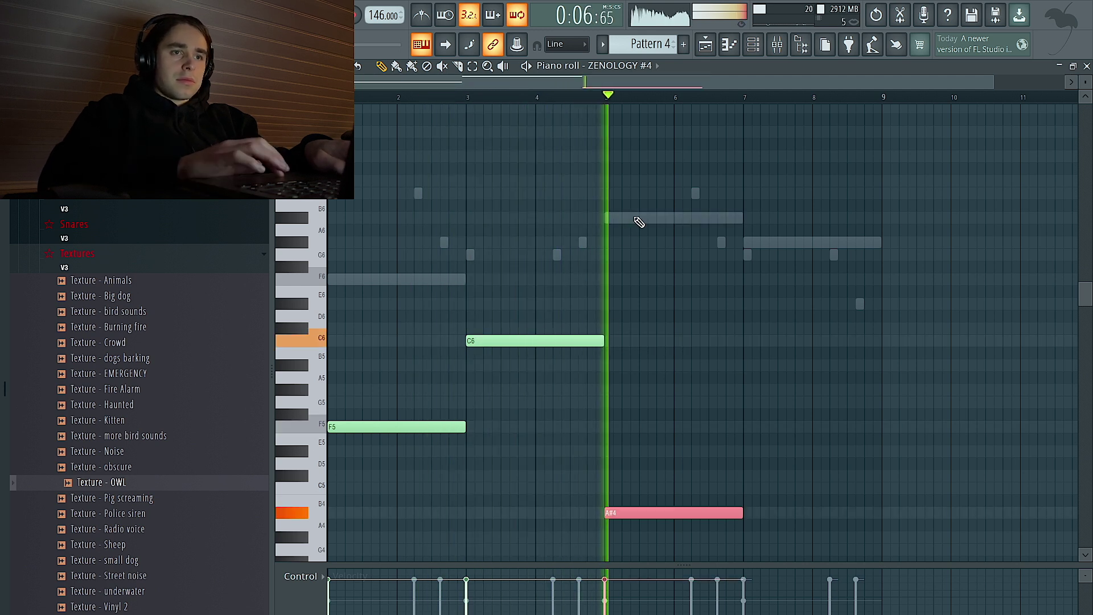
{"action": "left_click", "coordinate": [754, 242]}
{"action": "left_click", "coordinate": [757, 242], "text": "ctrl"}
{"action": "key", "text": "ctrl+Down"}
{"action": "left_click", "coordinate": [690, 470], "text": "ctrl"}
{"action": "left_click", "coordinate": [690, 512], "text": "ctrl"}
{"action": "key", "text": "ctrl+Up"}
{"action": "left_click", "coordinate": [690, 530], "text": "ctrl"}
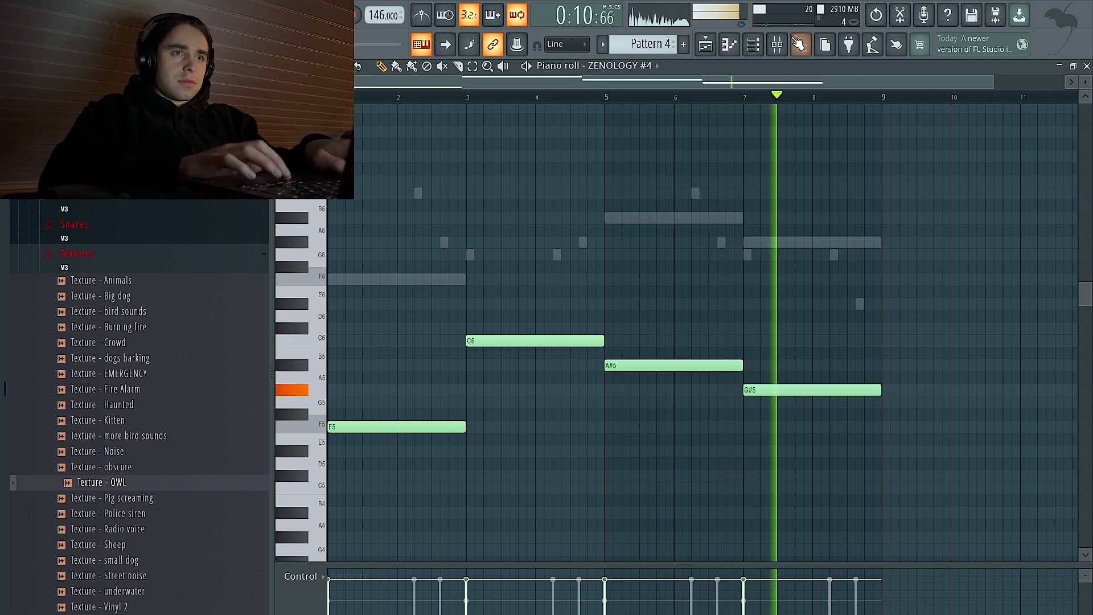
- Route ZENOLOGY #4 to mixer insert 14 and add a Pigments channel
{"action": "key", "text": "F6"}
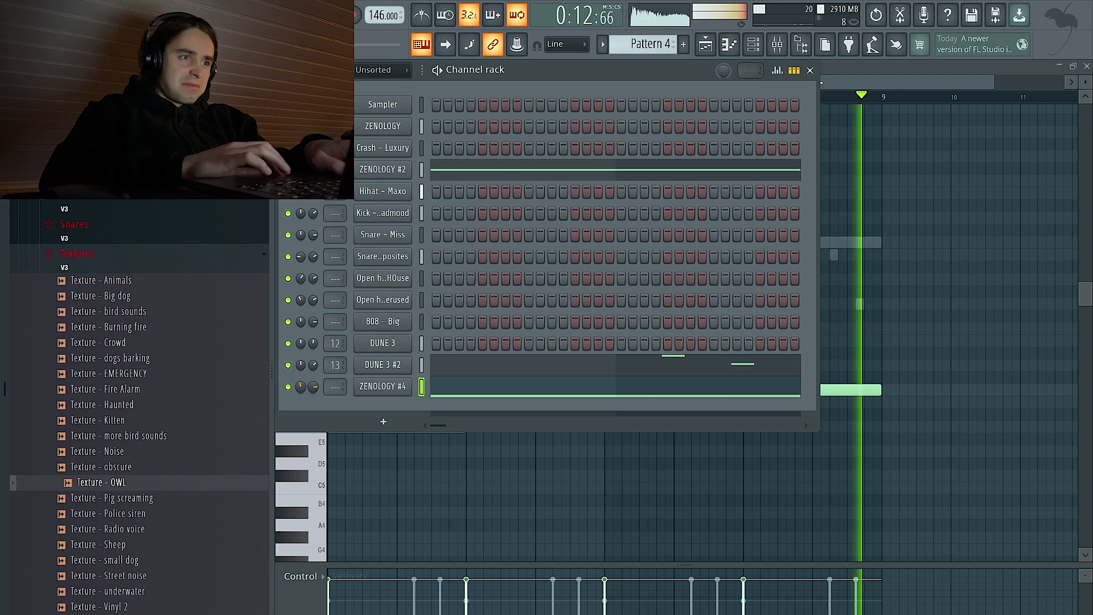
{"action": "key", "text": "ctrl+l"}
{"action": "left_click", "coordinate": [383, 422]}
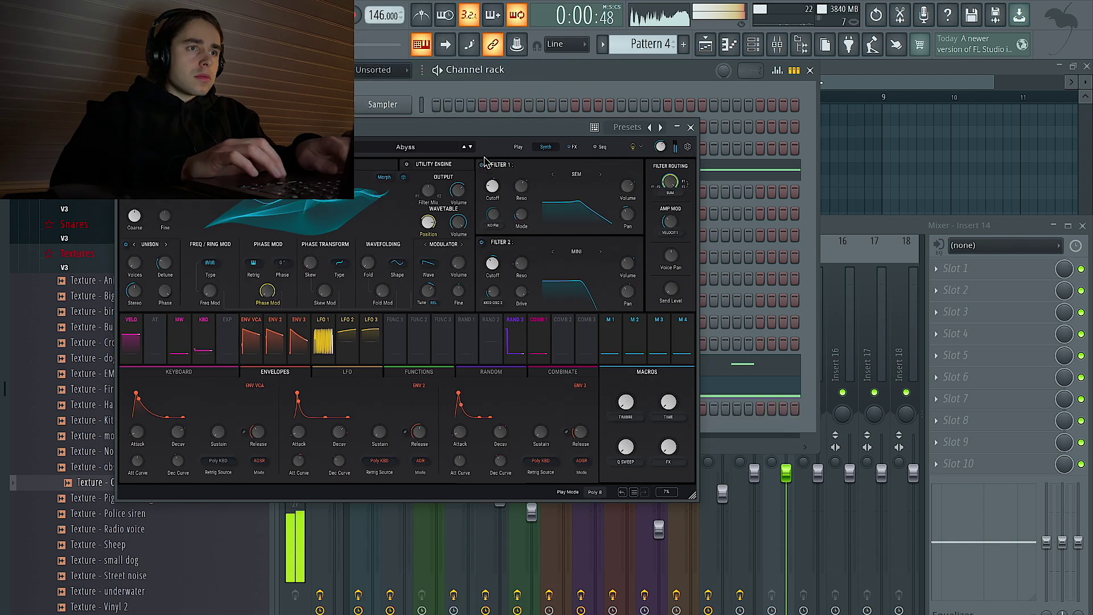
{"action": "left_click", "coordinate": [691, 127]}
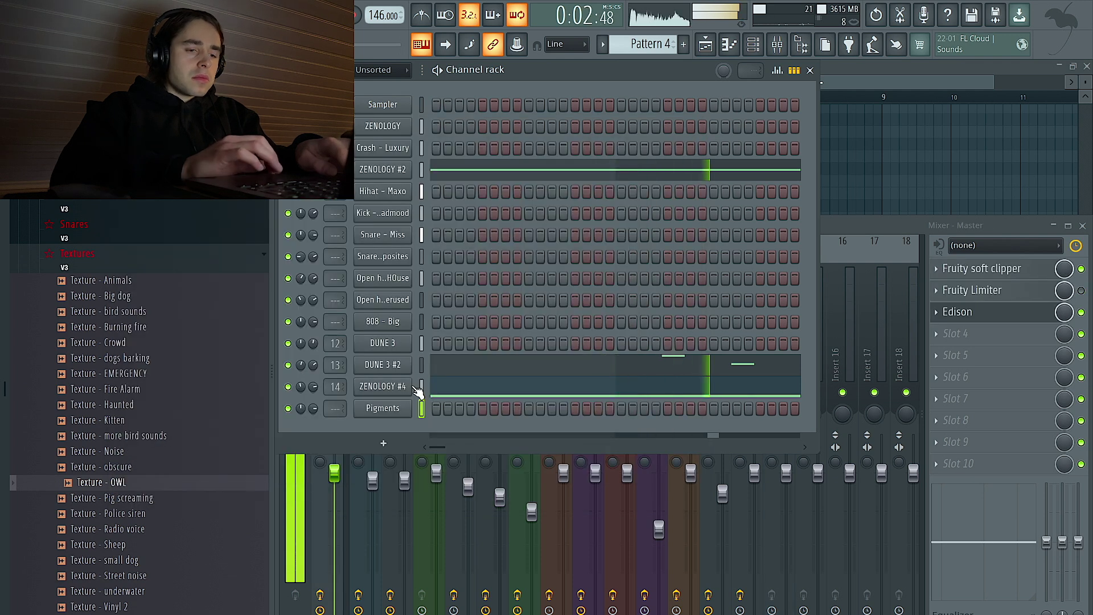
{"action": "right_click", "coordinate": [405, 418]}
{"action": "left_click", "coordinate": [437, 561]}
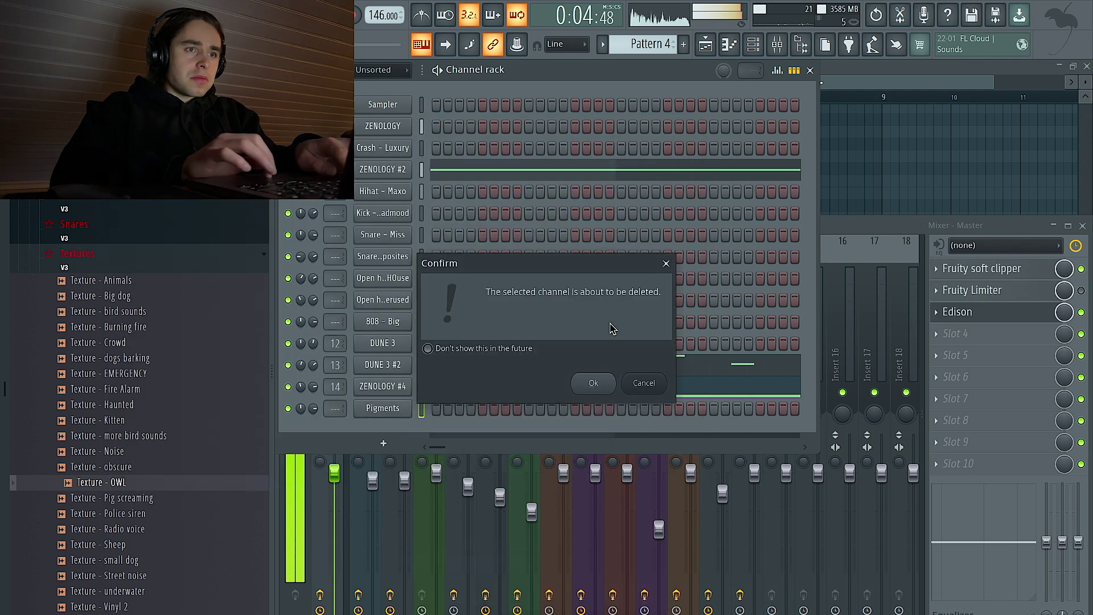
{"action": "left_click", "coordinate": [666, 263]}
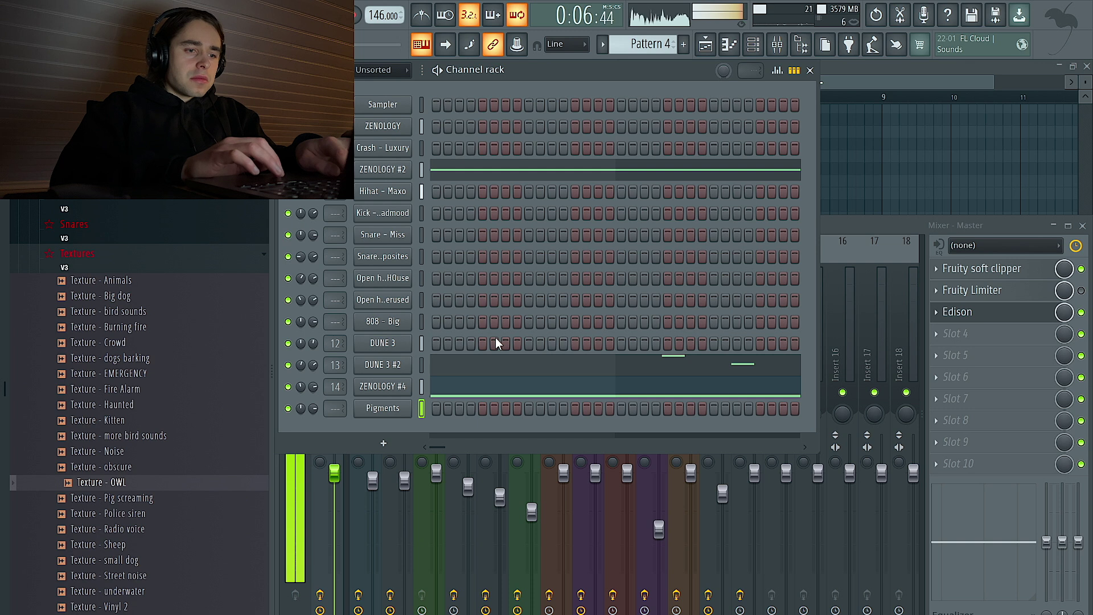
- In the Pigments piano roll, add a two-bar F5 note at bar 1 and a two-bar G#5 note at bar 2
{"action": "right_click", "coordinate": [409, 410]}
{"action": "left_click", "coordinate": [440, 403]}
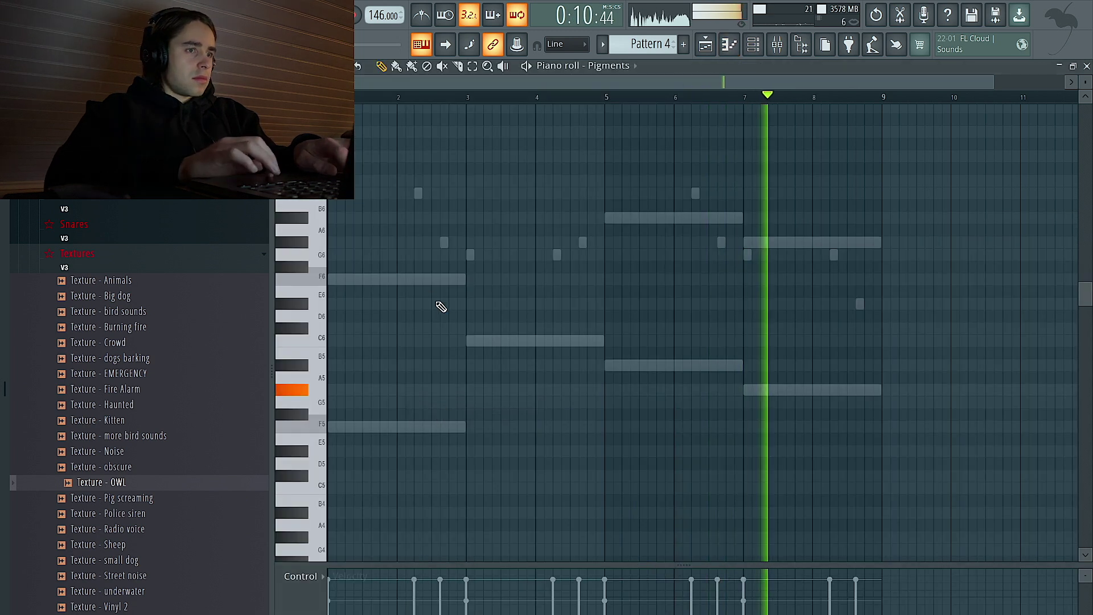
{"action": "left_click_drag", "start_coordinate": [385, 335], "coordinate": [297, 401]}
{"action": "key", "text": "space"}
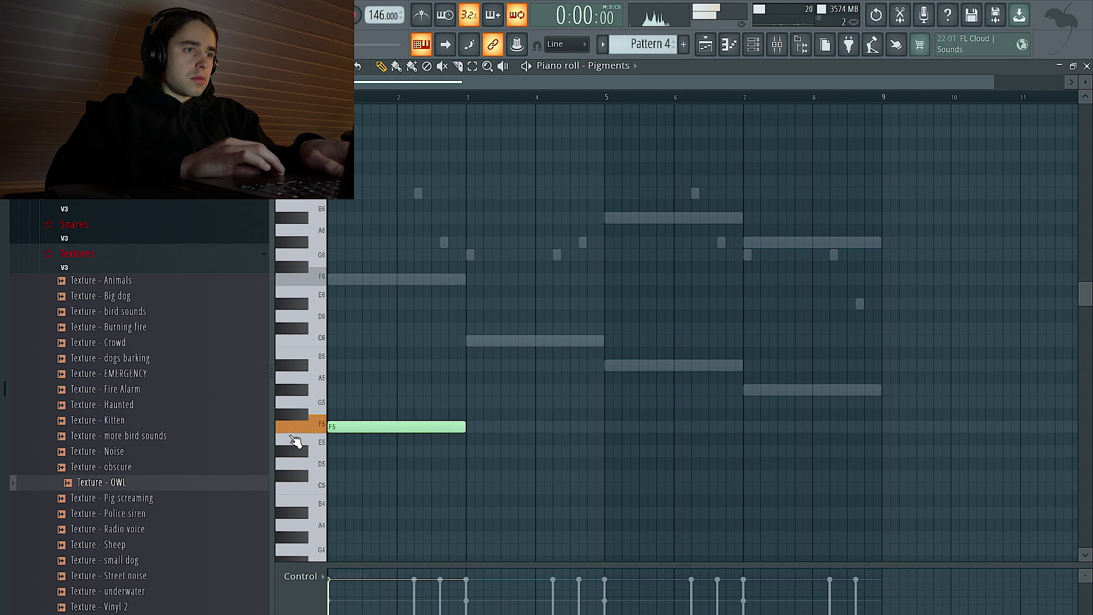
{"action": "key", "text": "space"}
{"action": "left_click", "coordinate": [399, 390]}
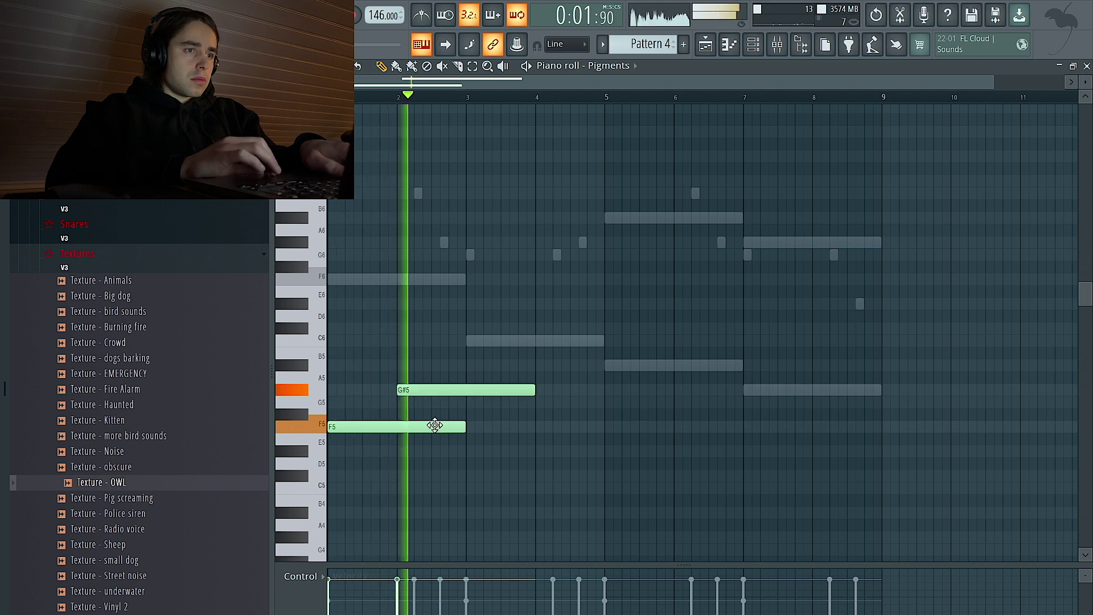
- Raise the bar 2 note to C6 and add a two-bar F5 at bar 3, trimming the first two notes to one bar each
{"action": "key", "text": "space"}
{"action": "key", "text": "space"}
{"action": "key", "text": "ctrl+l"}
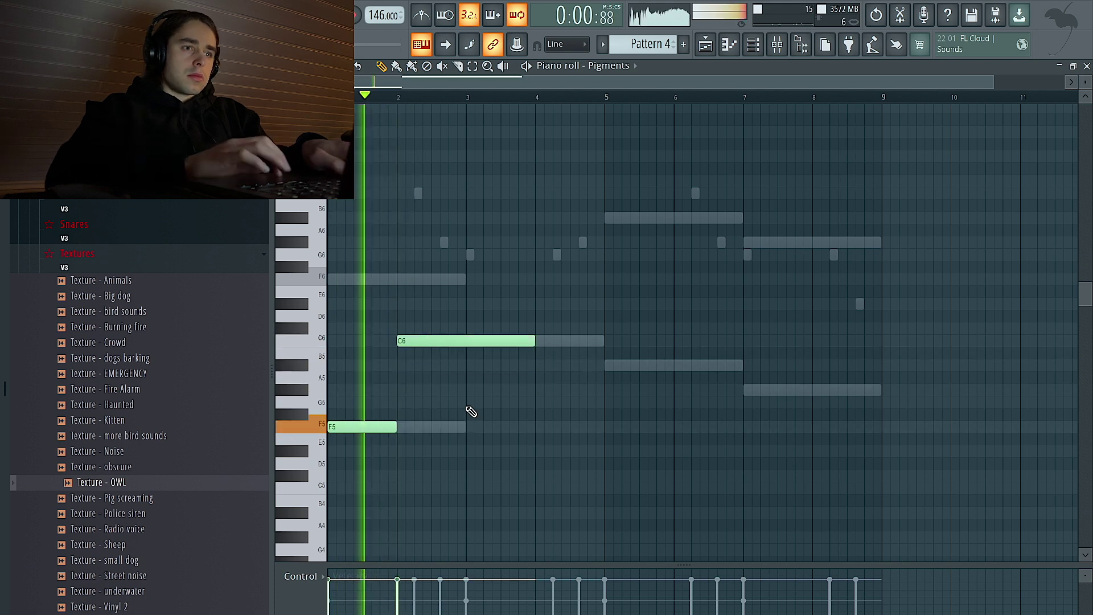
{"action": "left_click", "coordinate": [469, 423]}
{"action": "key", "text": "ctrl+l"}
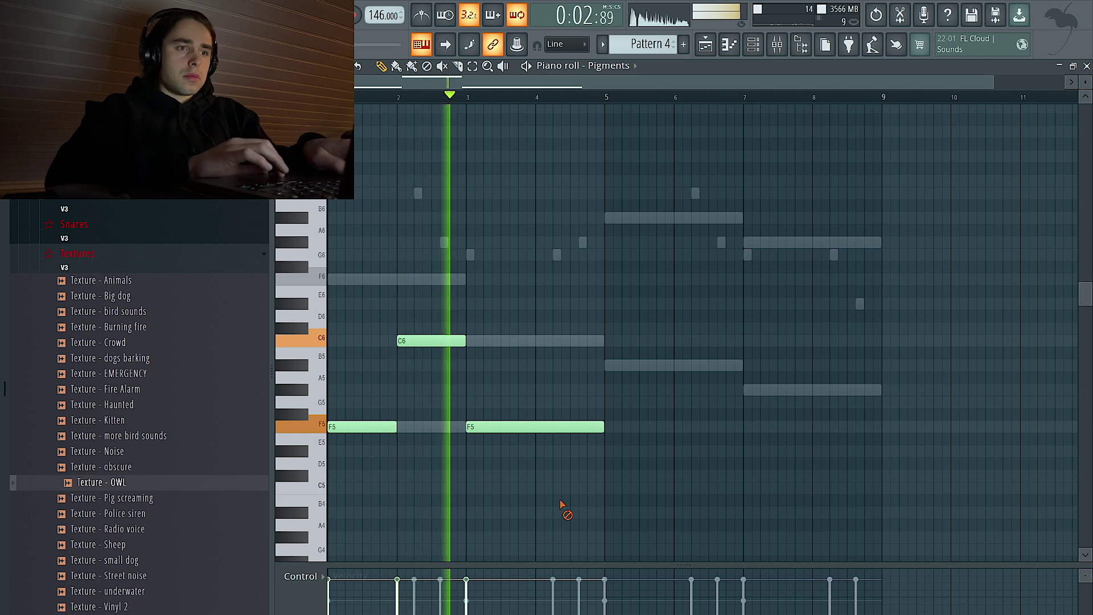
- Add a one-bar C6 note at bar 4, trim the bar 3 F5 to one bar and remove the stray F5 at bar 5
{"action": "left_click", "coordinate": [541, 341]}
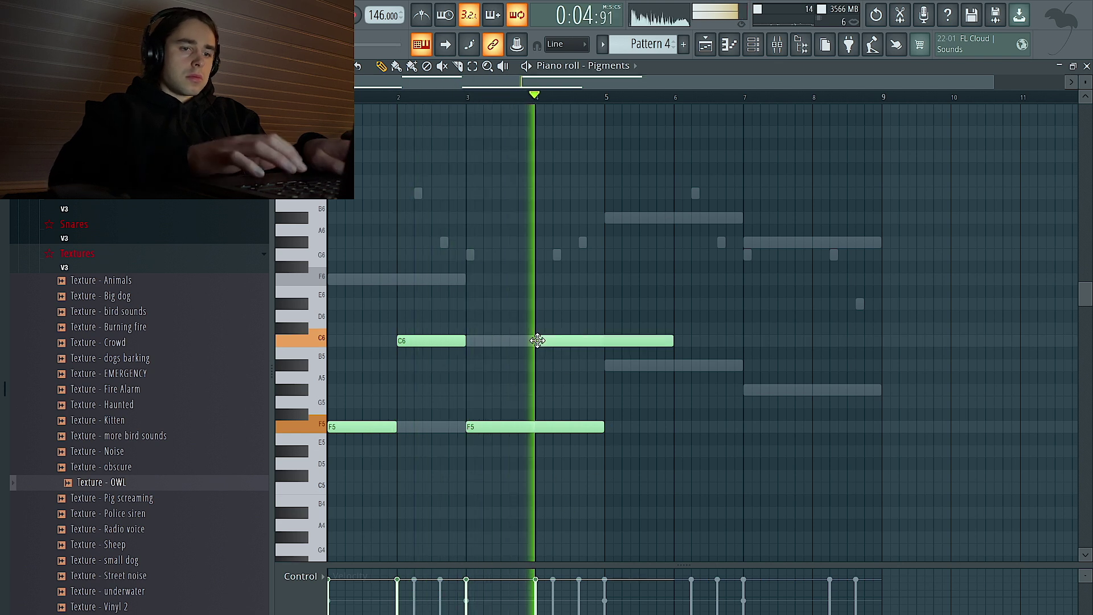
{"action": "key", "text": "ctrl+l"}
{"action": "left_click", "coordinate": [607, 427]}
{"action": "key", "text": "ctrl+l"}
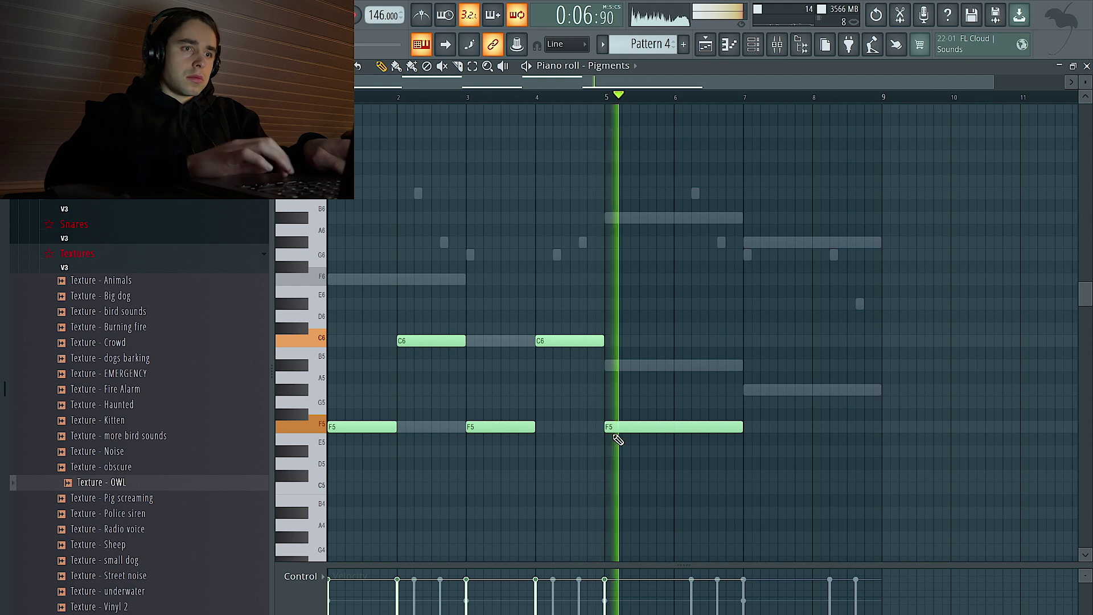
{"action": "right_click", "coordinate": [612, 426]}
- Duplicate the four-bar F5 and C6 phrase to bars 5 to 8 and lower the velocity of all the notes
{"action": "key", "text": "ctrl+b"}
{"action": "key", "text": "ctrl+a"}
{"action": "key", "text": "ctrl+d"}
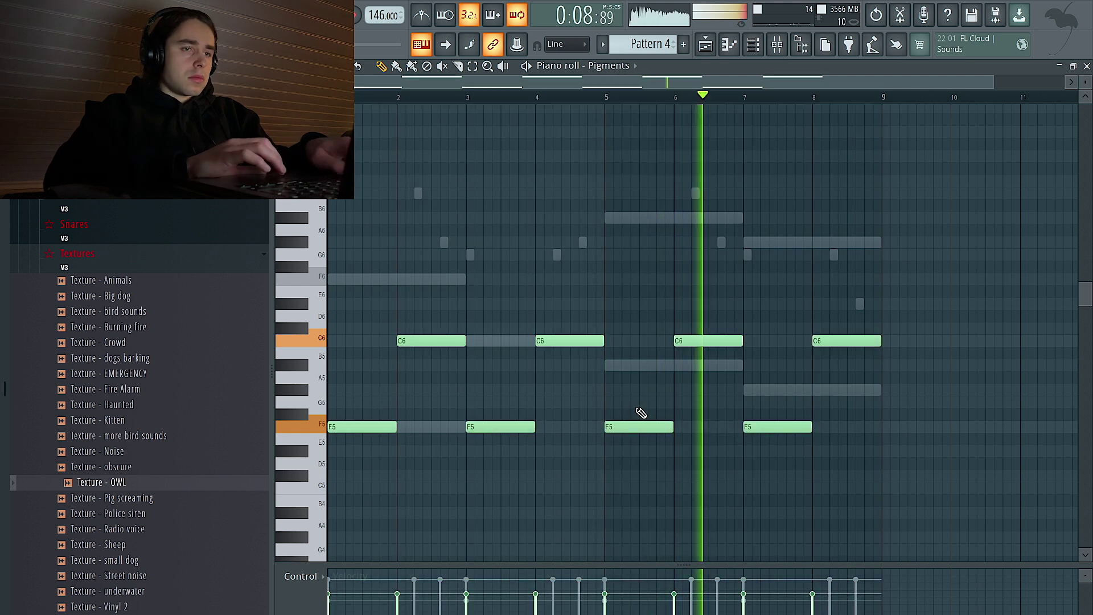
- Return to the playlist arrangement, close the dark pad clip's settings and remove that clip from Track 20
{"action": "key", "text": "F6"}
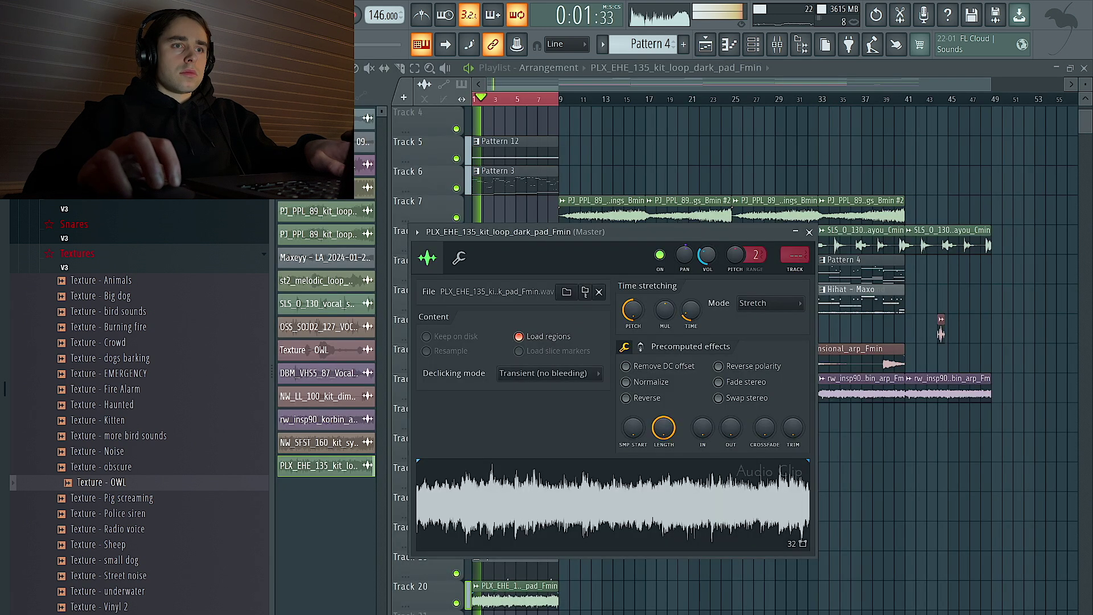
{"action": "key", "text": "Escape"}
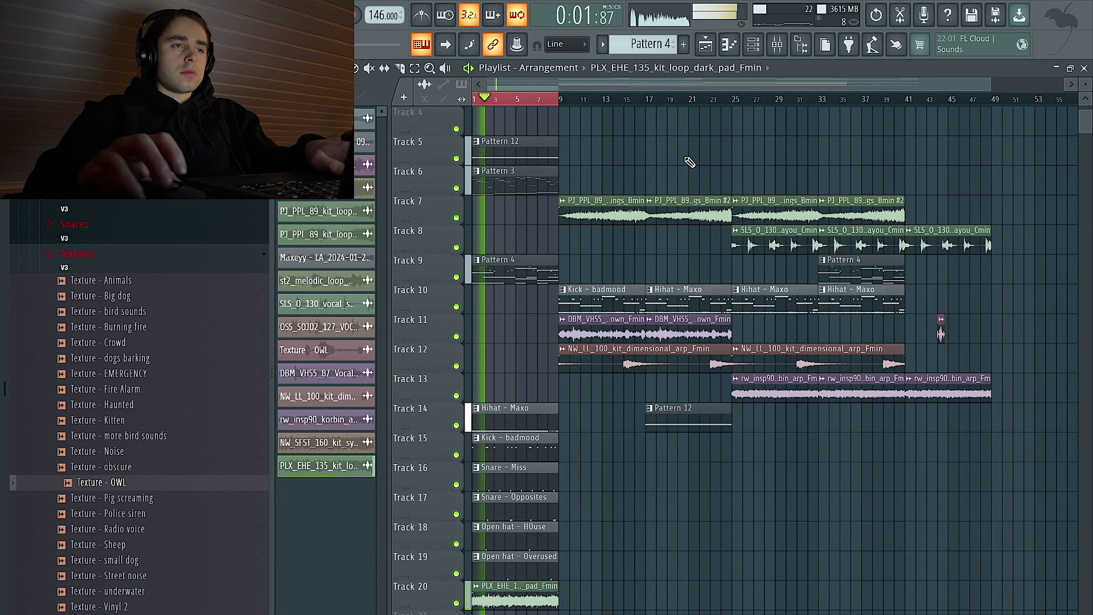
{"action": "scroll", "coordinate": [683, 161], "scroll_direction": "down", "scroll_amount": 6}
{"action": "scroll", "coordinate": [541, 416], "scroll_direction": "up", "scroll_amount": 5}
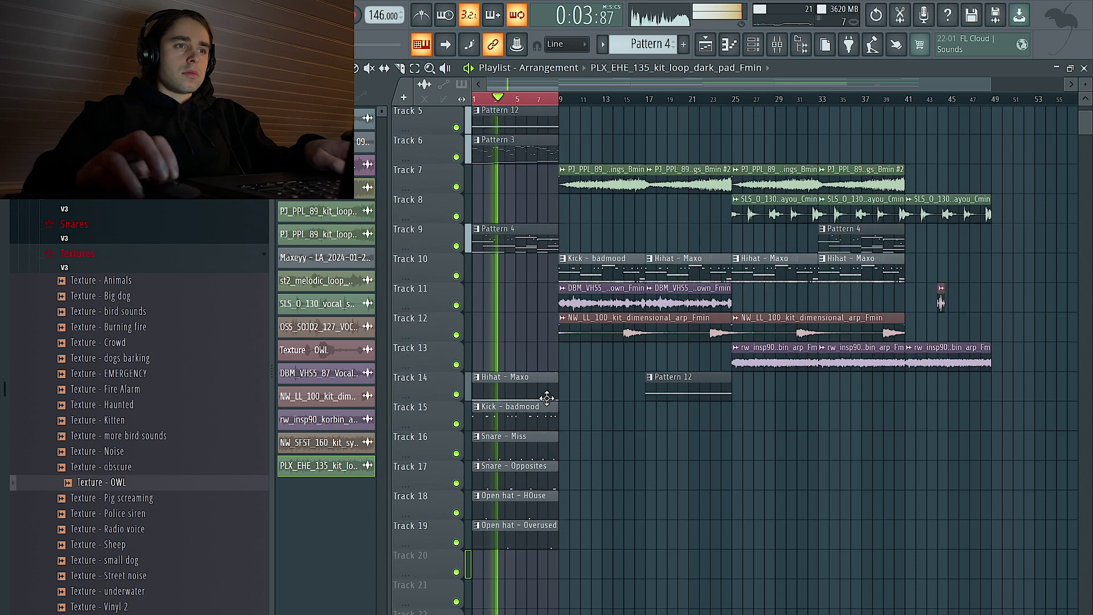
{"action": "scroll", "coordinate": [524, 175], "scroll_direction": "up", "scroll_amount": 4}
- Move the first Slow Rise Strings clip to bar 1 on Track 7 and shift the clips after bar 8 to start at bar 25
{"action": "left_click_drag", "start_coordinate": [569, 303], "coordinate": [415, 312]}
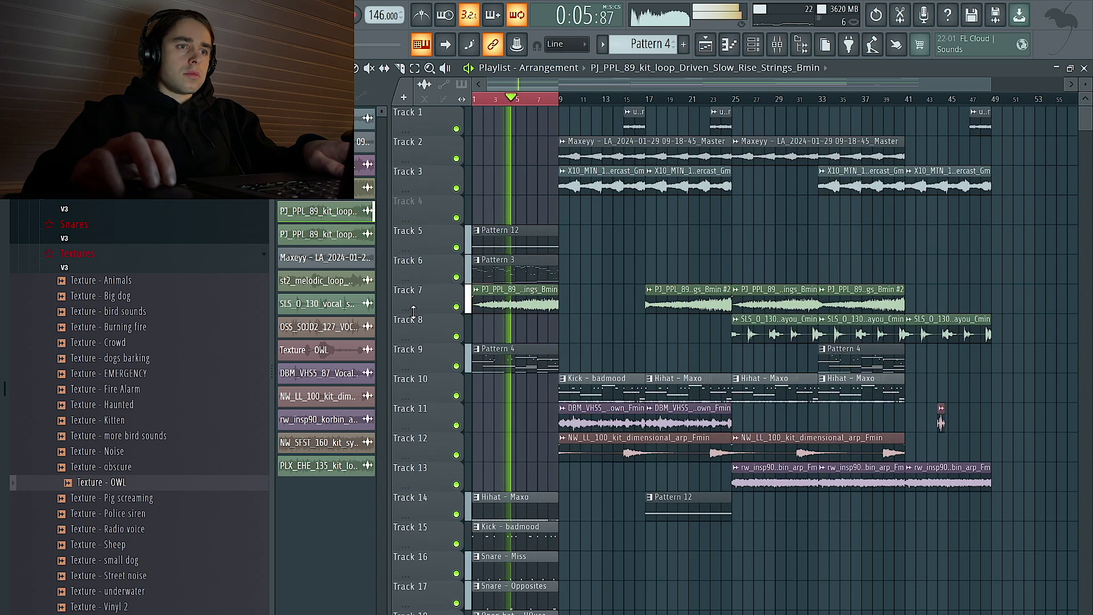
{"action": "left_click_drag", "start_coordinate": [1041, 580], "coordinate": [562, 105]}
{"action": "left_click_drag", "start_coordinate": [573, 158], "coordinate": [702, 166]}
{"action": "left_click", "coordinate": [584, 317]}
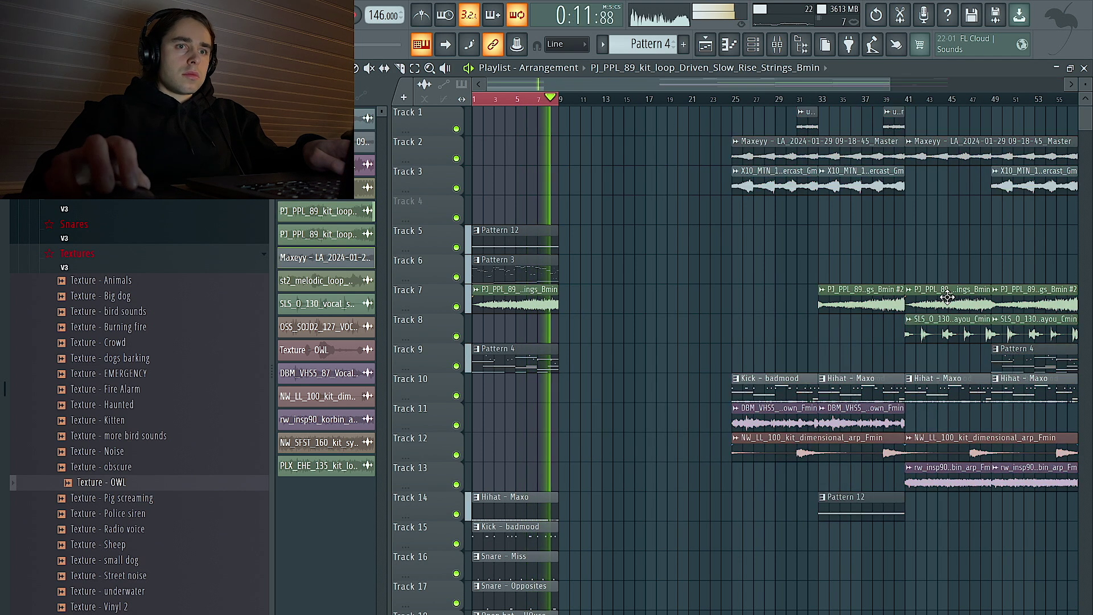
- Try the strings #2 clip at bar 1, restore the original strings clip on Track 7, and reset its pitch and lower its volume
{"action": "left_click_drag", "start_coordinate": [859, 297], "coordinate": [615, 299]}
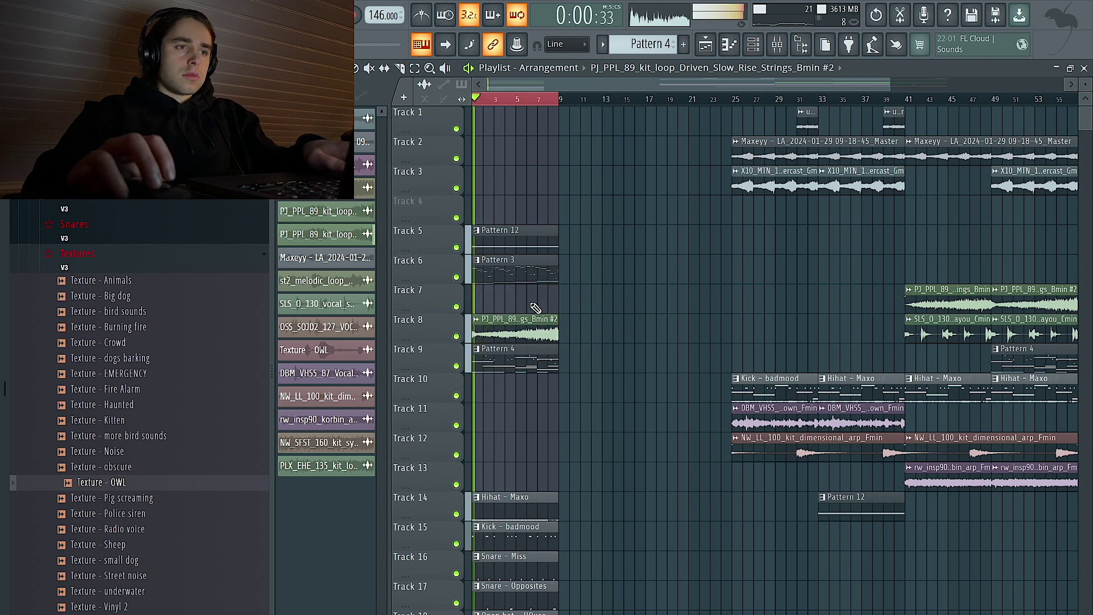
{"action": "double_click", "coordinate": [532, 307]}
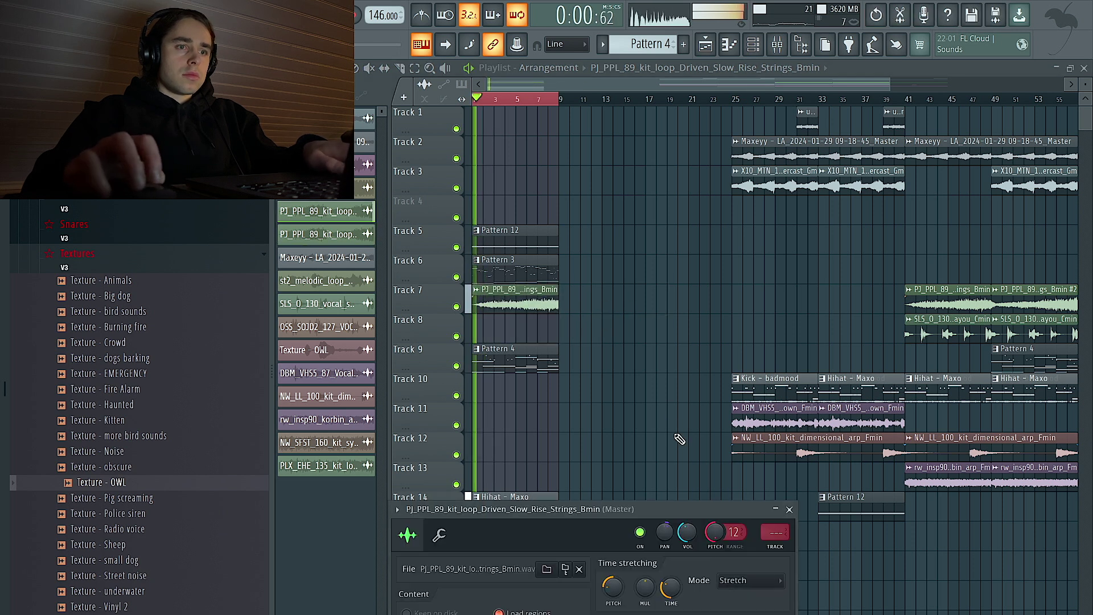
{"action": "right_click", "coordinate": [715, 538]}
{"action": "left_click", "coordinate": [701, 514]}
{"action": "key", "text": "space"}
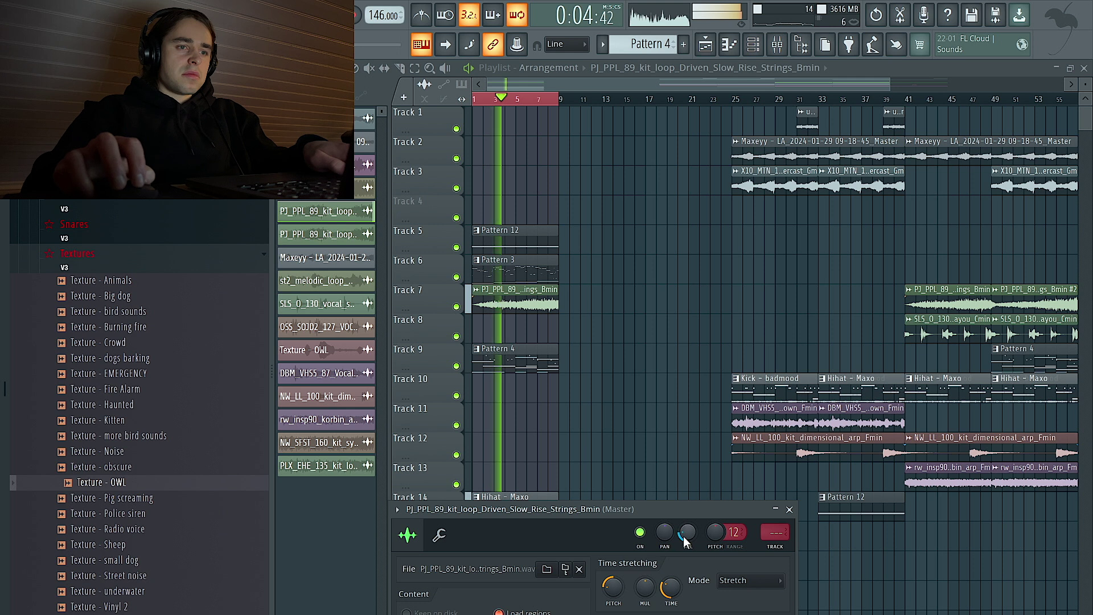
- Delete the Kick and Hihat clips at bars 25 to 40 on Track 10 and move the vocal chops clip to bar 9
{"action": "scroll", "coordinate": [649, 342], "scroll_direction": "down", "scroll_amount": 1}
{"action": "left_click_drag", "start_coordinate": [757, 344], "coordinate": [879, 360]}
{"action": "key", "text": "Delete"}
{"action": "left_click_drag", "start_coordinate": [769, 388], "coordinate": [592, 388]}
- Duplicate the melodic and drum clips of bars 1 to 8 into bars 9 to 16
{"action": "key", "text": "ctrl+d"}
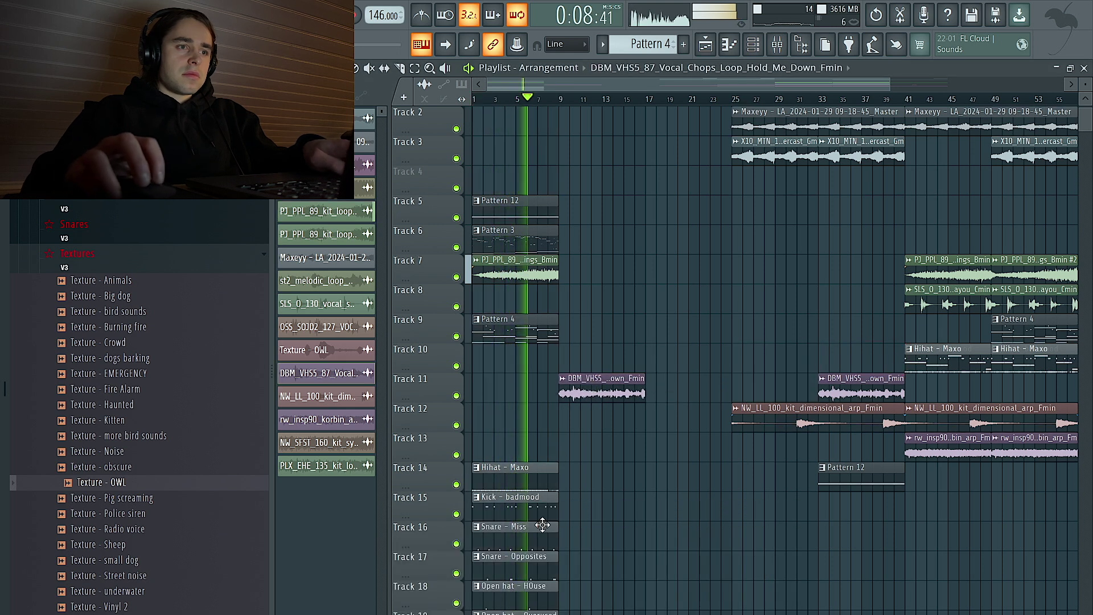
{"action": "left_click_drag", "start_coordinate": [525, 612], "coordinate": [467, 199]}
{"action": "key", "text": "ctrl+b"}
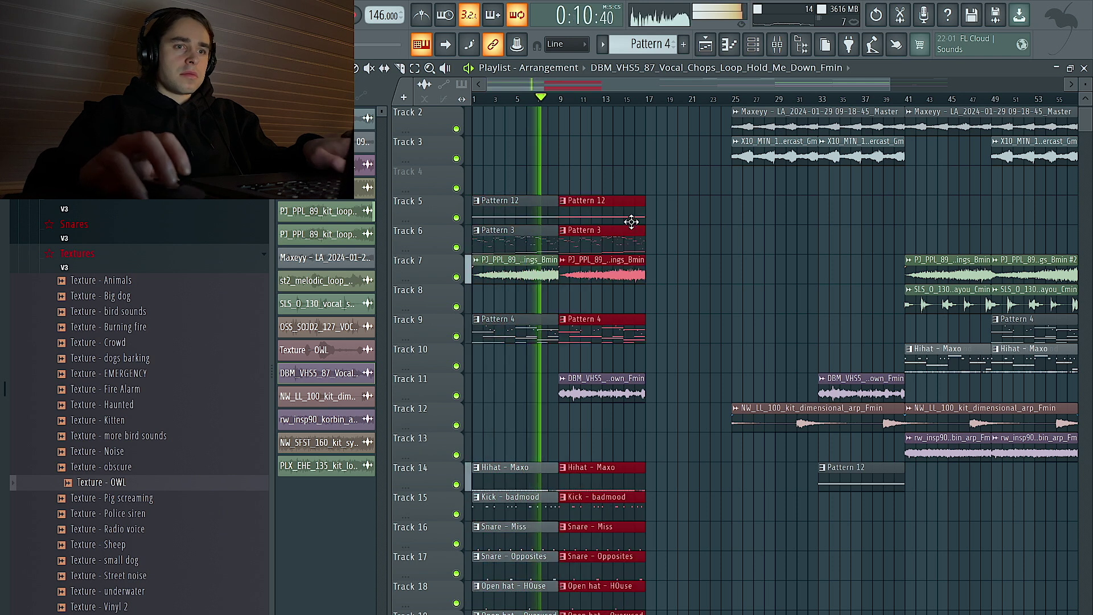
- Try the dimensional arp clip at bar 1 on Track 12 and delete it along with the strings clip at bar 9
{"action": "left_click_drag", "start_coordinate": [760, 423], "coordinate": [462, 434]}
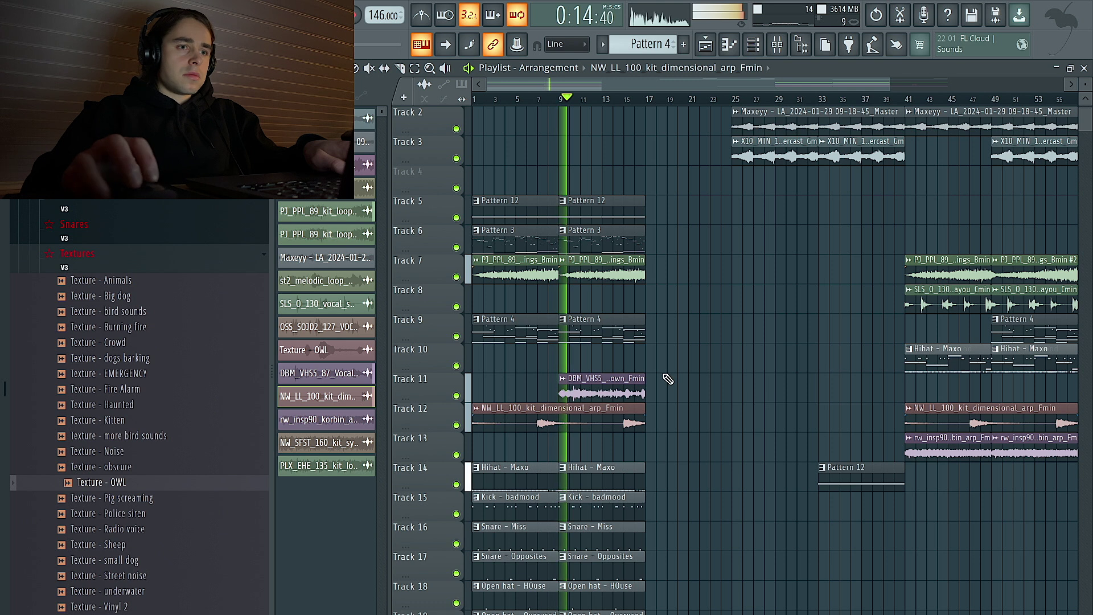
{"action": "double_click", "coordinate": [631, 386]}
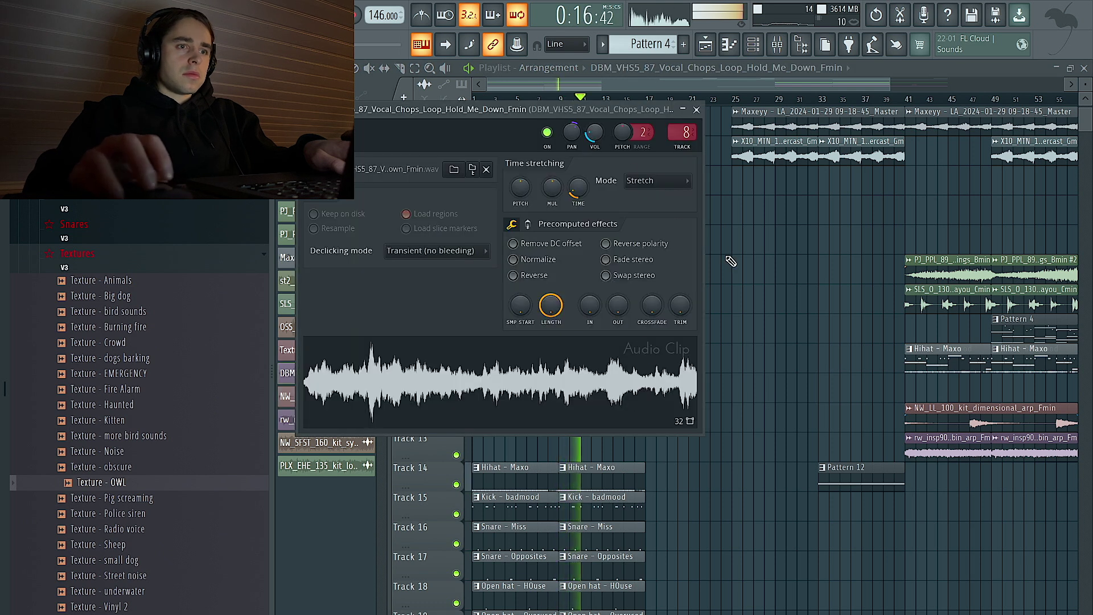
{"action": "key", "text": "Escape"}
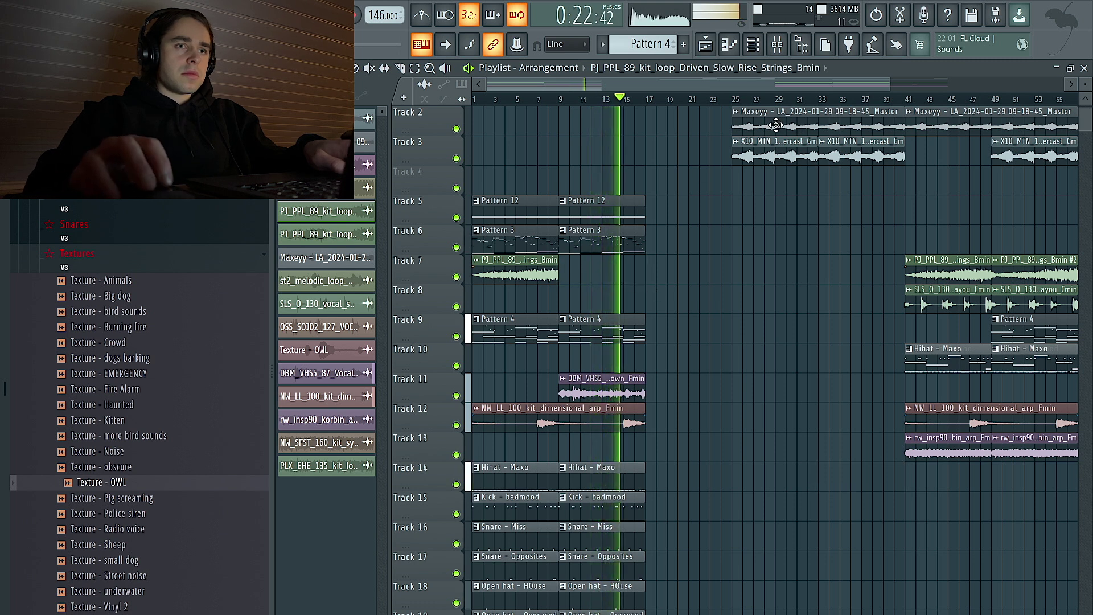
{"action": "left_click_drag", "start_coordinate": [650, 101], "coordinate": [472, 101]}
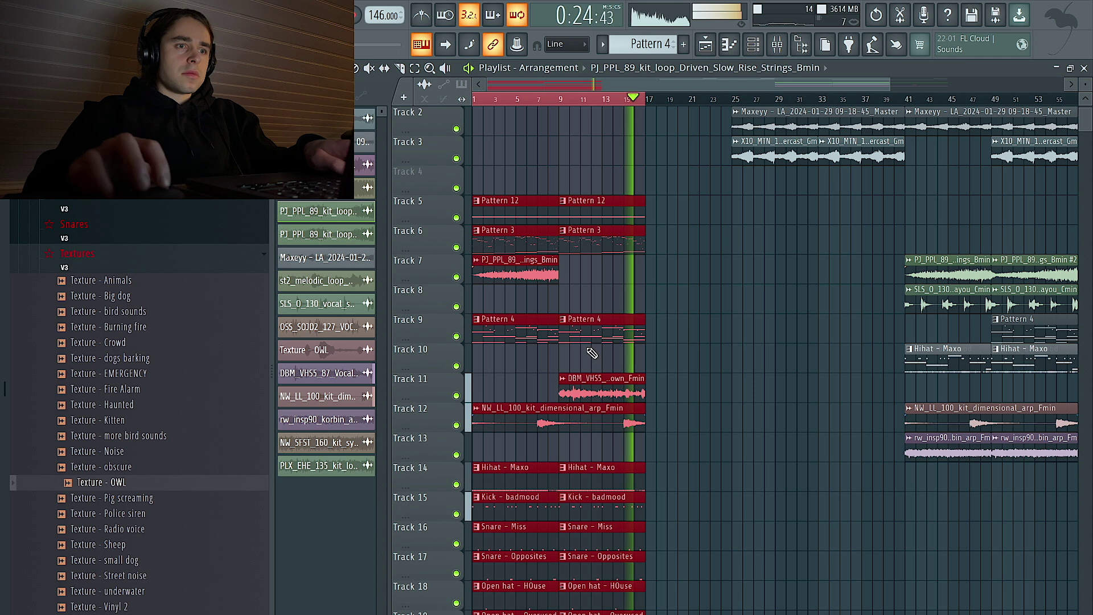
{"action": "right_click", "coordinate": [587, 422]}
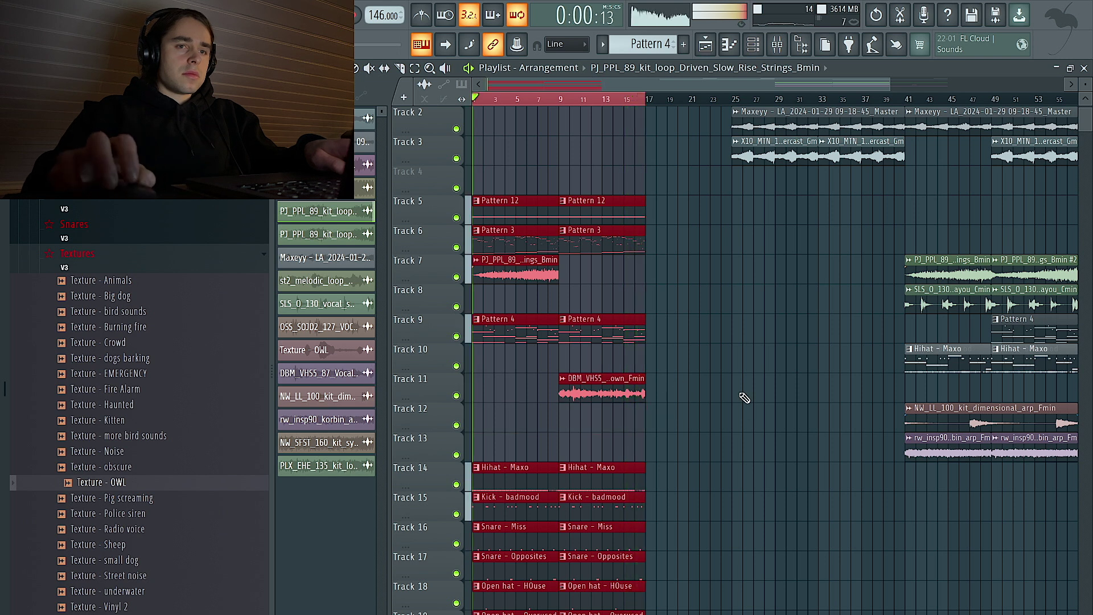
- Add a vocal chops clip at bar 1 on Track 11 and place two vocal soul bayou clips at bars 17 to 32 on Track 8
{"action": "left_click", "coordinate": [763, 400], "text": "ctrl"}
{"action": "scroll", "coordinate": [780, 397], "scroll_direction": "down", "scroll_amount": 2}
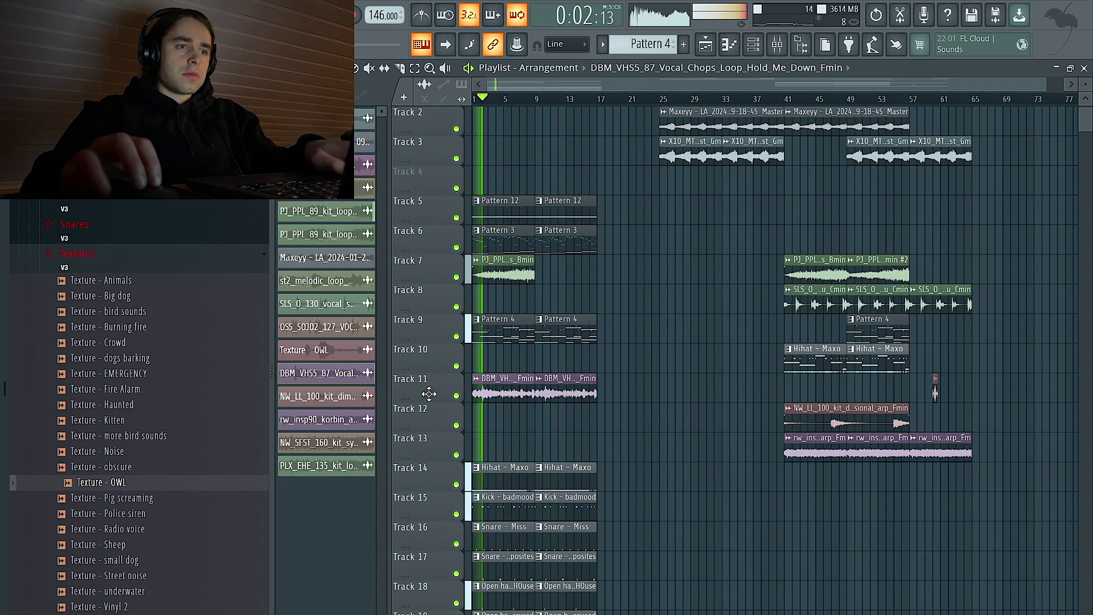
{"action": "left_click_drag", "start_coordinate": [824, 307], "coordinate": [638, 304]}
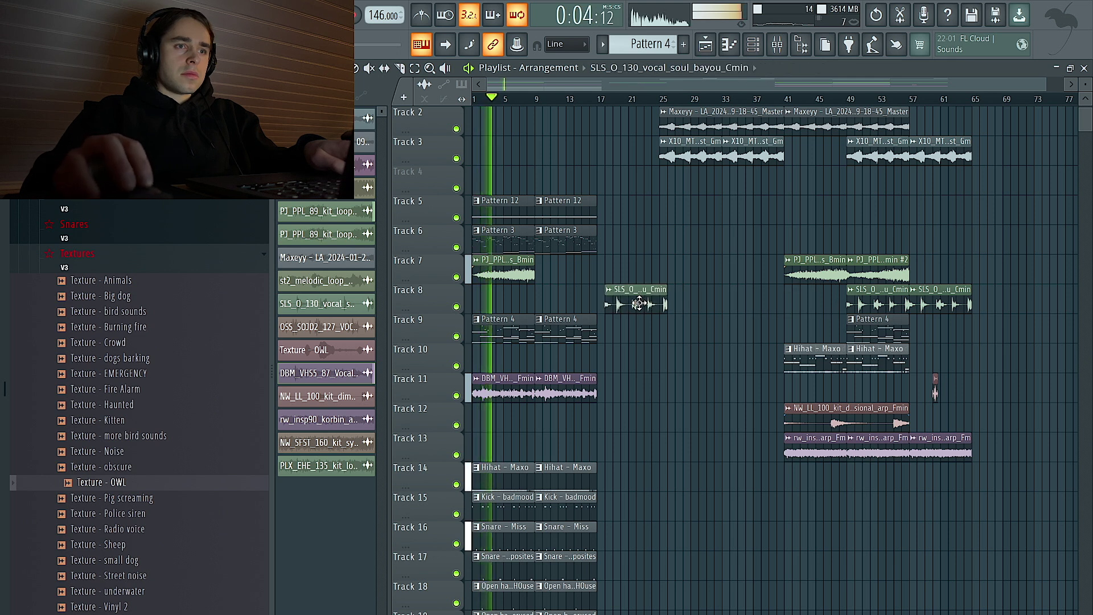
- Try the Track 2 master loop and the overcast piano melody in the opening bars and delete both from bars 1 to 32
{"action": "left_click_drag", "start_coordinate": [696, 120], "coordinate": [504, 127]}
{"action": "right_click", "coordinate": [630, 176]}
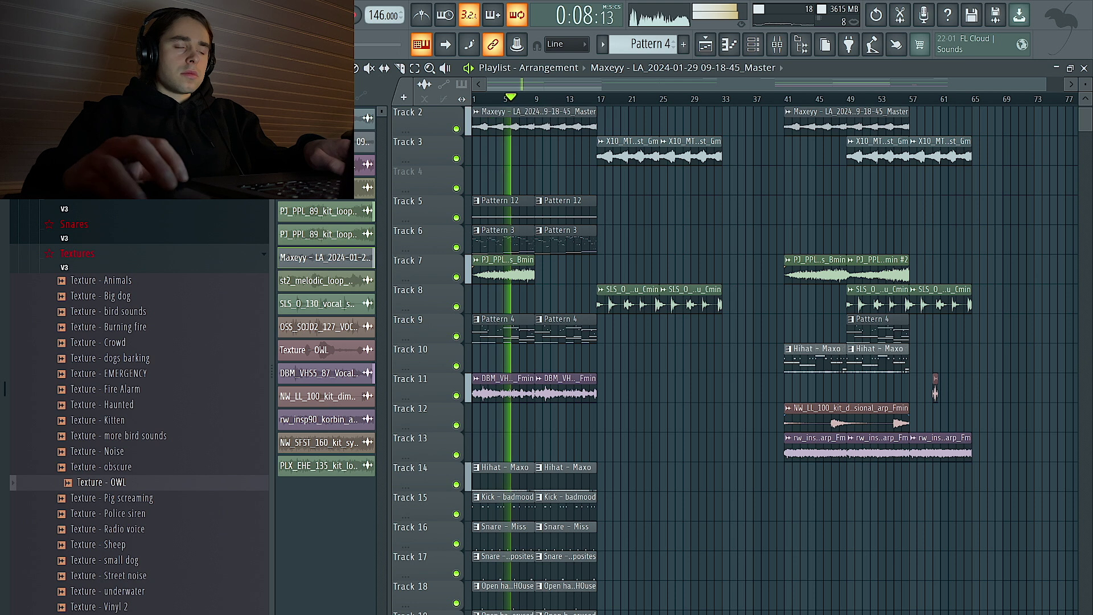
{"action": "scroll", "coordinate": [467, 166], "scroll_direction": "up", "scroll_amount": 1}
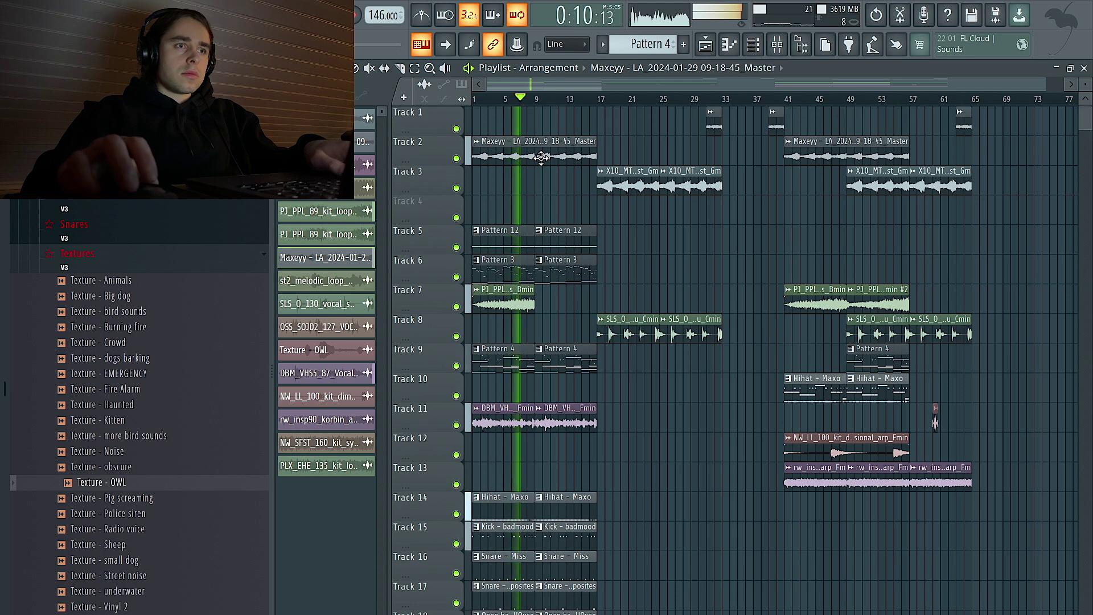
{"action": "left_click_drag", "start_coordinate": [634, 192], "coordinate": [404, 182]}
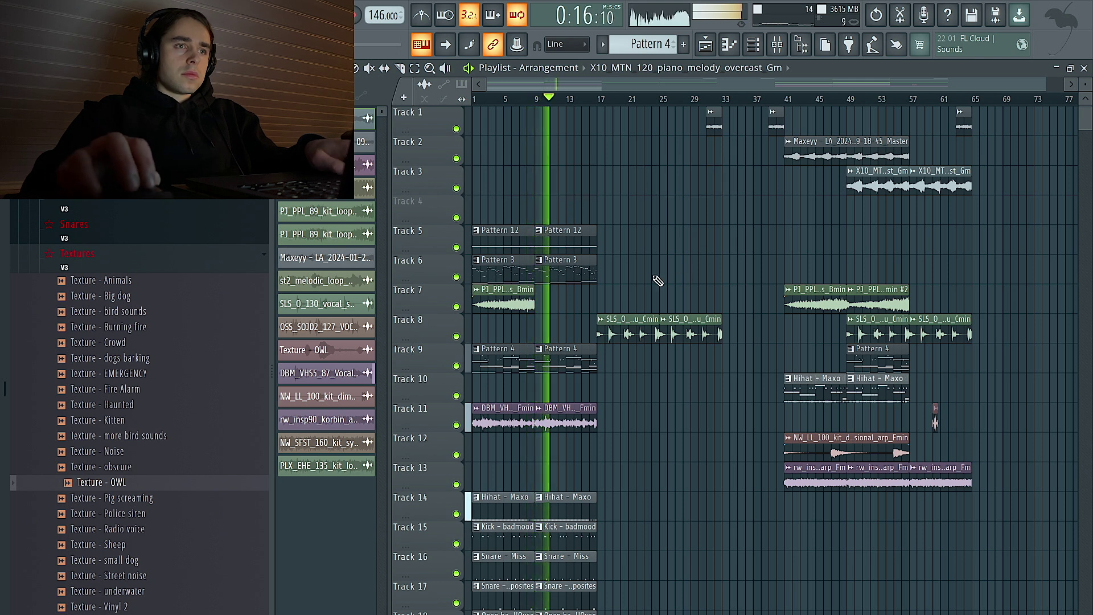
- Duplicate the Pattern 3 clips to bars 17 to 32 on Track 6 and add two strings clips over the same bars on Track 7
{"action": "left_click_drag", "start_coordinate": [657, 280], "coordinate": [434, 232]}
{"action": "left_click_drag", "start_coordinate": [631, 255], "coordinate": [515, 279]}
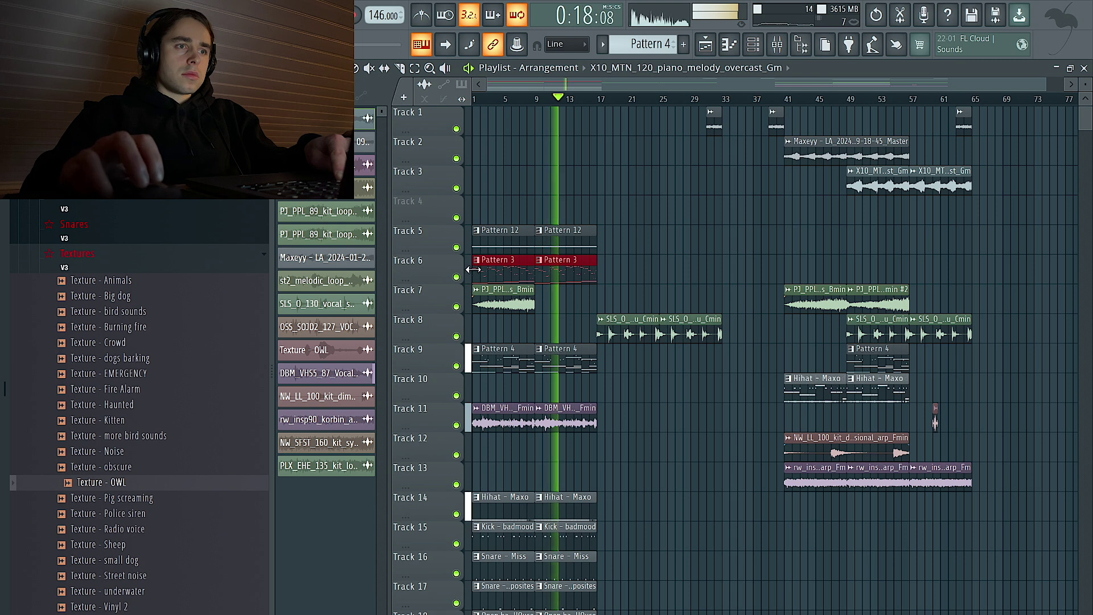
{"action": "key", "text": "ctrl+b"}
{"action": "left_click", "coordinate": [599, 308]}
{"action": "key", "text": "ctrl+b"}
- Duplicate the Pattern 4 clips to bars 17 to 32 on Track 9 and delete the duplicated vocal chops clips there
{"action": "scroll", "coordinate": [640, 328], "scroll_direction": "down", "scroll_amount": 2}
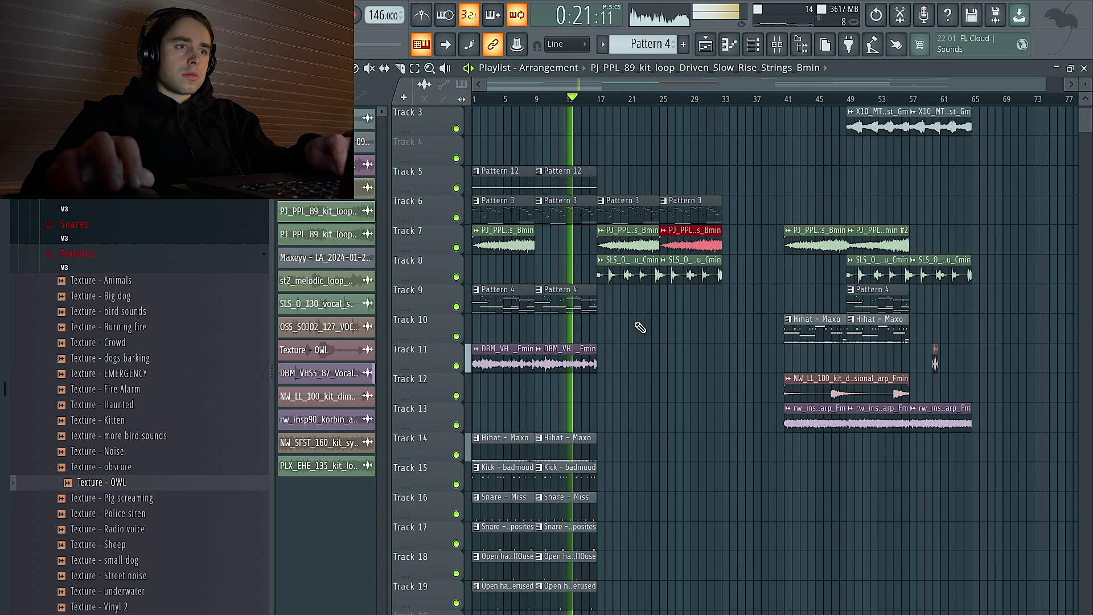
{"action": "left_click_drag", "start_coordinate": [621, 362], "coordinate": [464, 362]}
{"action": "key", "text": "ctrl+b"}
{"action": "right_click", "coordinate": [631, 367]}
{"action": "right_click", "coordinate": [684, 371]}
- Duplicate the drum patterns on Tracks 14 to 19 into bars 17 to 32 and move a korbin arp clip to bar 25 on Track 13
{"action": "left_click_drag", "start_coordinate": [490, 437], "coordinate": [593, 612]}
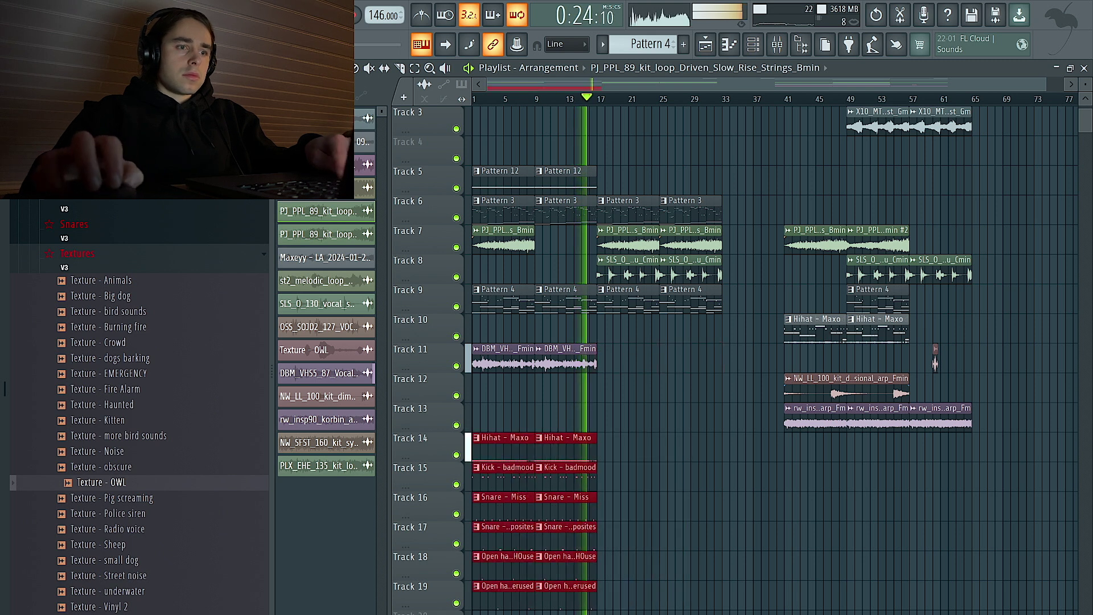
{"action": "key", "text": "ctrl+b"}
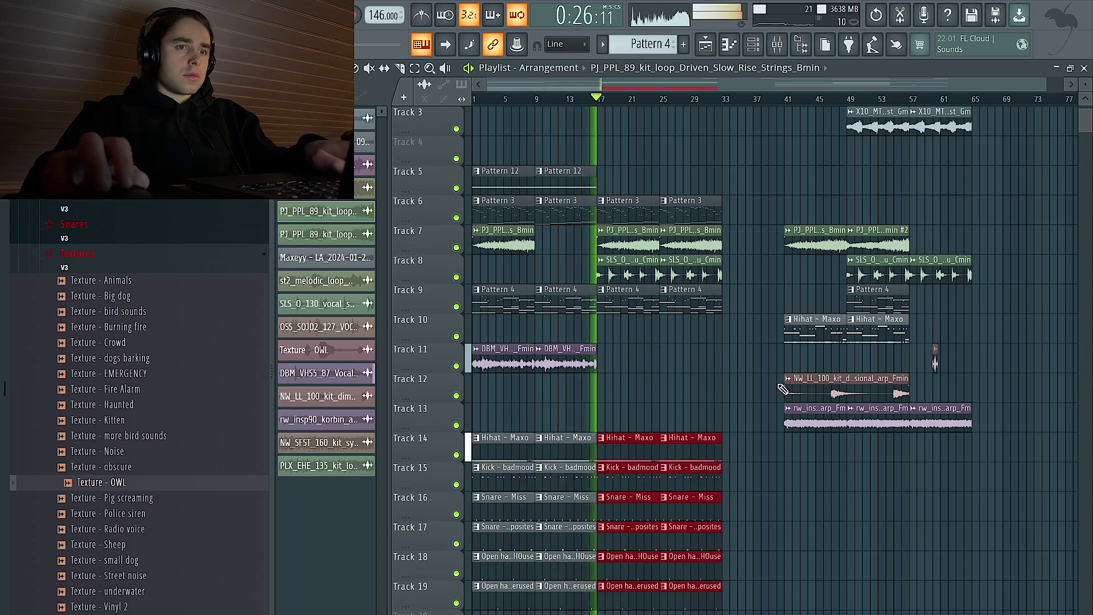
{"action": "left_click_drag", "start_coordinate": [820, 421], "coordinate": [691, 421]}
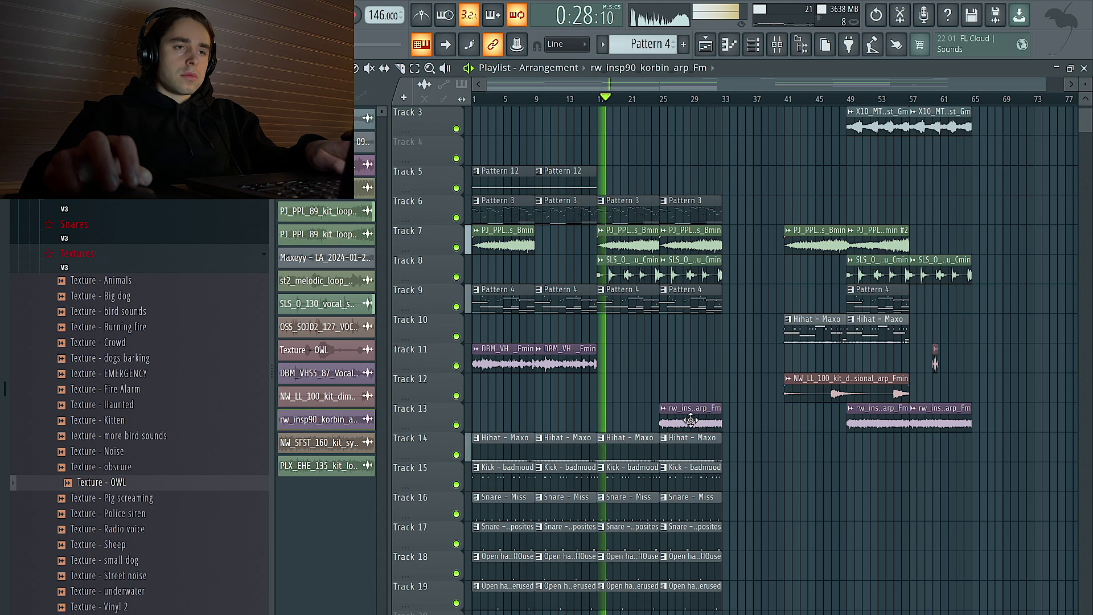
- Delete all four strings clips from bar 17 onward on Track 7
{"action": "right_click", "coordinate": [632, 242]}
{"action": "right_click", "coordinate": [689, 241]}
{"action": "right_click", "coordinate": [819, 245]}
{"action": "right_click", "coordinate": [874, 246]}
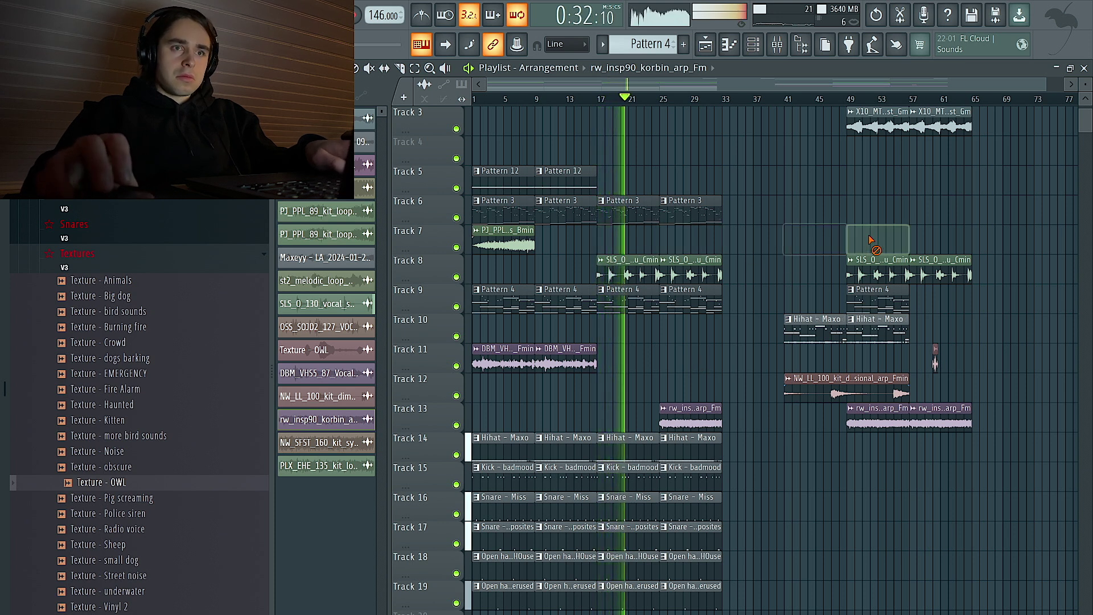
- Delete the leftover piano melody, dimensional arp, master loop and all other clips from bar 41 onward on Tracks 2 to 13
{"action": "right_click", "coordinate": [927, 128]}
{"action": "right_click", "coordinate": [886, 131]}
{"action": "scroll", "coordinate": [905, 216], "scroll_direction": "up", "scroll_amount": 1}
{"action": "right_click", "coordinate": [874, 416]}
{"action": "right_click", "coordinate": [871, 123]}
{"action": "scroll", "coordinate": [784, 346], "scroll_direction": "up", "scroll_amount": 1}
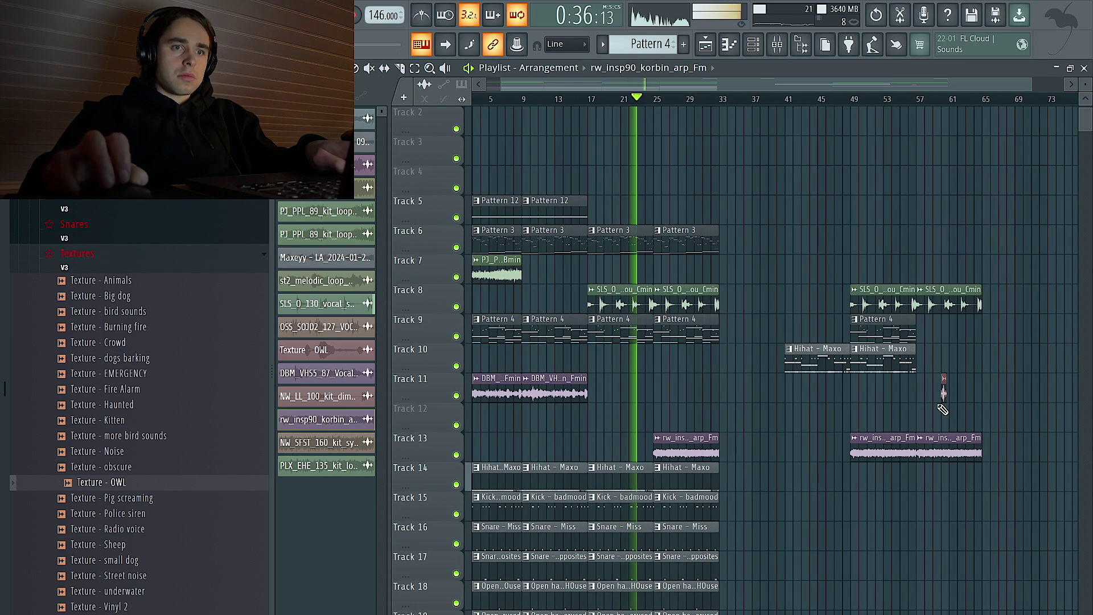
{"action": "left_click_drag", "start_coordinate": [1051, 486], "coordinate": [815, 248]}
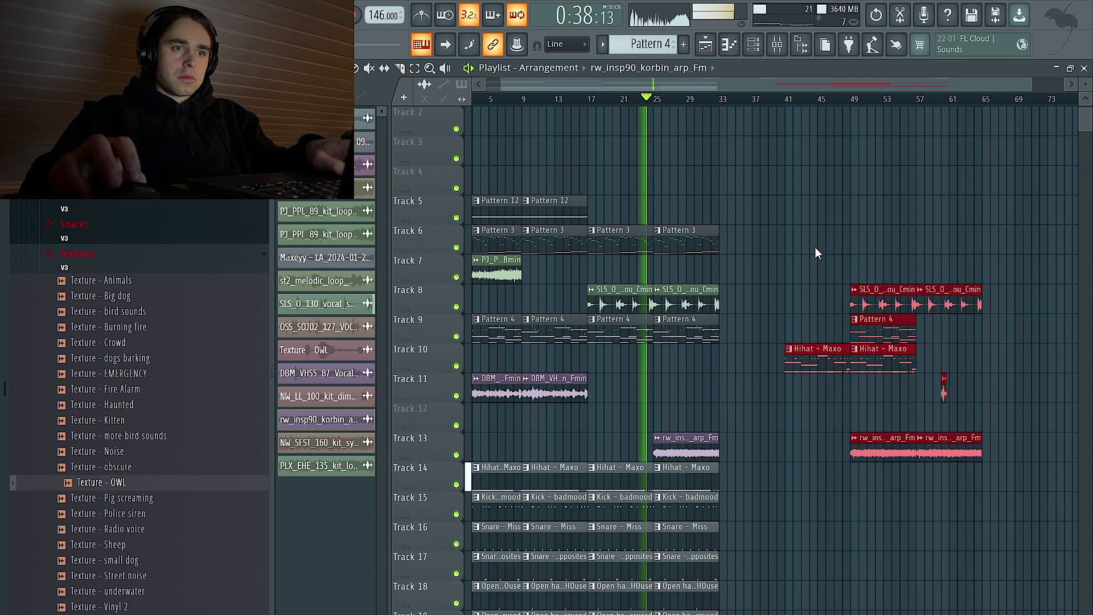
{"action": "key", "text": "Delete"}
- Add a second korbin arp clip at bar 33 on Track 13 and check the arp clip's settings
{"action": "left_click_drag", "start_coordinate": [756, 446], "coordinate": [733, 433]}
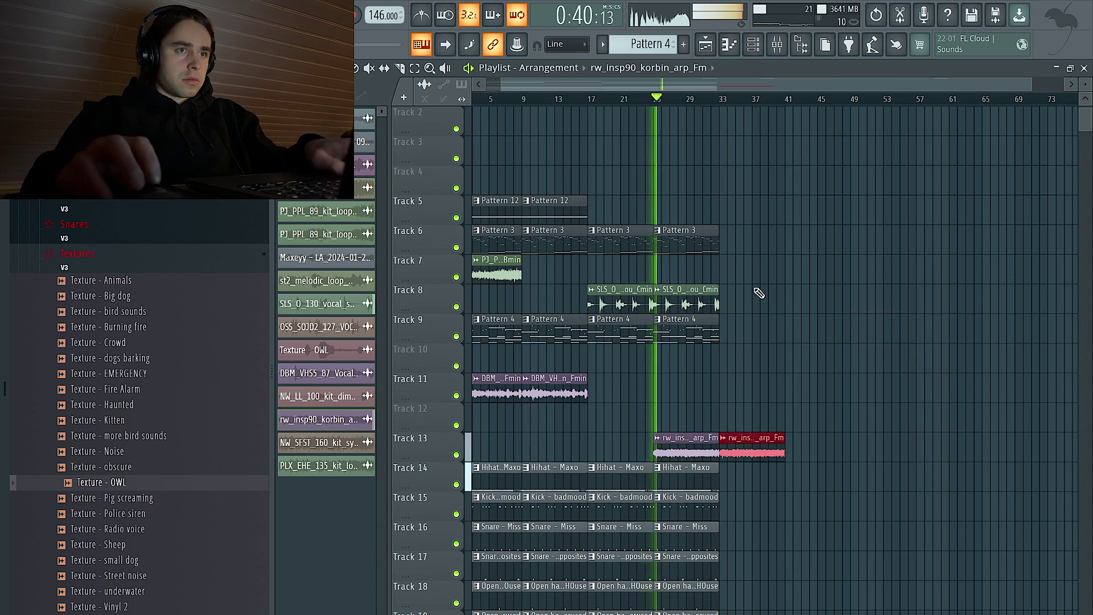
{"action": "left_click", "coordinate": [713, 245]}
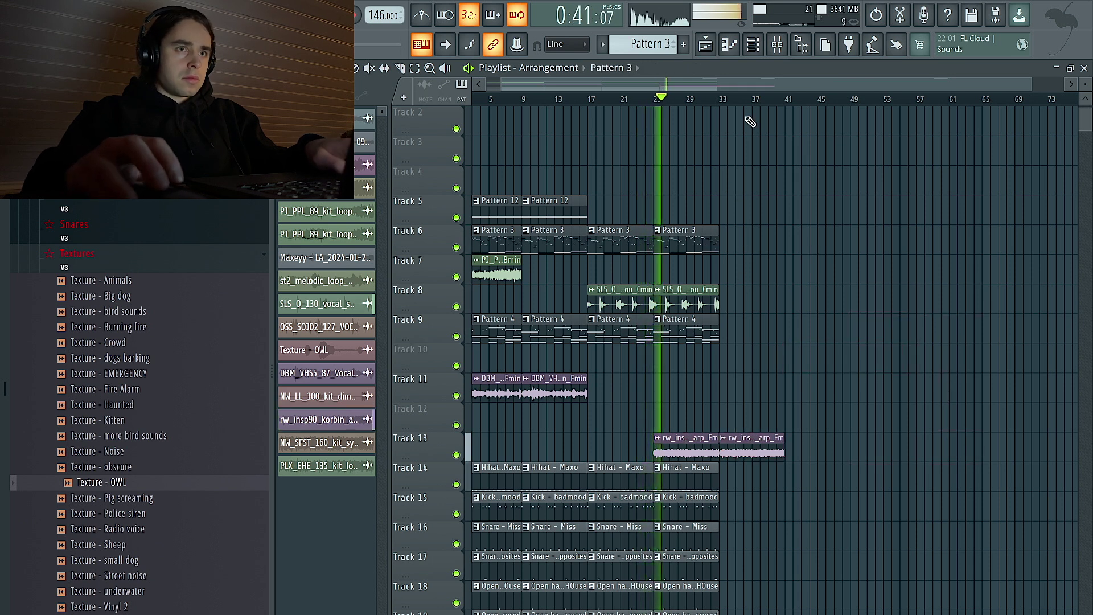
{"action": "double_click", "coordinate": [679, 451]}
{"action": "scroll", "coordinate": [680, 452], "scroll_direction": "up", "scroll_amount": 1}
{"action": "key", "text": "Escape"}
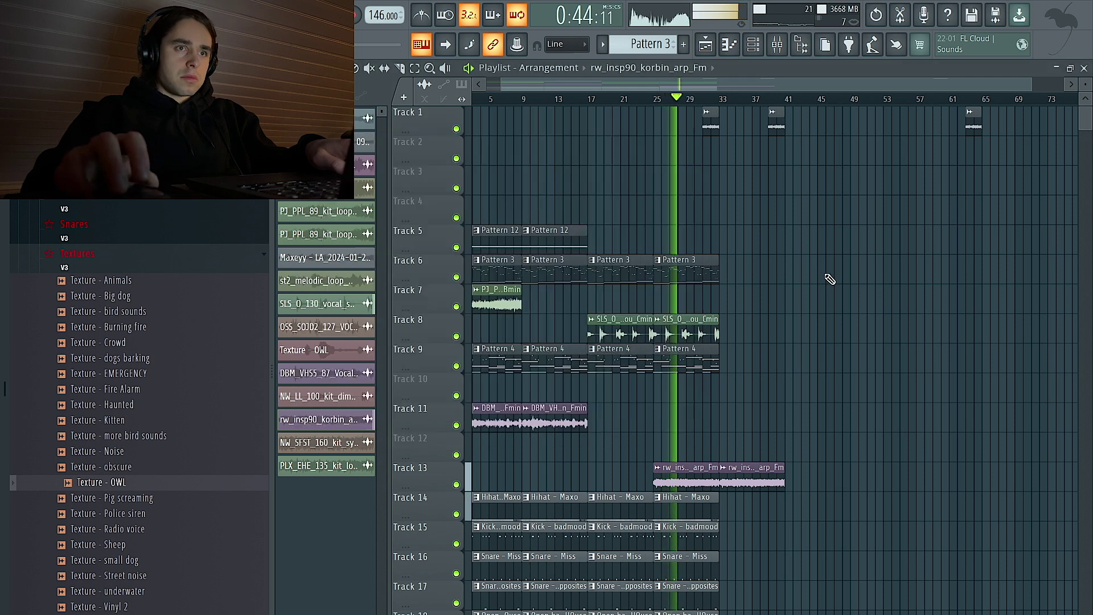
- Delete the three short clips on Track 1 and add a Pattern 3 clip at bar 33 on Track 6
{"action": "left_click_drag", "start_coordinate": [996, 105], "coordinate": [593, 164]}
{"action": "key", "text": "Delete"}
{"action": "scroll", "coordinate": [798, 289], "scroll_direction": "down", "scroll_amount": 2}
{"action": "left_click_drag", "start_coordinate": [764, 227], "coordinate": [719, 181]}
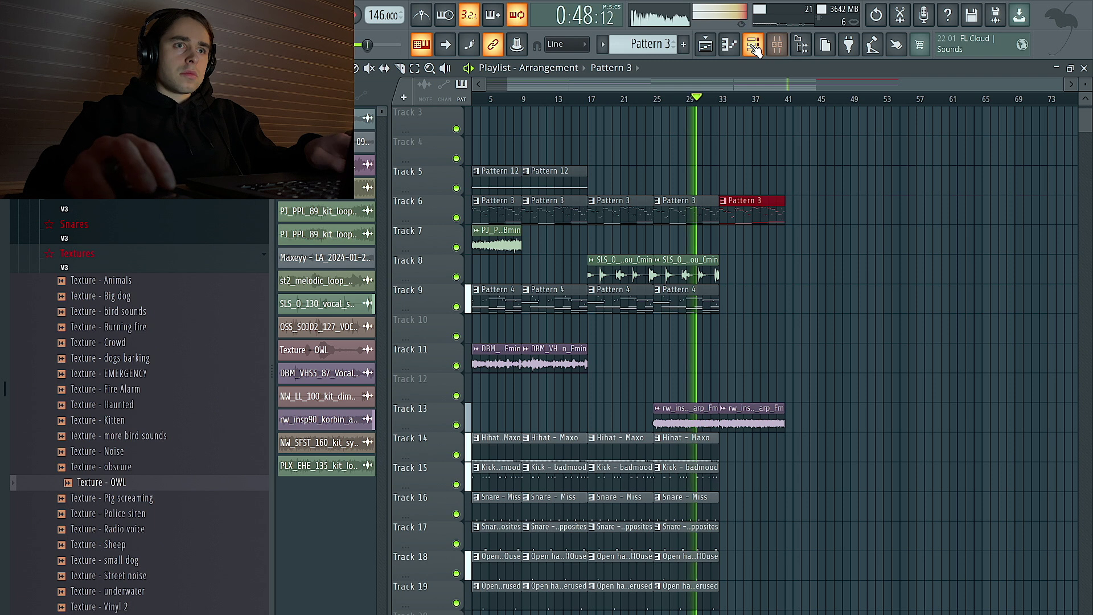
- Add a Pattern 4 clip on Track 9 and a Rise Strings clip on Track 7, both starting at bar 33
{"action": "left_click", "coordinate": [753, 44]}
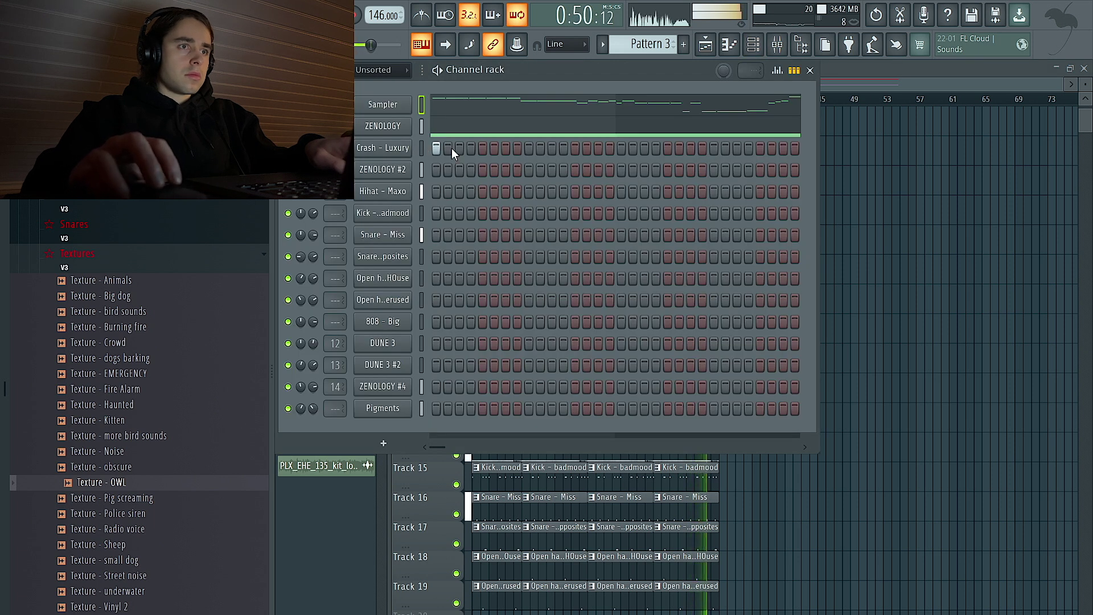
{"action": "left_click", "coordinate": [915, 247]}
{"action": "scroll", "coordinate": [871, 262], "scroll_direction": "up", "scroll_amount": 2}
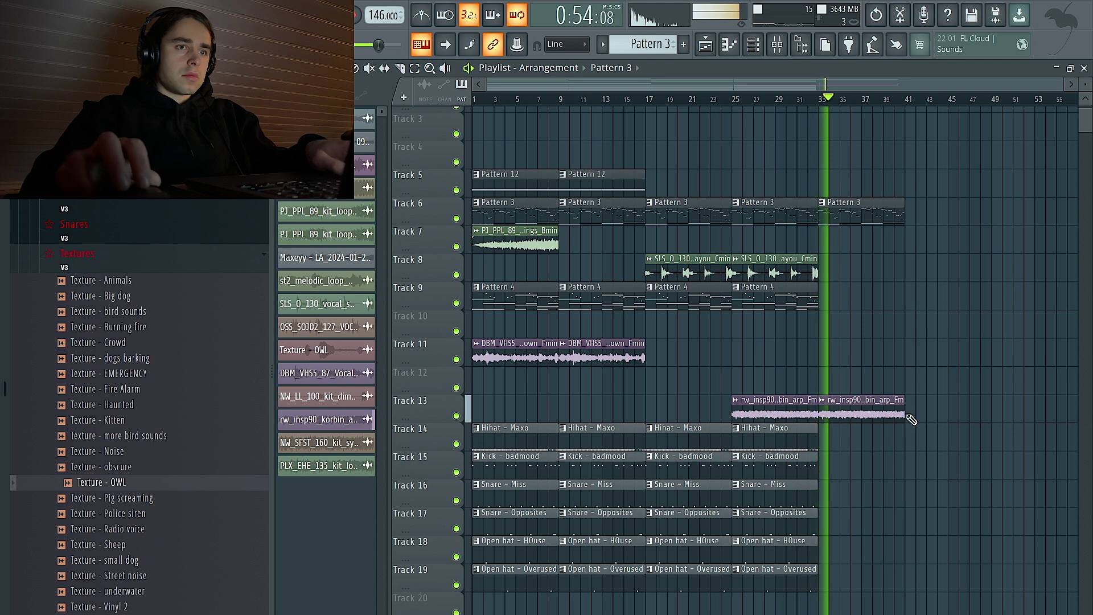
{"action": "key", "text": "ctrl+a"}
{"action": "left_click", "coordinate": [853, 293]}
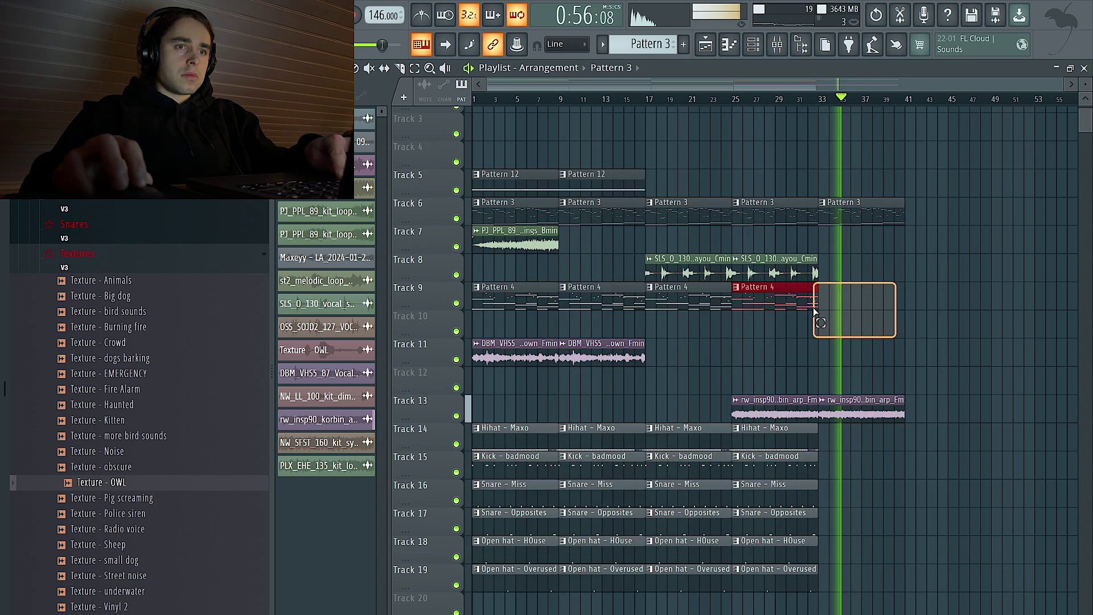
{"action": "left_click", "coordinate": [853, 293]}
{"action": "left_click", "coordinate": [813, 102]}
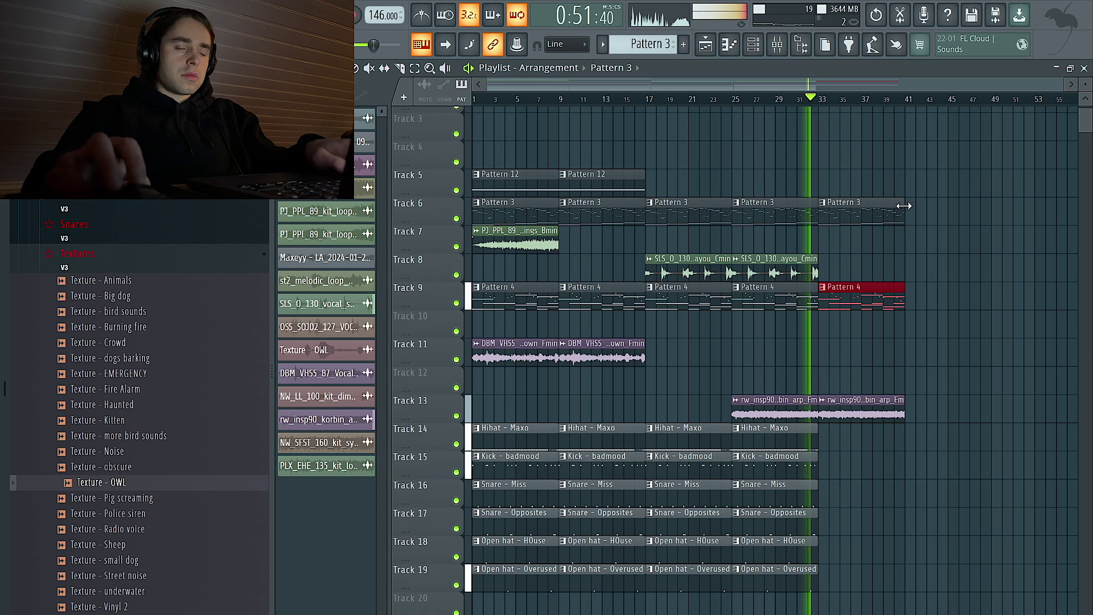
{"action": "left_click", "coordinate": [922, 264]}
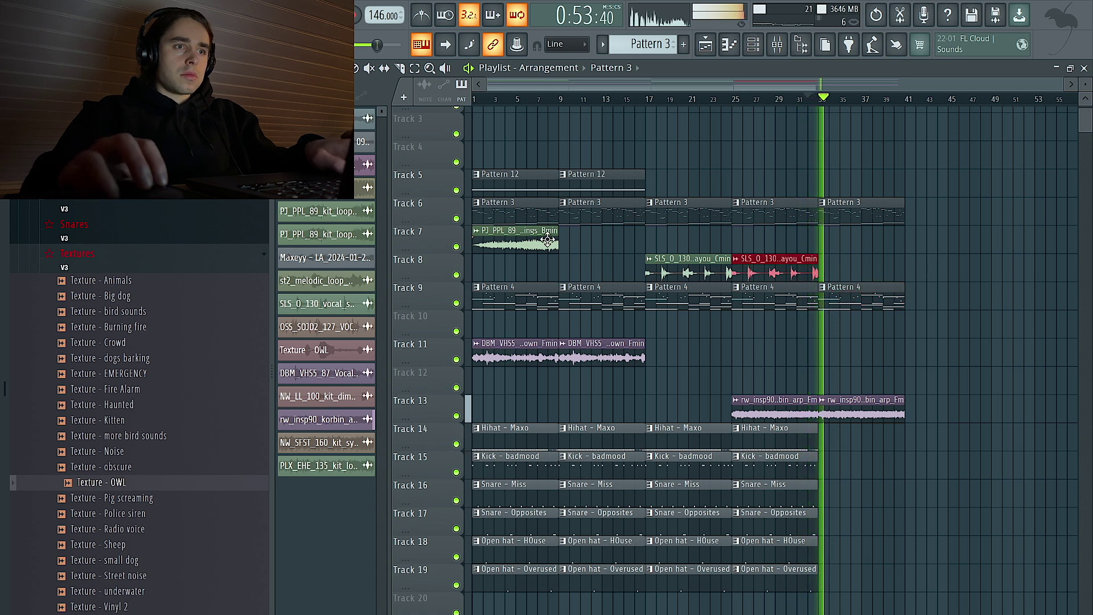
{"action": "left_click", "coordinate": [822, 239]}
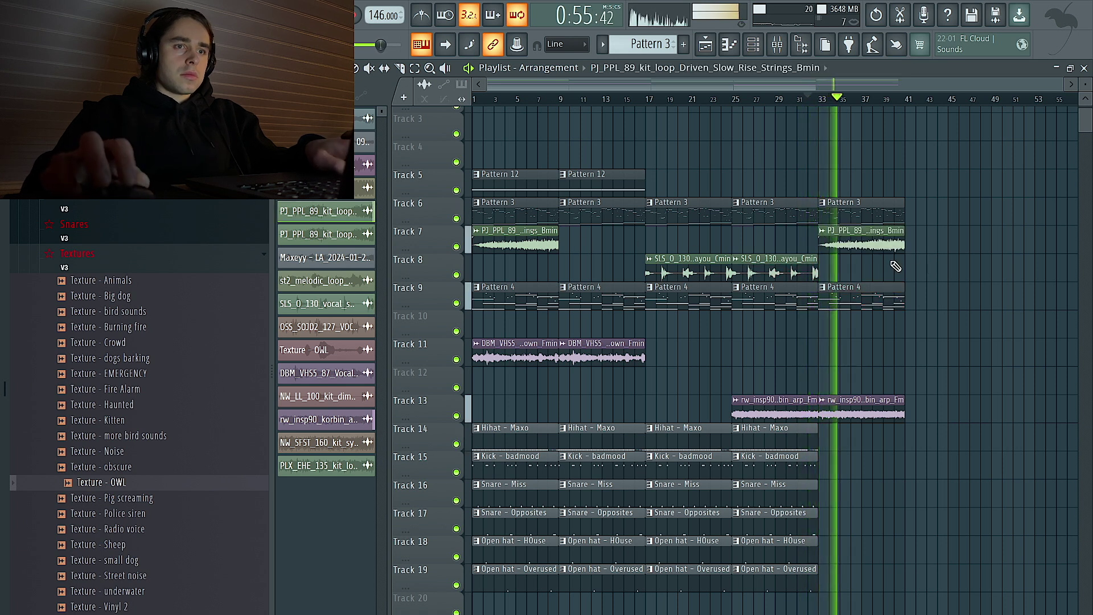
- Select the whole arrangement from bar 1 to bar 41 and duplicate it from bar 41 onward
{"action": "scroll", "coordinate": [895, 267], "scroll_direction": "down", "scroll_amount": 1}
{"action": "left_click_drag", "start_coordinate": [958, 511], "coordinate": [471, 171]}
{"action": "key", "text": "ctrl+b"}
{"action": "scroll", "coordinate": [685, 162], "scroll_direction": "down", "scroll_amount": 3}
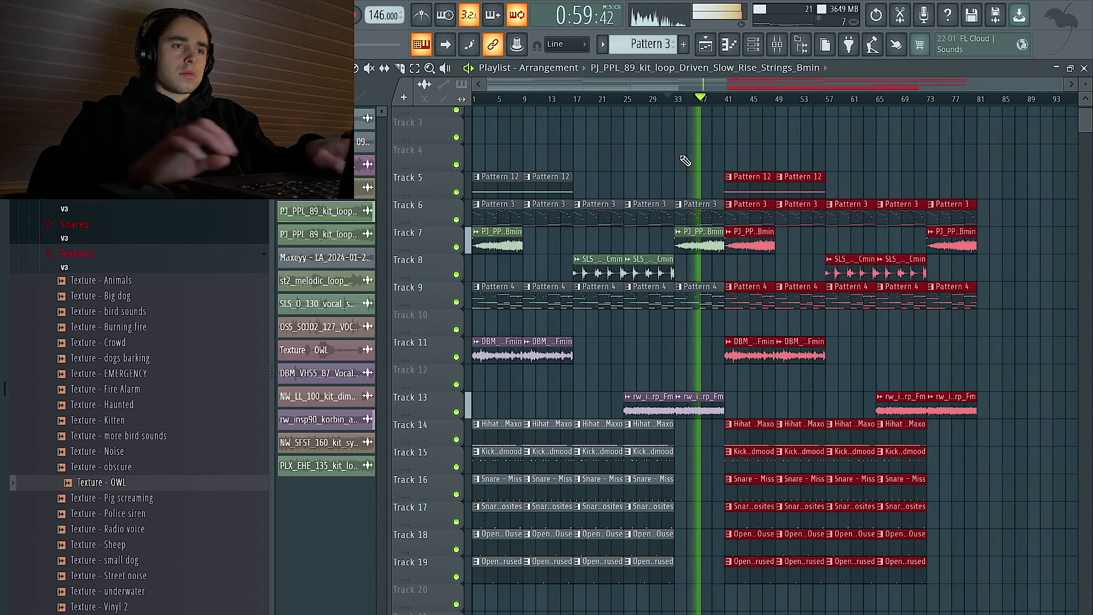
- Shift all playlist clips up by two tracks and deselect them
{"action": "key", "text": "ctrl+a"}
{"action": "key", "text": "shift+Up"}
{"action": "key", "text": "shift+Up"}
{"action": "key", "text": "ctrl+d"}
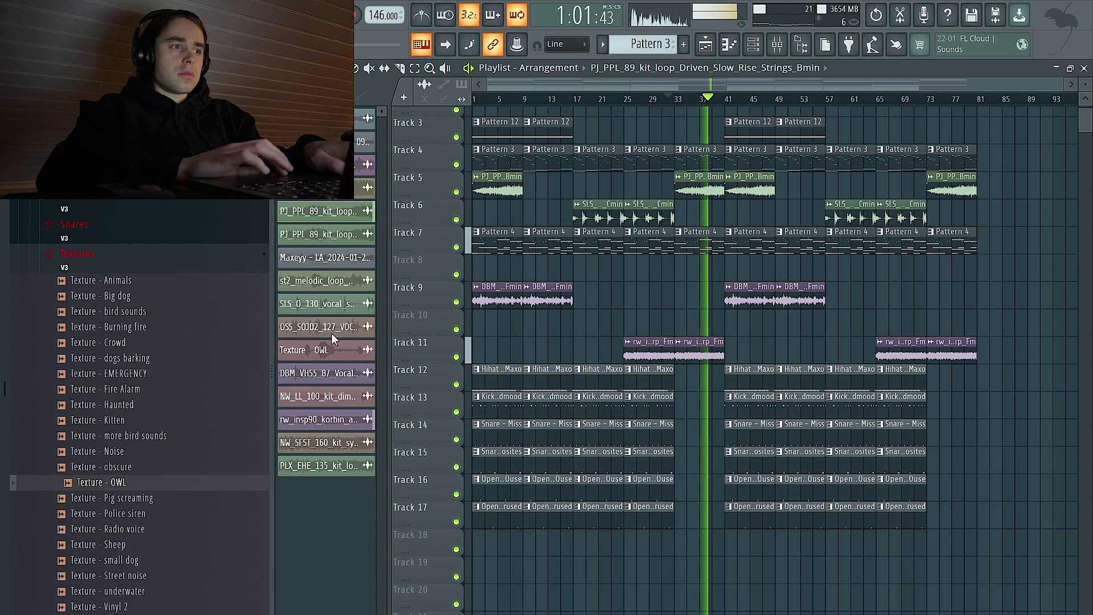
- Preview the Crowd and OWL textures and the Counter snare, and move the Track 5 strings clip from bar 41 to bar 49
{"action": "left_click", "coordinate": [147, 338]}
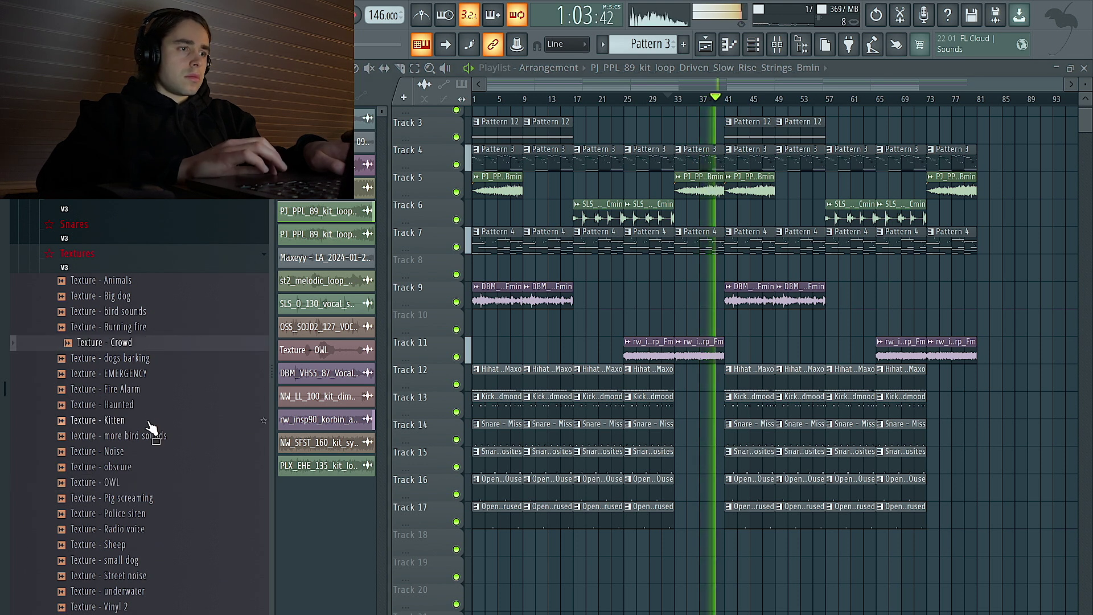
{"action": "left_click", "coordinate": [146, 483]}
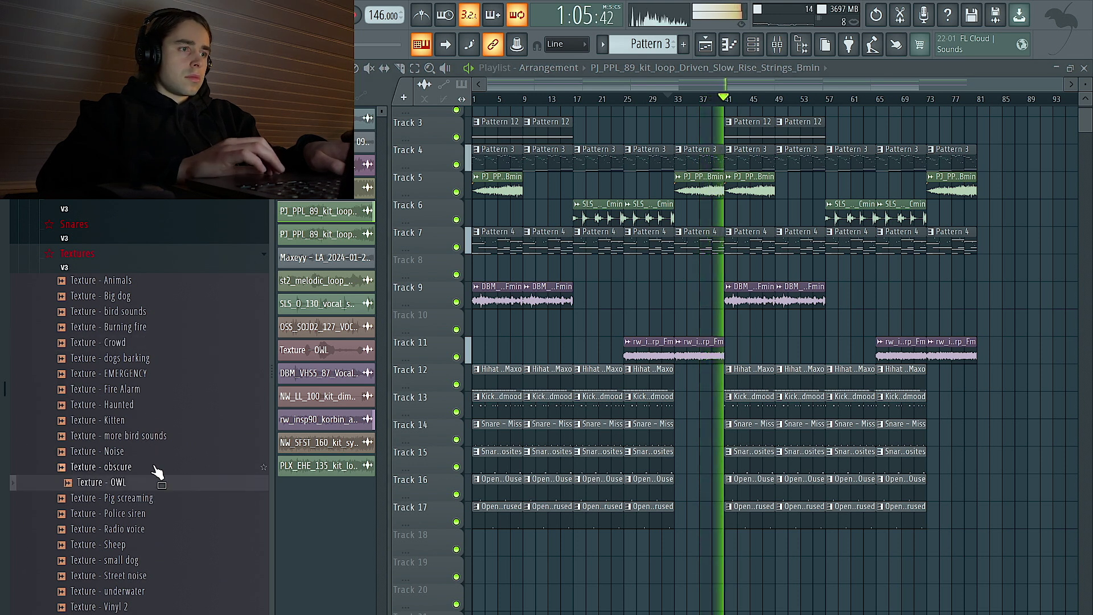
{"action": "left_click", "coordinate": [130, 248]}
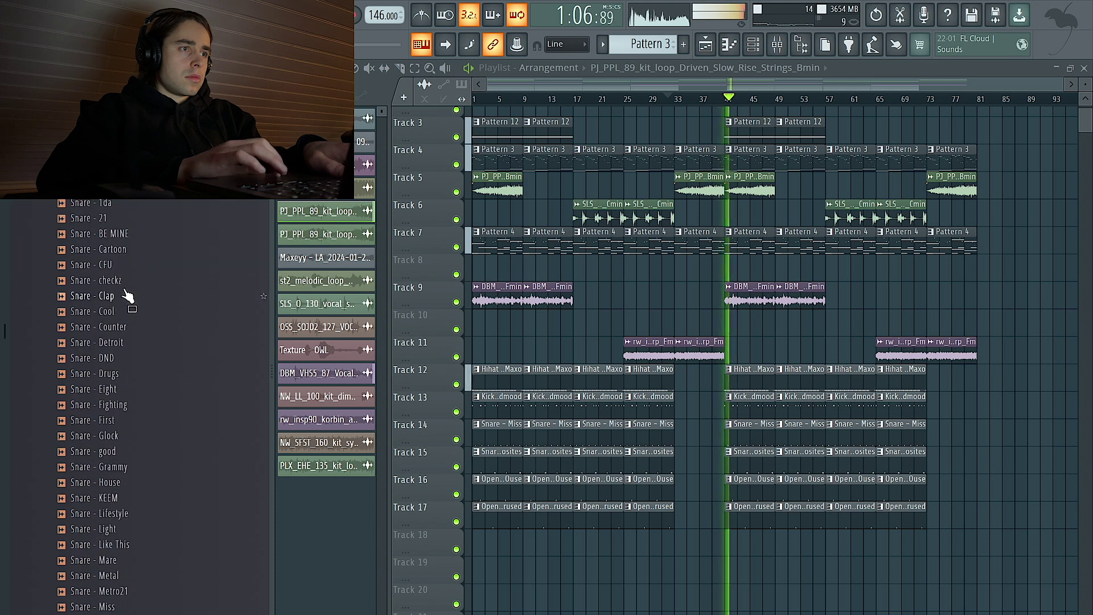
{"action": "left_click", "coordinate": [131, 330]}
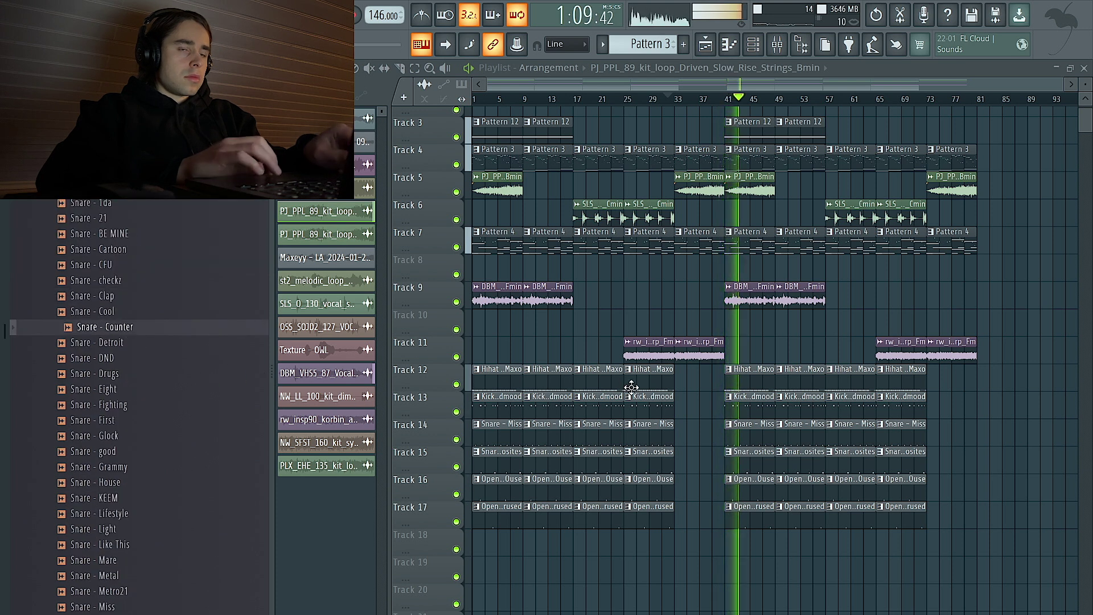
{"action": "left_click_drag", "start_coordinate": [740, 185], "coordinate": [792, 187]}
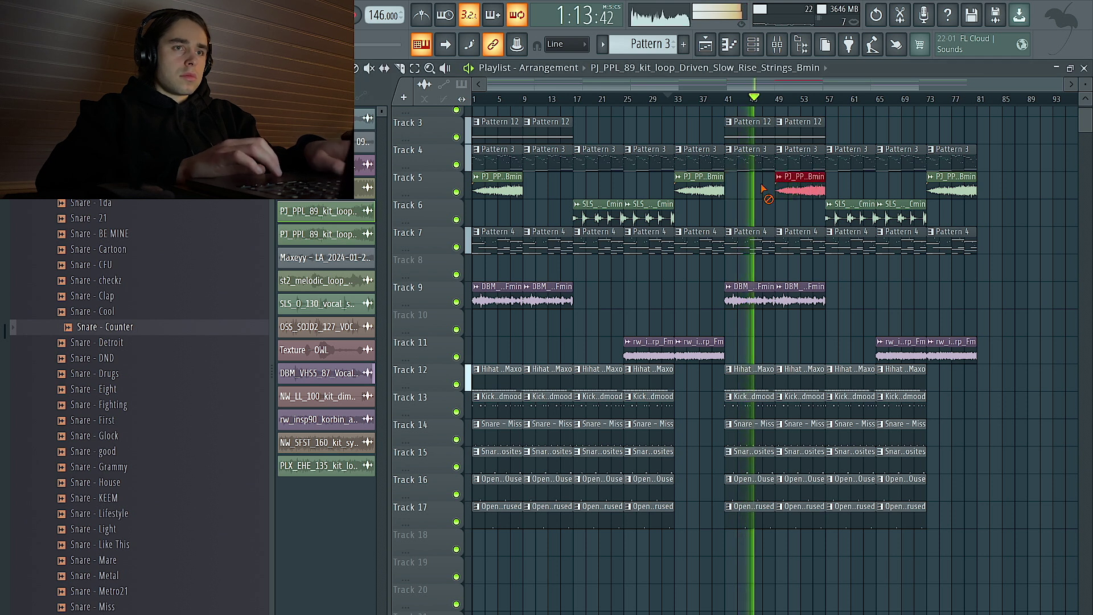
- Load a second HalfTime effect into slot 7 of the DUNE 3 channel's mixer track, Insert 12
{"action": "left_click", "coordinate": [753, 46]}
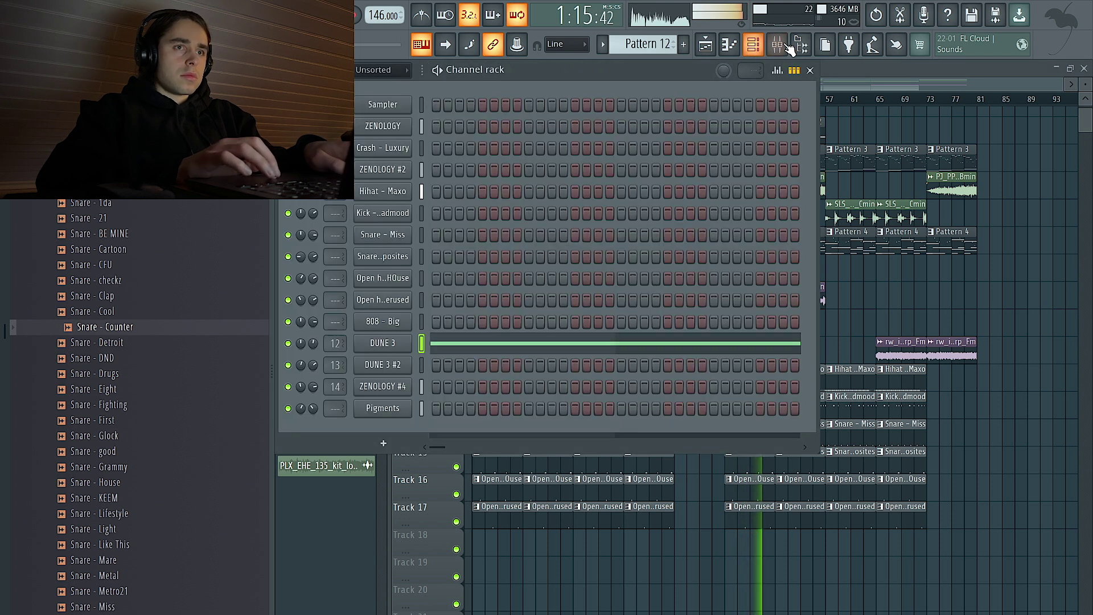
{"action": "left_click", "coordinate": [778, 46]}
{"action": "left_click", "coordinate": [712, 343]}
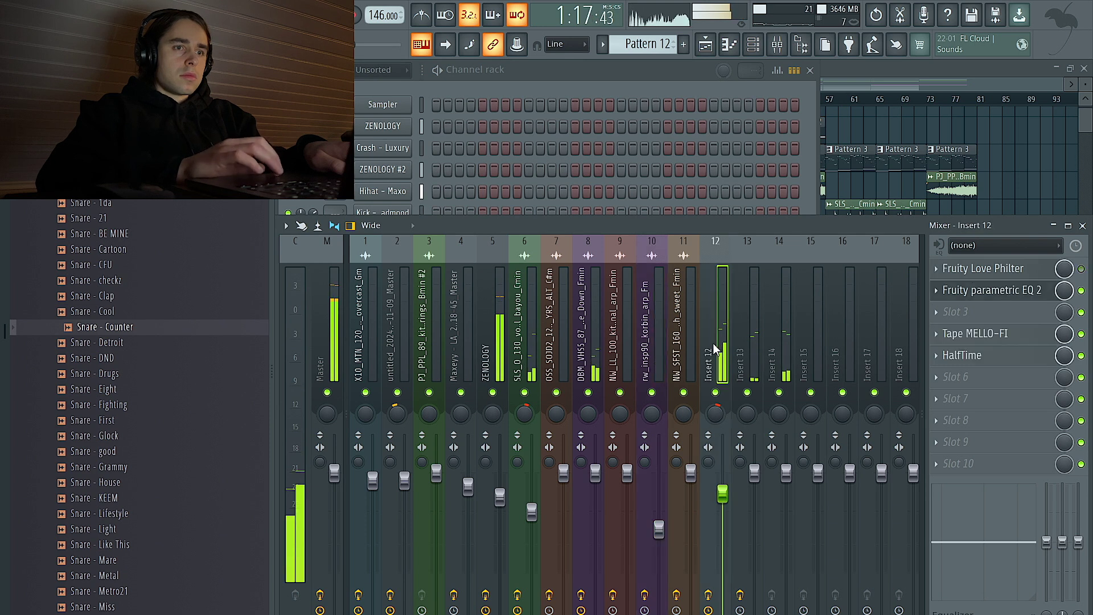
{"action": "left_click", "coordinate": [991, 381]}
{"action": "left_click", "coordinate": [1019, 331]}
{"action": "left_click", "coordinate": [991, 380]}
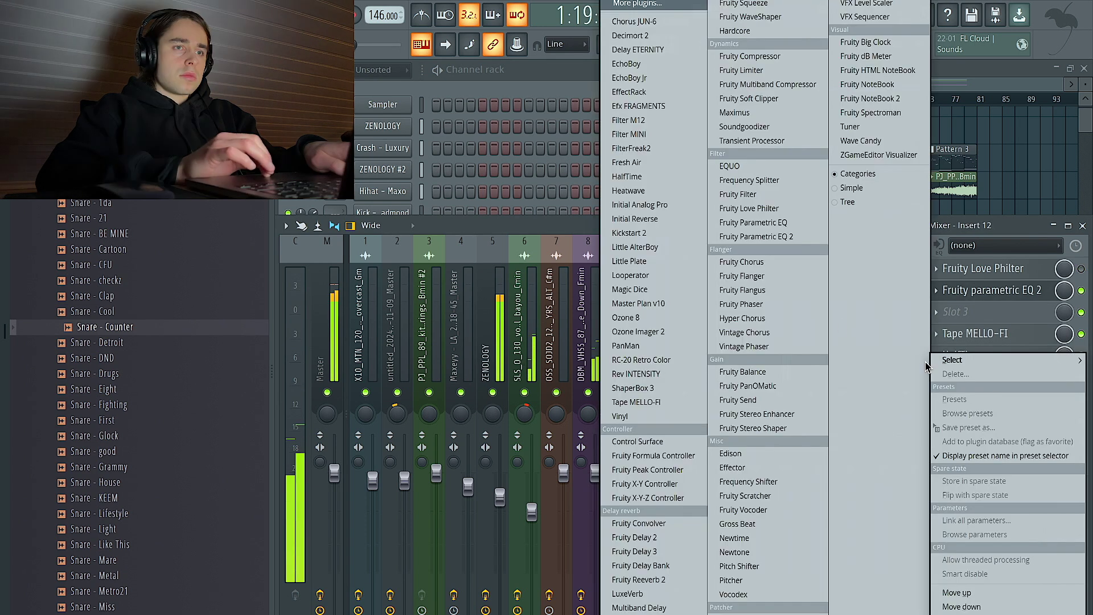
{"action": "left_click", "coordinate": [626, 176]}
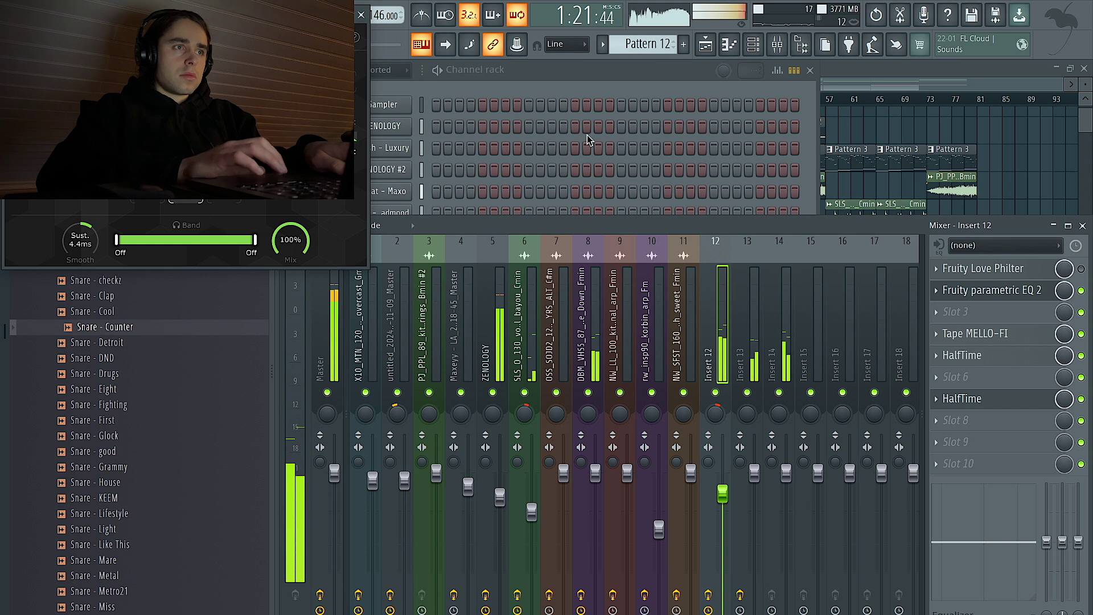
{"action": "left_click", "coordinate": [361, 15]}
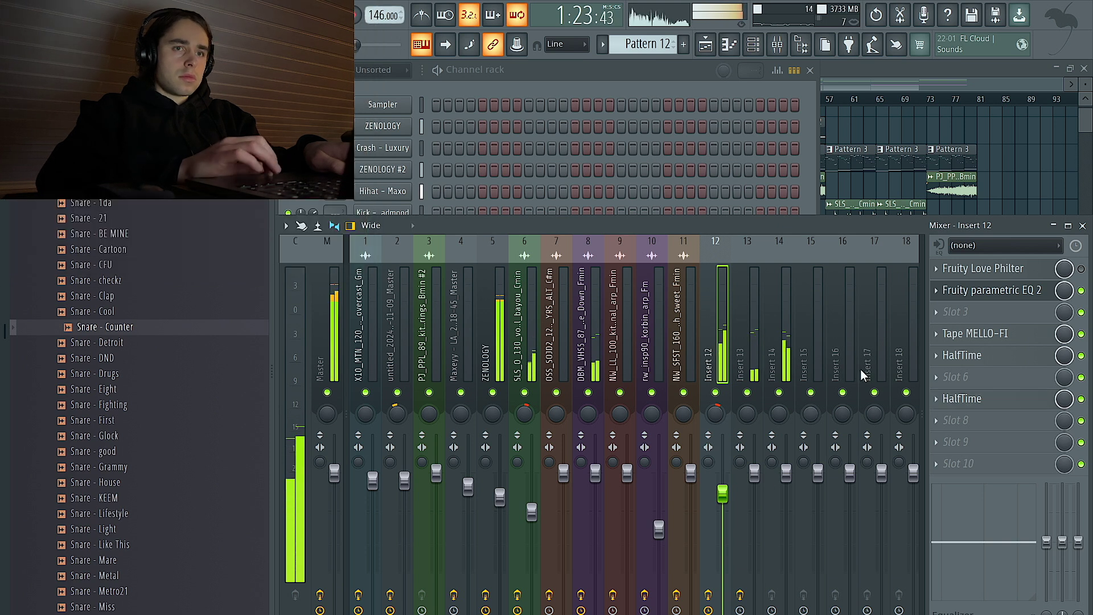
- Create an automation clip for the mix level of the HalfTime effect in slot 7 of Insert 12
{"action": "key", "text": "F5"}
{"action": "scroll", "coordinate": [857, 148], "scroll_direction": "up", "scroll_amount": 2}
{"action": "left_click", "coordinate": [777, 44]}
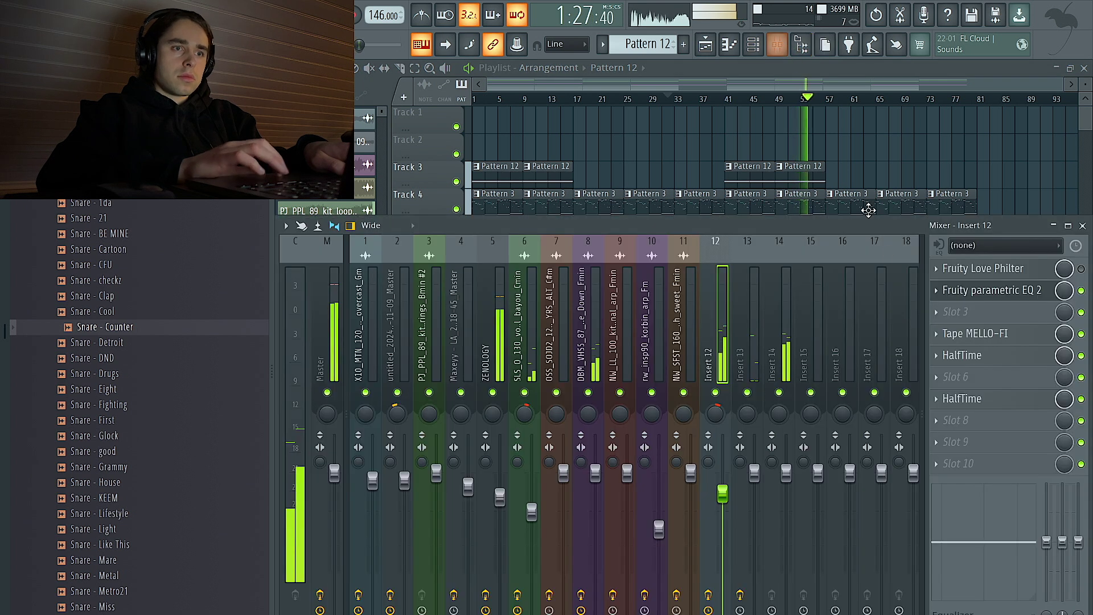
{"action": "right_click", "coordinate": [1056, 404]}
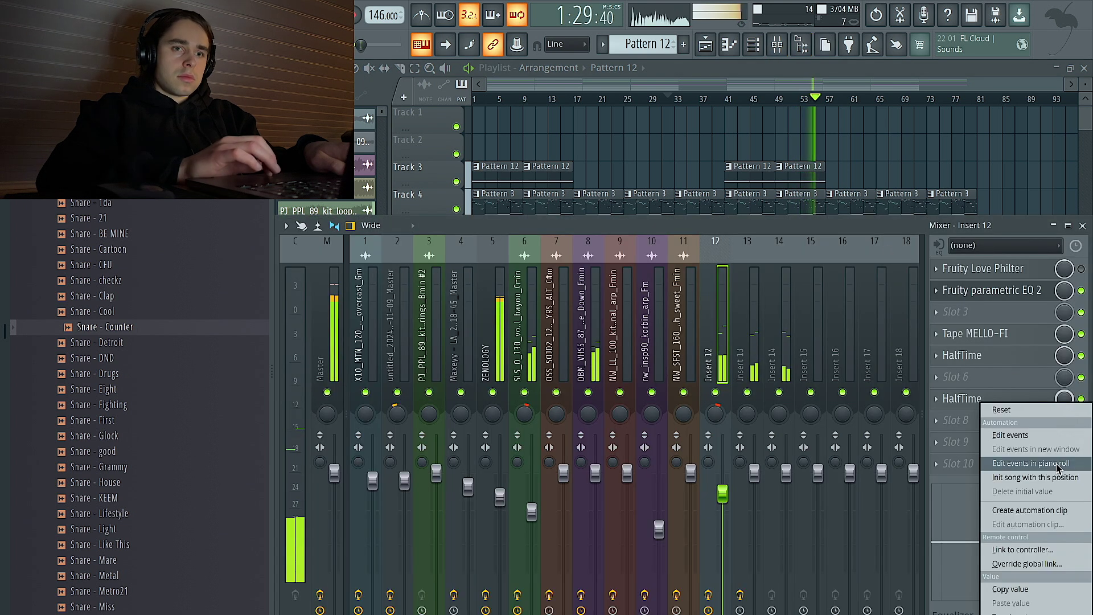
{"action": "left_click", "coordinate": [1019, 512]}
{"action": "key", "text": "F9"}
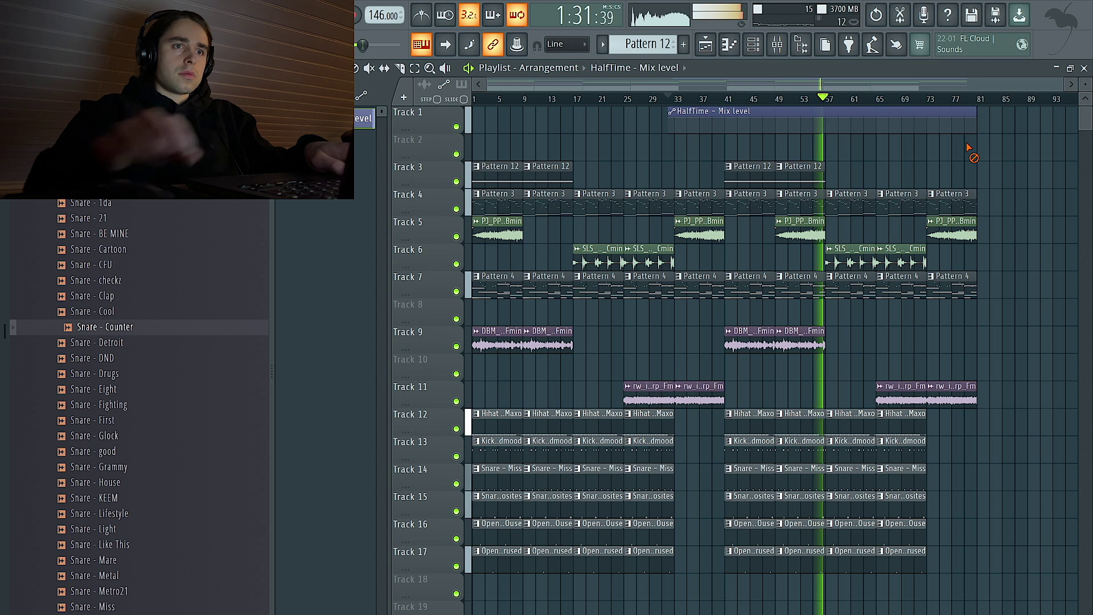
- Extend the HalfTime mix level automation on Track 1 to start at bar 1, and add Pattern 12 clips at bars 57 and 65 on Track 3
{"action": "left_click_drag", "start_coordinate": [836, 111], "coordinate": [643, 111]}
{"action": "left_click_drag", "start_coordinate": [780, 113], "coordinate": [976, 113]}
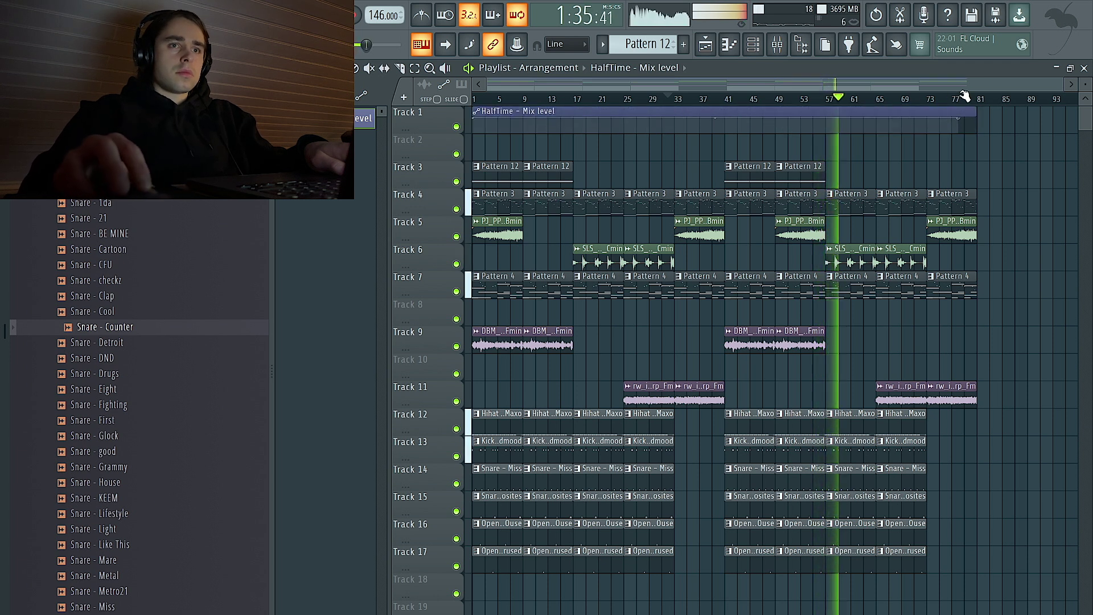
{"action": "key", "text": "ctrl+b"}
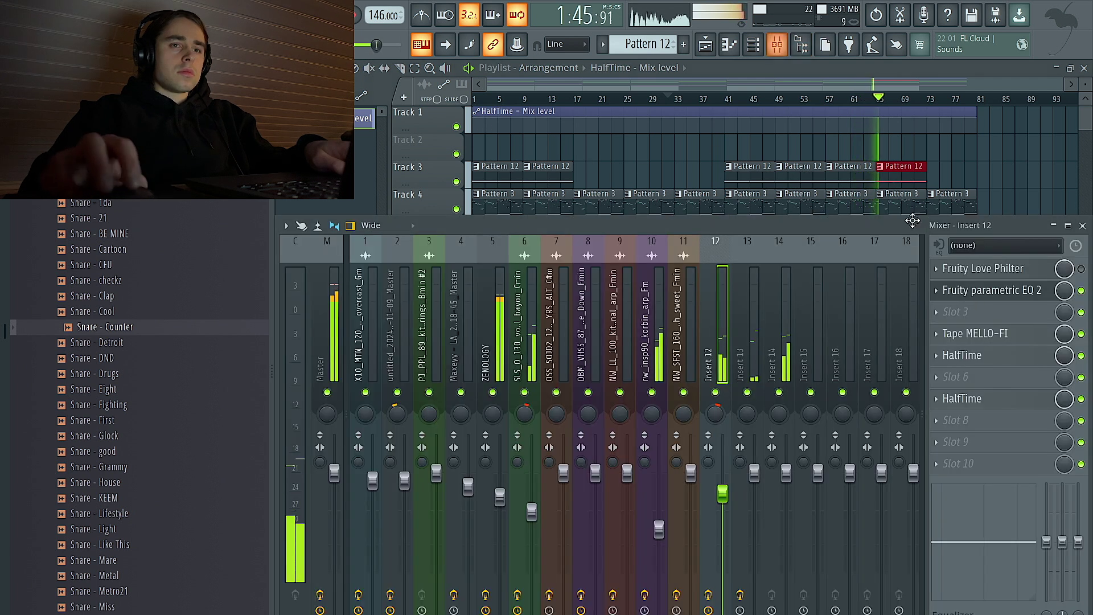
- Check the settings of the two HalfTime effects on Insert 12 and replay the arrangement from bar 57
{"action": "key", "text": "F9"}
{"action": "left_click", "coordinate": [967, 355]}
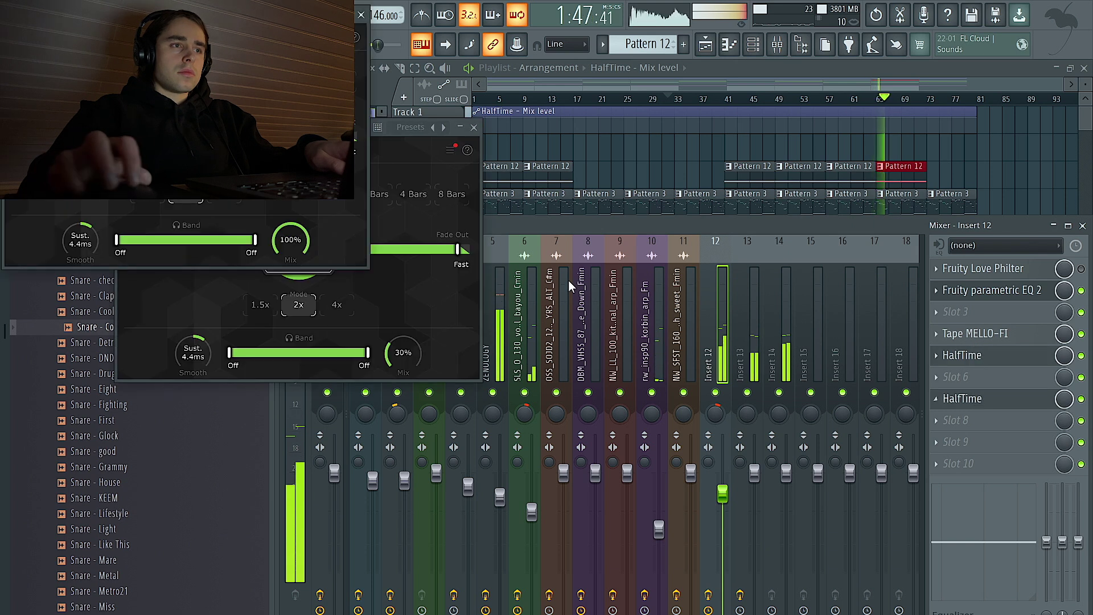
{"action": "left_click", "coordinate": [360, 15]}
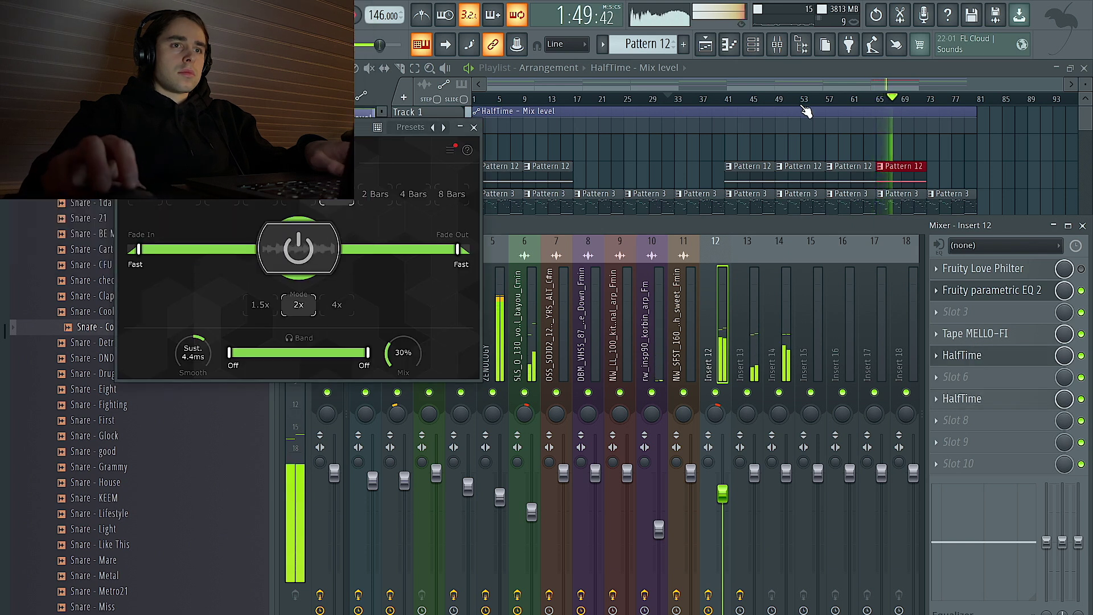
{"action": "key", "text": "F9"}
{"action": "left_click", "coordinate": [828, 100]}
{"action": "left_click", "coordinate": [473, 127]}
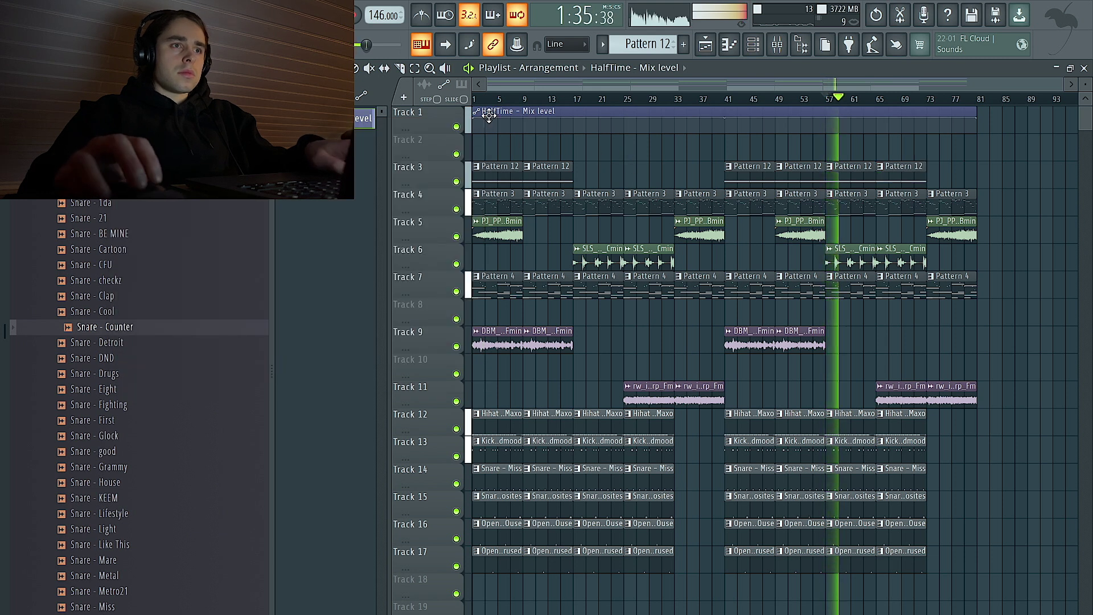
- Drop the HalfTime mix level automation to zero for bars 1–17 and 41–57, and add Pattern 12 clips at bars 17 and 25 on Track 3
{"action": "left_click_drag", "start_coordinate": [480, 120], "coordinate": [471, 135]}
{"action": "left_click_drag", "start_coordinate": [572, 130], "coordinate": [620, 109]}
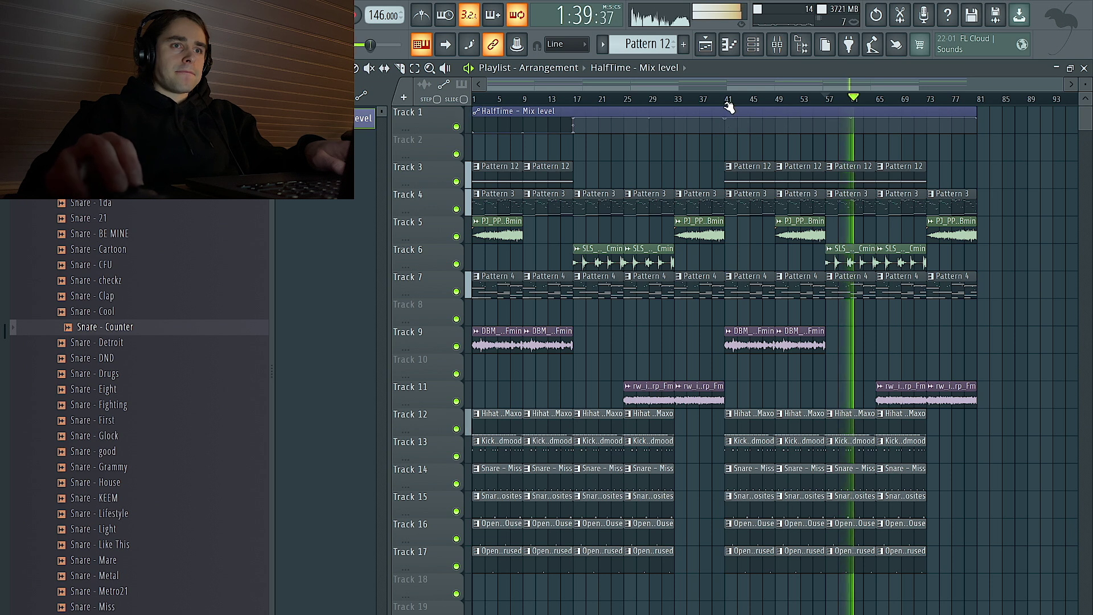
{"action": "left_click_drag", "start_coordinate": [728, 114], "coordinate": [727, 131]}
{"action": "left_click_drag", "start_coordinate": [829, 138], "coordinate": [830, 101]}
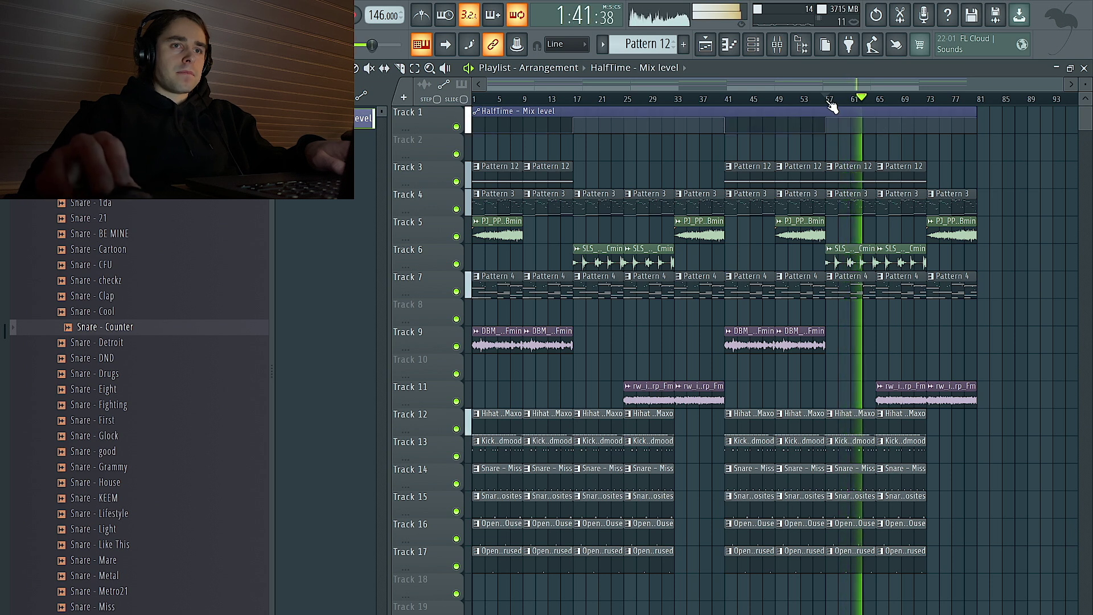
{"action": "key", "text": "ctrl+b"}
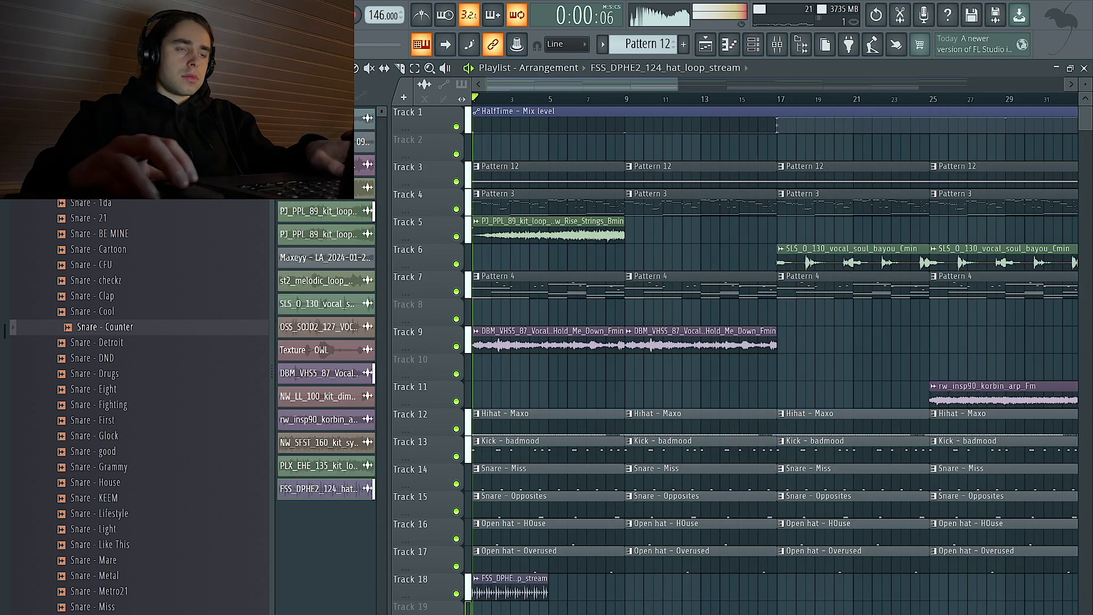
- Route the hat loop clip on Track 18 to mixer track 15 and replay the arrangement from the start
{"action": "double_click", "coordinate": [516, 591]}
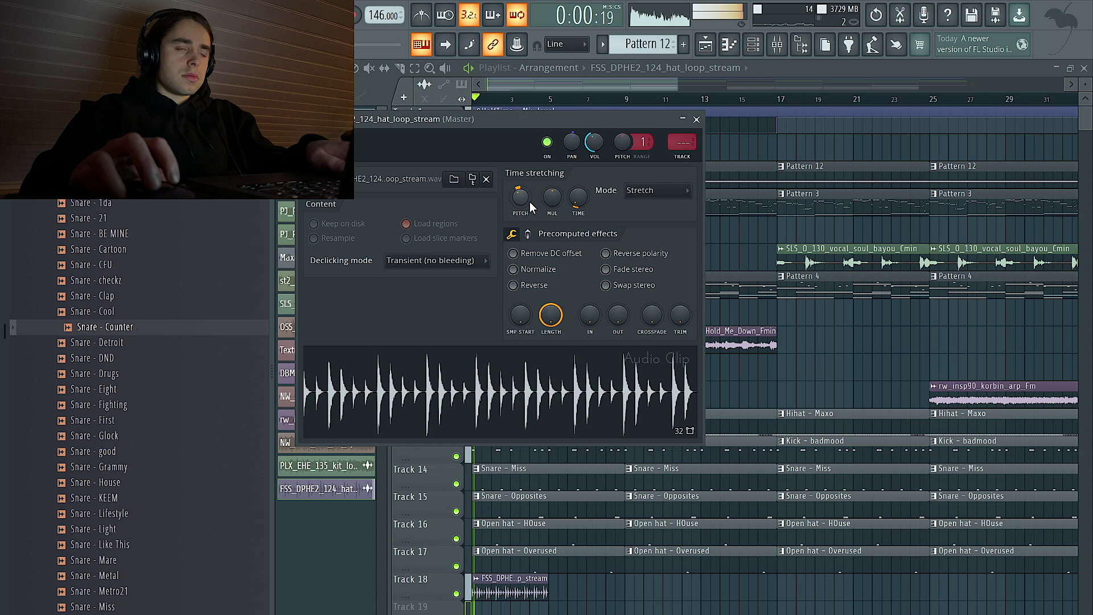
{"action": "key", "text": "space"}
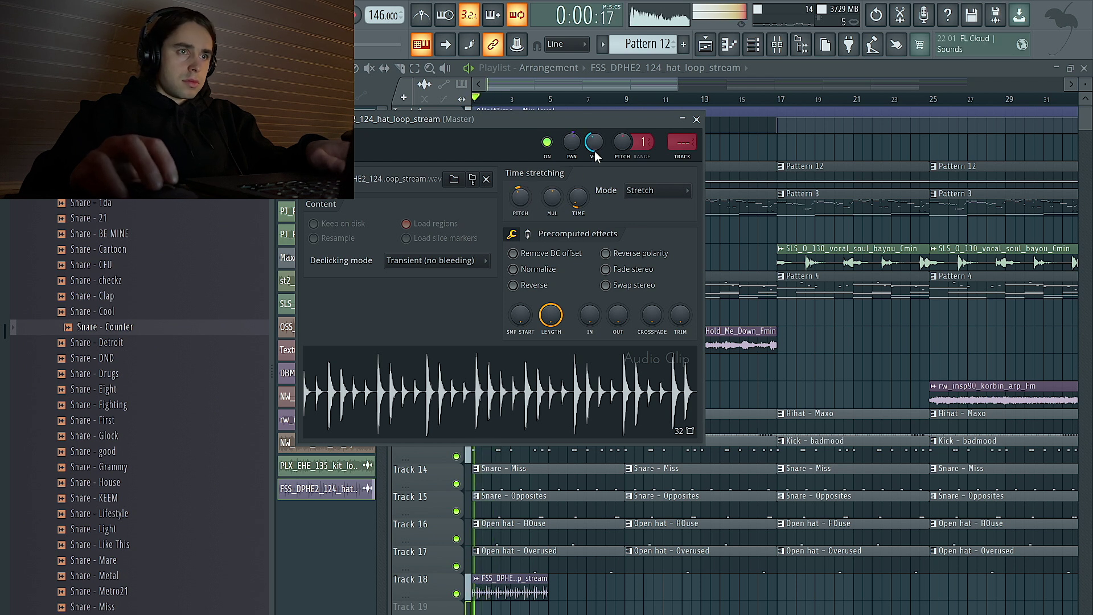
{"action": "left_click", "coordinate": [682, 162]}
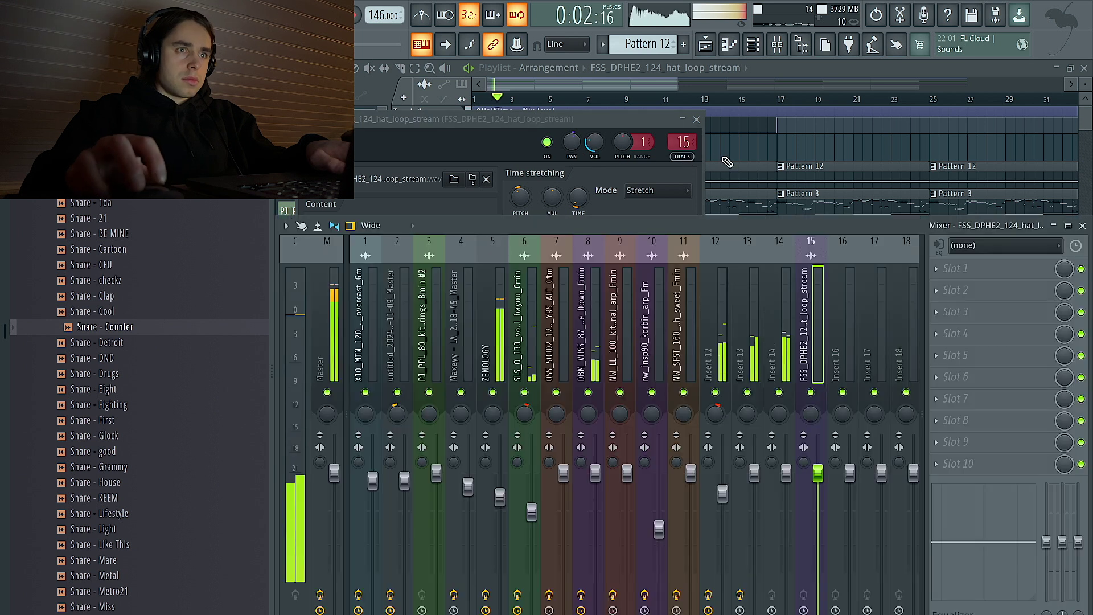
{"action": "key", "text": "space"}
{"action": "key", "text": "space"}
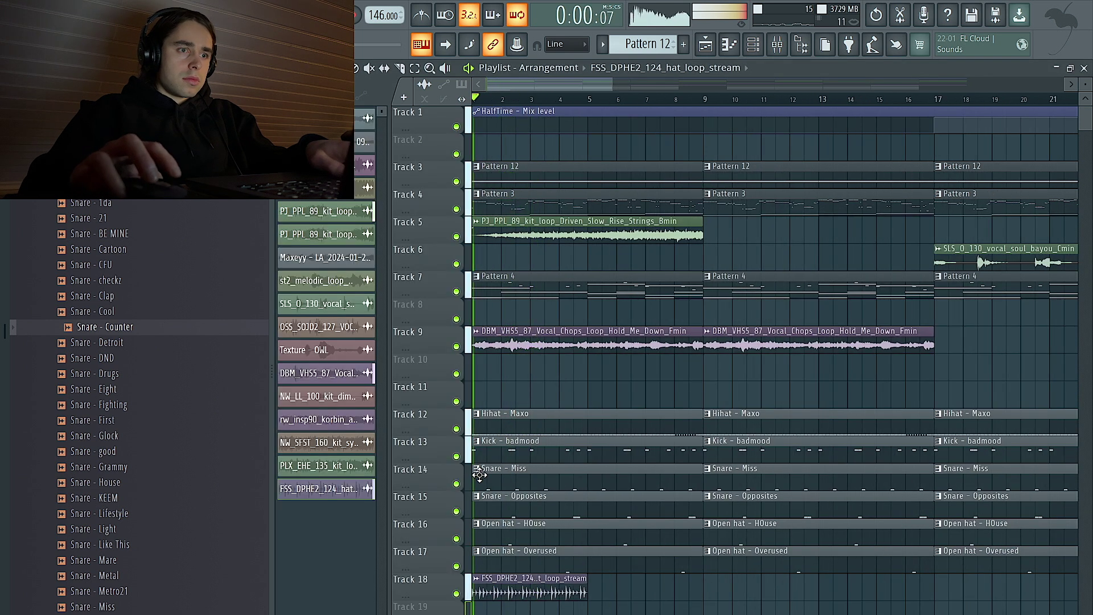
- Add a second hat loop clip at bar 5 on Track 18 and check the loop's channel settings
{"action": "left_click", "coordinate": [602, 590]}
{"action": "double_click", "coordinate": [560, 592]}
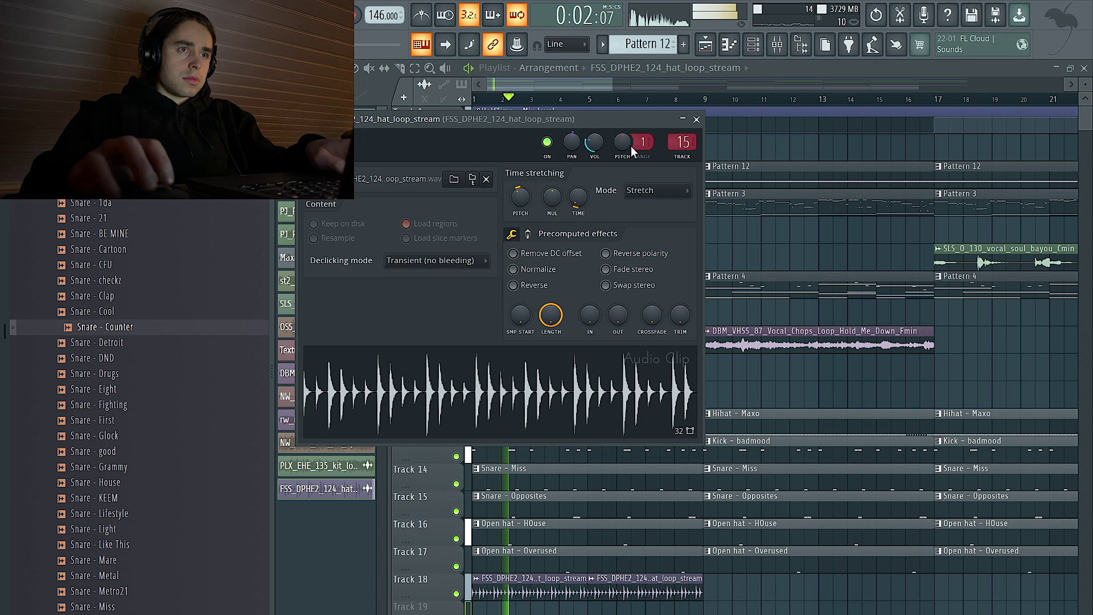
{"action": "left_click", "coordinate": [696, 119]}
- Duplicate the two hat loop clips on Track 18 to fill bars 1–25 and check the loop's channel settings
{"action": "scroll", "coordinate": [746, 230], "scroll_direction": "down", "scroll_amount": 3}
{"action": "left_click_drag", "start_coordinate": [652, 595], "coordinate": [529, 582]}
{"action": "key", "text": "ctrl+b"}
{"action": "key", "text": "ctrl+b"}
{"action": "double_click", "coordinate": [586, 585]}
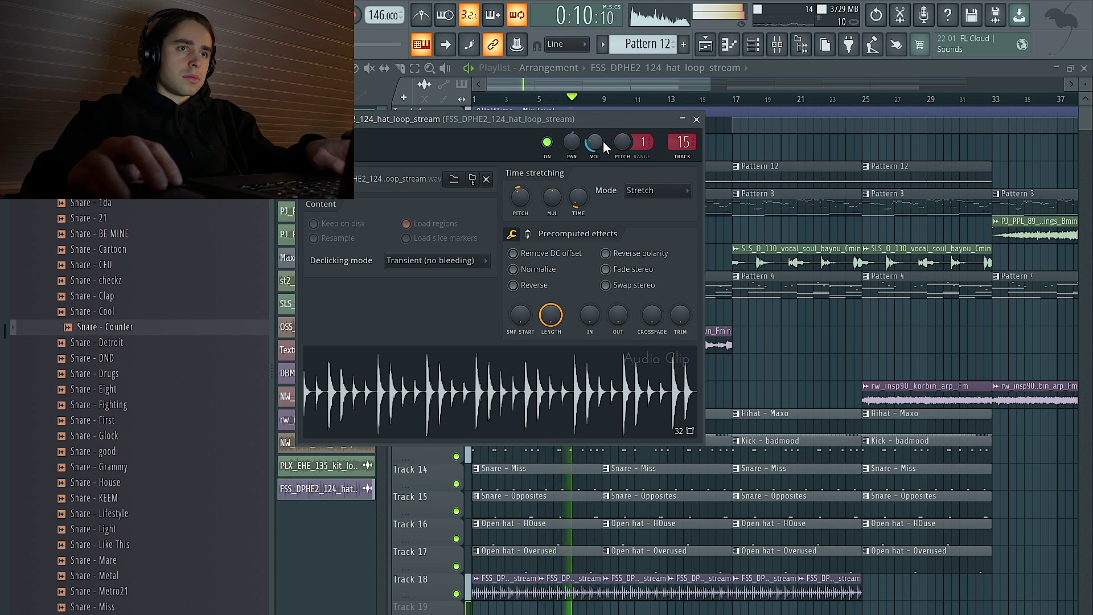
{"action": "left_click", "coordinate": [777, 47]}
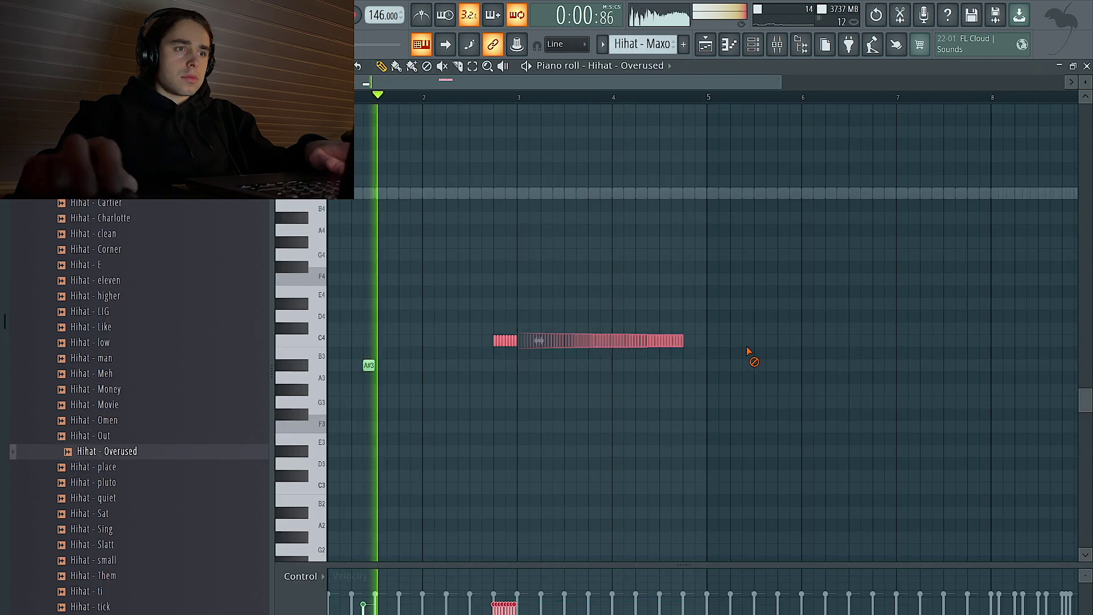
- Shorten the chopped C4 roll of Hihat - Overused to end at bar 3 and transpose its notes up five semitones
{"action": "left_click_drag", "start_coordinate": [683, 341], "coordinate": [517, 340]}
{"action": "key", "text": "shift+Up"}
{"action": "key", "text": "shift+Up"}
{"action": "key", "text": "shift+Up"}
{"action": "key", "text": "shift+Up"}
{"action": "key", "text": "shift+Up"}
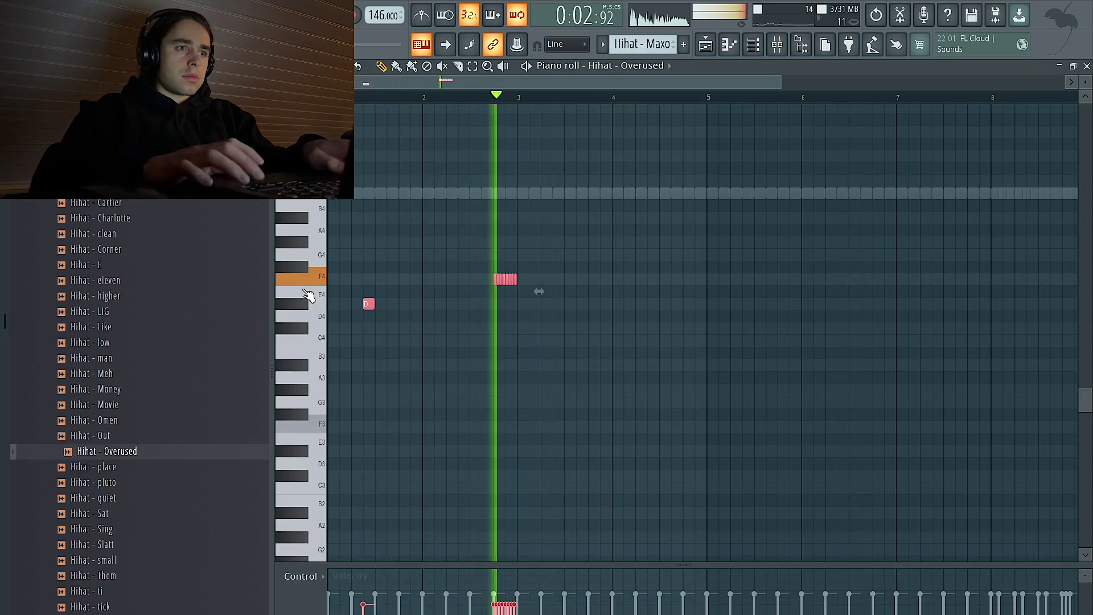
- Add a short C#4 note in bar 4 of Hihat - Overused and duplicate the four-bar phrase to bar 5
{"action": "key", "text": "Page_Down"}
{"action": "left_click", "coordinate": [515, 328]}
{"action": "scroll", "coordinate": [516, 292], "scroll_direction": "up", "scroll_amount": 3}
{"action": "right_click", "coordinate": [529, 328]}
{"action": "left_click_drag", "start_coordinate": [528, 328], "coordinate": [537, 332]}
{"action": "scroll", "coordinate": [537, 330], "scroll_direction": "down", "scroll_amount": 3}
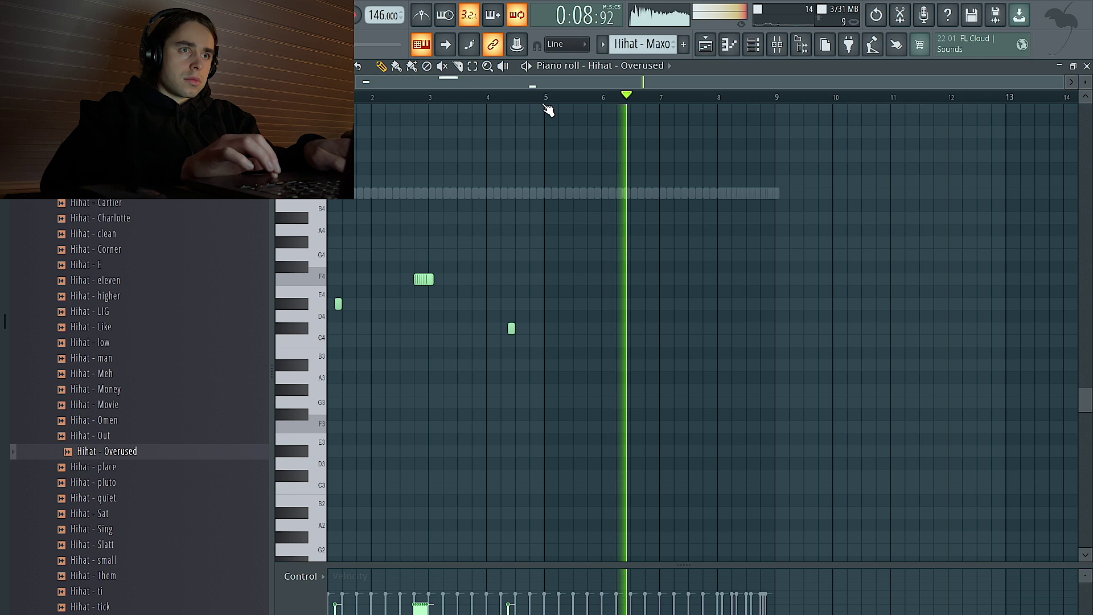
{"action": "left_click_drag", "start_coordinate": [545, 100], "coordinate": [333, 98]}
{"action": "key", "text": "ctrl+b"}
{"action": "left_click", "coordinate": [696, 120], "text": "ctrl"}
- Open the Hihat - Overused channel's settings and turn up the echo delay feed
{"action": "left_click", "coordinate": [753, 46]}
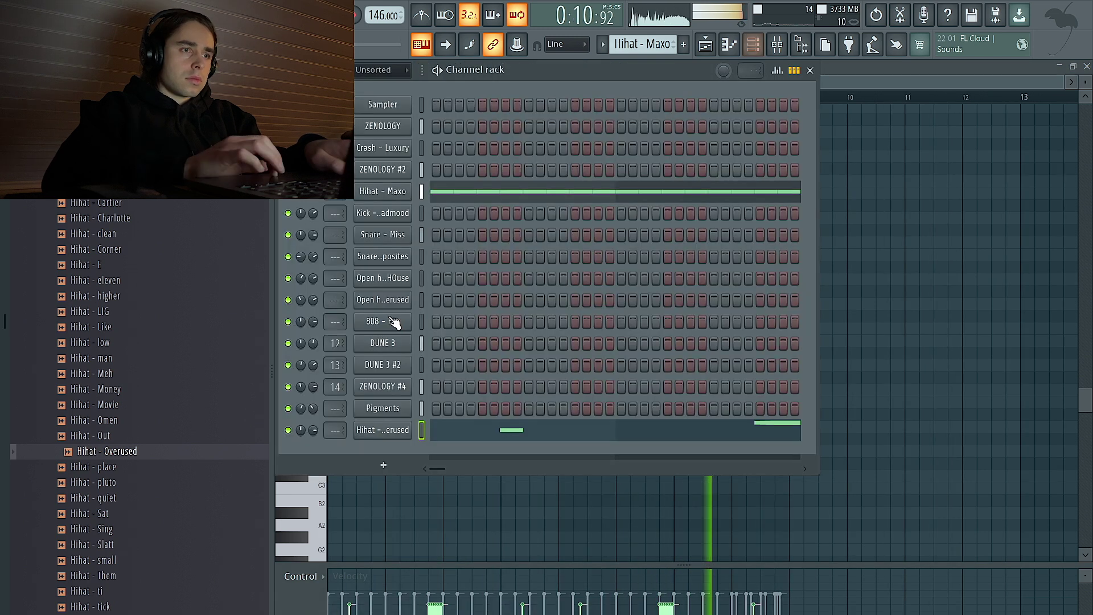
{"action": "left_click", "coordinate": [361, 432]}
{"action": "left_click", "coordinate": [397, 164]}
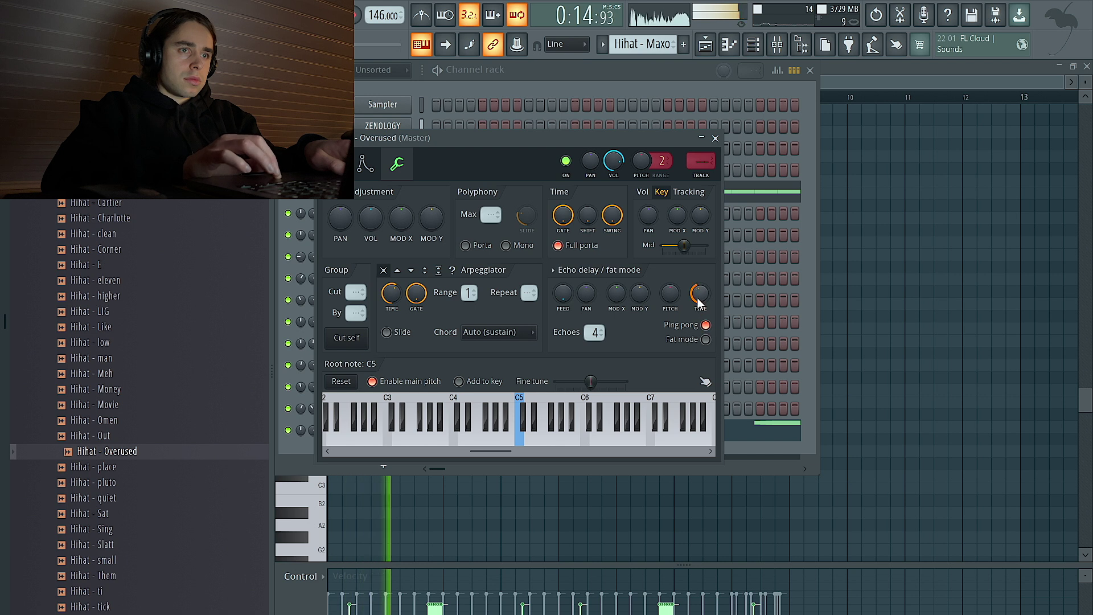
{"action": "left_click_drag", "start_coordinate": [563, 298], "coordinate": [564, 277]}
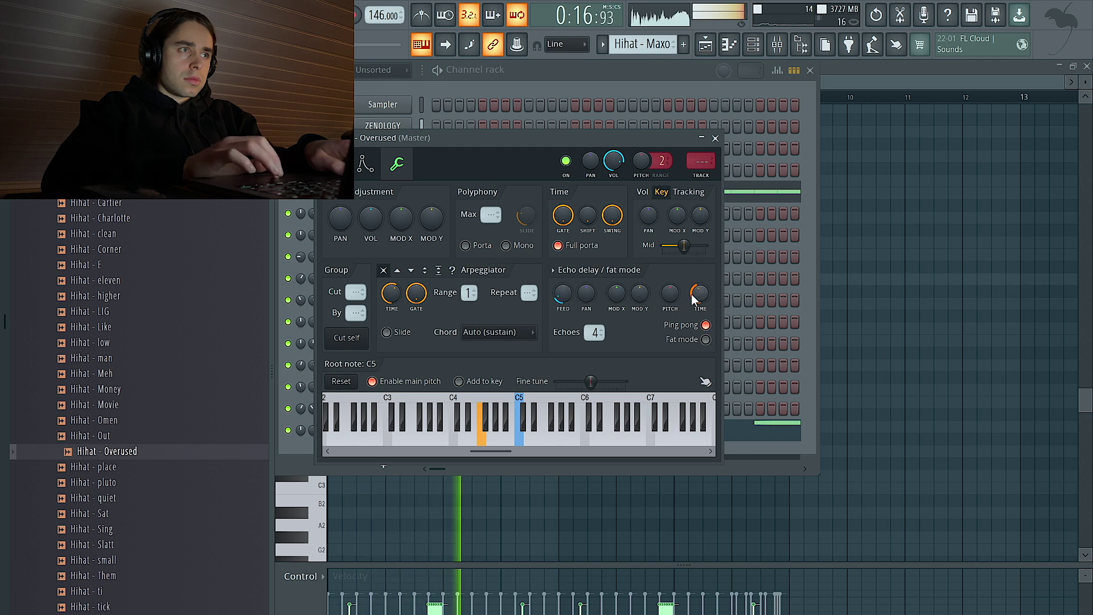
- Lower the Hihat - Overused channel's volume and adjust the pitch in the sample's time stretching settings
{"action": "left_click_drag", "start_coordinate": [619, 167], "coordinate": [592, 163]}
{"action": "left_click", "coordinate": [335, 164]}
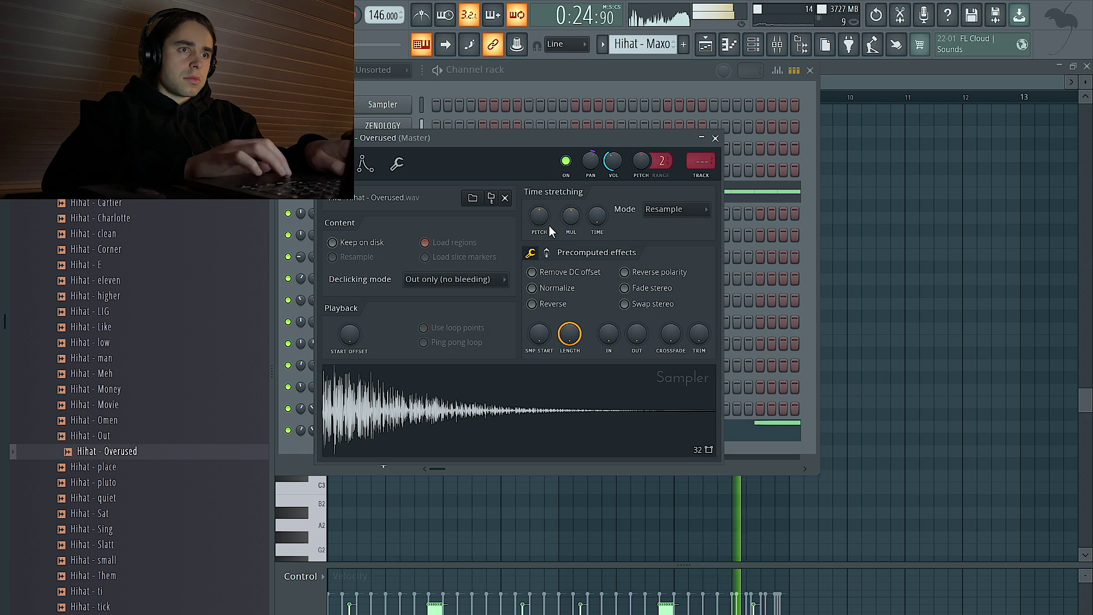
{"action": "left_click_drag", "start_coordinate": [539, 217], "coordinate": [541, 225]}
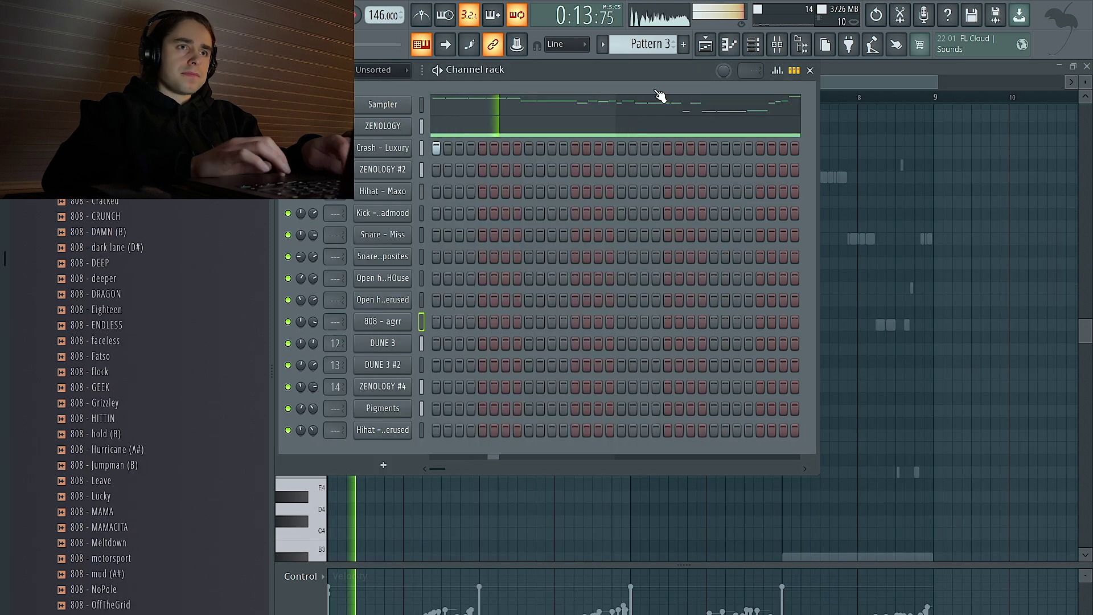
- Place a Pattern 22 clip at bar 17 on Track 19 and duplicate it to bar 25
{"action": "scroll", "coordinate": [657, 47], "scroll_direction": "up", "scroll_amount": 3}
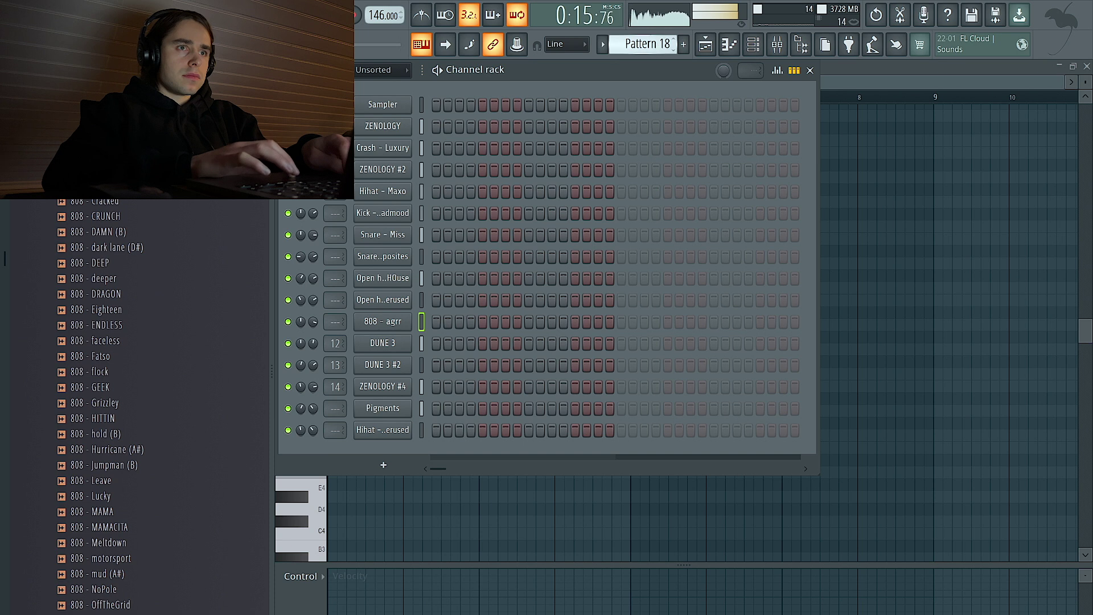
{"action": "scroll", "coordinate": [648, 44], "scroll_direction": "up", "scroll_amount": 4}
{"action": "left_click", "coordinate": [715, 49]}
{"action": "scroll", "coordinate": [678, 305], "scroll_direction": "down", "scroll_amount": 3}
{"action": "left_click", "coordinate": [671, 534]}
{"action": "key", "text": "ctrl+b"}
{"action": "scroll", "coordinate": [675, 531], "scroll_direction": "down", "scroll_amount": 2}
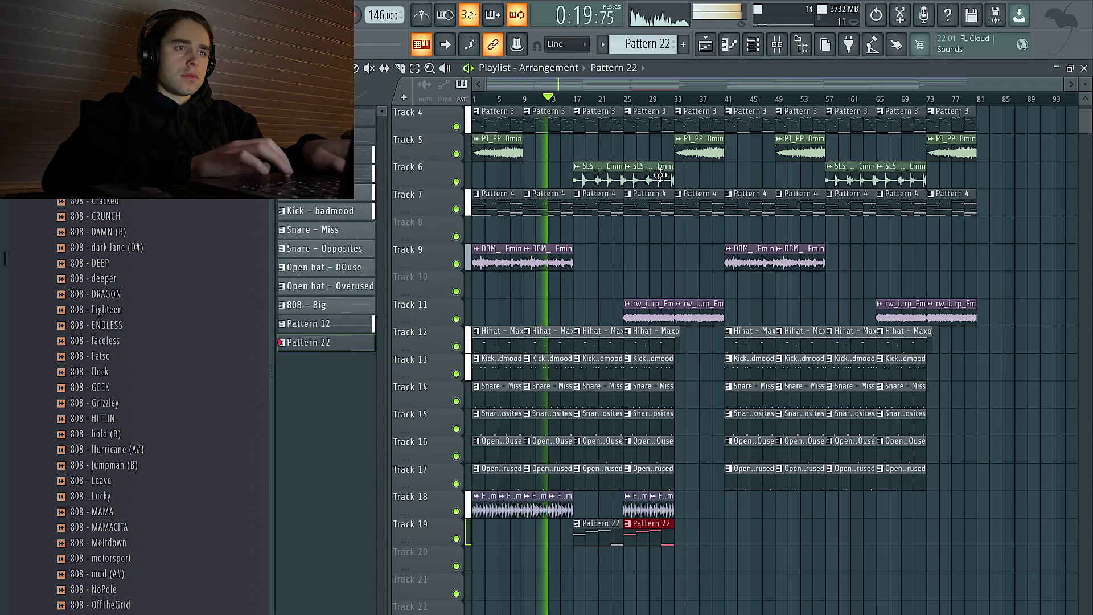
- Delete the Pattern 3 clips at bars 17 and 25 on Track 4 and check Pattern 22's channels
{"action": "scroll", "coordinate": [594, 251], "scroll_direction": "up", "scroll_amount": 2}
{"action": "right_click", "coordinate": [609, 181]}
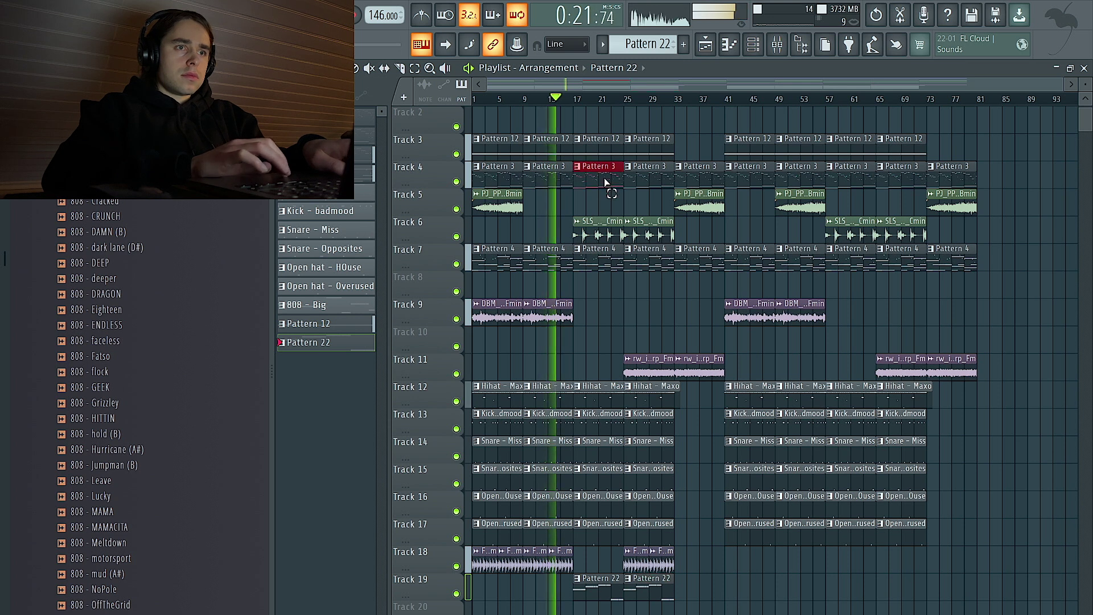
{"action": "right_click", "coordinate": [629, 177]}
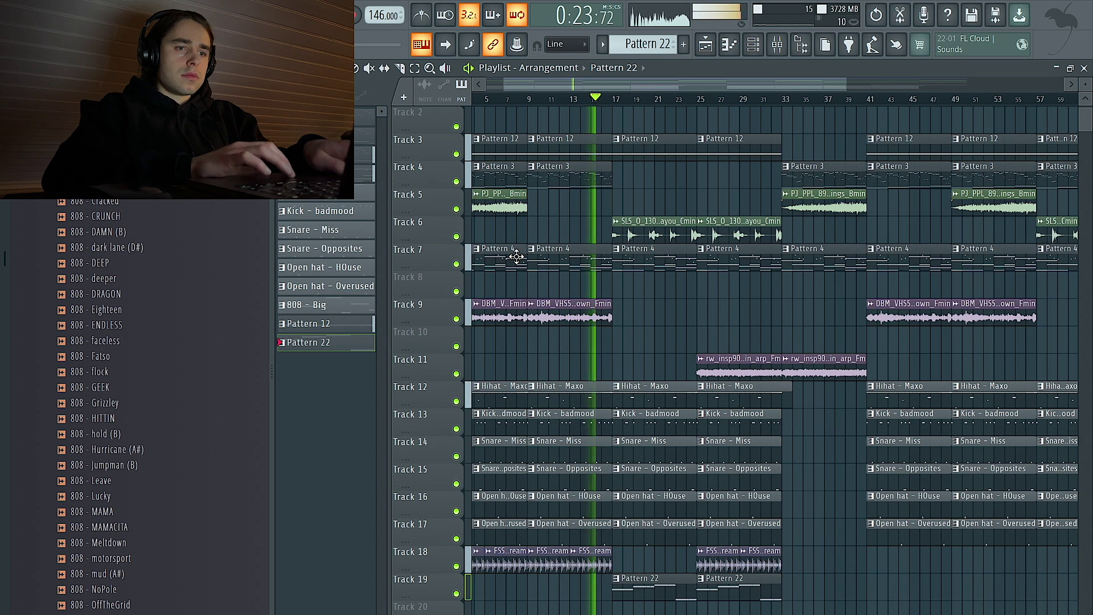
{"action": "left_click", "coordinate": [760, 50]}
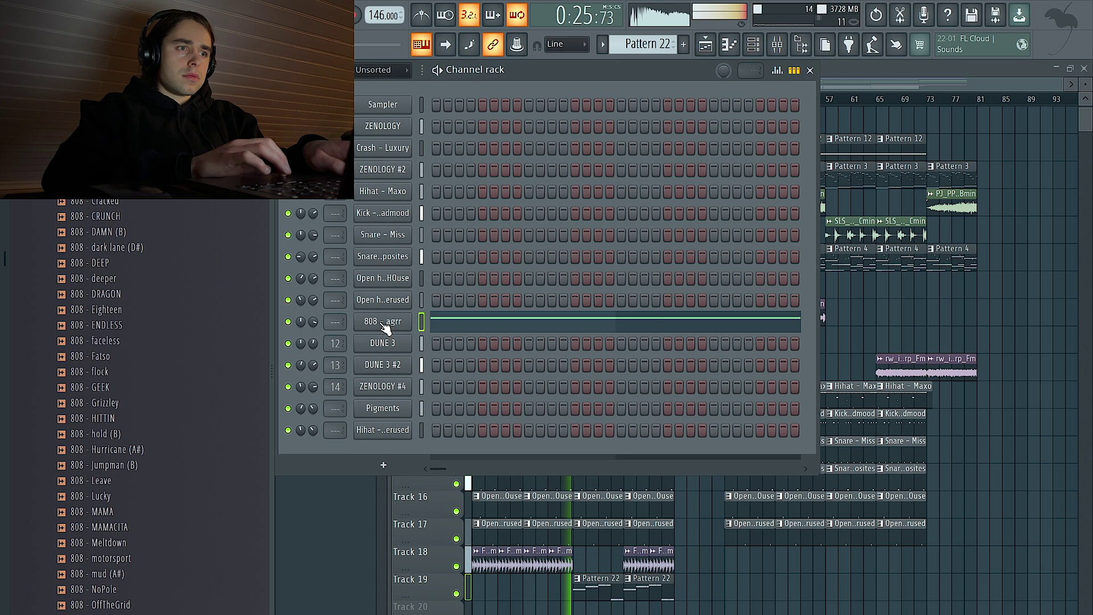
{"action": "left_click", "coordinate": [866, 310]}
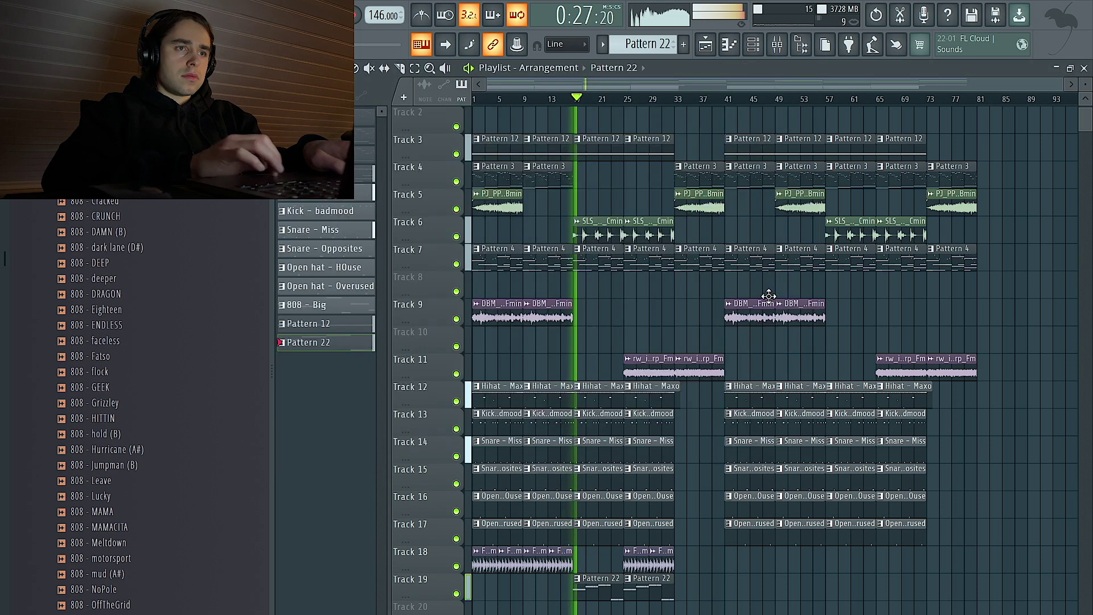
- Open Pattern 3 and lower the ZENOLOGY note at bars 7–9 by one octave to A#2
{"action": "double_click", "coordinate": [565, 182]}
{"action": "scroll", "coordinate": [566, 182], "scroll_direction": "up", "scroll_amount": 5}
{"action": "scroll", "coordinate": [648, 357], "scroll_direction": "down", "scroll_amount": 6}
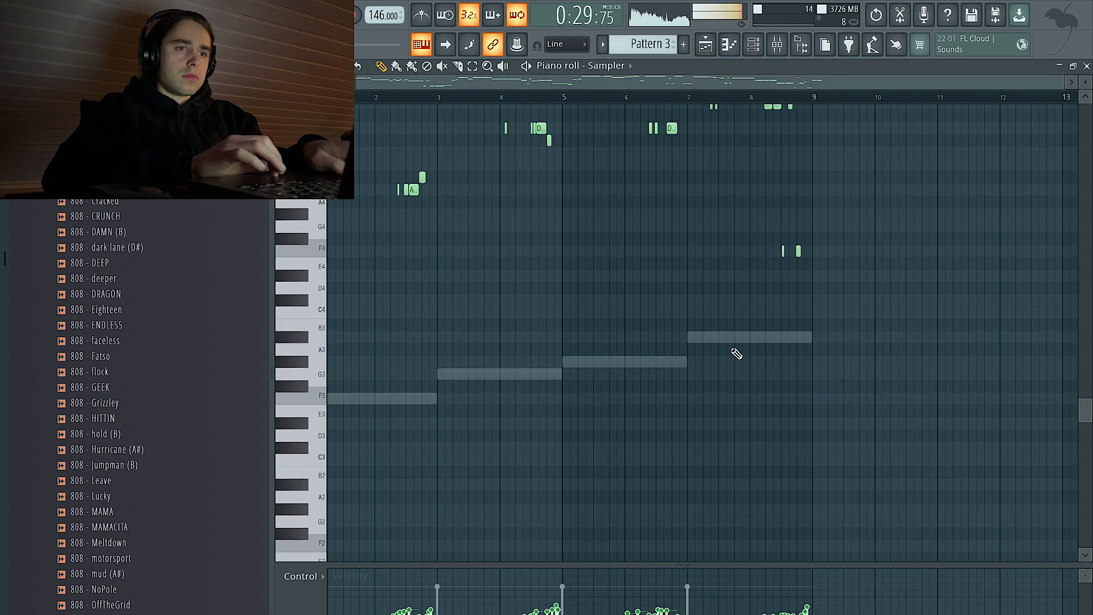
{"action": "double_click", "coordinate": [742, 340]}
{"action": "key", "text": "ctrl+Down"}
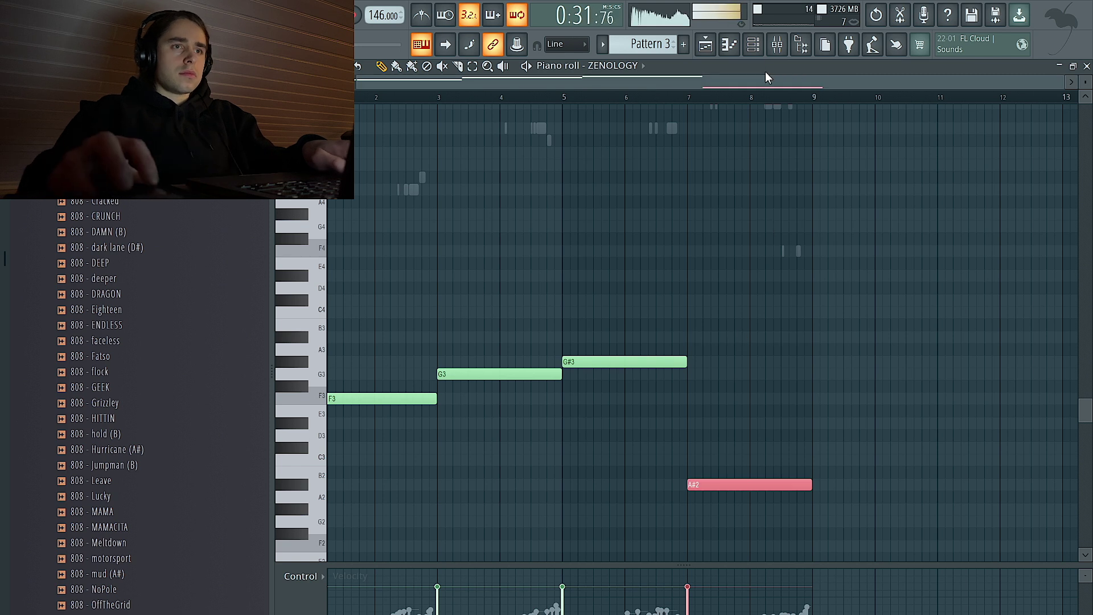
- Clone the ZENOLOGY channel in Pattern 3 and paste its notes into the cloned channel
{"action": "left_click", "coordinate": [705, 45]}
{"action": "left_click", "coordinate": [752, 44]}
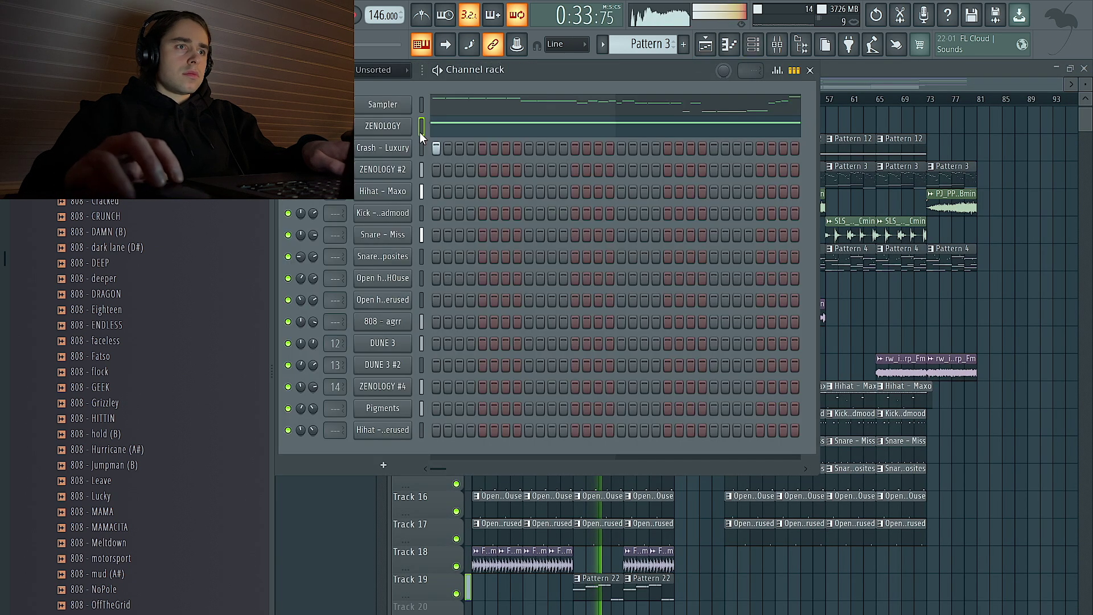
{"action": "right_click", "coordinate": [405, 133]}
{"action": "left_click", "coordinate": [399, 127]}
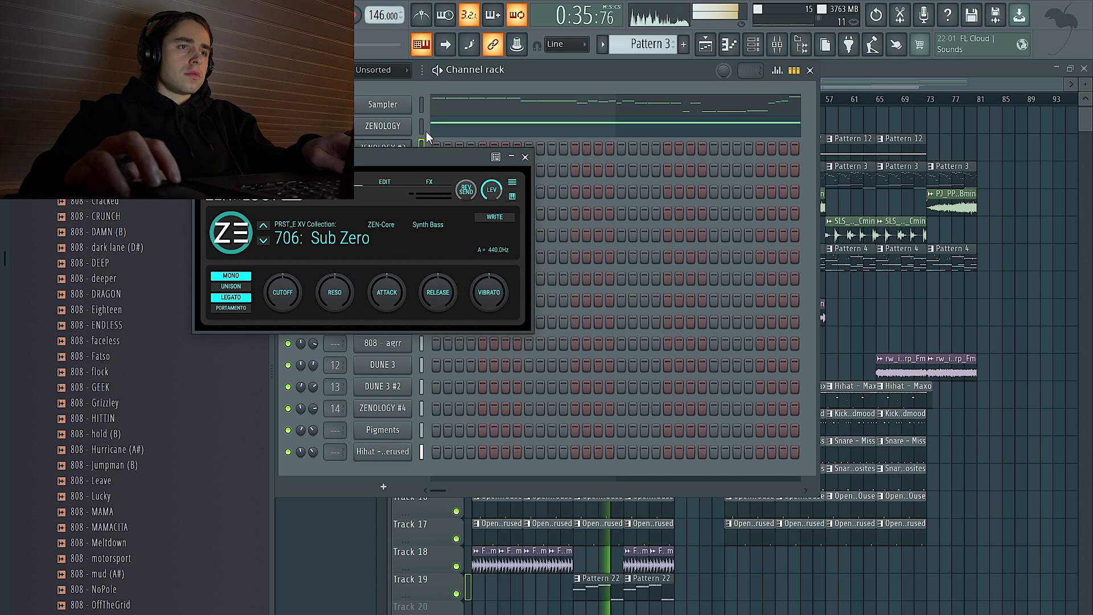
{"action": "left_click", "coordinate": [525, 158]}
{"action": "left_click", "coordinate": [422, 148]}
{"action": "key", "text": "ctrl+v"}
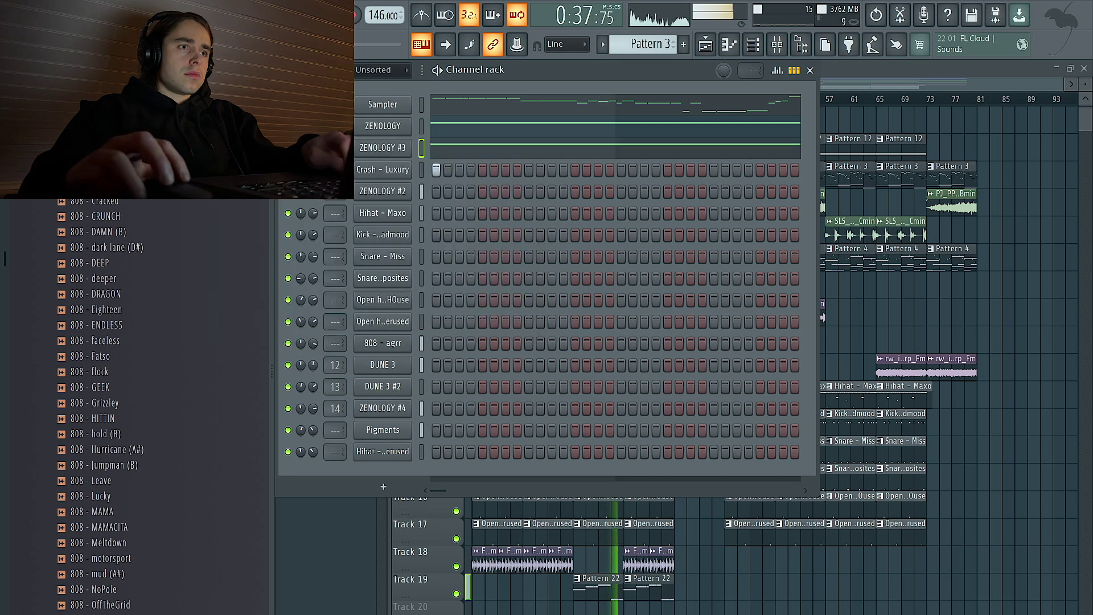
- Browse the preset categories of the ZENOLOGY #3 channel, and replace its plugin with Analog Lab V
{"action": "left_click", "coordinate": [400, 149]}
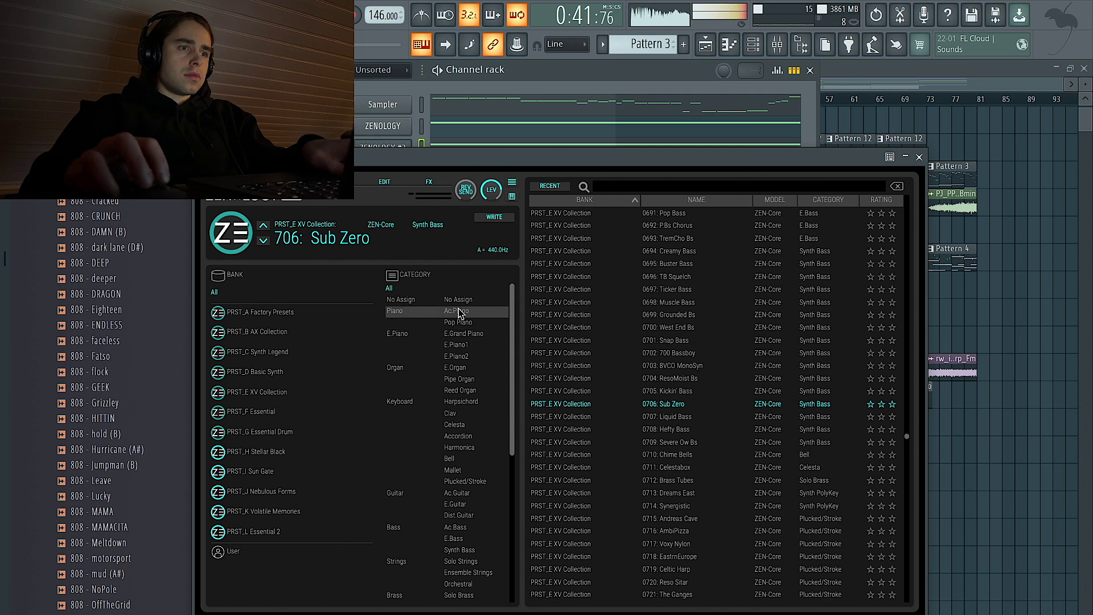
{"action": "scroll", "coordinate": [449, 336], "scroll_direction": "down", "scroll_amount": 2}
{"action": "scroll", "coordinate": [458, 336], "scroll_direction": "up", "scroll_amount": 2}
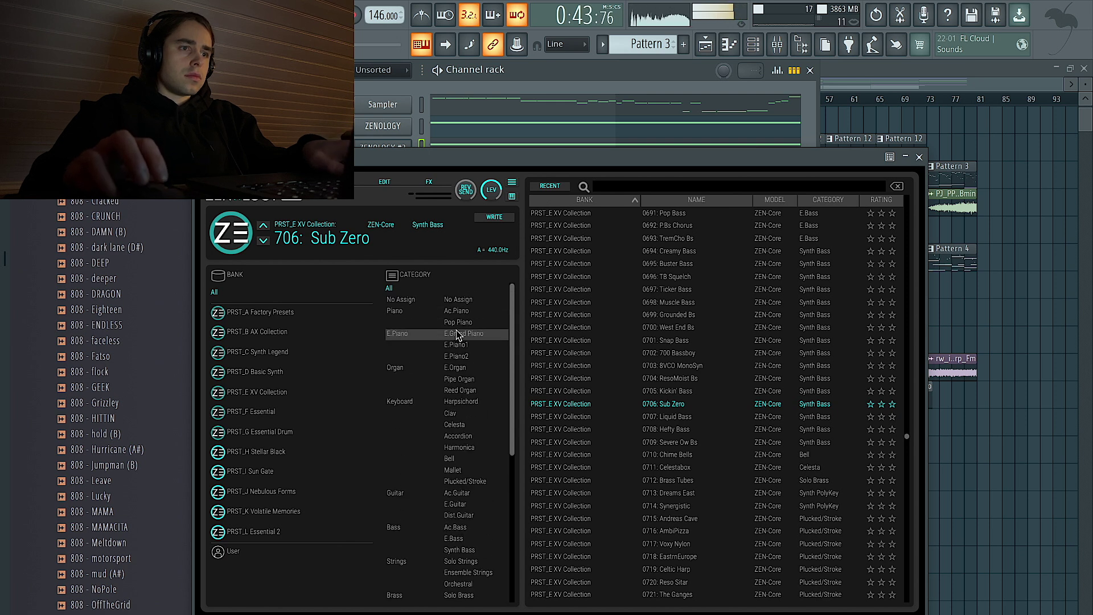
{"action": "left_click", "coordinate": [920, 157]}
{"action": "right_click", "coordinate": [402, 148]}
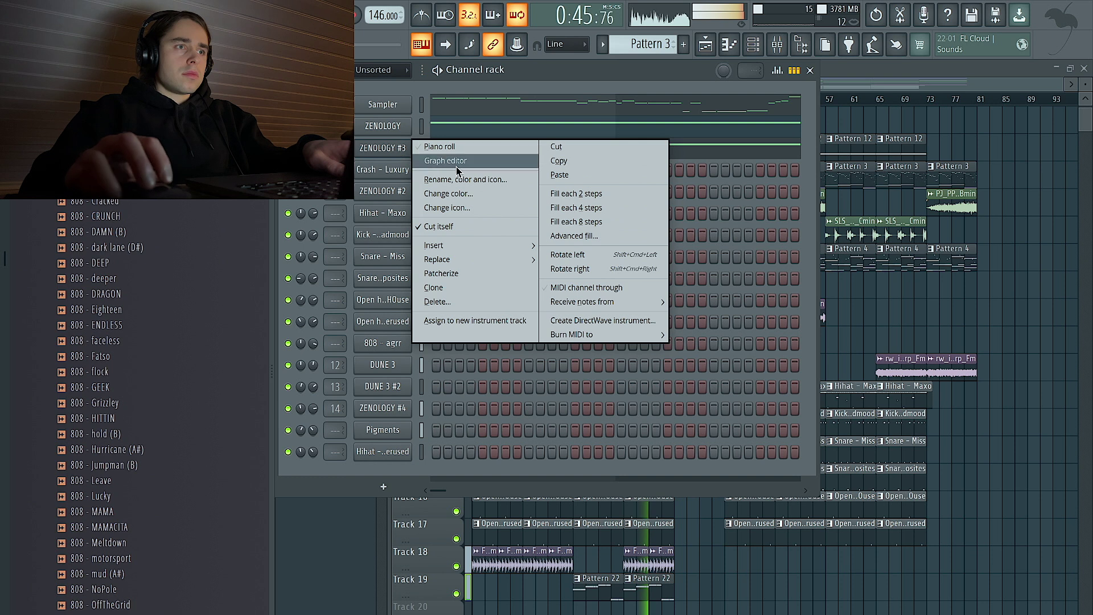
{"action": "mouse_move", "coordinate": [508, 260]}
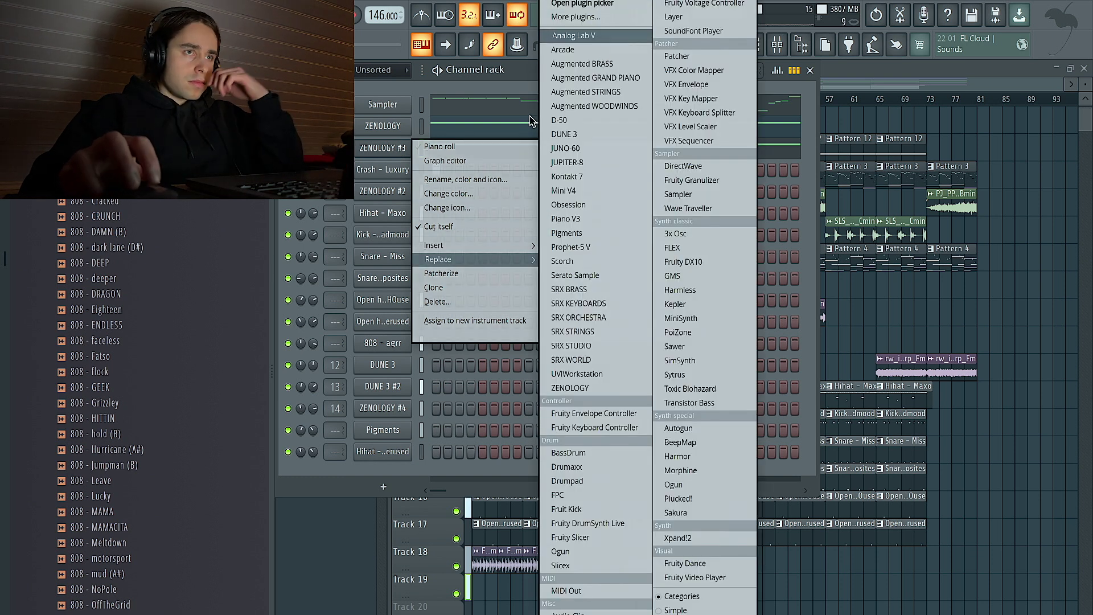
{"action": "left_click", "coordinate": [574, 35]}
{"action": "left_click", "coordinate": [209, 213]}
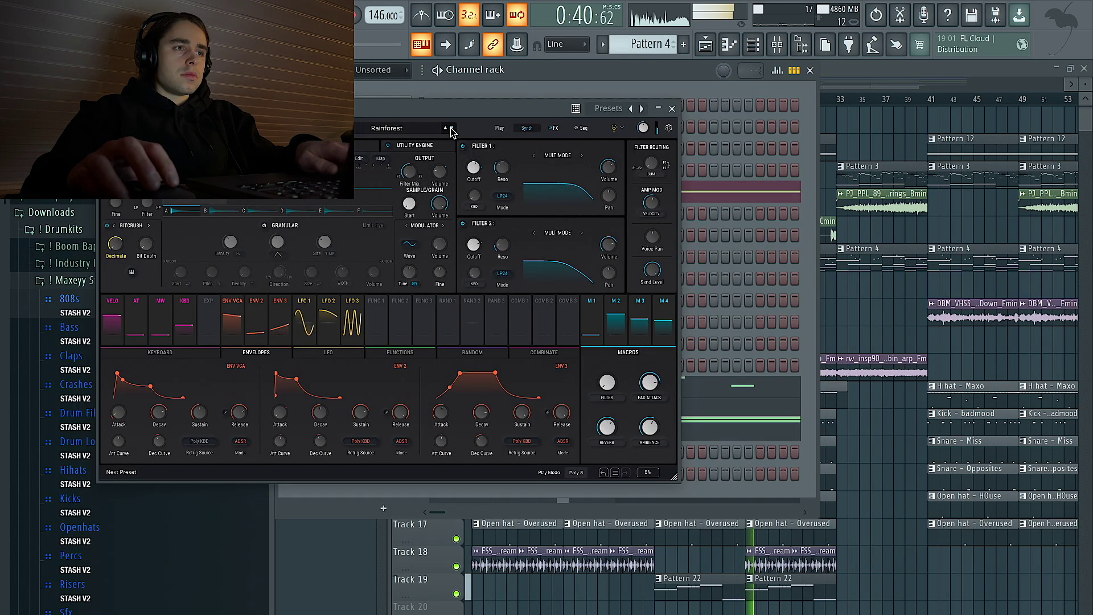
- Switch Pigments #2 to the preset after Rainforest and open its piano roll in Pattern 4
{"action": "left_click", "coordinate": [451, 129]}
{"action": "left_click", "coordinate": [672, 109]}
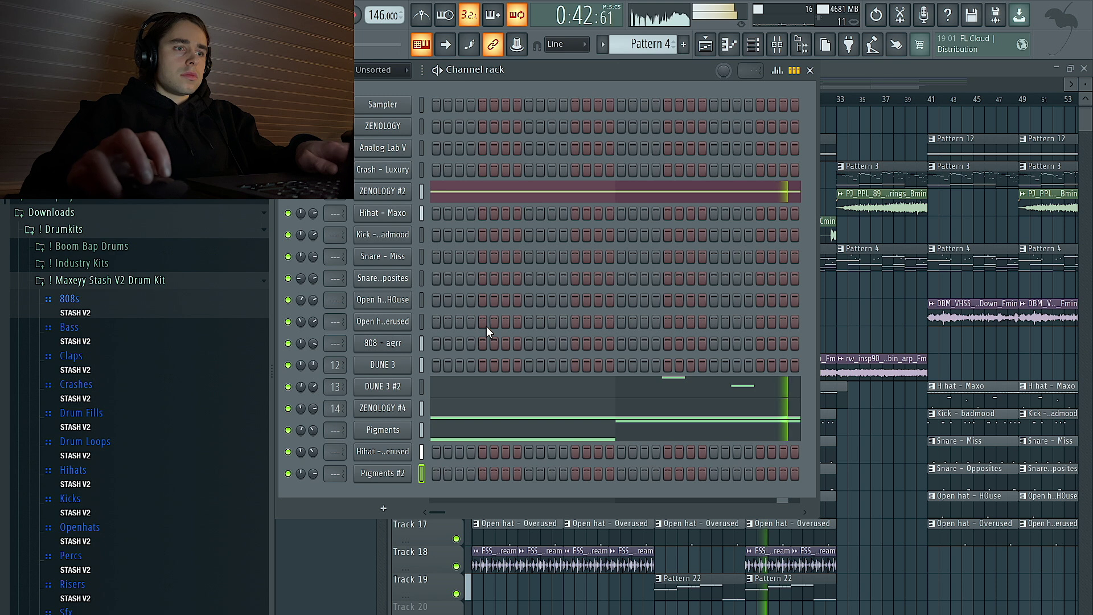
{"action": "right_click", "coordinate": [410, 470]}
{"action": "left_click", "coordinate": [433, 471]}
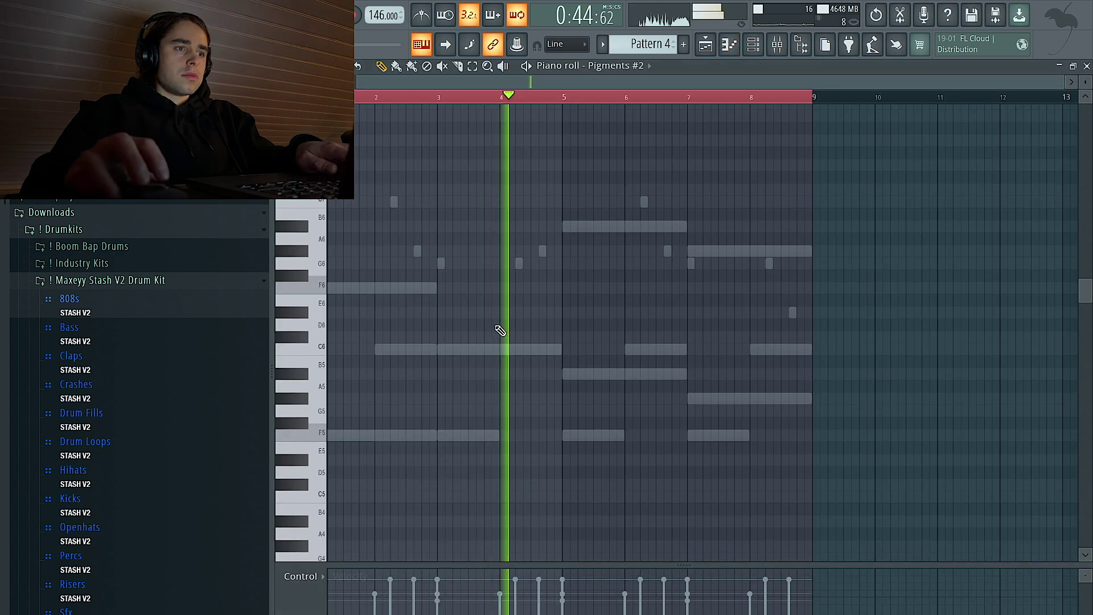
- Draw a four-bar C7 note from bar 1 for Pigments #2 and duplicate it to bar 5
{"action": "left_click", "coordinate": [335, 203]}
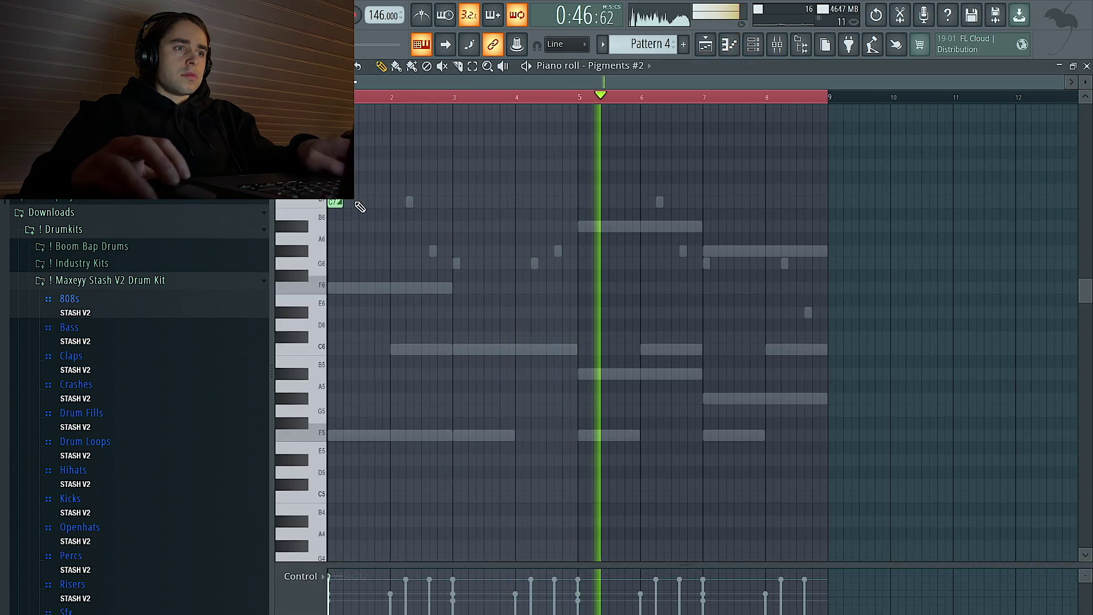
{"action": "double_click", "coordinate": [340, 203]}
{"action": "left_click", "coordinate": [627, 419]}
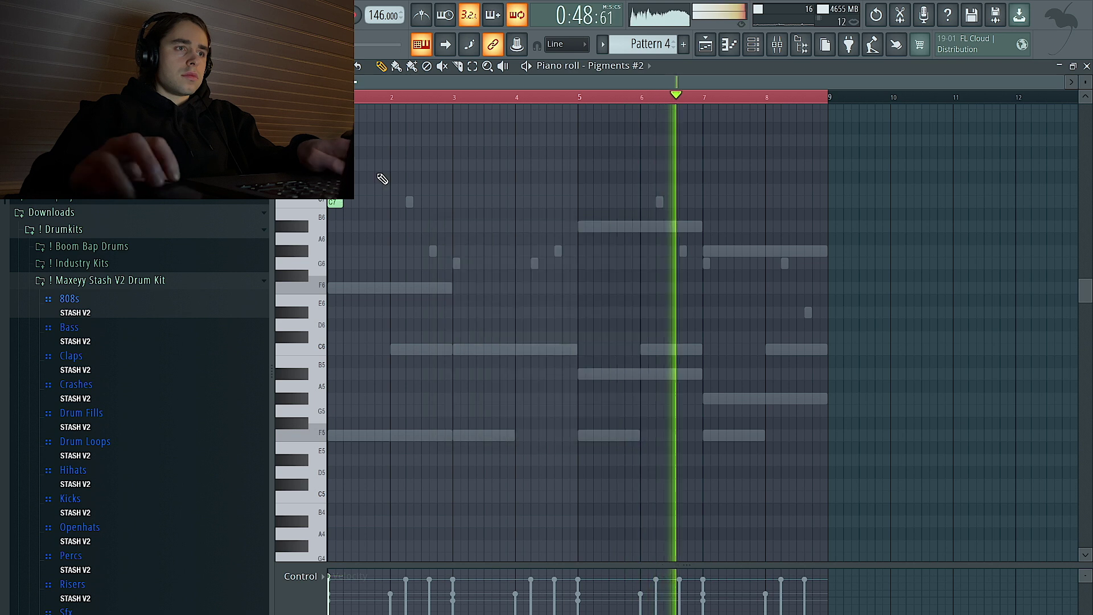
{"action": "left_click_drag", "start_coordinate": [340, 204], "coordinate": [577, 204]}
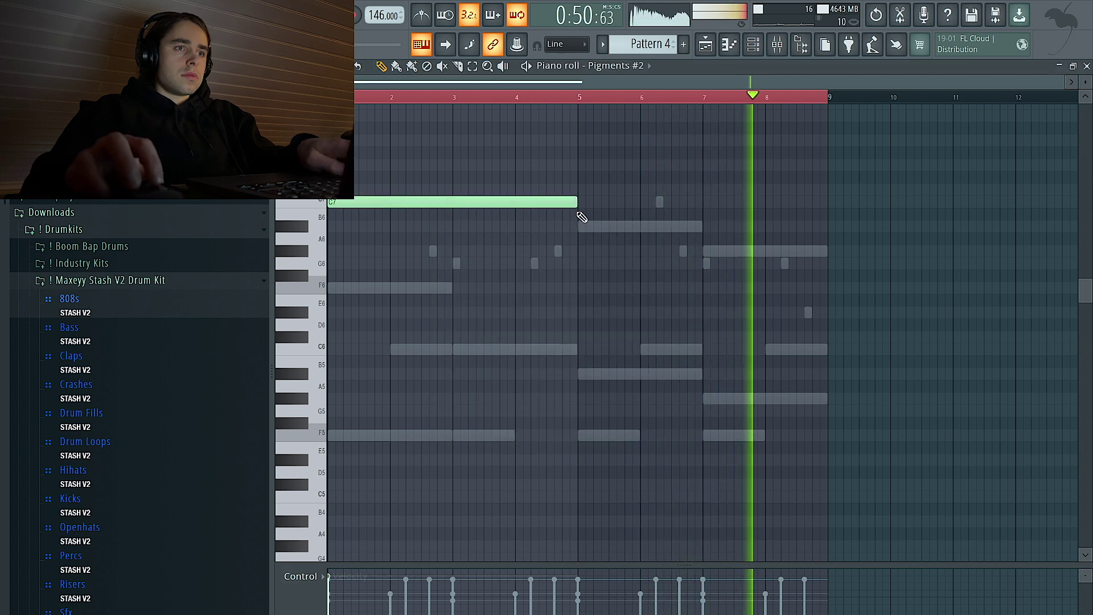
{"action": "key", "text": "ctrl+b"}
{"action": "key", "text": "ctrl+d"}
- Select the unrouted crash, hi-hat, kick, snare, open hat, 808 and Pigments channels and route them to consecutive mixer tracks from insert 17
{"action": "left_click", "coordinate": [753, 45]}
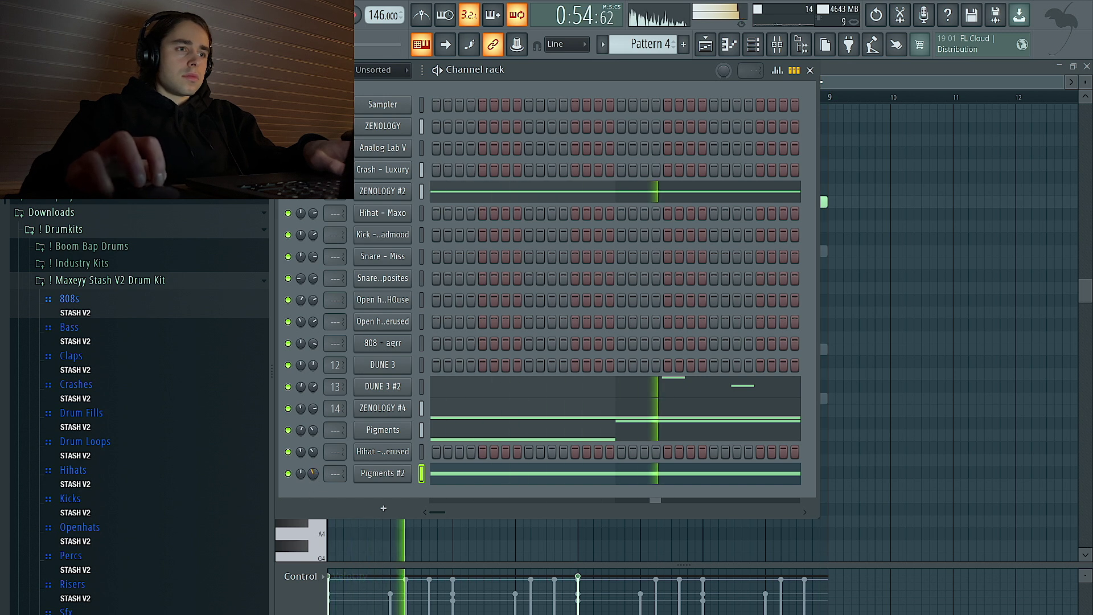
{"action": "key", "text": "F6"}
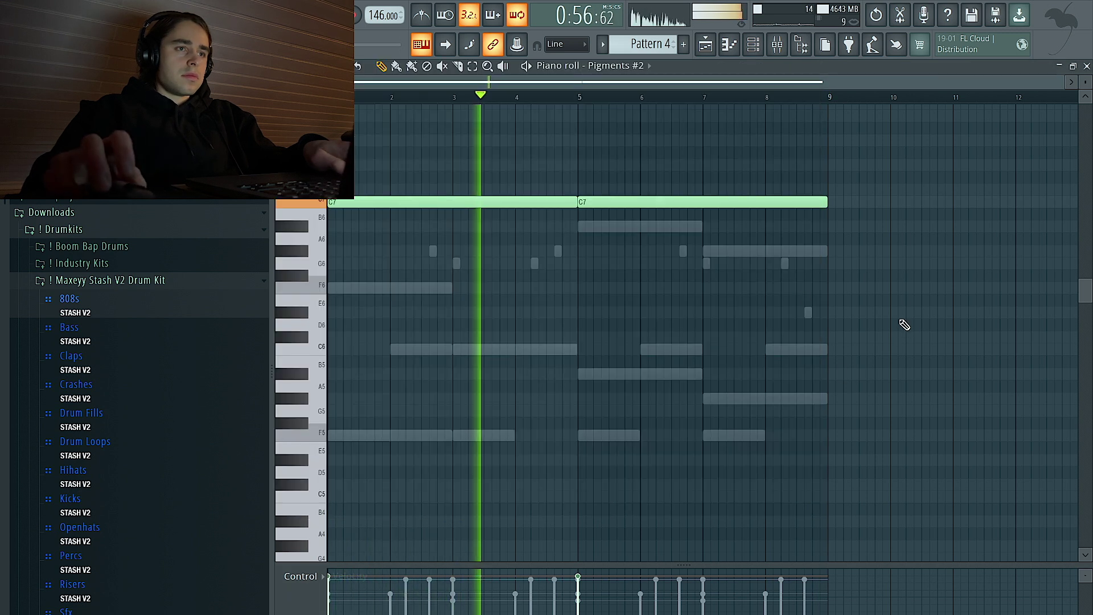
{"action": "left_click", "coordinate": [753, 45]}
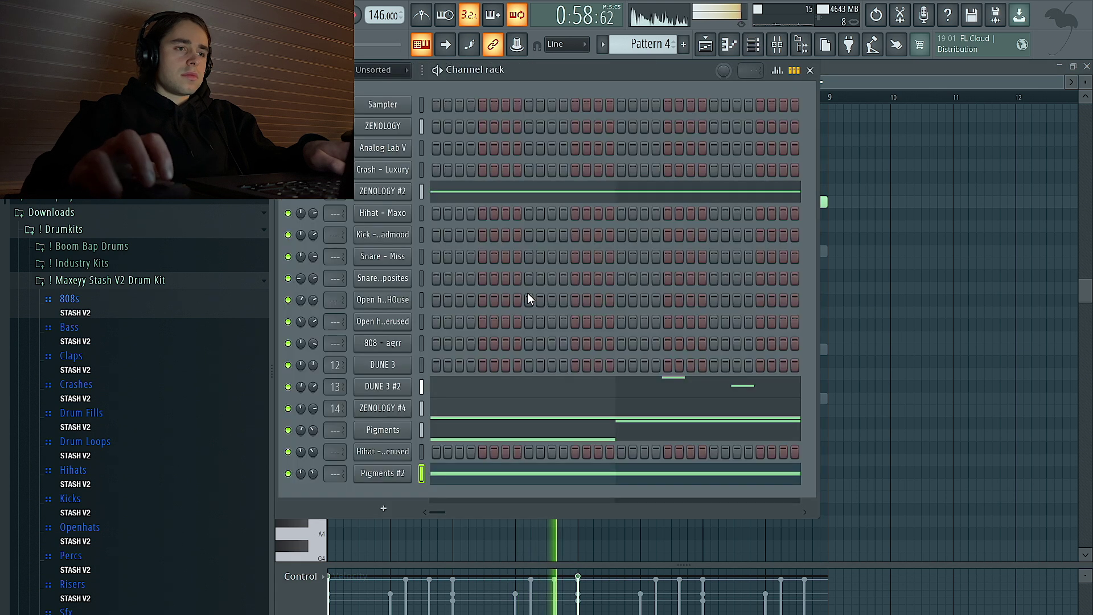
{"action": "key", "text": "F6"}
{"action": "key", "text": "F6"}
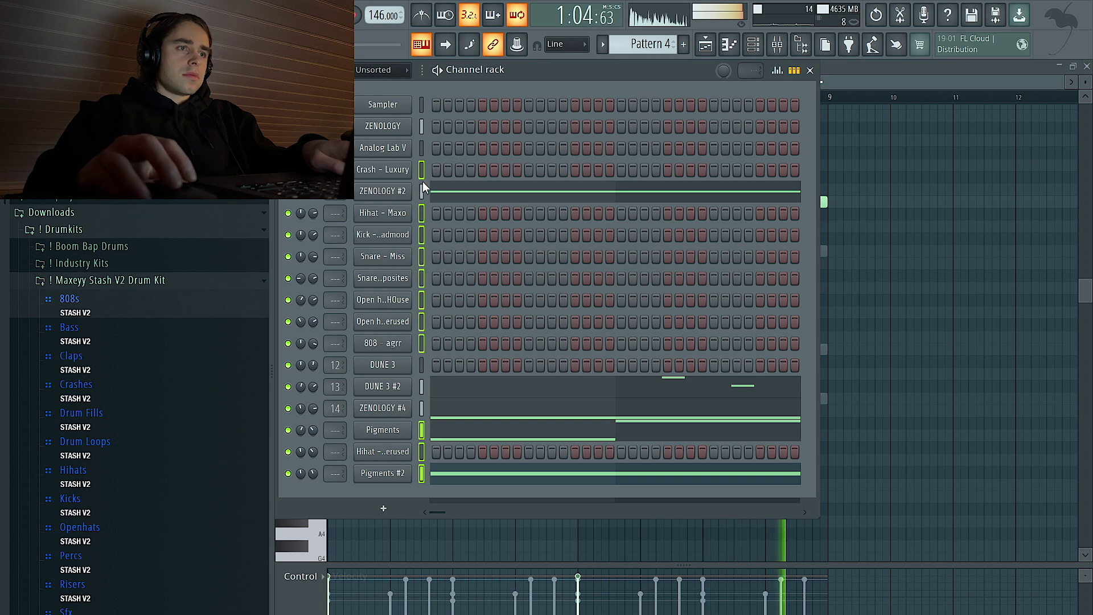
{"action": "left_click", "coordinate": [776, 45]}
{"action": "scroll", "coordinate": [677, 322], "scroll_direction": "down", "scroll_amount": 4}
{"action": "left_click", "coordinate": [746, 317]}
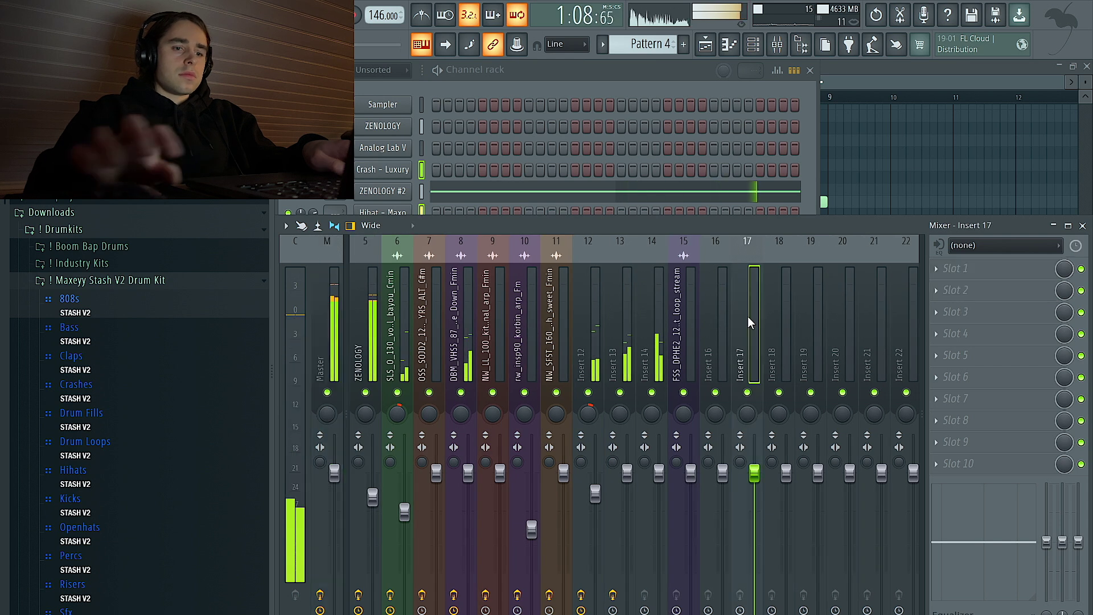
- Load ShaperBox 3 into slot 6 of mixer insert 12 and open its preset list
{"action": "left_click", "coordinate": [595, 319]}
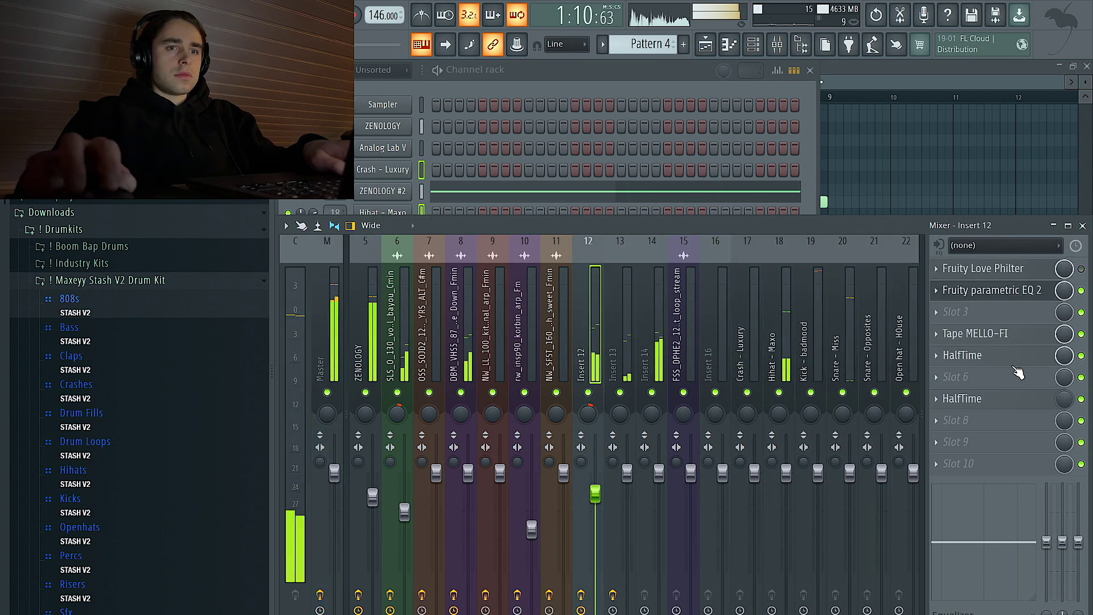
{"action": "left_click", "coordinate": [999, 376]}
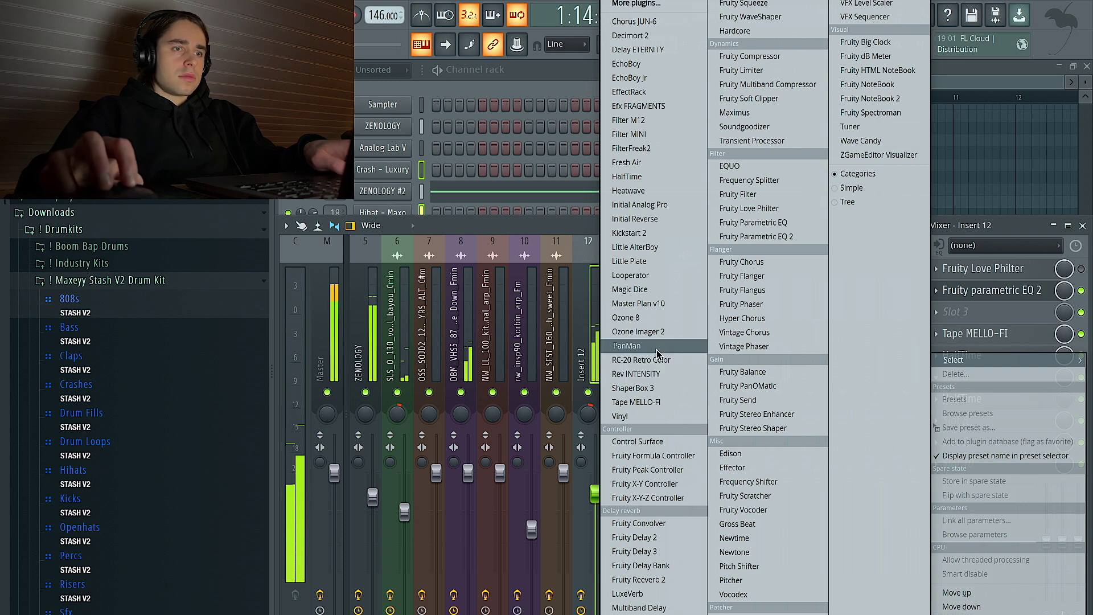
{"action": "left_click", "coordinate": [634, 388]}
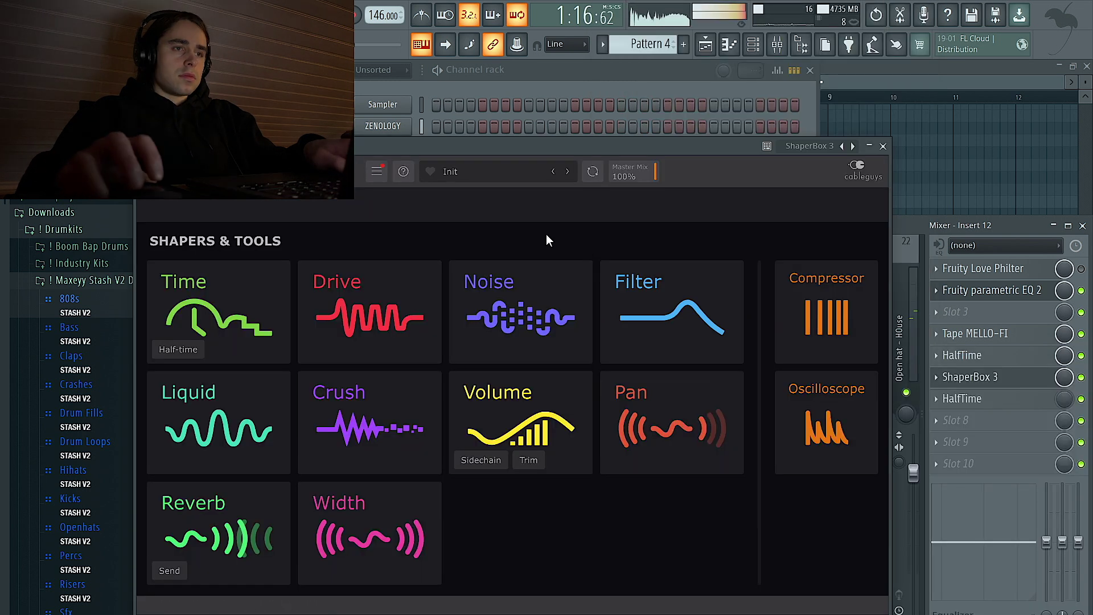
{"action": "left_click", "coordinate": [453, 169]}
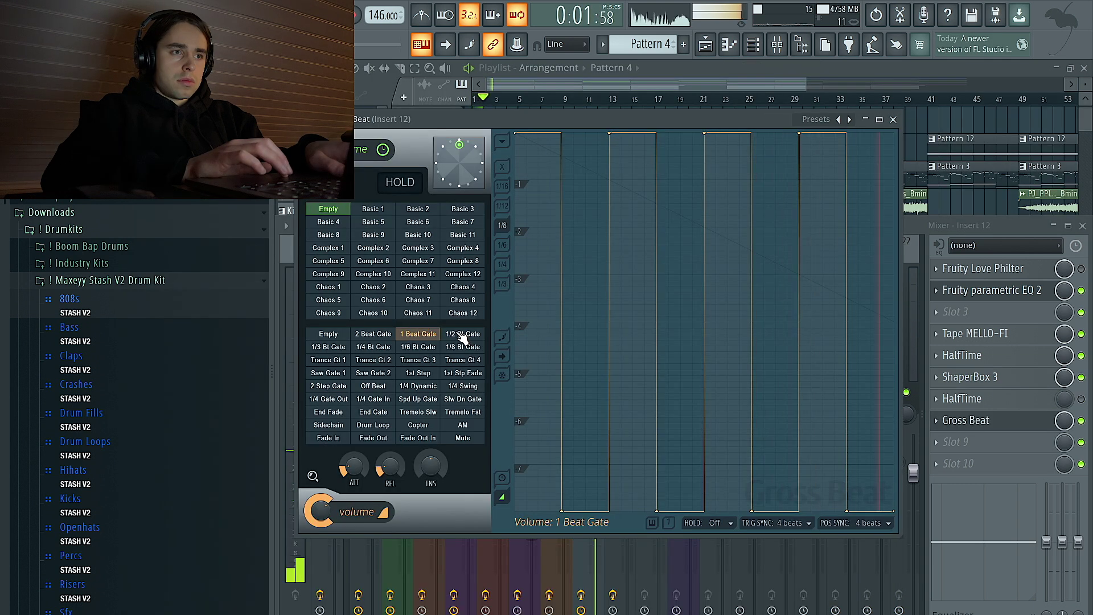
- Set Gross Beat on insert 12 to the 1/2 Bt Gate volume preset, try the Basic 10 time preset and return time to Empty
{"action": "left_click", "coordinate": [461, 336]}
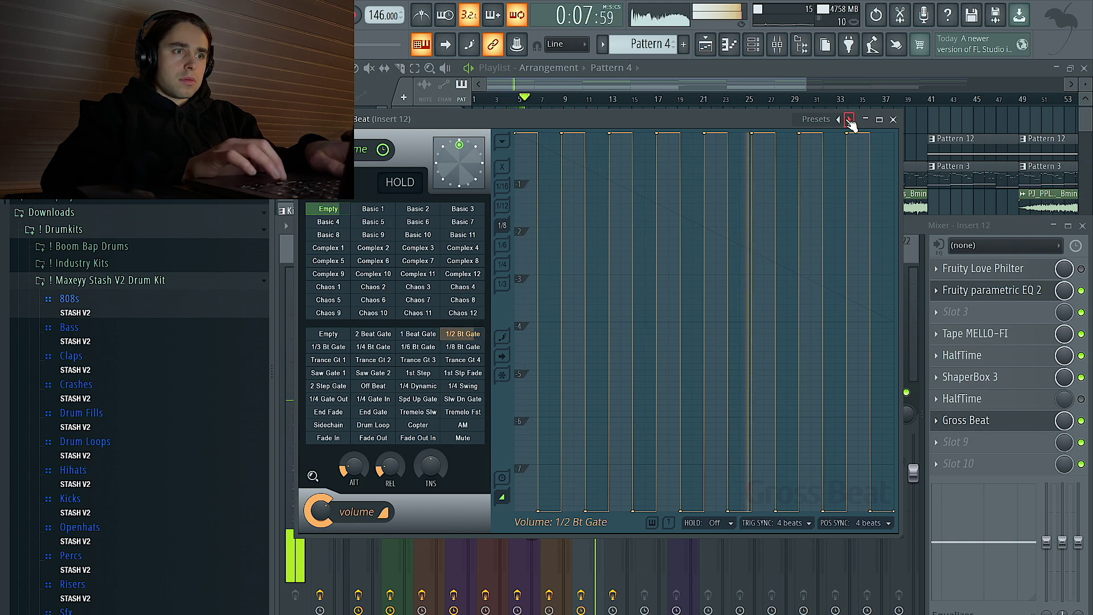
{"action": "left_click", "coordinate": [418, 235]}
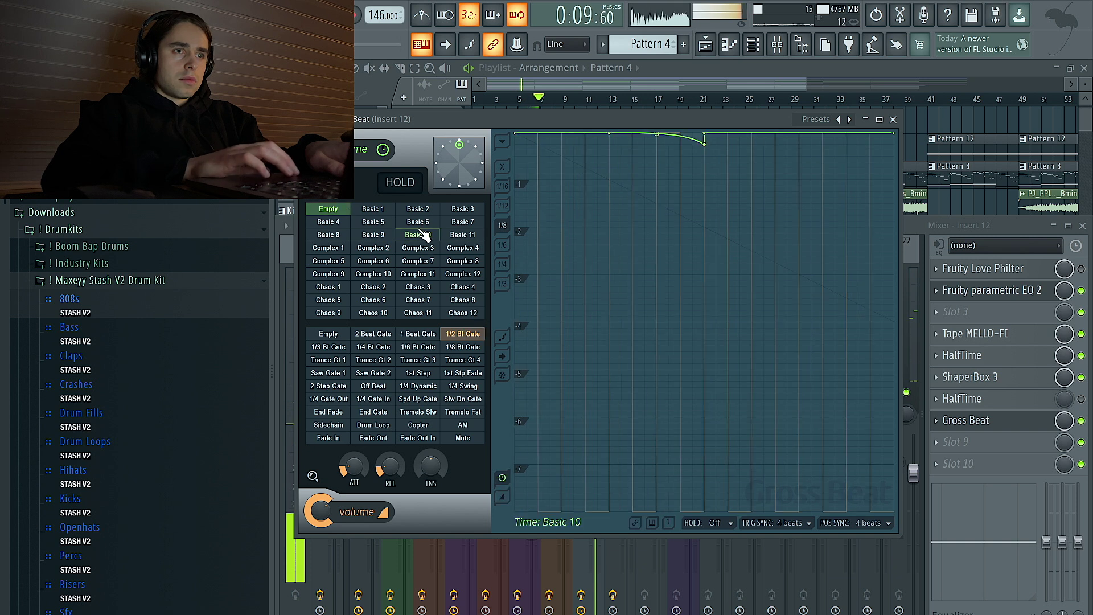
{"action": "left_click", "coordinate": [328, 208]}
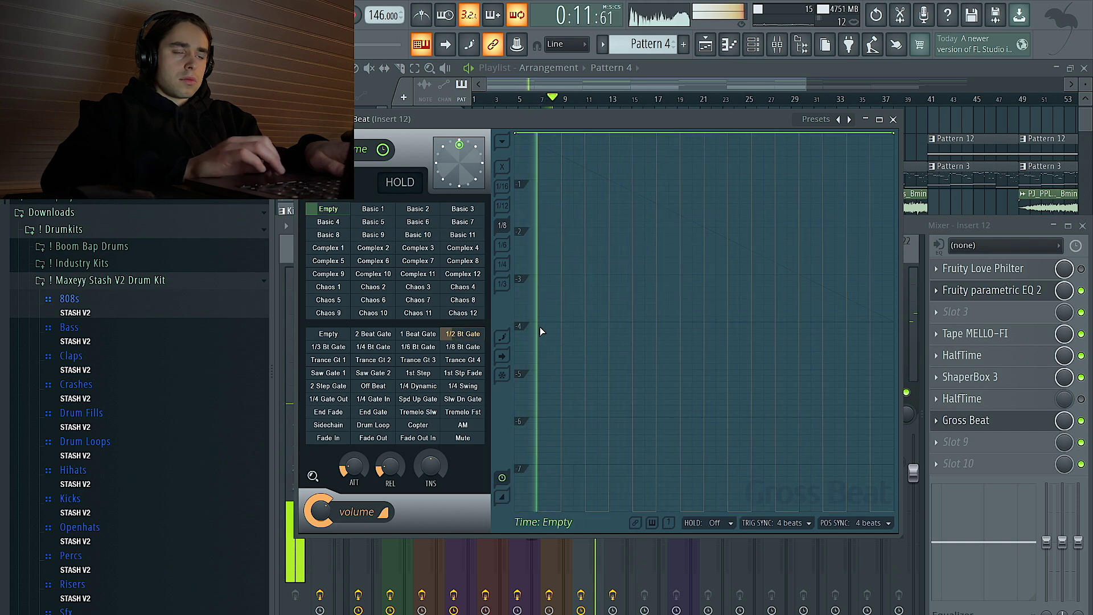
{"action": "left_click", "coordinate": [893, 119]}
- Add the Slow Rise Strings clip at bar 1 of Track 5 and a Pattern 12 clip at bar 9 of Track 3
{"action": "left_click", "coordinate": [422, 210]}
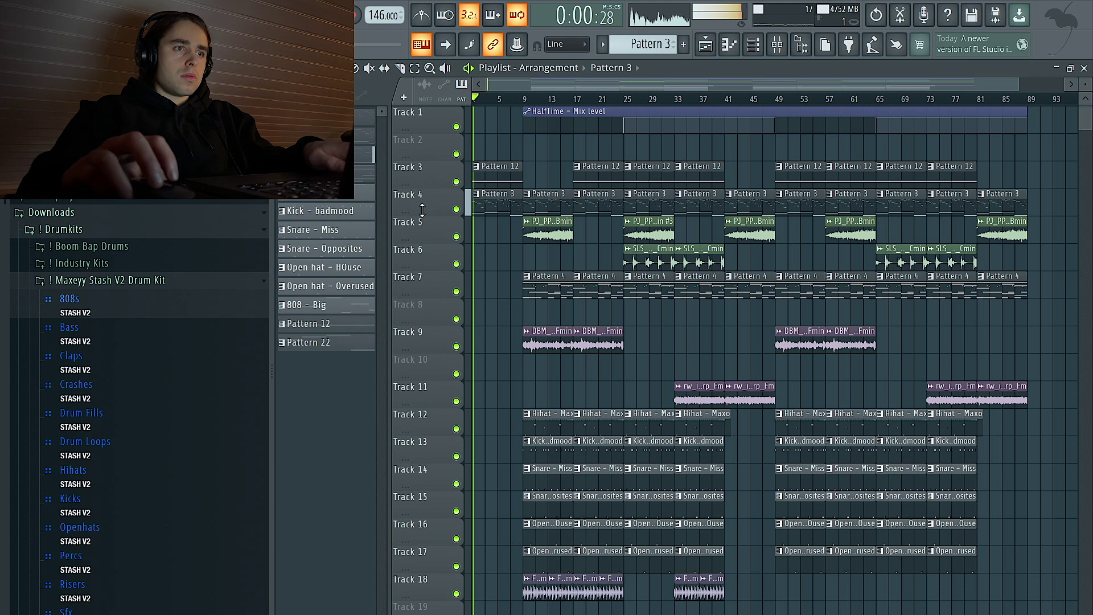
{"action": "scroll", "coordinate": [569, 227], "scroll_direction": "up", "scroll_amount": 2}
{"action": "left_click", "coordinate": [586, 228]}
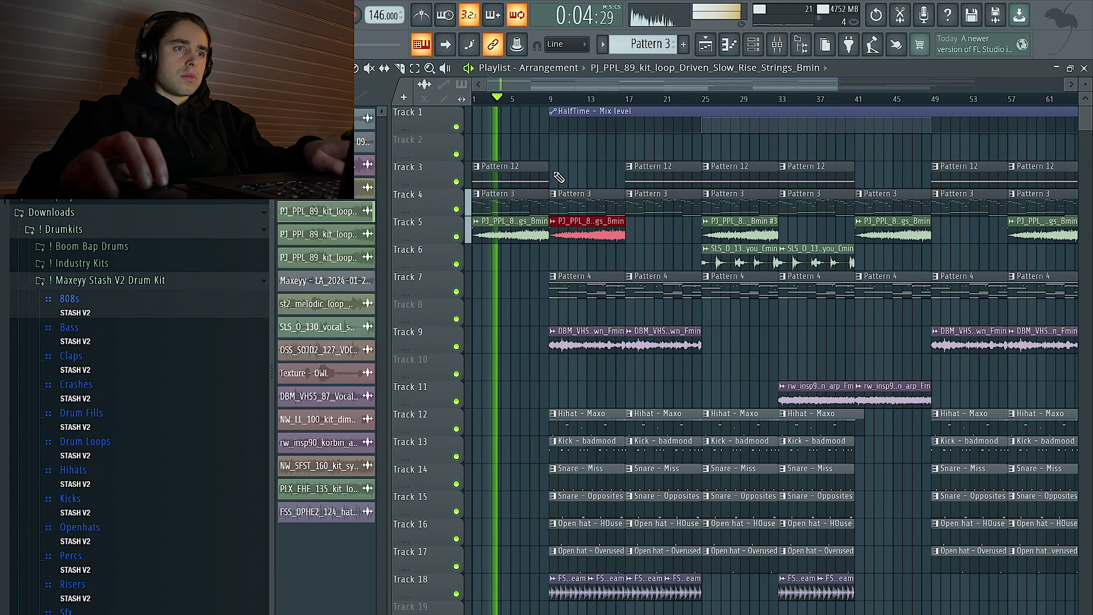
{"action": "key", "text": "ctrl+z"}
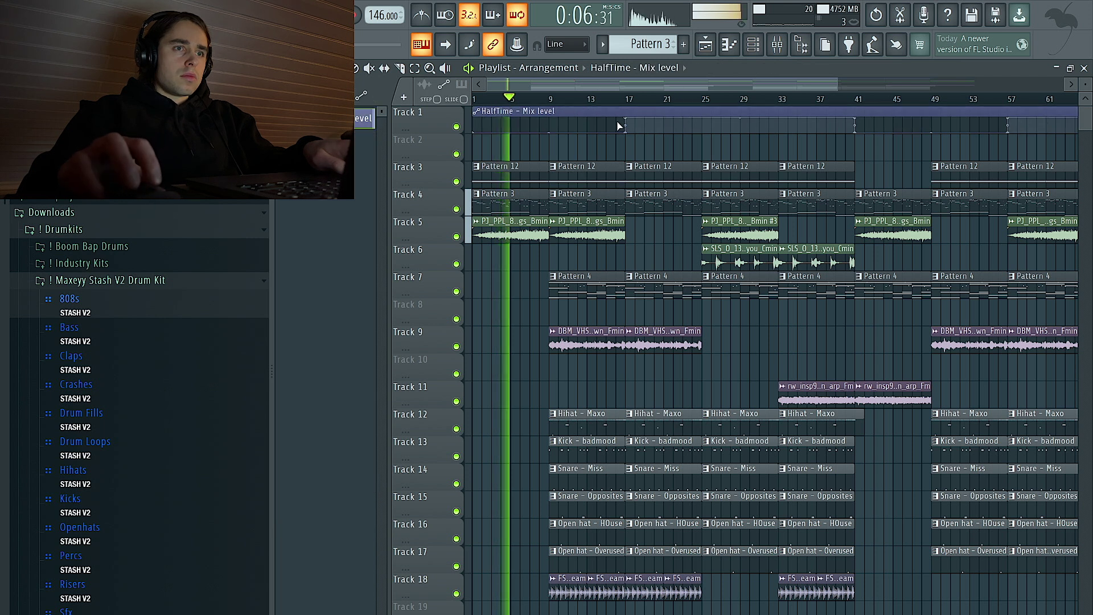
- Move the HalfTime mix level automation clip on Track 1 so that it starts at bar 9
{"action": "scroll", "coordinate": [621, 125], "scroll_direction": "down", "scroll_amount": 2}
{"action": "left_click_drag", "start_coordinate": [622, 114], "coordinate": [687, 115]}
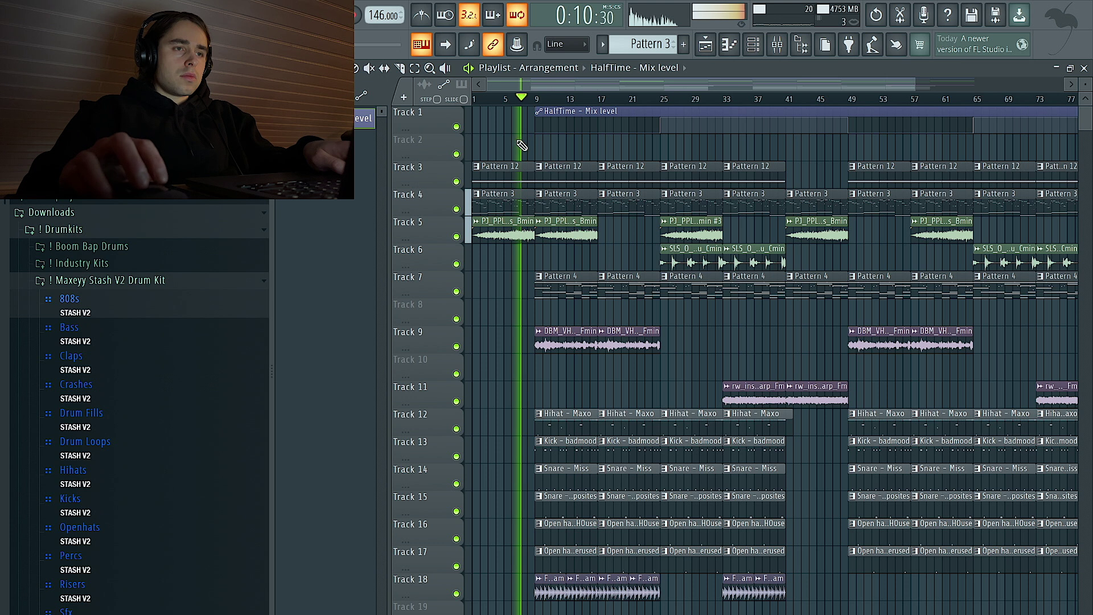
{"action": "scroll", "coordinate": [522, 198], "scroll_direction": "down", "scroll_amount": 1}
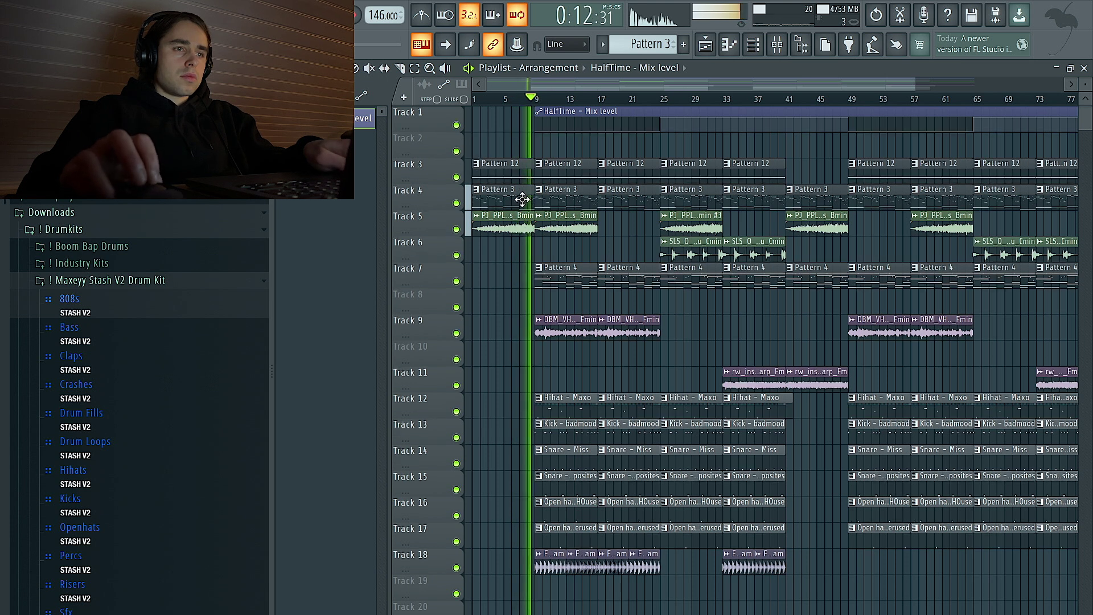
- Duplicate the Track 5 strings clip to bar 17 and delete the strings, DBM vocal and Snare - Opposites clips at bar 9
{"action": "scroll", "coordinate": [538, 381], "scroll_direction": "up", "scroll_amount": 2}
{"action": "right_click", "coordinate": [586, 329]}
{"action": "key", "text": "ctrl+z"}
{"action": "left_click", "coordinate": [607, 234], "text": "ctrl"}
{"action": "key", "text": "ctrl+b"}
{"action": "right_click", "coordinate": [607, 235]}
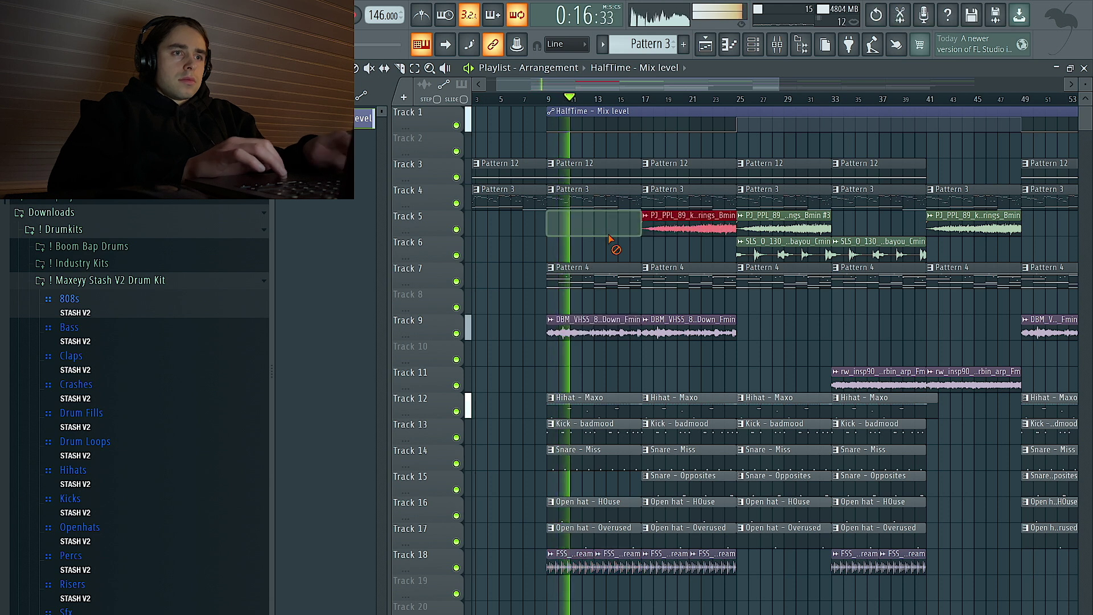
{"action": "right_click", "coordinate": [590, 320]}
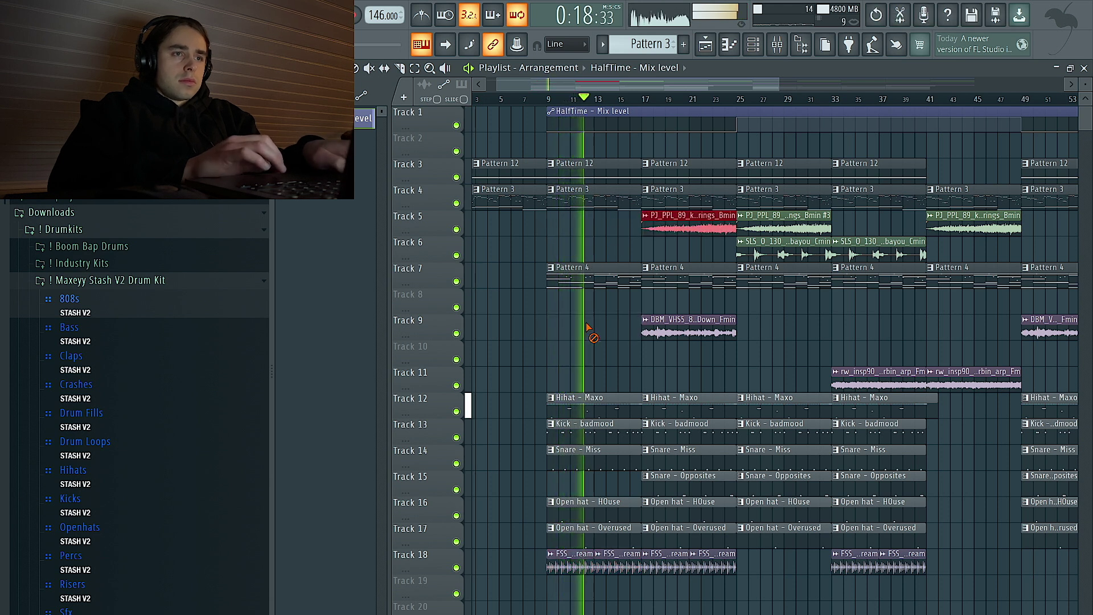
- Make the Pattern 4 clip at bar 25 on Track 7 unique
{"action": "scroll", "coordinate": [589, 328], "scroll_direction": "down", "scroll_amount": 2}
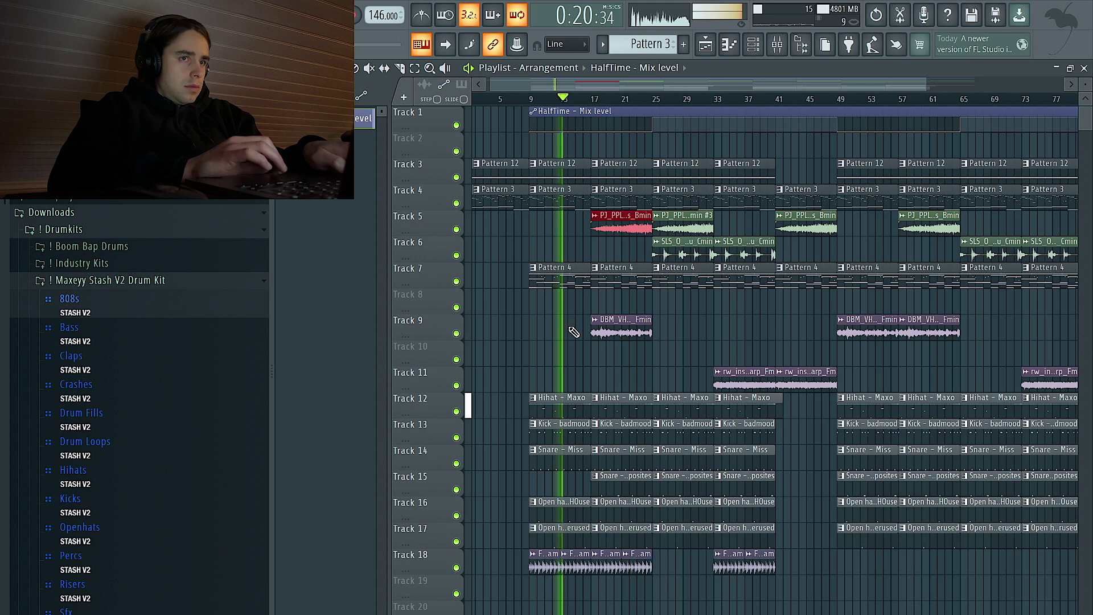
{"action": "scroll", "coordinate": [541, 247], "scroll_direction": "up", "scroll_amount": 2}
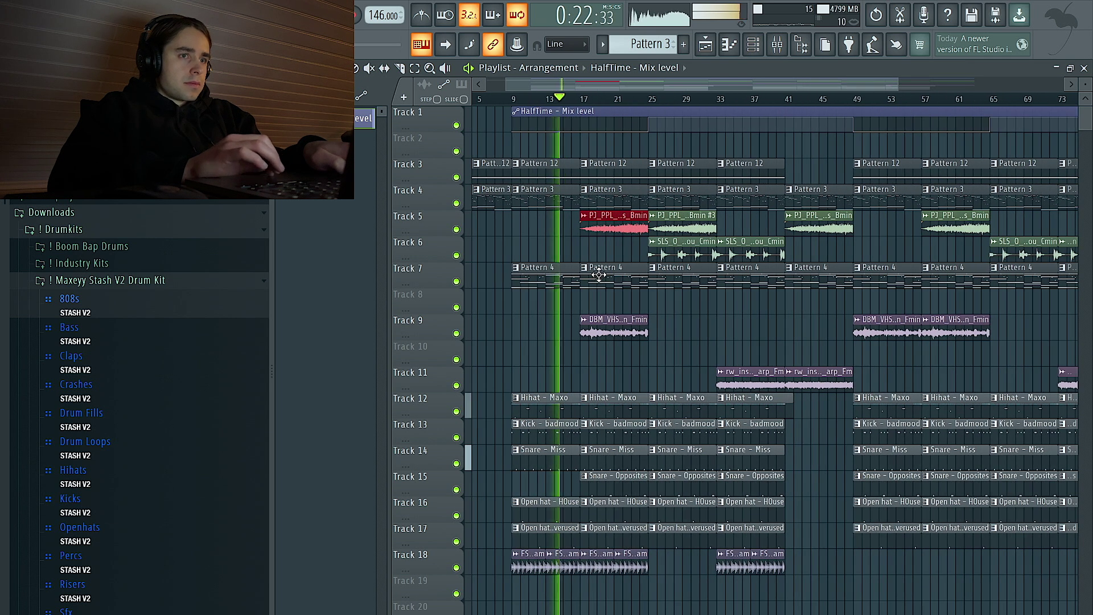
{"action": "left_click", "coordinate": [754, 46]}
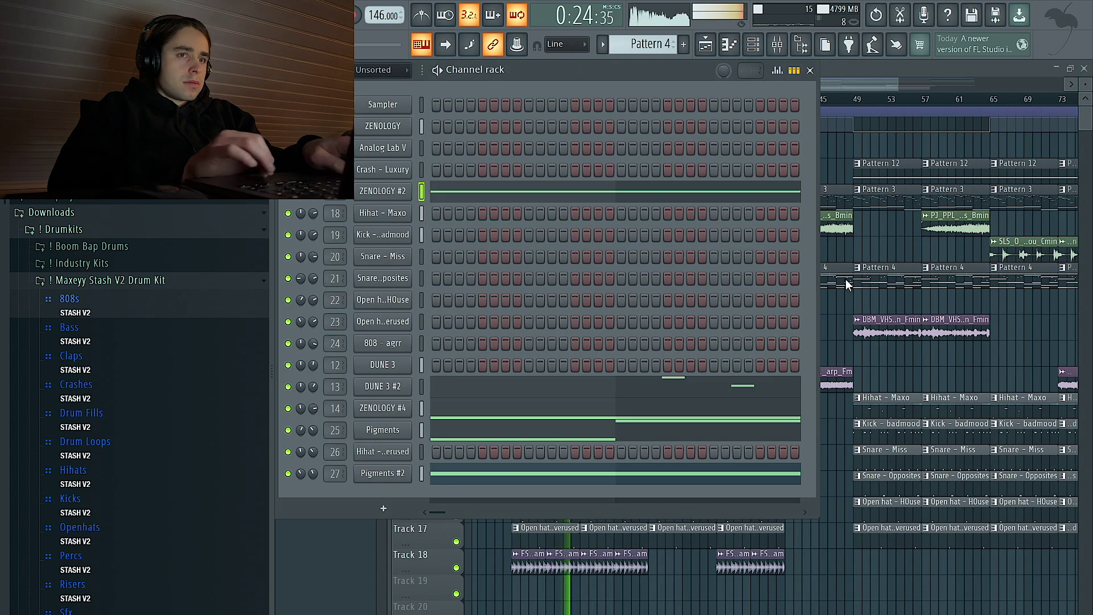
{"action": "key", "text": "F6"}
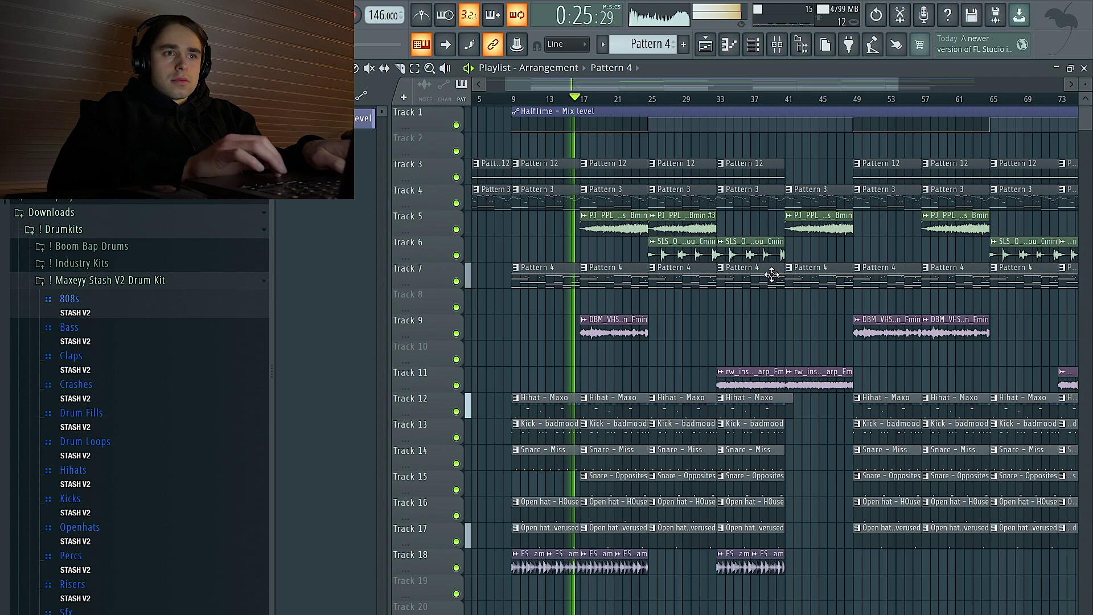
{"action": "left_click", "coordinate": [653, 271]}
{"action": "left_click", "coordinate": [684, 390]}
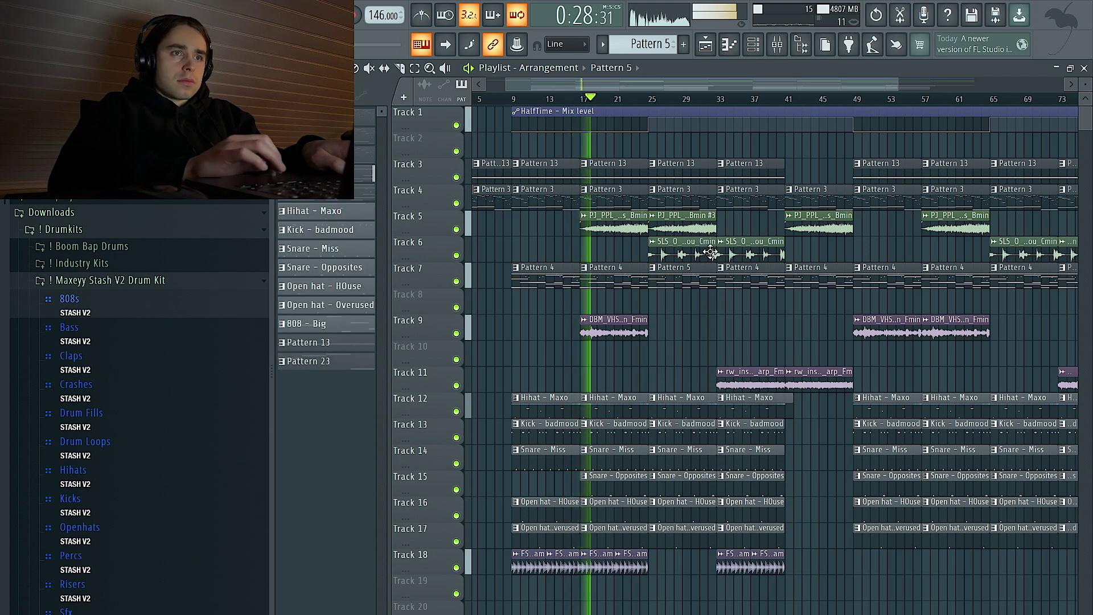
- Clear the Pigments #2 notes from Pattern 5 and replace the Track 7 clip at bar 33 with Pattern 5
{"action": "left_click", "coordinate": [755, 48]}
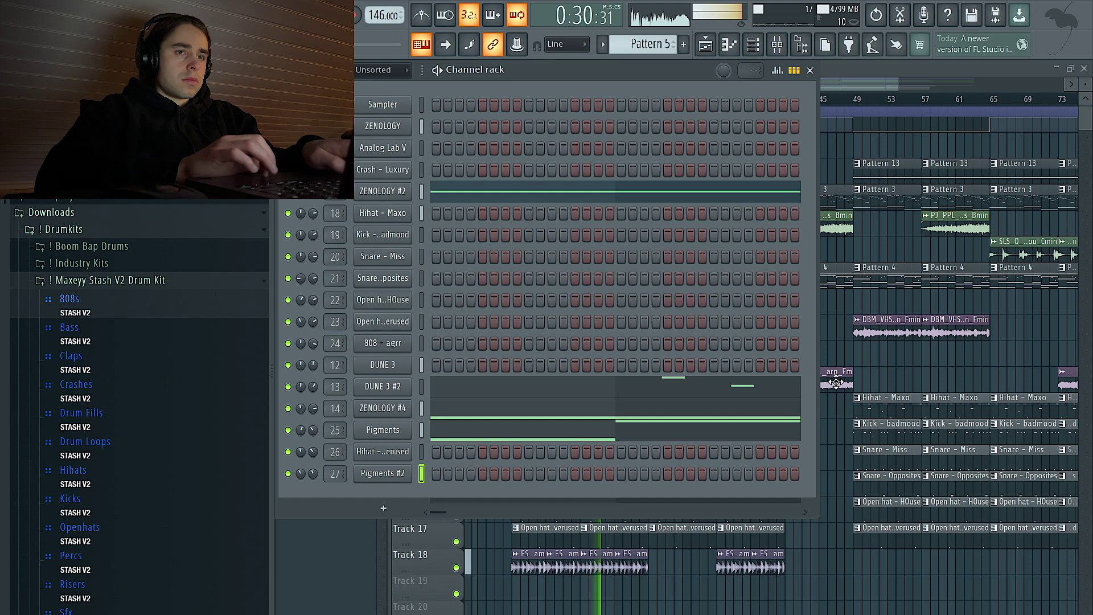
{"action": "key", "text": "F6"}
{"action": "left_click", "coordinate": [755, 283]}
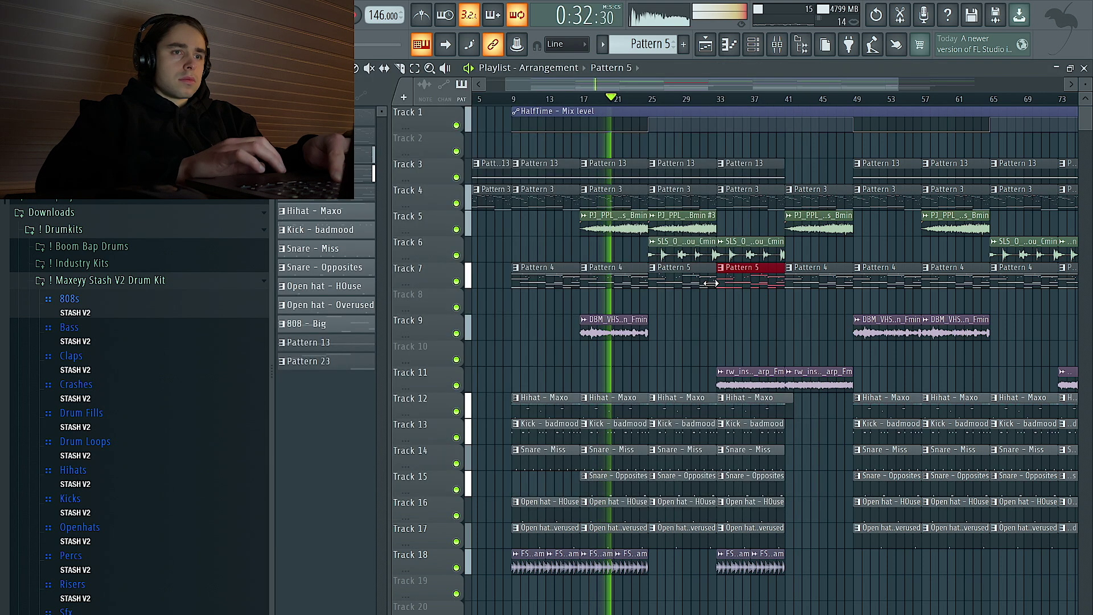
- Review the arrangement around bars 17 to 33 during playback, along with the levels and effect chain of mixer insert 12
{"action": "scroll", "coordinate": [649, 311], "scroll_direction": "up", "scroll_amount": 1}
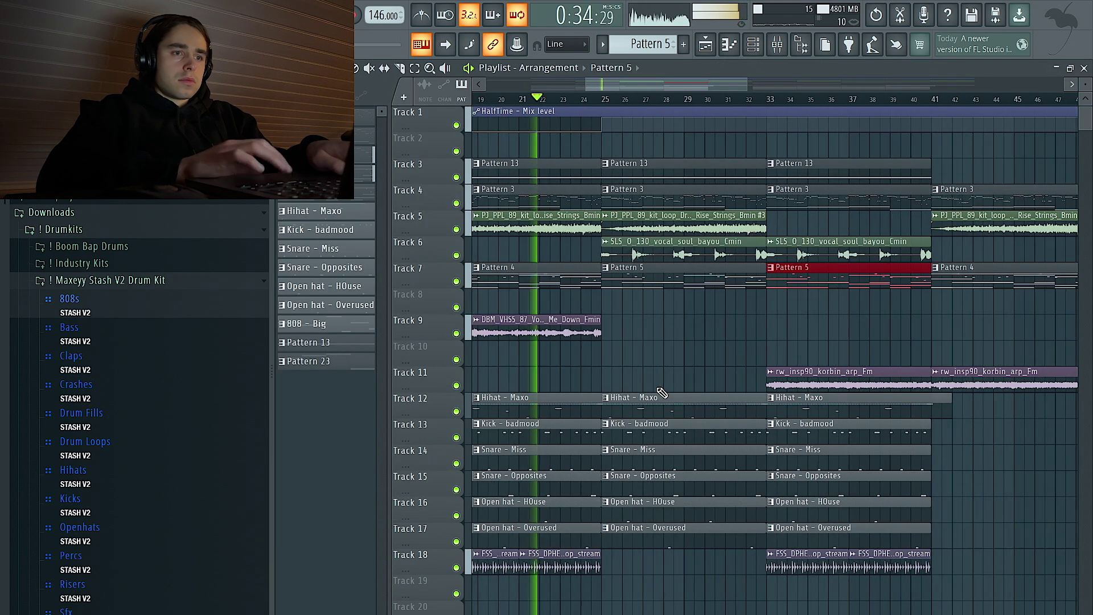
{"action": "scroll", "coordinate": [660, 393], "scroll_direction": "up", "scroll_amount": 1}
{"action": "scroll", "coordinate": [669, 436], "scroll_direction": "up", "scroll_amount": 1}
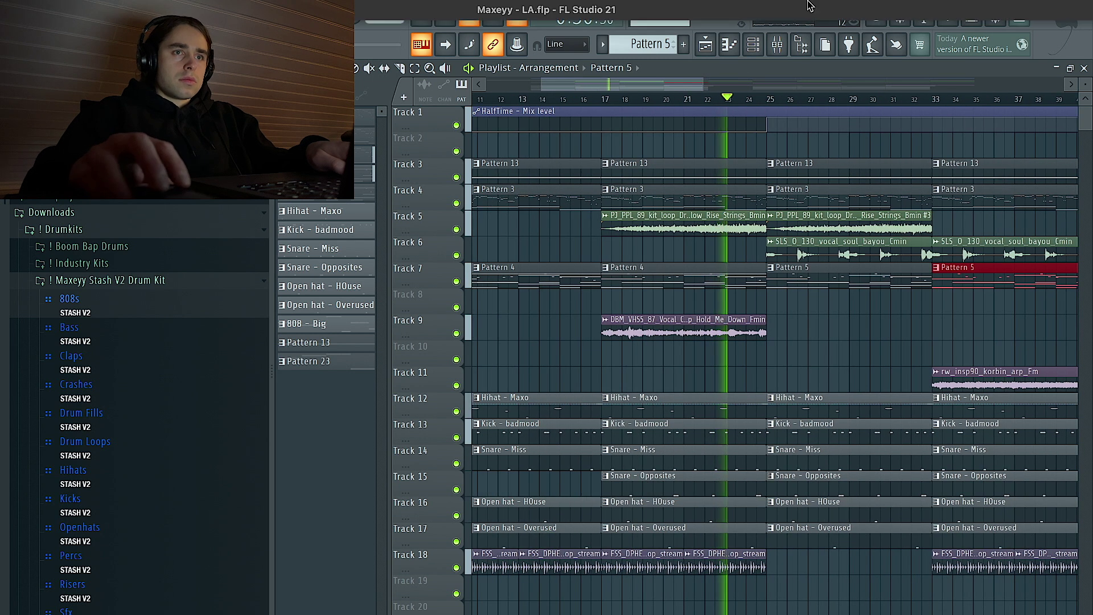
{"action": "key", "text": "F9"}
{"action": "scroll", "coordinate": [583, 510], "scroll_direction": "down", "scroll_amount": 2}
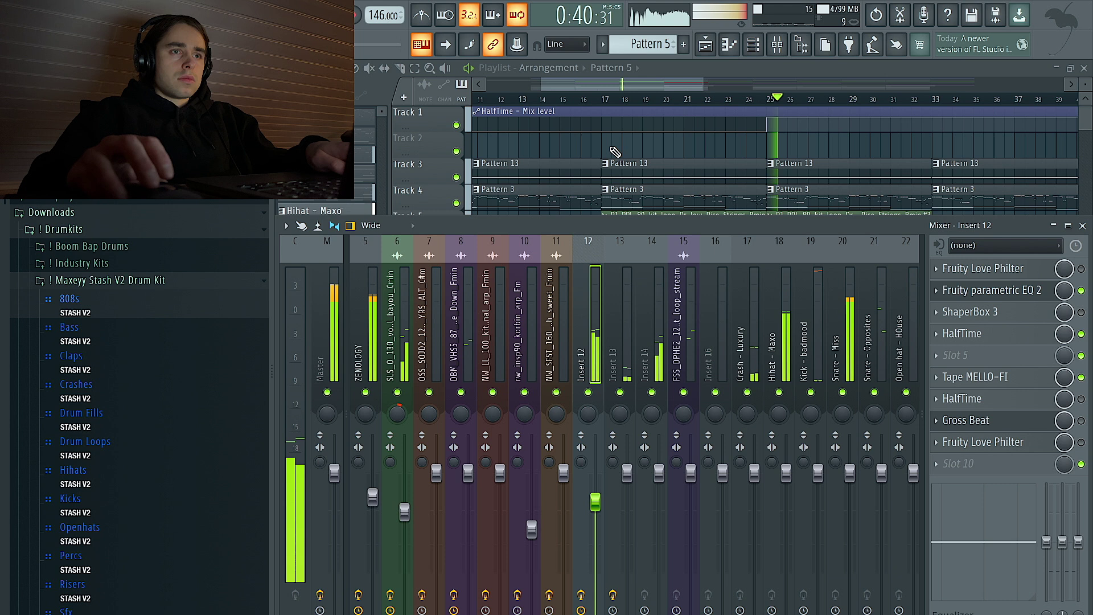
{"action": "key", "text": "F9"}
{"action": "scroll", "coordinate": [700, 277], "scroll_direction": "down", "scroll_amount": 2}
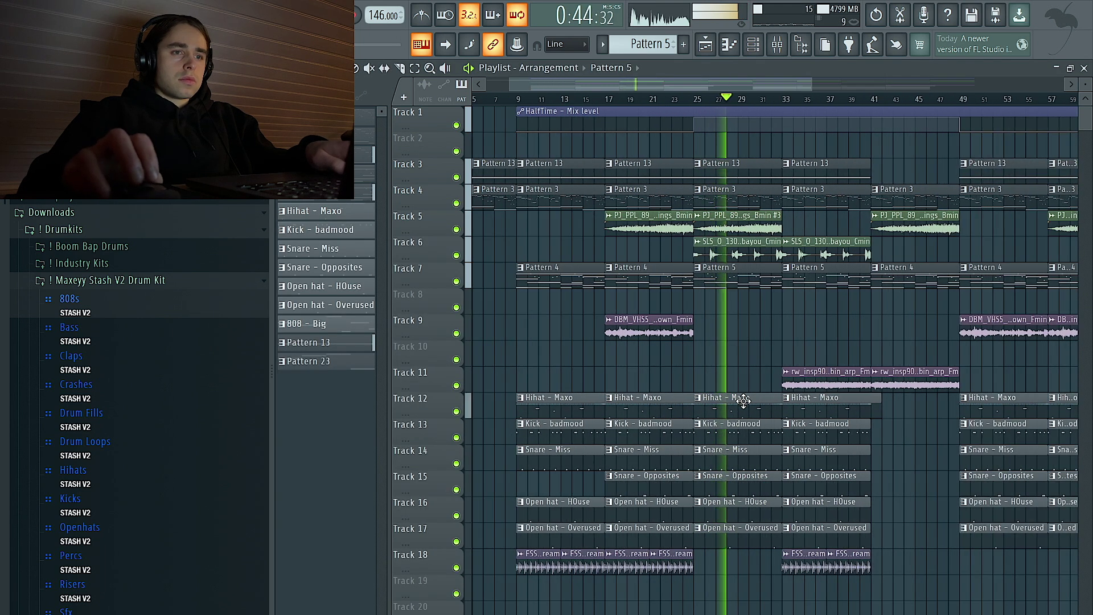
- Trim the Track 12 Hihat - Maxo clip at bar 25 to end at bar 32 and the one at bar 33 to end at bar 41
{"action": "left_click", "coordinate": [777, 408]}
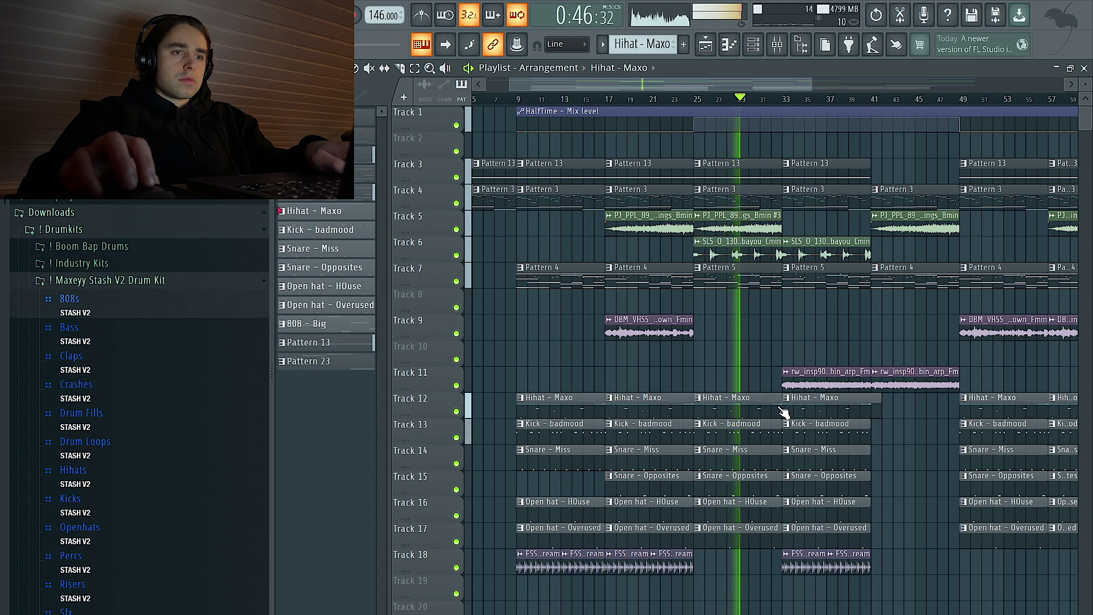
{"action": "left_click", "coordinate": [771, 398]}
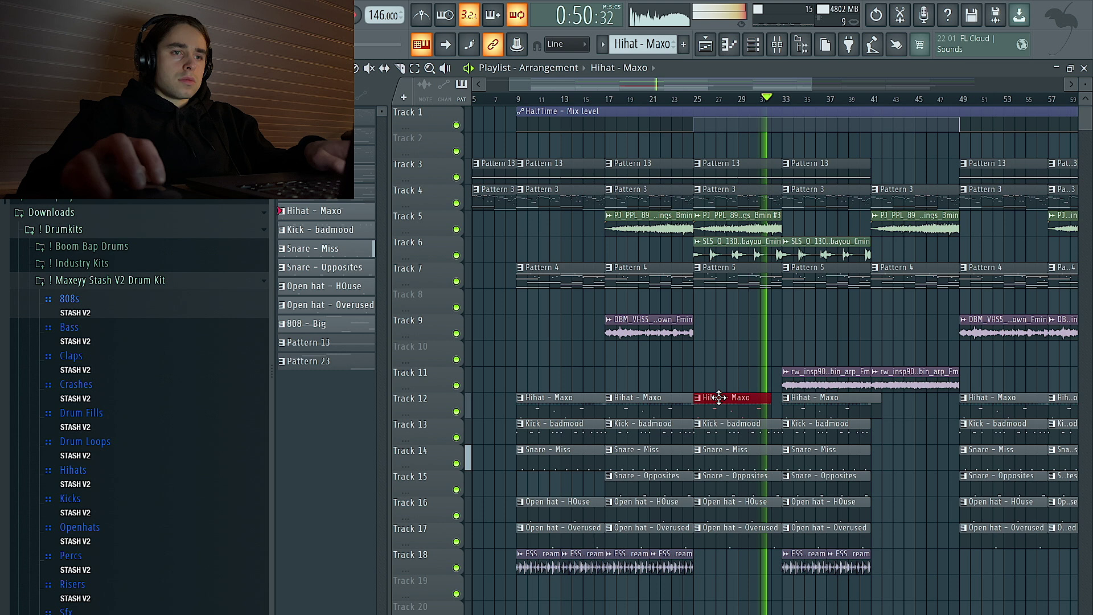
{"action": "mouse_move", "coordinate": [666, 398]}
{"action": "left_mouse_down"}
{"action": "mouse_move", "coordinate": [670, 371]}
{"action": "mouse_move", "coordinate": [667, 387]}
{"action": "mouse_move", "coordinate": [680, 394]}
{"action": "left_mouse_up"}
{"action": "scroll", "coordinate": [783, 408], "scroll_direction": "down", "scroll_amount": 2}
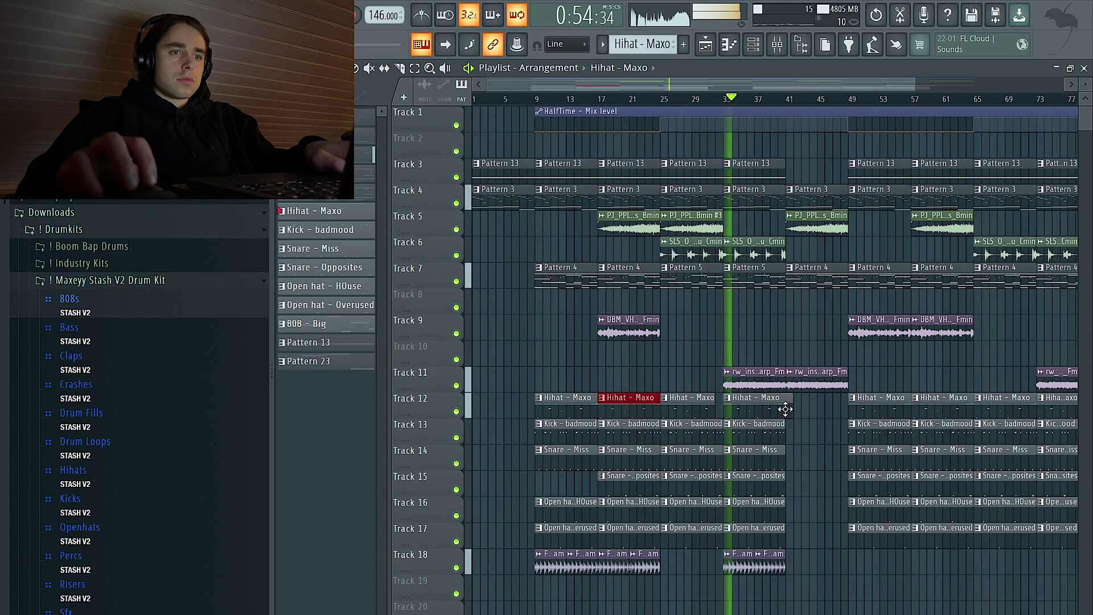
{"action": "scroll", "coordinate": [781, 402], "scroll_direction": "down", "scroll_amount": 2}
- Extend the FSS hat loop clips on Track 18 to bar 49, and duplicate the whole row with the copies starting at bar 57
{"action": "left_click_drag", "start_coordinate": [744, 571], "coordinate": [693, 561]}
{"action": "key", "text": "ctrl+b"}
{"action": "left_click_drag", "start_coordinate": [810, 579], "coordinate": [519, 561]}
{"action": "key", "text": "ctrl+b"}
{"action": "left_click_drag", "start_coordinate": [785, 557], "coordinate": [829, 556]}
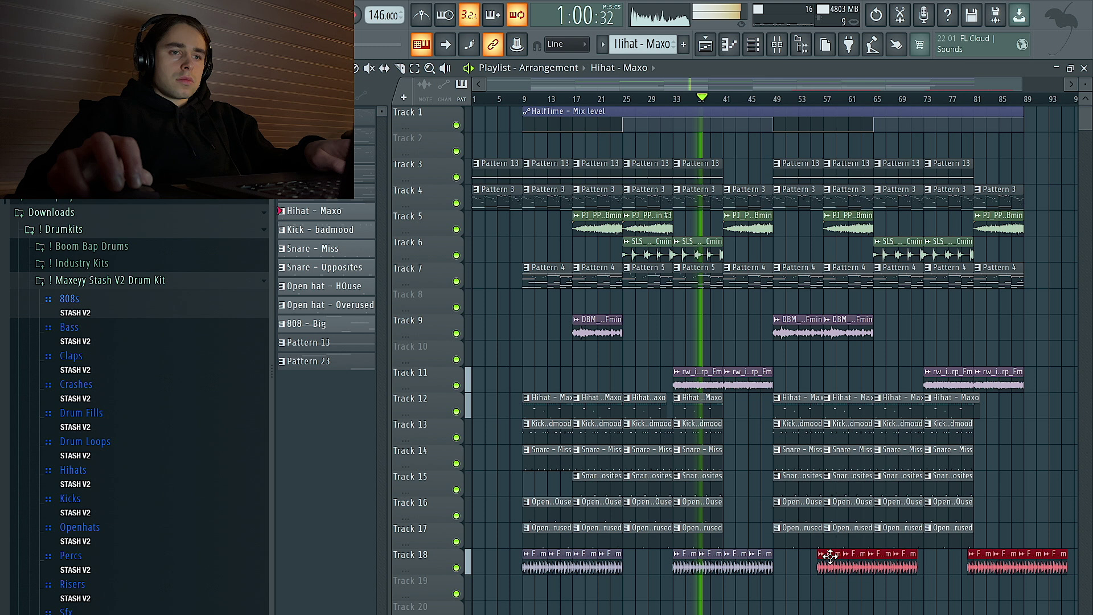
{"action": "left_click", "coordinate": [1008, 424]}
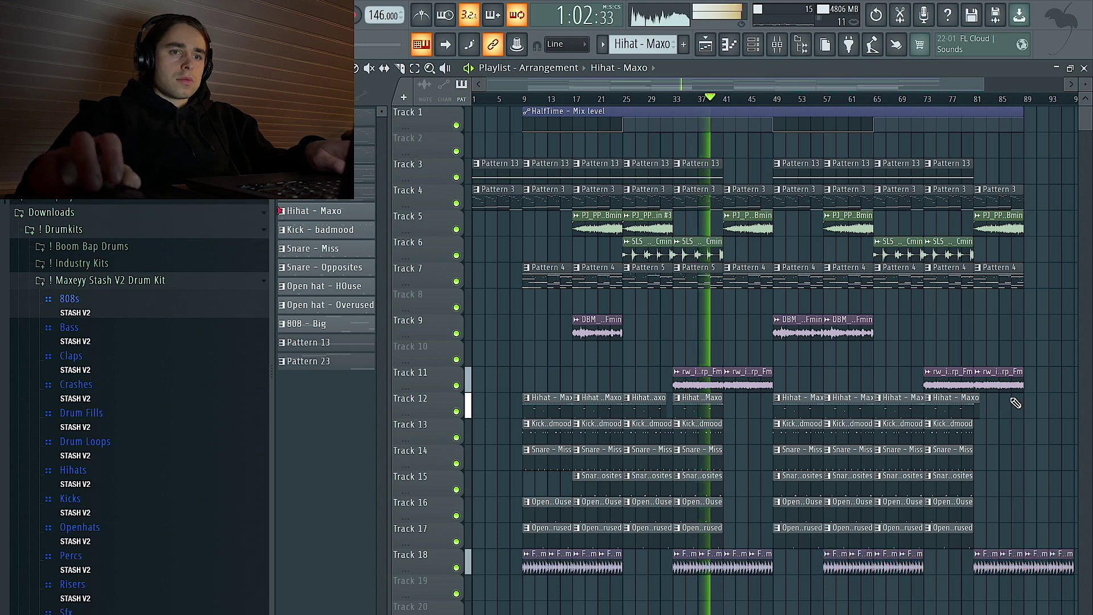
- Delete all clips from bar 49 onward and duplicate the bar 9 to 49 section so the copy starts at bar 49
{"action": "left_click_drag", "start_coordinate": [1059, 599], "coordinate": [775, 140]}
{"action": "left_click_drag", "start_coordinate": [1029, 608], "coordinate": [786, 110]}
{"action": "key", "text": "Delete"}
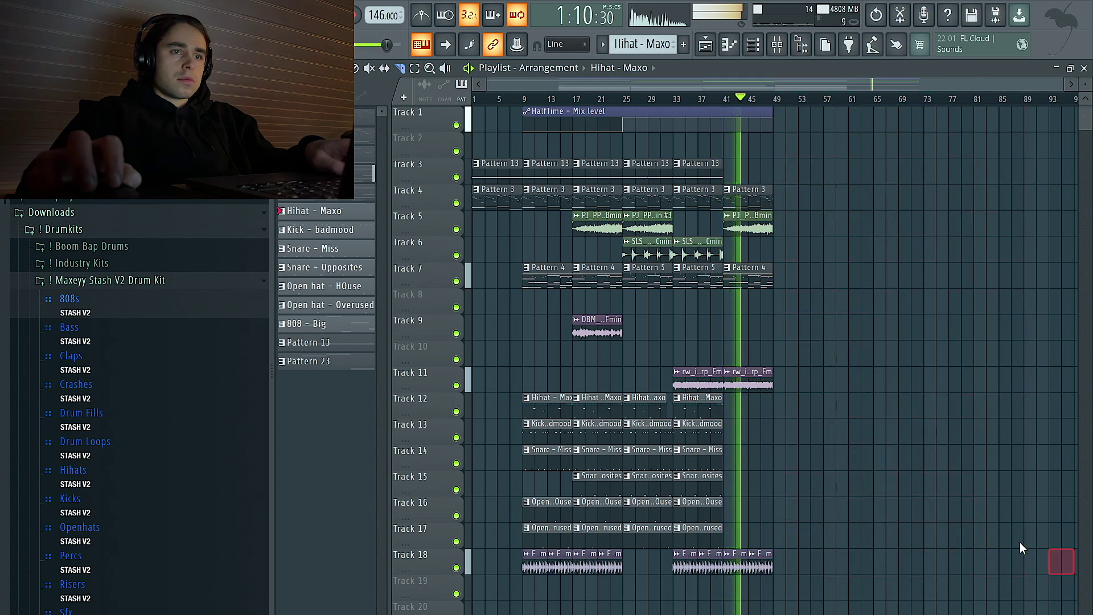
{"action": "left_click_drag", "start_coordinate": [954, 602], "coordinate": [529, 106]}
{"action": "key", "text": "ctrl+b"}
- Duplicate the rw_insp90 arp clip on Track 11 to bars 49 and 57, and delete the Track 18 hat loops between bars 49 and 57
{"action": "left_click", "coordinate": [757, 376]}
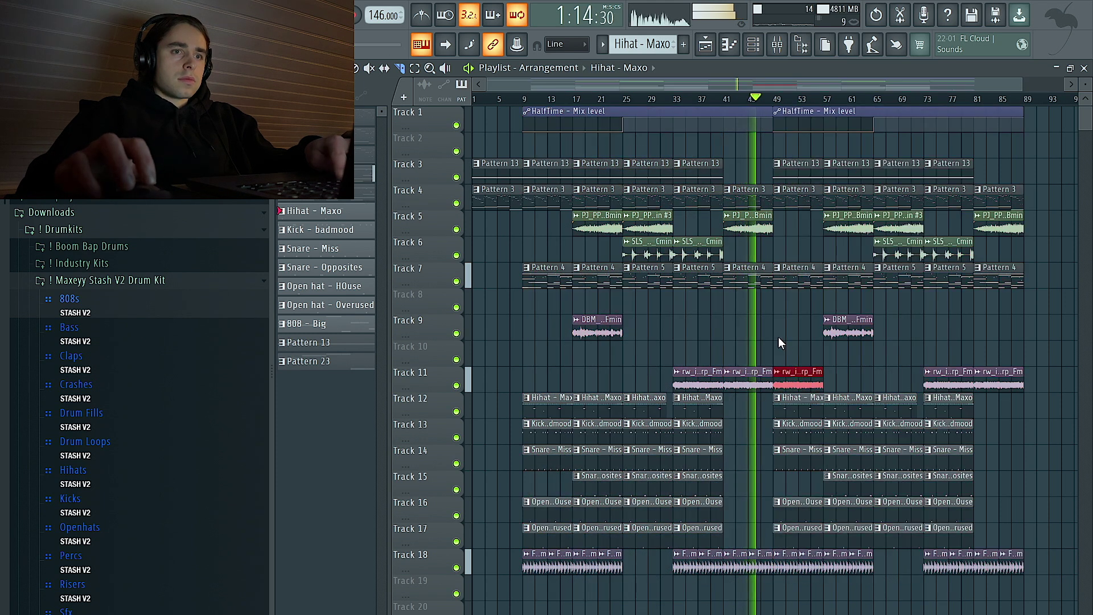
{"action": "key", "text": "ctrl+b"}
{"action": "key", "text": "ctrl+b"}
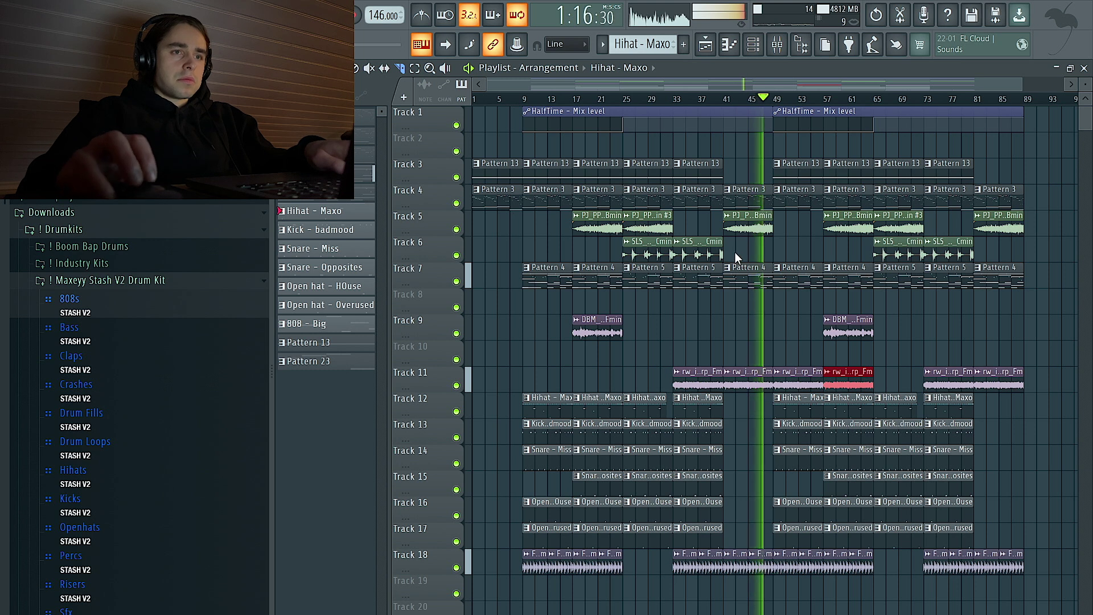
{"action": "right_click", "coordinate": [786, 569]}
{"action": "right_click", "coordinate": [814, 568]}
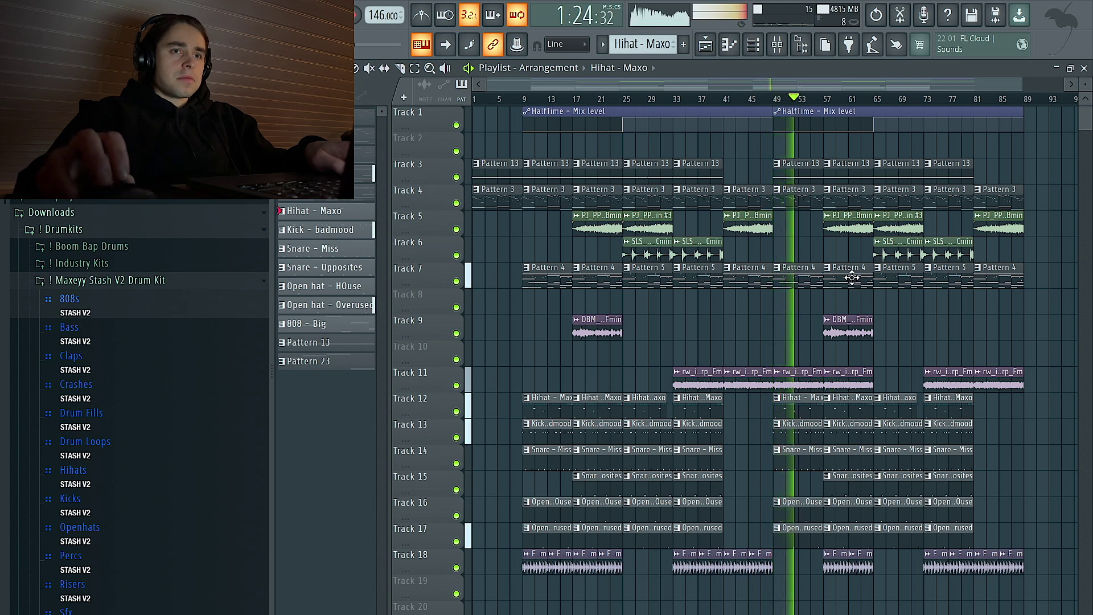
- Raise the DUNE 3 notes in Pattern 13 by one octave to F6, and return to the playlist
{"action": "double_click", "coordinate": [849, 171]}
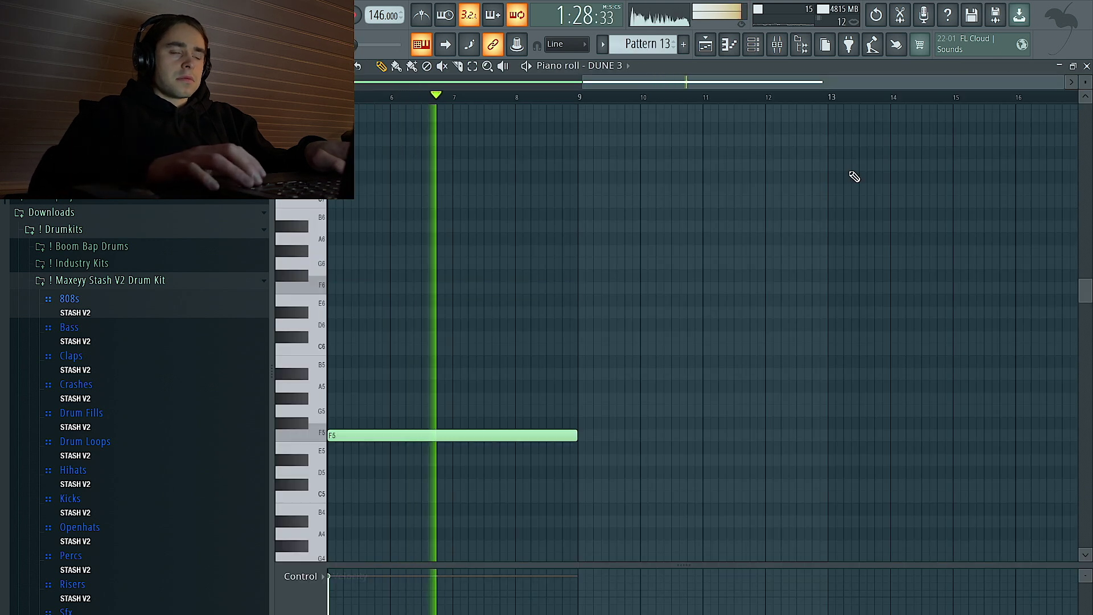
{"action": "left_click", "coordinate": [705, 44]}
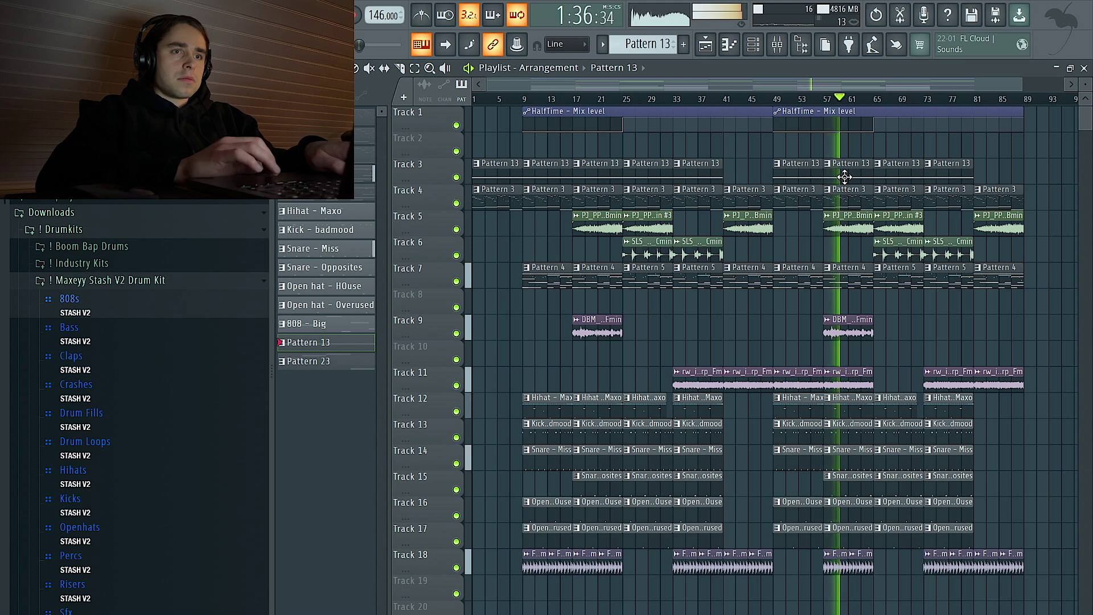
{"action": "double_click", "coordinate": [845, 177]}
{"action": "key", "text": "ctrl+Up"}
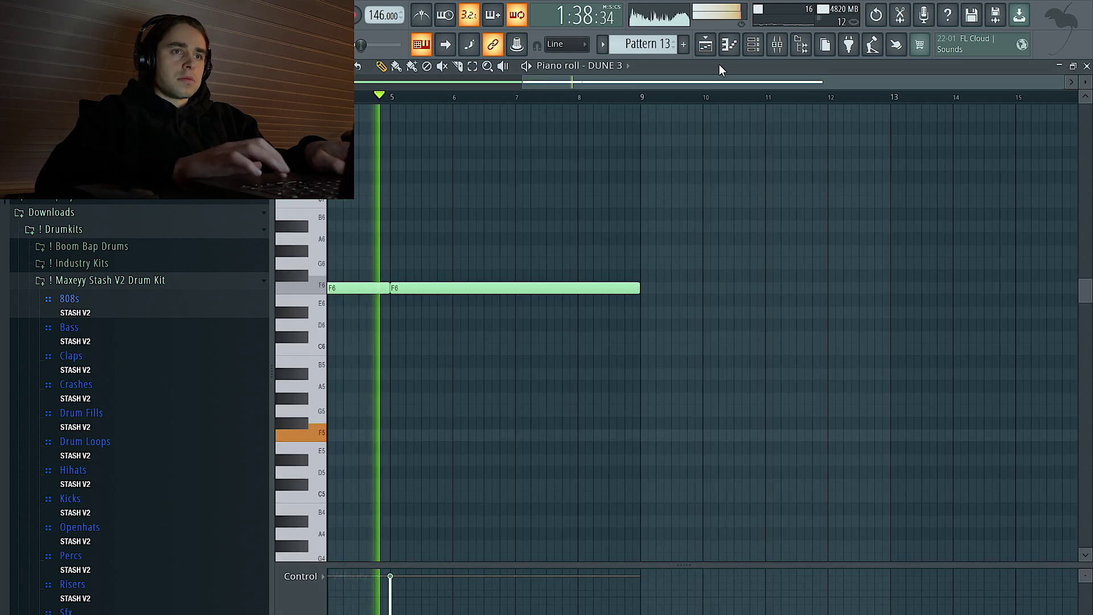
{"action": "left_click", "coordinate": [706, 46]}
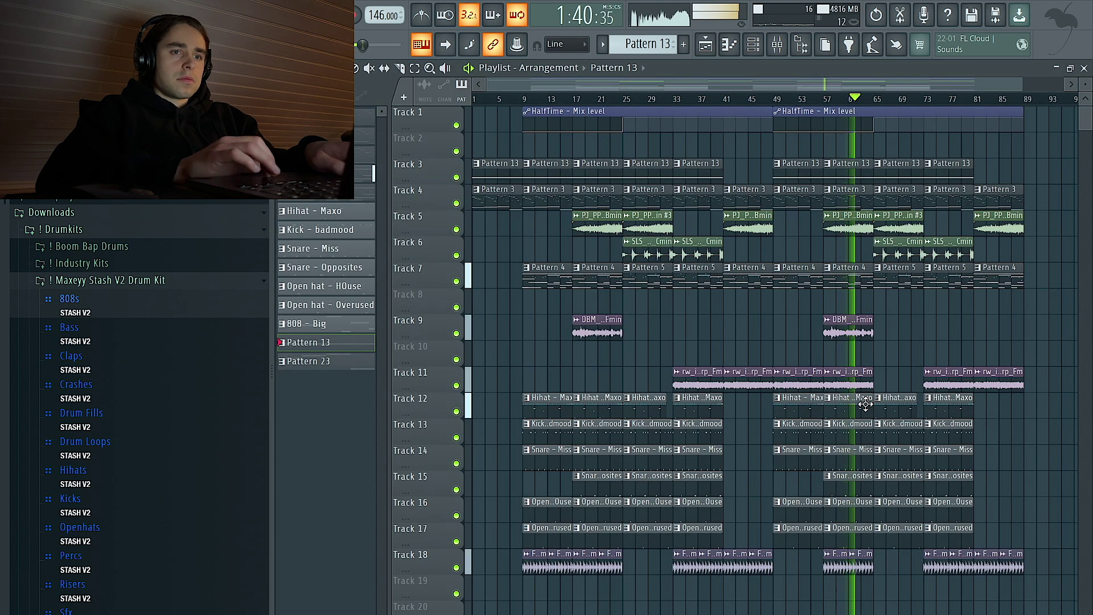
- Trim the Hihat - Maxo clip at bar 57 to end at bar 64, and delete the Snare - Opposites and Open hat - HOuse clips at bars 25 and 65
{"action": "scroll", "coordinate": [883, 431], "scroll_direction": "up", "scroll_amount": 3}
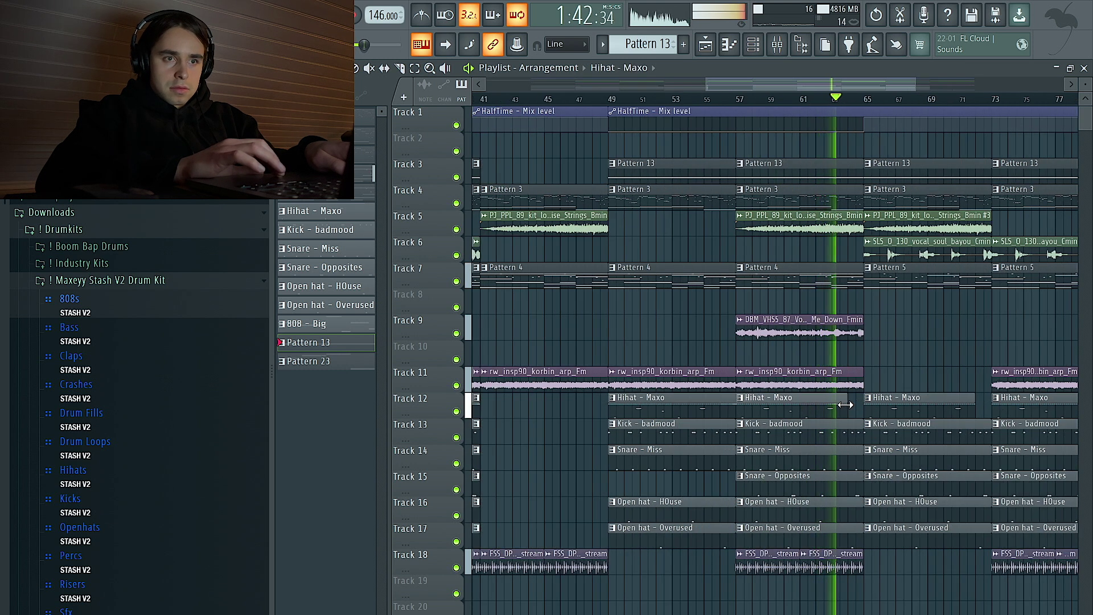
{"action": "right_click", "coordinate": [895, 485]}
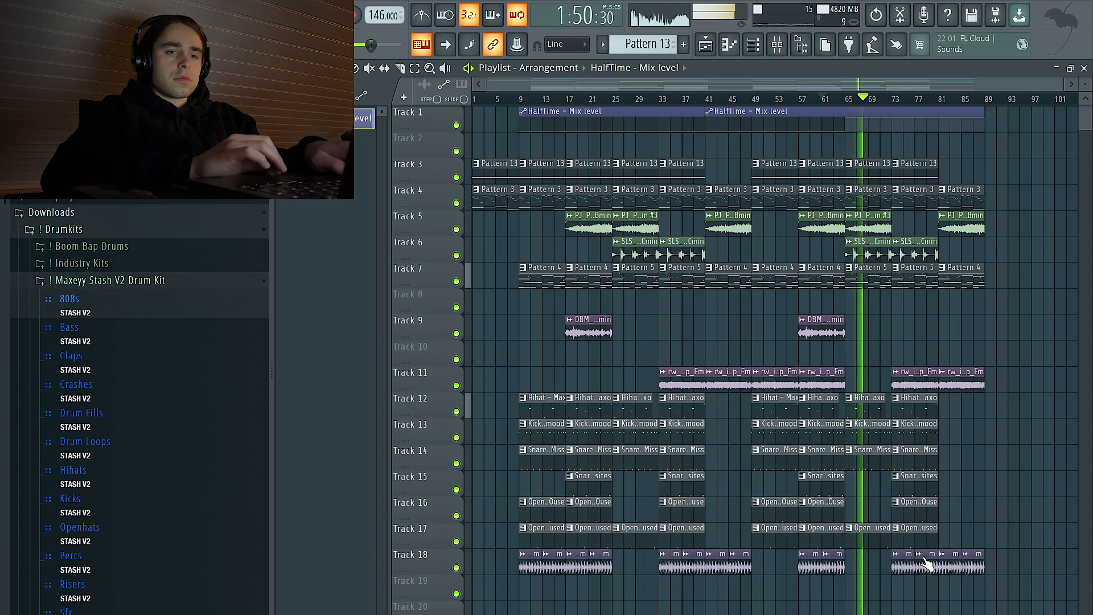
- Slice the HalfTime - Mix level clip at bar 49 and duplicate the bar 49 to 89 section so the copy starts at bar 89
{"action": "scroll", "coordinate": [910, 426], "scroll_direction": "up", "scroll_amount": 3}
{"action": "scroll", "coordinate": [908, 427], "scroll_direction": "down", "scroll_amount": 3}
{"action": "left_click_drag", "start_coordinate": [1044, 598], "coordinate": [770, 86]}
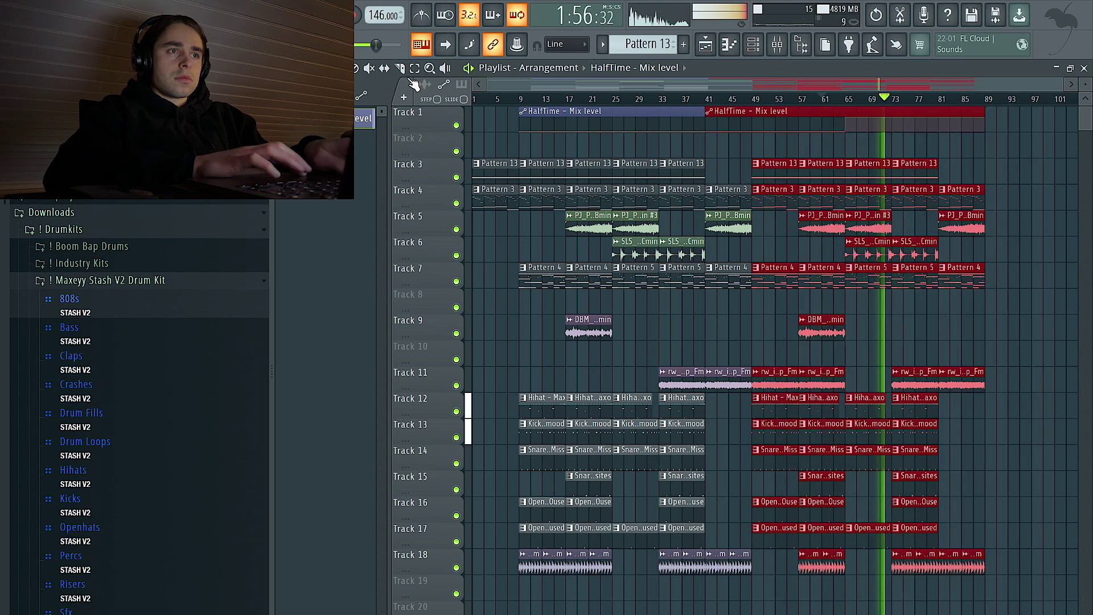
{"action": "left_click_drag", "start_coordinate": [753, 127], "coordinate": [752, 142]}
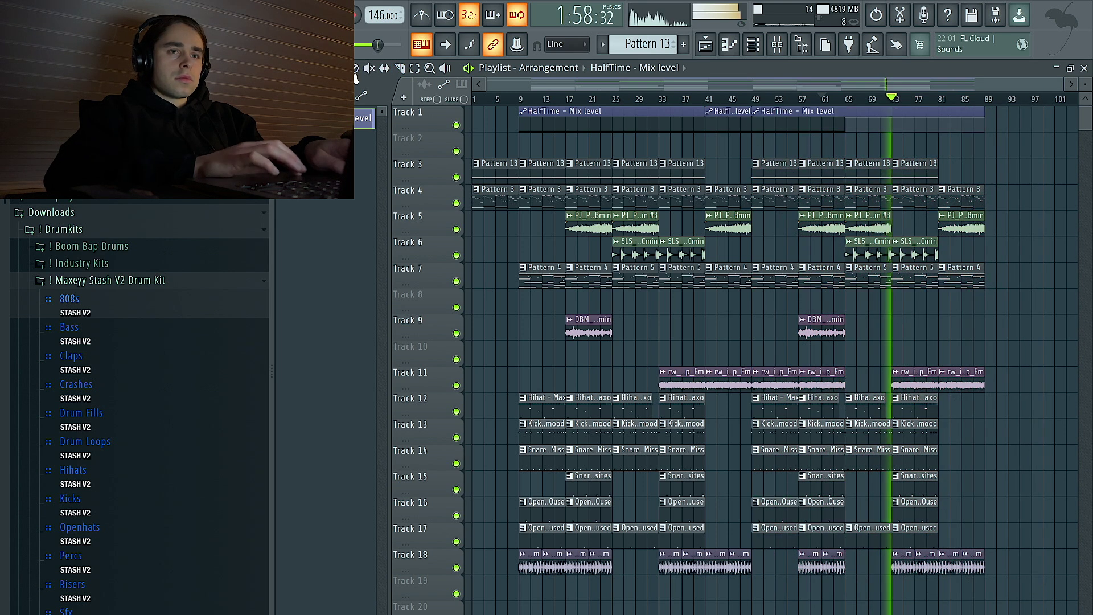
{"action": "left_click_drag", "start_coordinate": [1018, 598], "coordinate": [773, 110]}
{"action": "key", "text": "ctrl+b"}
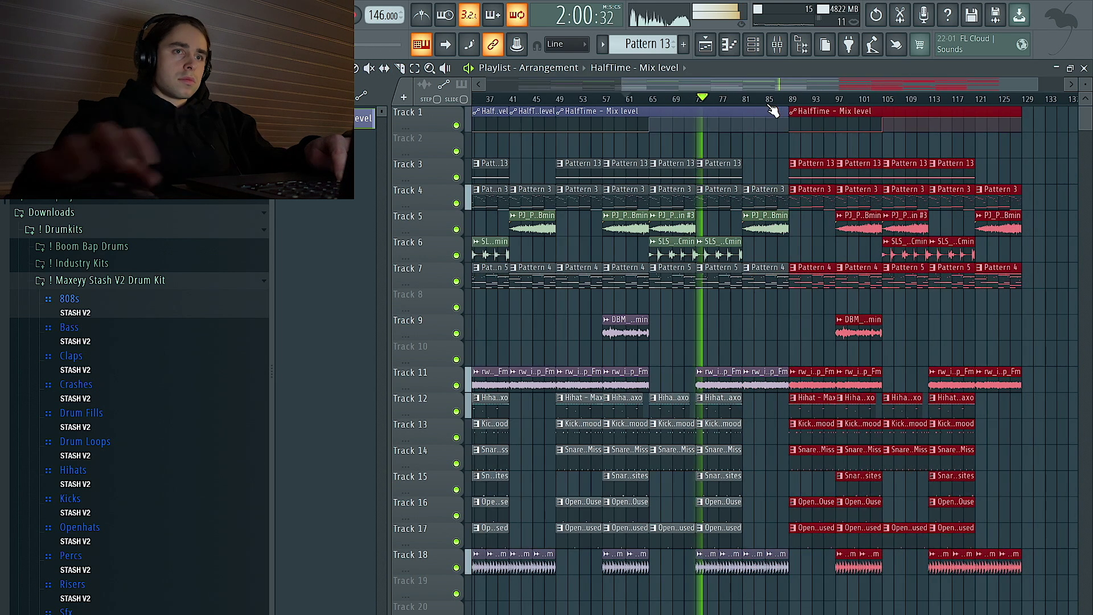
- Replace the copied HalfTime - Mix level clips on Track 1 after bar 89 with duplicates of the earlier segments, extending to bar 145
{"action": "left_click", "coordinate": [806, 141], "text": "ctrl"}
{"action": "left_click_drag", "start_coordinate": [839, 158], "coordinate": [834, 110]}
{"action": "key", "text": "Delete"}
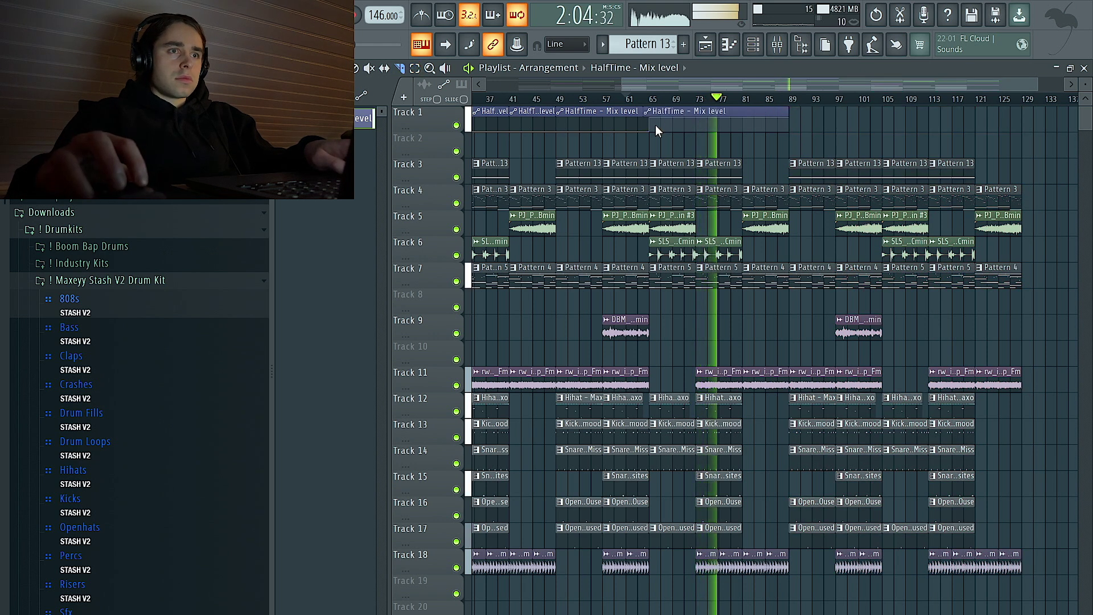
{"action": "key", "text": "ctrl+b"}
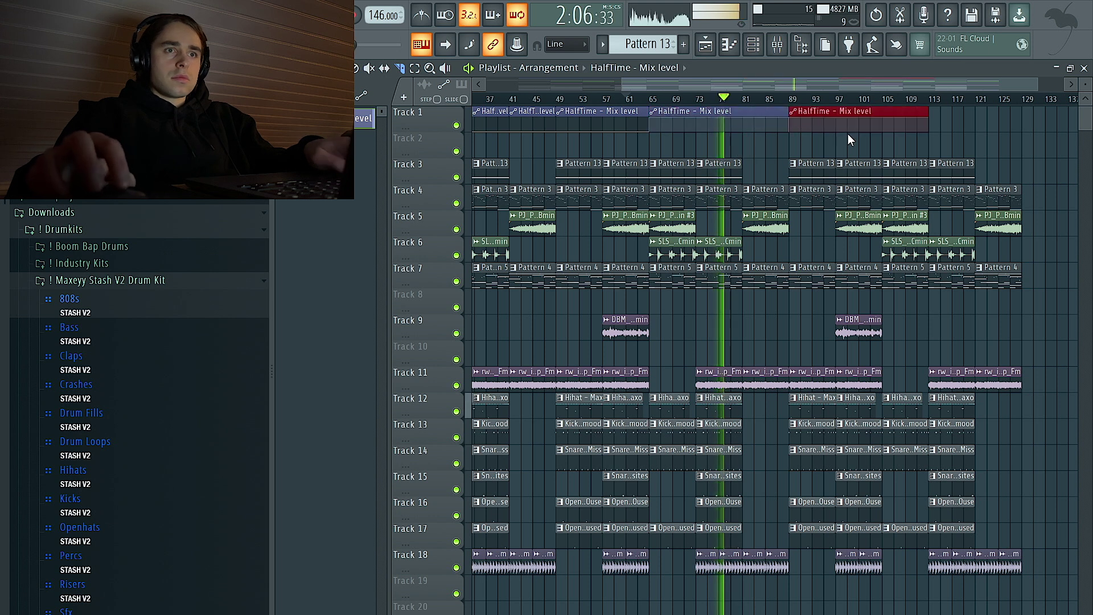
{"action": "key", "text": "Delete"}
{"action": "left_click_drag", "start_coordinate": [884, 147], "coordinate": [630, 128]}
{"action": "key", "text": "ctrl+b"}
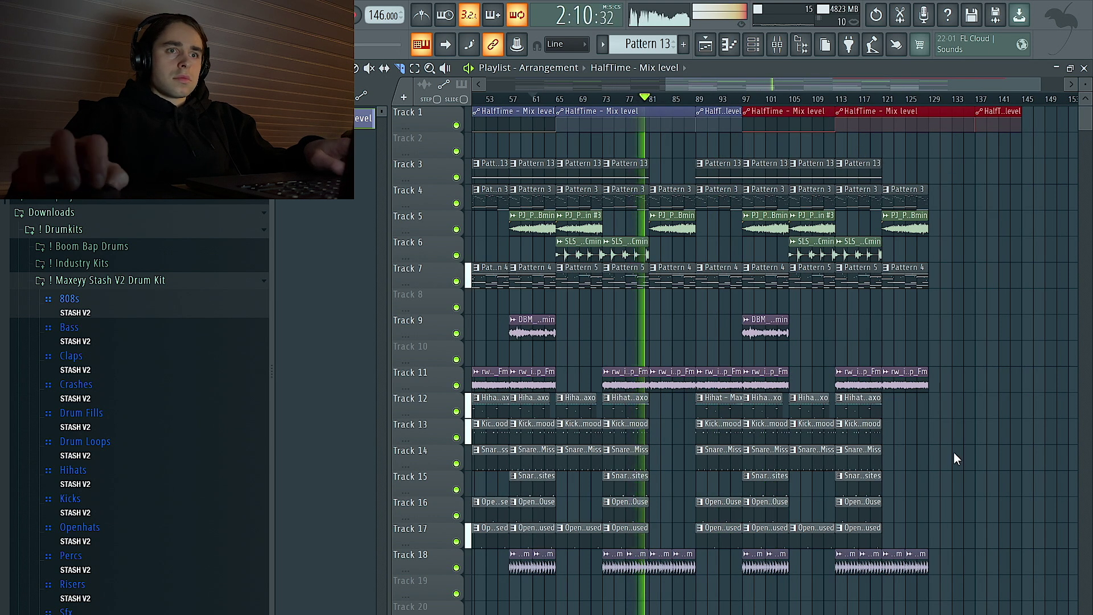
- Delete the drum clips on Tracks 12 to 17 from bar 113 and the Track 11 and 18 clips from bar 121
{"action": "left_click_drag", "start_coordinate": [923, 548], "coordinate": [863, 406]}
{"action": "key", "text": "Delete"}
{"action": "key", "text": "Delete"}
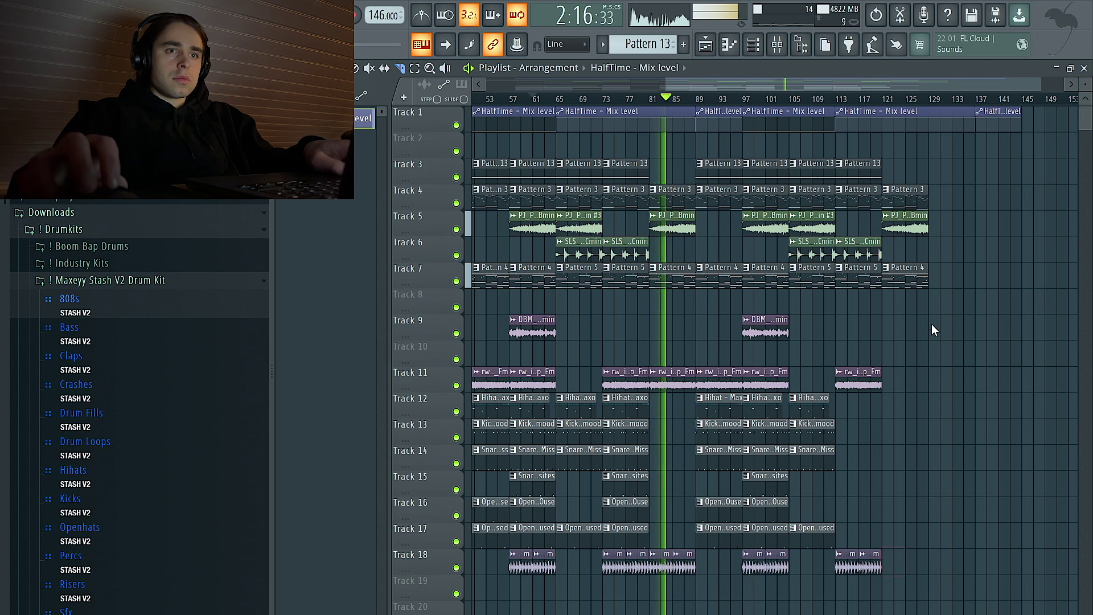
- Delete the Track 4, 5 and 7 clips from bar 113 and remove the HalfTime - Mix level automation past bar 121
{"action": "left_click_drag", "start_coordinate": [929, 314], "coordinate": [905, 183]}
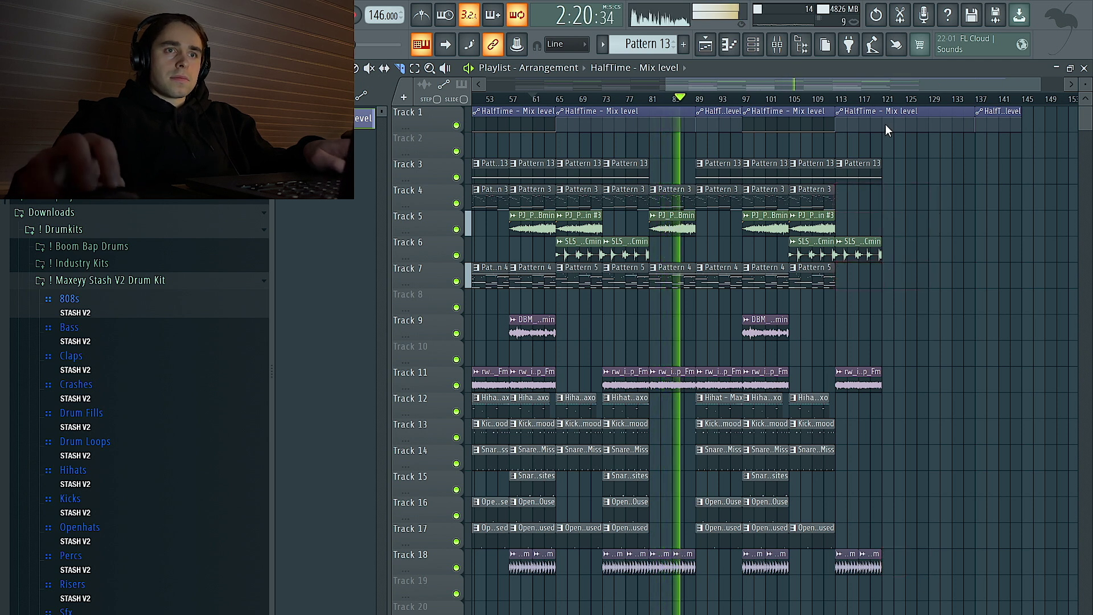
{"action": "left_click_drag", "start_coordinate": [945, 129], "coordinate": [988, 131]}
{"action": "key", "text": "Delete"}
{"action": "scroll", "coordinate": [985, 202], "scroll_direction": "down", "scroll_amount": 3}
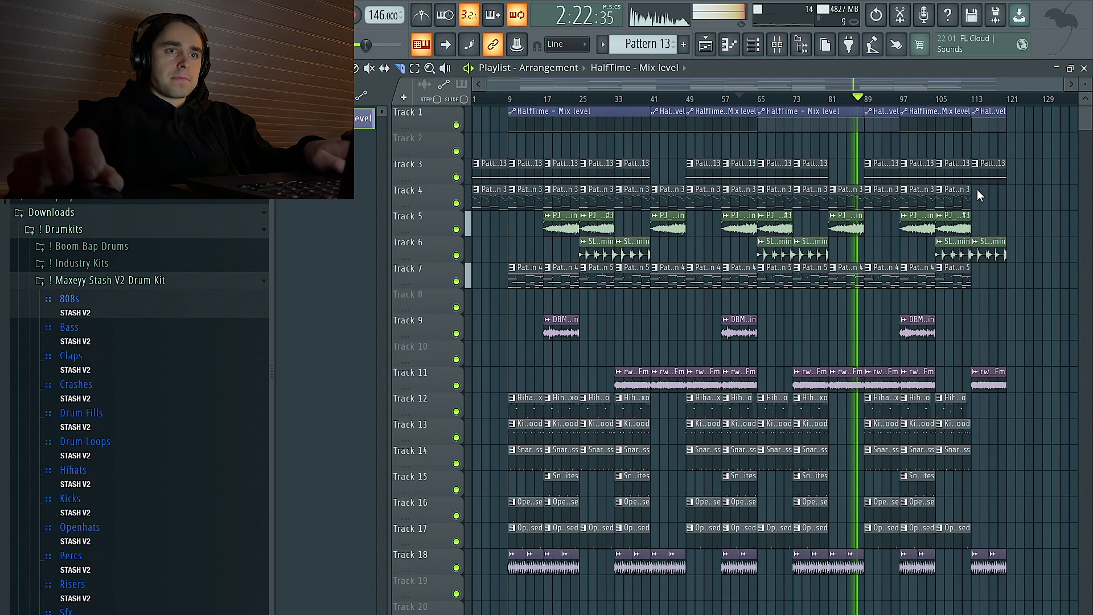
- Delete the rw_insp90 arp clip at bar 89 on Track 11 and duplicate the Track 5 strings clip from bar 81 to bar 89
{"action": "scroll", "coordinate": [923, 180], "scroll_direction": "up", "scroll_amount": 3}
{"action": "right_click", "coordinate": [822, 375]}
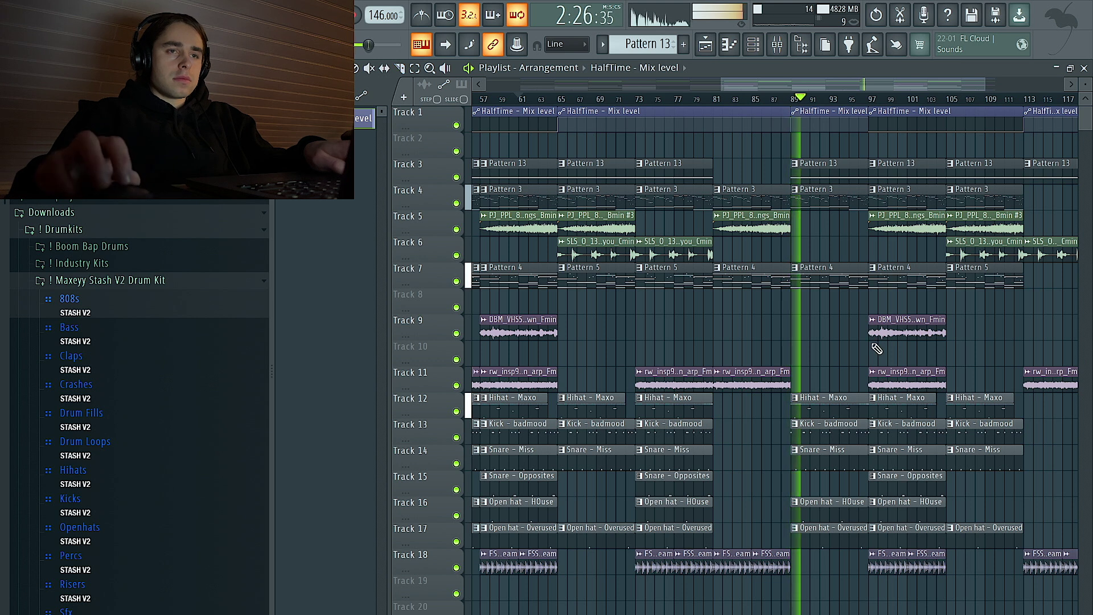
{"action": "scroll", "coordinate": [878, 347], "scroll_direction": "down", "scroll_amount": 3}
{"action": "left_click", "coordinate": [826, 233], "text": "ctrl"}
{"action": "key", "text": "ctrl+b"}
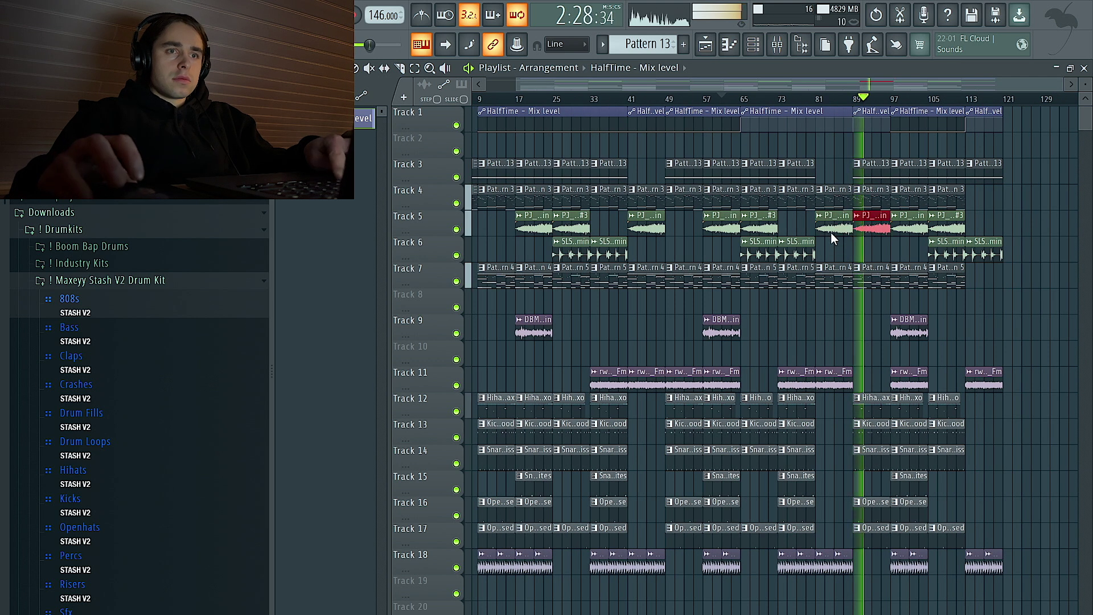
- Route the PJ_PPL_89 Driven Slow Rise Strings sample channel to mixer insert 16 and return to the playlist
{"action": "left_click", "coordinate": [786, 251], "text": "ctrl"}
{"action": "double_click", "coordinate": [883, 226]}
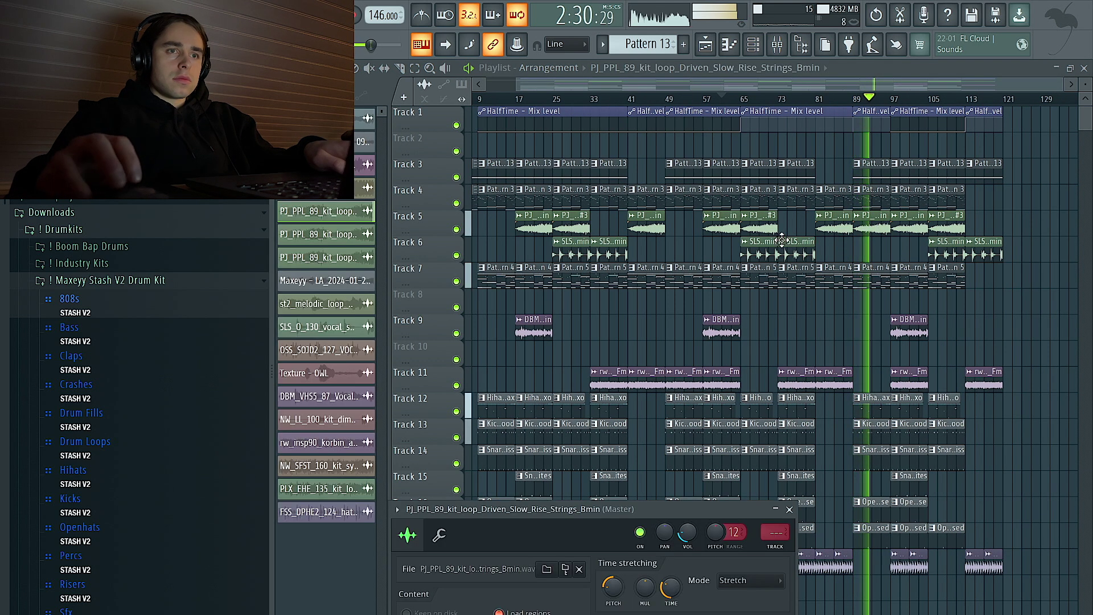
{"action": "left_click", "coordinate": [782, 548]}
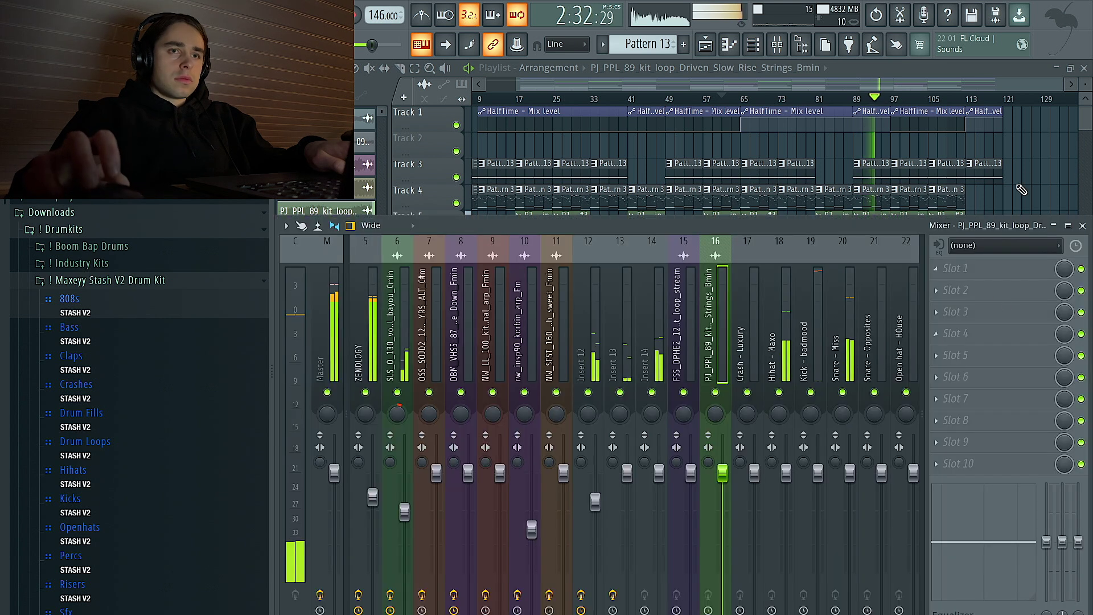
{"action": "right_click", "coordinate": [1023, 168]}
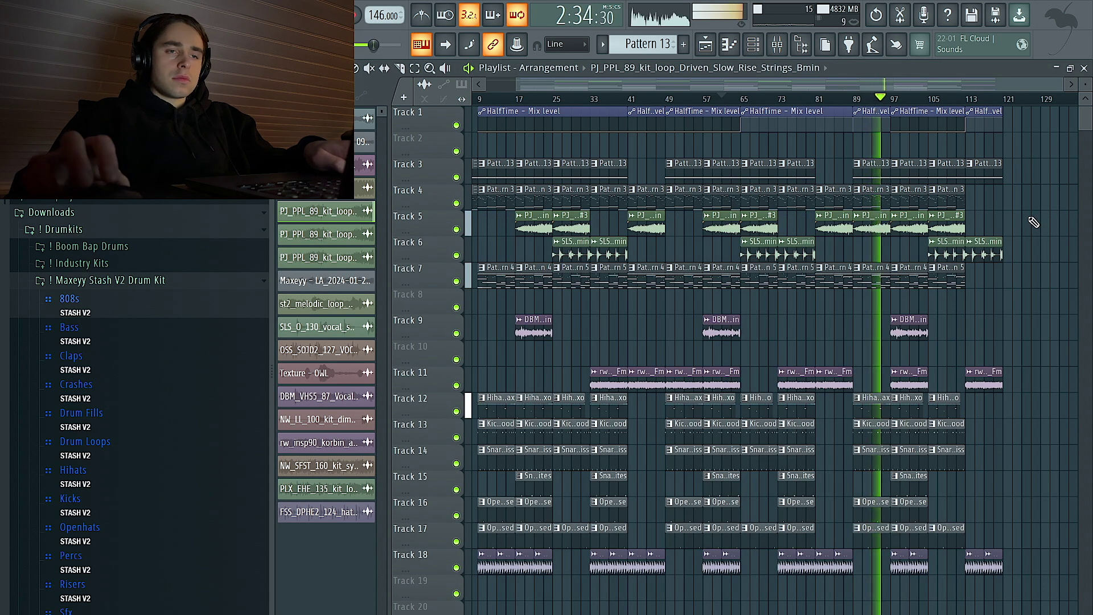
- Move all clips on Tracks 9 to 18 up by one track
{"action": "left_click_drag", "start_coordinate": [1011, 597], "coordinate": [254, 319]}
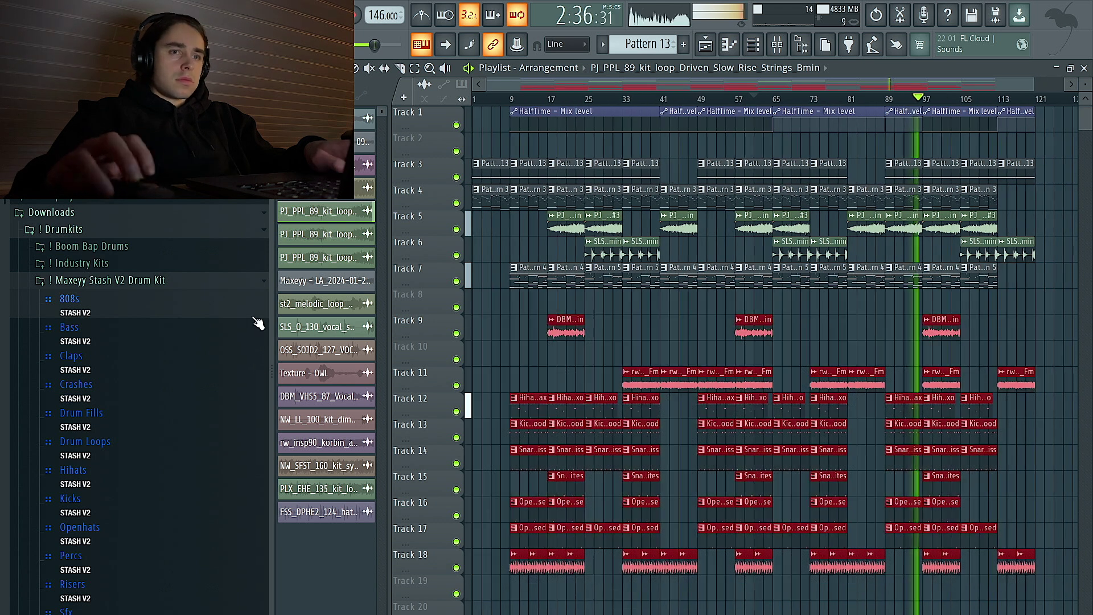
{"action": "key", "text": "shift+Up"}
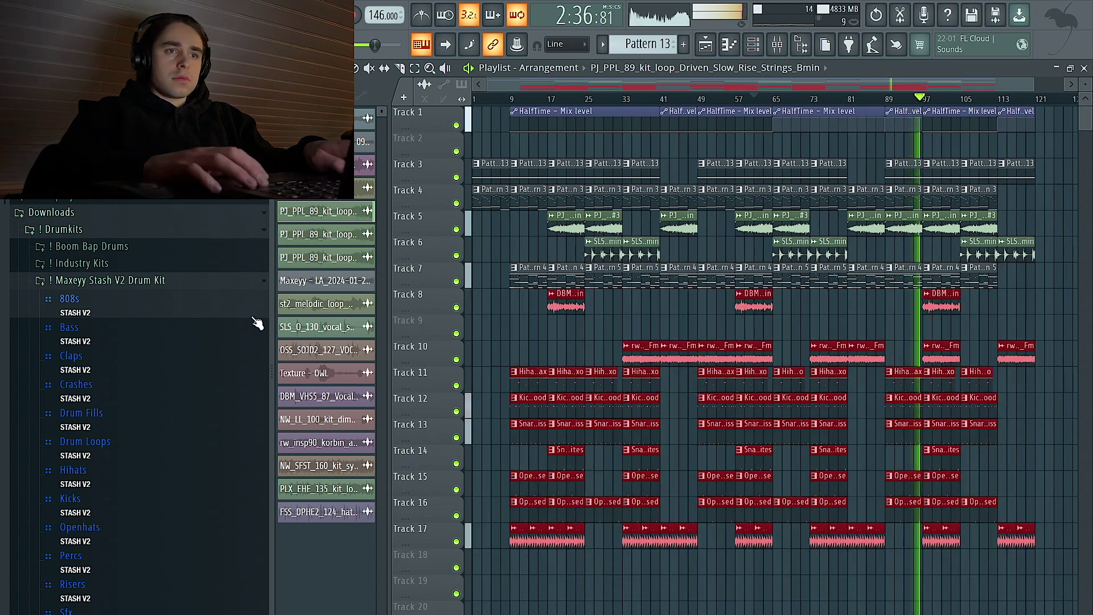
- Lower the SLS_O_130 vocal level slightly on mixer insert 6 and return to the playlist
{"action": "left_click", "coordinate": [777, 45]}
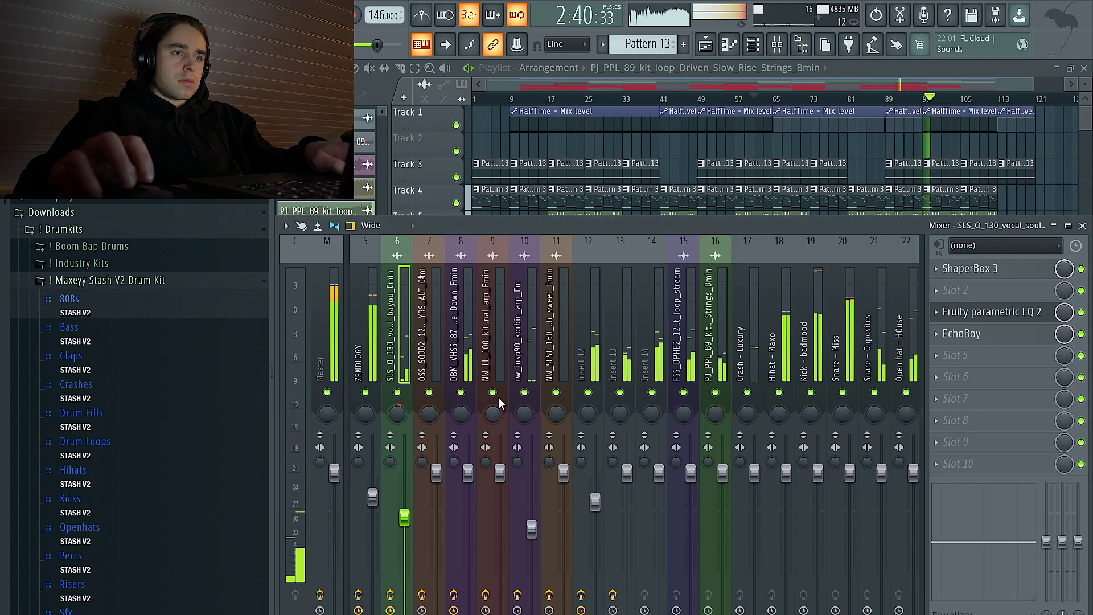
{"action": "scroll", "coordinate": [528, 340], "scroll_direction": "up", "scroll_amount": 4}
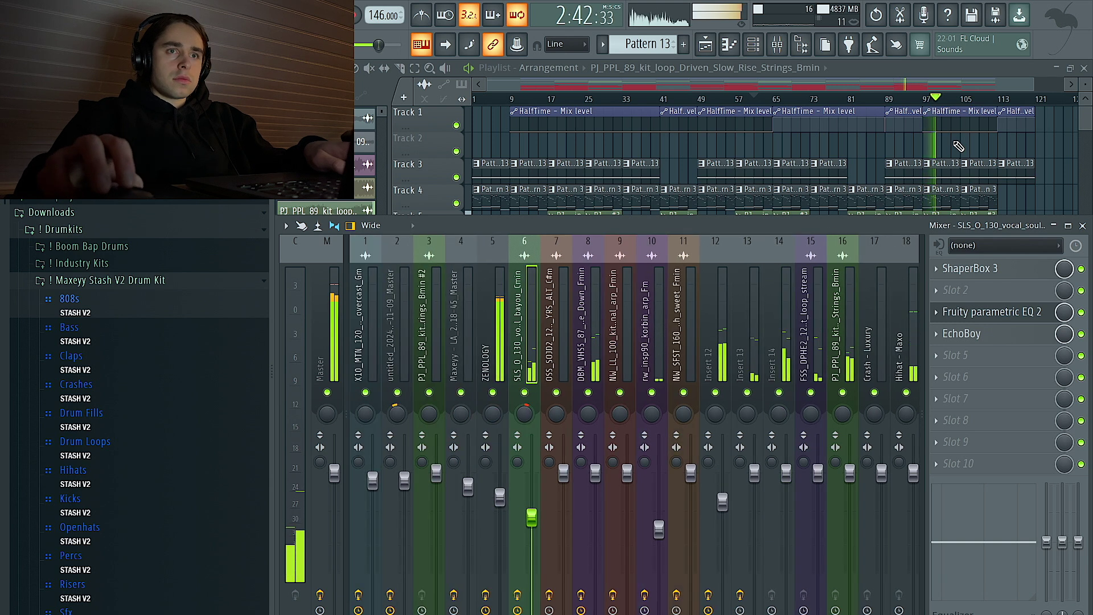
{"action": "key", "text": "F9"}
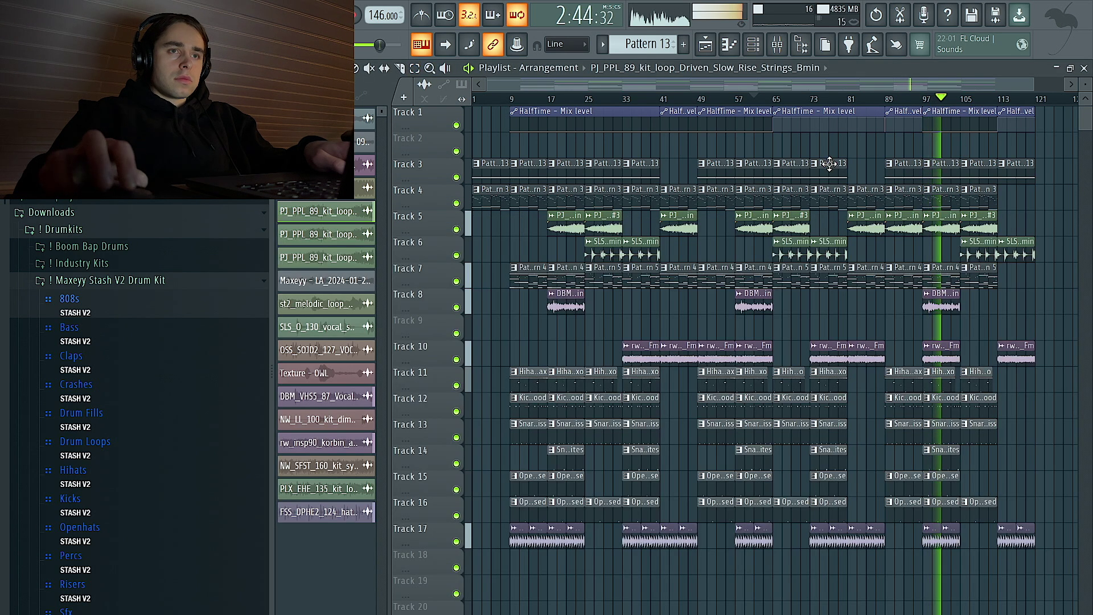
- Raise the ZENOLOGY level slightly on mixer insert 5, check the Master effect chain, and close the mixer
{"action": "scroll", "coordinate": [829, 163], "scroll_direction": "down", "scroll_amount": 1}
{"action": "left_click", "coordinate": [777, 44]}
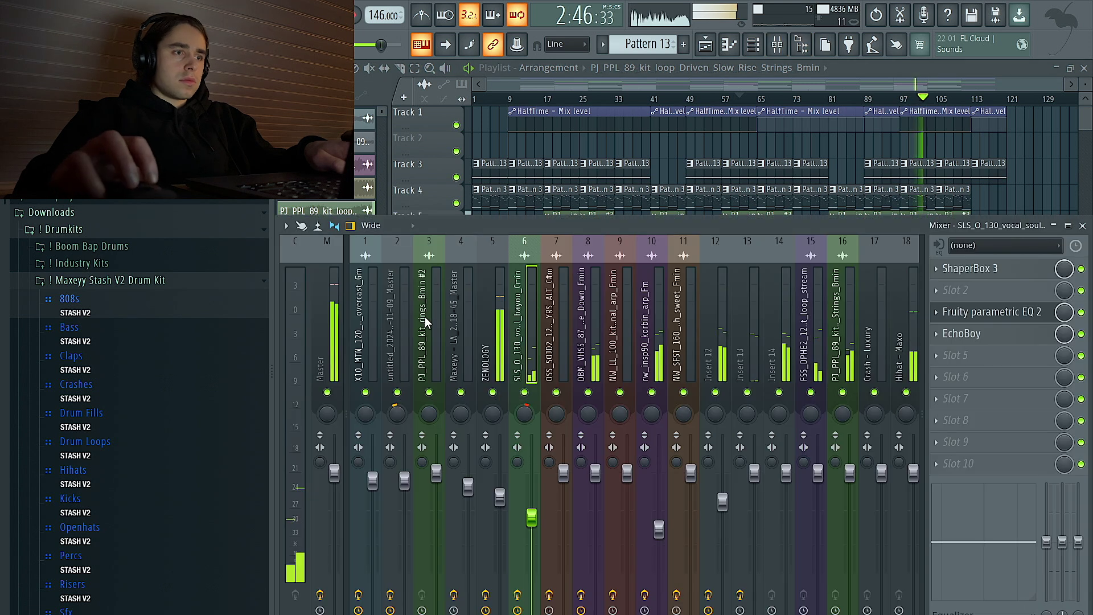
{"action": "left_click", "coordinate": [495, 509]}
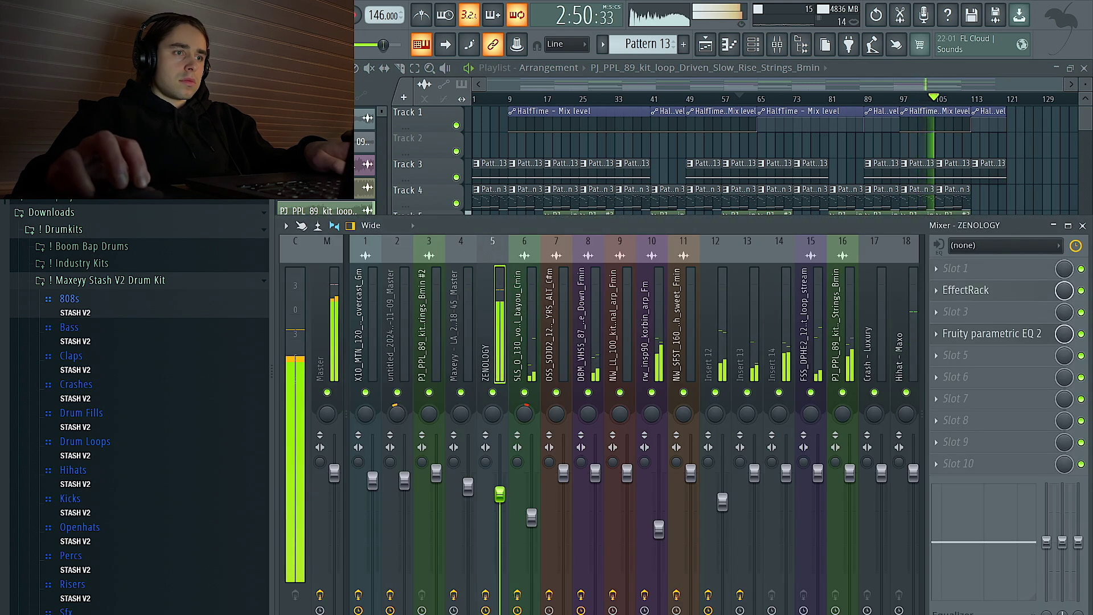
{"action": "left_click", "coordinate": [334, 325]}
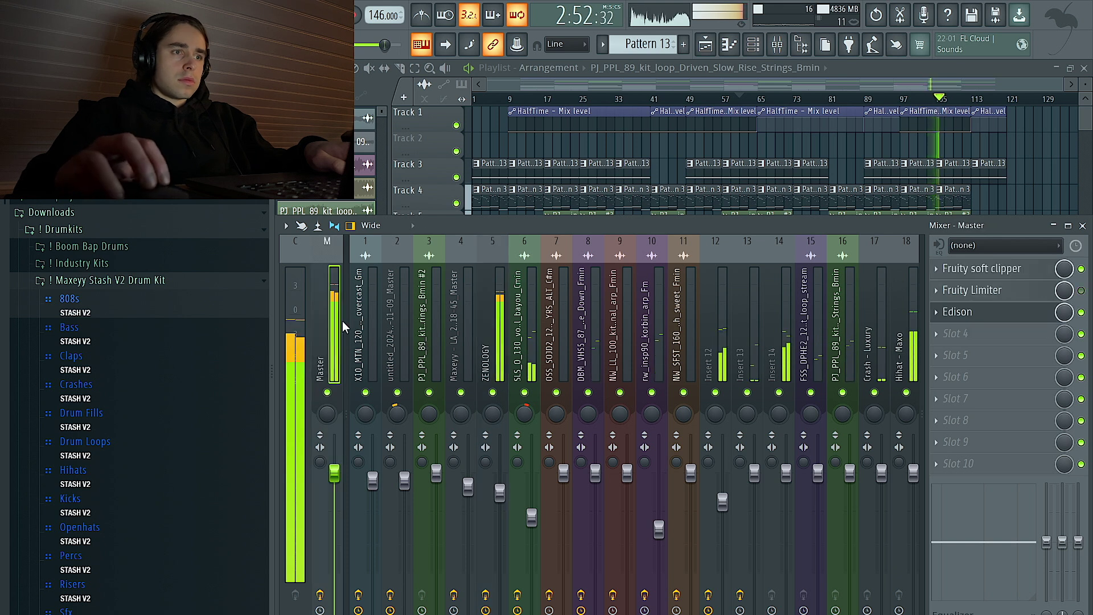
{"action": "left_click", "coordinate": [1082, 225]}
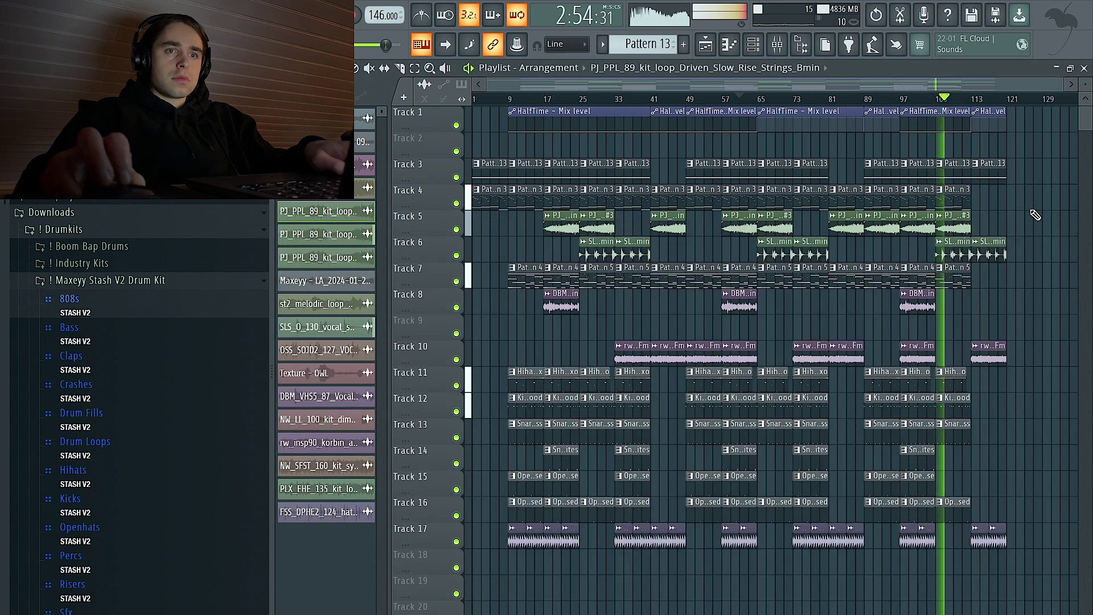
- Duplicate the DBM vocal clip on Track 8 from bar 97 to bar 105, and delete the rw_insp90 arp clip at bar 97 on Track 10
{"action": "scroll", "coordinate": [948, 294], "scroll_direction": "up", "scroll_amount": 3}
{"action": "left_click", "coordinate": [774, 294]}
{"action": "key", "text": "ctrl+b"}
{"action": "scroll", "coordinate": [927, 310], "scroll_direction": "down", "scroll_amount": 3}
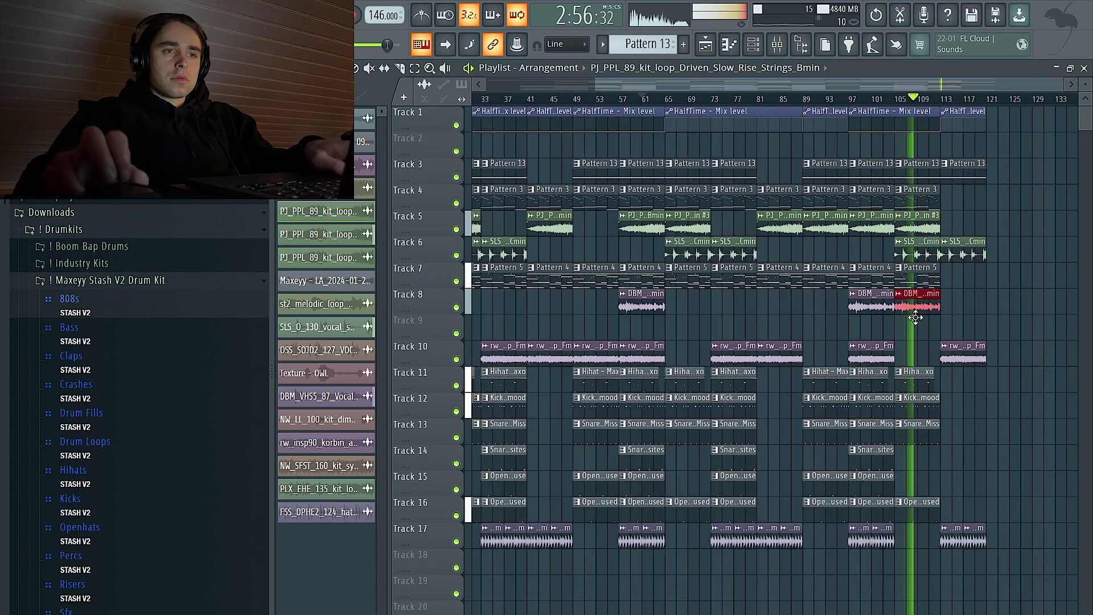
{"action": "right_click", "coordinate": [889, 358]}
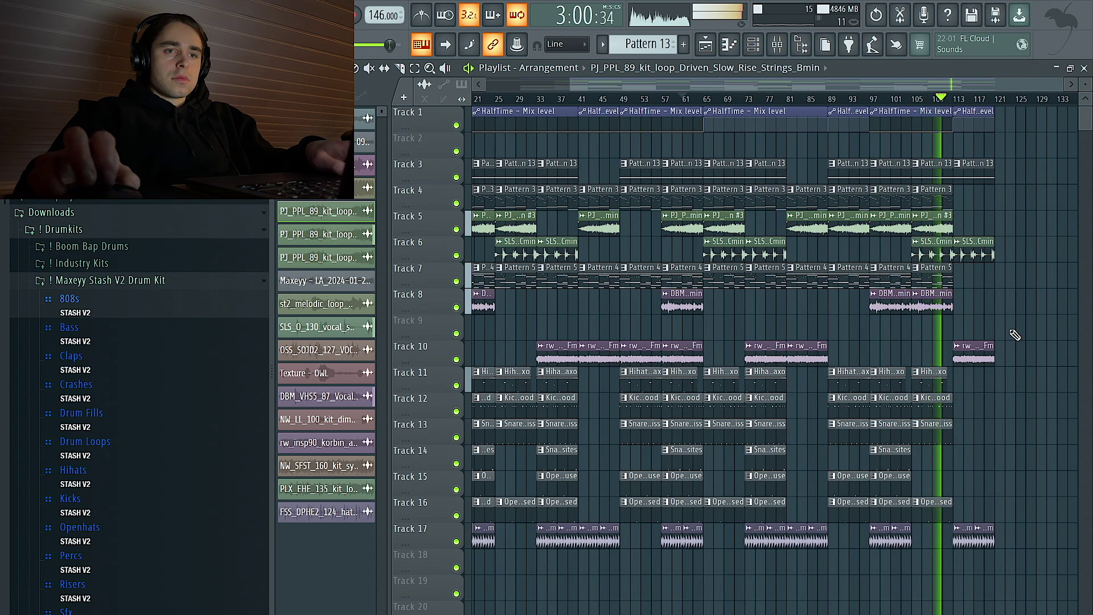
- Shorten the kick, snare and Overused open hat clips to end at bar 112, and delete the FSS hat loop clips after bar 113 on Track 17
{"action": "scroll", "coordinate": [939, 387], "scroll_direction": "up", "scroll_amount": 3}
{"action": "left_click_drag", "start_coordinate": [847, 397], "coordinate": [835, 439]}
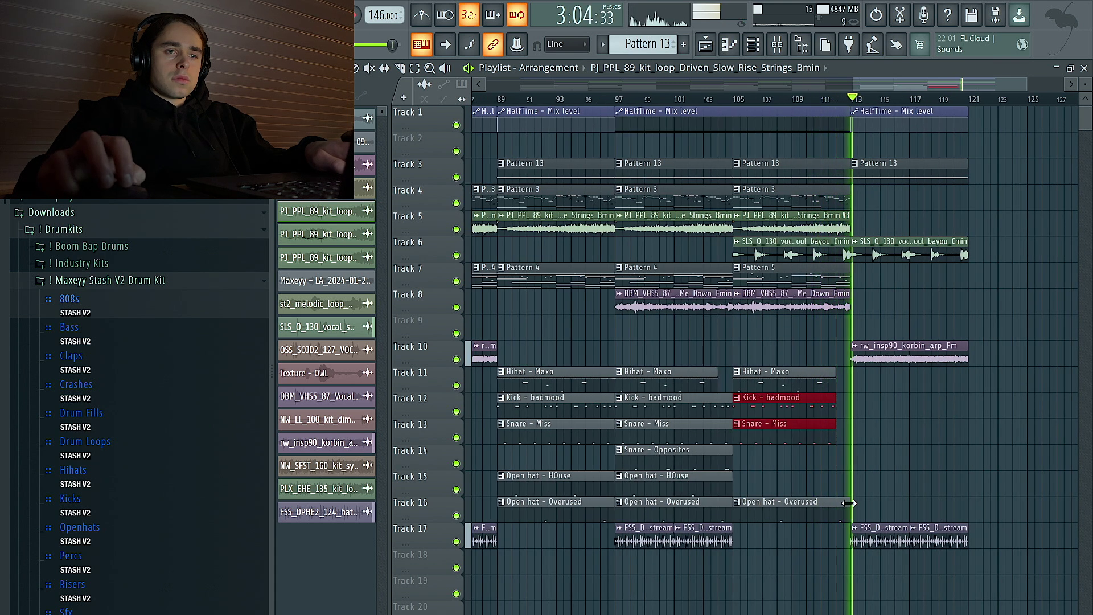
{"action": "left_click_drag", "start_coordinate": [849, 502], "coordinate": [835, 502]}
{"action": "right_click", "coordinate": [880, 535]}
{"action": "right_click", "coordinate": [916, 535]}
{"action": "scroll", "coordinate": [916, 538], "scroll_direction": "down", "scroll_amount": 5}
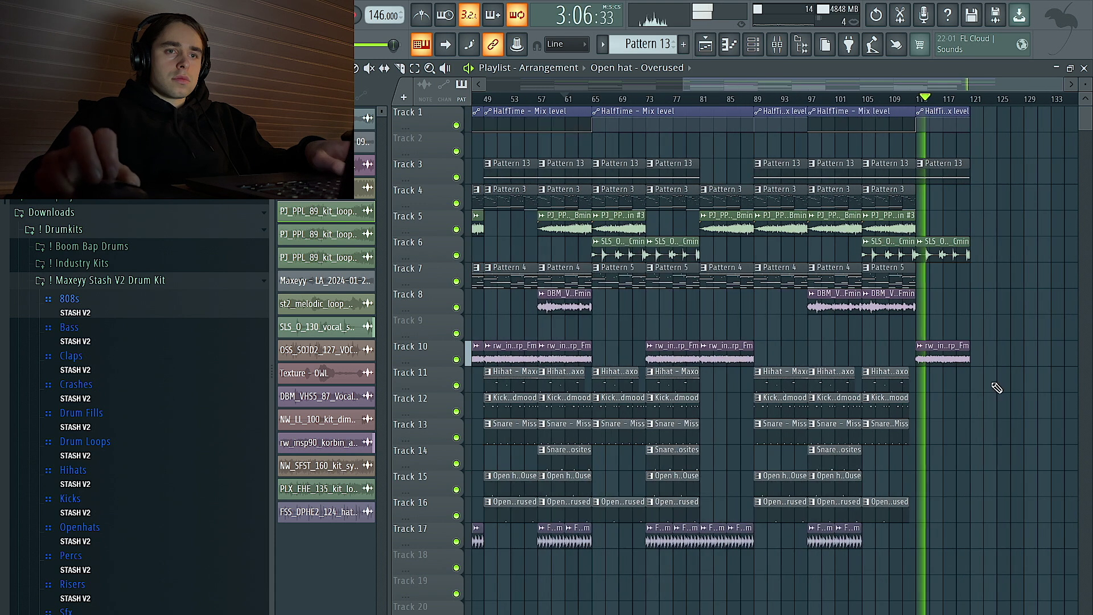
- Raise the HalfTime - Mix level automation points on Track 1 at bars 25 and 41
{"action": "scroll", "coordinate": [1024, 202], "scroll_direction": "down", "scroll_amount": 1}
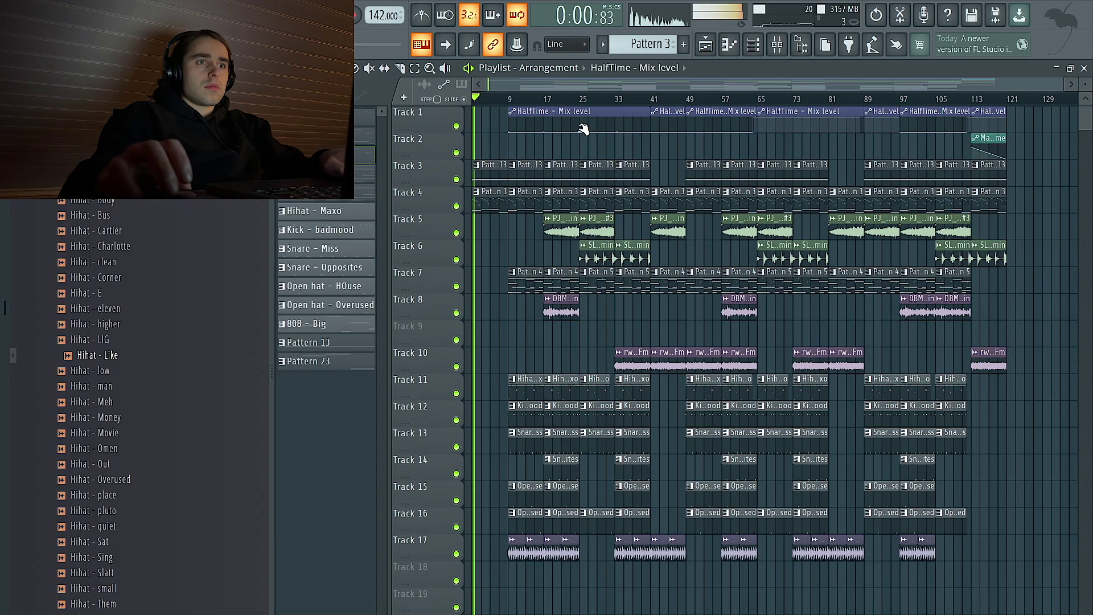
{"action": "left_click_drag", "start_coordinate": [579, 129], "coordinate": [582, 108]}
{"action": "left_click_drag", "start_coordinate": [654, 132], "coordinate": [658, 110]}
{"action": "right_click", "coordinate": [656, 117]}
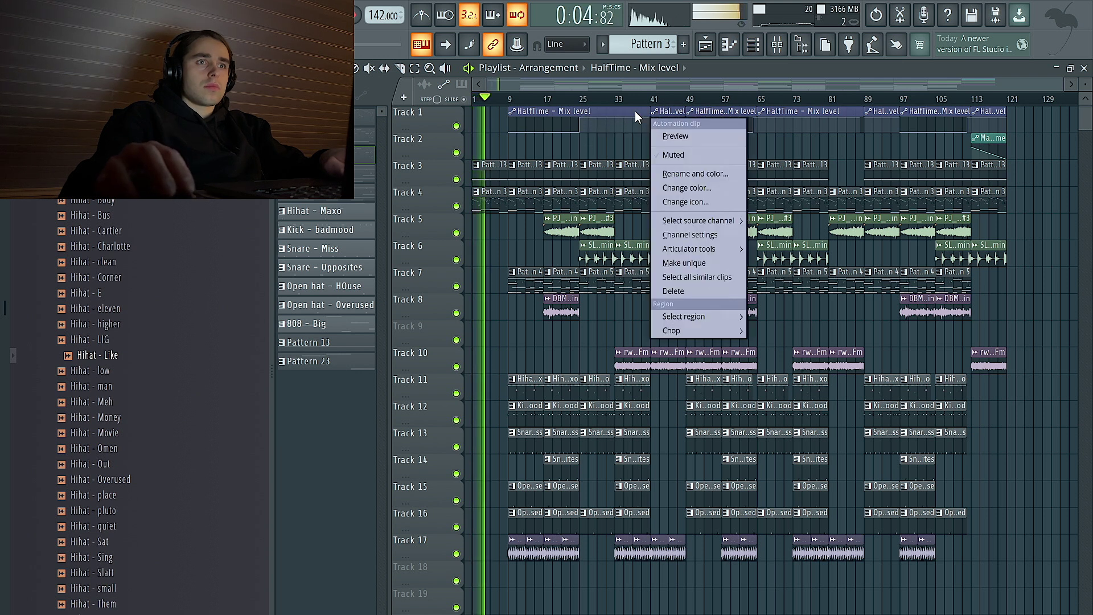
{"action": "left_click", "coordinate": [657, 118]}
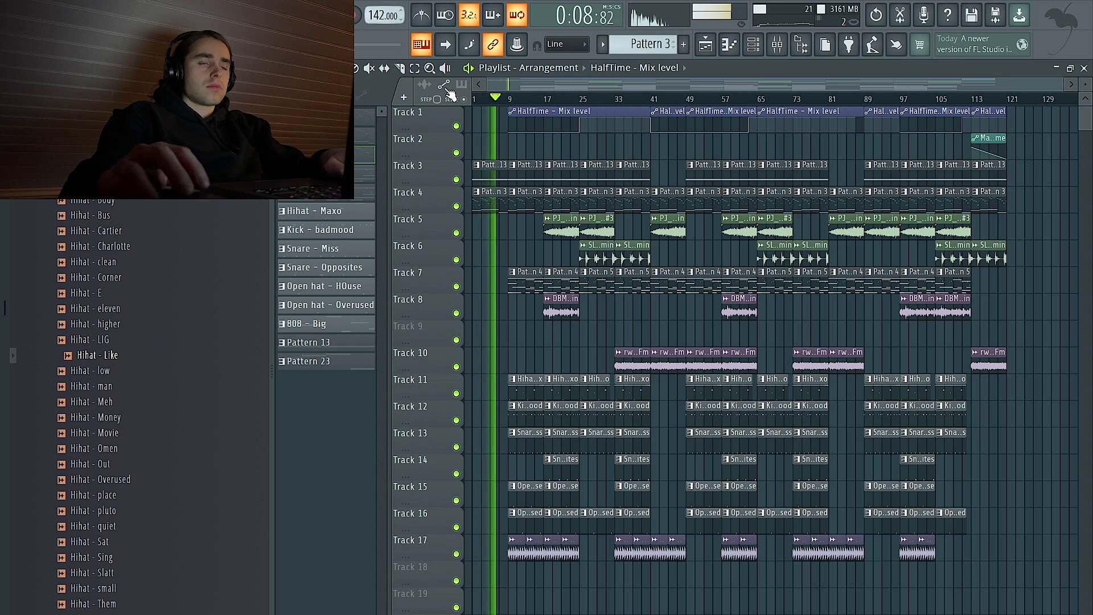
{"action": "scroll", "coordinate": [481, 159], "scroll_direction": "up", "scroll_amount": 1}
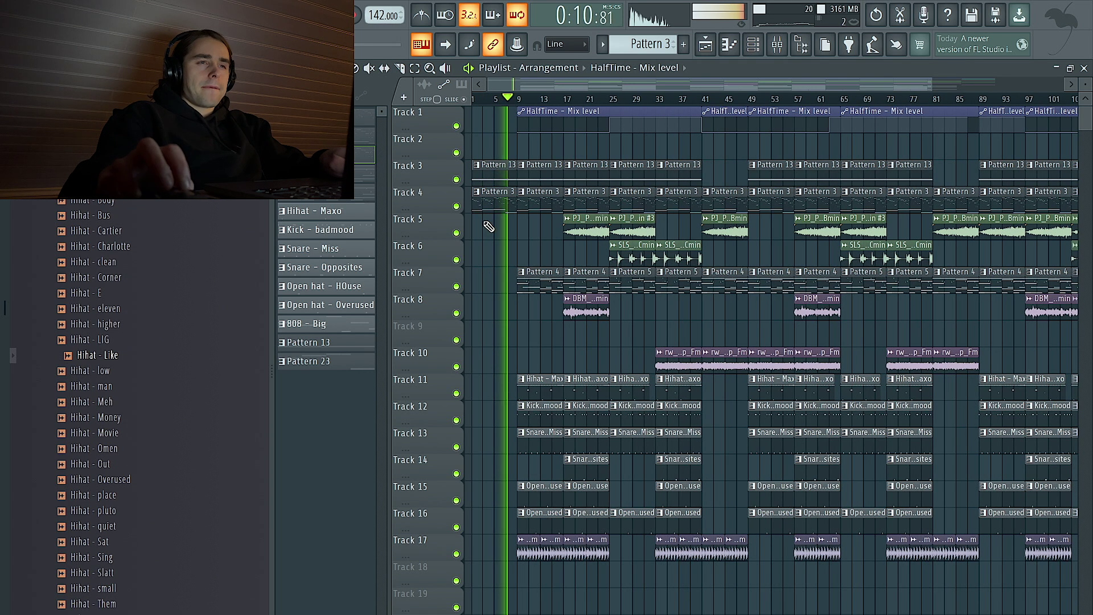
{"action": "scroll", "coordinate": [488, 225], "scroll_direction": "down", "scroll_amount": 3}
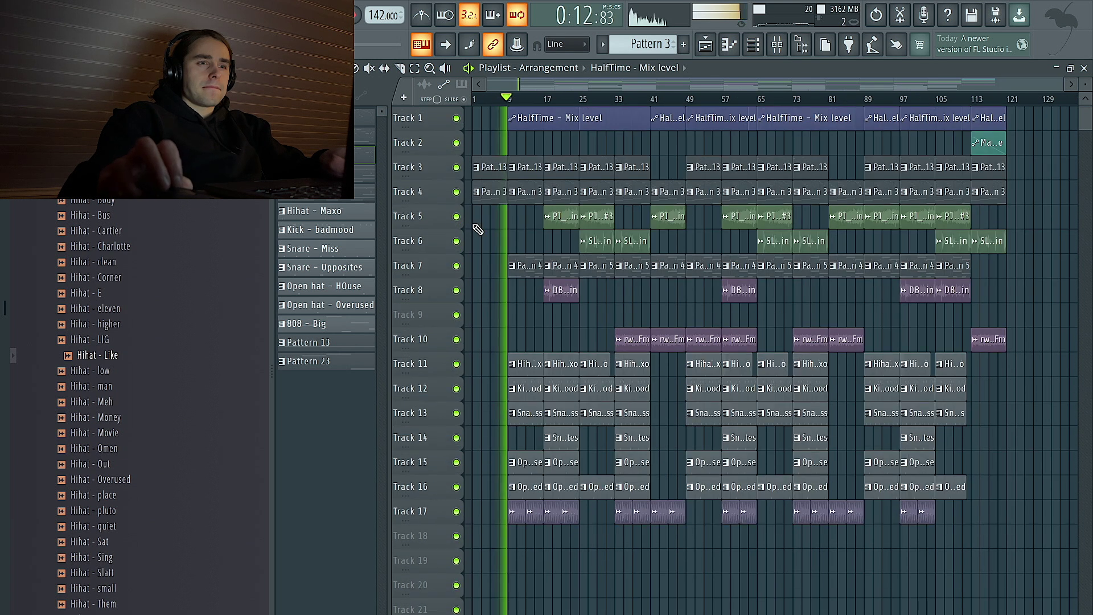
{"action": "scroll", "coordinate": [466, 222], "scroll_direction": "up", "scroll_amount": 2}
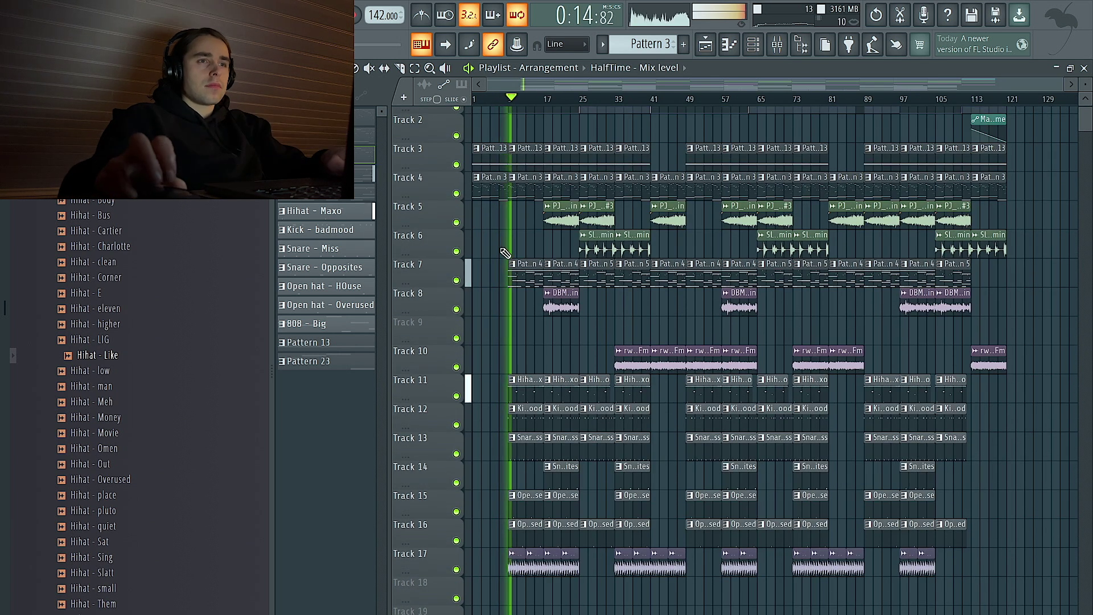
{"action": "scroll", "coordinate": [484, 245], "scroll_direction": "up", "scroll_amount": 3}
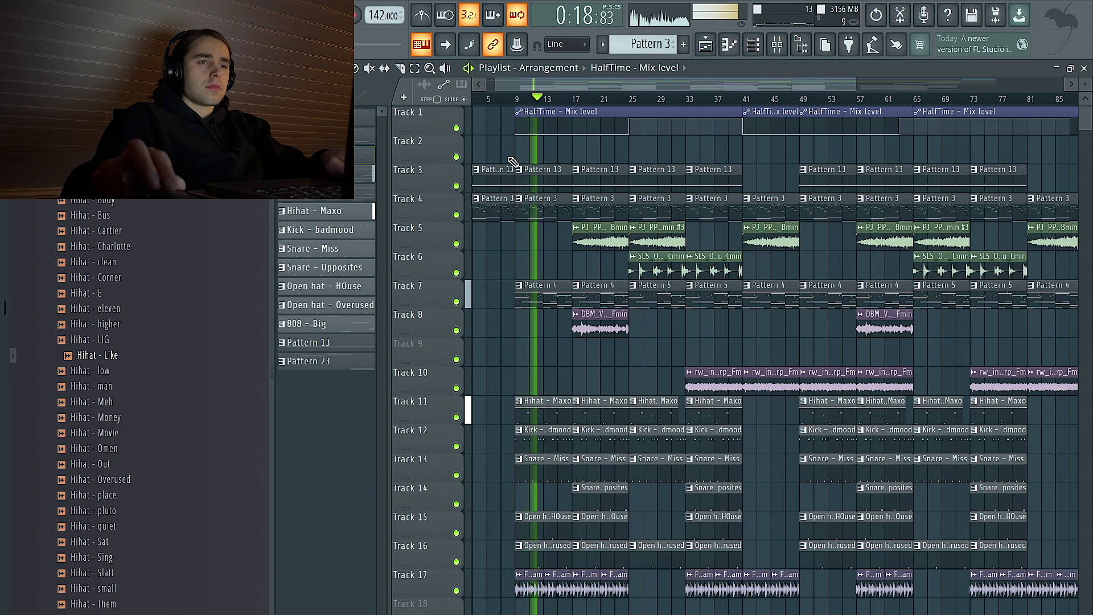
{"action": "scroll", "coordinate": [511, 161], "scroll_direction": "down", "scroll_amount": 3}
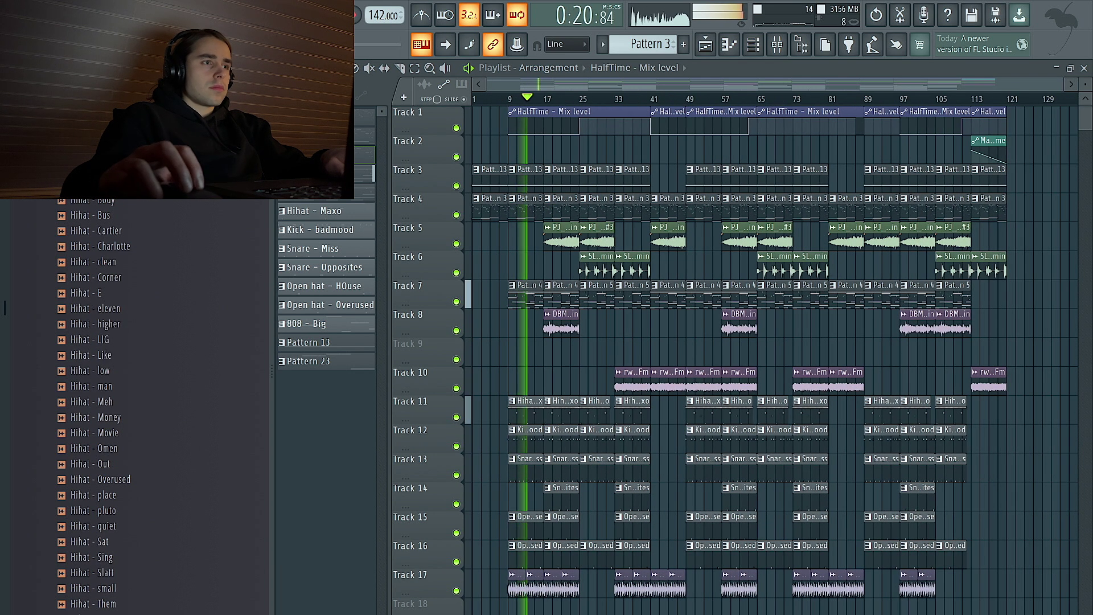
- Place the Riser - Crasher sample from the Stash V2 drum kit's Risers folder on Track 9 at bar 7
{"action": "scroll", "coordinate": [88, 355], "scroll_direction": "down", "scroll_amount": 5}
{"action": "scroll", "coordinate": [122, 238], "scroll_direction": "down", "scroll_amount": 3}
{"action": "left_click", "coordinate": [139, 279]}
{"action": "left_click", "coordinate": [132, 245]}
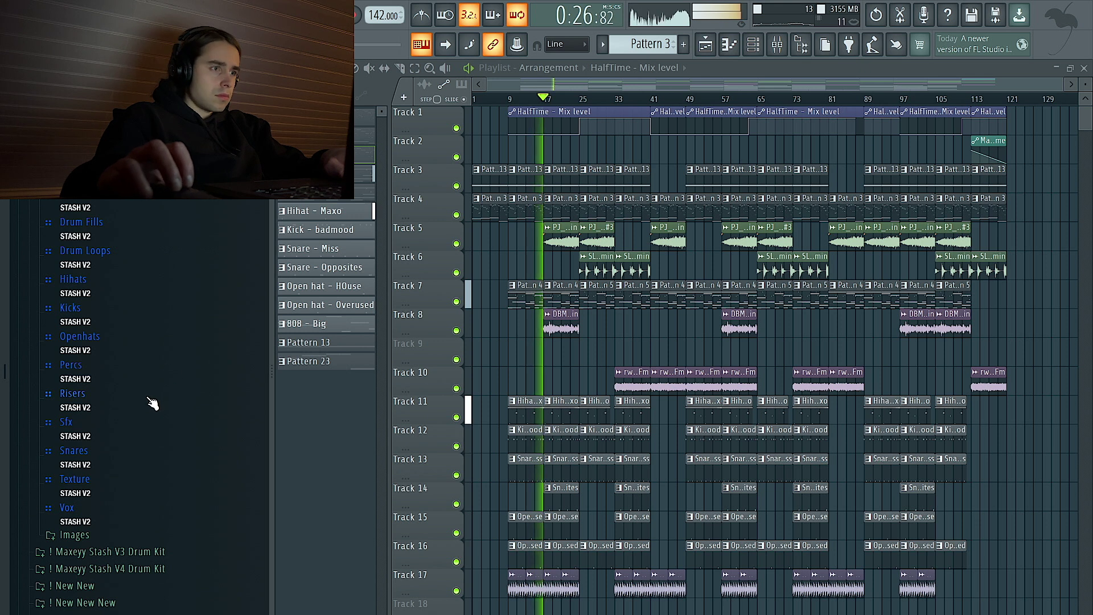
{"action": "left_click", "coordinate": [152, 402]}
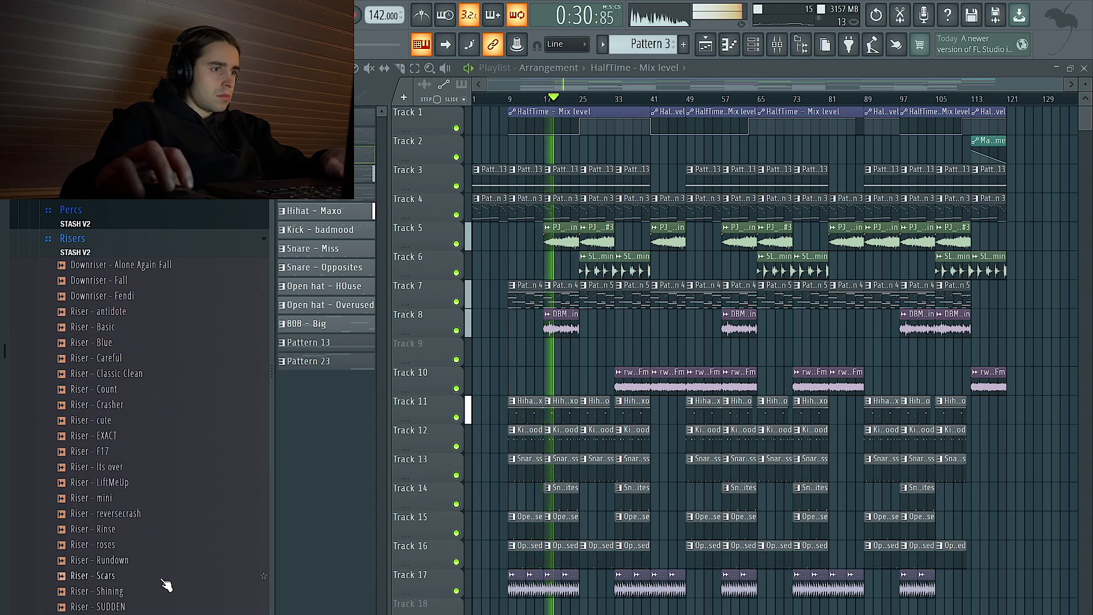
{"action": "scroll", "coordinate": [165, 362], "scroll_direction": "down", "scroll_amount": 2}
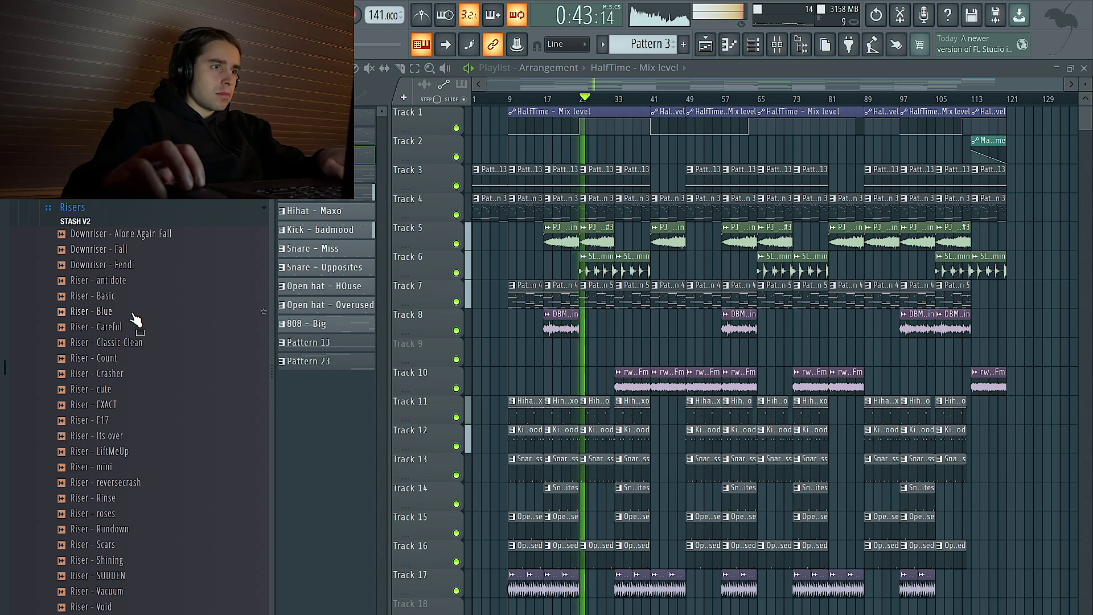
{"action": "left_click_drag", "start_coordinate": [139, 373], "coordinate": [548, 355]}
{"action": "scroll", "coordinate": [518, 353], "scroll_direction": "up", "scroll_amount": 4}
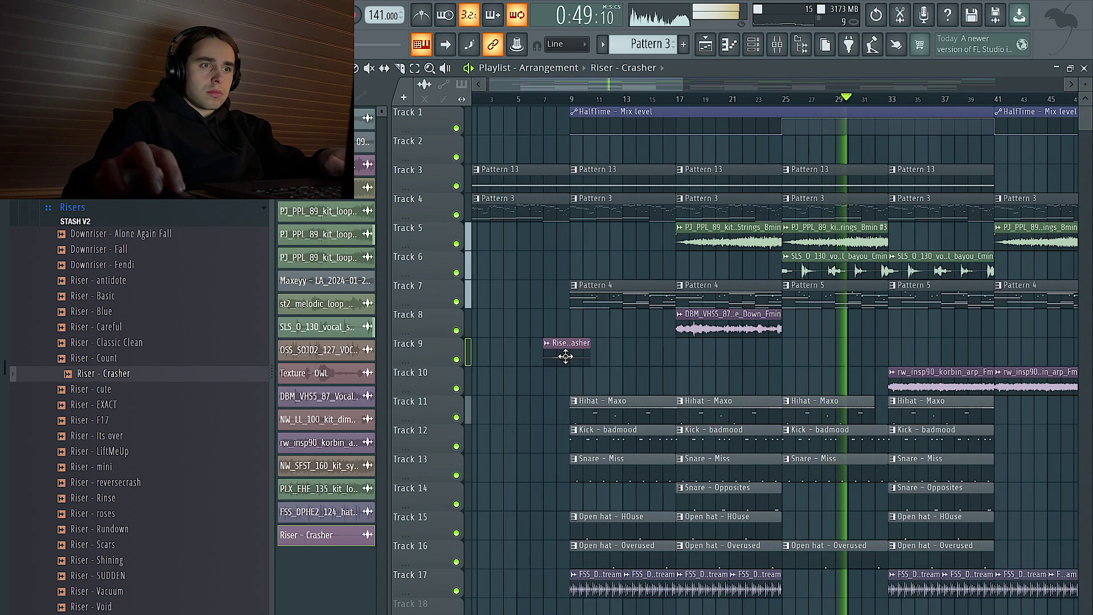
- Set the Riser - Crasher sample's time-stretching mode to Stretch and route its channel to mixer insert 28
{"action": "double_click", "coordinate": [563, 356]}
{"action": "left_click_drag", "start_coordinate": [455, 105], "coordinate": [502, 403]}
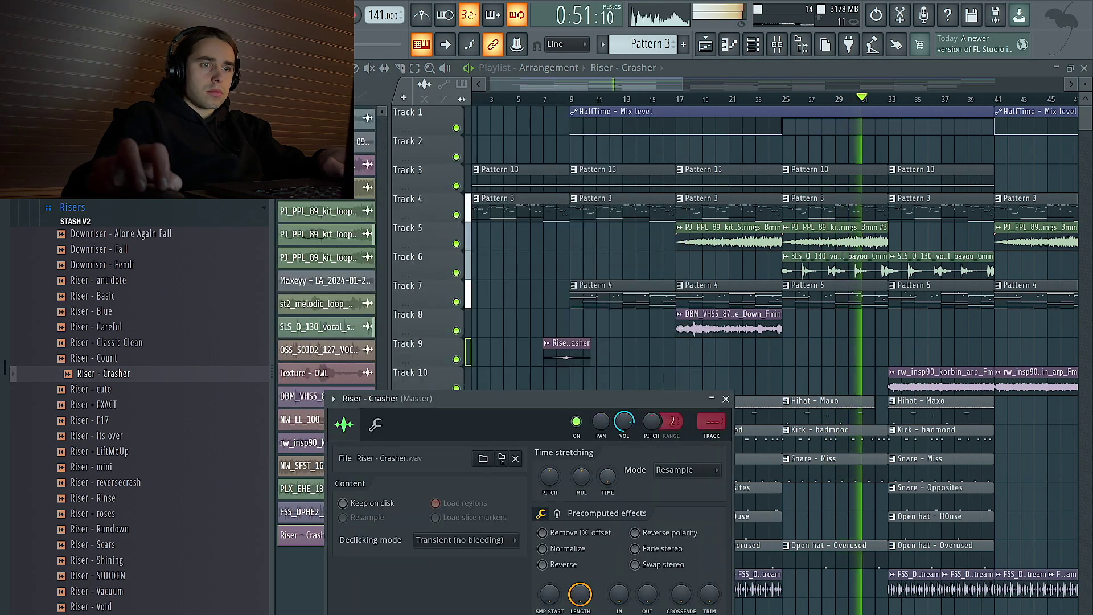
{"action": "left_click", "coordinate": [686, 469]}
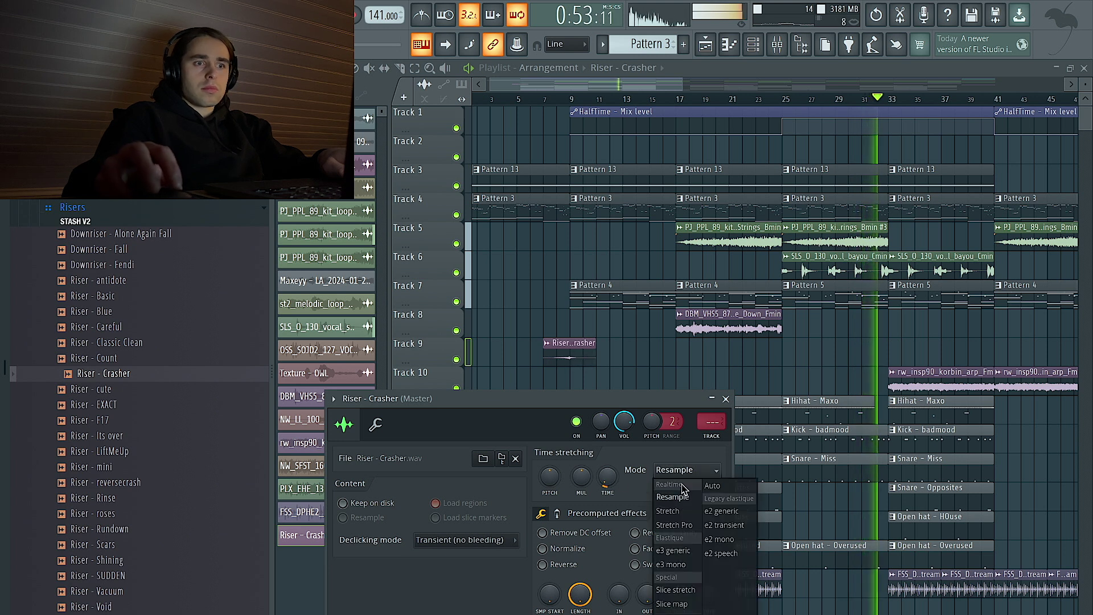
{"action": "left_click", "coordinate": [672, 514]}
{"action": "key", "text": "ctrl+l"}
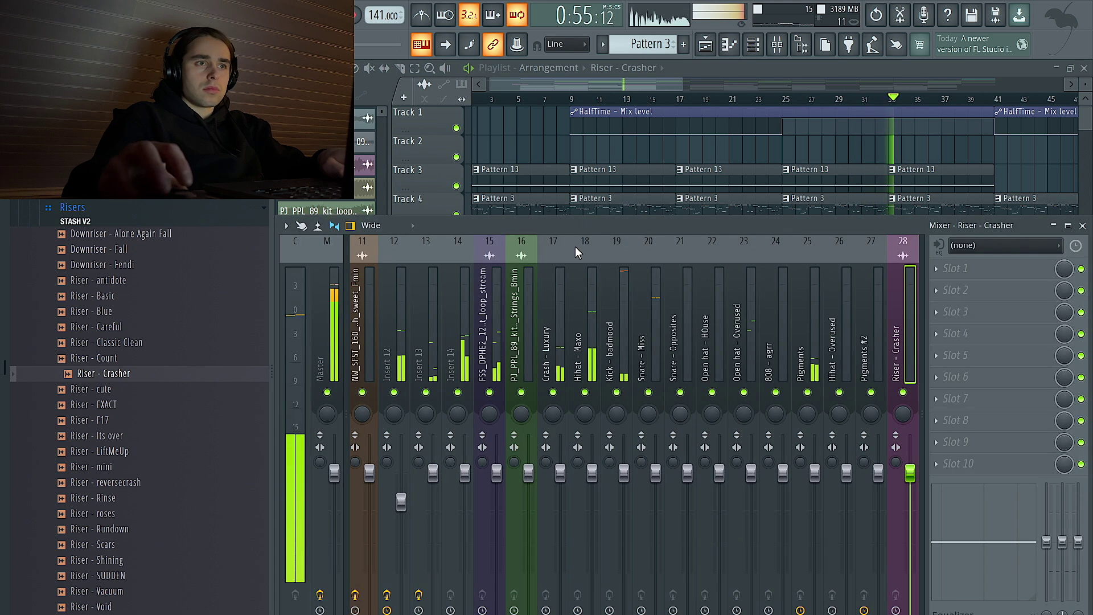
{"action": "left_click", "coordinate": [531, 141]}
- Copy the Riser - Crasher clip on Track 9 to bars 23, 39 and 47, and lower its channel volume
{"action": "left_click_drag", "start_coordinate": [862, 347], "coordinate": [758, 343]}
{"action": "scroll", "coordinate": [761, 350], "scroll_direction": "right", "scroll_amount": 4}
{"action": "left_click_drag", "start_coordinate": [829, 346], "coordinate": [790, 344]}
{"action": "scroll", "coordinate": [790, 345], "scroll_direction": "down", "scroll_amount": 2}
{"action": "left_click", "coordinate": [879, 346]}
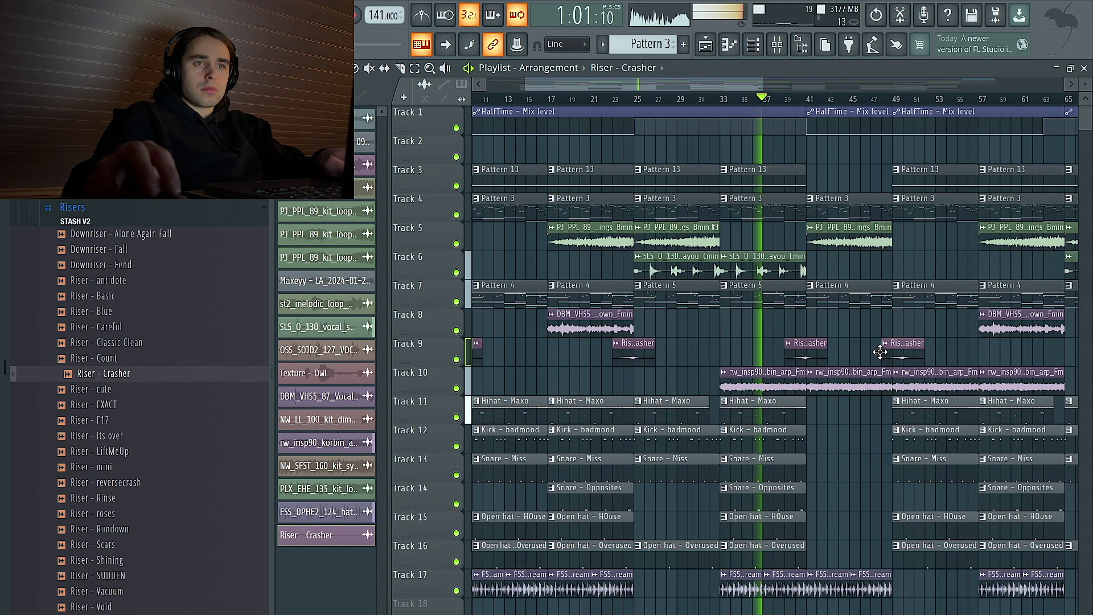
{"action": "double_click", "coordinate": [883, 353]}
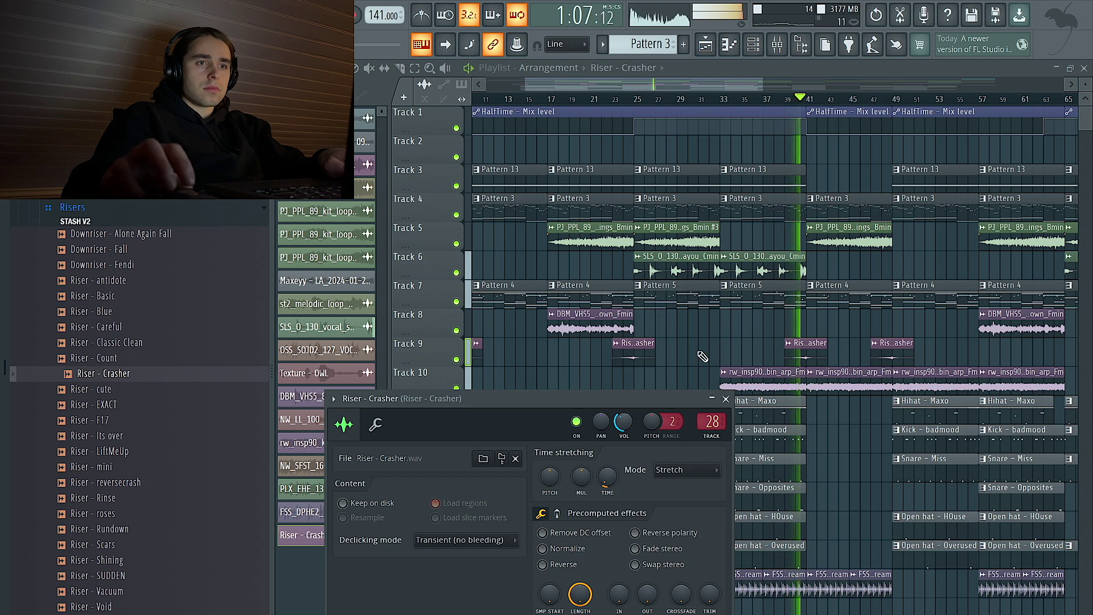
{"action": "left_click", "coordinate": [726, 399]}
- Try to shorten the Pattern 13, Pattern 3, Pattern 4 and FSS hat loop clips to end at bar 48, and undo the trims
{"action": "scroll", "coordinate": [707, 294], "scroll_direction": "down", "scroll_amount": 2}
{"action": "scroll", "coordinate": [698, 297], "scroll_direction": "down", "scroll_amount": 1}
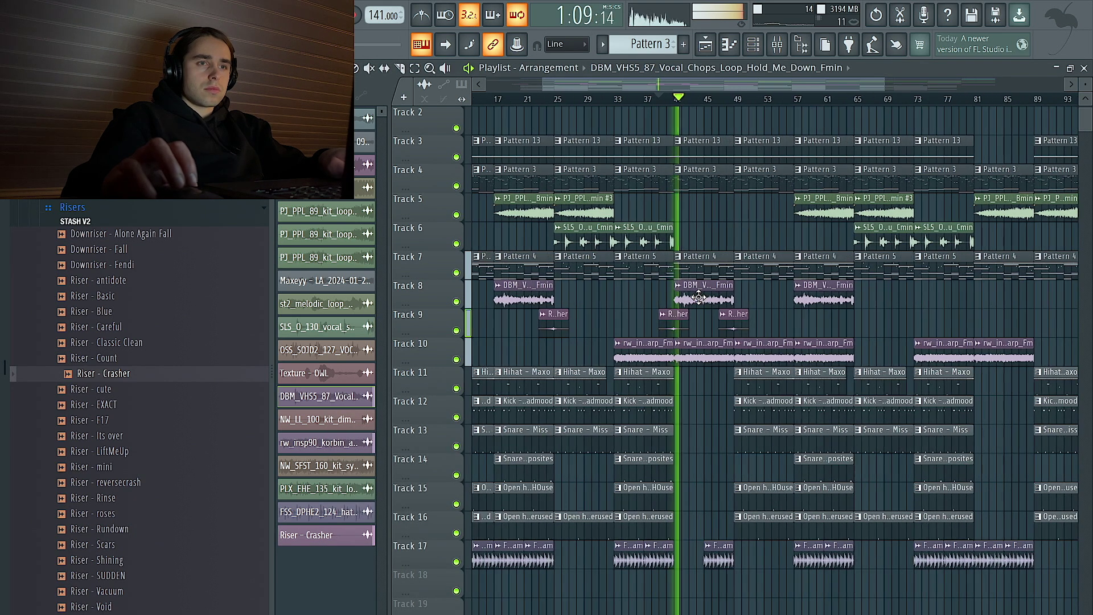
{"action": "scroll", "coordinate": [698, 296], "scroll_direction": "down", "scroll_amount": 1}
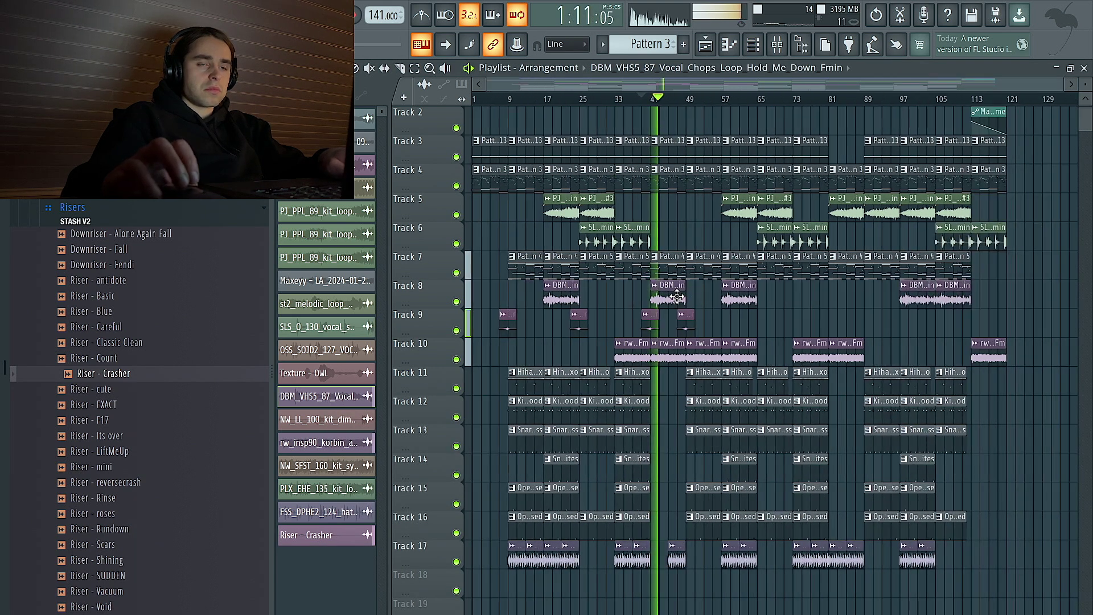
{"action": "scroll", "coordinate": [684, 285], "scroll_direction": "up", "scroll_amount": 3}
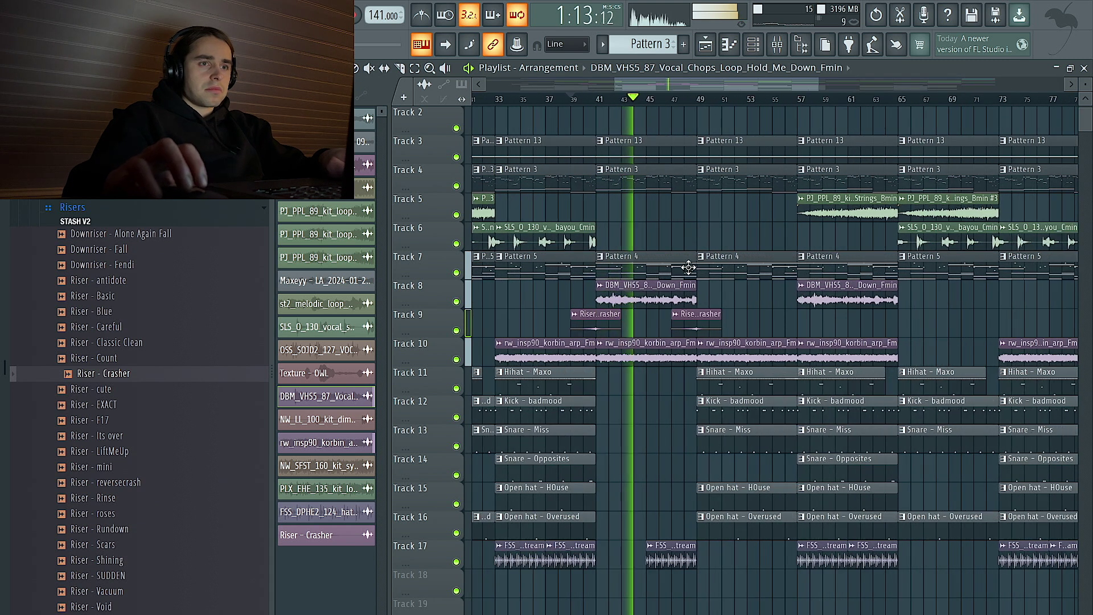
{"action": "left_click_drag", "start_coordinate": [688, 265], "coordinate": [684, 148]}
{"action": "scroll", "coordinate": [685, 148], "scroll_direction": "up", "scroll_amount": 1}
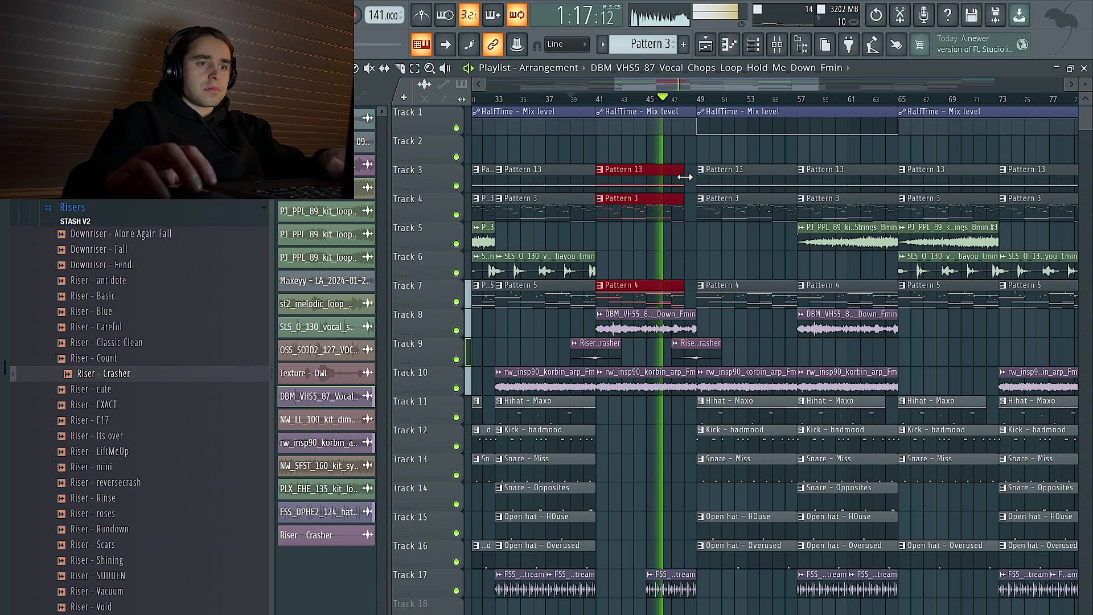
{"action": "scroll", "coordinate": [685, 370], "scroll_direction": "up", "scroll_amount": 2}
{"action": "left_click_drag", "start_coordinate": [696, 578], "coordinate": [685, 579]}
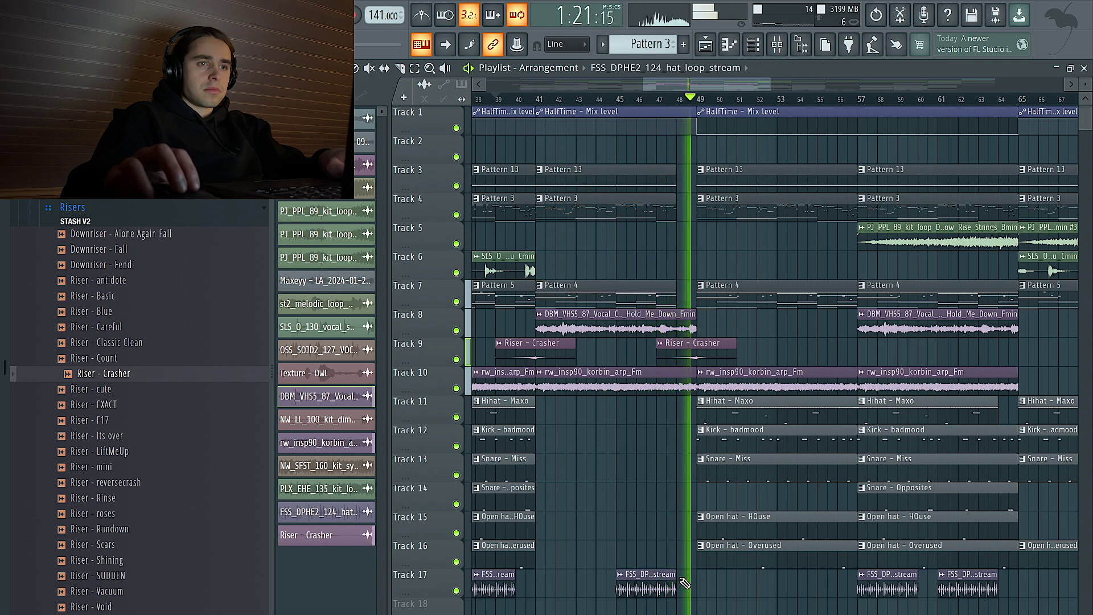
{"action": "key", "text": "ctrl+z"}
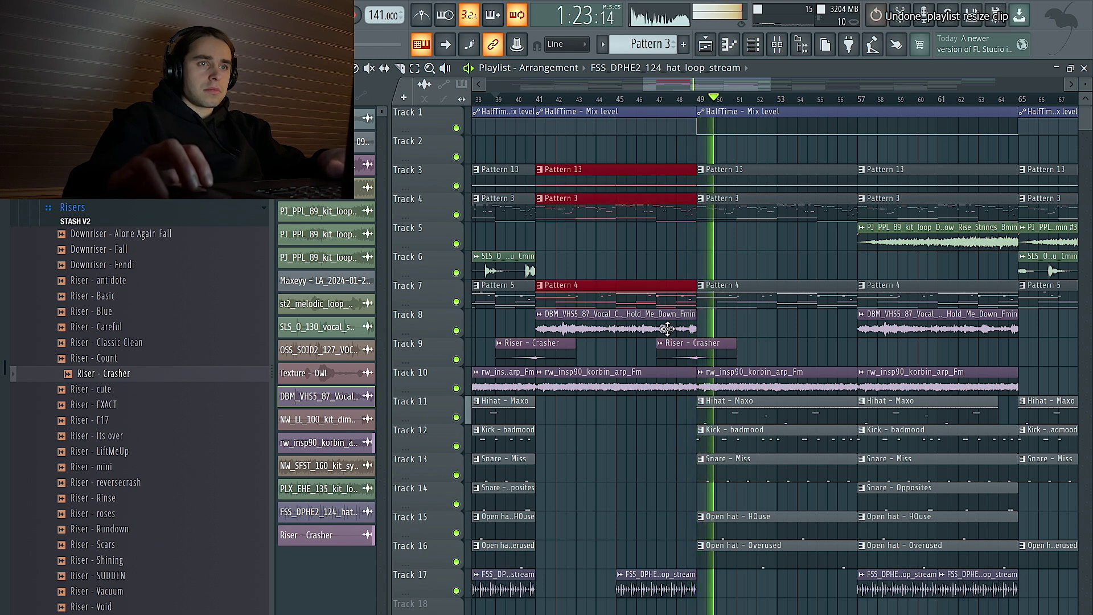
- Copy Riser - Crasher to bars 63, 79 and 87 on Track 9, and swap the strings at bar 81 for DBM vocal and Pattern 13 clips
{"action": "scroll", "coordinate": [683, 342], "scroll_direction": "down", "scroll_amount": 3}
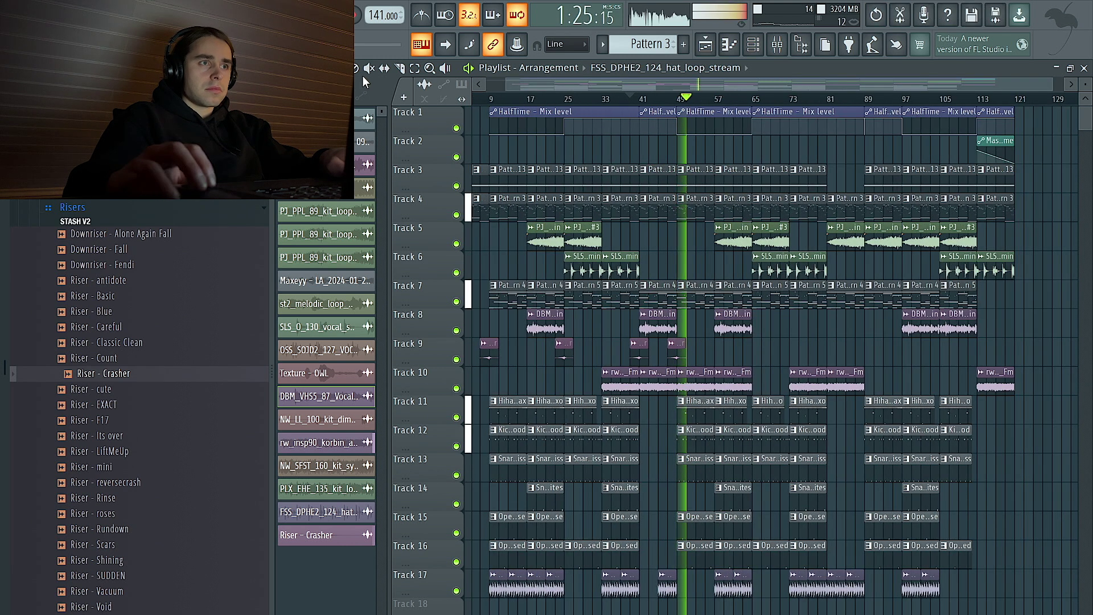
{"action": "scroll", "coordinate": [544, 153], "scroll_direction": "down", "scroll_amount": 1}
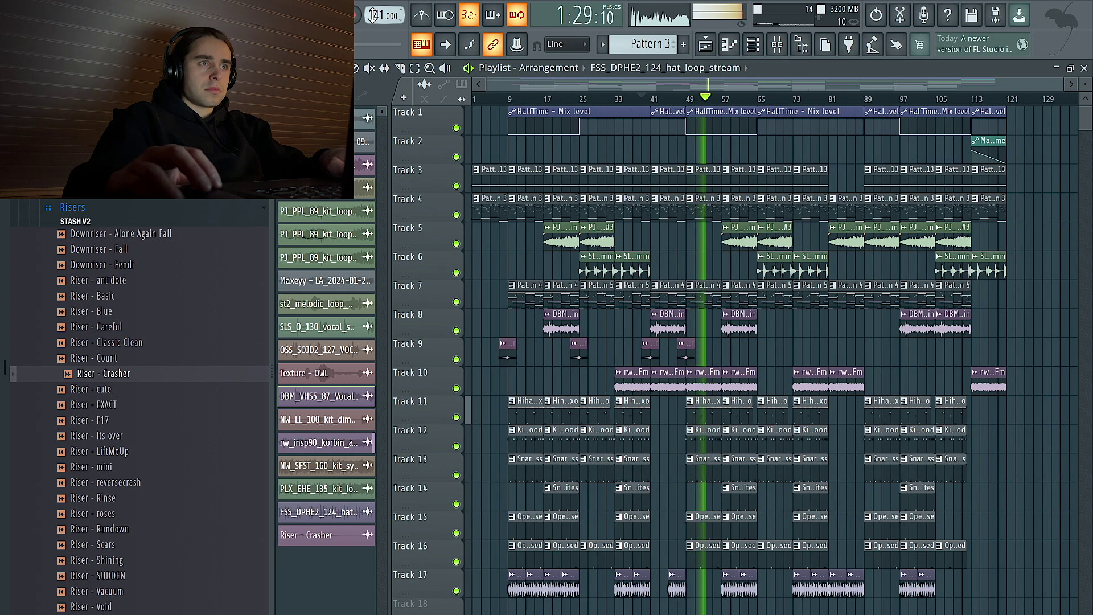
{"action": "scroll", "coordinate": [495, 142], "scroll_direction": "down", "scroll_amount": 1}
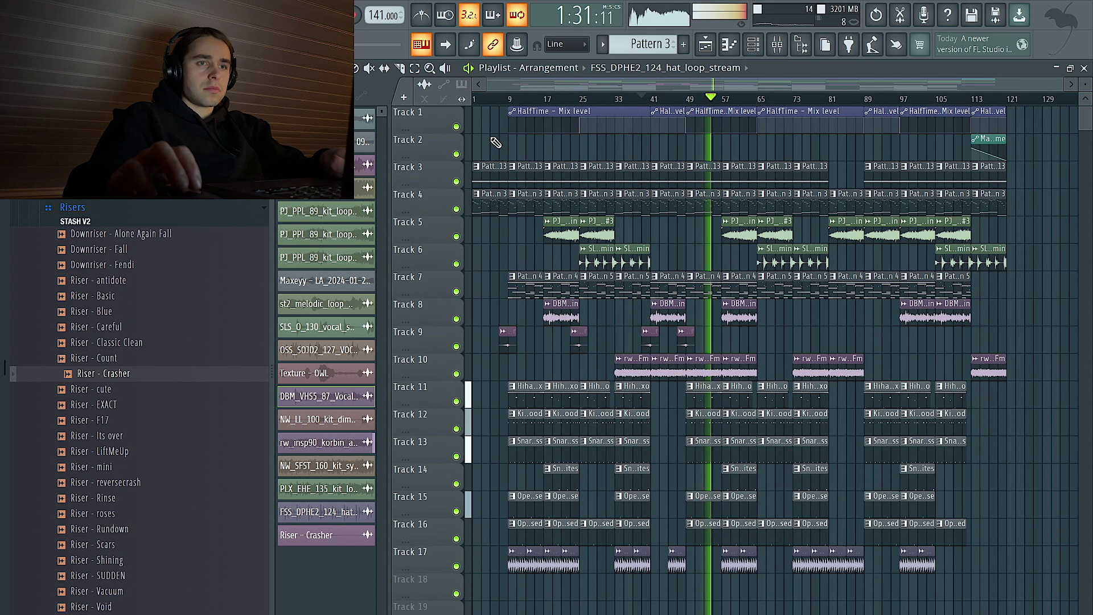
{"action": "scroll", "coordinate": [857, 325], "scroll_direction": "up", "scroll_amount": 2}
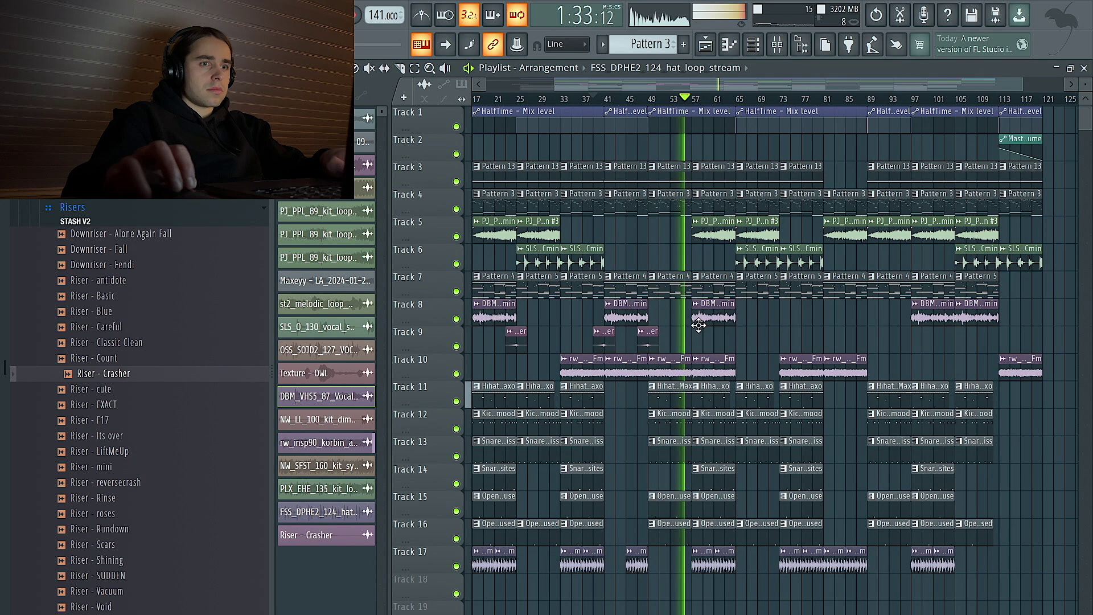
{"action": "left_click", "coordinate": [649, 342]}
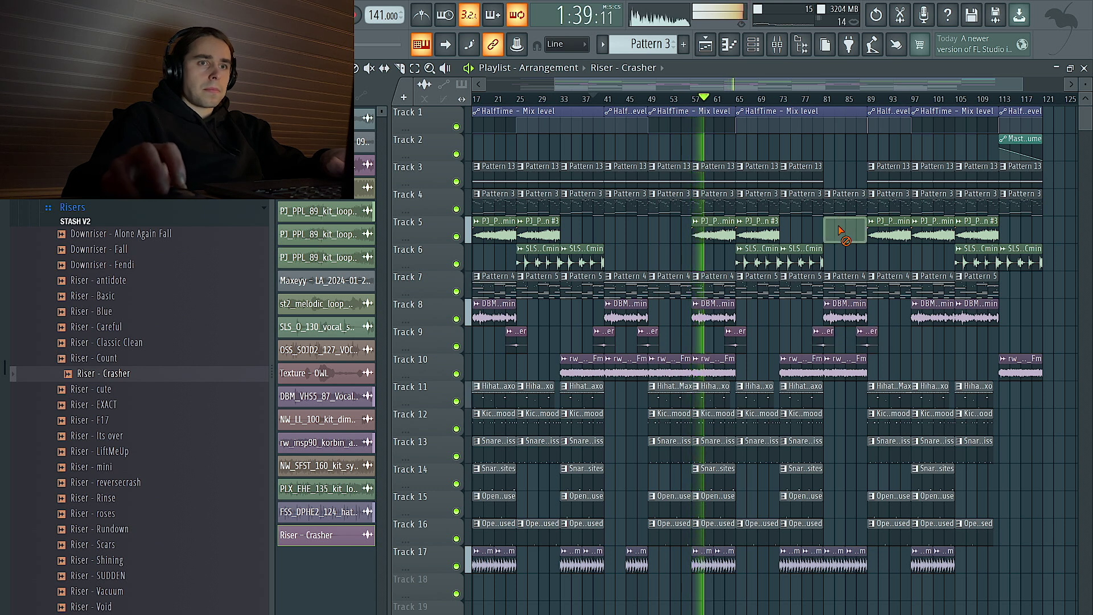
{"action": "left_click", "coordinate": [837, 177]}
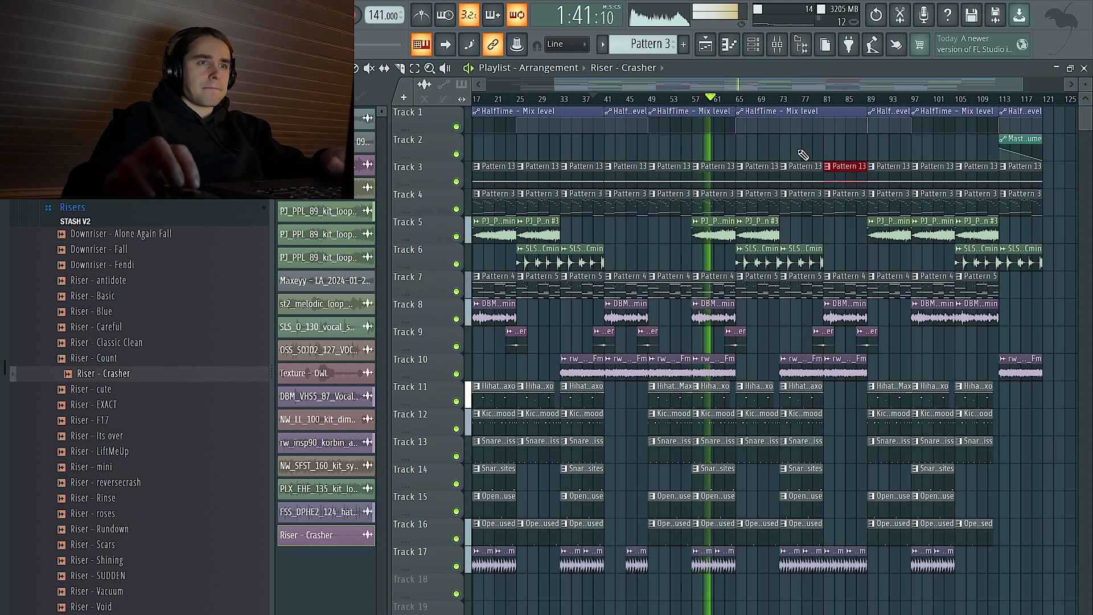
{"action": "scroll", "coordinate": [803, 155], "scroll_direction": "up", "scroll_amount": 4}
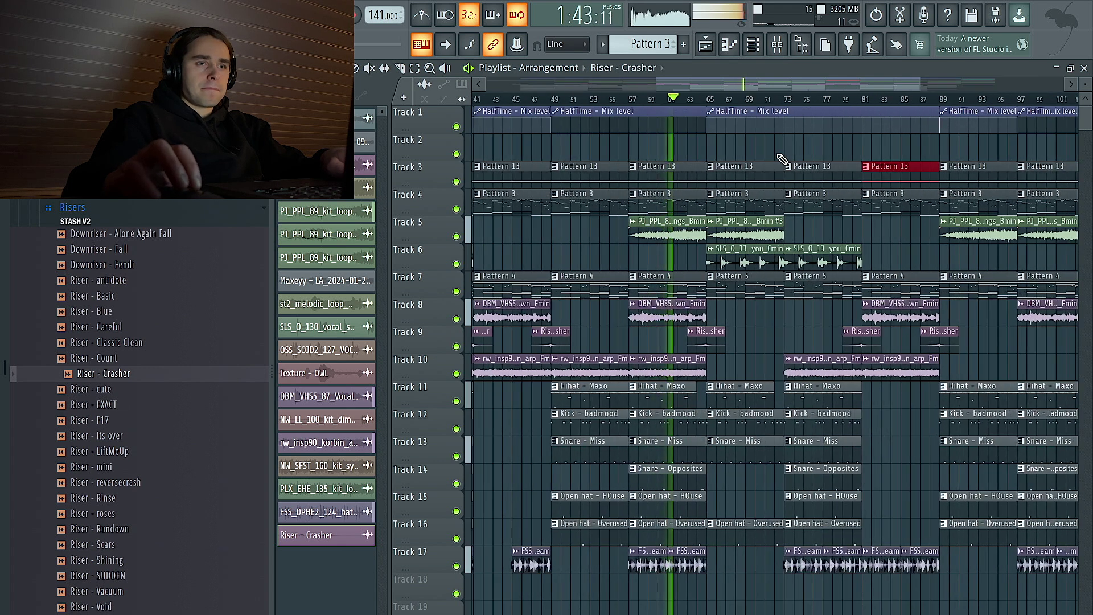
{"action": "scroll", "coordinate": [779, 155], "scroll_direction": "down", "scroll_amount": 2}
{"action": "scroll", "coordinate": [789, 349], "scroll_direction": "down", "scroll_amount": 3}
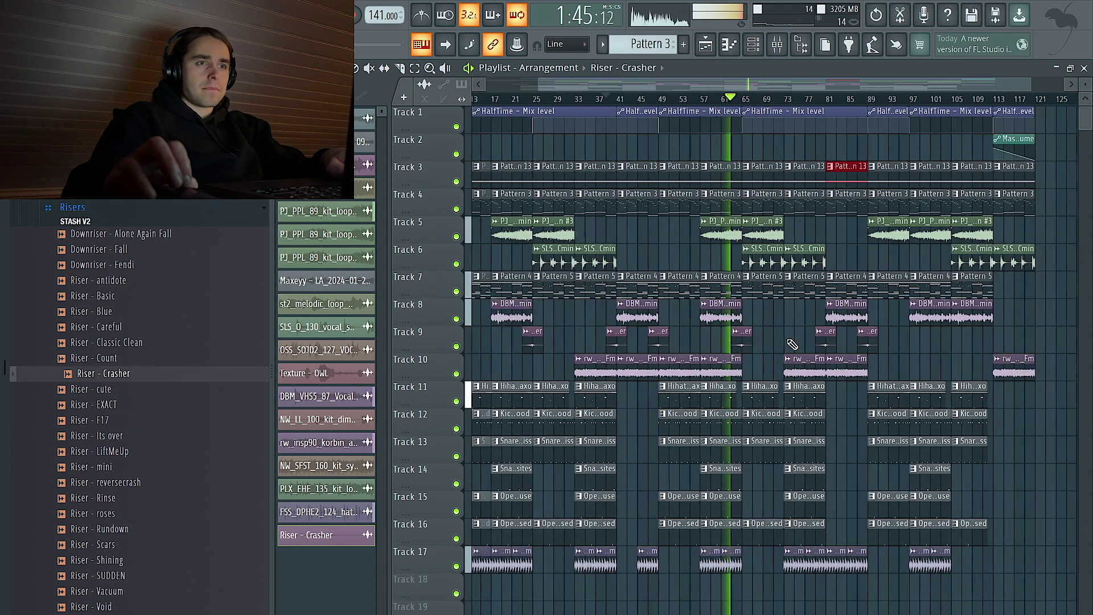
{"action": "scroll", "coordinate": [765, 360], "scroll_direction": "up", "scroll_amount": 1}
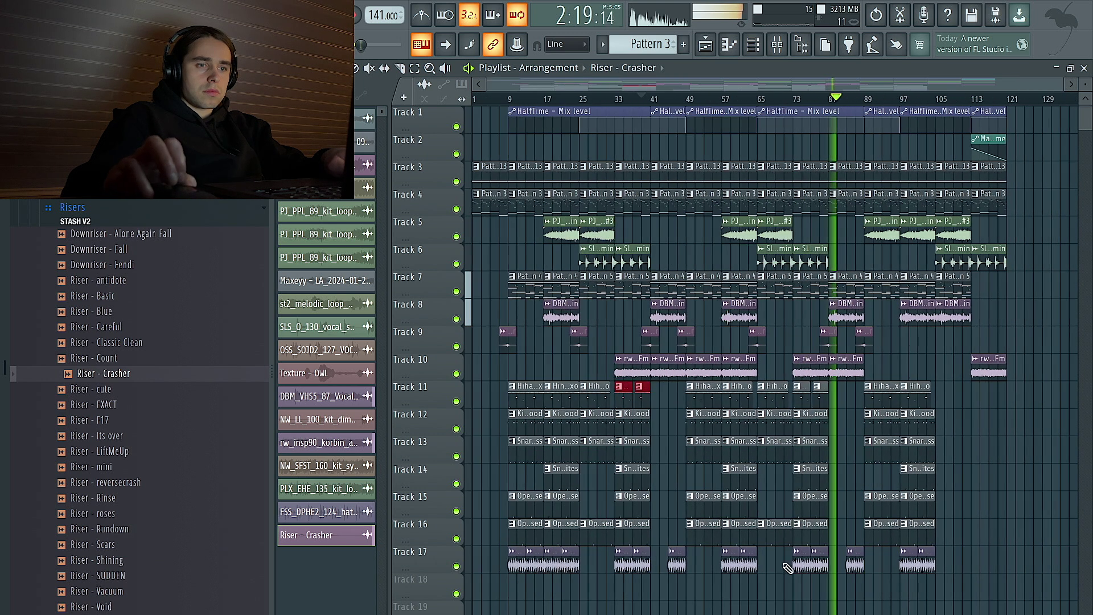
{"action": "scroll", "coordinate": [842, 569], "scroll_direction": "up", "scroll_amount": 3, "text": "ctrl"}
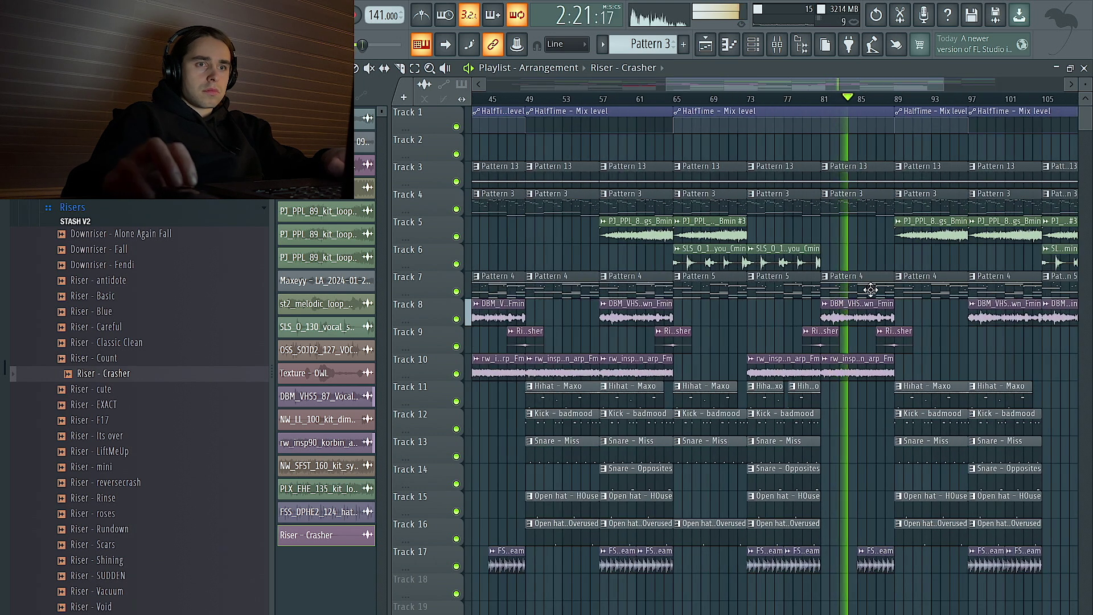
- Add an rw_insp90_korbin_arp_Fm clip at bar 97 on Track 10
{"action": "scroll", "coordinate": [858, 361], "scroll_direction": "down", "scroll_amount": 1, "text": "ctrl"}
{"action": "key", "text": "ctrl+b"}
{"action": "mouse_move", "coordinate": [909, 370]}
{"action": "left_mouse_down", "text": "ctrl"}
{"action": "mouse_move", "coordinate": [883, 367]}
{"action": "mouse_move", "coordinate": [898, 371]}
{"action": "left_mouse_up", "text": "ctrl"}
{"action": "scroll", "coordinate": [888, 365], "scroll_direction": "down", "scroll_amount": 2, "text": "ctrl"}
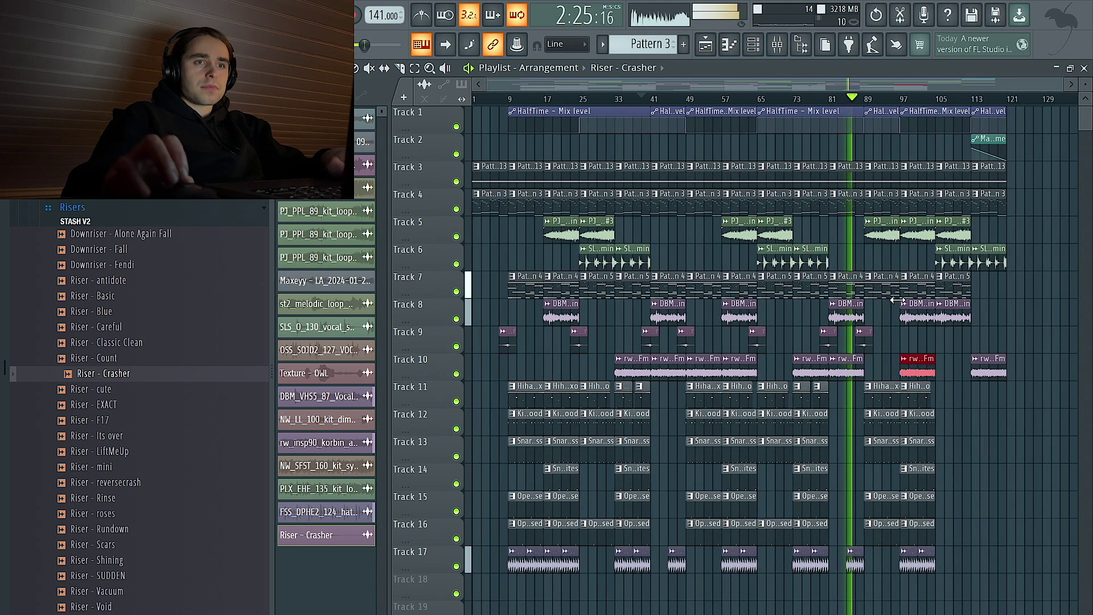
- Extend the Master - Volume automation clip on Track 2 backwards so the fade-out starts at bar 105
{"action": "scroll", "coordinate": [966, 254], "scroll_direction": "right", "scroll_amount": 1}
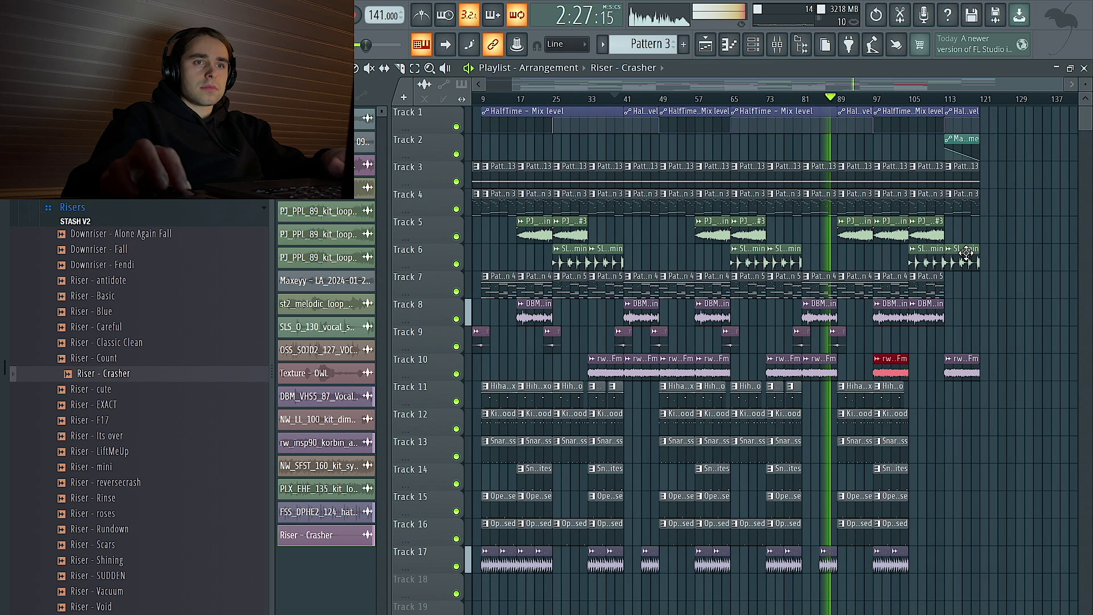
{"action": "scroll", "coordinate": [984, 346], "scroll_direction": "up", "scroll_amount": 2, "text": "ctrl"}
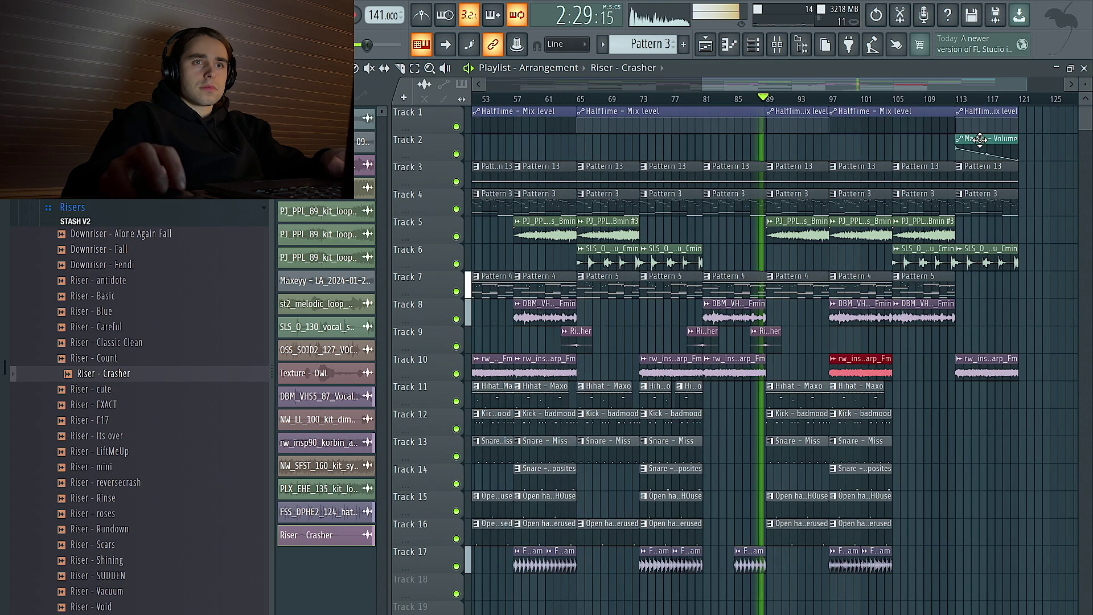
{"action": "left_click", "coordinate": [965, 140]}
{"action": "left_click_drag", "start_coordinate": [965, 140], "coordinate": [1020, 165]}
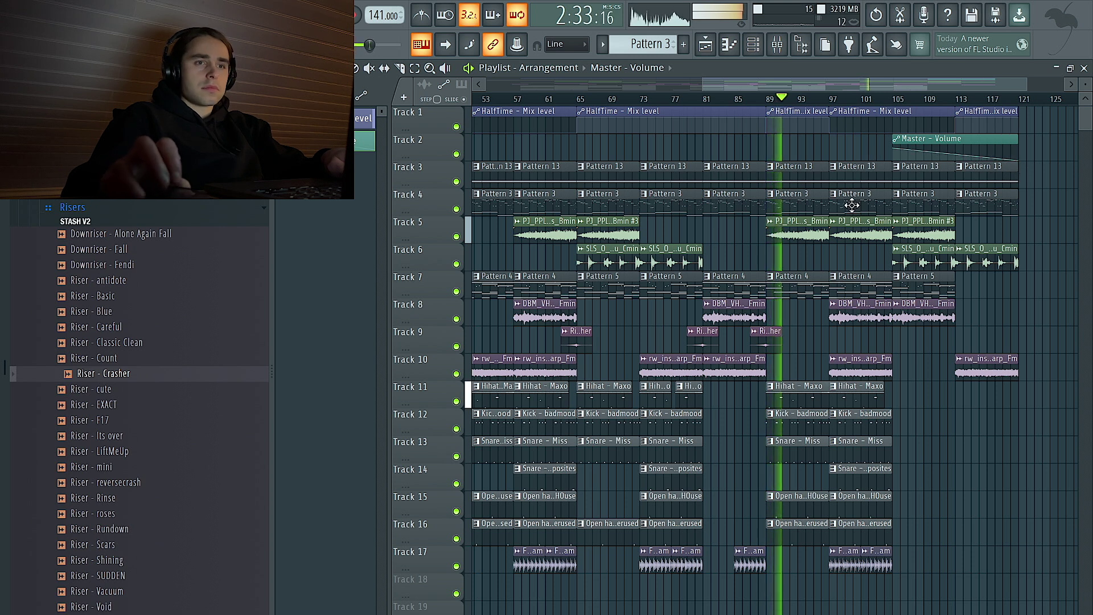
- Shorten the Pattern 13, Pattern 3, Pattern 4 and drum pattern clips that start at bar 89 to end at bar 96
{"action": "scroll", "coordinate": [843, 216], "scroll_direction": "up", "scroll_amount": 1, "text": "ctrl"}
{"action": "scroll", "coordinate": [843, 216], "scroll_direction": "up", "scroll_amount": 1, "text": "ctrl"}
{"action": "mouse_move", "coordinate": [787, 279]}
{"action": "left_mouse_down"}
{"action": "mouse_move", "coordinate": [823, 572]}
{"action": "mouse_move", "coordinate": [789, 277]}
{"action": "mouse_move", "coordinate": [777, 277]}
{"action": "left_mouse_up"}
{"action": "left_click", "coordinate": [787, 377], "text": "ctrl"}
{"action": "left_click_drag", "start_coordinate": [801, 386], "coordinate": [782, 385]}
{"action": "left_click_drag", "start_coordinate": [801, 200], "coordinate": [779, 173]}
{"action": "scroll", "coordinate": [782, 255], "scroll_direction": "down", "scroll_amount": 3}
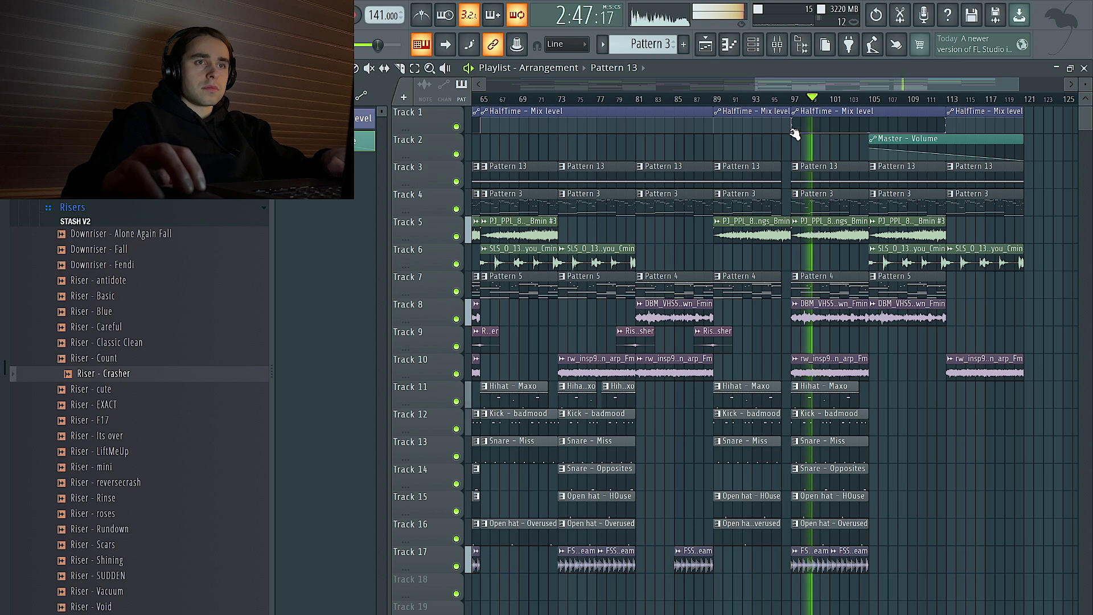
- Delete the strings clip at bar 97 on Track 5 and shorten the last FSS hat loop clip on Track 17 to end at bar 104
{"action": "scroll", "coordinate": [815, 173], "scroll_direction": "down", "scroll_amount": 1}
{"action": "right_click", "coordinate": [831, 242]}
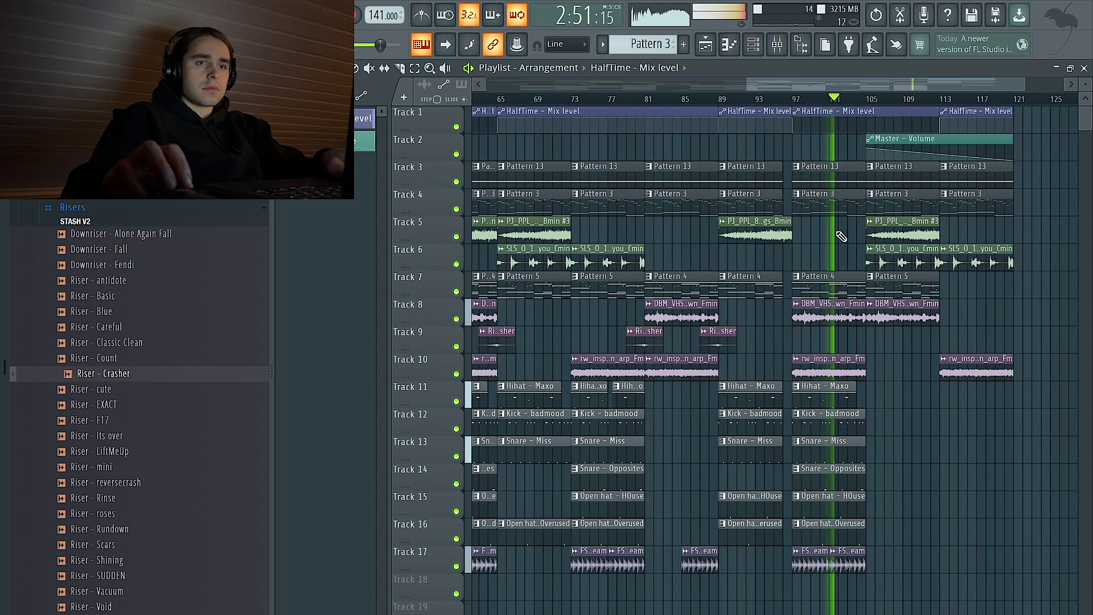
{"action": "scroll", "coordinate": [865, 251], "scroll_direction": "up", "scroll_amount": 2}
{"action": "left_click_drag", "start_coordinate": [866, 551], "coordinate": [853, 551]}
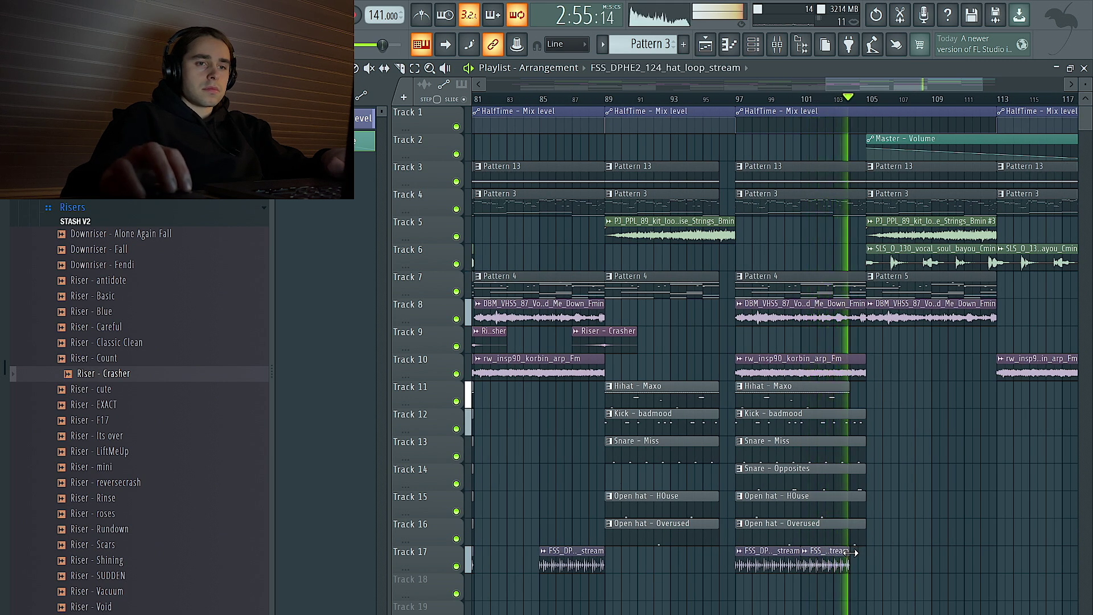
{"action": "key", "text": "ctrl+z"}
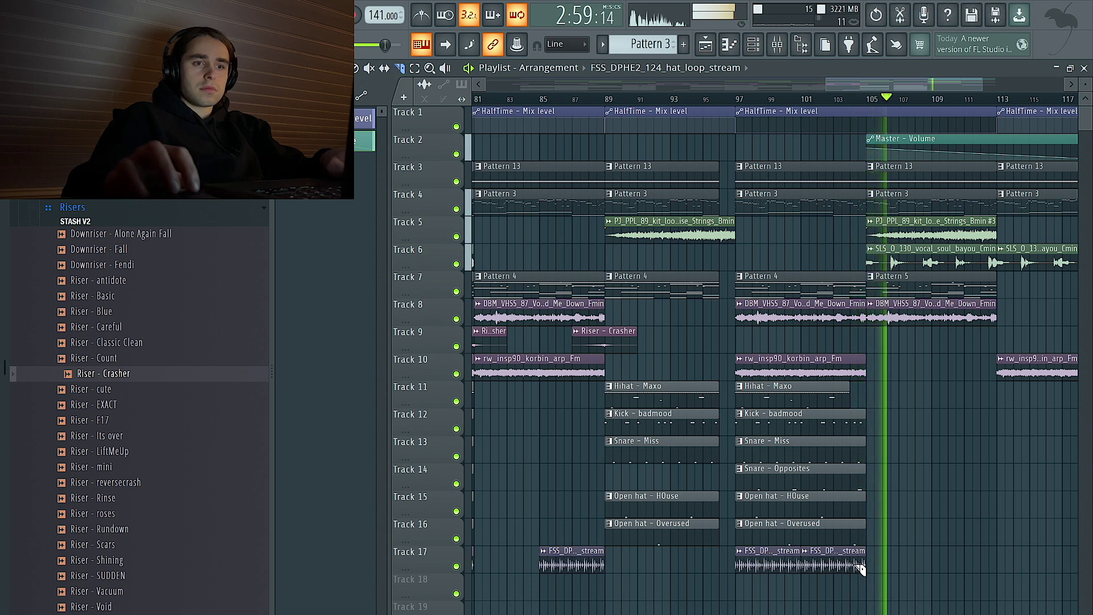
{"action": "scroll", "coordinate": [857, 565], "scroll_direction": "down", "scroll_amount": 3}
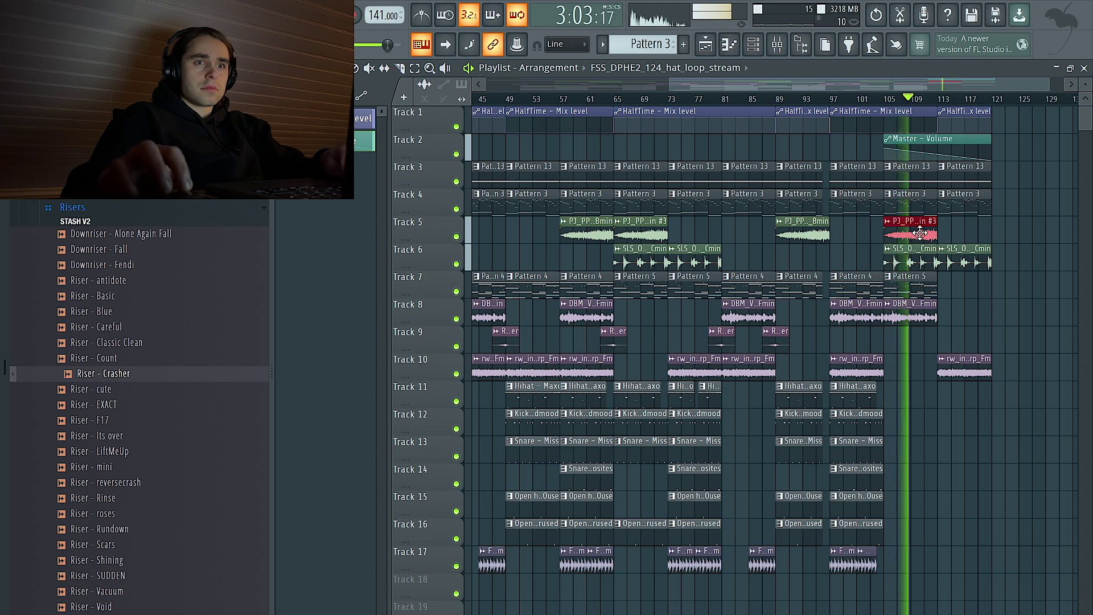
- Pick the rw_insp90_korbin_arp_Fm clip on Track 10 as the clip to place
{"action": "scroll", "coordinate": [997, 262], "scroll_direction": "down", "scroll_amount": 2}
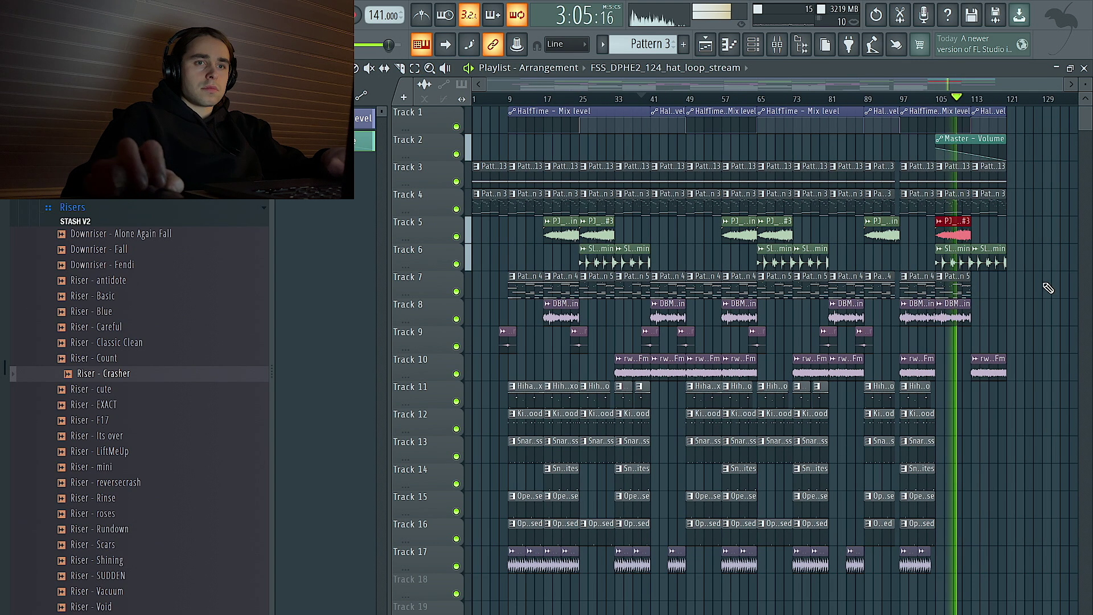
{"action": "left_click", "coordinate": [640, 371]}
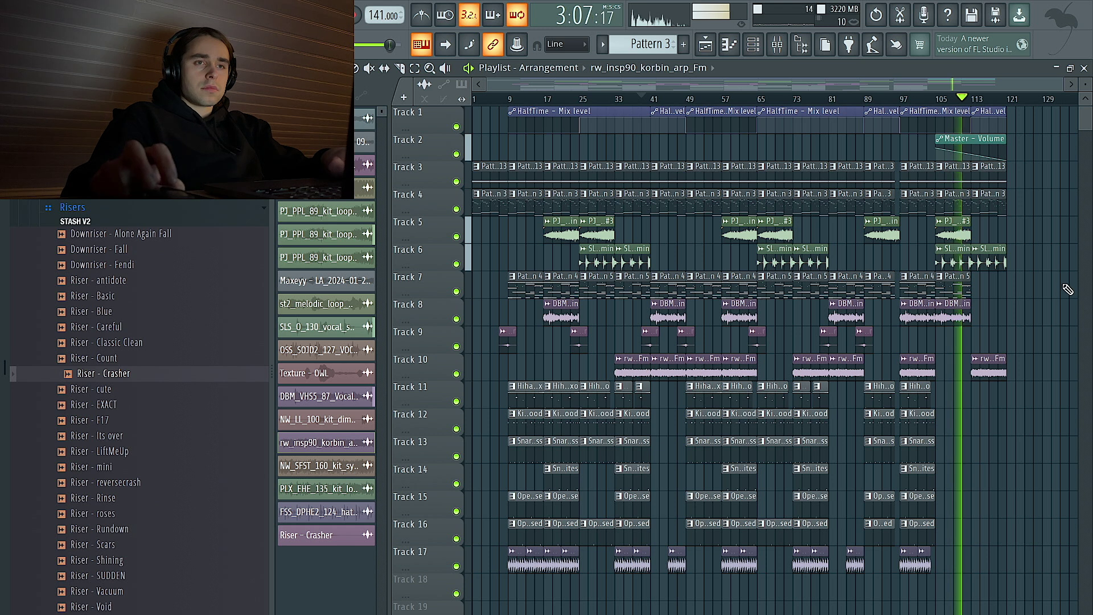